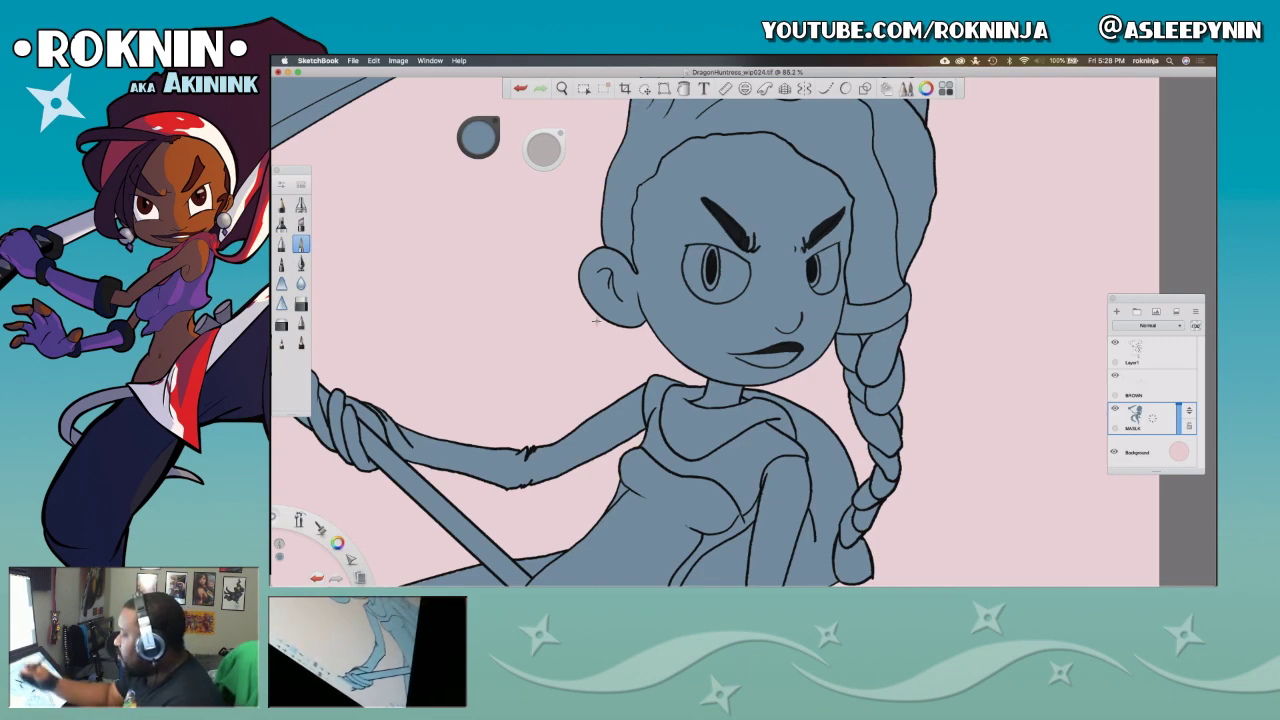
# Step: Undo the last stroke and touch up the MASK layer's blue fill at the elbow of the arm holding the scythe
pyautogui.press('space')
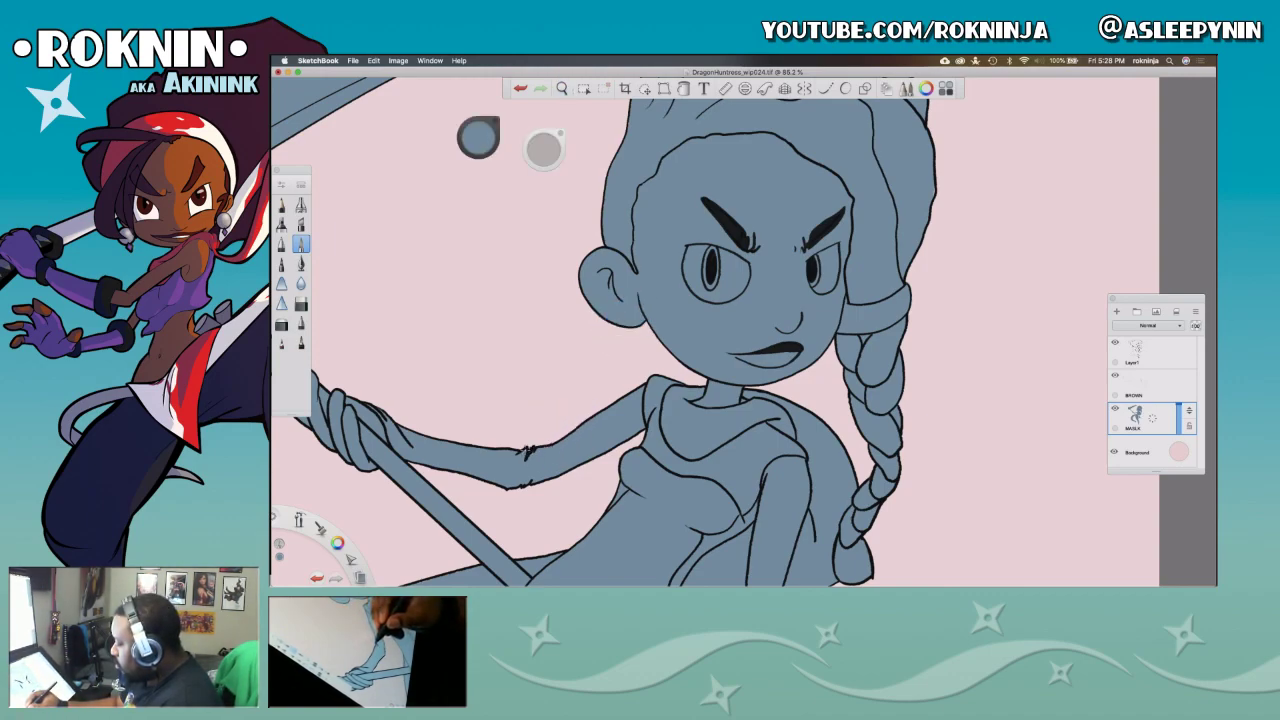
pyautogui.hotkey('ctrl', 'z')
pyautogui.moveTo(522, 450); pyautogui.dragTo(531, 446)
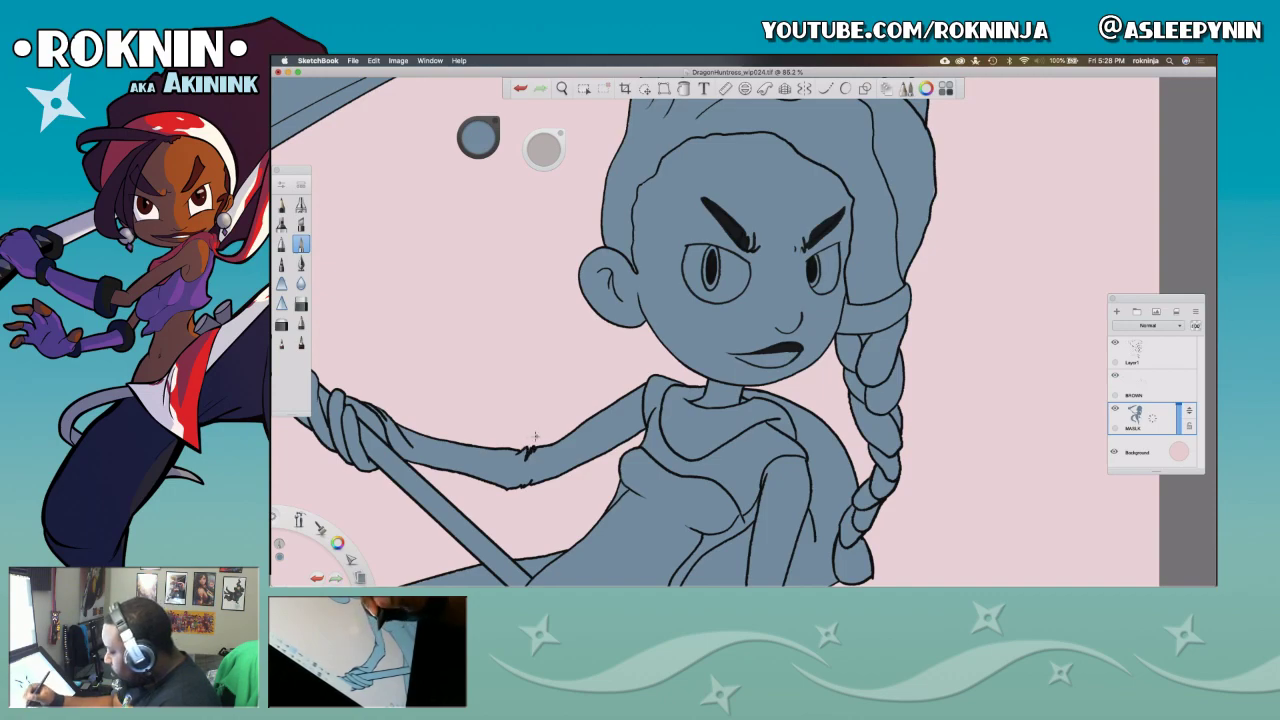
pyautogui.press('e')
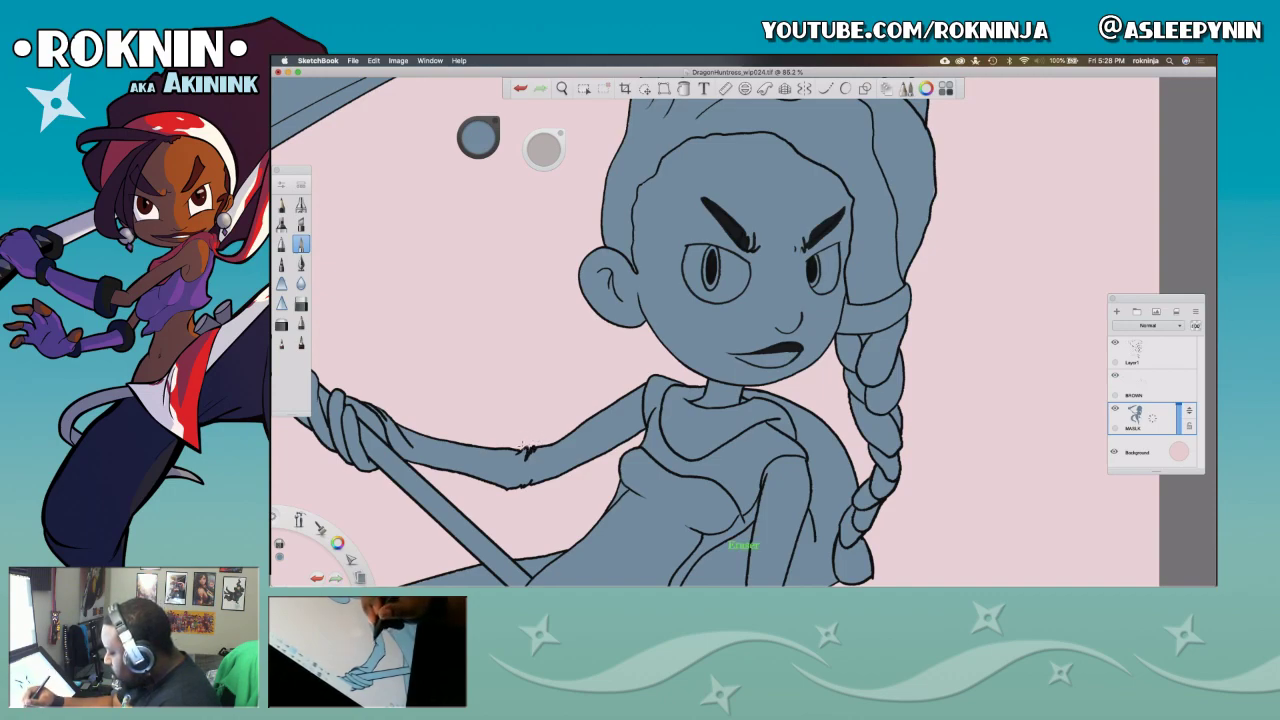
pyautogui.press('e')
# Step: Clean up the blue mask fill along the hair and the scythe blade, down to the blade's base, with pen and eraser
pyautogui.moveTo(707, 350); pyautogui.dragTo(727, 497)
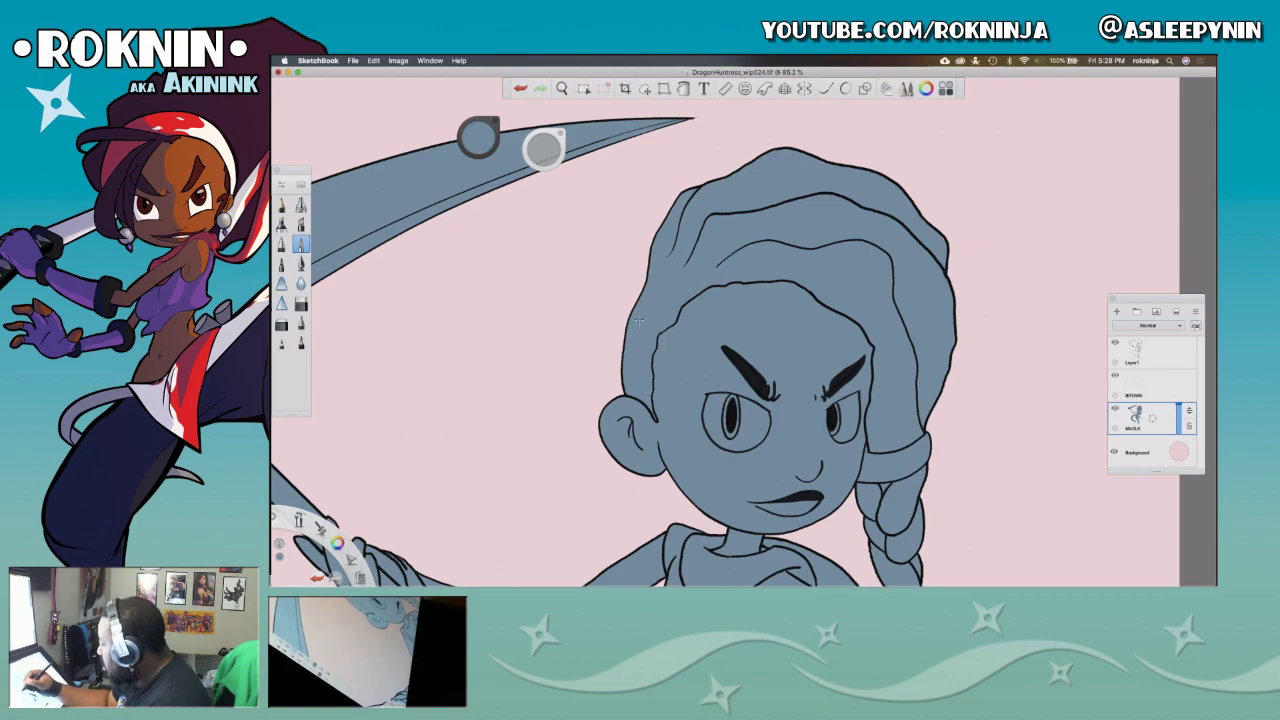
pyautogui.moveTo(694, 275); pyautogui.dragTo(863, 429)
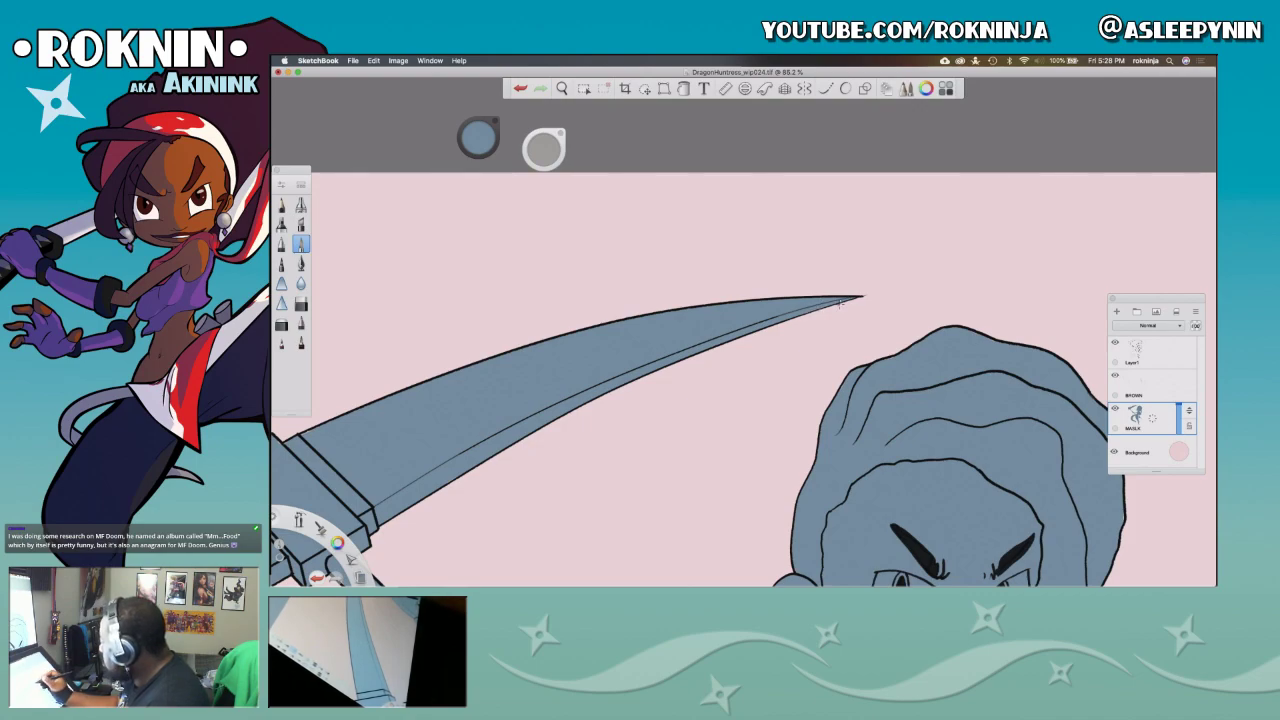
pyautogui.press('space')
pyautogui.moveTo(745, 479); pyautogui.dragTo(808, 254)
pyautogui.moveTo(750, 503); pyautogui.dragTo(863, 456)
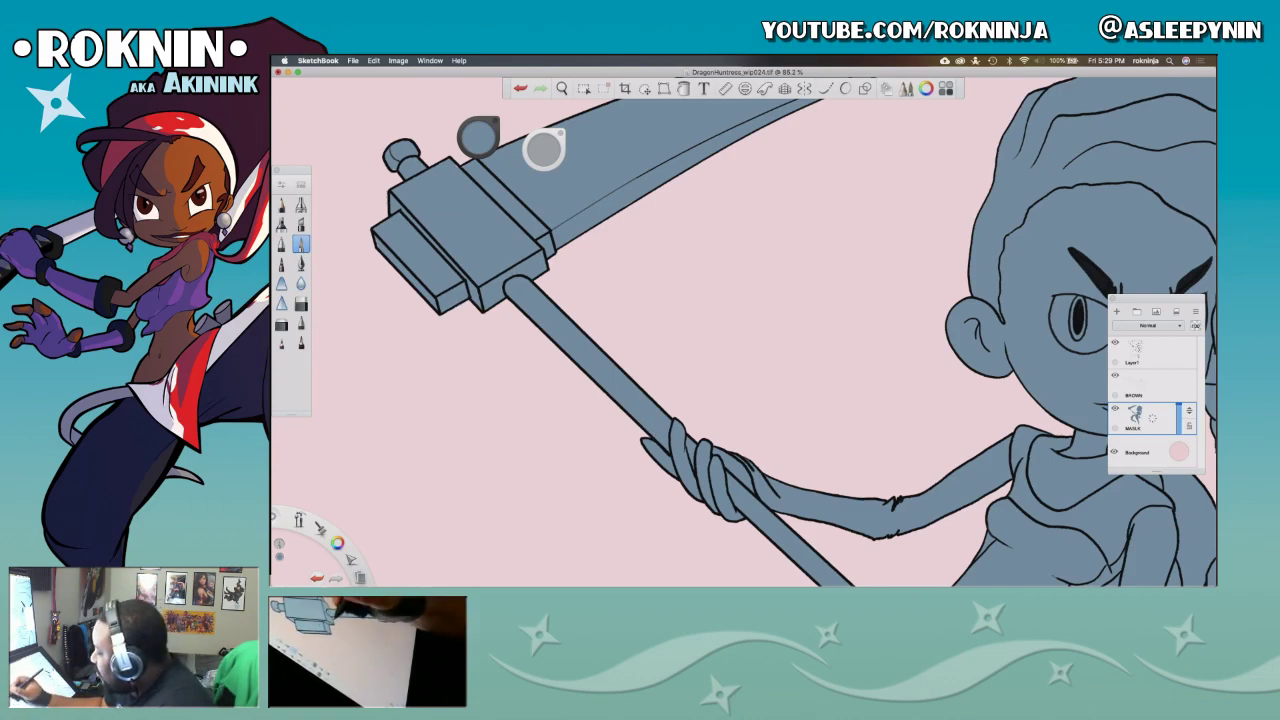
pyautogui.press('space')
pyautogui.moveTo(572, 296); pyautogui.dragTo(615, 428)
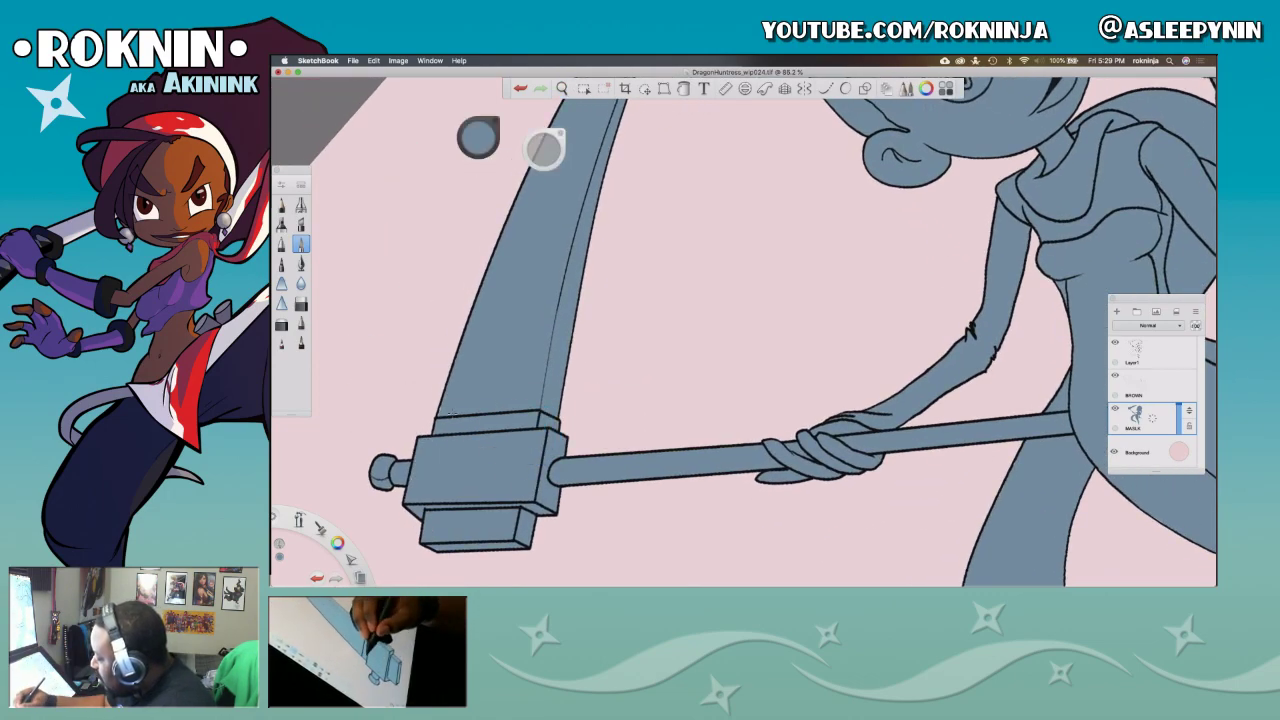
pyautogui.press('e')
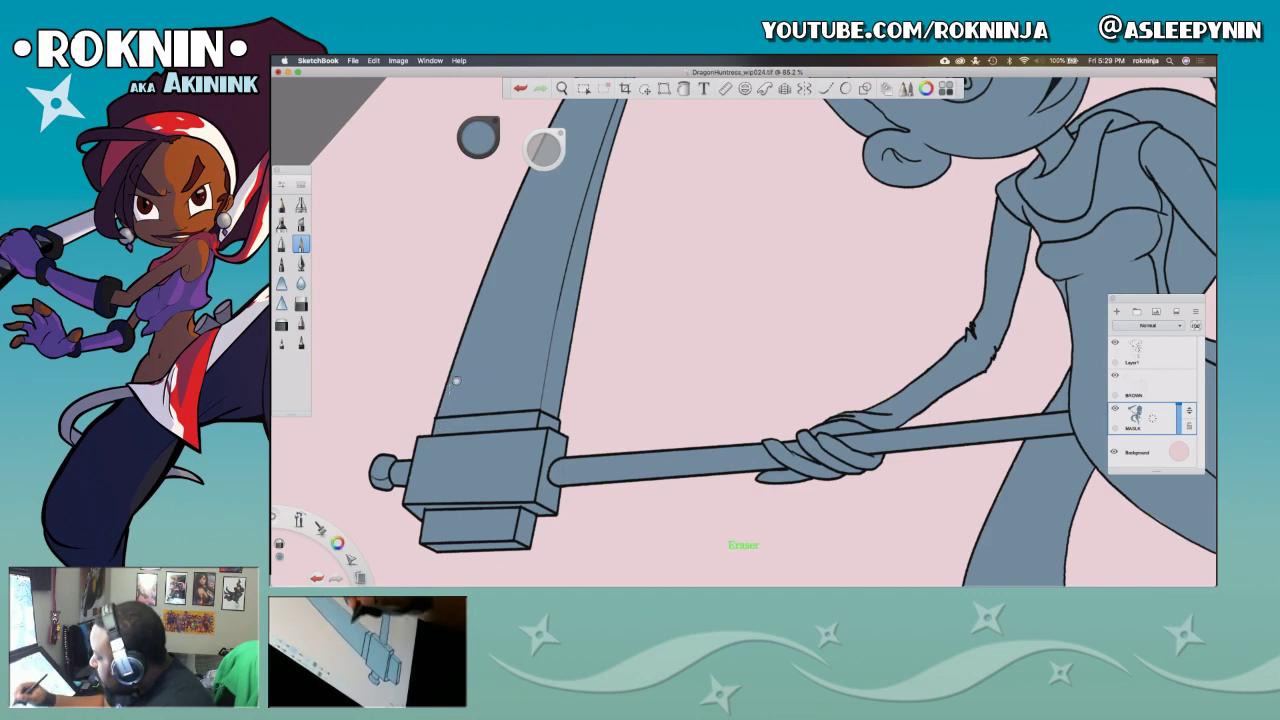
pyautogui.press('space')
pyautogui.moveTo(641, 326); pyautogui.dragTo(663, 251)
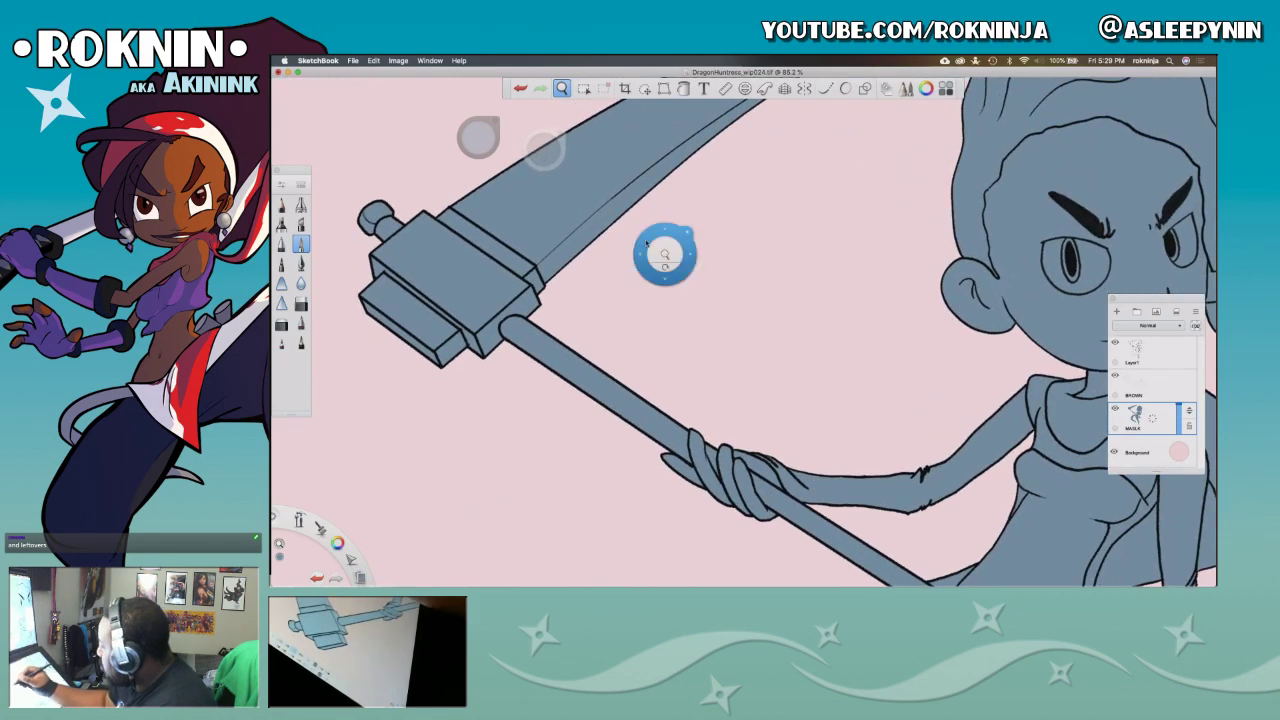
pyautogui.press('e')
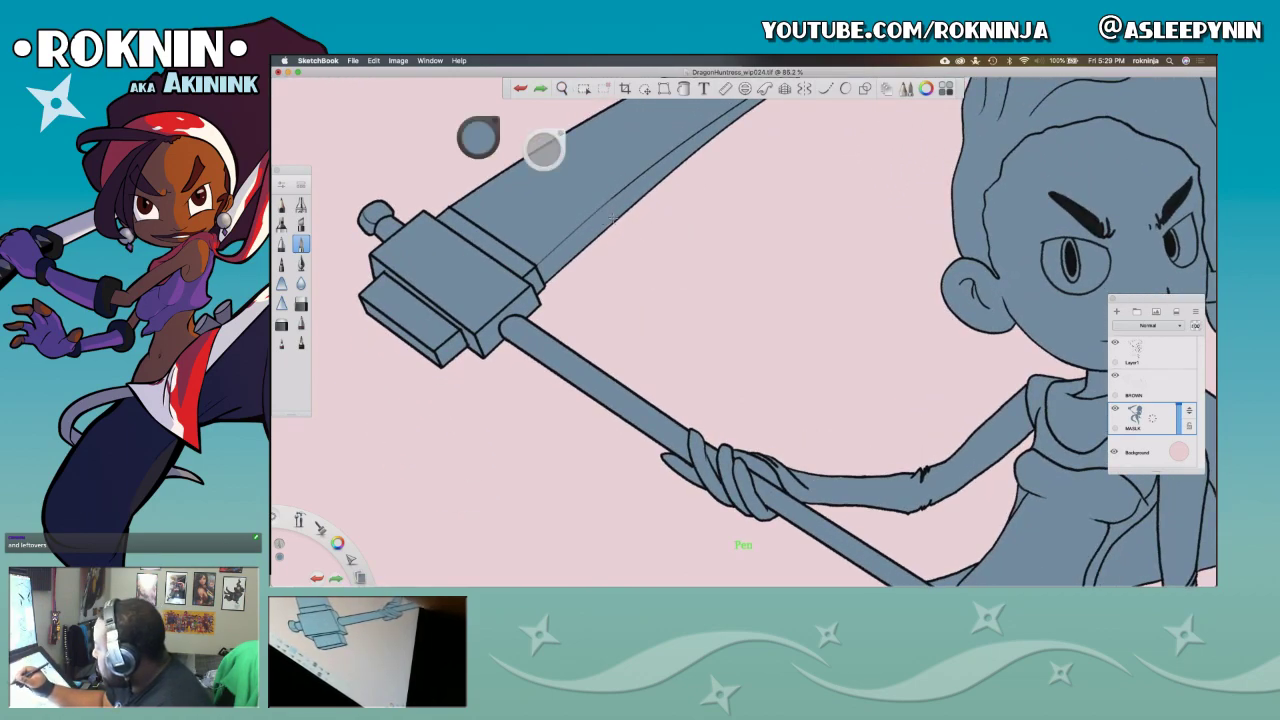
# Step: Check the mask fill along the staff, hips and tail, and touch up the gap between the crossed lower legs
pyautogui.press('space')
pyautogui.moveTo(645, 449)
pyautogui.mouseDown()
pyautogui.moveTo(657, 409)
pyautogui.moveTo(677, 441)
pyautogui.moveTo(477, 408)
pyautogui.moveTo(477, 394)
pyautogui.mouseUp()
pyautogui.moveTo(766, 515); pyautogui.dragTo(933, 348)
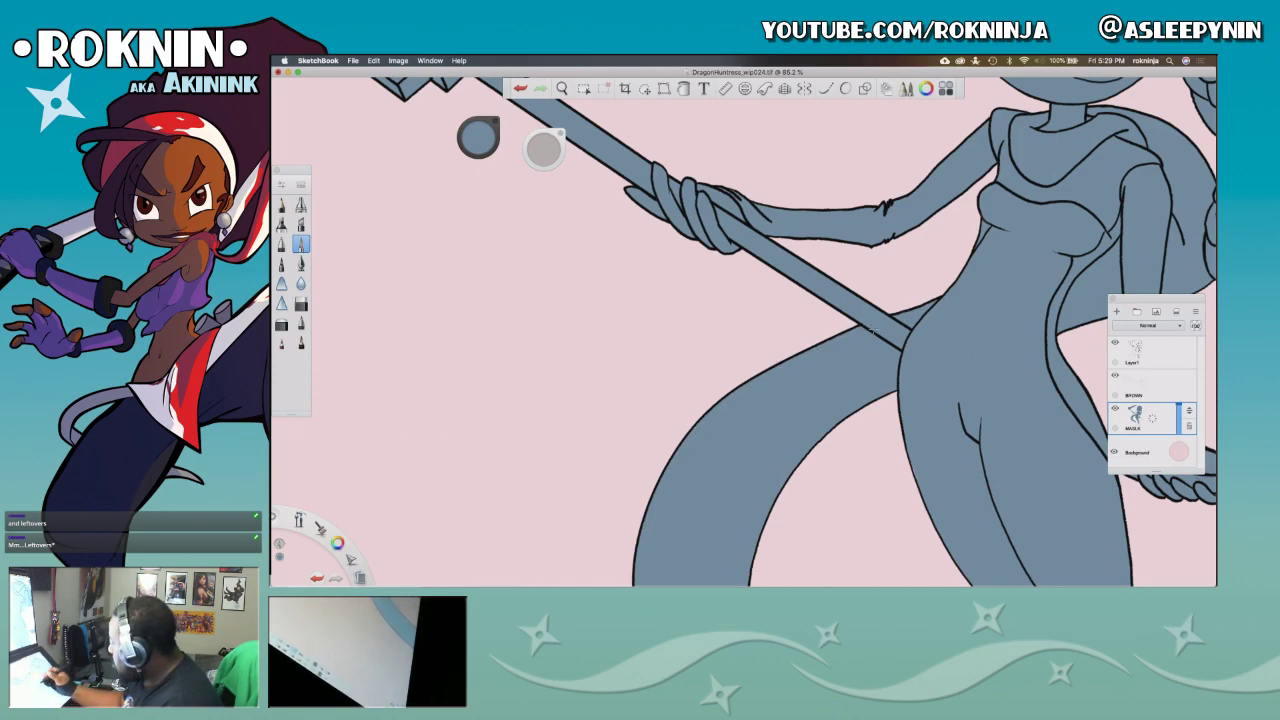
pyautogui.press('space')
pyautogui.moveTo(908, 431); pyautogui.dragTo(749, 339)
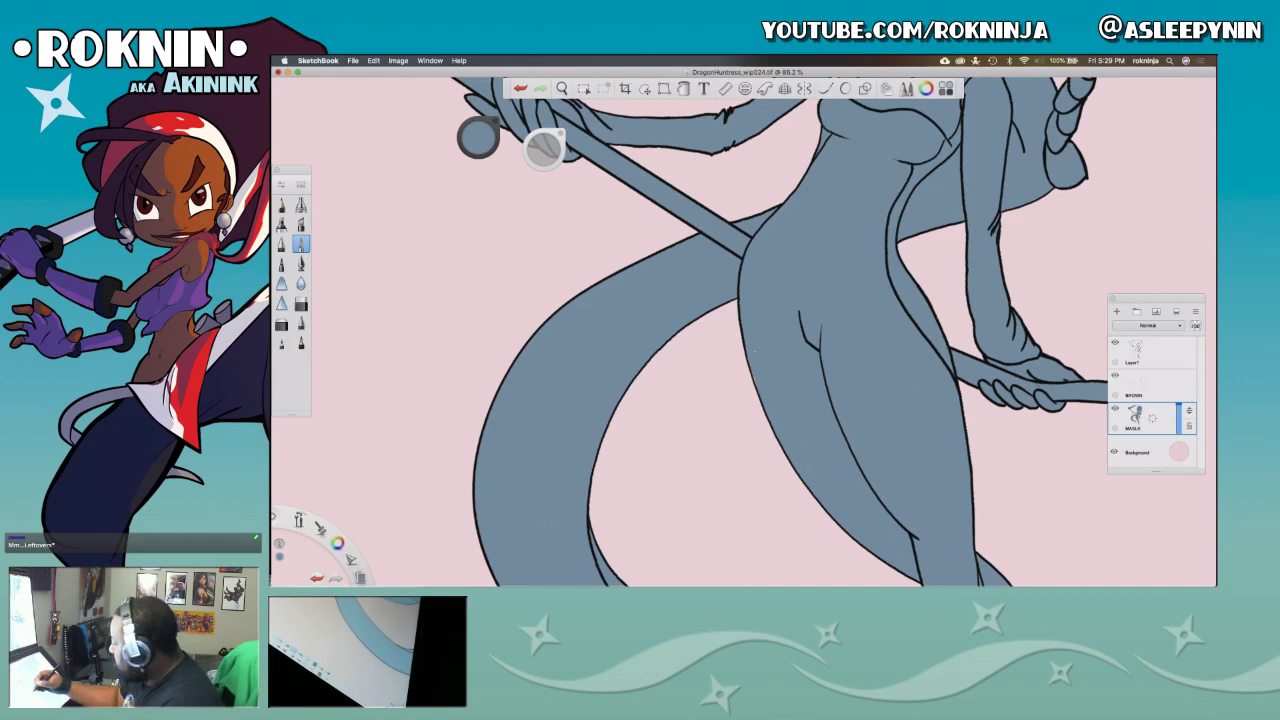
pyautogui.moveTo(901, 539); pyautogui.dragTo(769, 481)
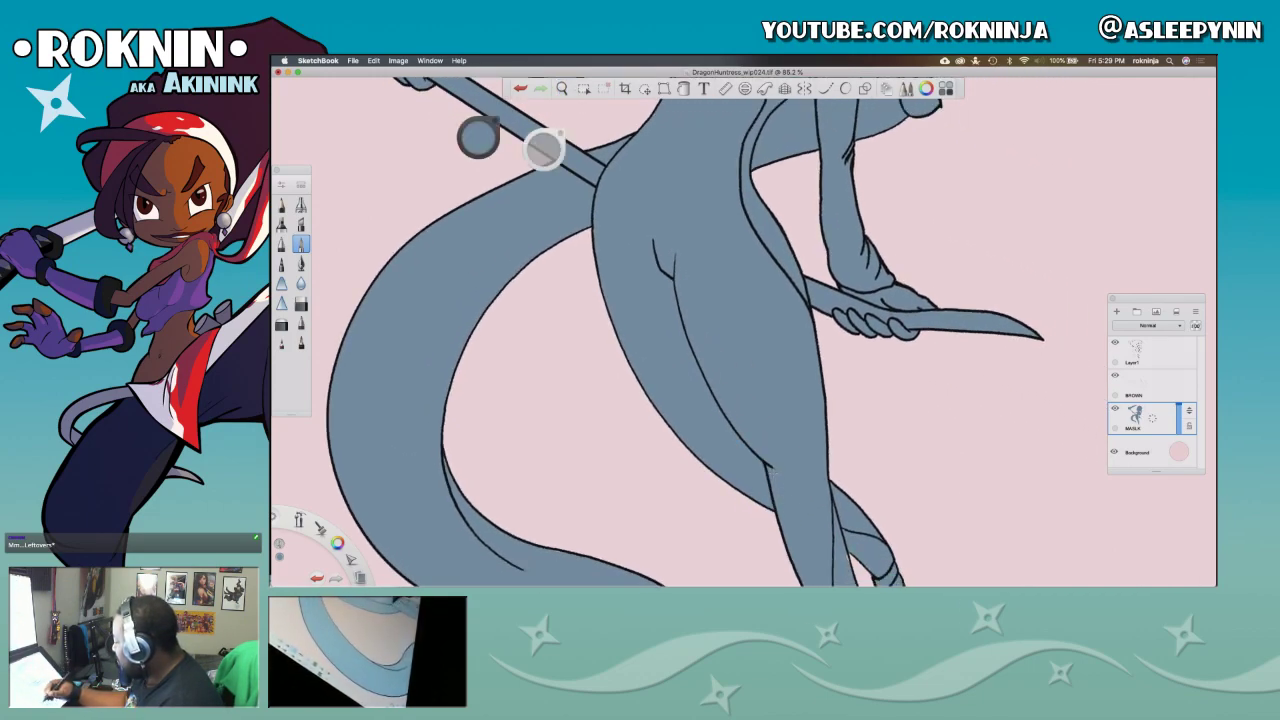
pyautogui.press('space')
pyautogui.moveTo(851, 580); pyautogui.dragTo(831, 445)
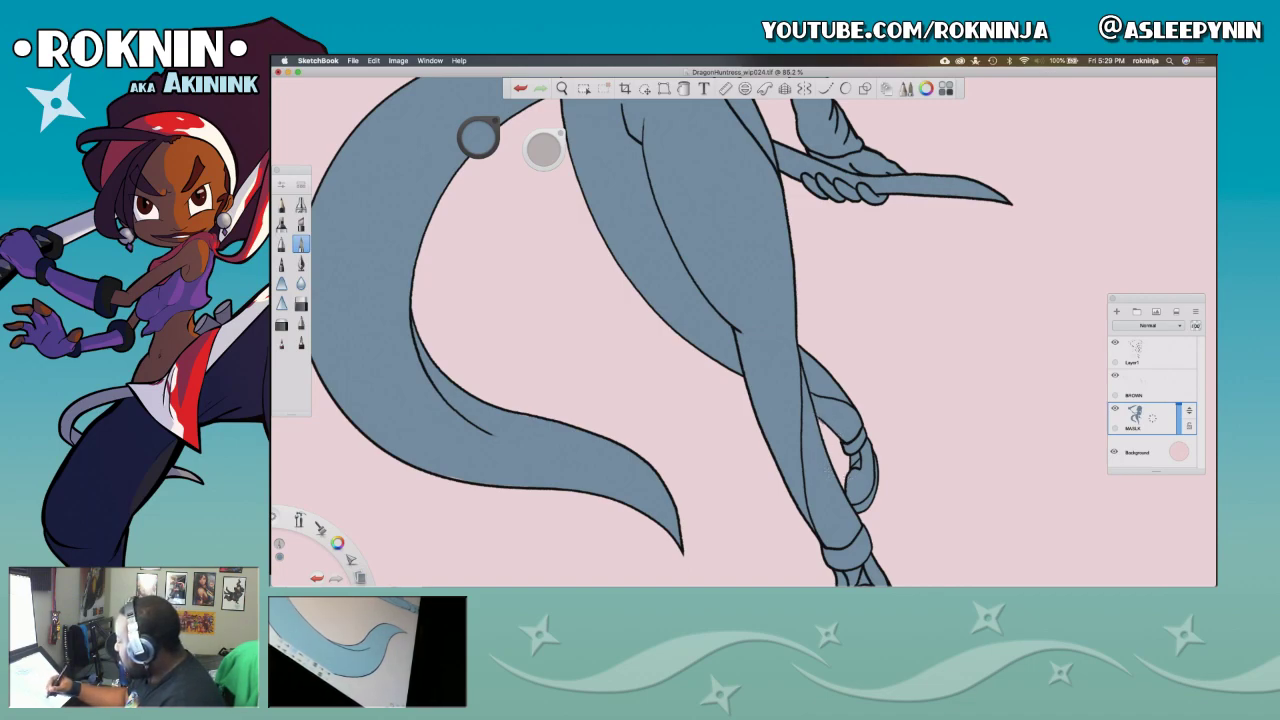
pyautogui.press('e')
pyautogui.press('super+z')
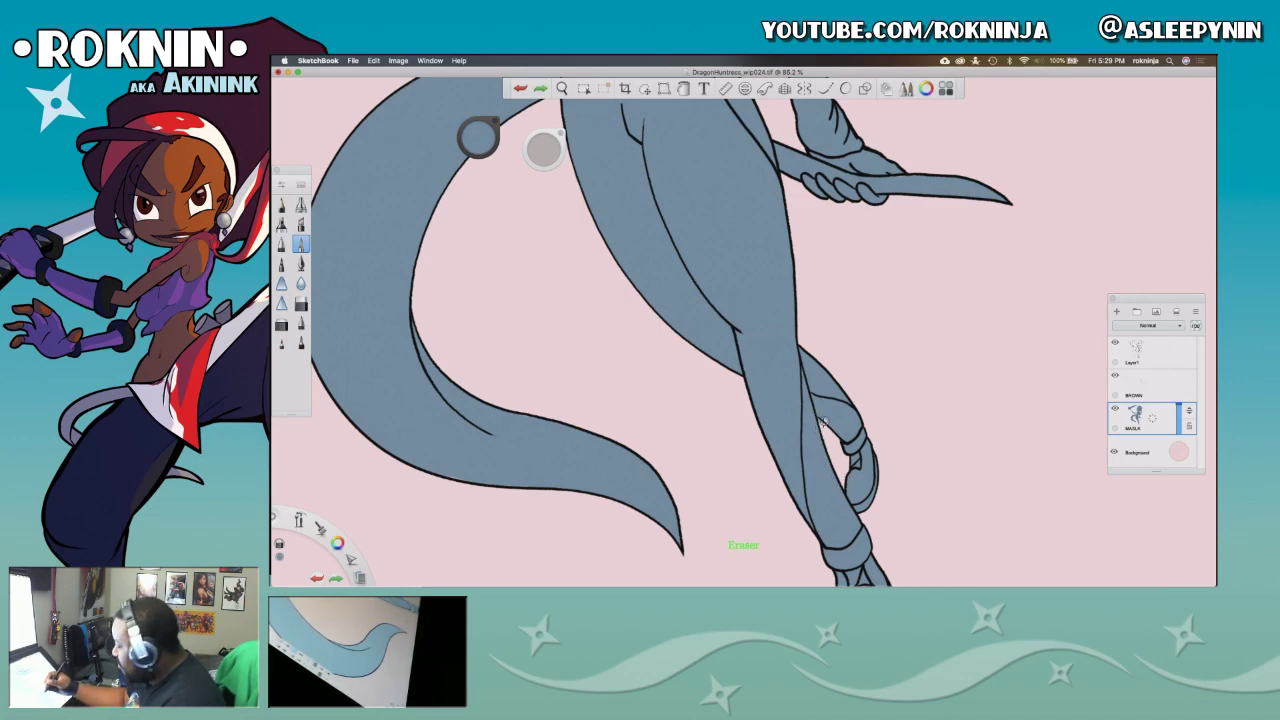
pyautogui.press('e')
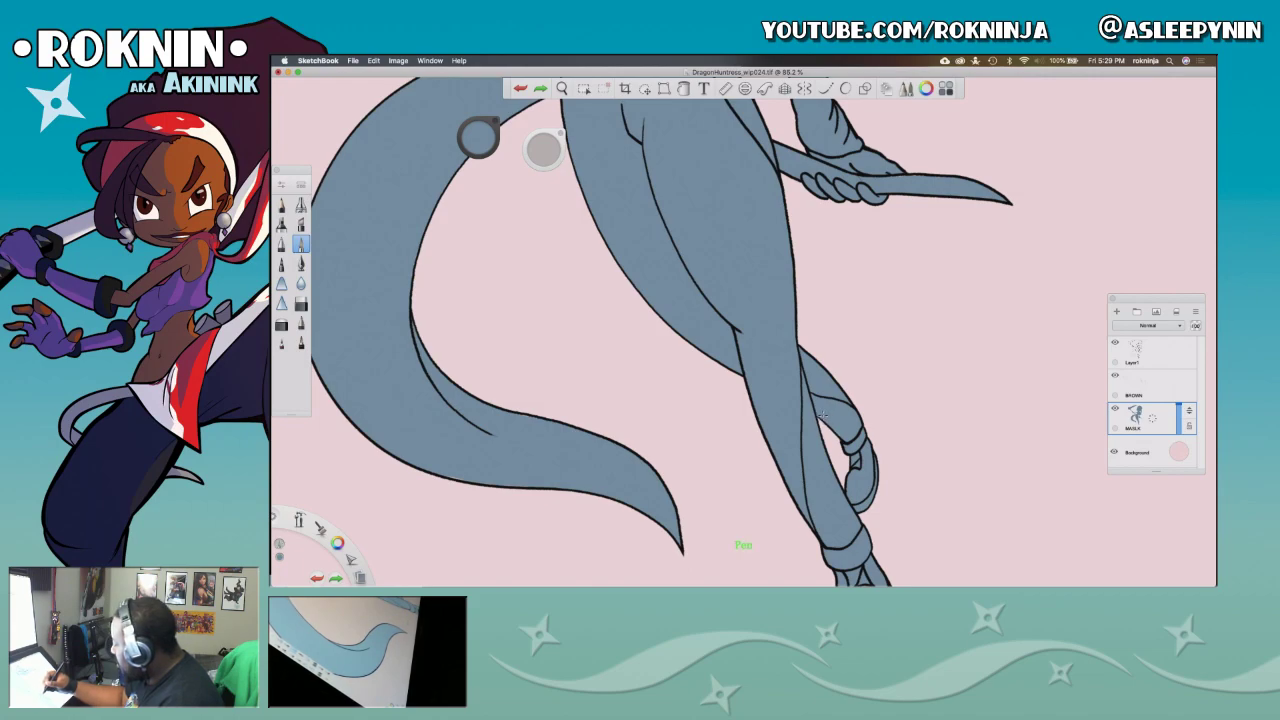
# Step: Check the mask fill around the feet and clean up its edge along the inner curve of the tail
pyautogui.moveTo(864, 575); pyautogui.dragTo(884, 483)
pyautogui.press('space')
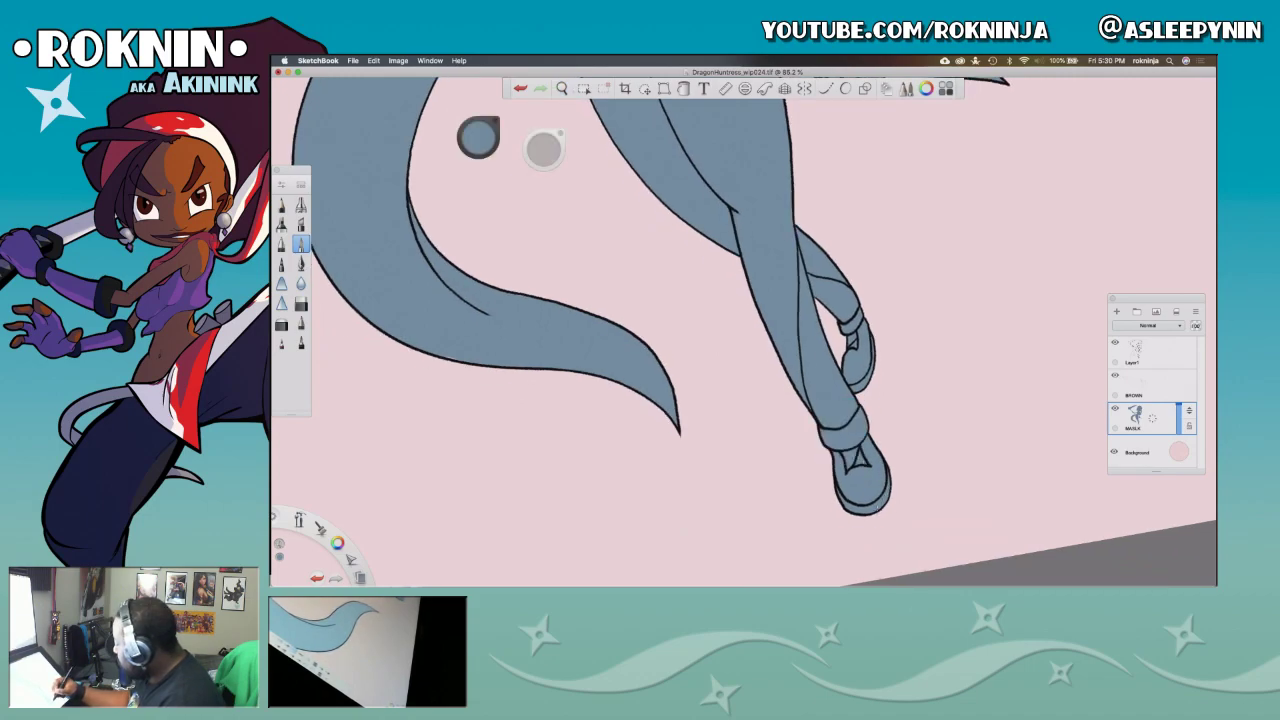
pyautogui.press('space')
pyautogui.moveTo(832, 488)
pyautogui.mouseDown()
pyautogui.moveTo(894, 524)
pyautogui.moveTo(864, 467)
pyautogui.mouseUp()
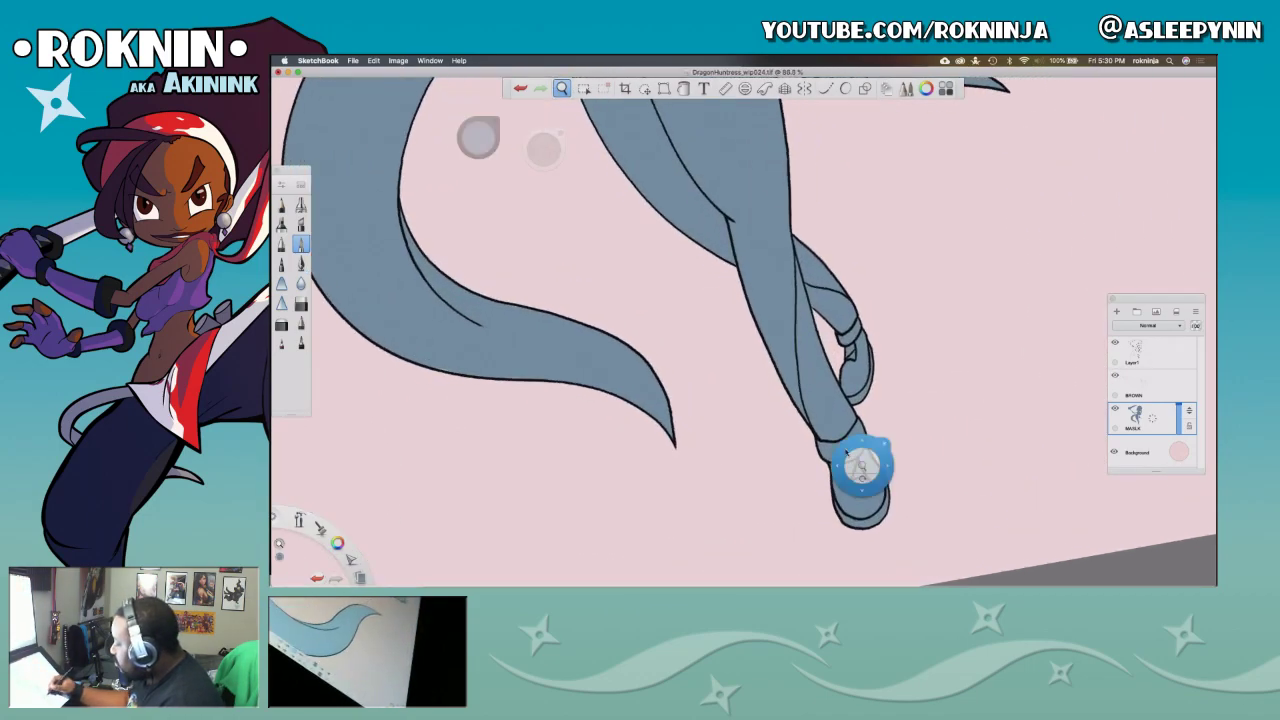
pyautogui.moveTo(792, 381)
pyautogui.mouseDown()
pyautogui.moveTo(908, 446)
pyautogui.moveTo(998, 476)
pyautogui.mouseUp()
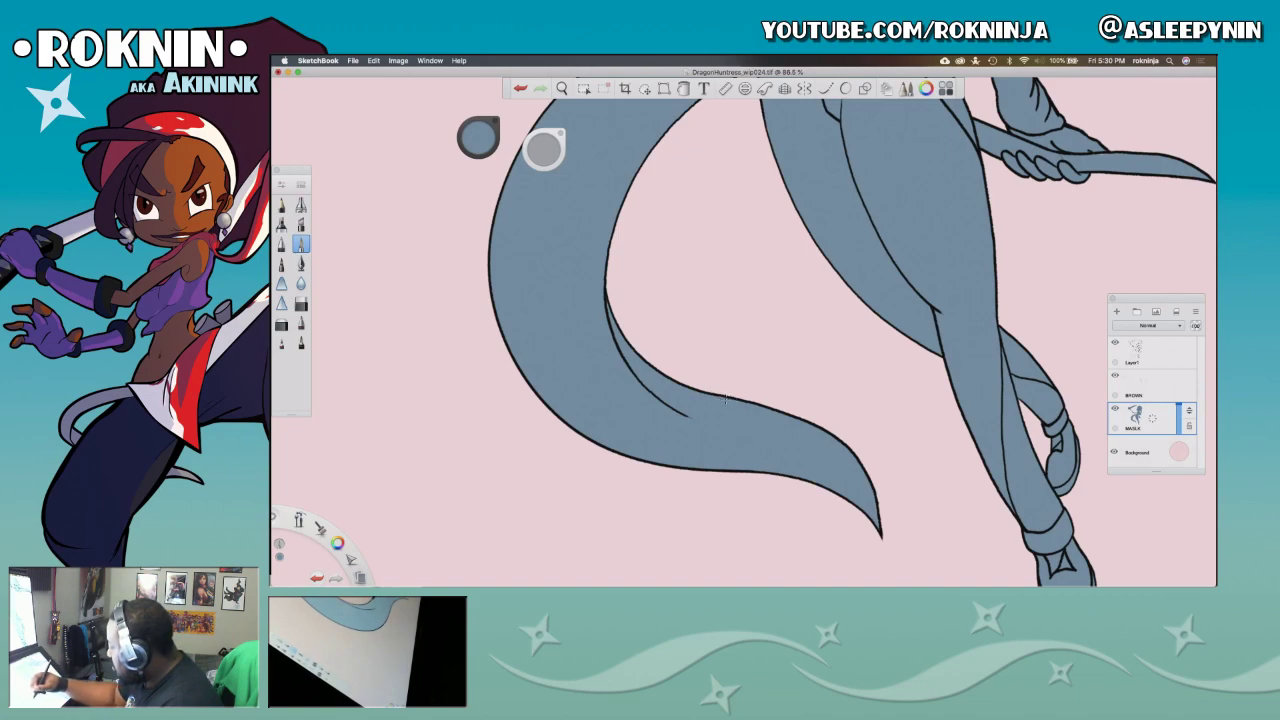
pyautogui.press('e')
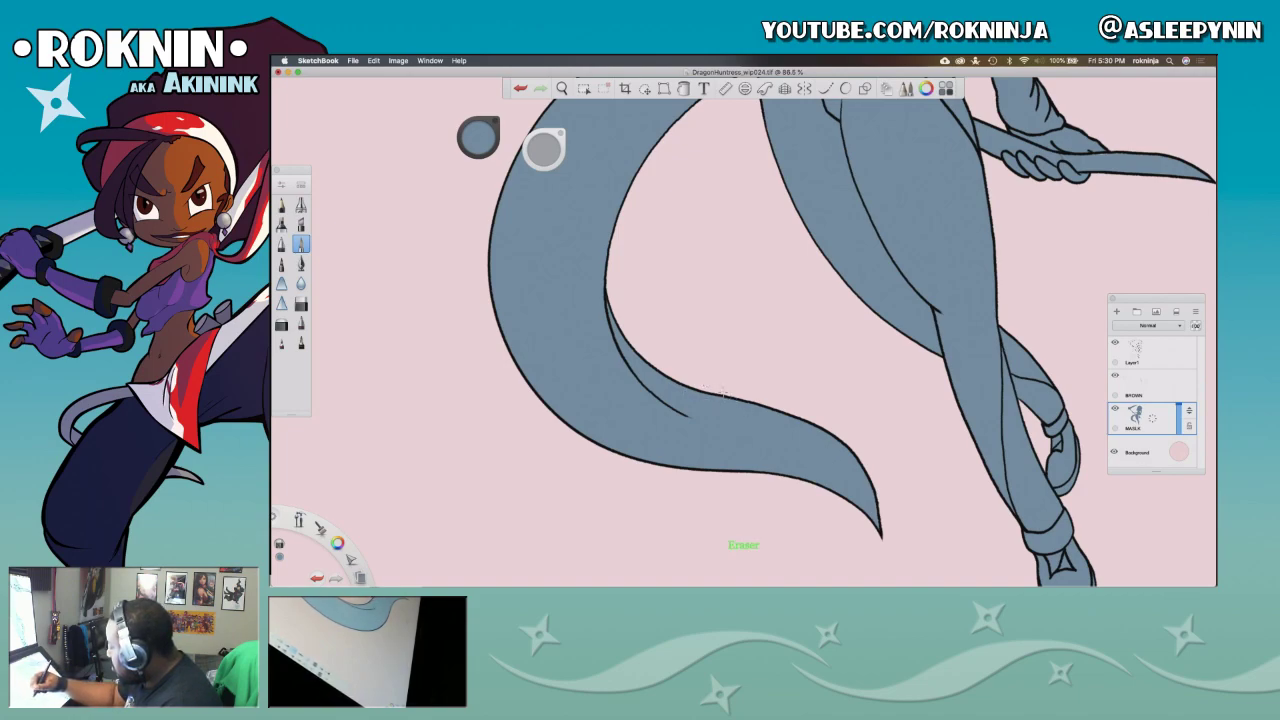
pyautogui.press('e')
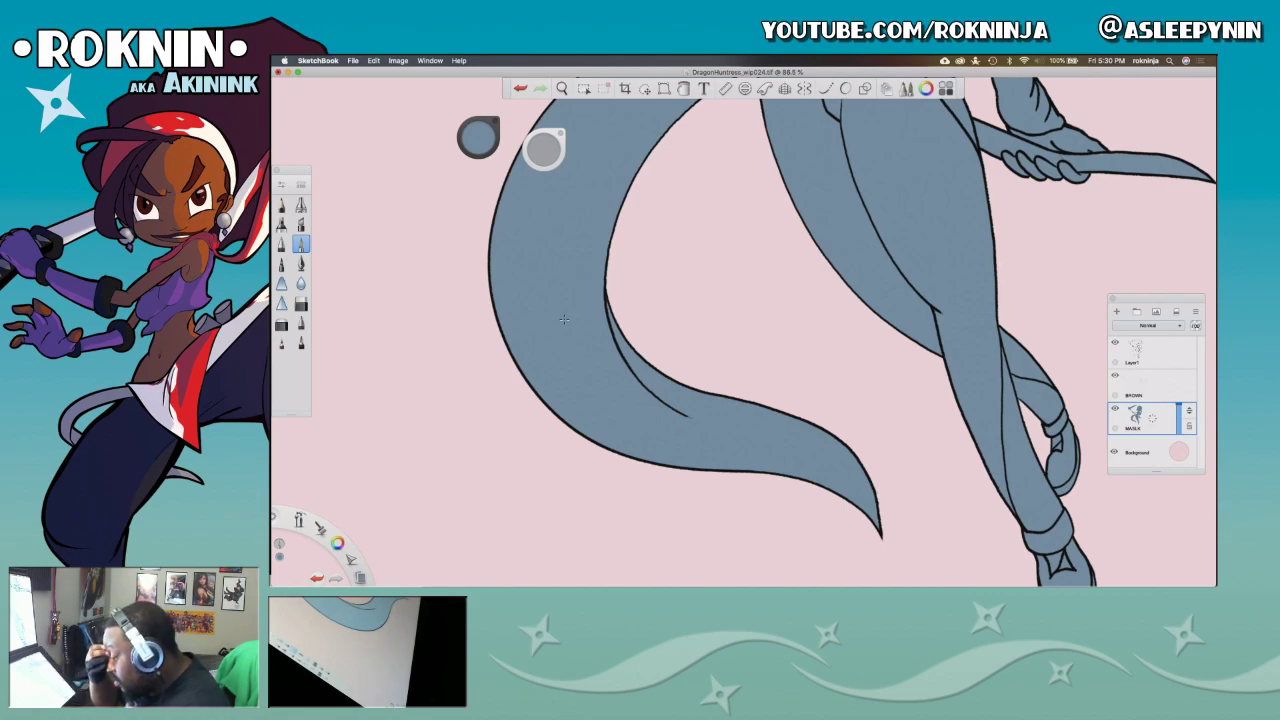
# Step: Zoom in on the hand at the pointed end of the staff and clean up its line art on Layer1 with the eraser
pyautogui.press('space')
pyautogui.moveTo(887, 344); pyautogui.dragTo(766, 516)
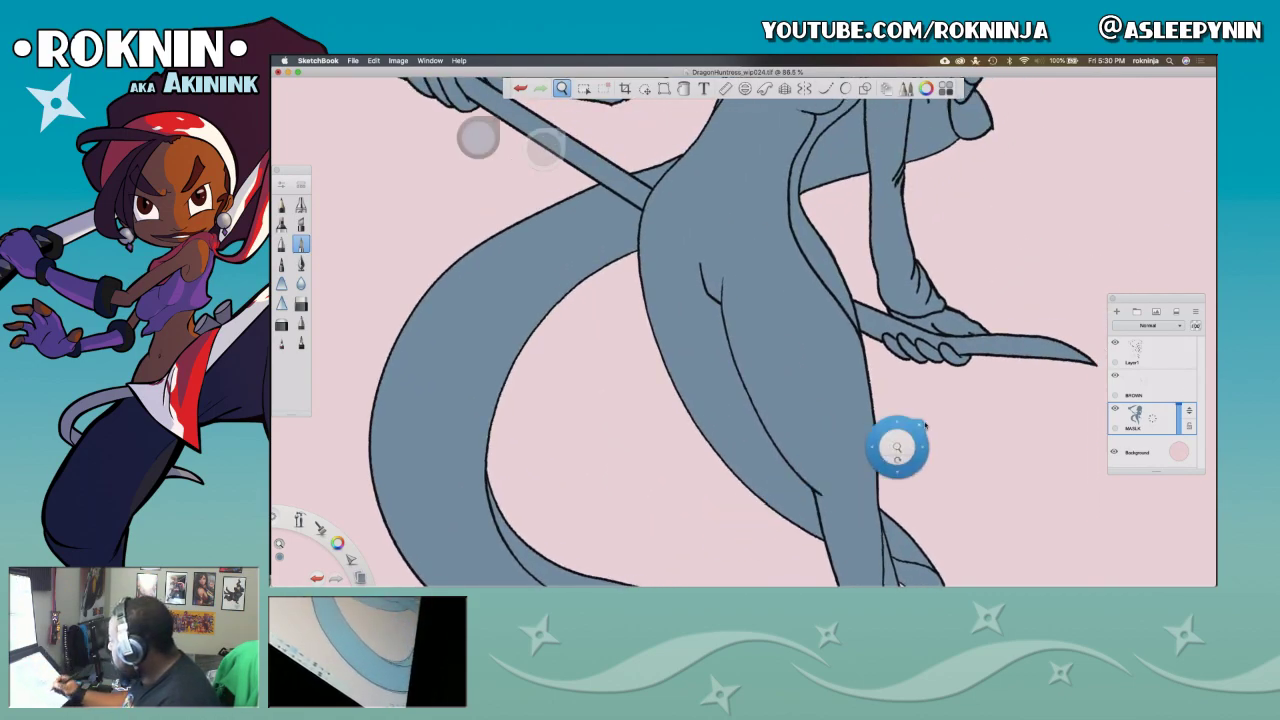
pyautogui.moveTo(912, 422); pyautogui.dragTo(779, 515)
pyautogui.moveTo(850, 410); pyautogui.dragTo(909, 478)
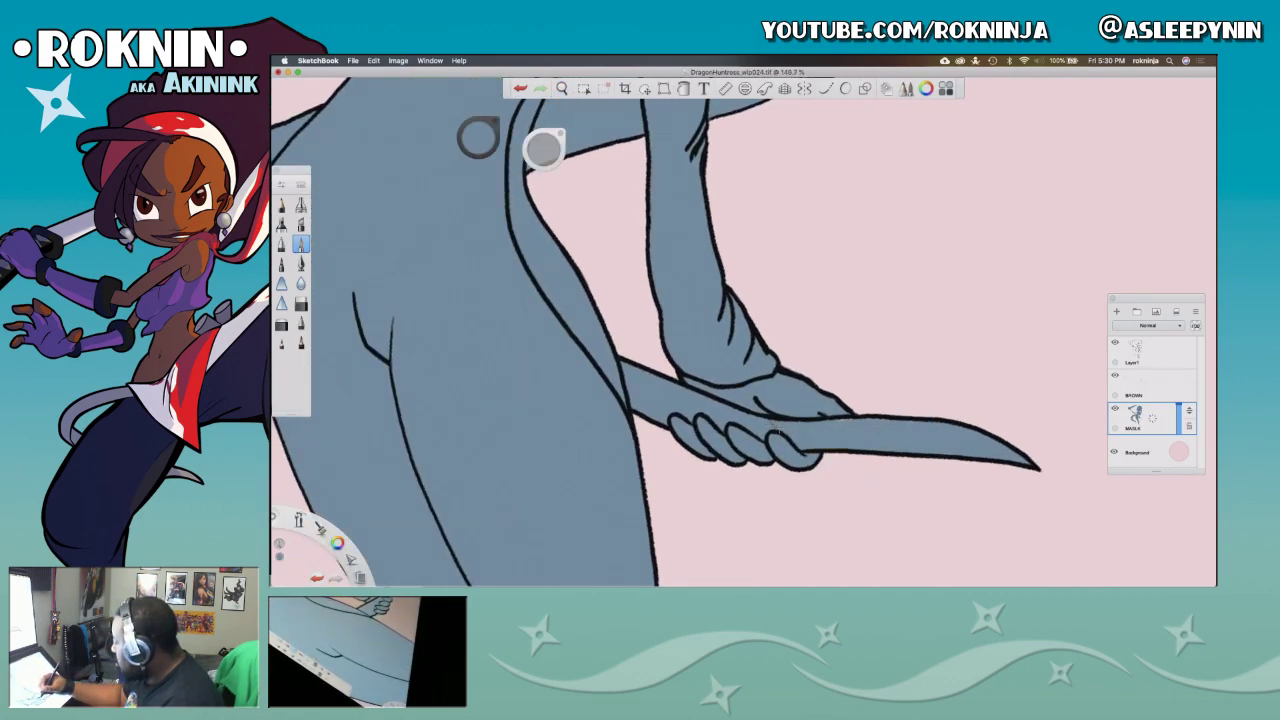
pyautogui.click(1148, 355)
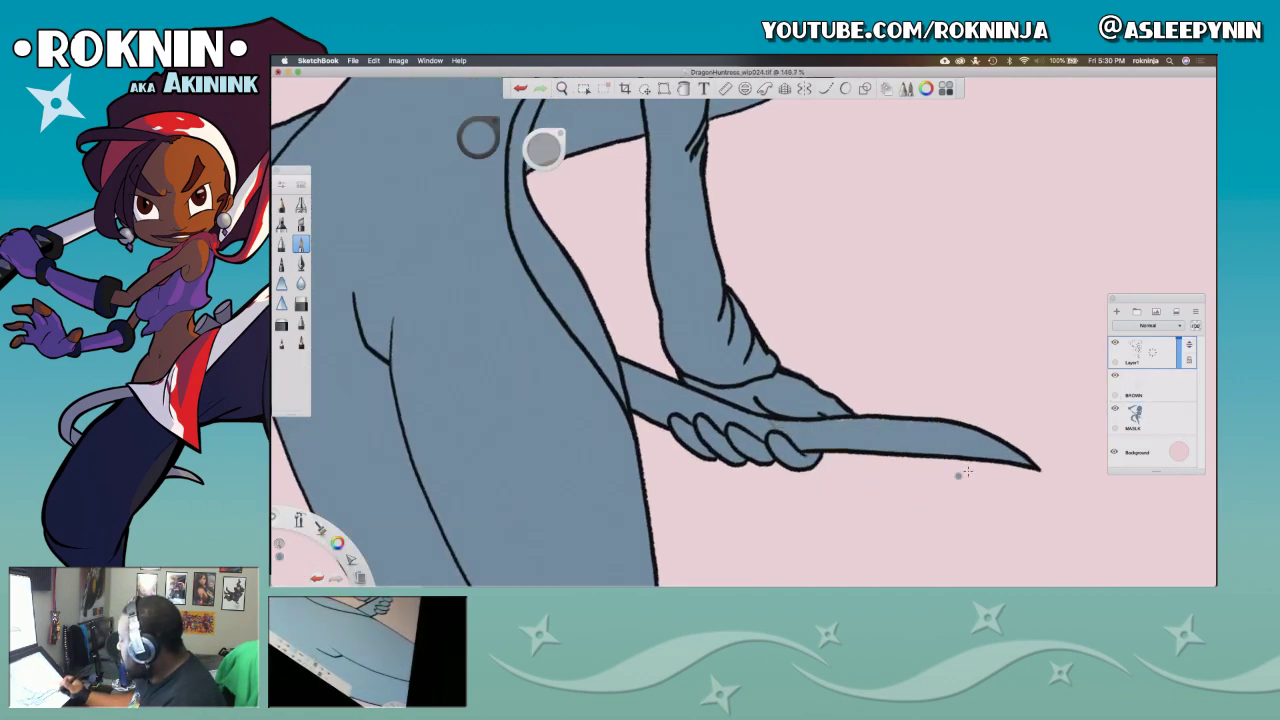
pyautogui.press('e')
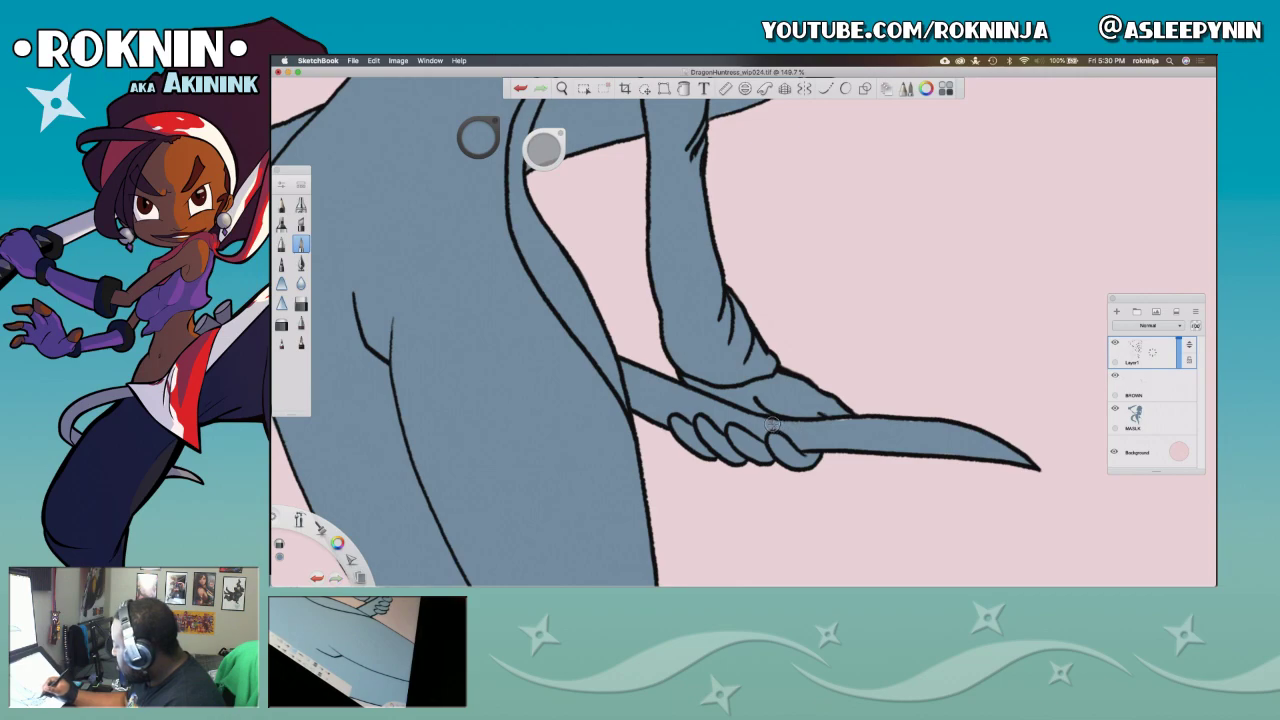
# Step: Return to the MASK layer and refine the blue fill along the lower edge of the pointed tip beside the rear hand
pyautogui.click(1151, 383)
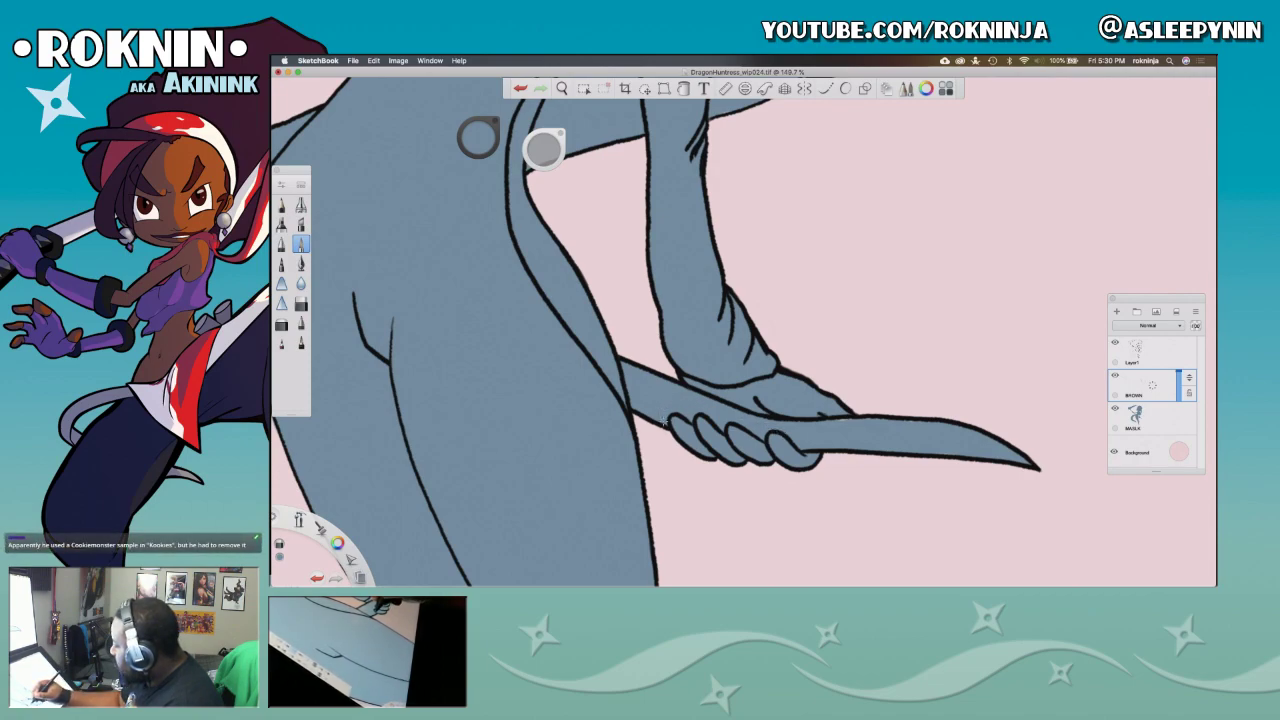
pyautogui.click(1150, 418)
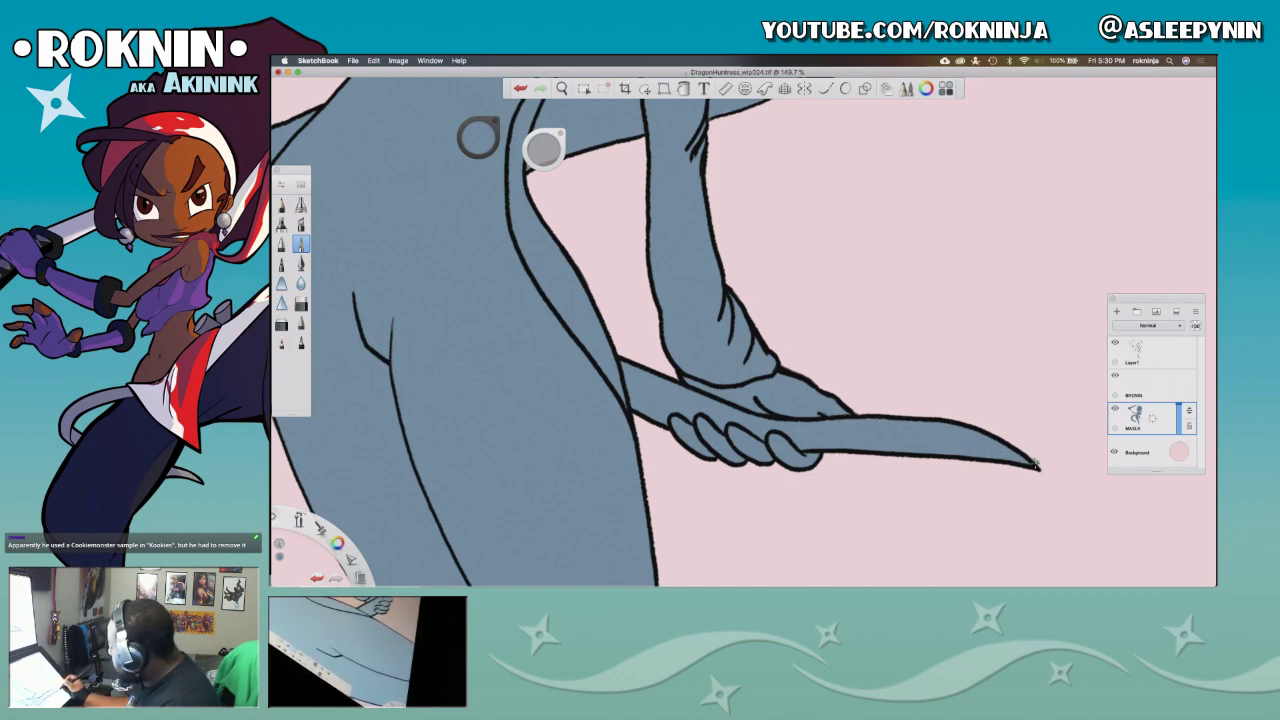
pyautogui.moveTo(1025, 464); pyautogui.dragTo(925, 456)
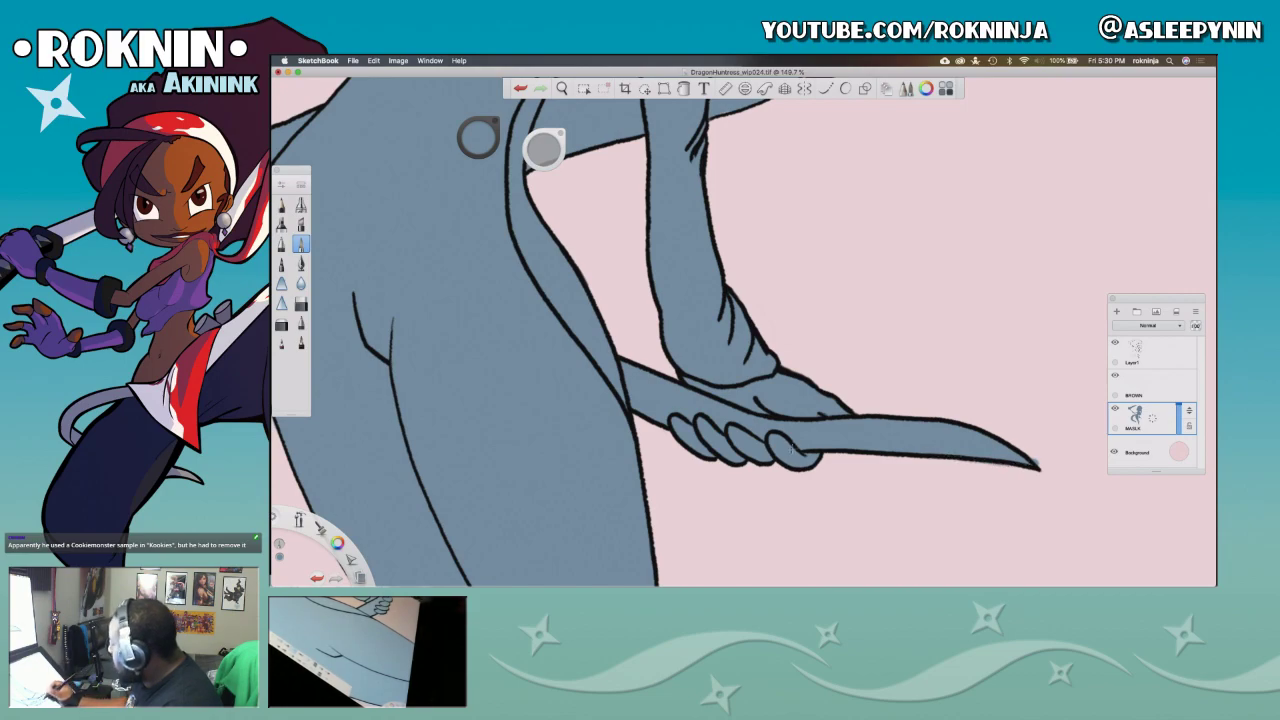
pyautogui.press('e')
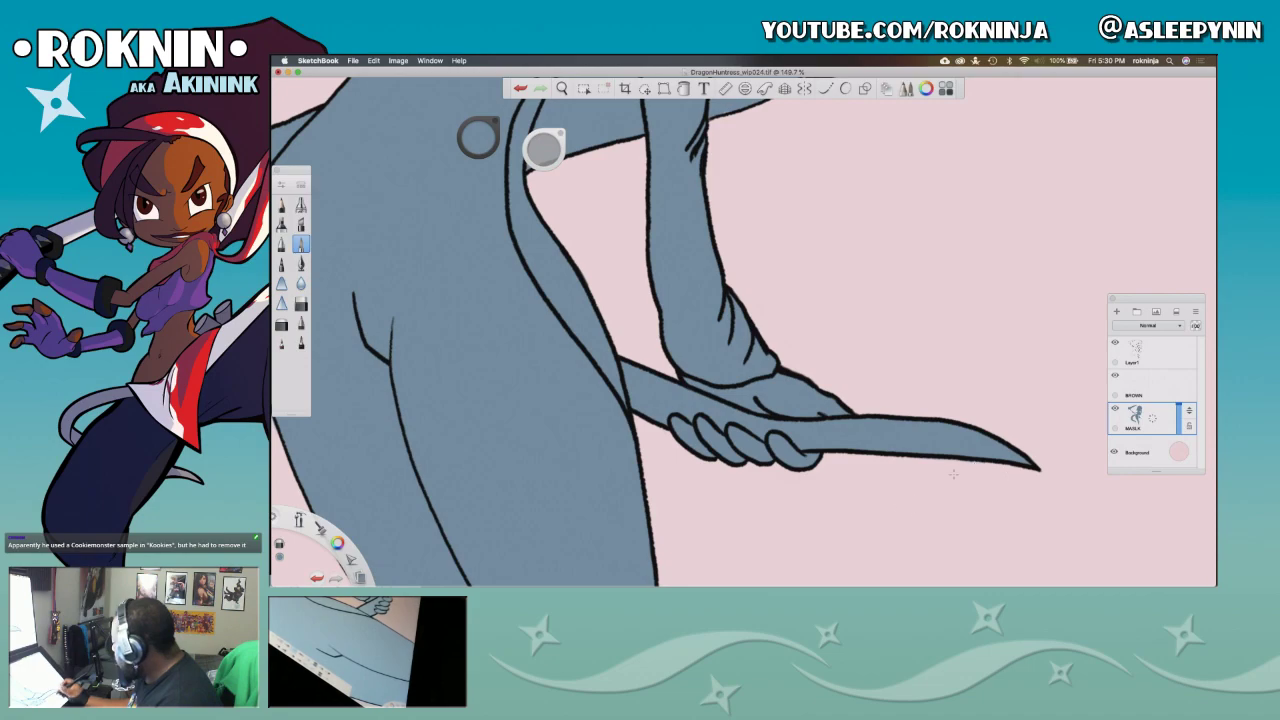
# Step: Review the mask fill over the whole figure, from the head and arms to the tail and legs
pyautogui.moveTo(846, 338); pyautogui.dragTo(793, 382)
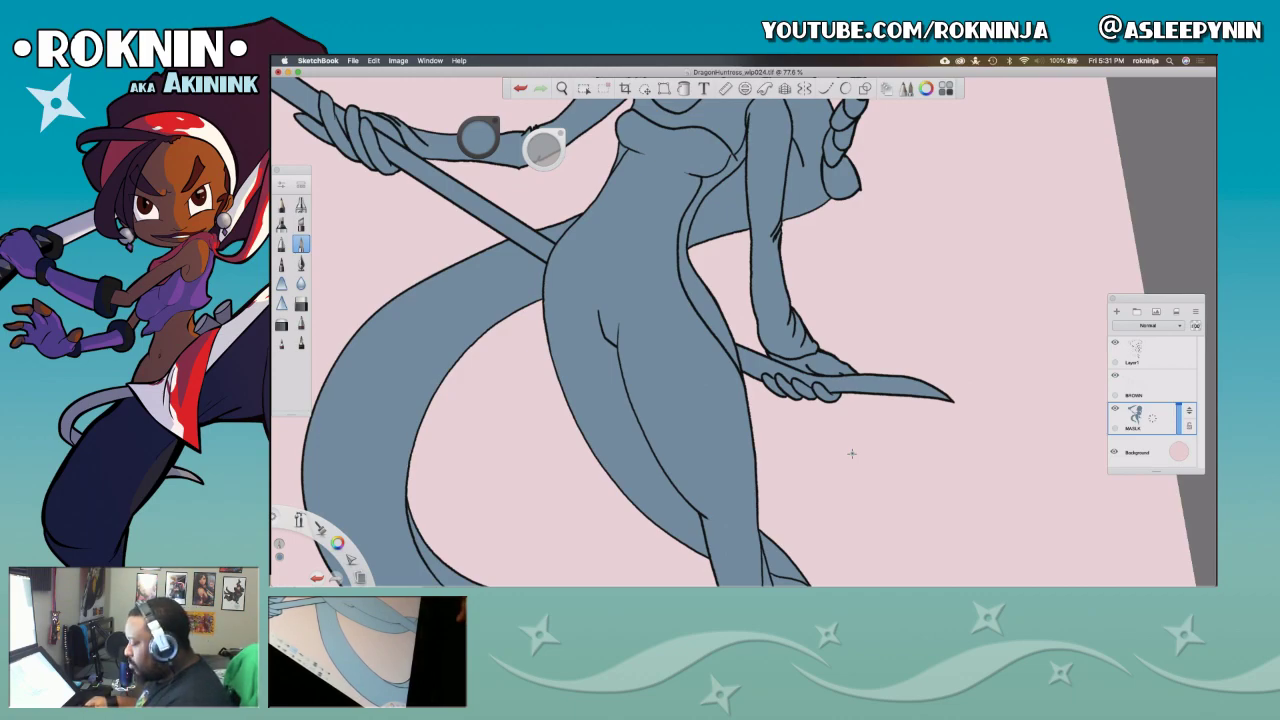
pyautogui.press('space')
pyautogui.moveTo(871, 391); pyautogui.dragTo(891, 537)
pyautogui.press('space')
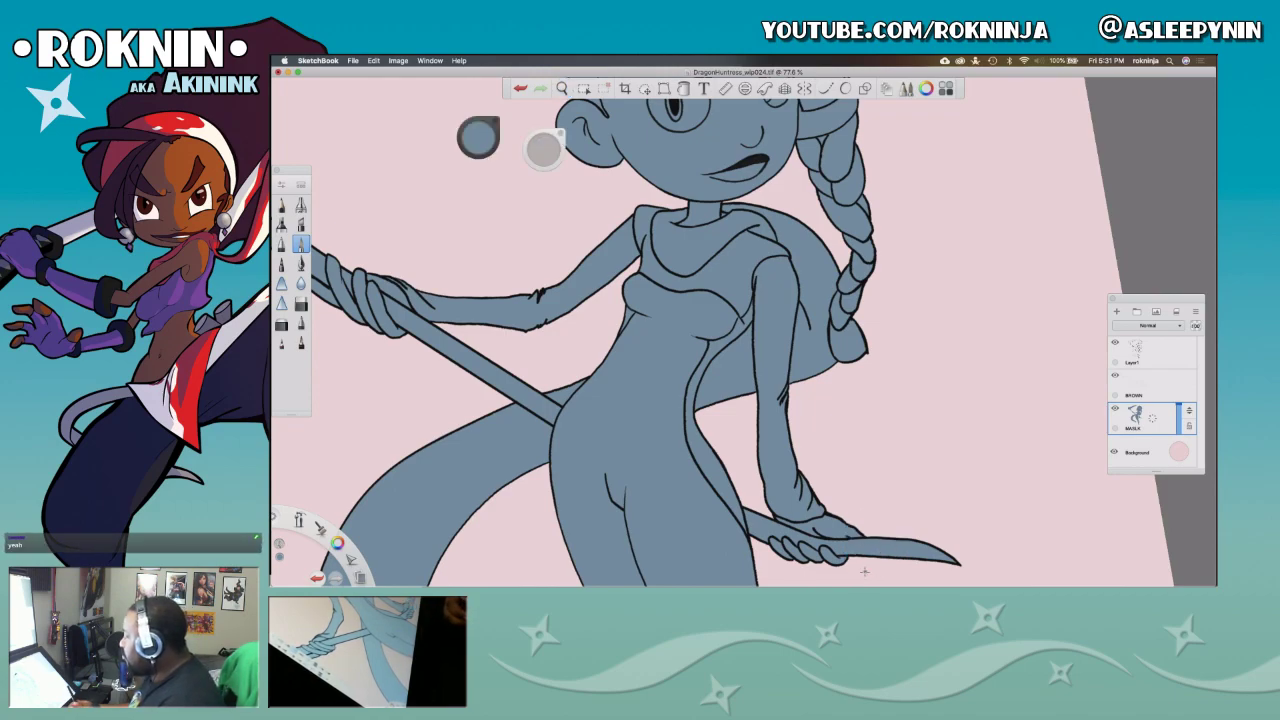
pyautogui.press('space')
pyautogui.moveTo(877, 317); pyautogui.dragTo(828, 383)
pyautogui.moveTo(883, 423); pyautogui.dragTo(902, 395)
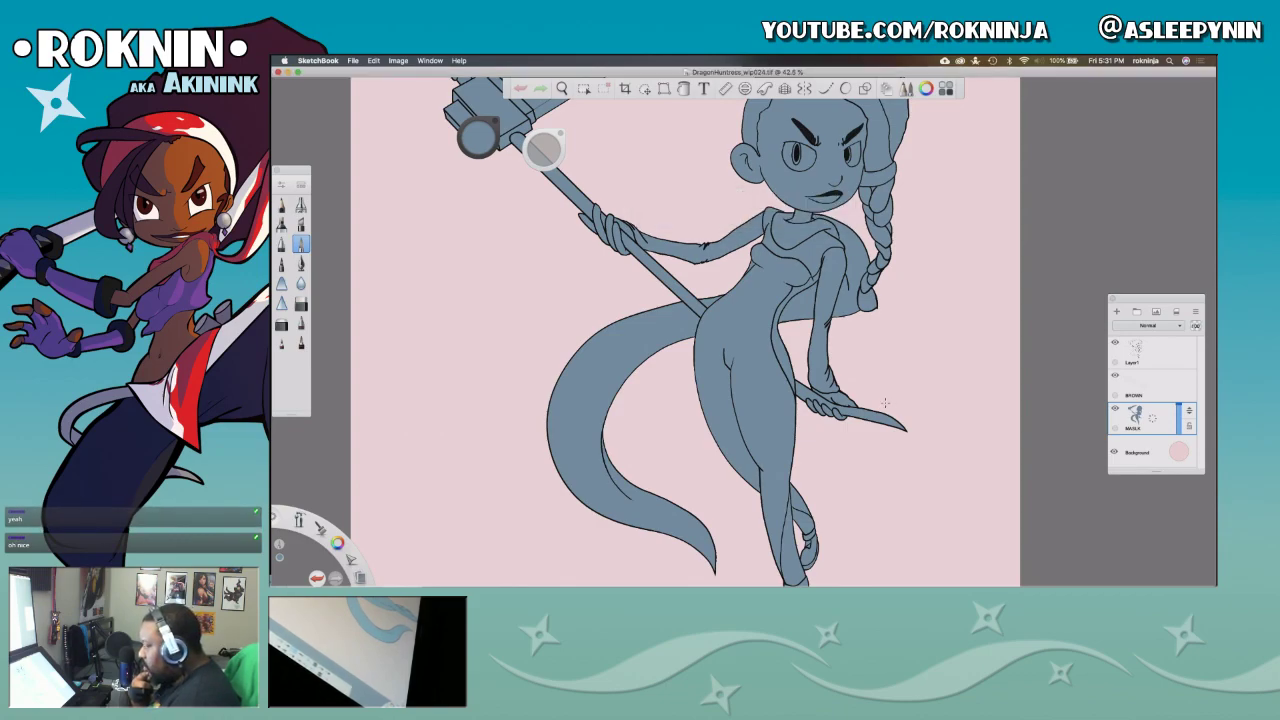
# Step: Switch to Adobe Animate, open the recent file DragonHuntress_FLASH01.fla and activate the Hand tool
pyautogui.press('super+h')
pyautogui.moveTo(935, 576)
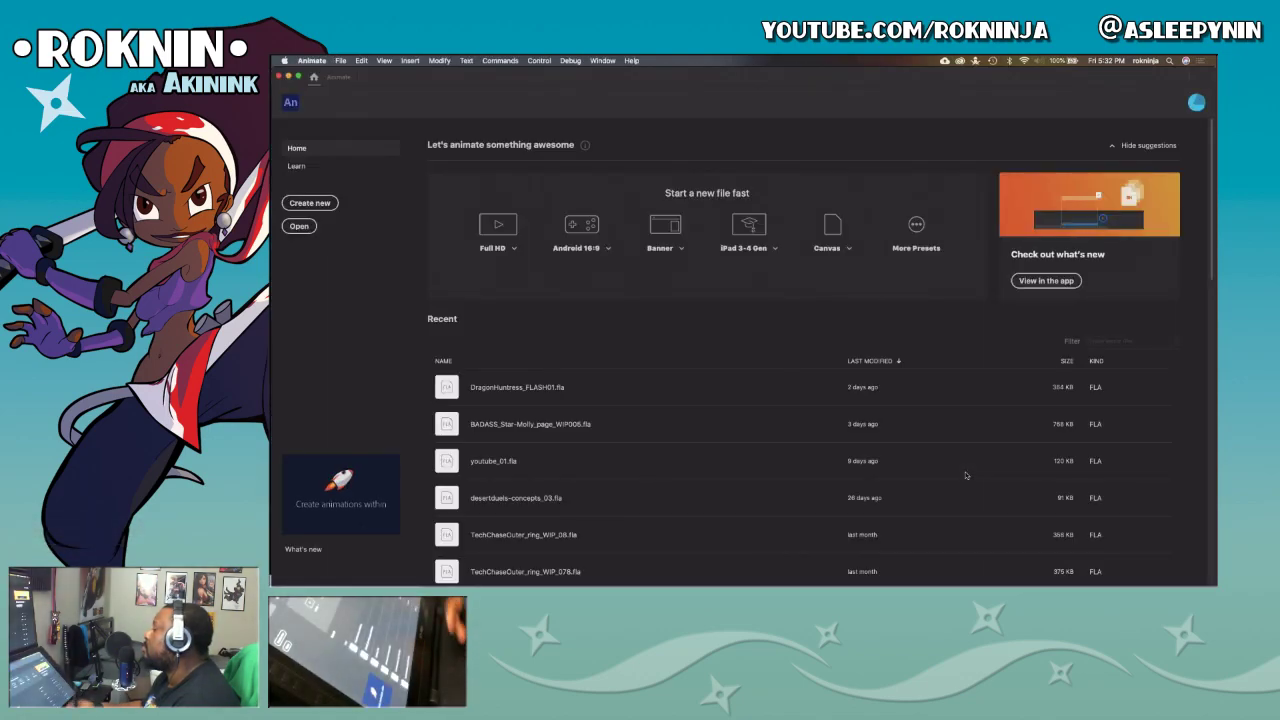
pyautogui.click(574, 386)
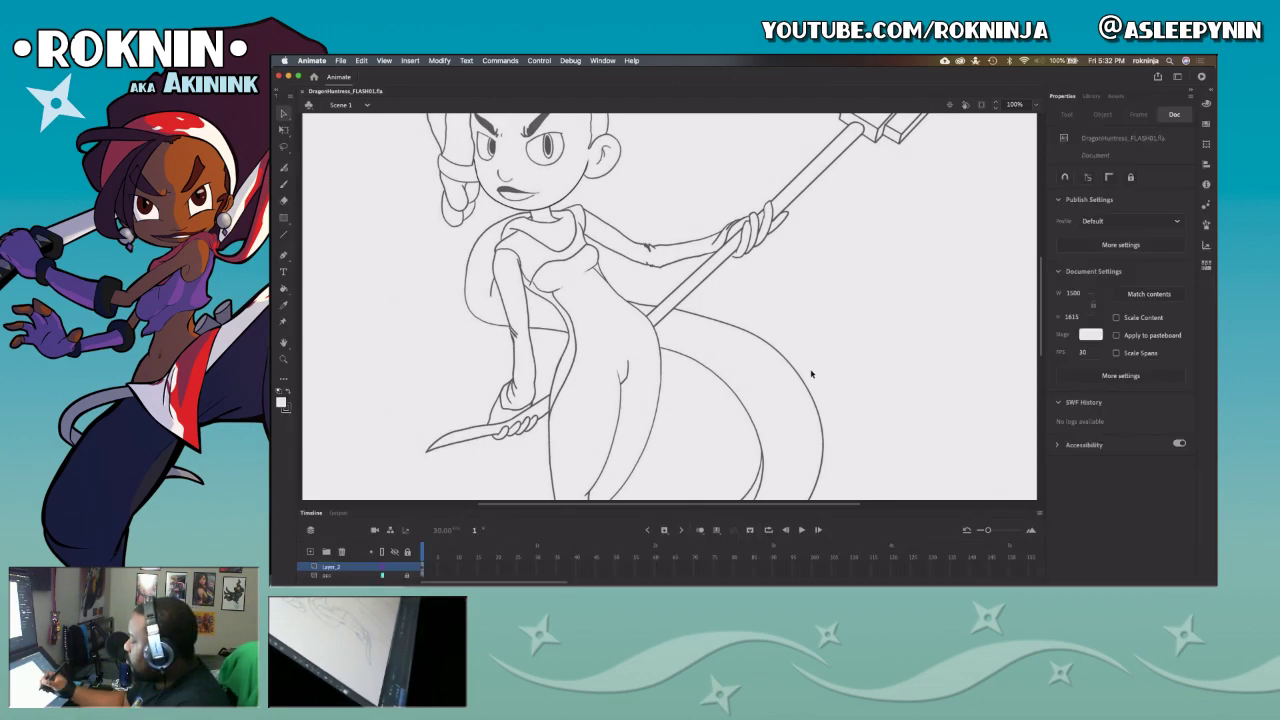
pyautogui.click(284, 343)
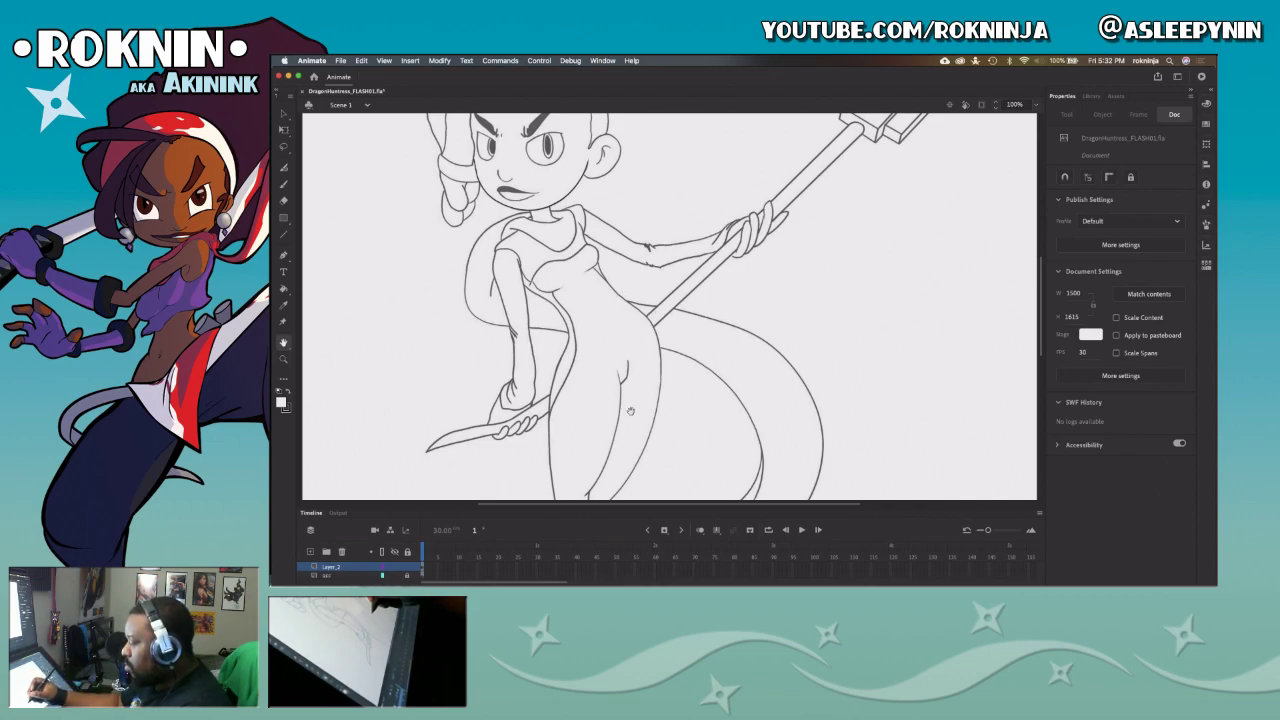
# Step: Bend the vector strokes along the chin and jaw on Layer_2 to follow the sketched face outline
pyautogui.press('p')
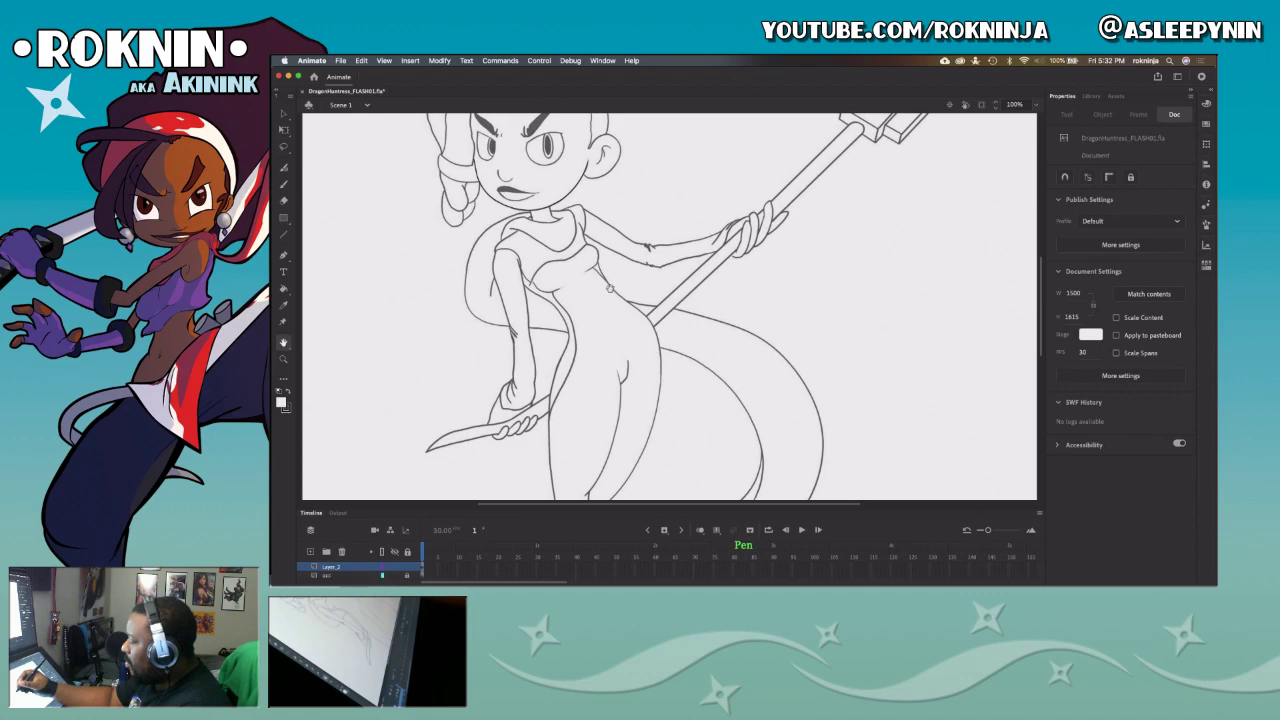
pyautogui.moveTo(627, 325); pyautogui.dragTo(735, 480)
pyautogui.click(284, 272)
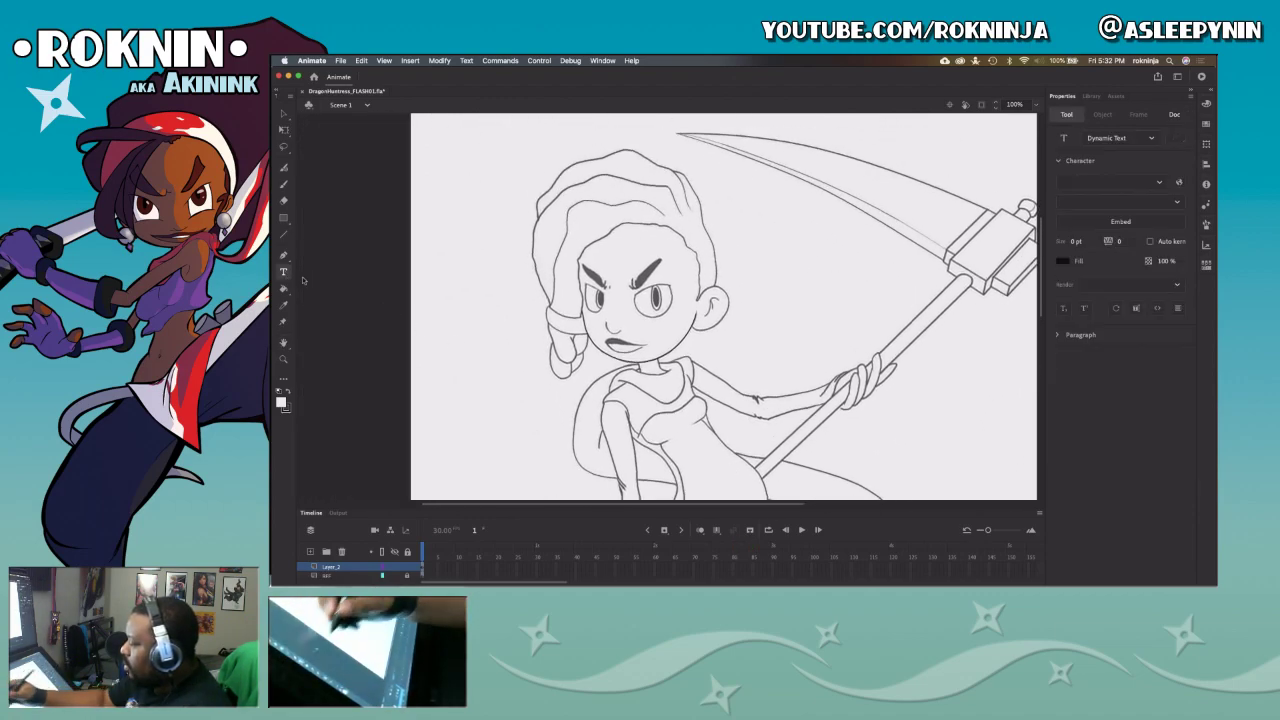
pyautogui.moveTo(774, 373); pyautogui.dragTo(746, 351)
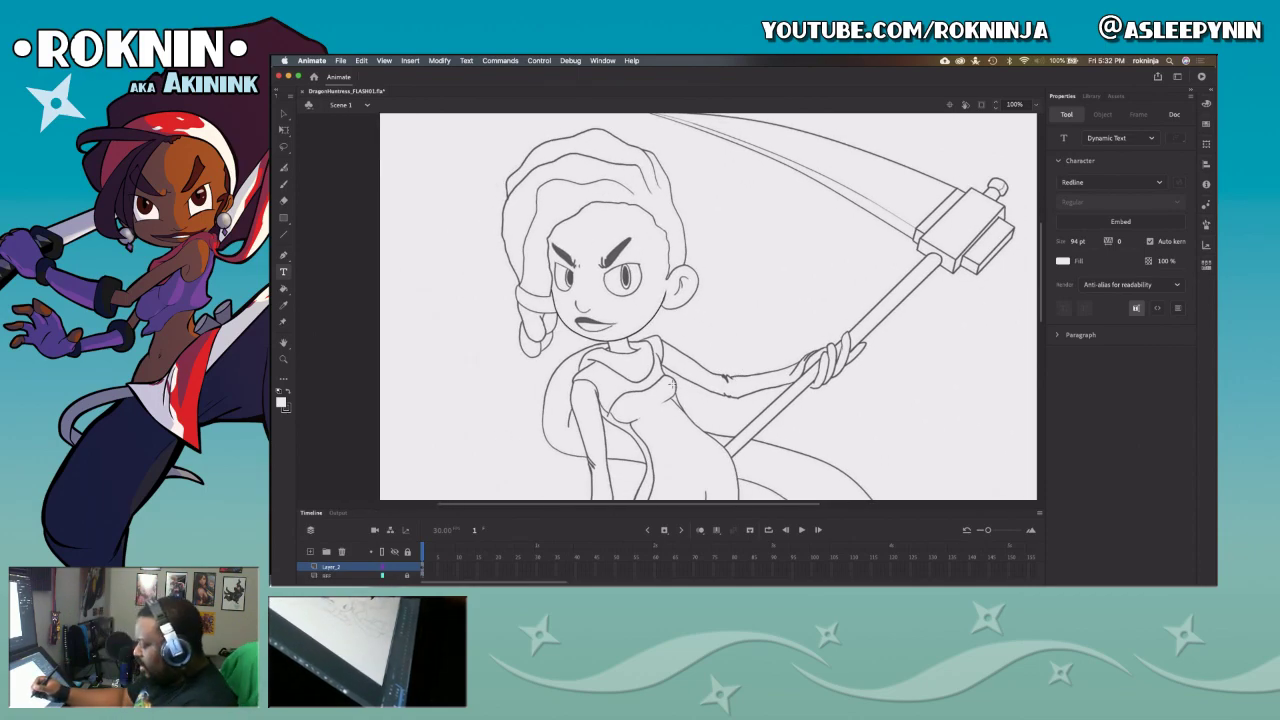
pyautogui.press('z')
pyautogui.moveTo(504, 216); pyautogui.dragTo(664, 364)
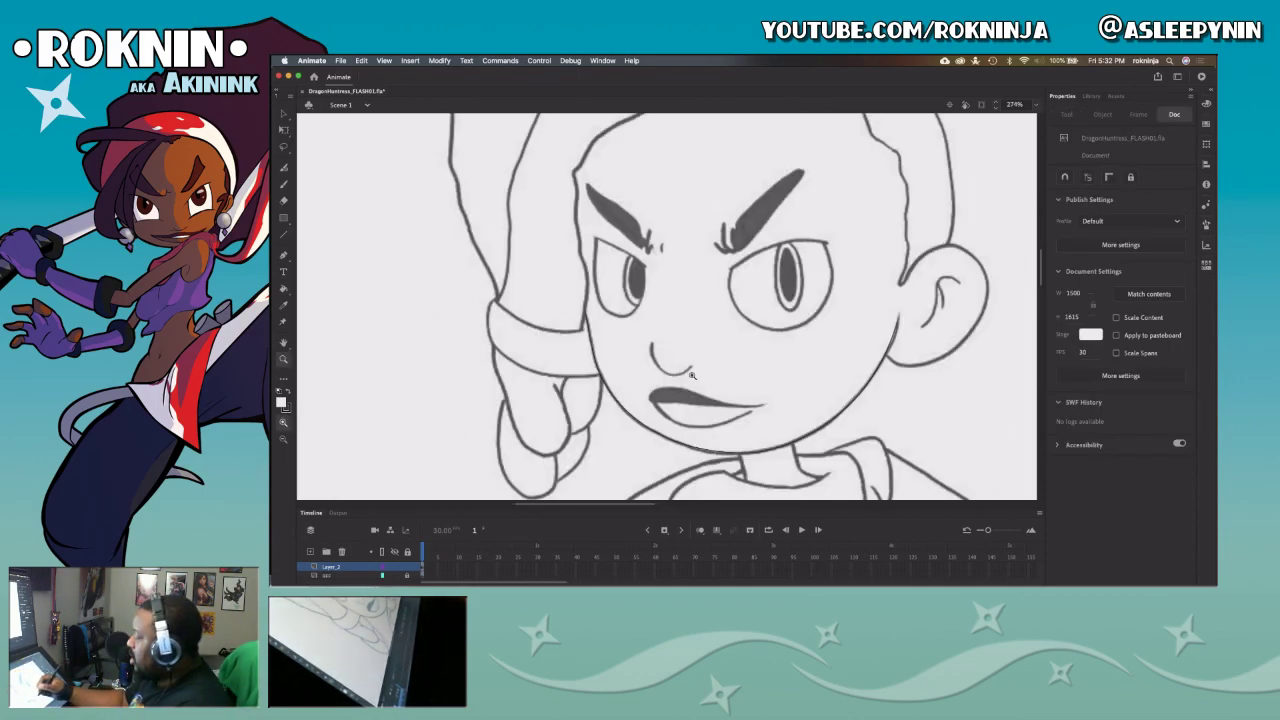
pyautogui.moveTo(795, 439); pyautogui.dragTo(816, 384)
pyautogui.press('v')
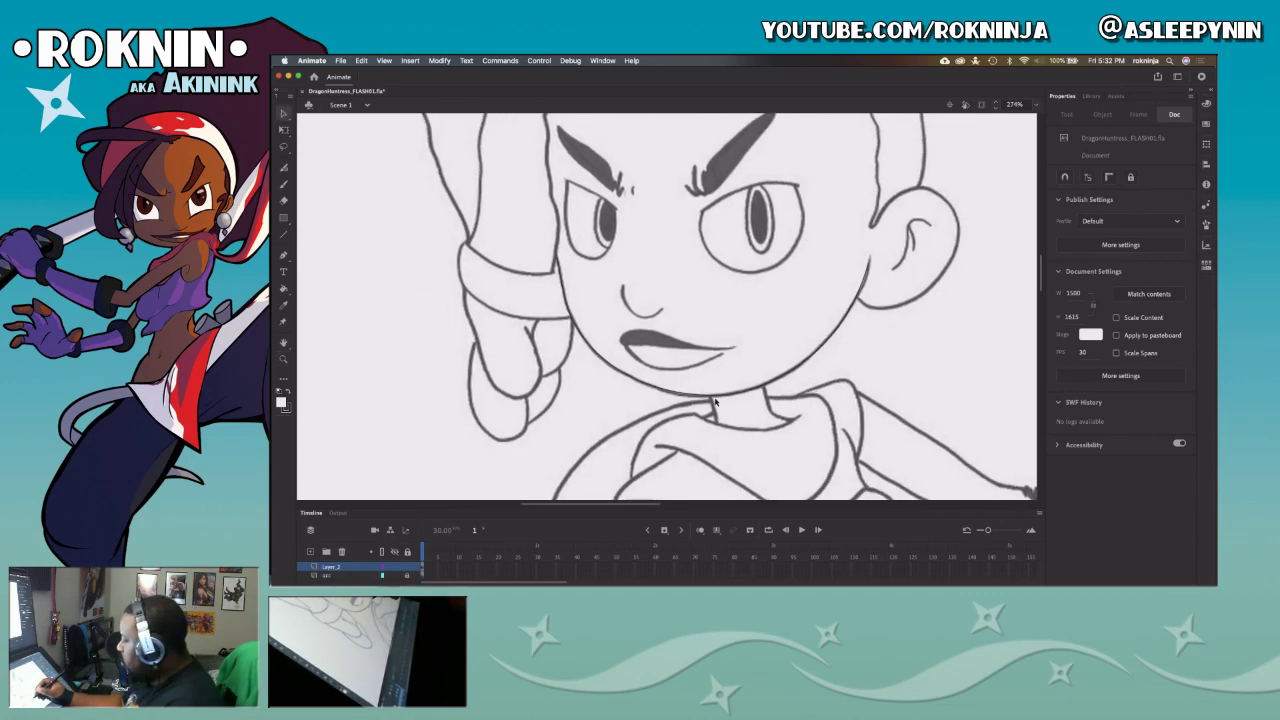
pyautogui.moveTo(715, 400); pyautogui.dragTo(727, 400)
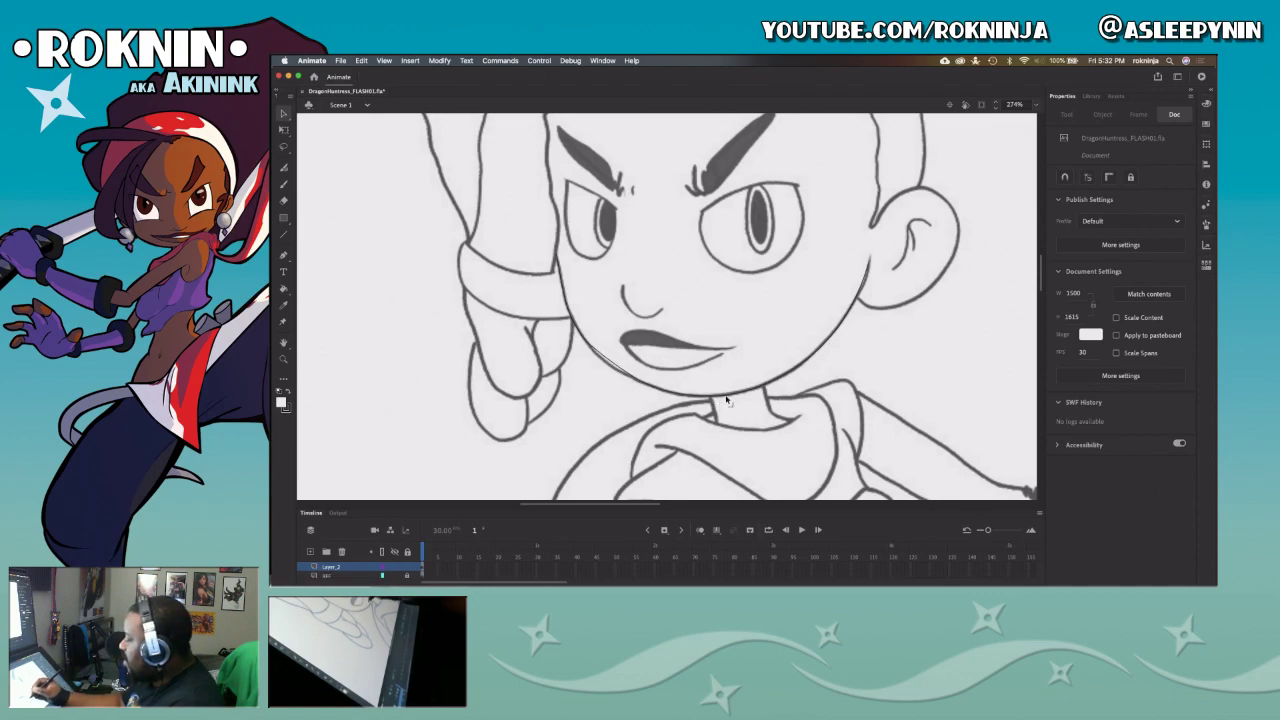
pyautogui.moveTo(617, 367); pyautogui.dragTo(618, 372)
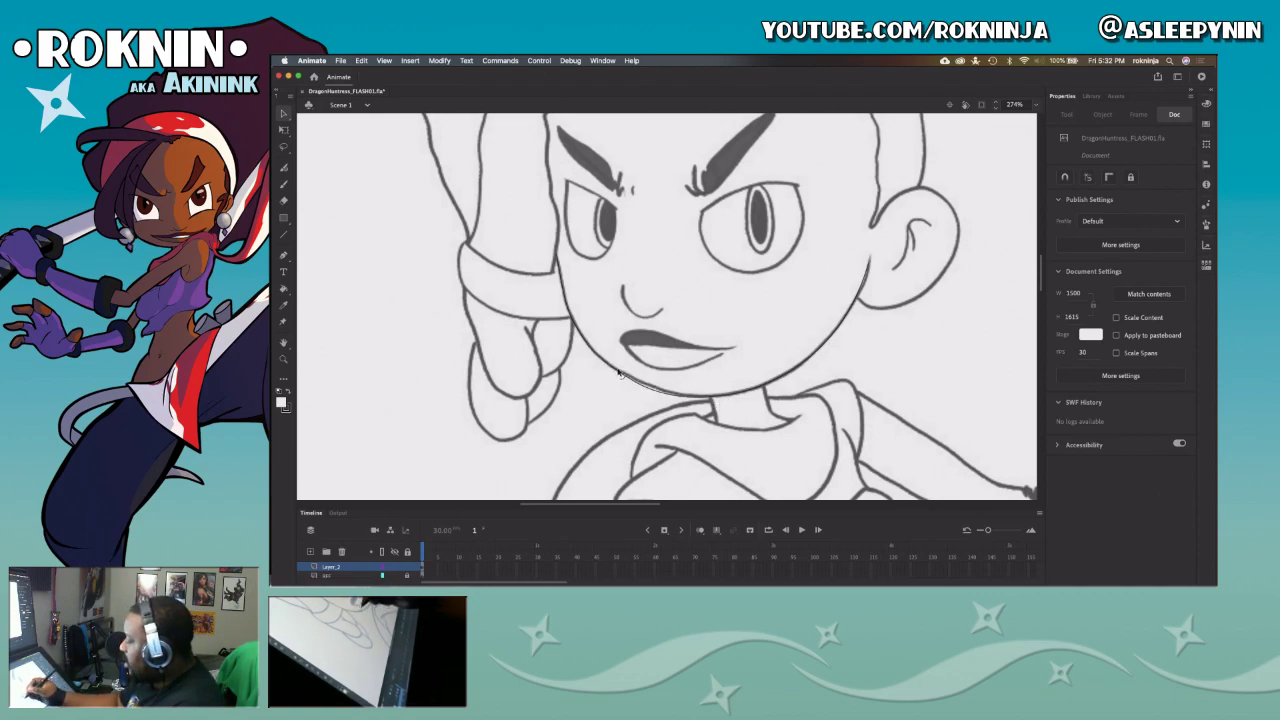
# Step: Delete the stray line pieces where the chin meets the neck and refine the curve of the jaw line
pyautogui.click(744, 395)
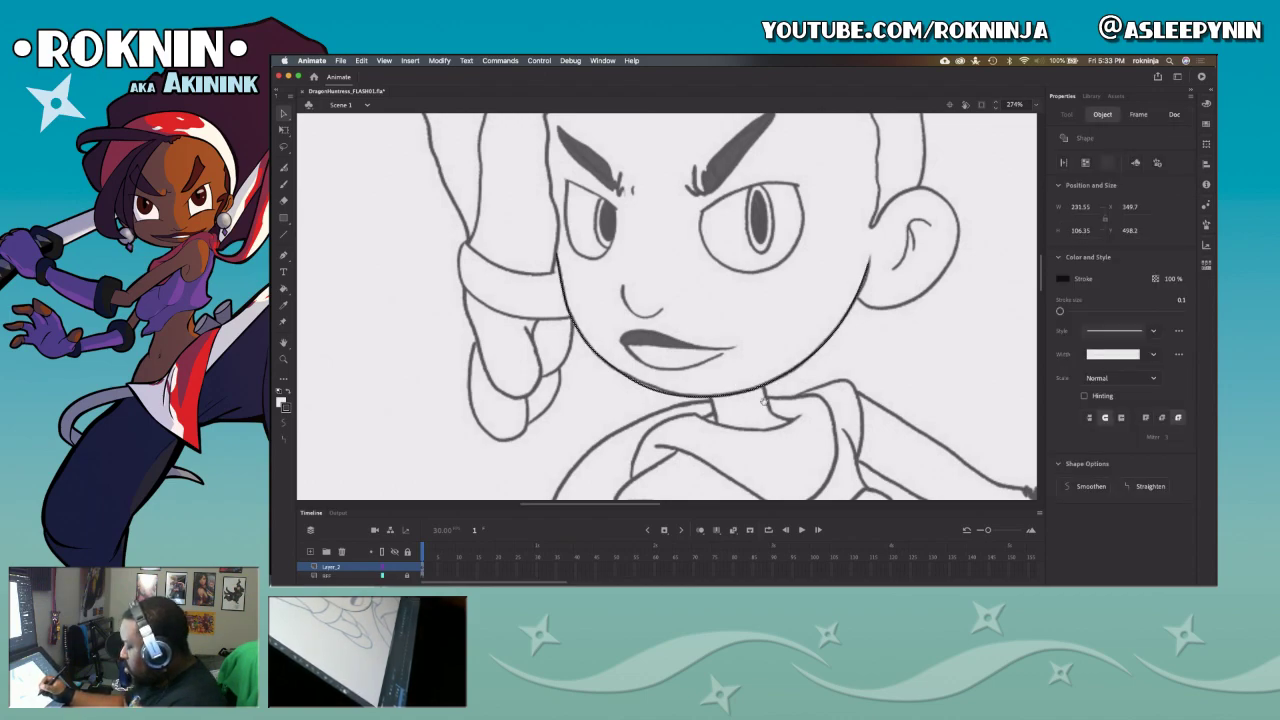
pyautogui.click(766, 404)
pyautogui.click(765, 403)
pyautogui.press('Delete')
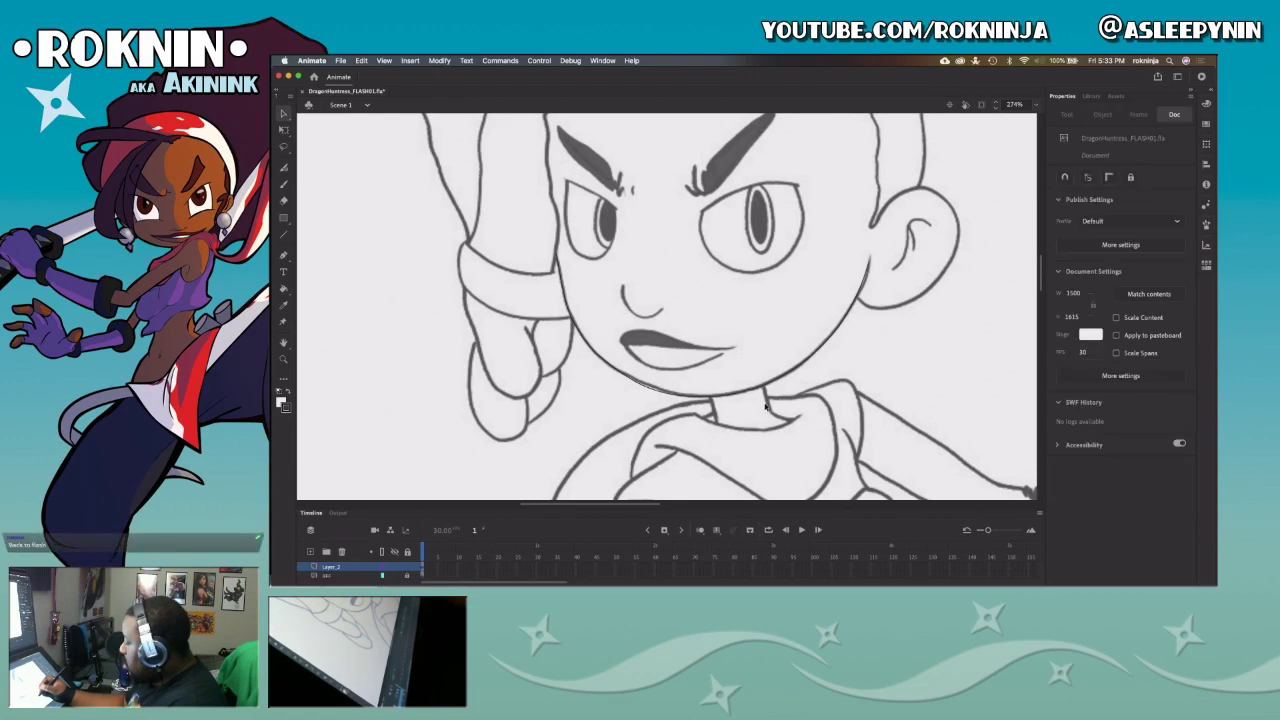
pyautogui.moveTo(667, 394); pyautogui.dragTo(668, 395)
pyautogui.moveTo(781, 382); pyautogui.dragTo(782, 381)
pyautogui.click(757, 389)
pyautogui.press('Delete')
# Step: Select the jaw strokes from the ear to the chin to check the traced line, and clear the selection
pyautogui.moveTo(862, 280)
pyautogui.mouseDown()
pyautogui.moveTo(780, 378)
pyautogui.moveTo(795, 372)
pyautogui.mouseUp()
pyautogui.moveTo(897, 240)
pyautogui.mouseDown()
pyautogui.moveTo(749, 368)
pyautogui.moveTo(616, 436)
pyautogui.mouseUp()
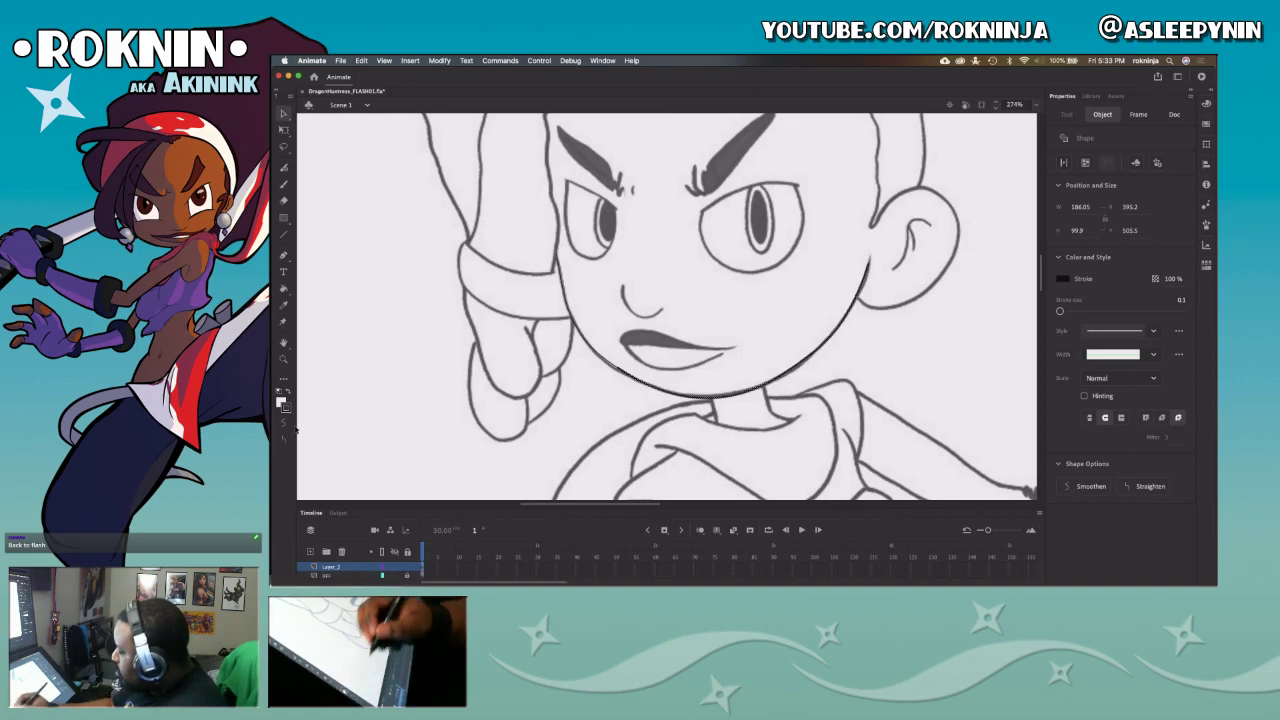
pyautogui.click(626, 435)
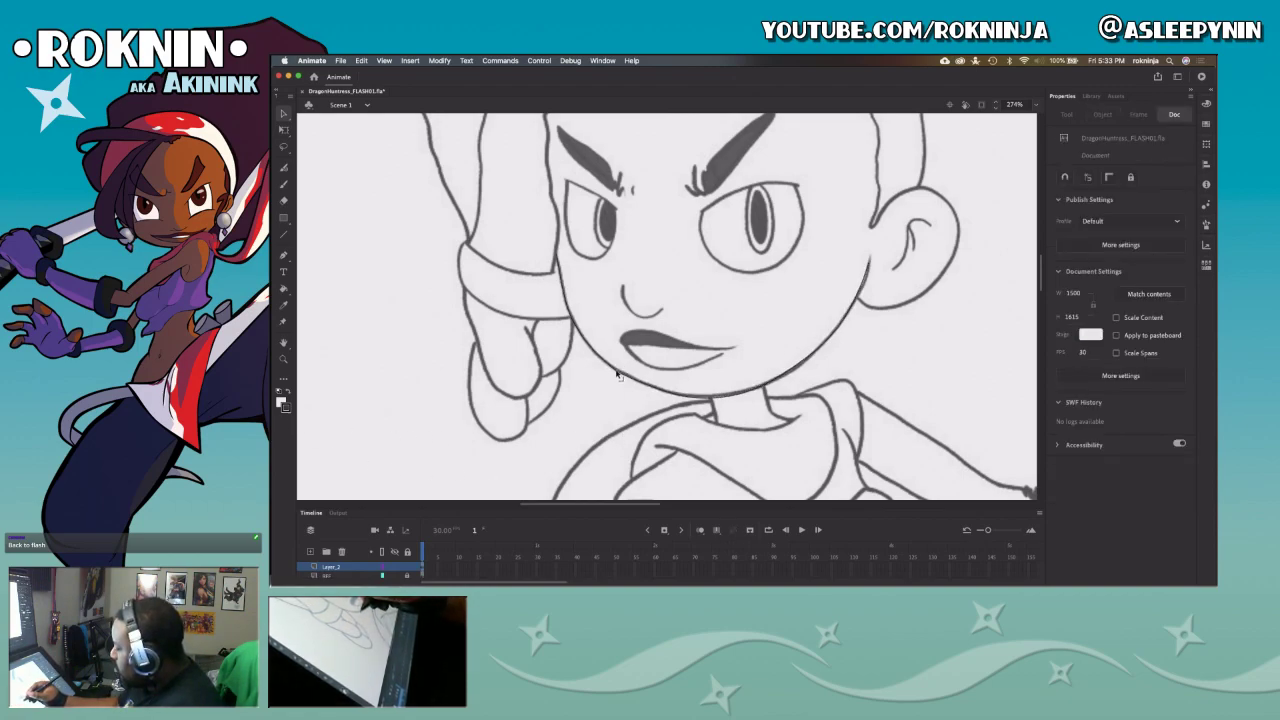
pyautogui.moveTo(583, 425); pyautogui.dragTo(818, 263)
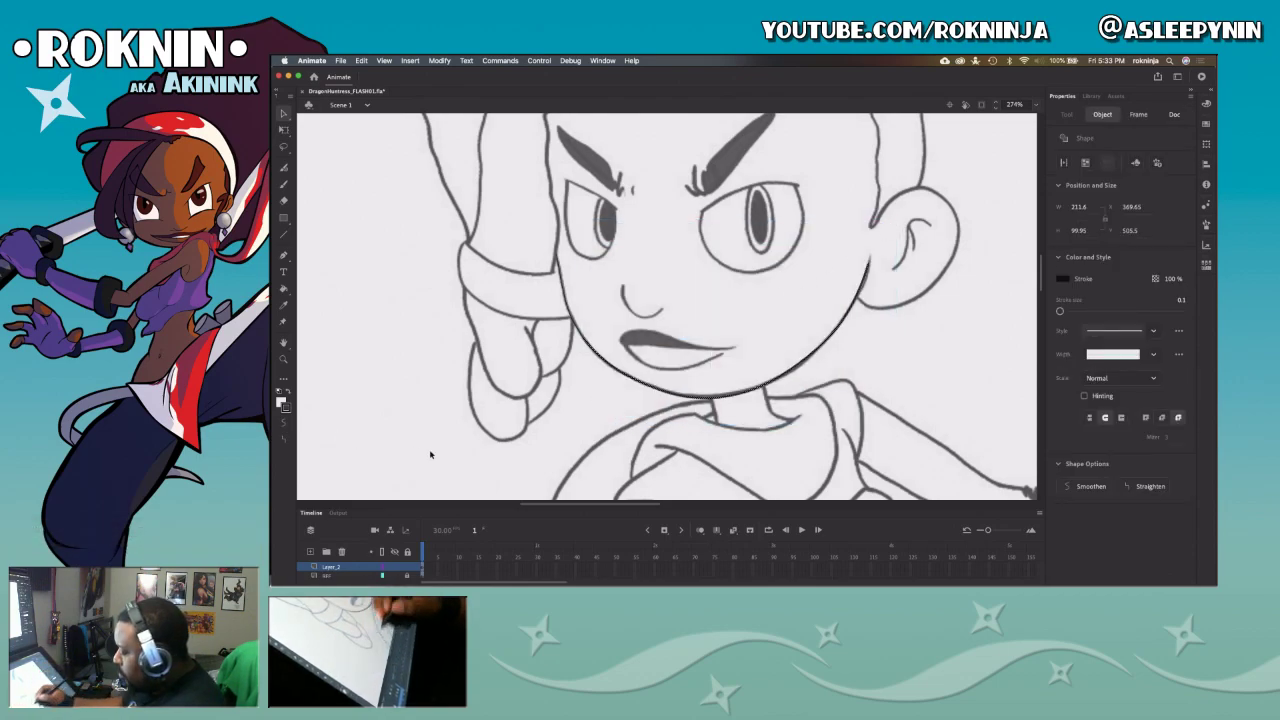
pyautogui.click(903, 373)
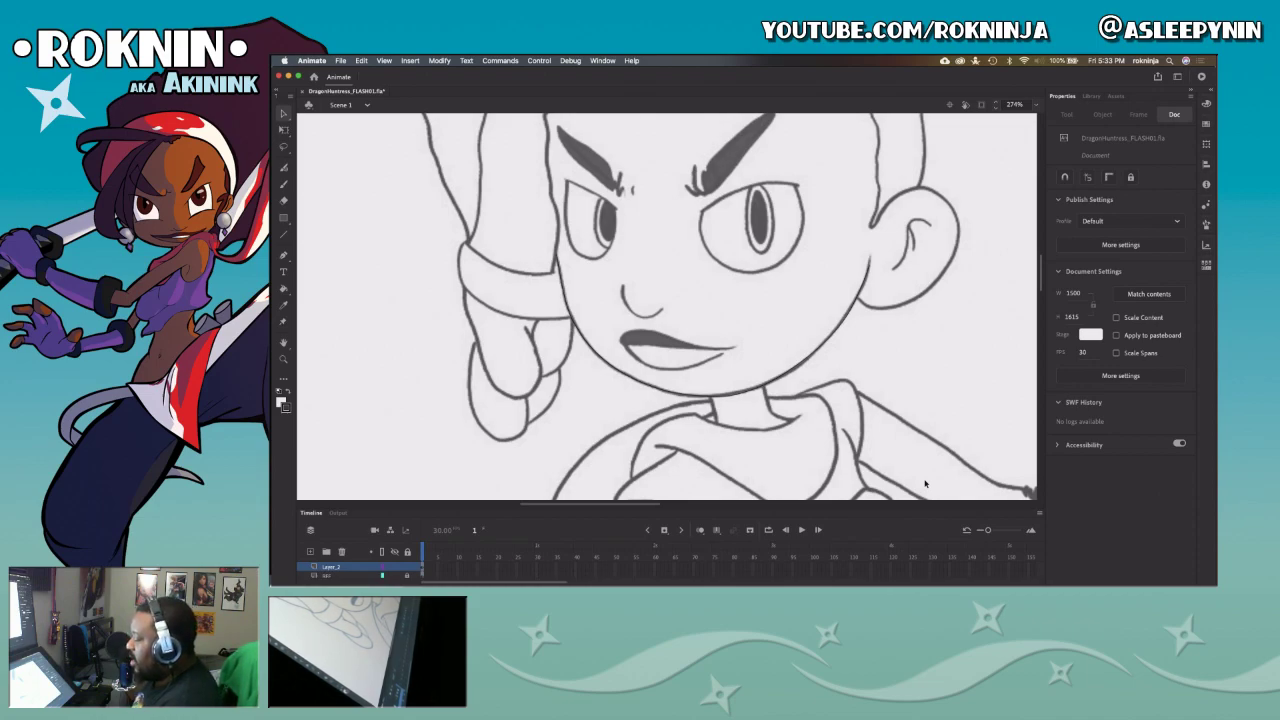
# Step: Trace the upper lid of the eye nearest the ear as a curved Pen stroke from inner to outer corner
pyautogui.press('z')
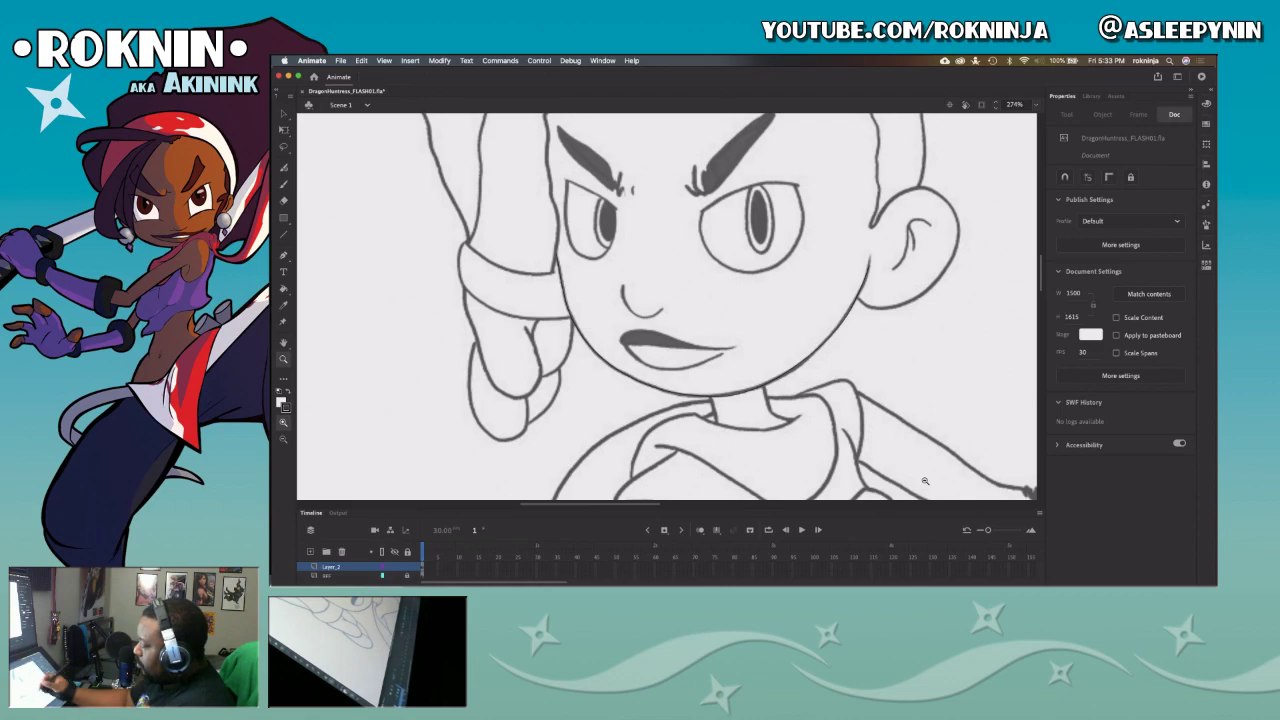
pyautogui.keyDown('alt'); pyautogui.click(783, 338); pyautogui.keyUp('alt')
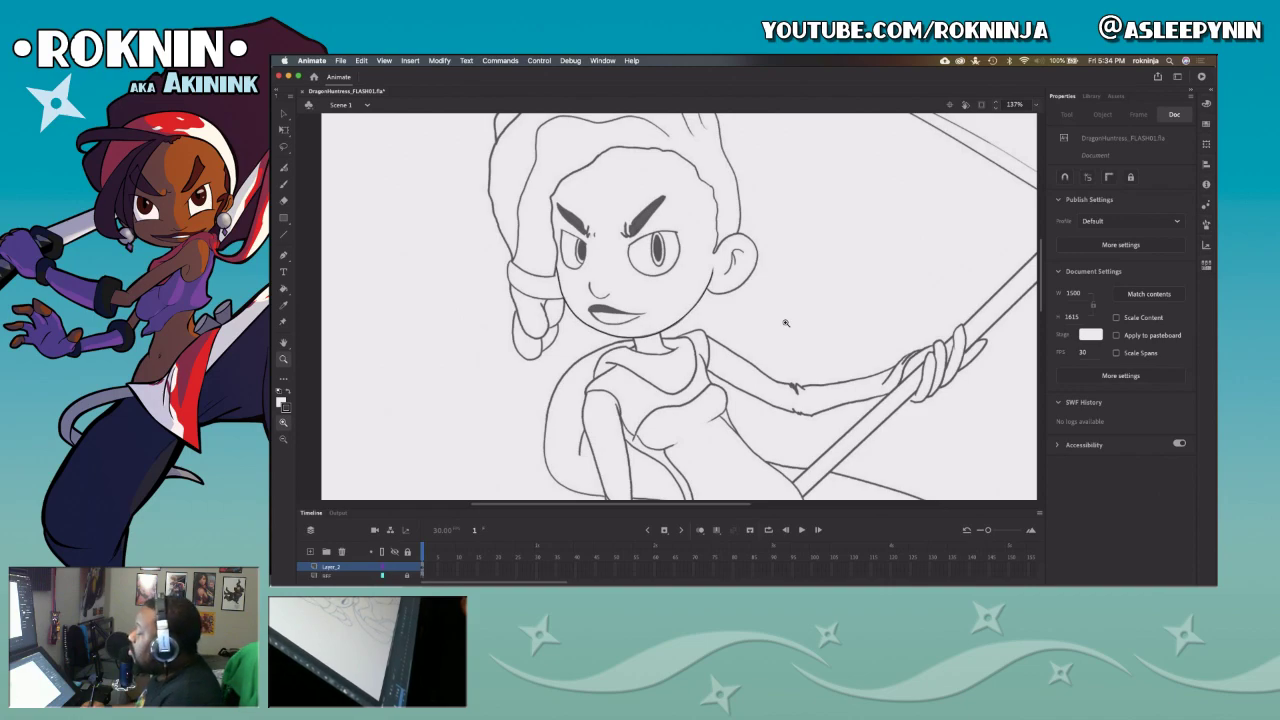
pyautogui.moveTo(663, 292); pyautogui.dragTo(676, 310)
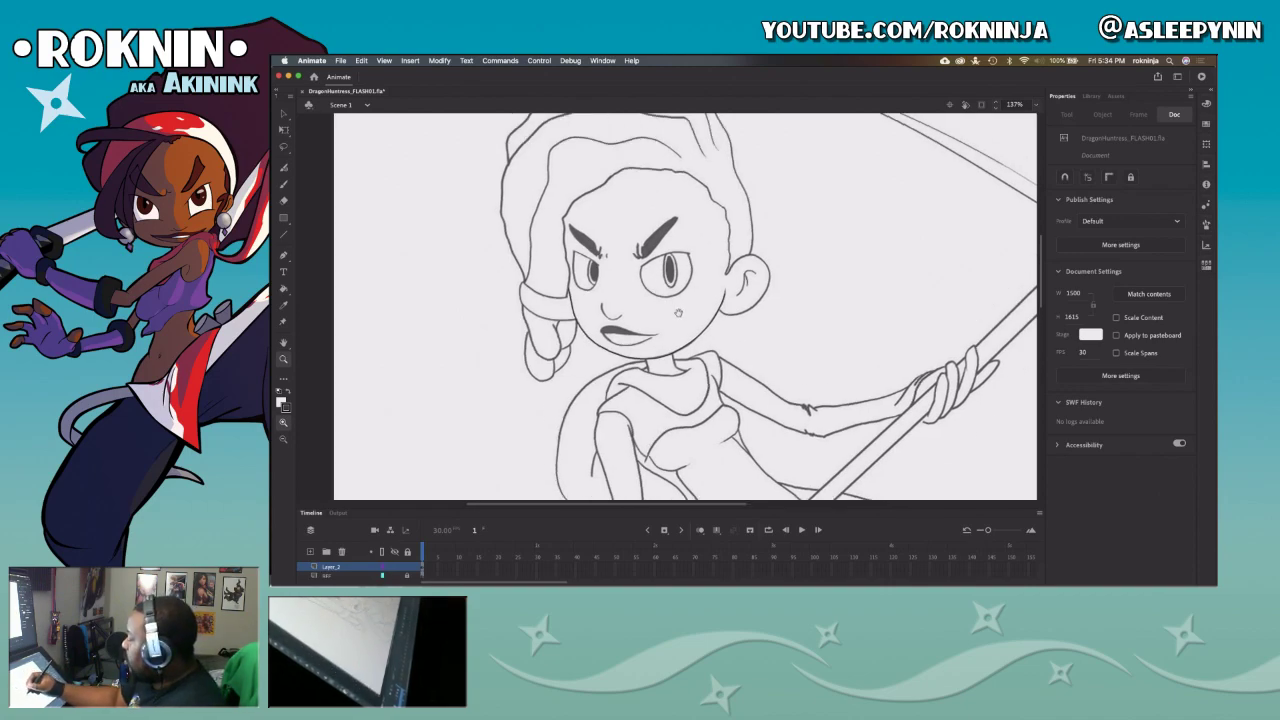
pyautogui.moveTo(550, 200); pyautogui.dragTo(766, 408)
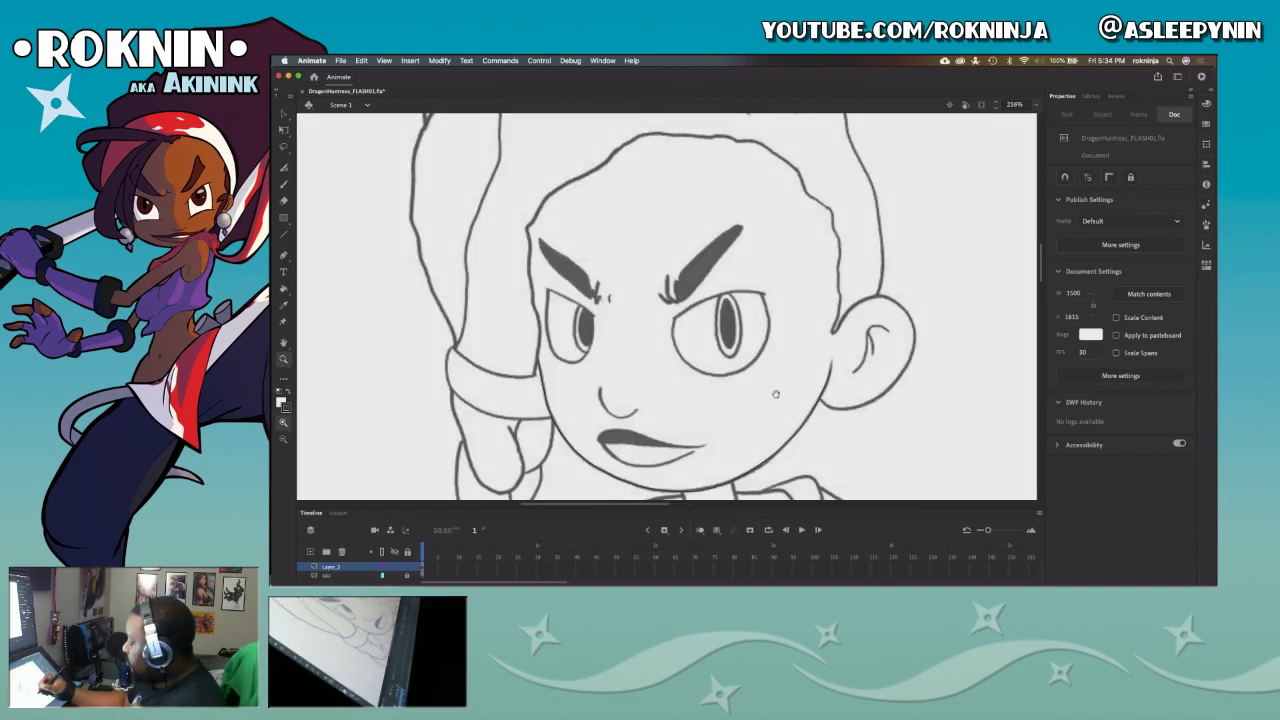
pyautogui.press('y')
pyautogui.press('p')
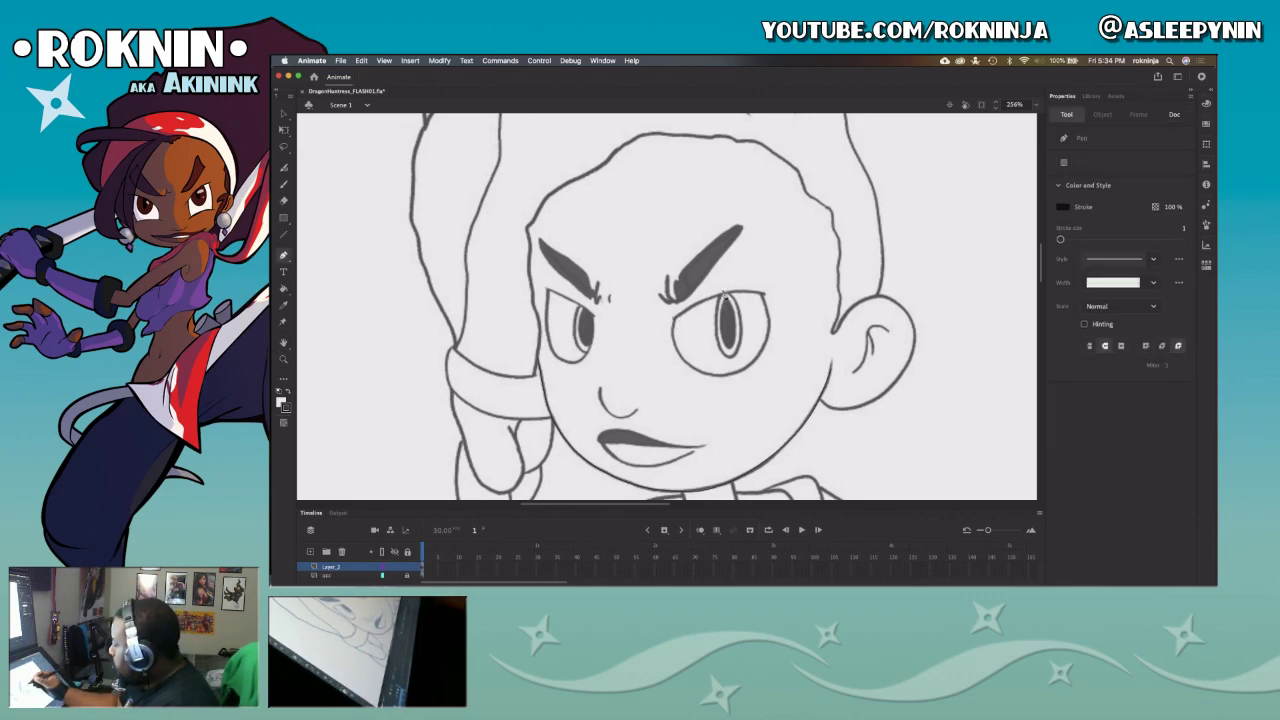
pyautogui.click(726, 283)
pyautogui.moveTo(803, 309); pyautogui.dragTo(813, 306)
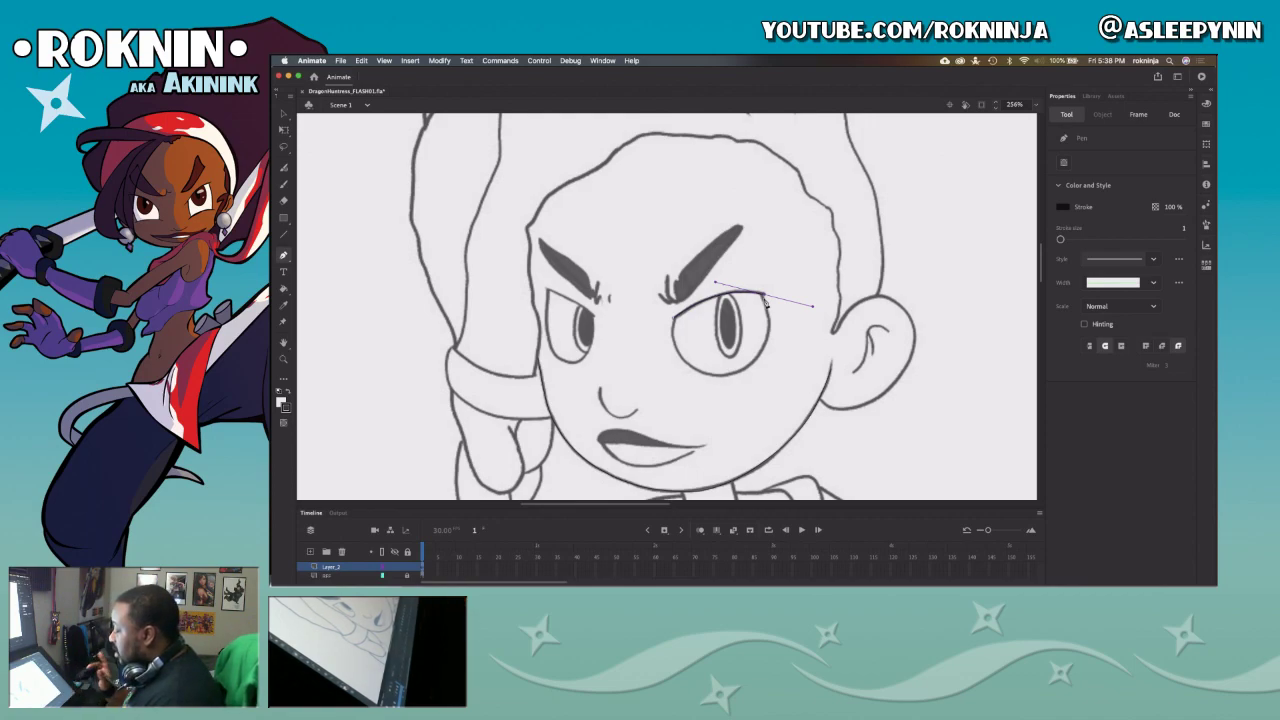
# Step: Switch to the Music app to check the playing playlist, and return to Animate
pyautogui.press('super+Tab')
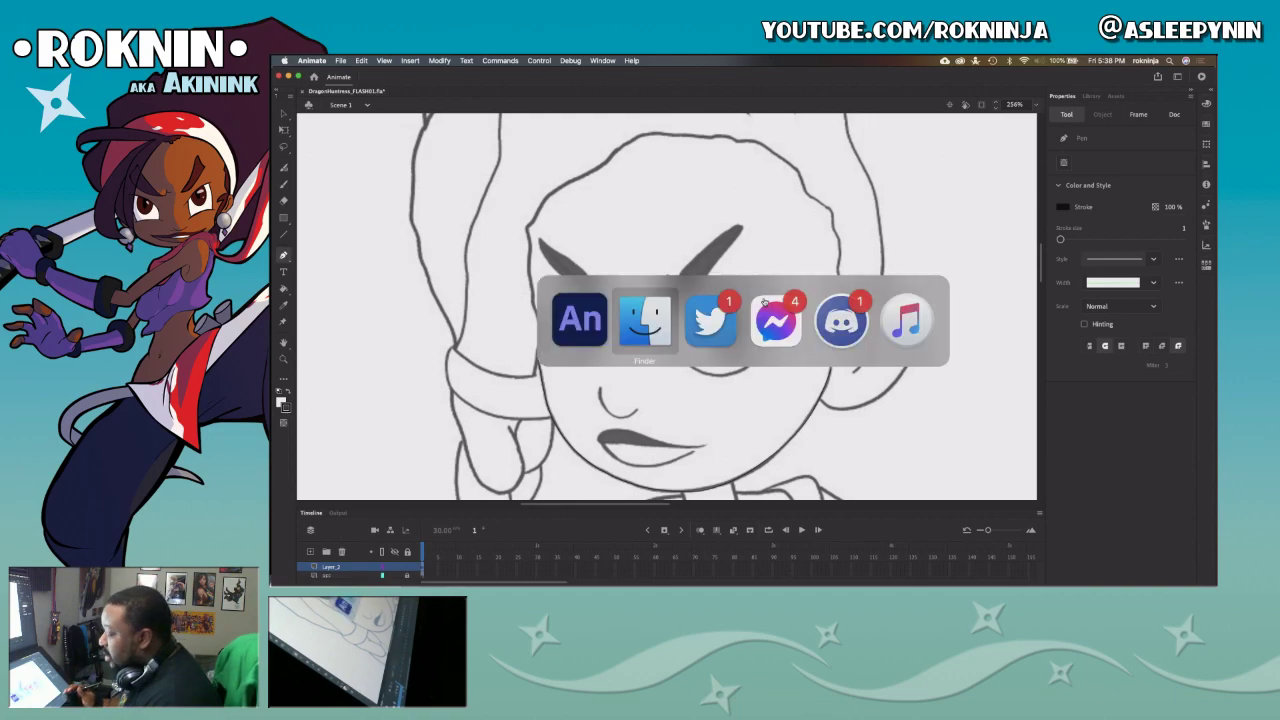
pyautogui.press('super+Tab')
pyautogui.press('super+Tab')
pyautogui.press('super+Tab')
pyautogui.press('super+Tab')
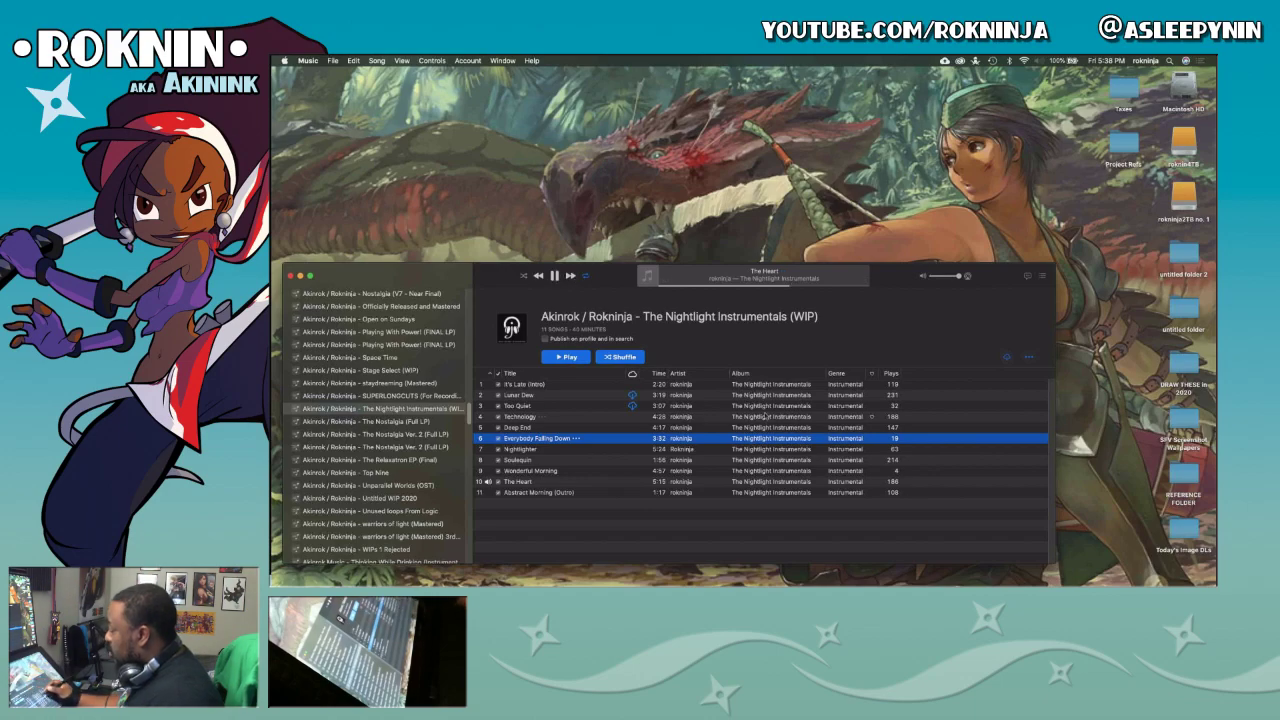
pyautogui.press('super+Tab')
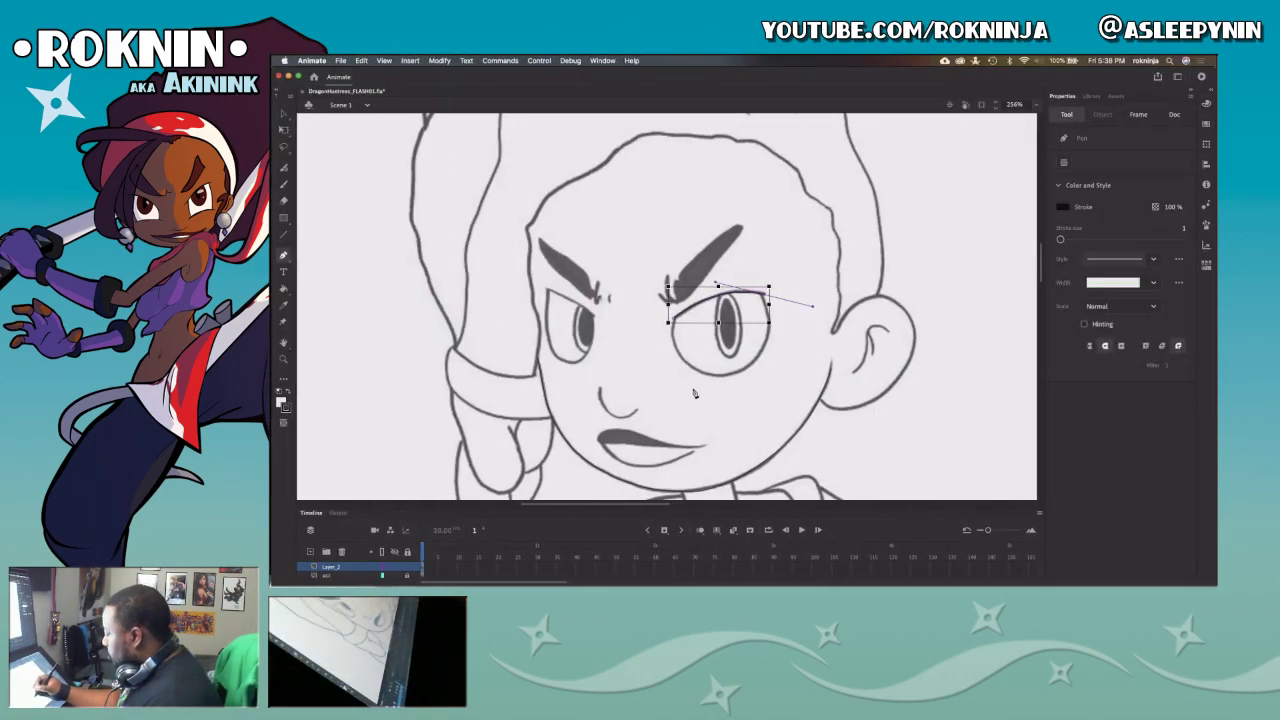
pyautogui.click(678, 309)
pyautogui.press('super+z')
pyautogui.press('super+z')
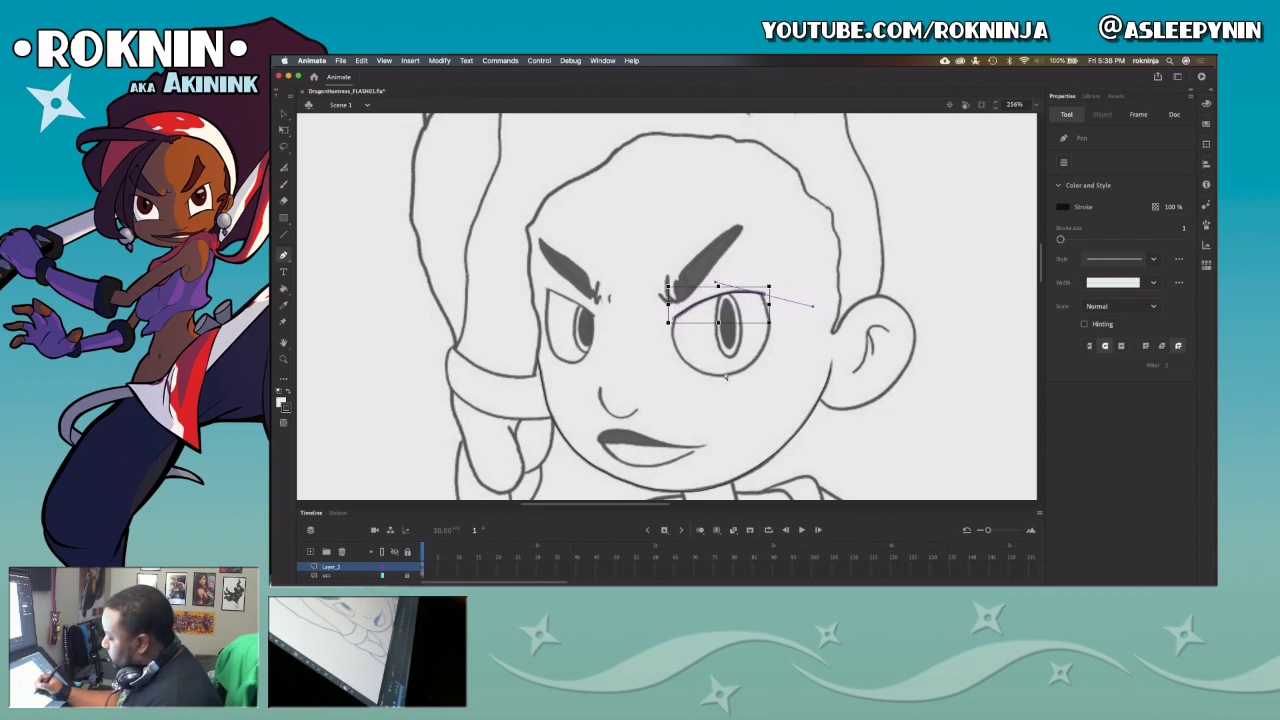
# Step: Draw a curved Pen segment from the eye's outer corner down its side to the lower edge
pyautogui.click(764, 294)
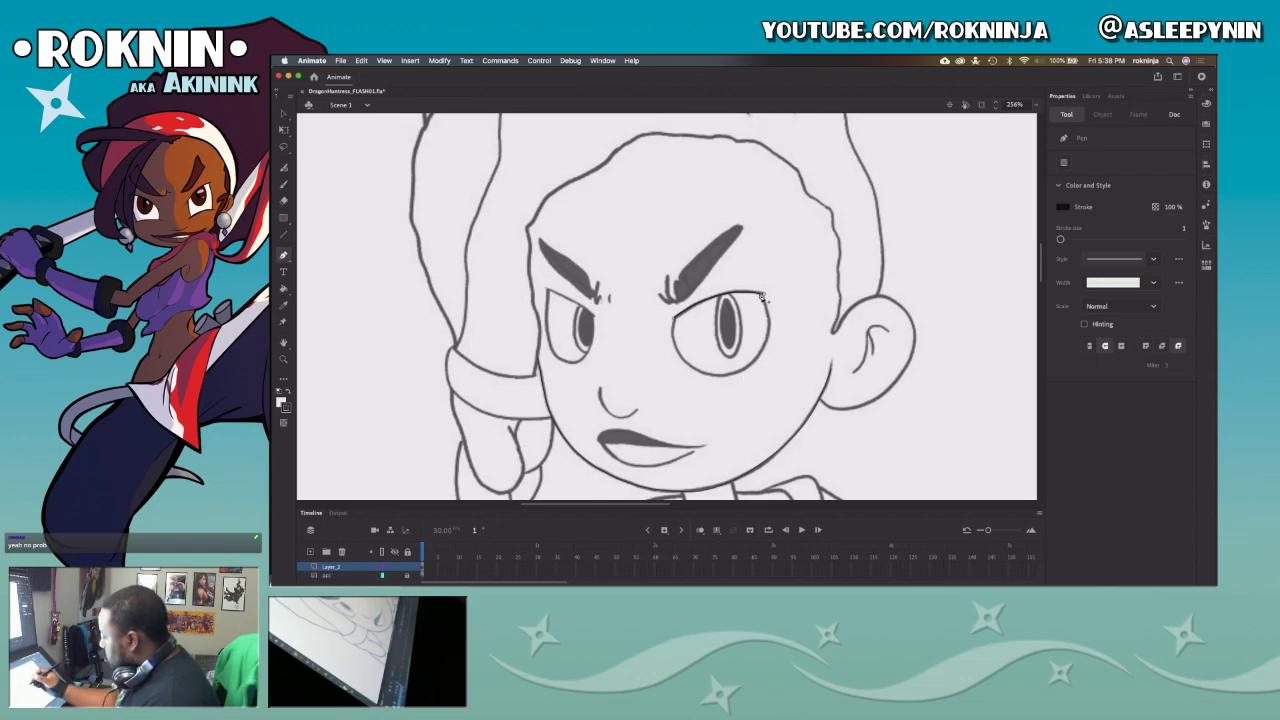
pyautogui.moveTo(738, 376); pyautogui.dragTo(678, 390)
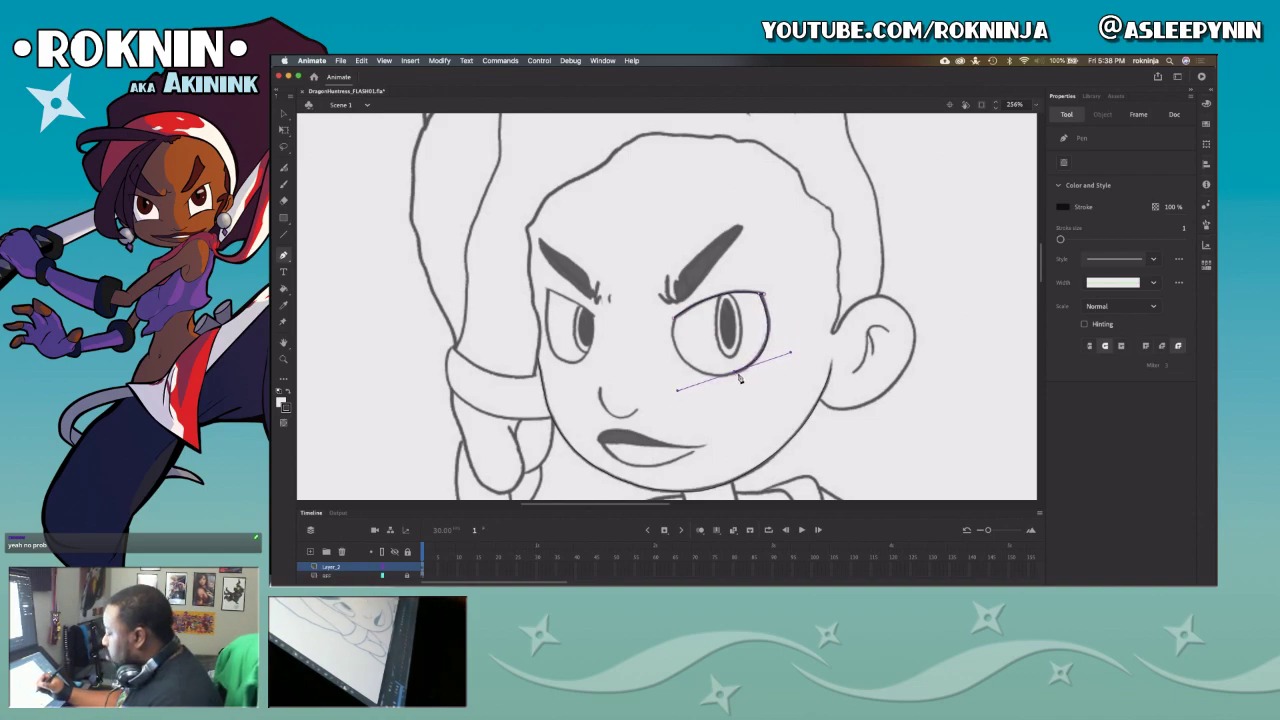
pyautogui.press('v')
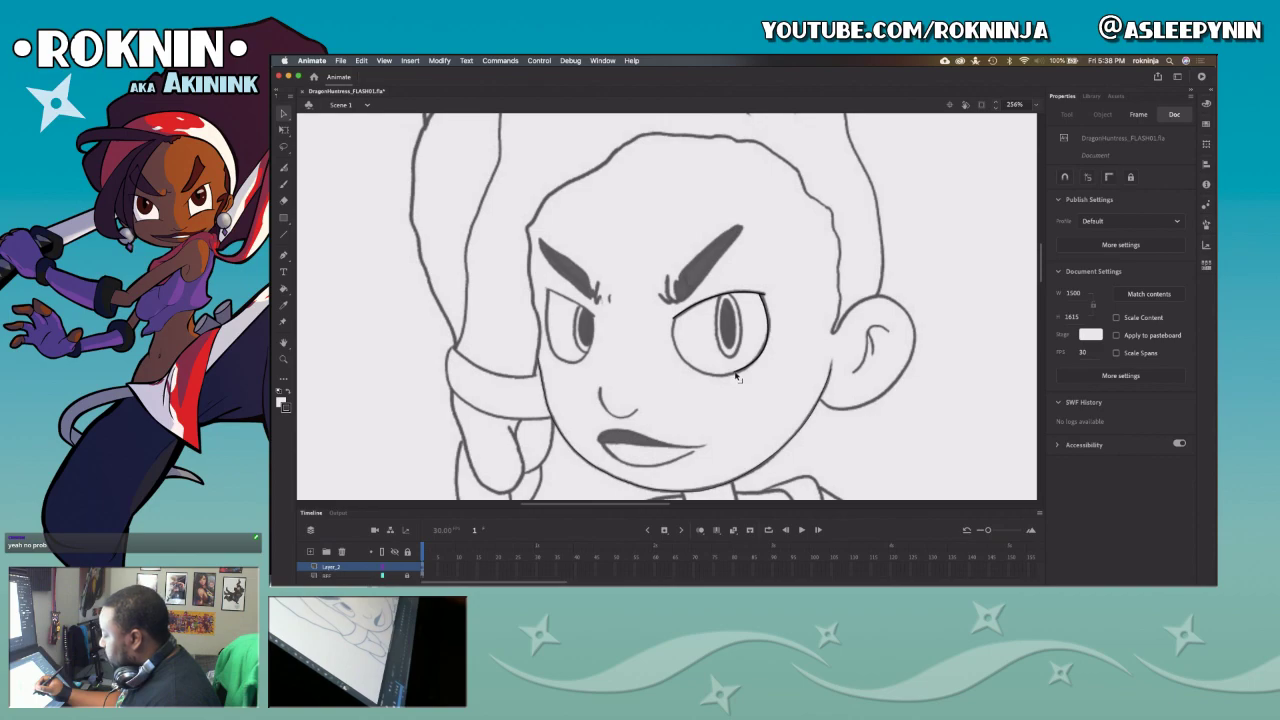
pyautogui.press('p')
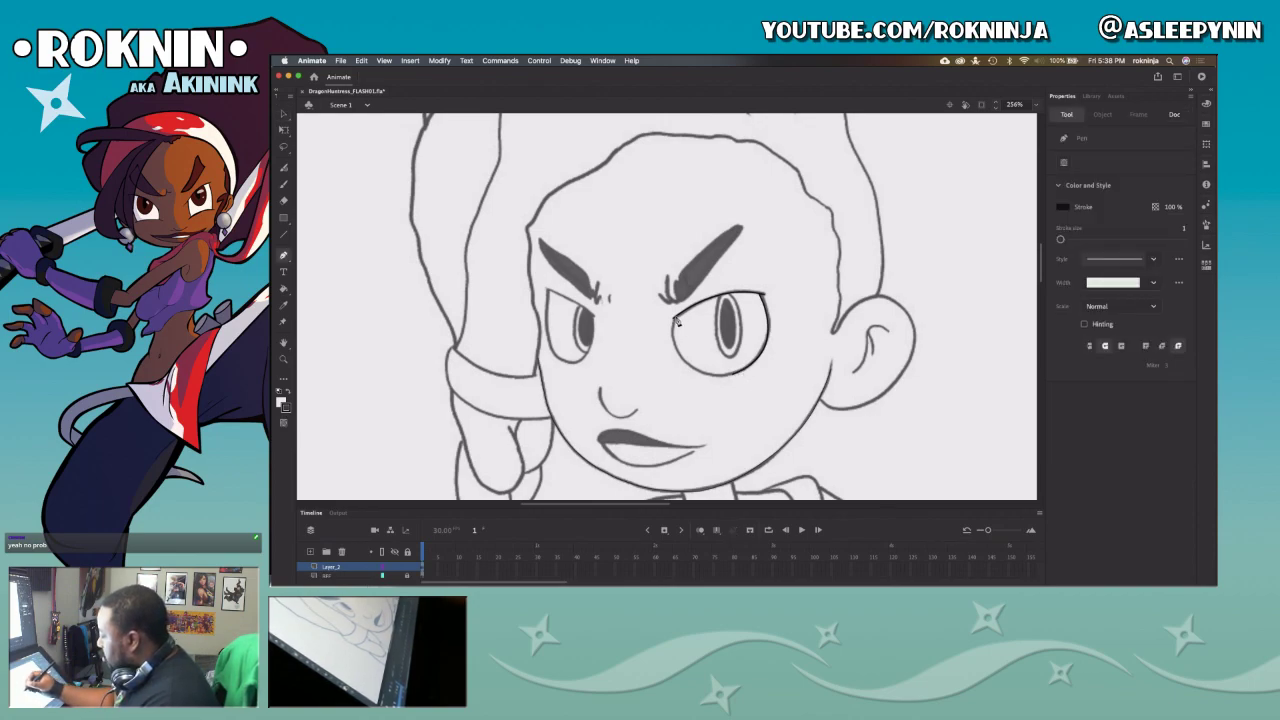
pyautogui.click(762, 296)
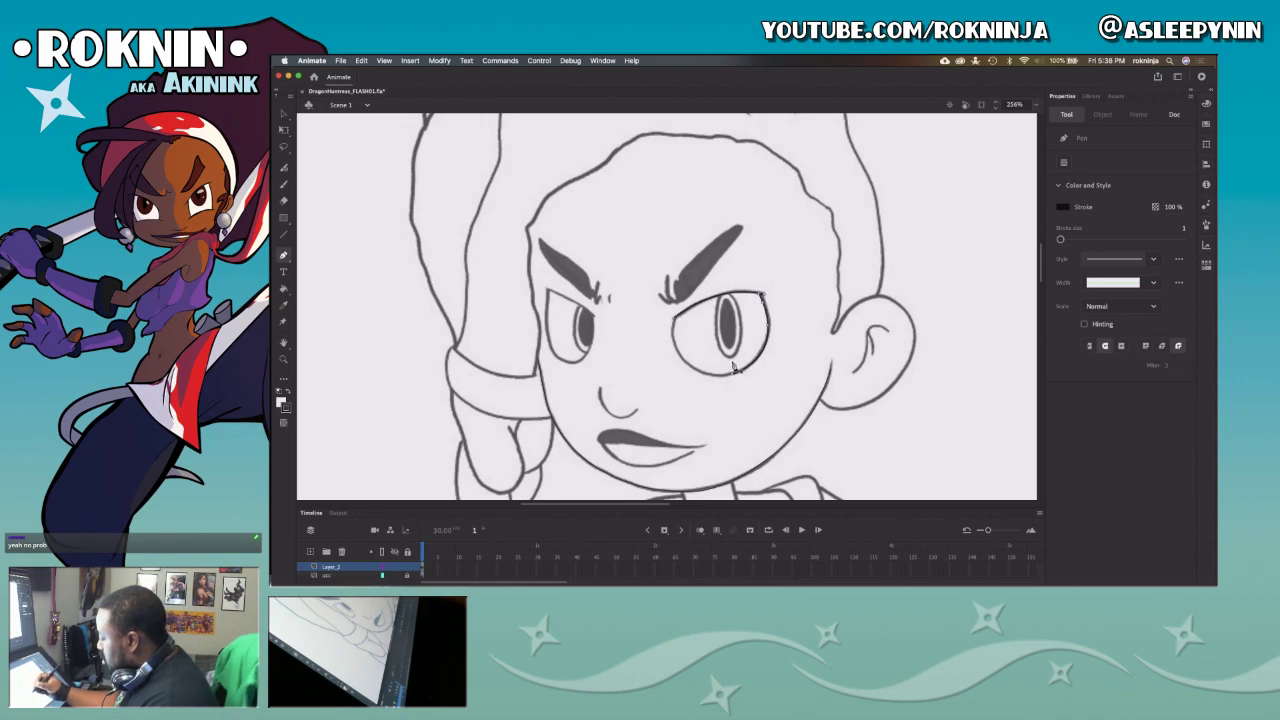
pyautogui.moveTo(732, 372)
pyautogui.mouseDown()
pyautogui.moveTo(765, 374)
pyautogui.moveTo(721, 370)
pyautogui.mouseUp()
pyautogui.press('super+z')
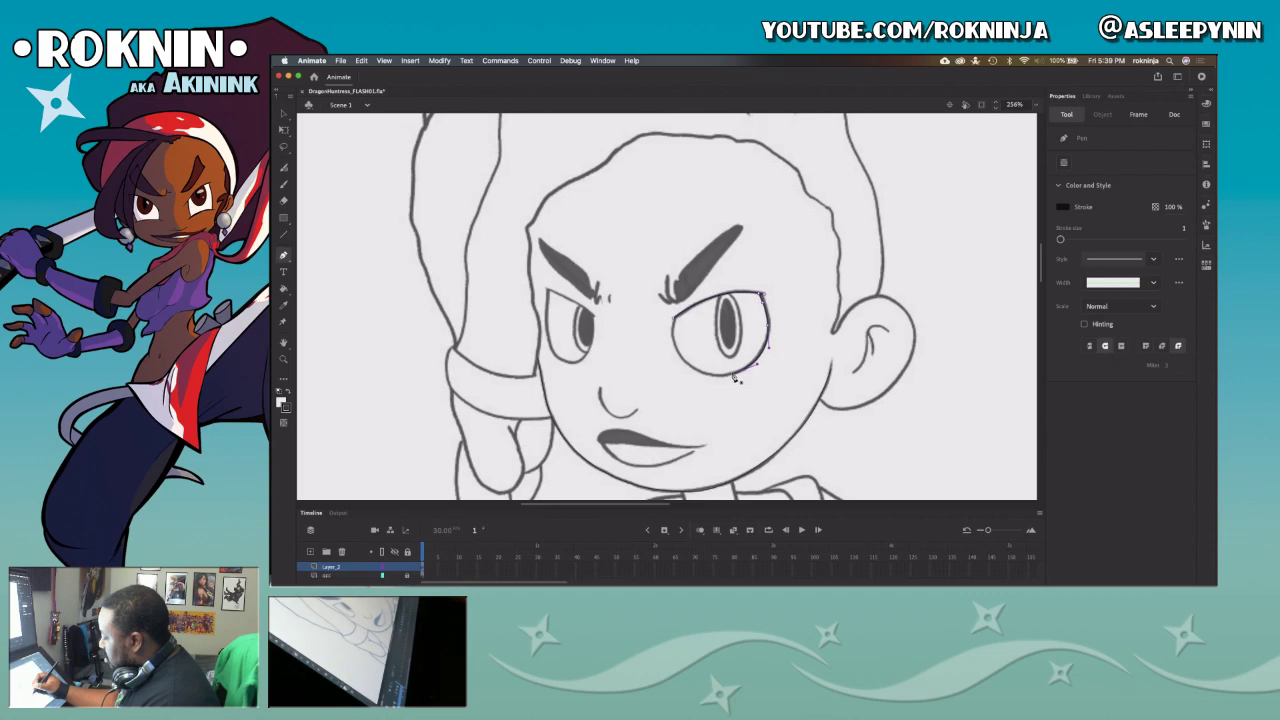
pyautogui.click(685, 320)
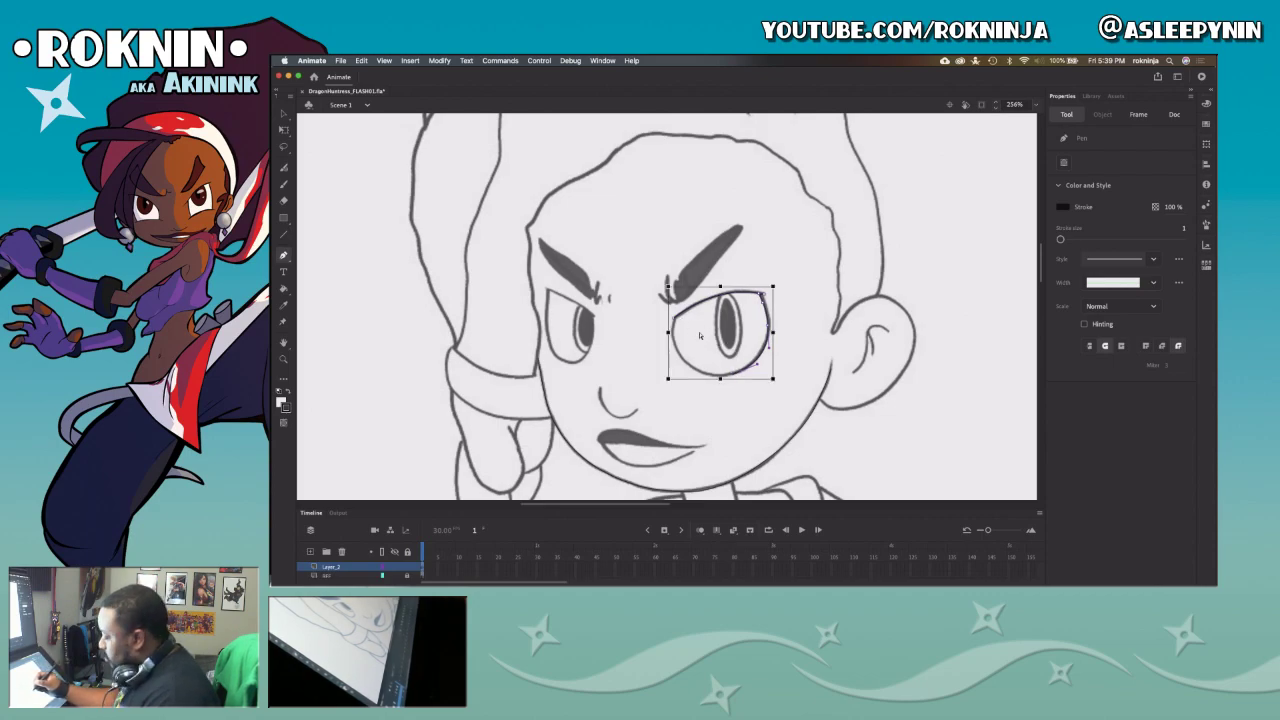
# Step: Close the eye outline with a Pen curve from the lower edge to the inner corner and bend it onto the sketch
pyautogui.click(737, 373)
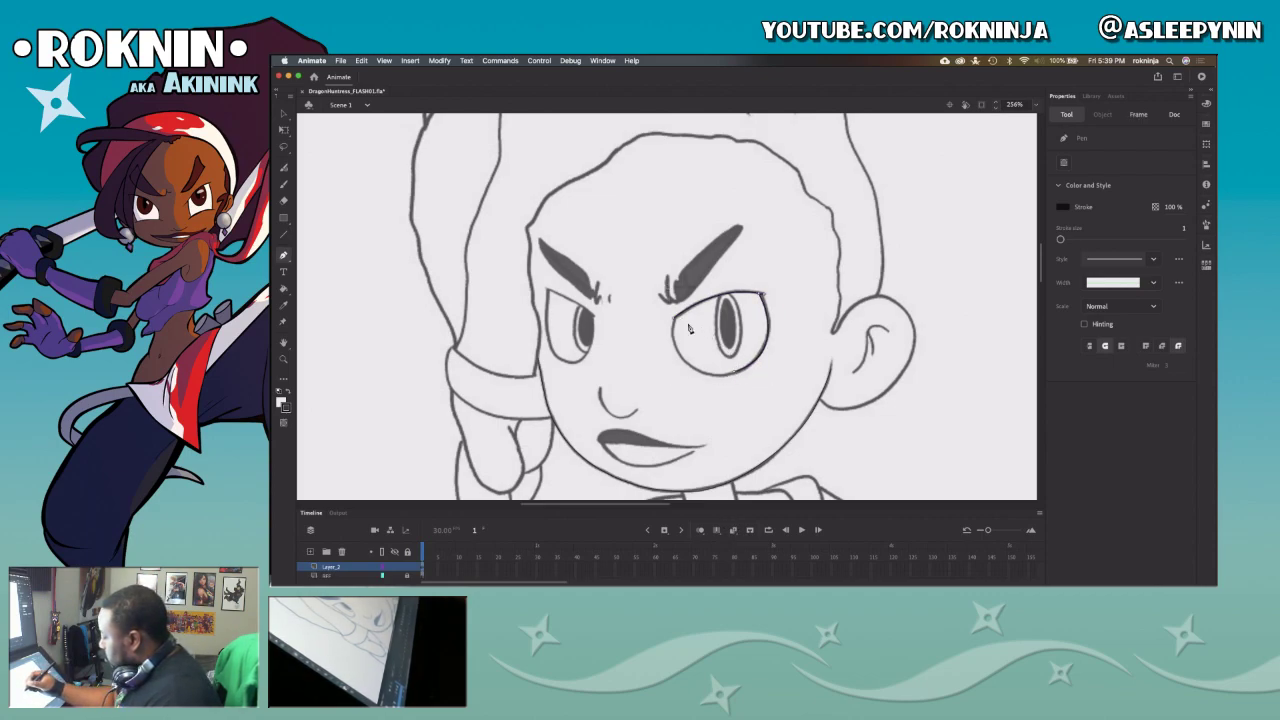
pyautogui.moveTo(676, 317); pyautogui.dragTo(698, 249)
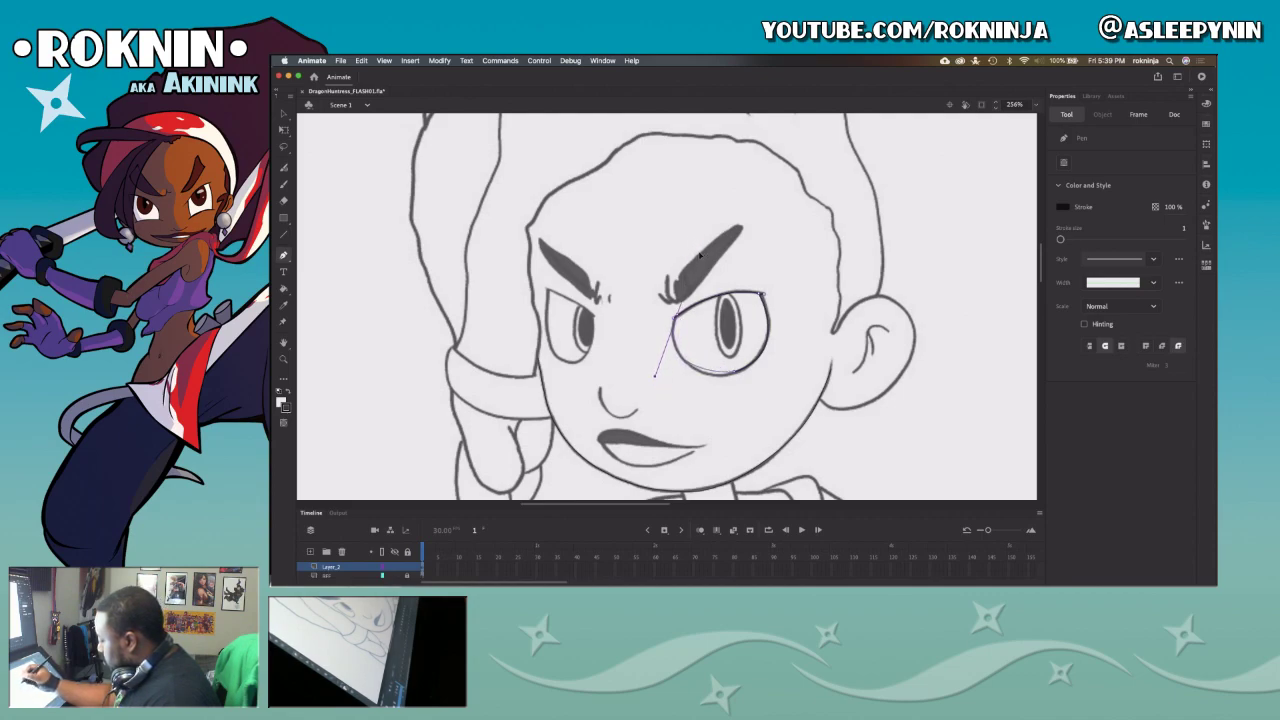
pyautogui.press('v')
pyautogui.moveTo(716, 372); pyautogui.dragTo(717, 376)
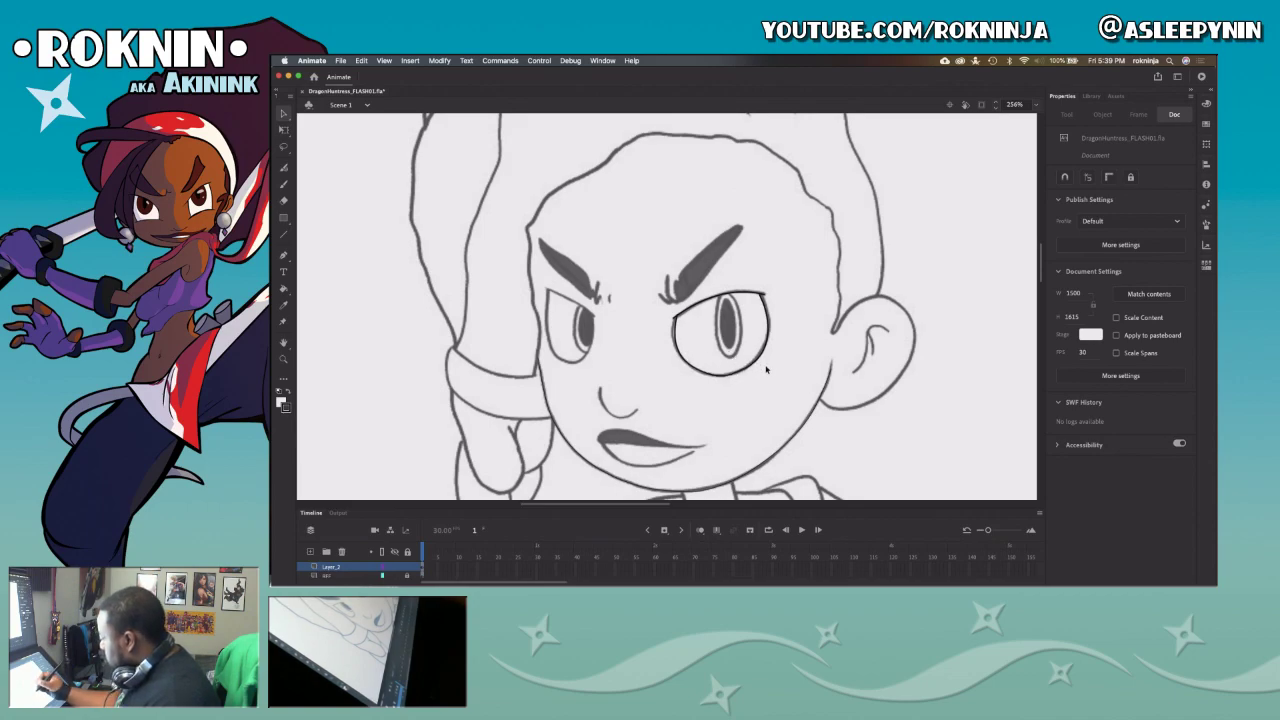
pyautogui.click(763, 372)
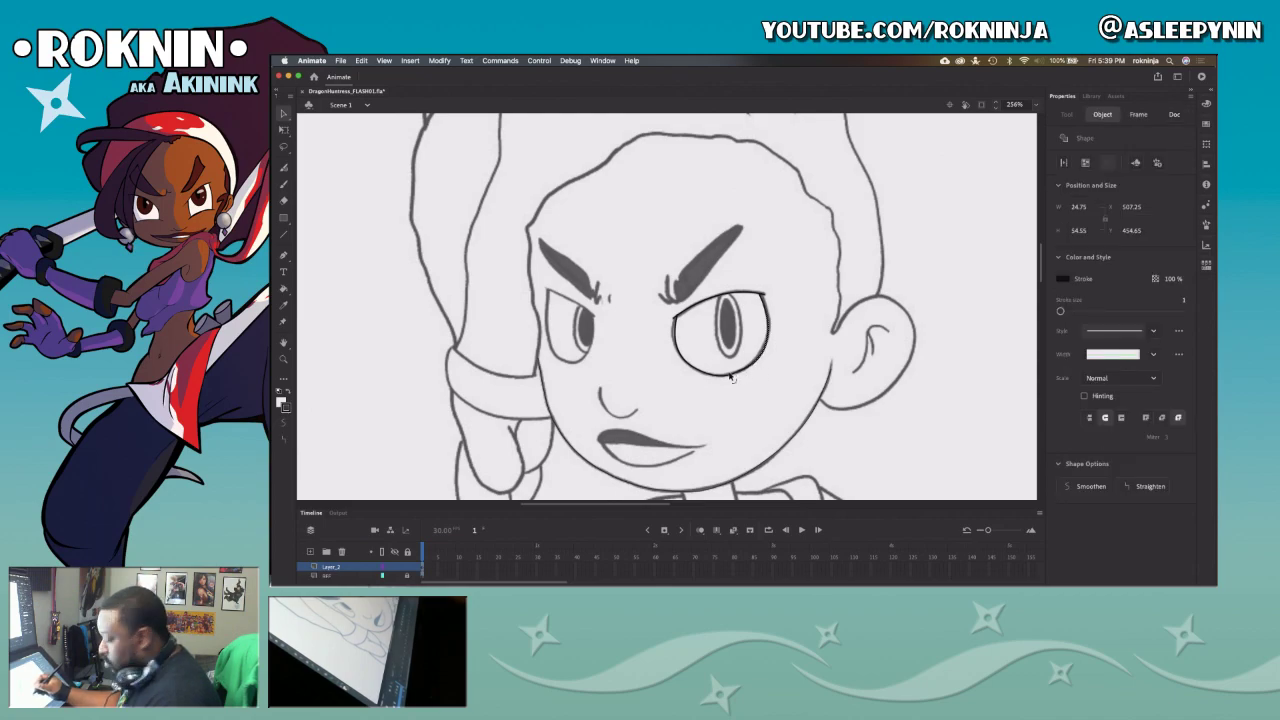
pyautogui.keyDown('shift'); pyautogui.click(732, 378); pyautogui.keyUp('shift')
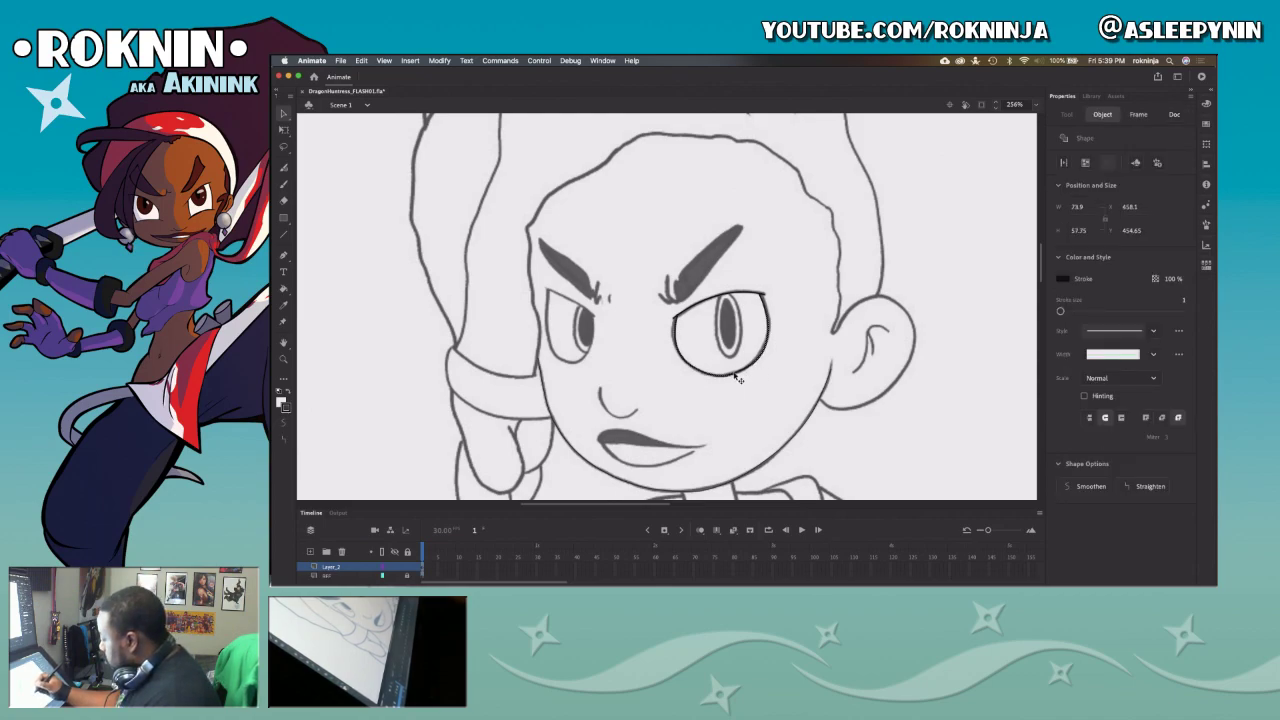
pyautogui.click(663, 383)
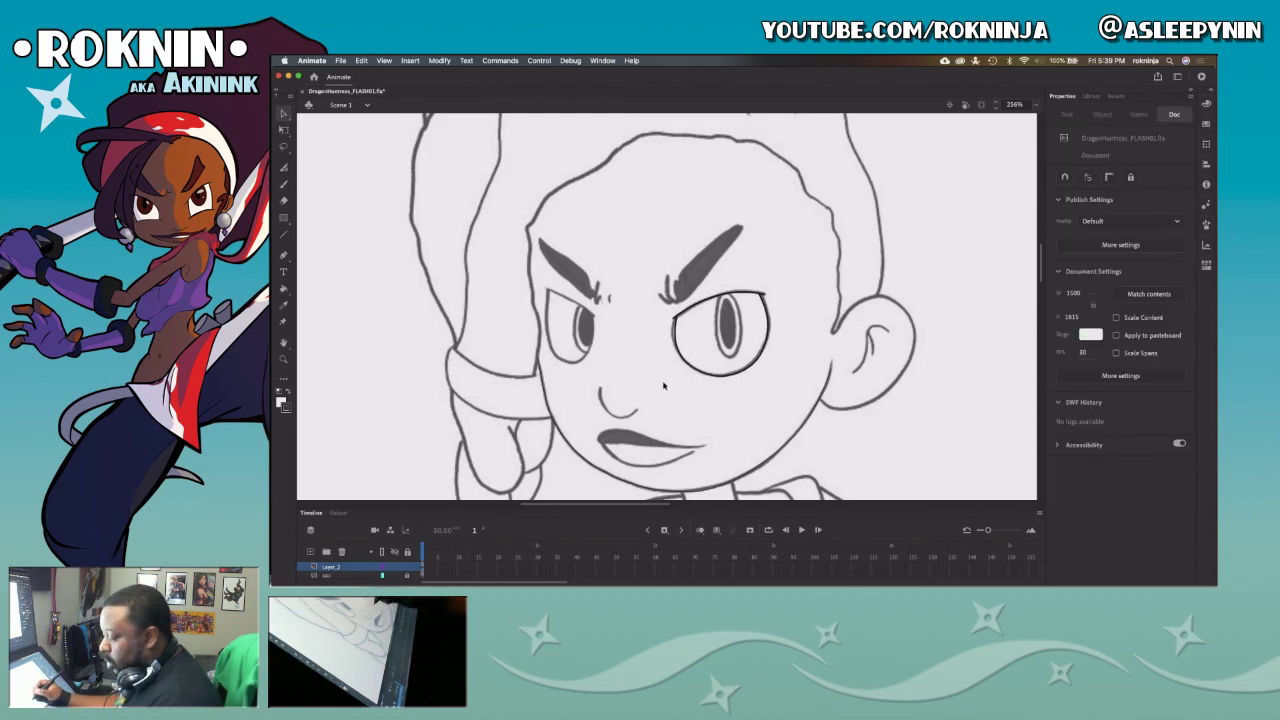
# Step: Trace the upper lid of the eye nearest the raised hand as a Pen stroke from outer to inner corner
pyautogui.press('p')
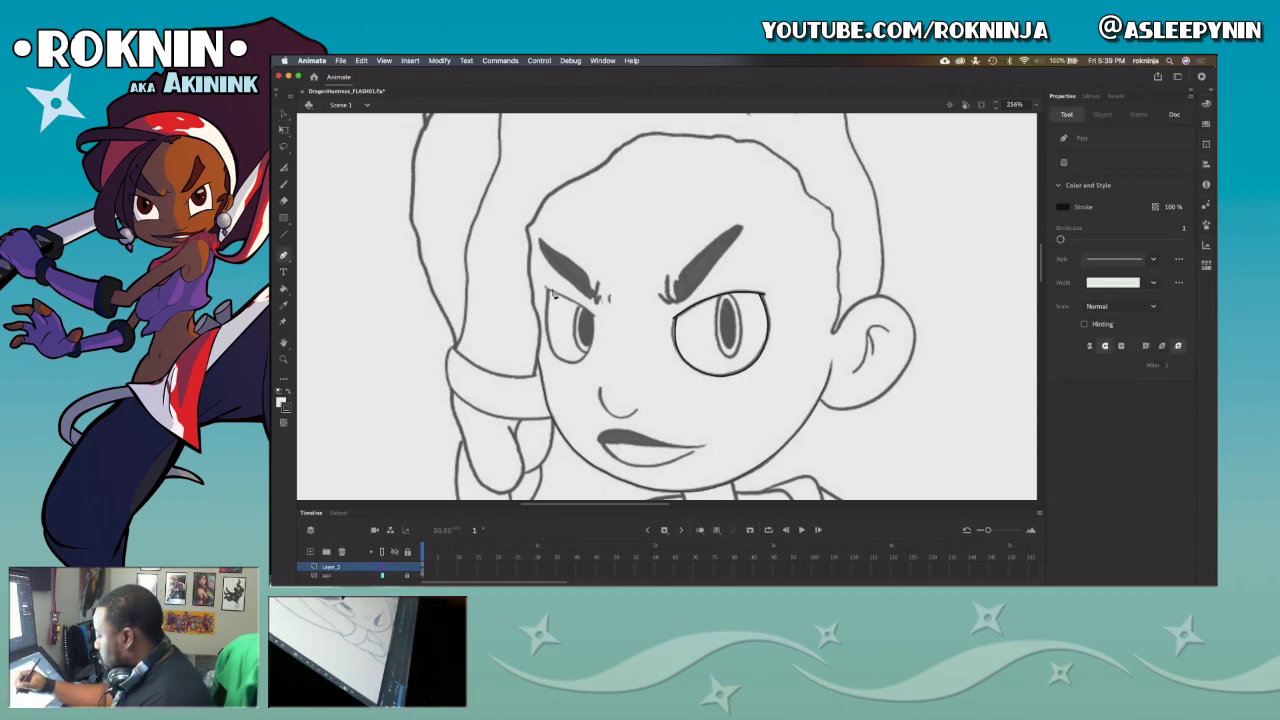
pyautogui.moveTo(599, 324); pyautogui.dragTo(597, 319)
pyautogui.press('v')
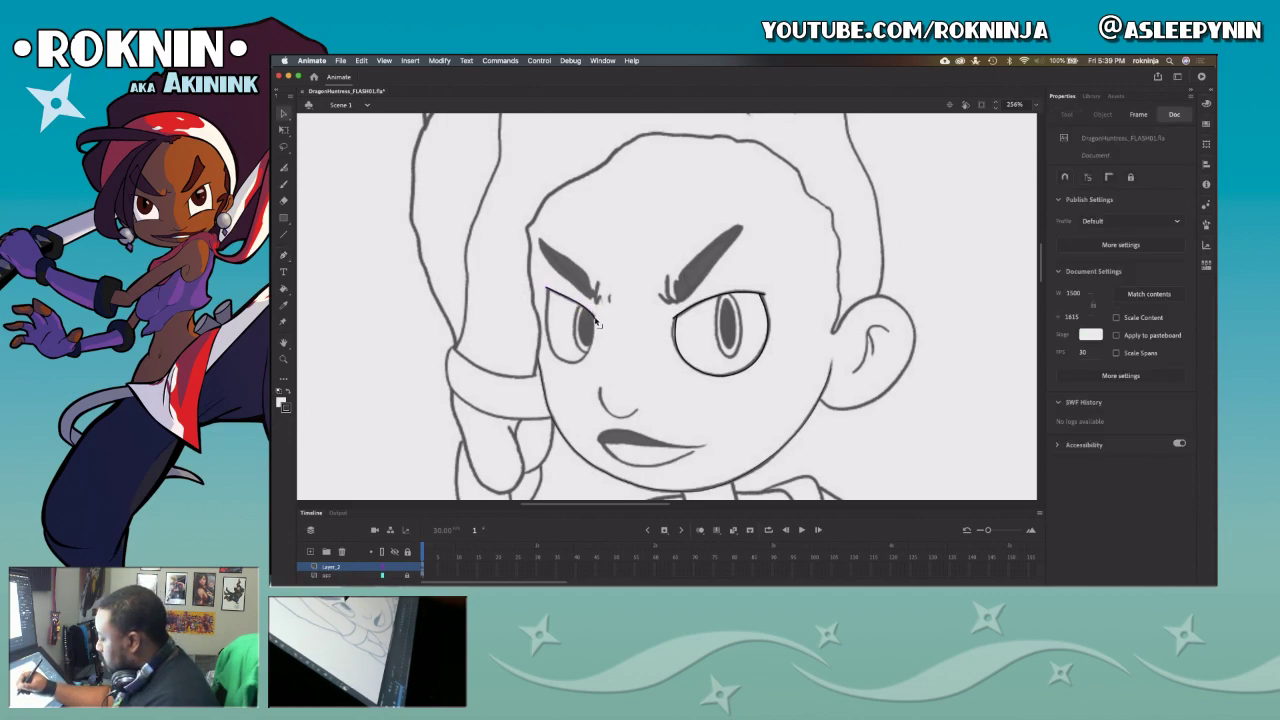
# Step: Draw a curved Pen segment from that eye's outer corner down its side to the lower edge, undoing the first attempt at the closing curve
pyautogui.press('p')
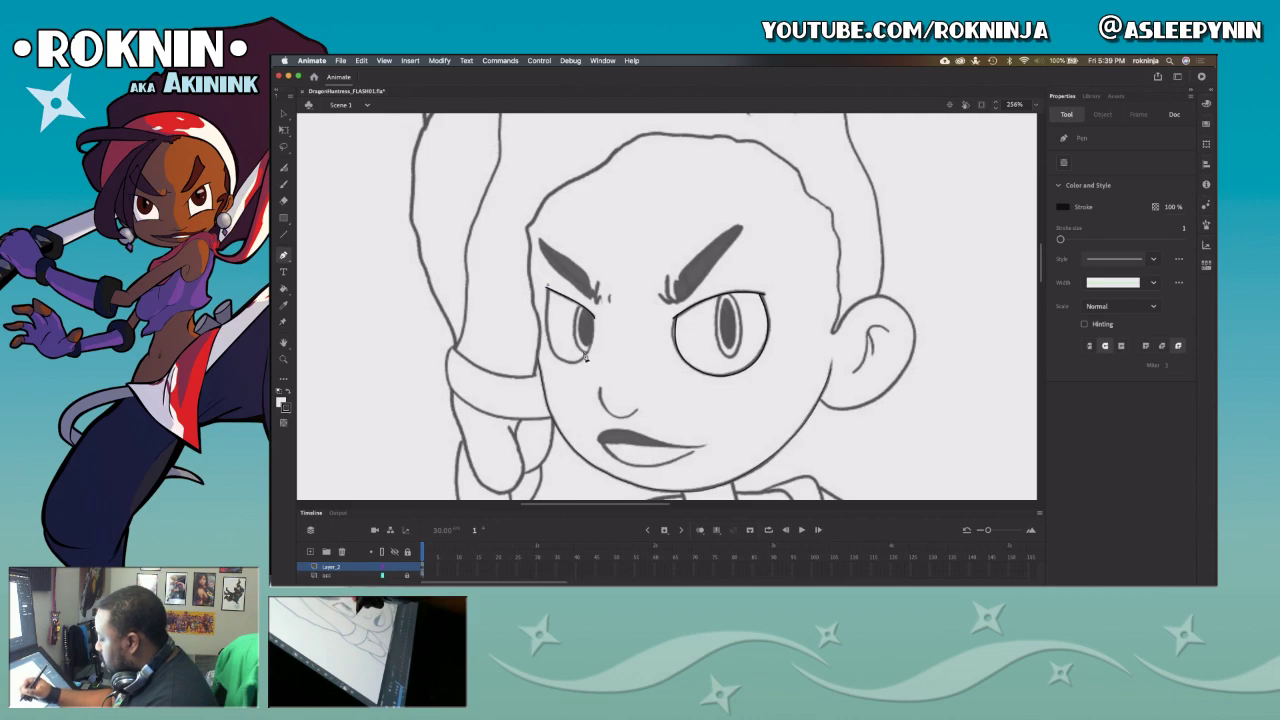
pyautogui.moveTo(572, 361); pyautogui.dragTo(612, 360)
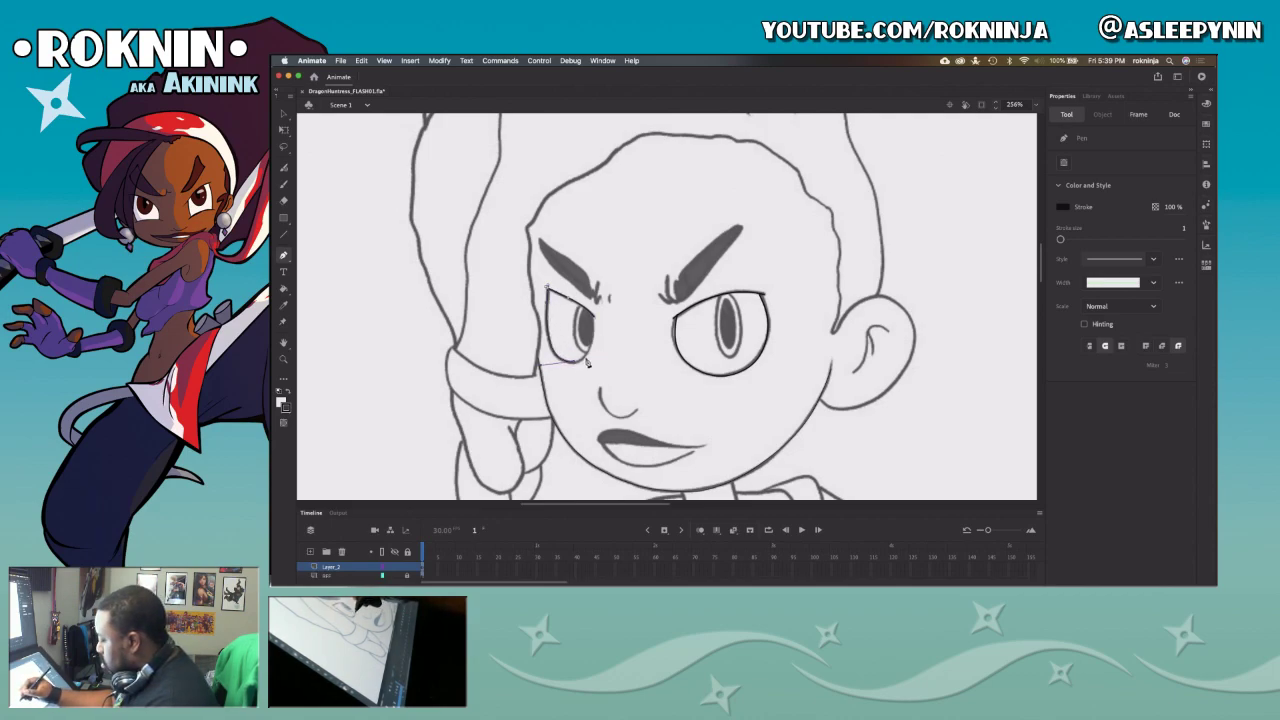
pyautogui.moveTo(590, 308); pyautogui.dragTo(586, 255)
pyautogui.press('super+z')
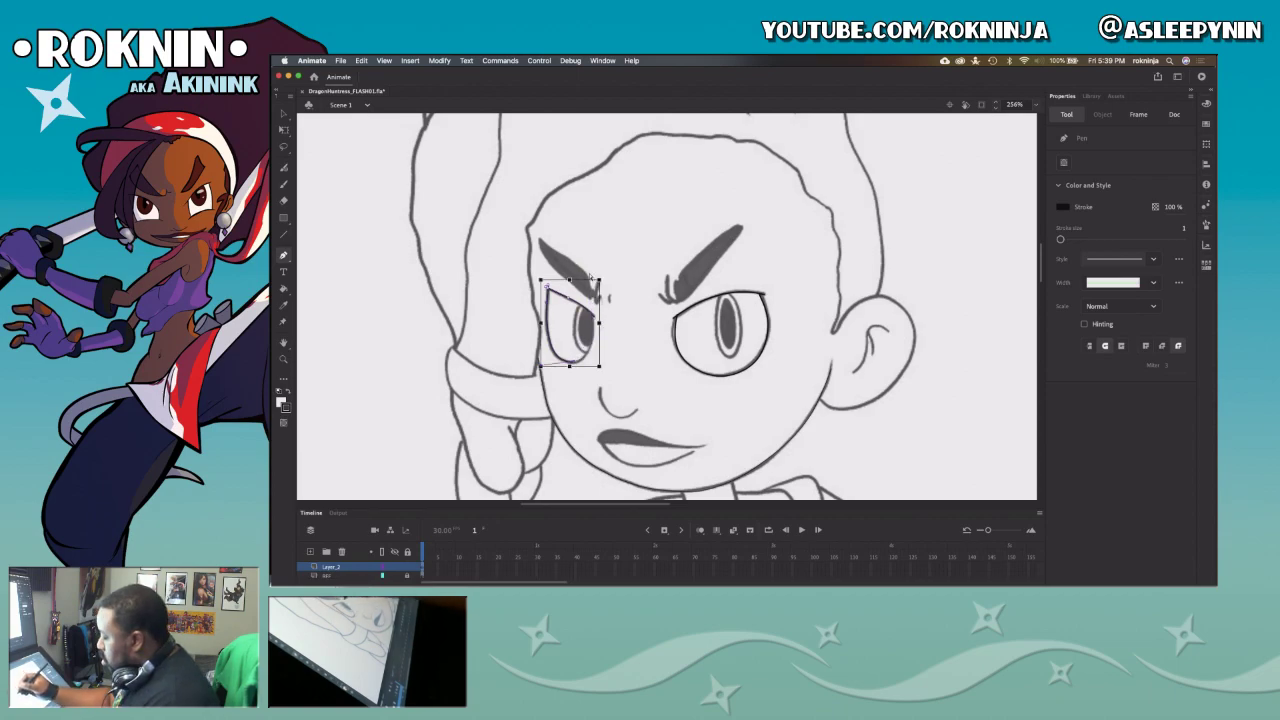
# Step: Close the eye outline with a Pen curve from the lower edge to the inner corner and clear the overshoot above the lid
pyautogui.press('v')
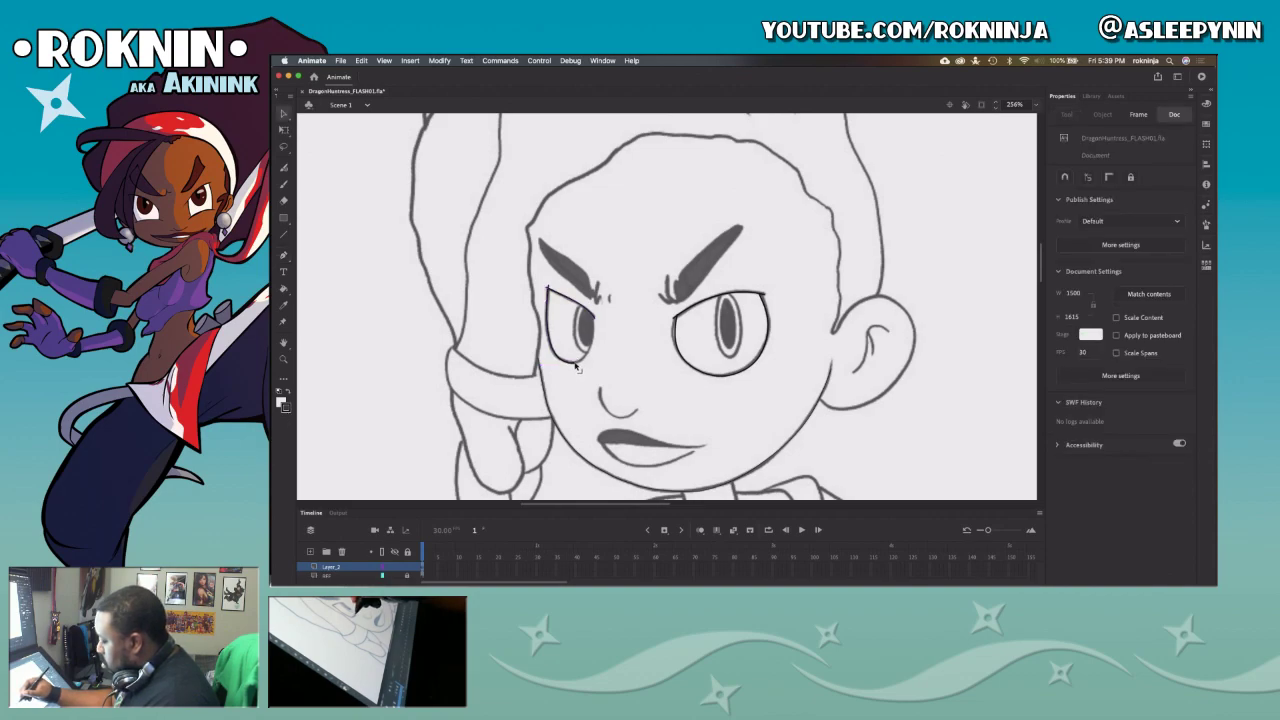
pyautogui.press('p')
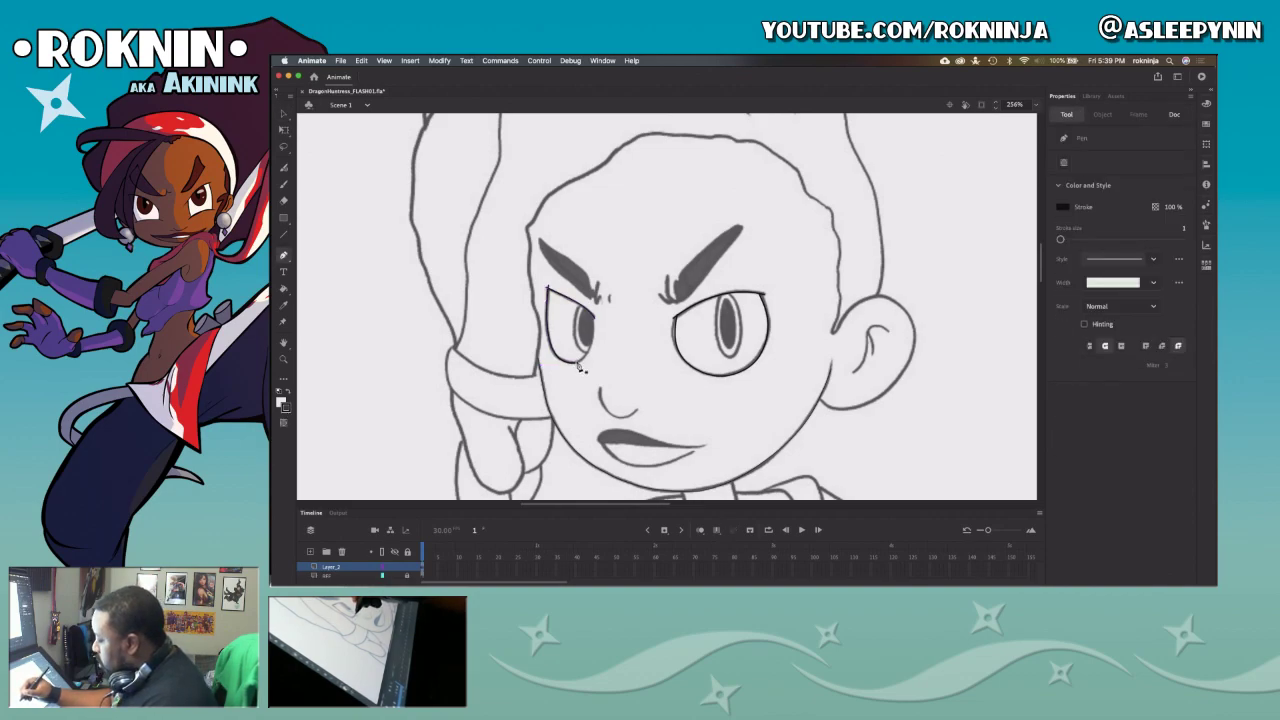
pyautogui.click(577, 363)
pyautogui.moveTo(594, 317); pyautogui.dragTo(589, 268)
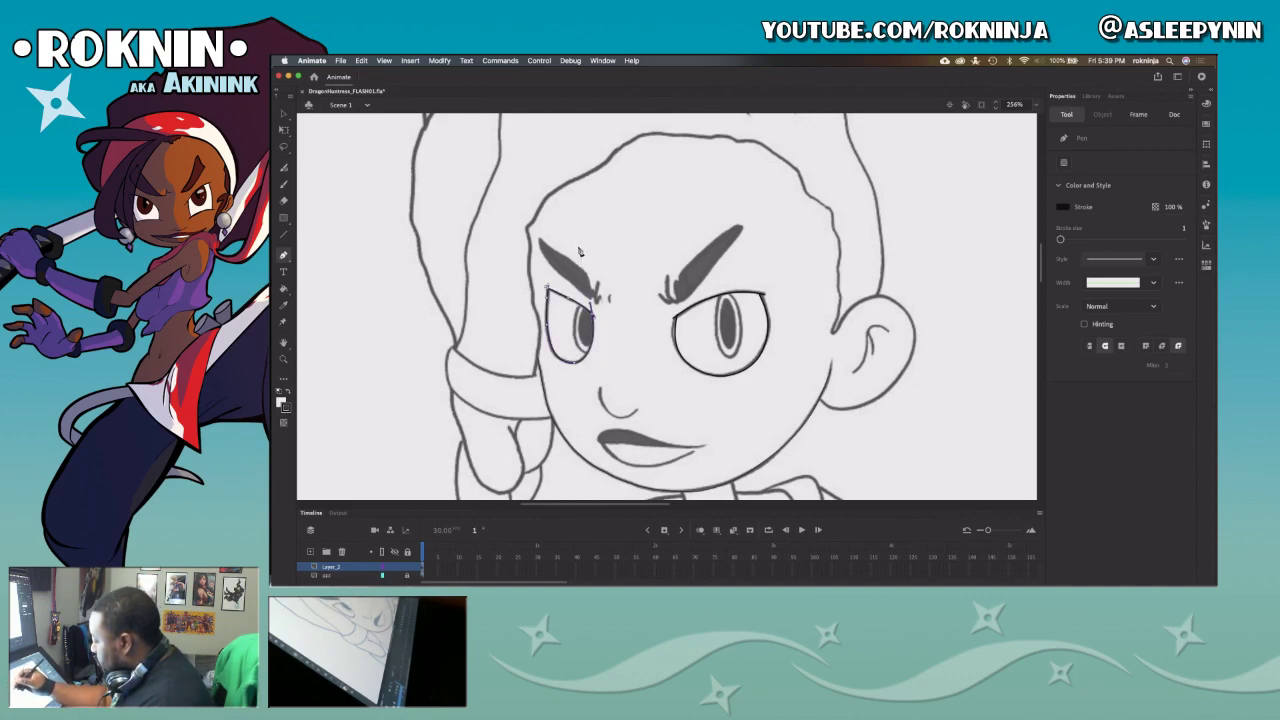
pyautogui.press('v')
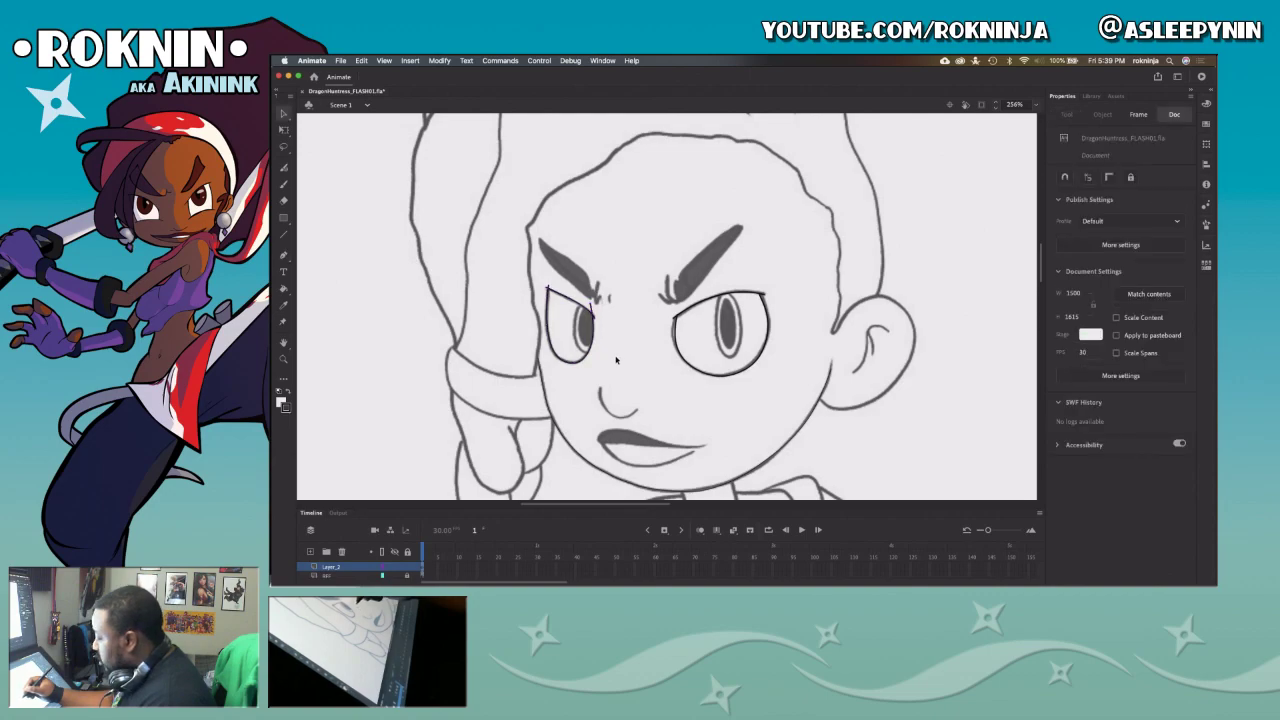
pyautogui.click(593, 311)
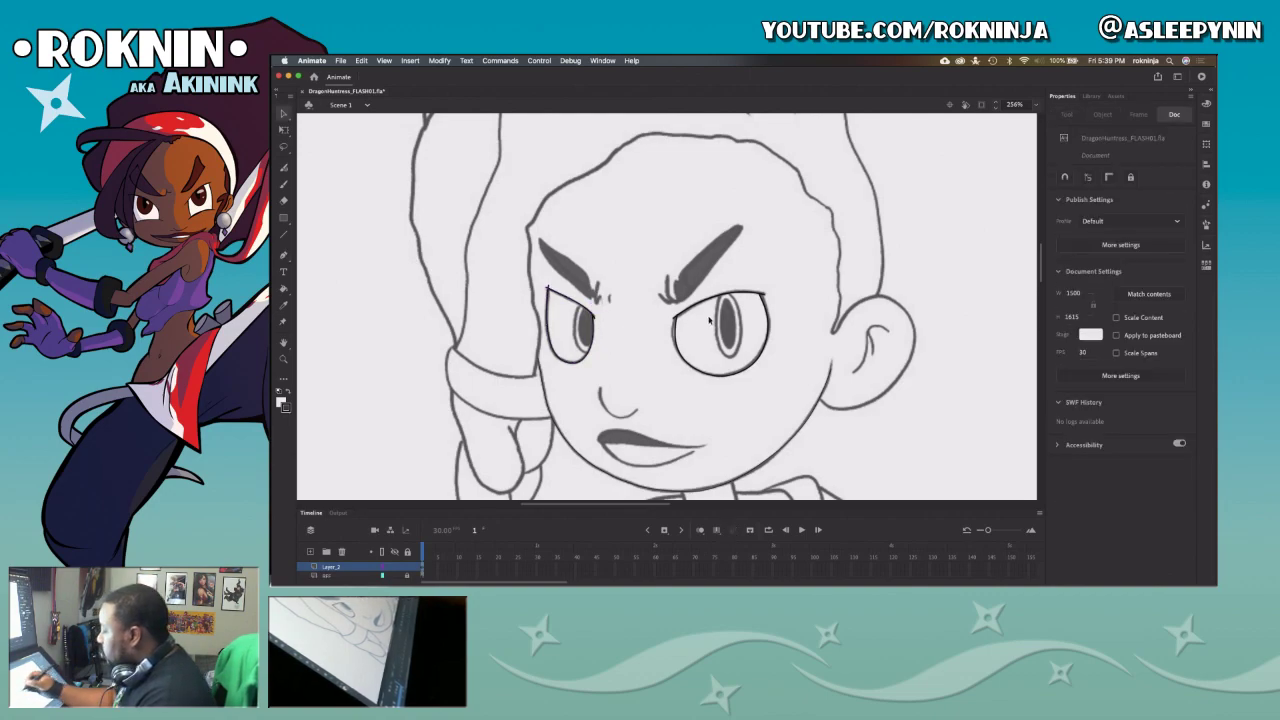
pyautogui.click(618, 323)
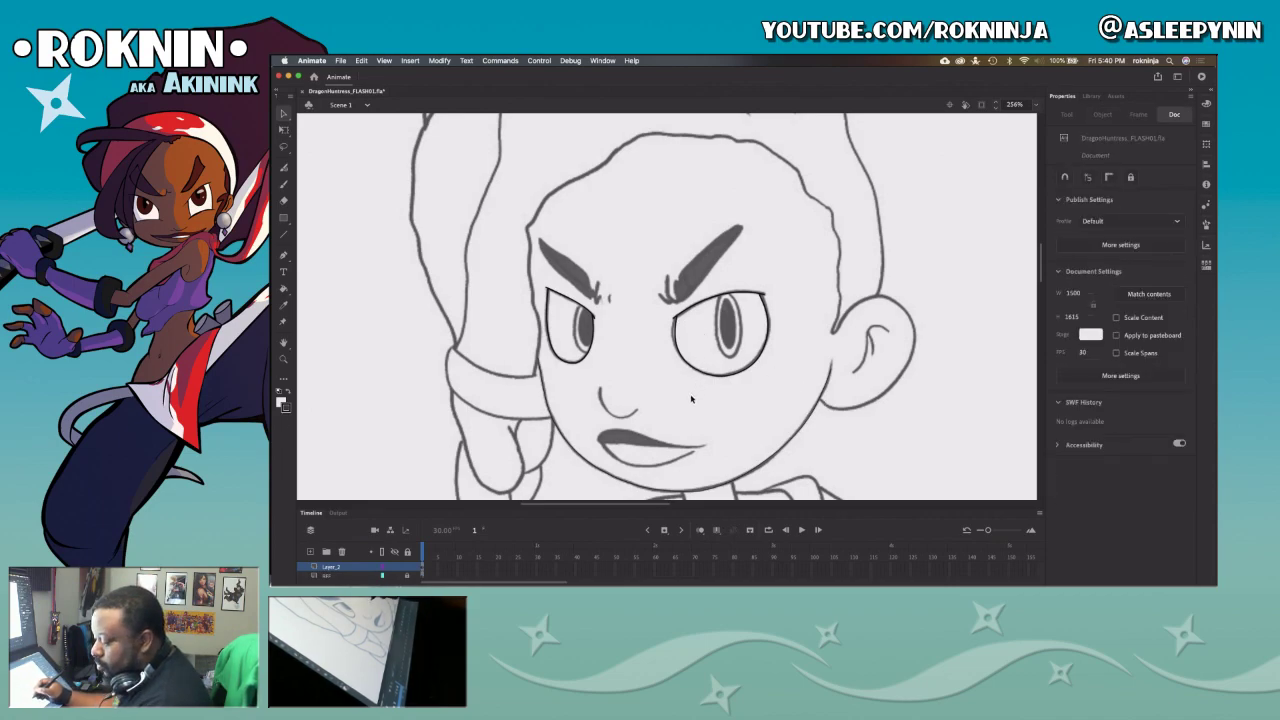
# Step: Outline the eyebrow nearest the ear with the Pencil tool, including the short crease strokes at its inner end
pyautogui.press('b')
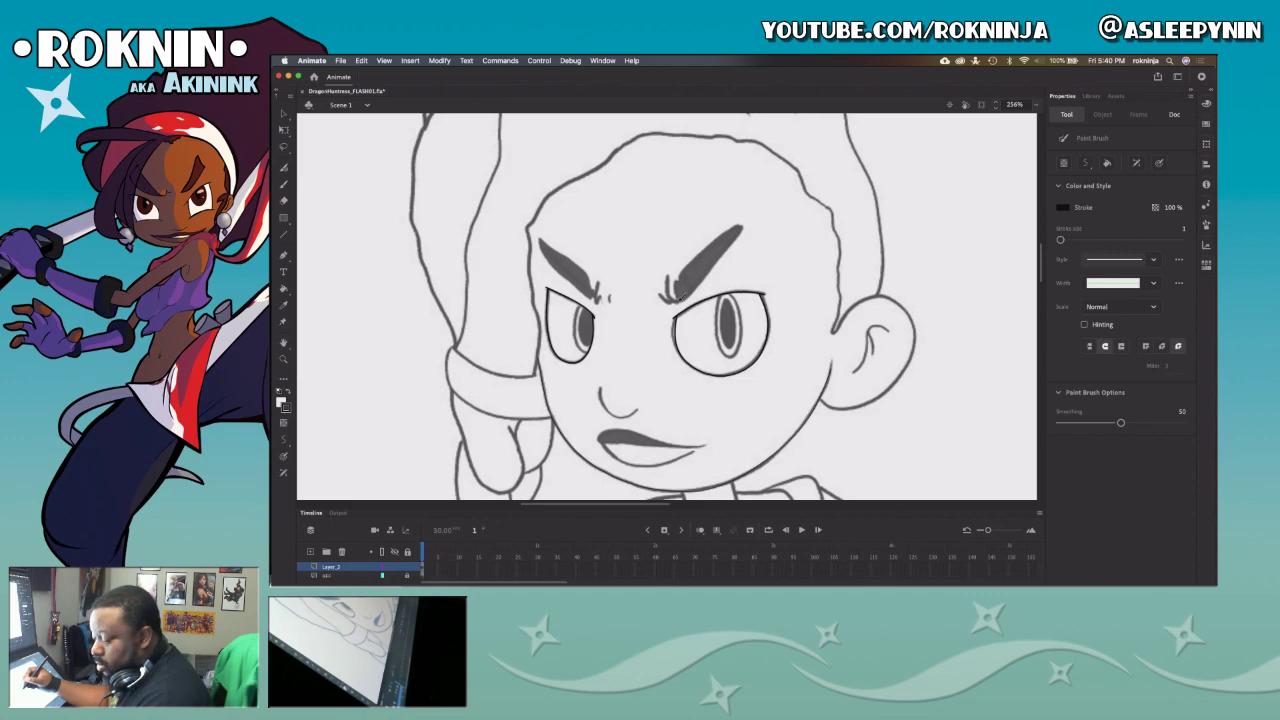
pyautogui.press('y')
pyautogui.moveTo(681, 292)
pyautogui.mouseDown()
pyautogui.moveTo(714, 240)
pyautogui.moveTo(720, 261)
pyautogui.moveTo(694, 287)
pyautogui.moveTo(670, 270)
pyautogui.moveTo(674, 293)
pyautogui.mouseUp()
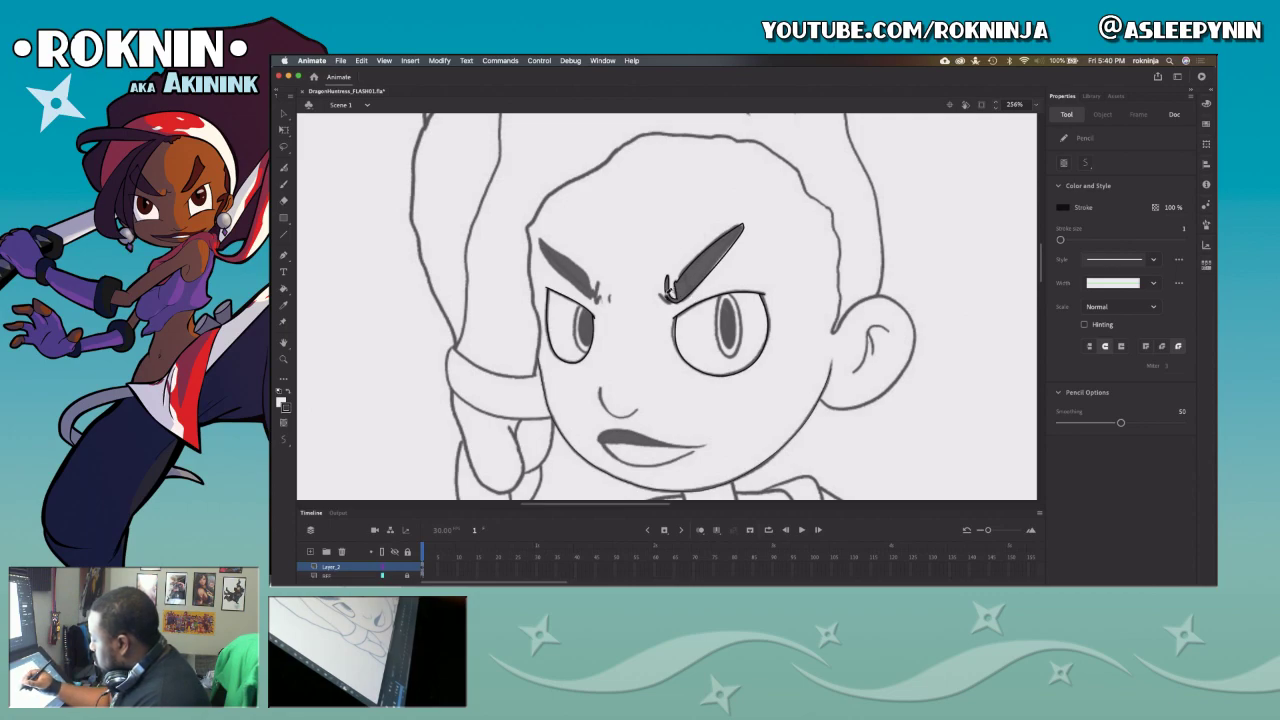
pyautogui.moveTo(663, 291); pyautogui.dragTo(672, 302)
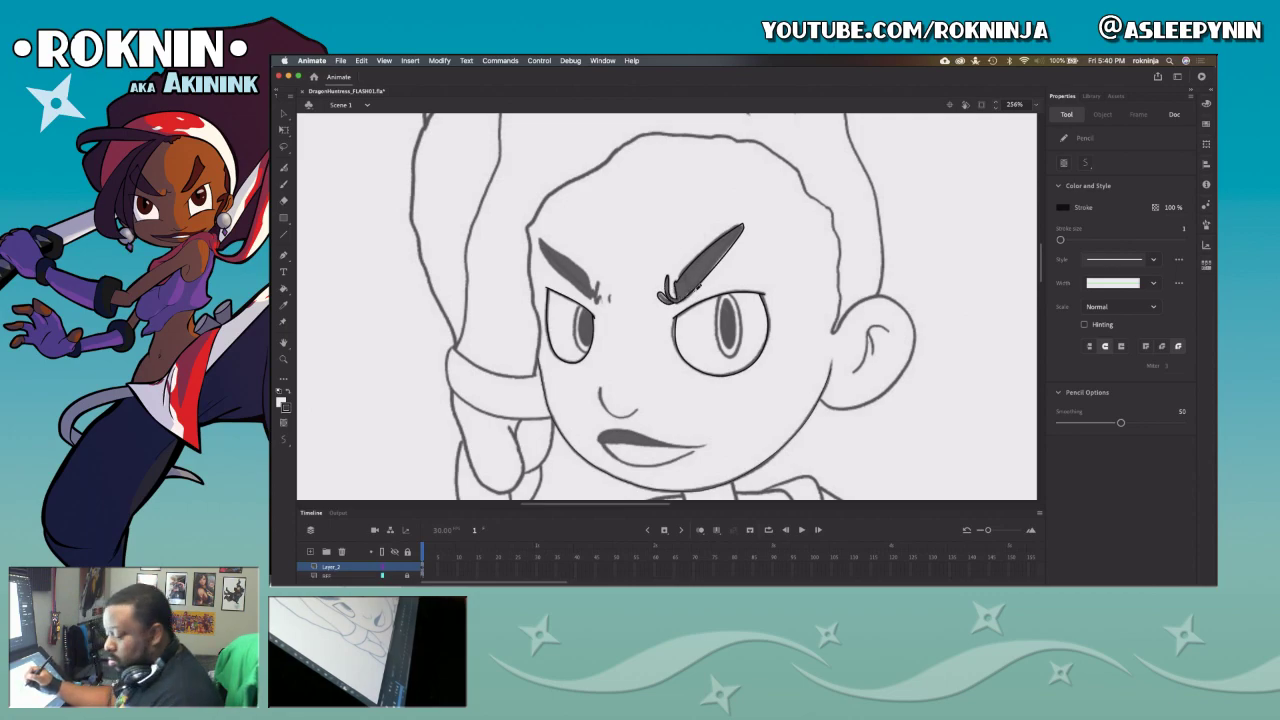
pyautogui.press('super+z')
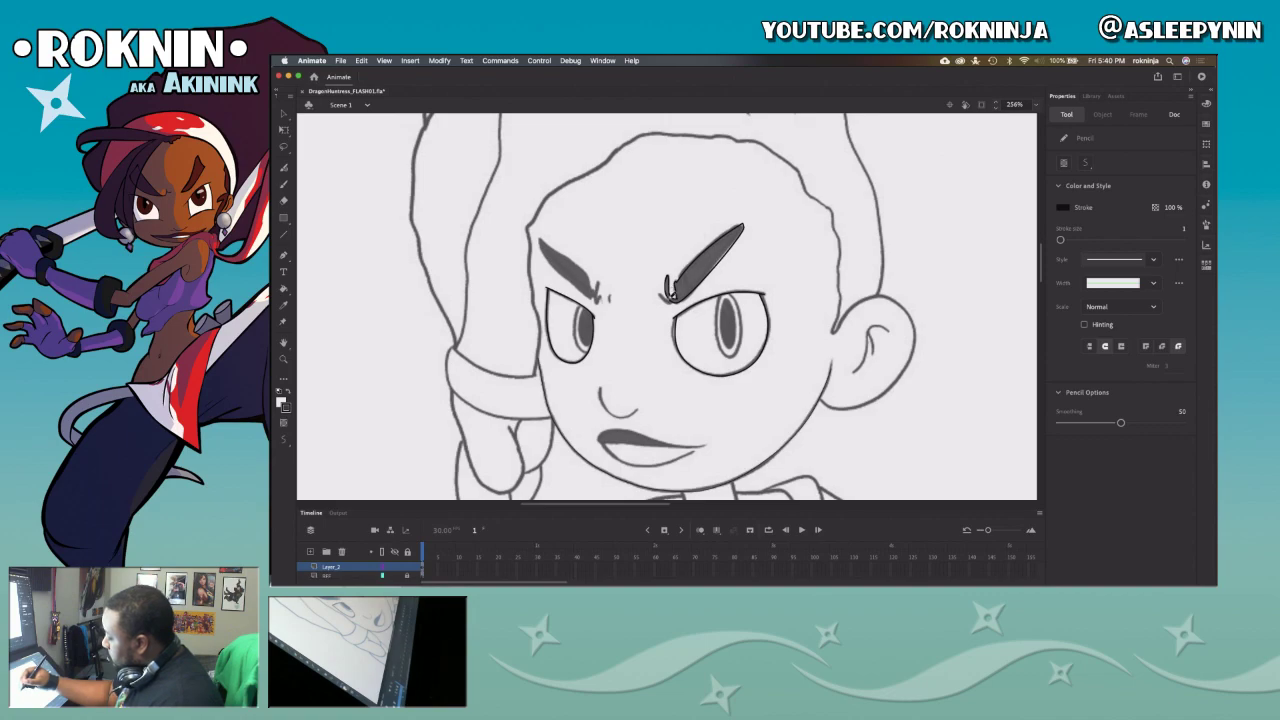
pyautogui.moveTo(662, 296); pyautogui.dragTo(672, 301)
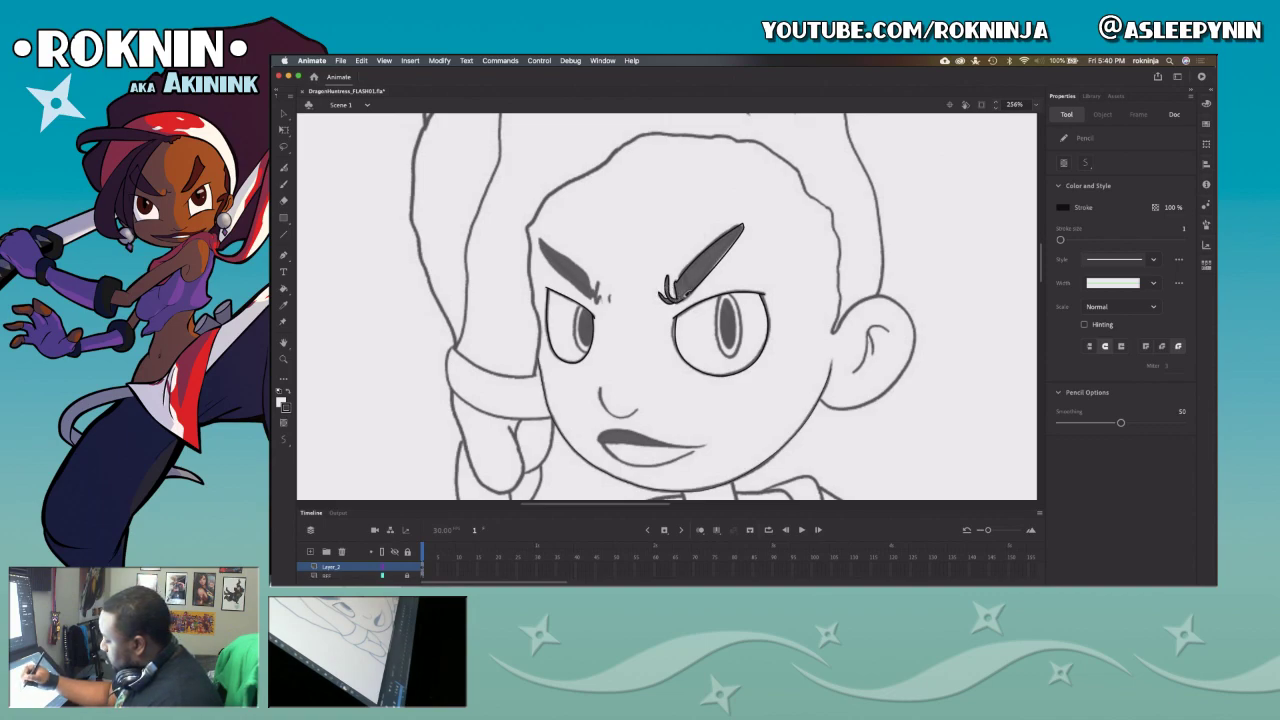
# Step: Delete the stray line fragment below the inner end of the eyebrow nearest the ear
pyautogui.press('v')
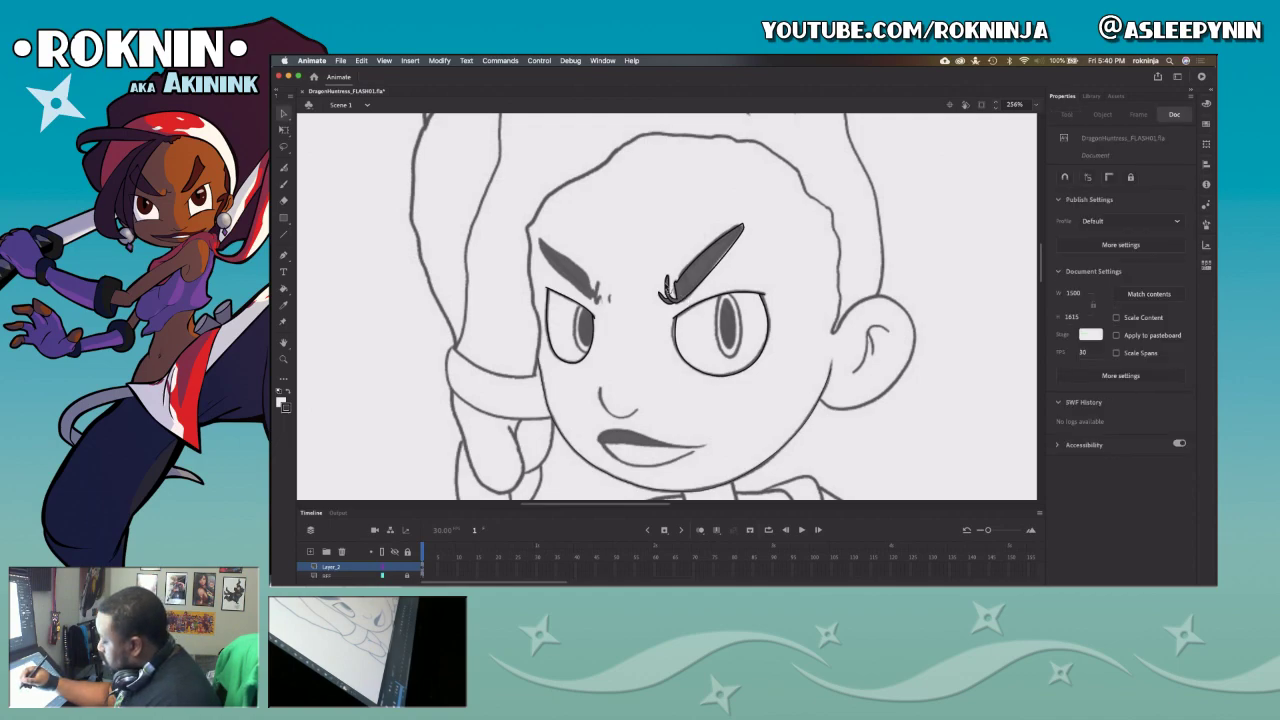
pyautogui.click(676, 306)
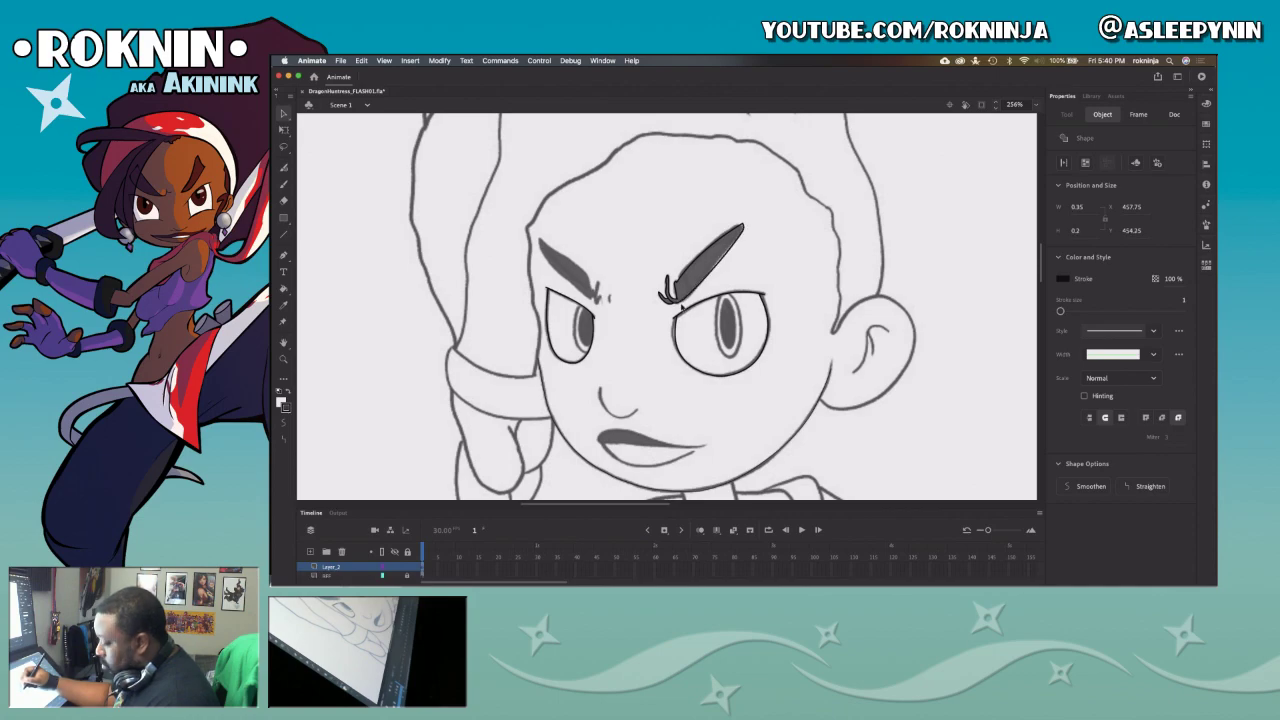
pyautogui.press('Delete')
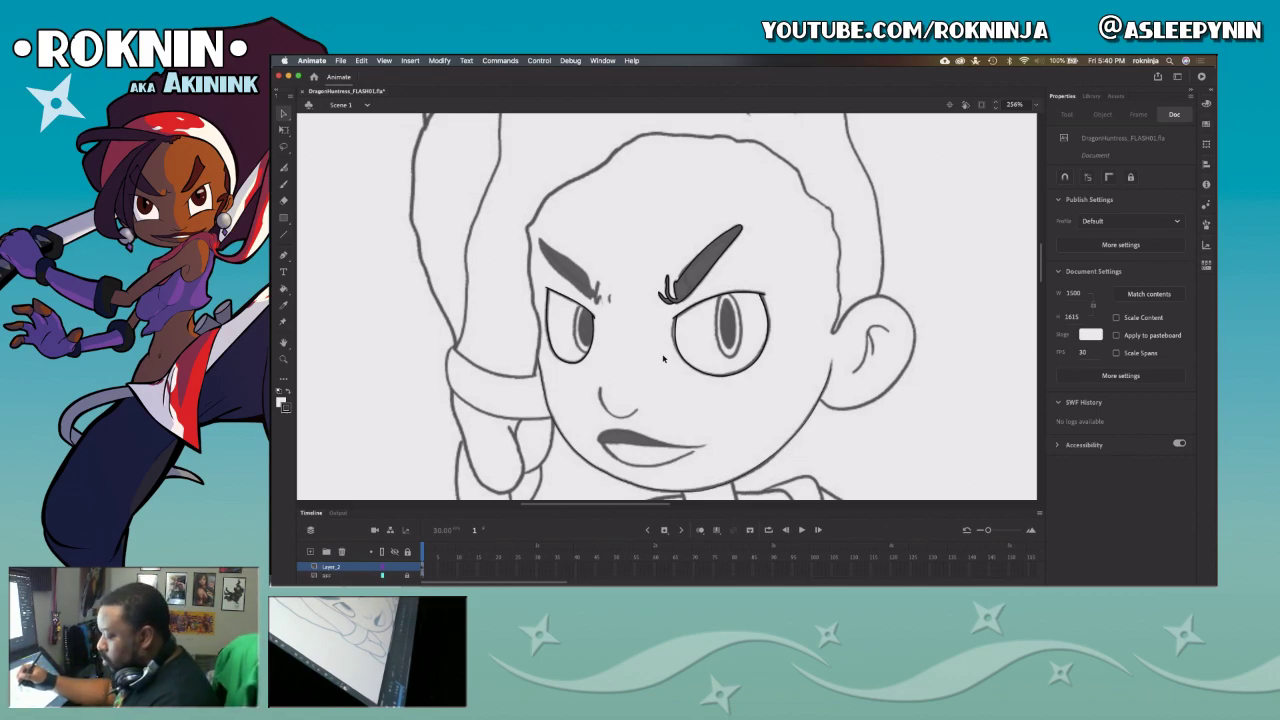
# Step: Outline the eyebrow nearest the raised hand with the Pencil tool, including the small crease at its inner end
pyautogui.press('y')
pyautogui.hotkey('shift', 'y')
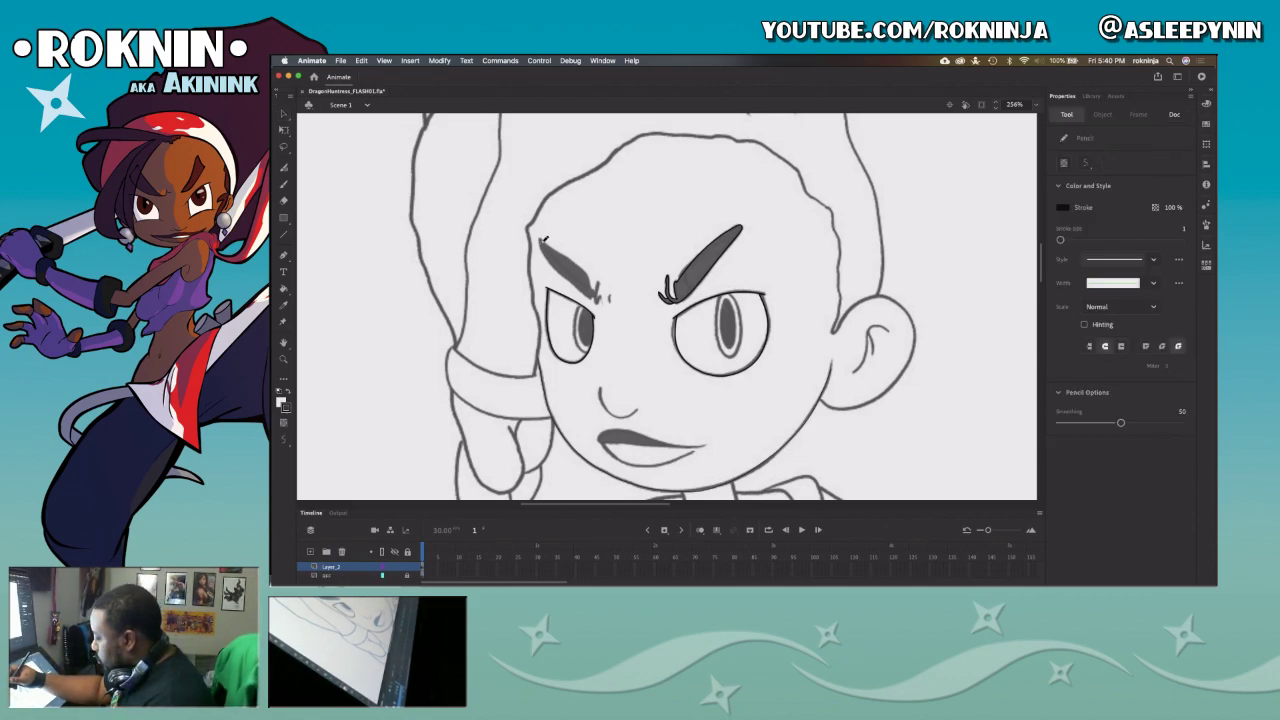
pyautogui.moveTo(543, 237); pyautogui.dragTo(598, 298)
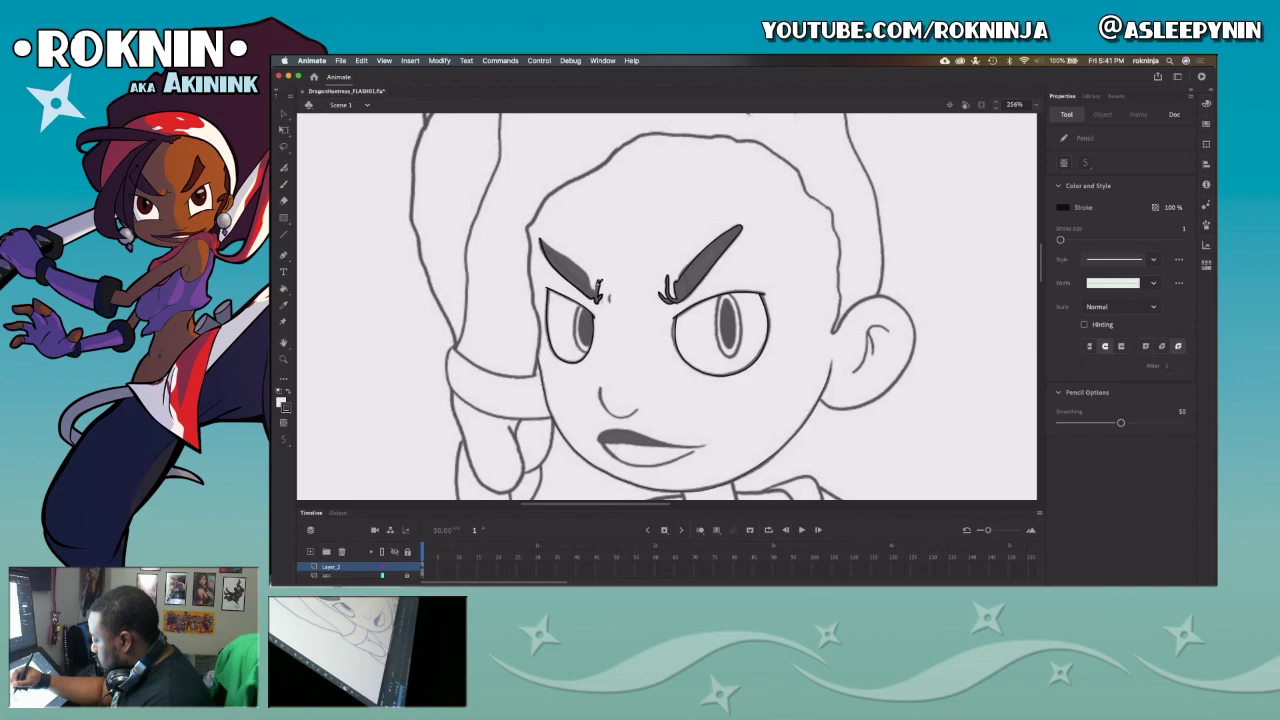
pyautogui.moveTo(598, 291)
pyautogui.mouseDown()
pyautogui.moveTo(587, 265)
pyautogui.moveTo(537, 234)
pyautogui.mouseUp()
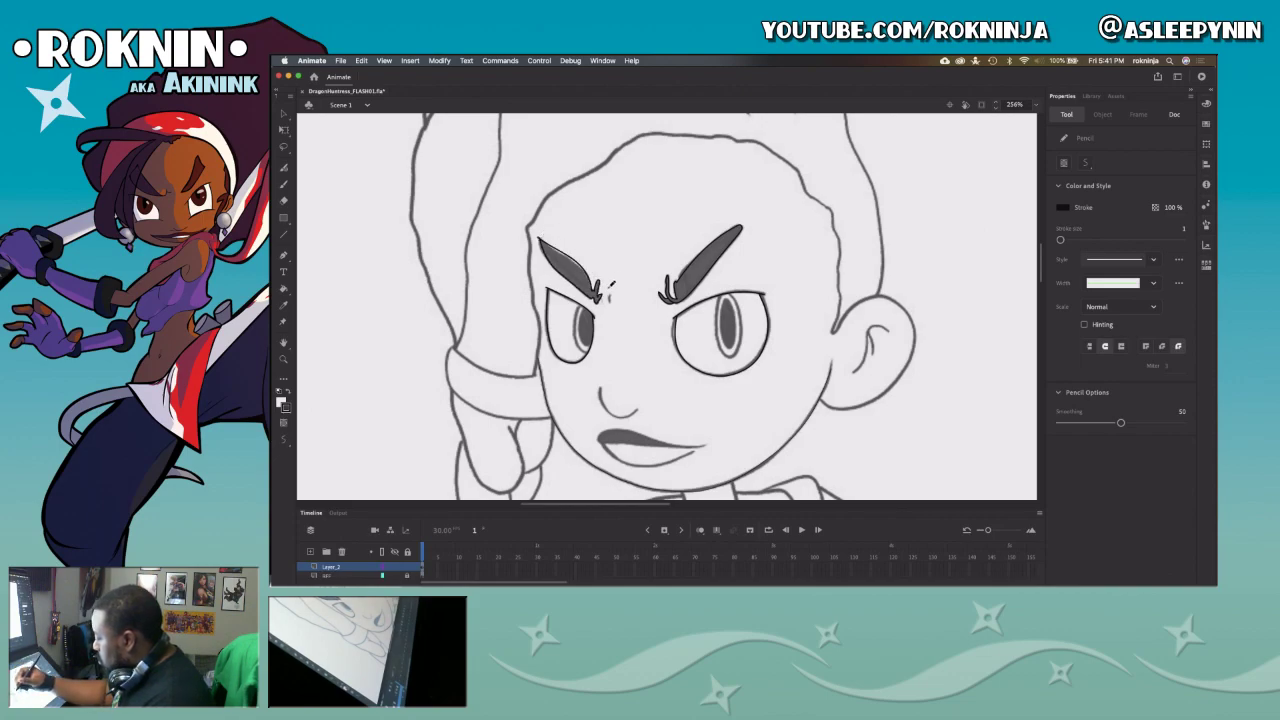
# Step: Delete the stray fragments at the outer tip of the eyebrow nearest the raised hand and pull the loose line end onto the tip
pyautogui.press('c')
pyautogui.press('v')
pyautogui.click(542, 243)
pyautogui.press('Delete')
pyautogui.click(541, 241)
pyautogui.press('Delete')
pyautogui.click(542, 242)
pyautogui.press('Delete')
pyautogui.click(543, 243)
pyautogui.press('Delete')
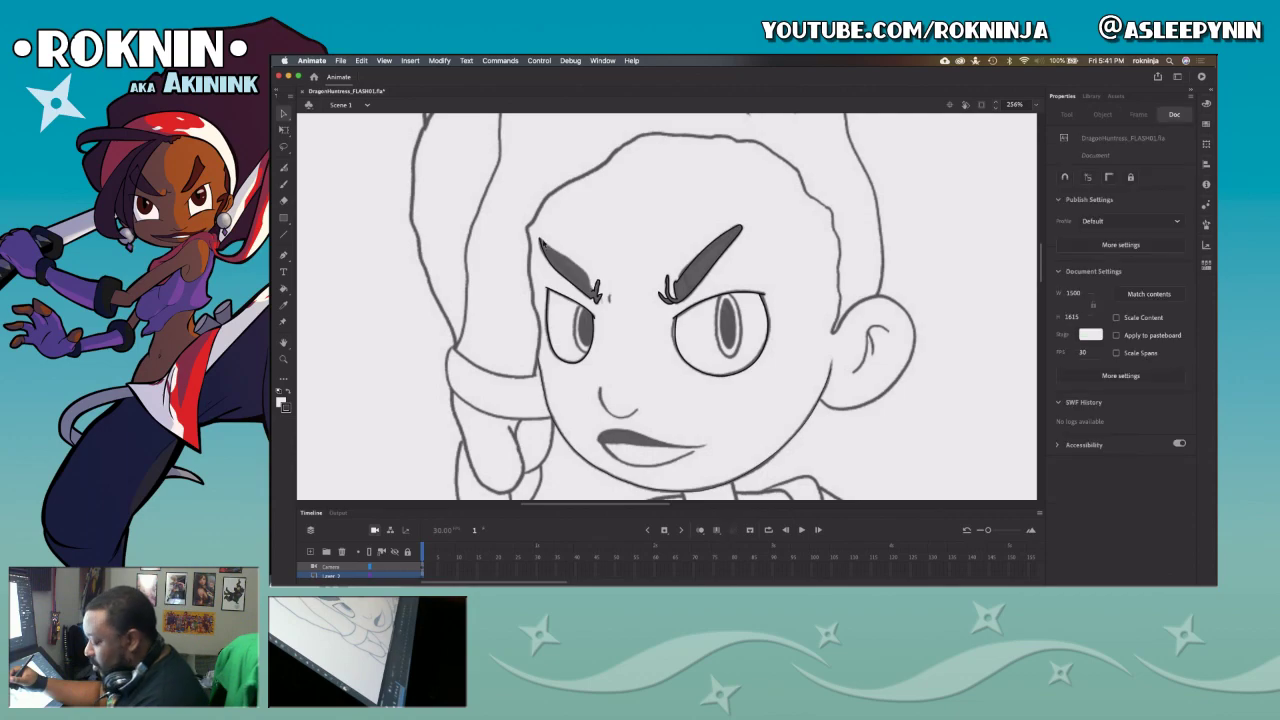
pyautogui.moveTo(544, 244); pyautogui.dragTo(541, 240)
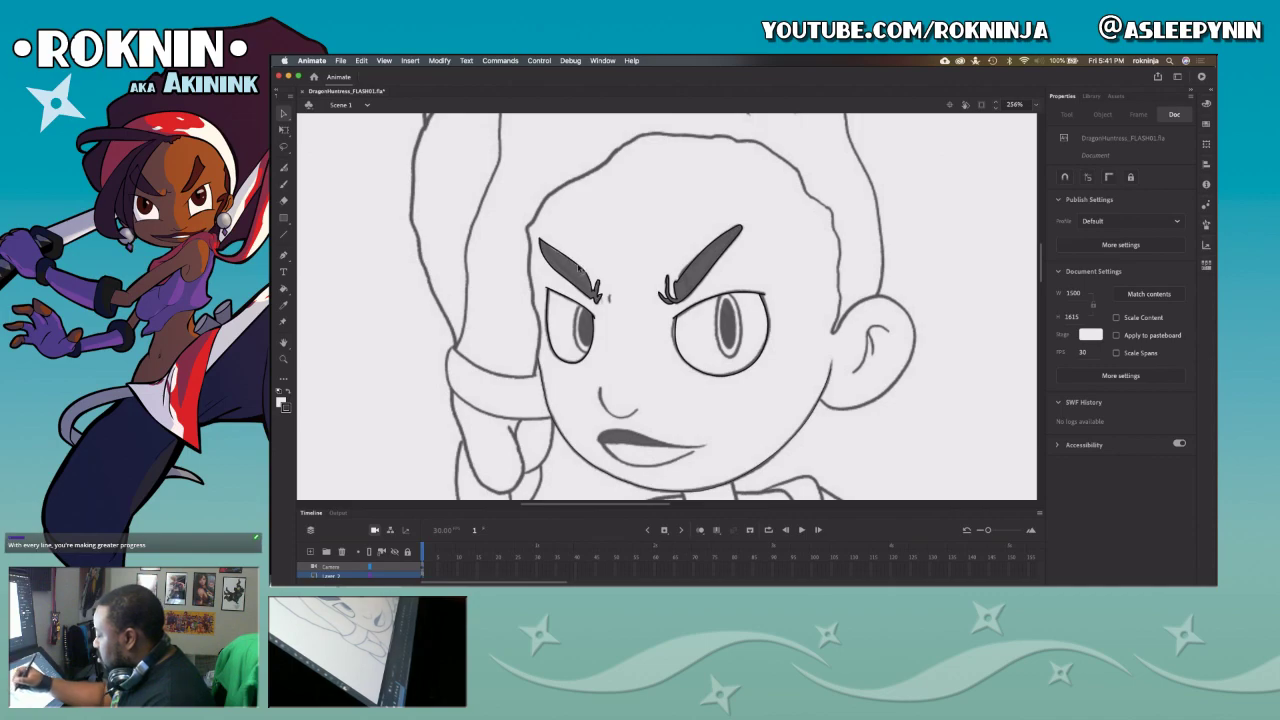
# Step: Trace the small crease mark between the eyebrows with the Pencil tool
pyautogui.press('y')
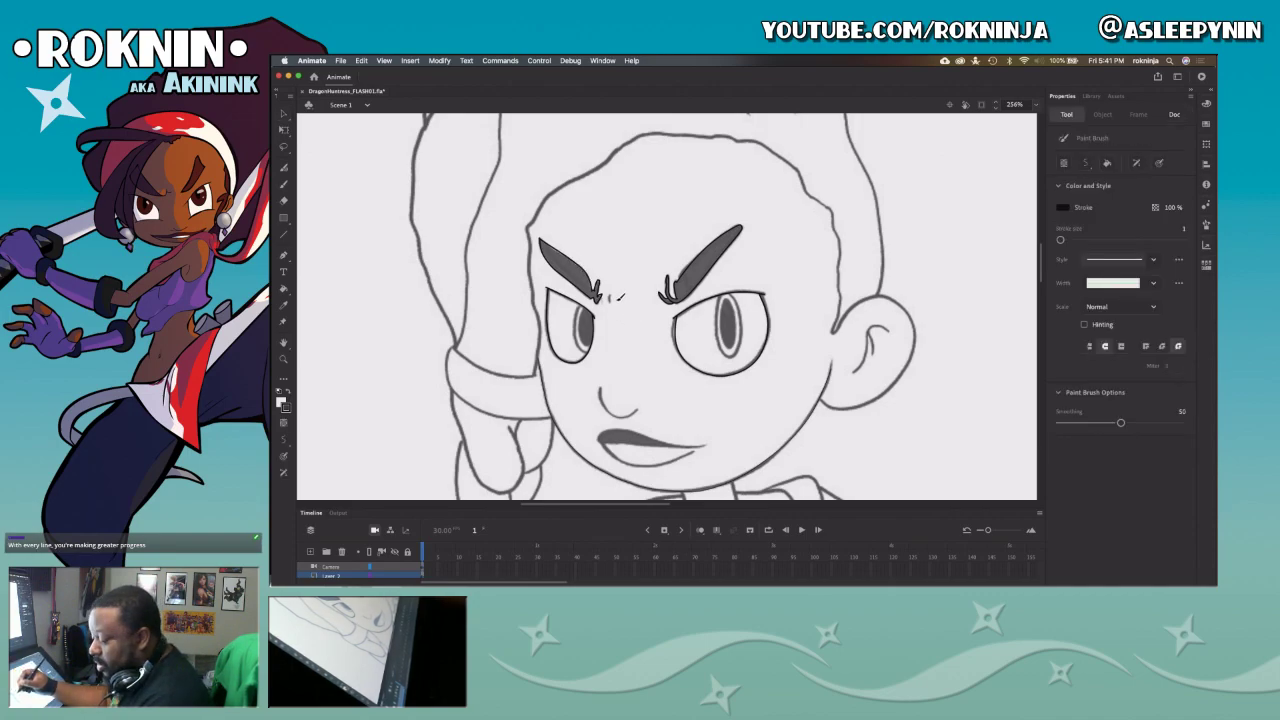
pyautogui.hotkey('shift', 'y')
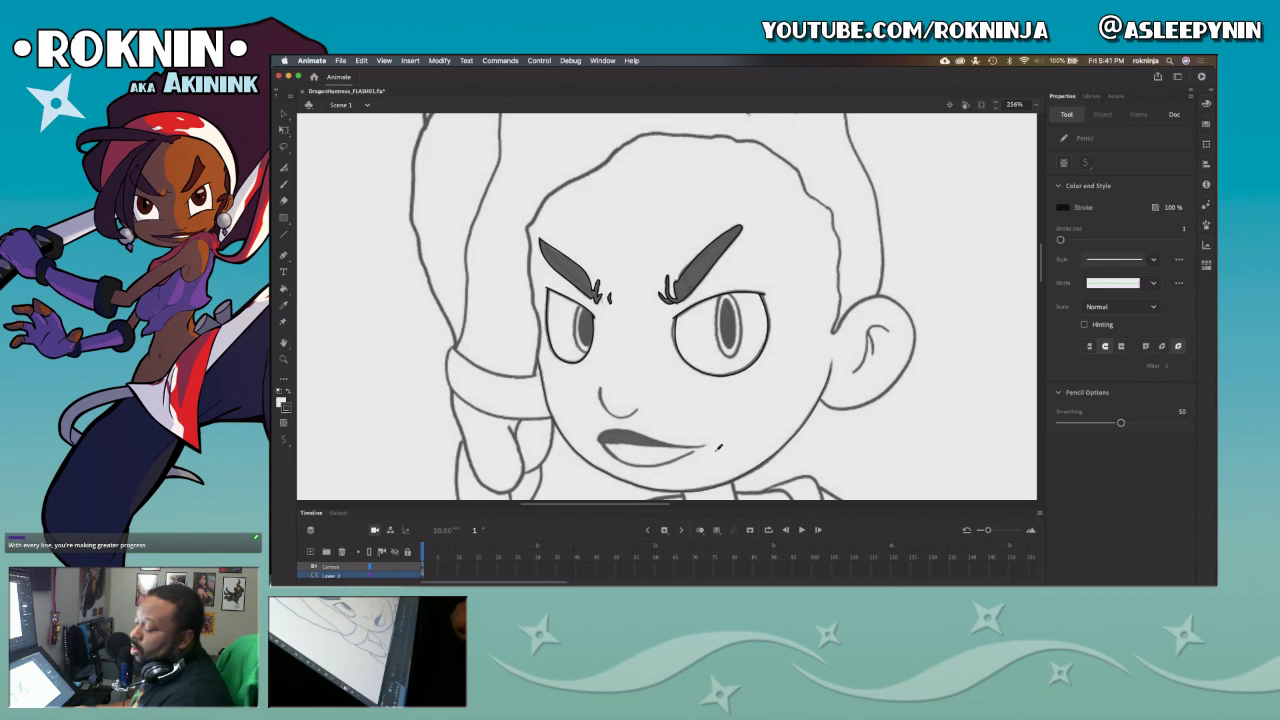
# Step: Draw a narrow upright oval about 19 wide and 41 high on the bridge of the nose between the eyes
pyautogui.press('o')
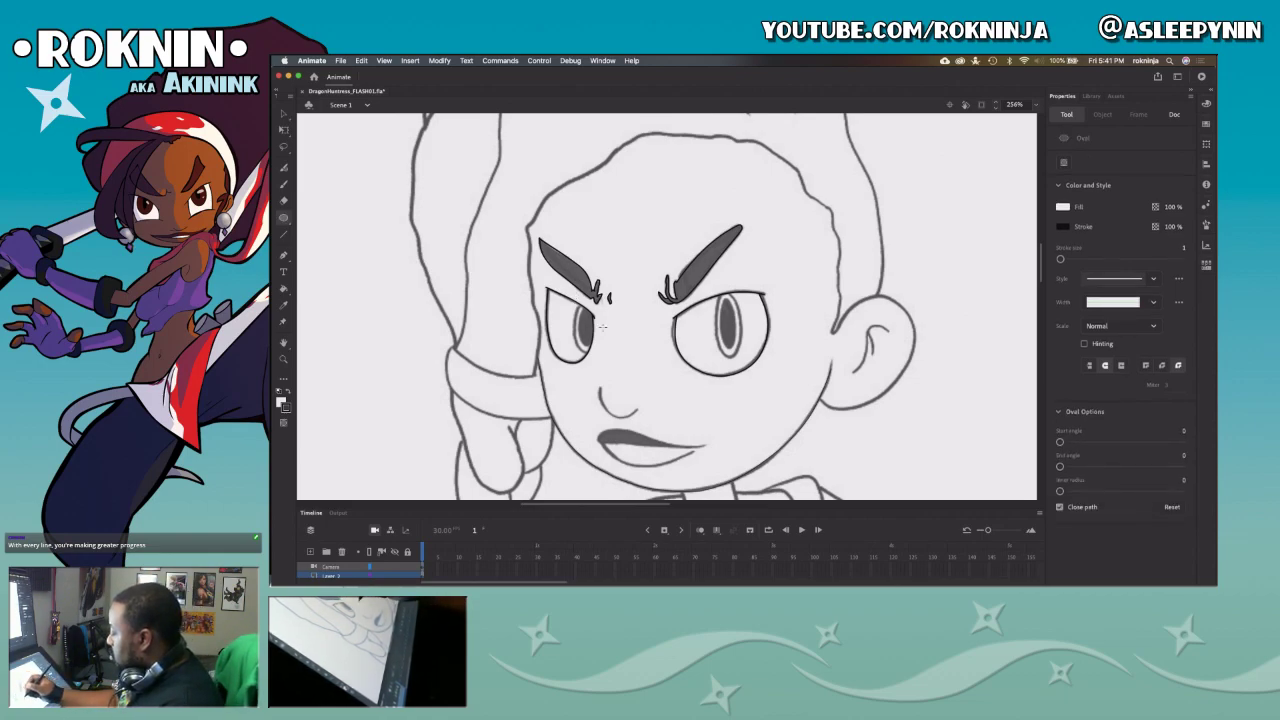
pyautogui.moveTo(626, 333); pyautogui.dragTo(652, 386)
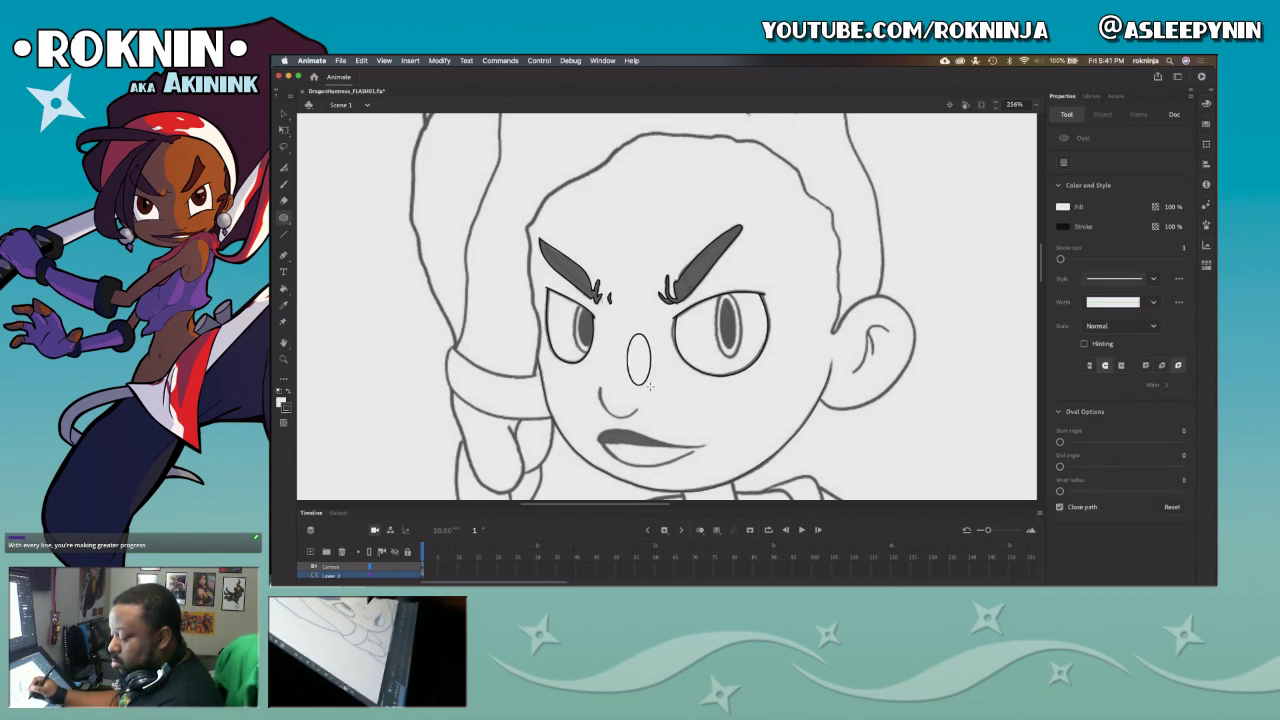
pyautogui.press('v')
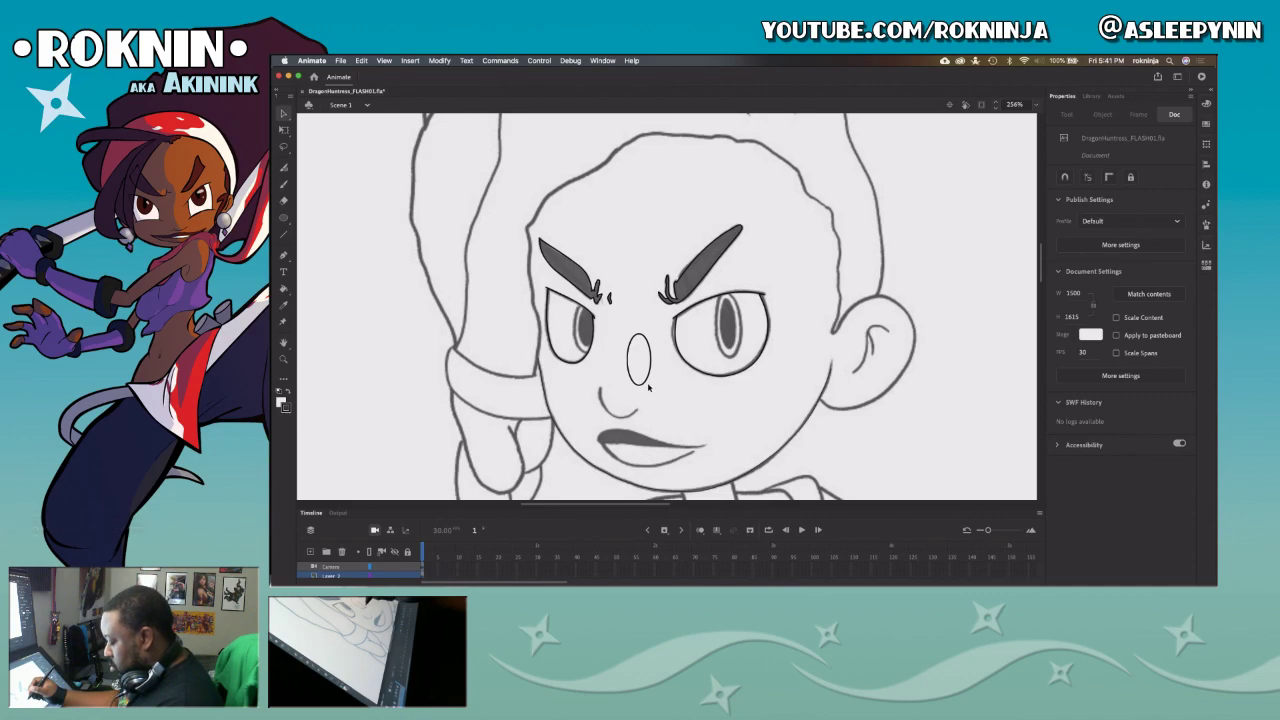
# Step: Try to tilt the oval on the nose bridge with Free Transform, and undo the transformation
pyautogui.click(650, 385)
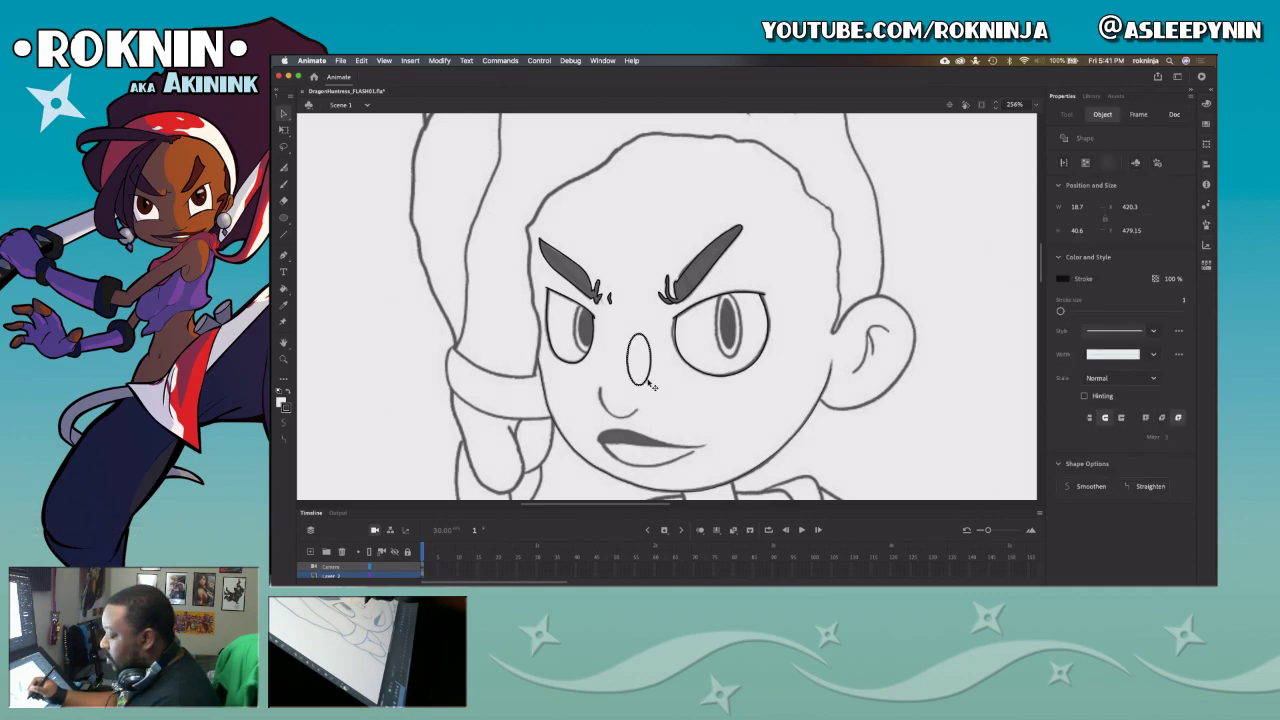
pyautogui.press('q')
pyautogui.moveTo(657, 335); pyautogui.dragTo(651, 365)
pyautogui.press('super+z')
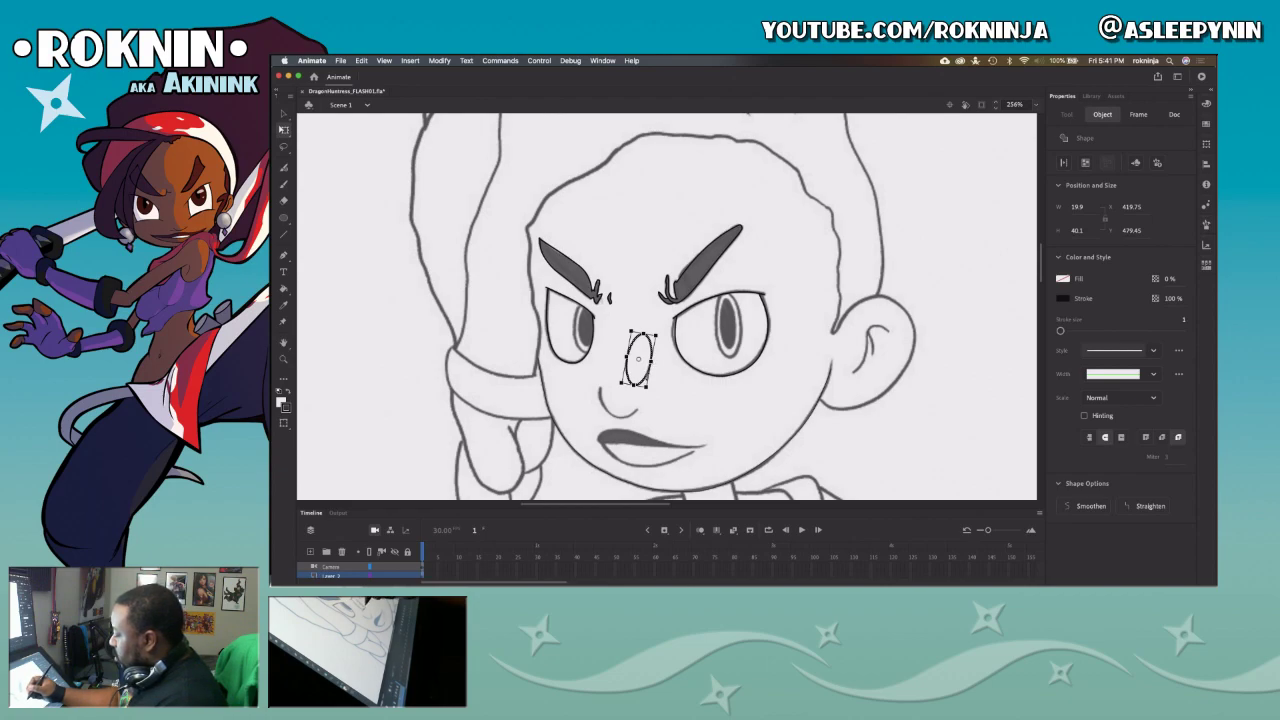
pyautogui.press('super+z')
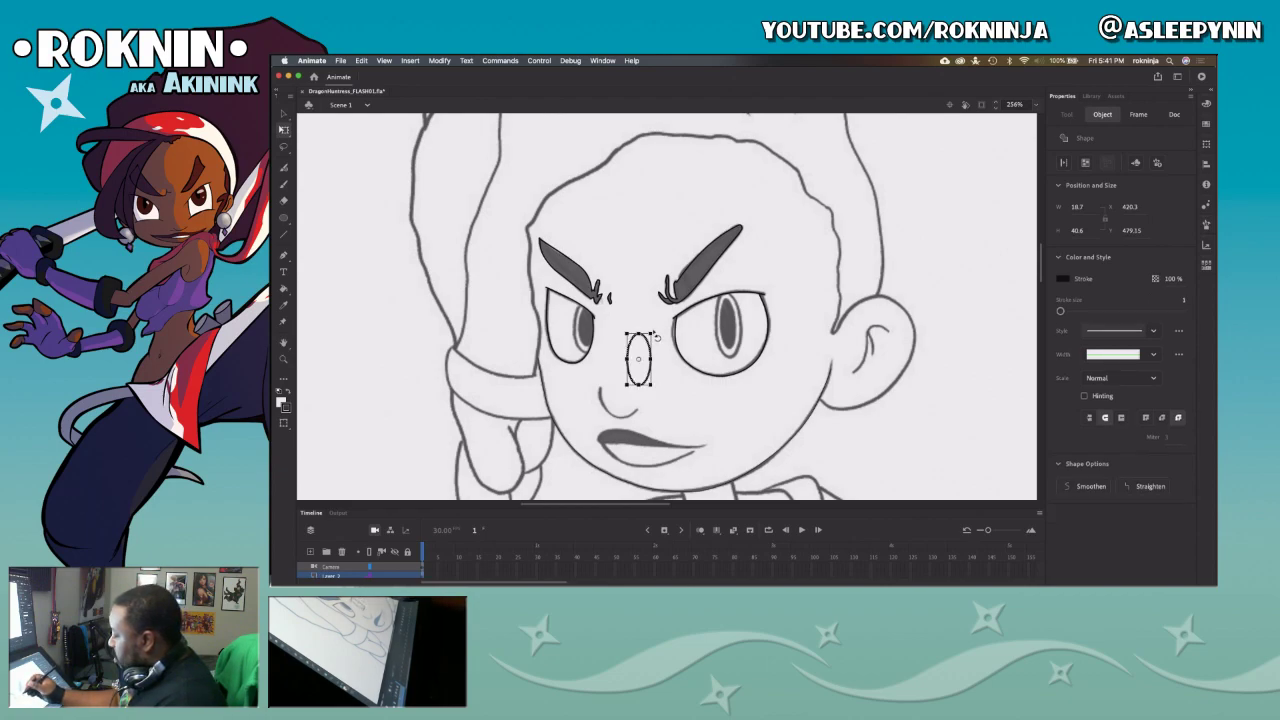
# Step: Adjust the oval with Free Transform and move it from the nose bridge onto the iris of the eye nearest the raised hand
pyautogui.moveTo(657, 332); pyautogui.dragTo(657, 346)
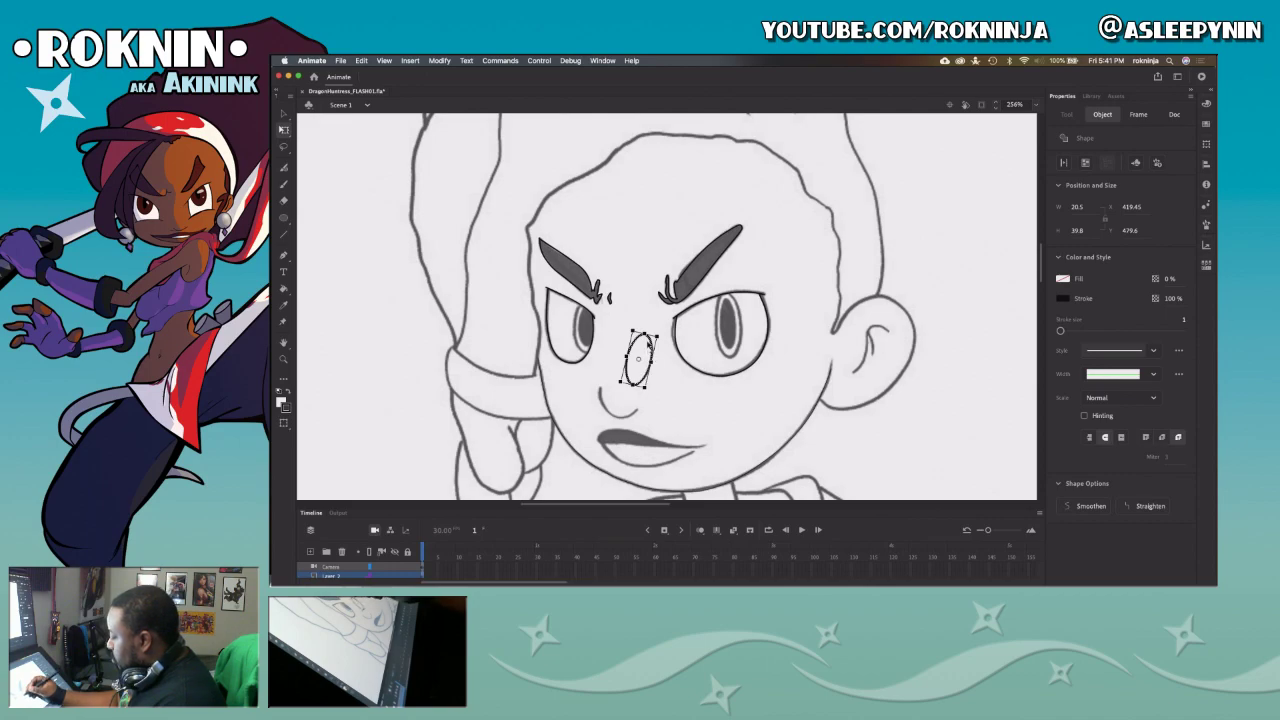
pyautogui.moveTo(652, 348); pyautogui.dragTo(606, 310)
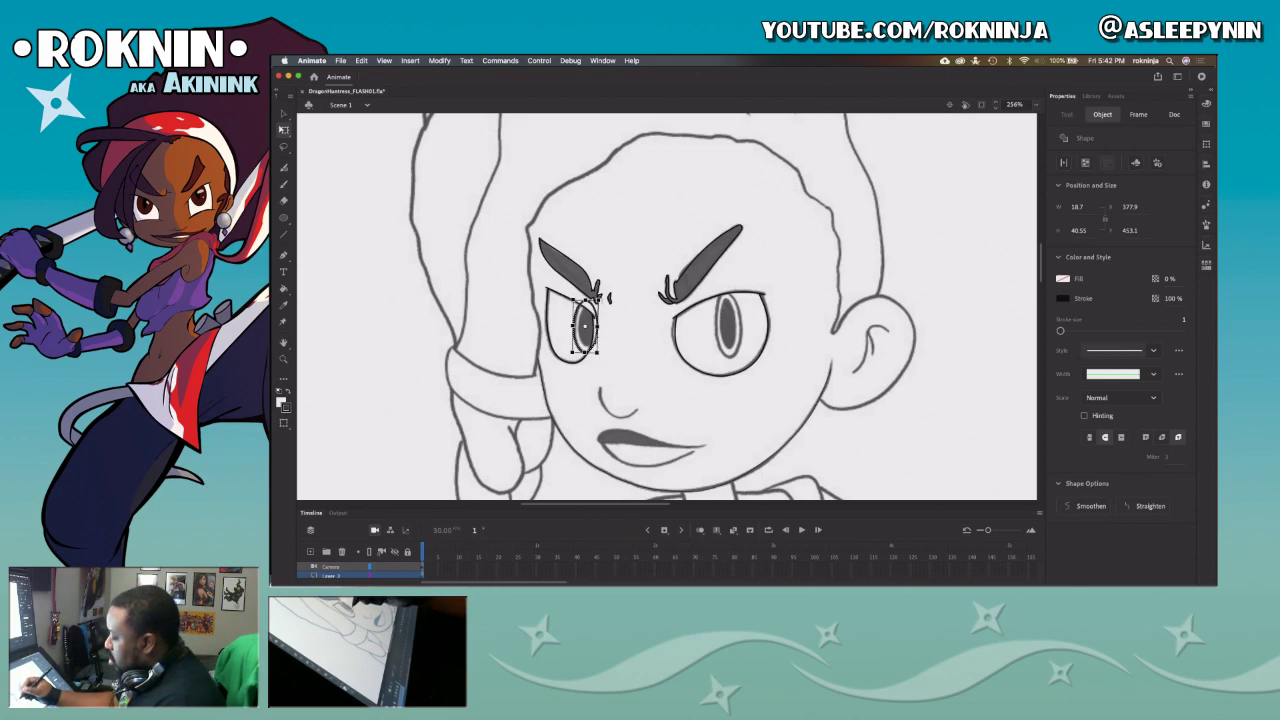
pyautogui.moveTo(598, 354); pyautogui.dragTo(603, 351)
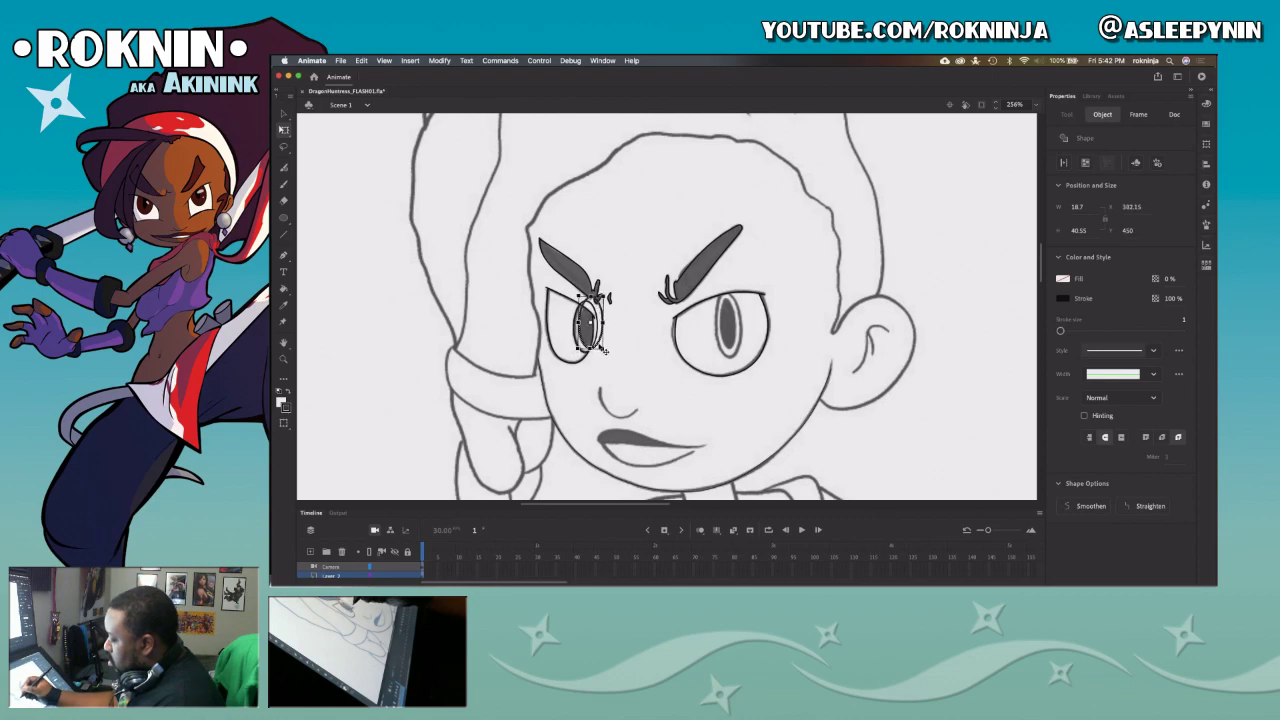
pyautogui.press('v')
pyautogui.click(604, 318)
pyautogui.click(604, 327)
pyautogui.click(609, 333)
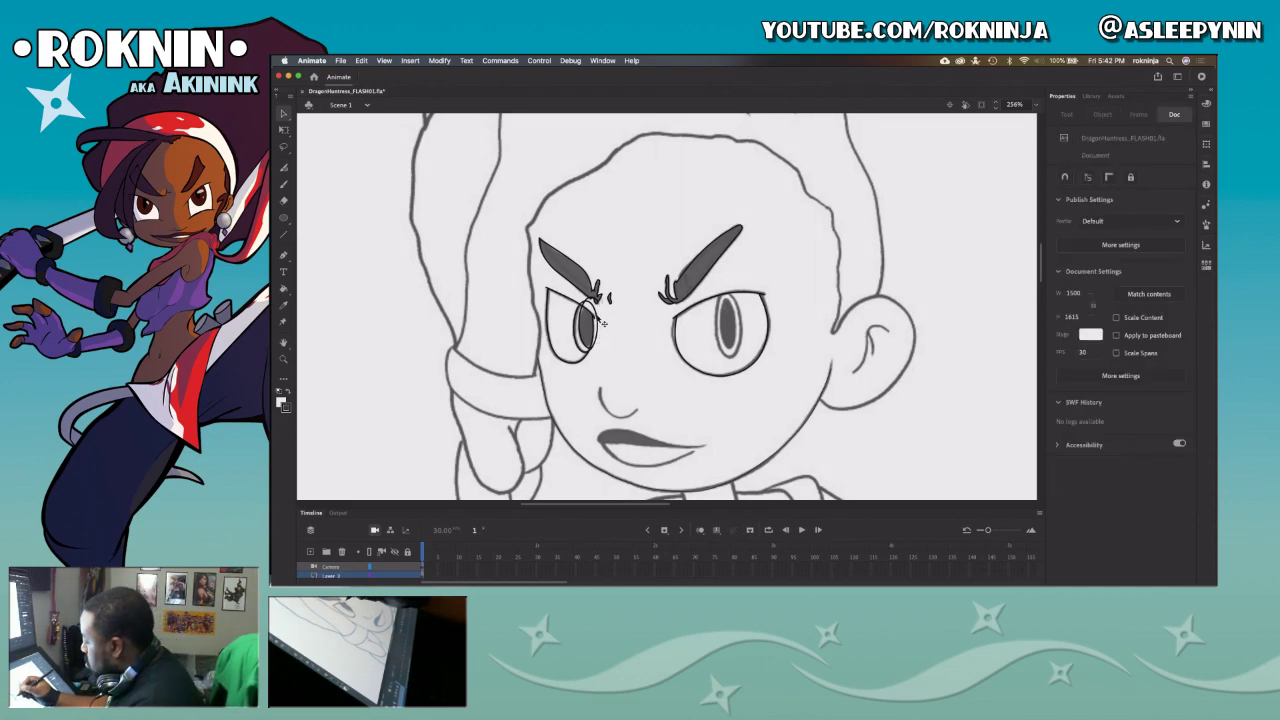
# Step: Delete the segments of the iris oval that stick out past the outline of the eye nearest the raised hand
pyautogui.click(586, 303)
pyautogui.press('Delete')
pyautogui.click(593, 348)
pyautogui.click(596, 354)
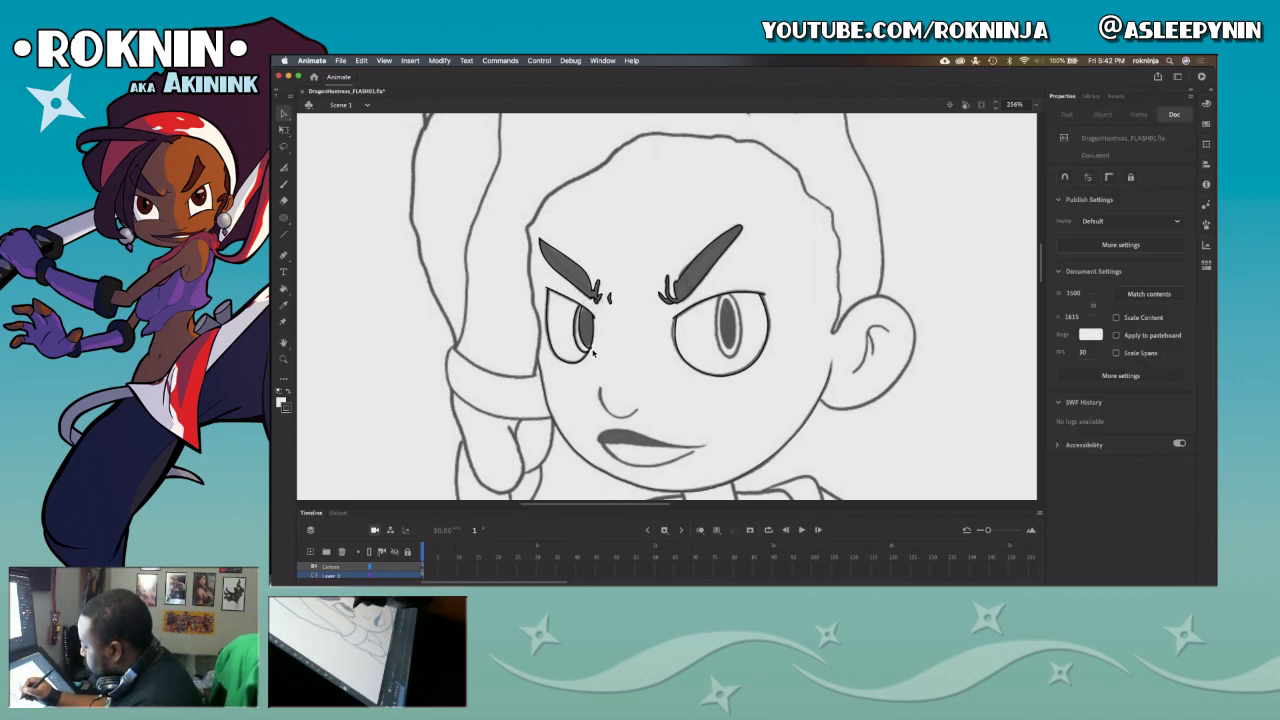
pyautogui.click(598, 300)
pyautogui.press('Delete')
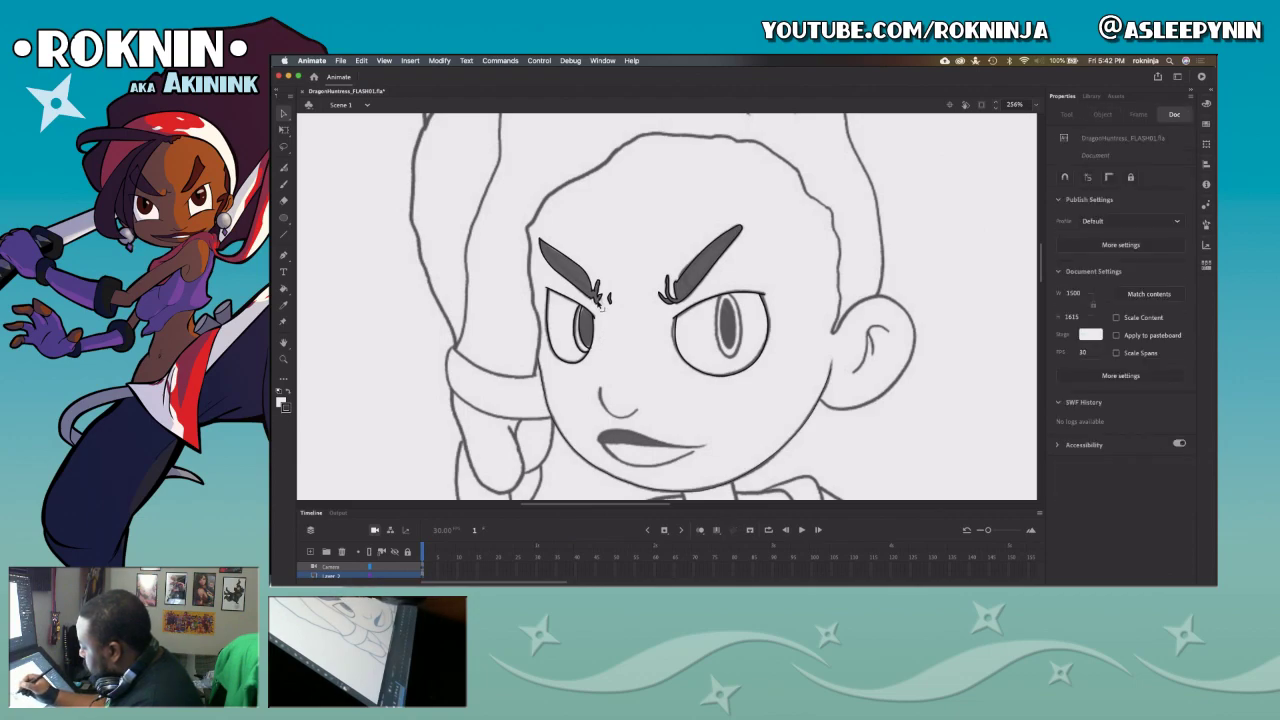
# Step: Paste a copy of the oval, move it onto the other eye's iris and scale it to about 21 wide and 51 high
pyautogui.press('super+v')
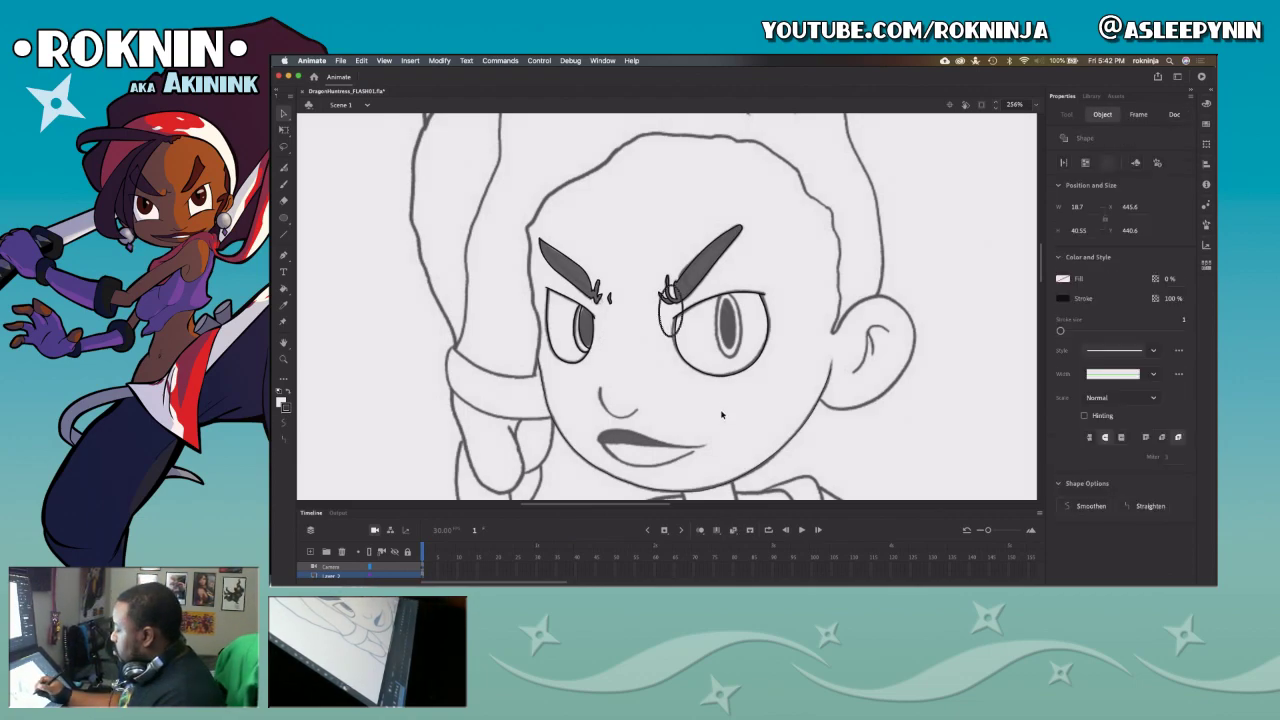
pyautogui.moveTo(686, 332); pyautogui.dragTo(743, 345)
pyautogui.press('q')
pyautogui.moveTo(741, 299); pyautogui.dragTo(743, 294)
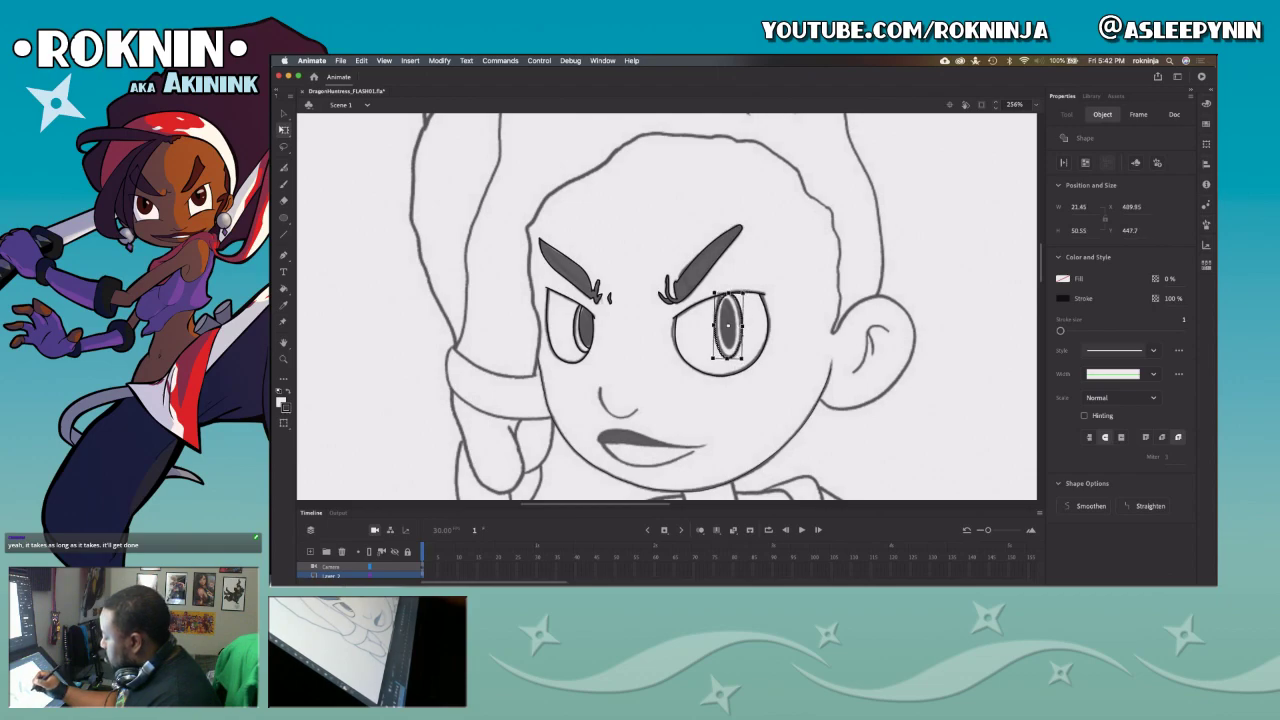
pyautogui.moveTo(742, 358); pyautogui.dragTo(740, 355)
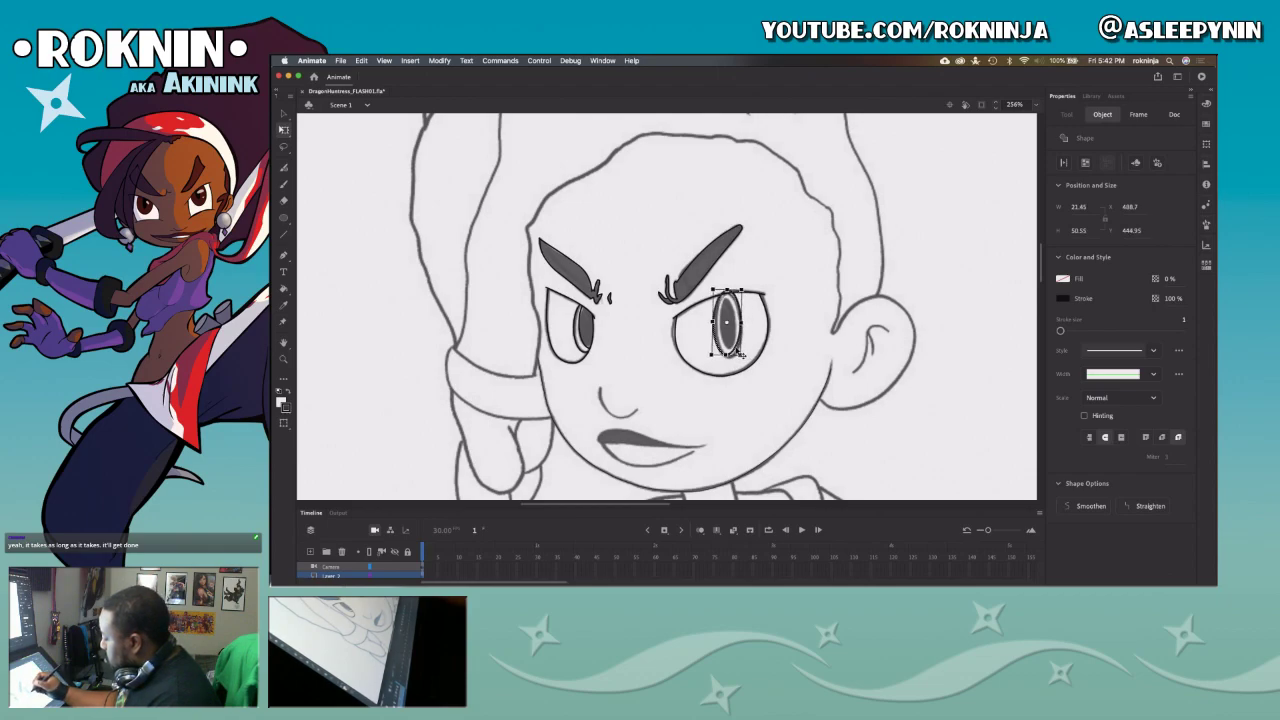
# Step: Fit another copy of the oval inside the larger iris as its pupil, narrowed to about 11 wide and 41 high
pyautogui.click(590, 332)
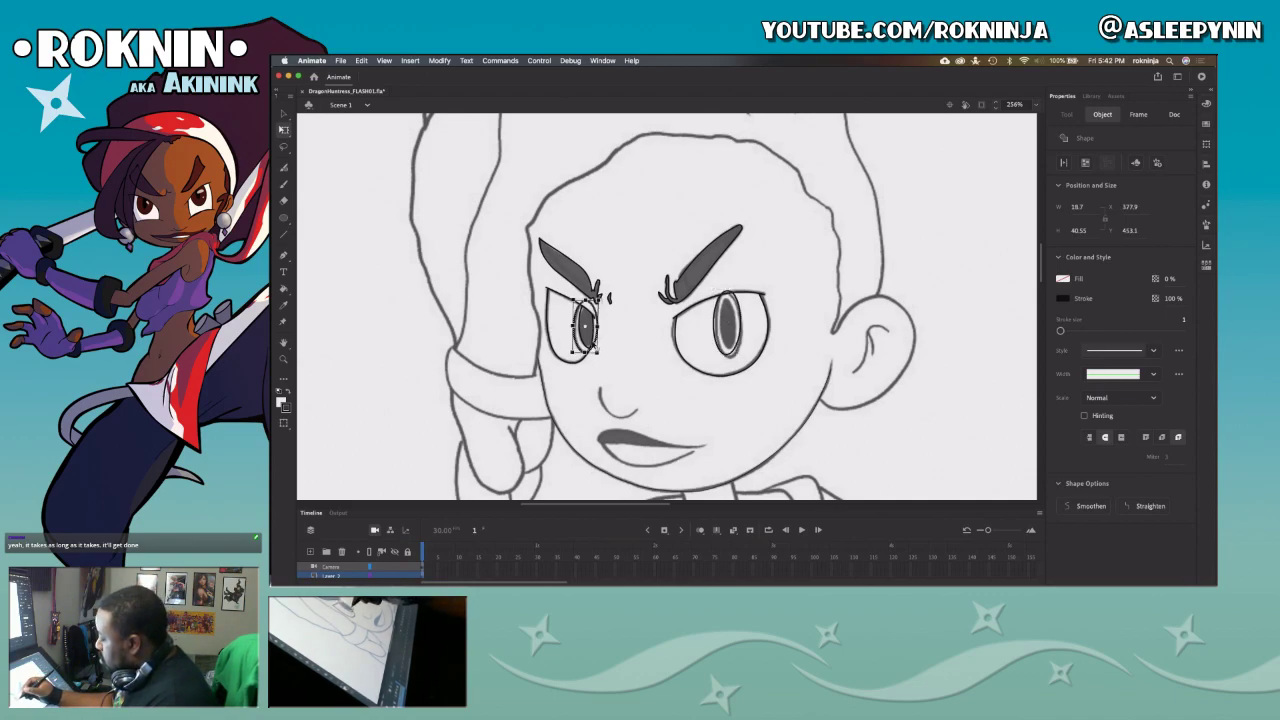
pyautogui.moveTo(598, 349); pyautogui.dragTo(735, 297)
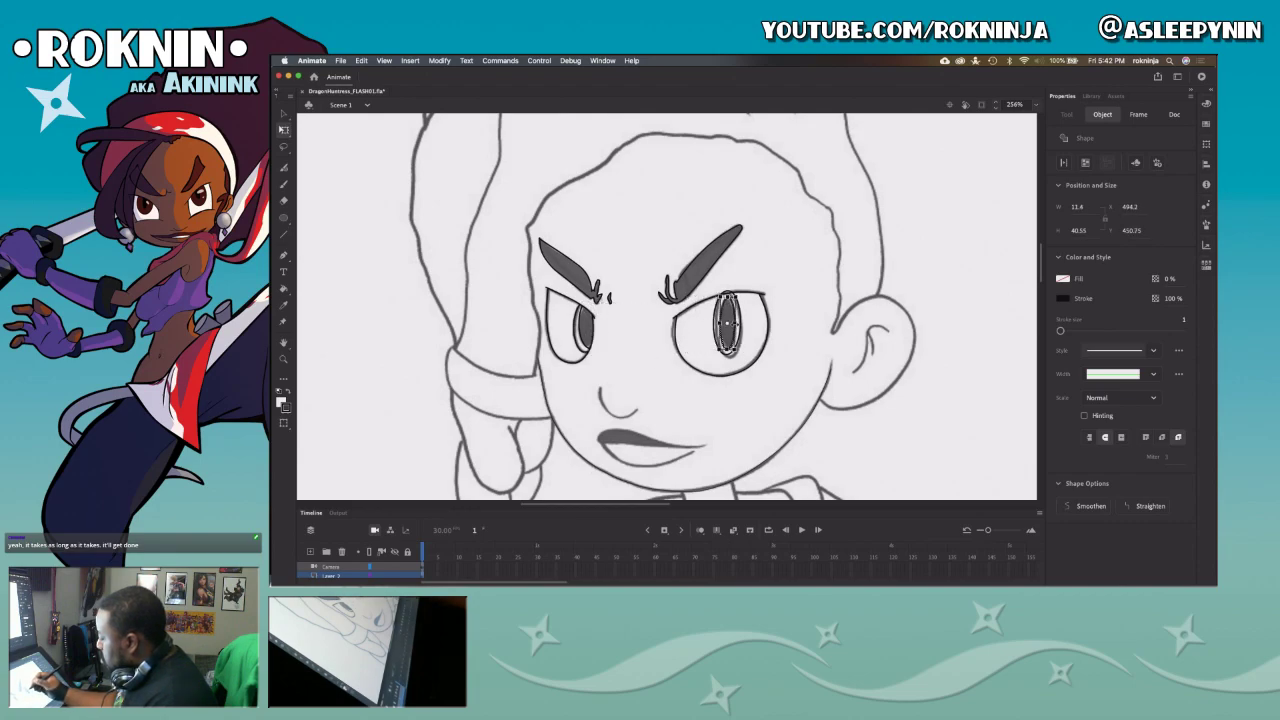
pyautogui.click(733, 290)
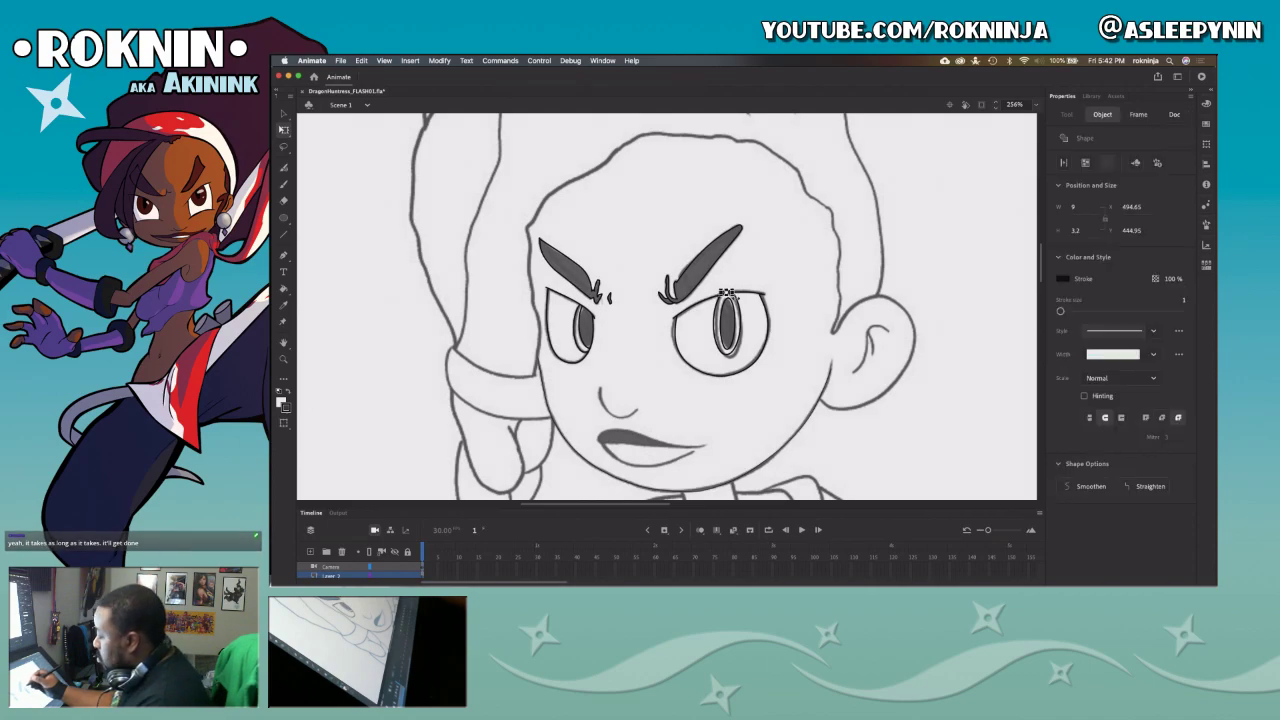
pyautogui.press('v')
pyautogui.click(731, 296)
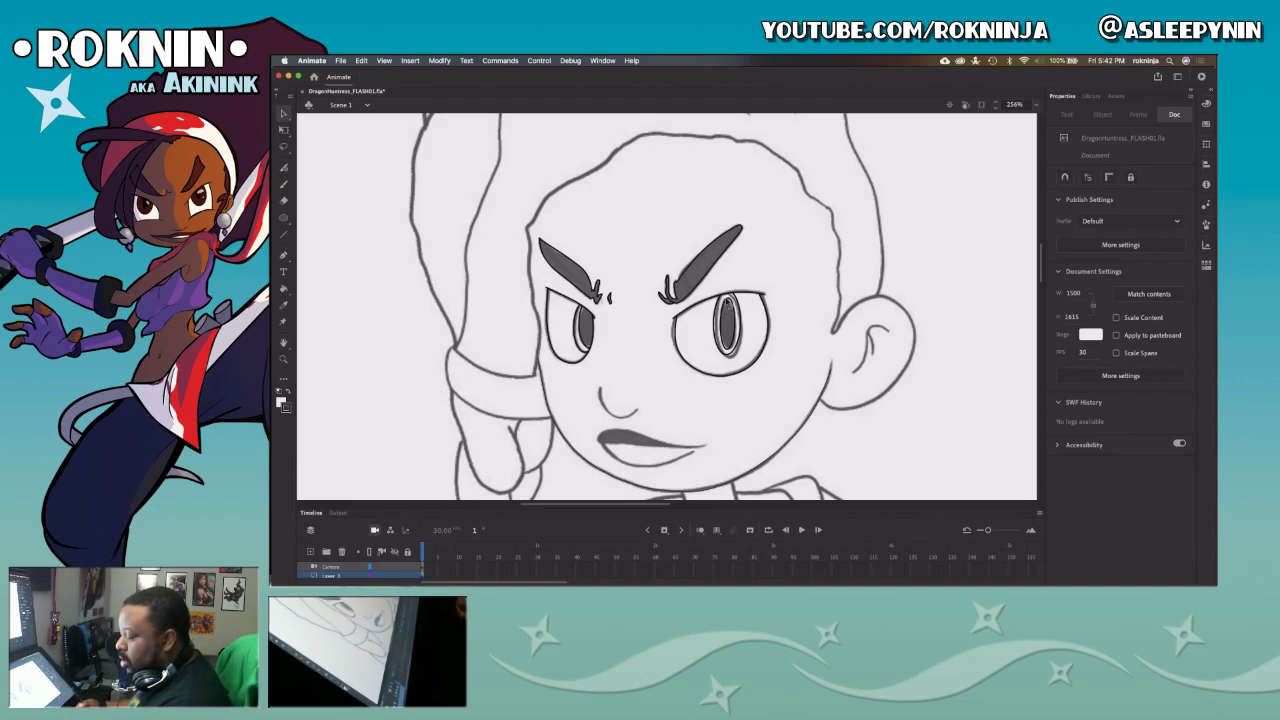
# Step: Swap the stroke and fill colors and fill both pupils and both eyebrows with black using the Paint Bucket
pyautogui.press('k')
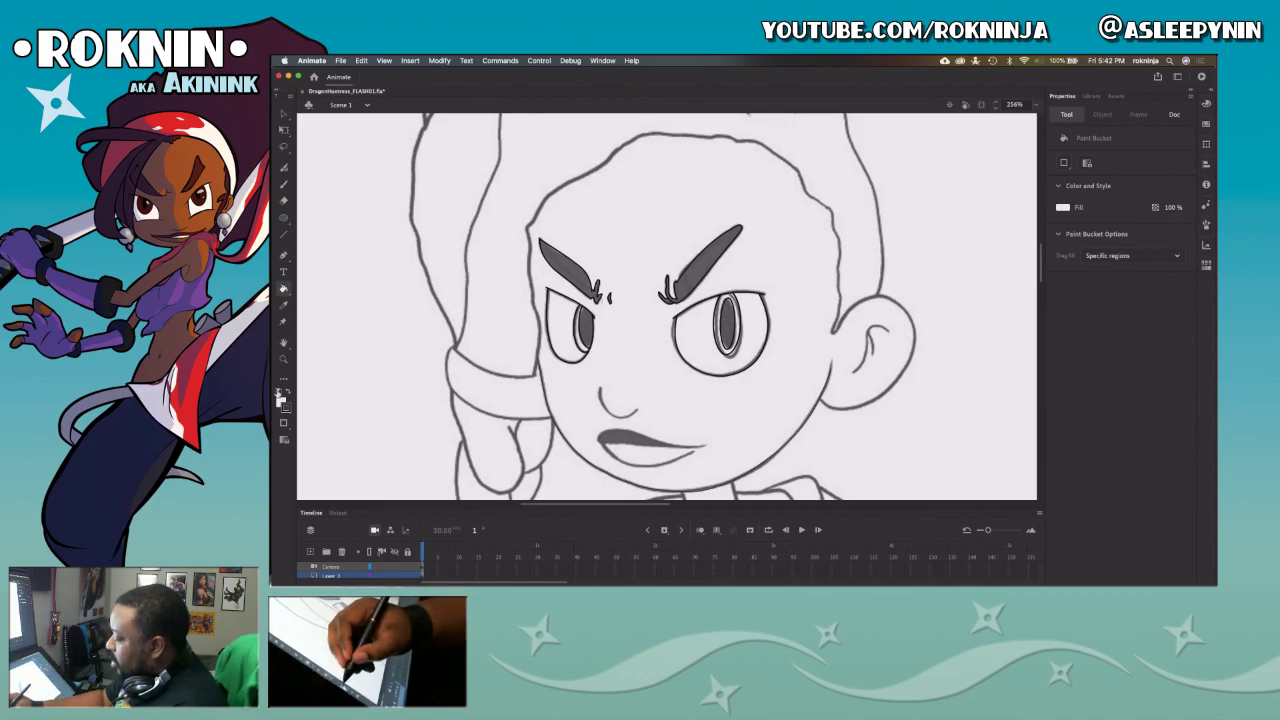
pyautogui.click(287, 393)
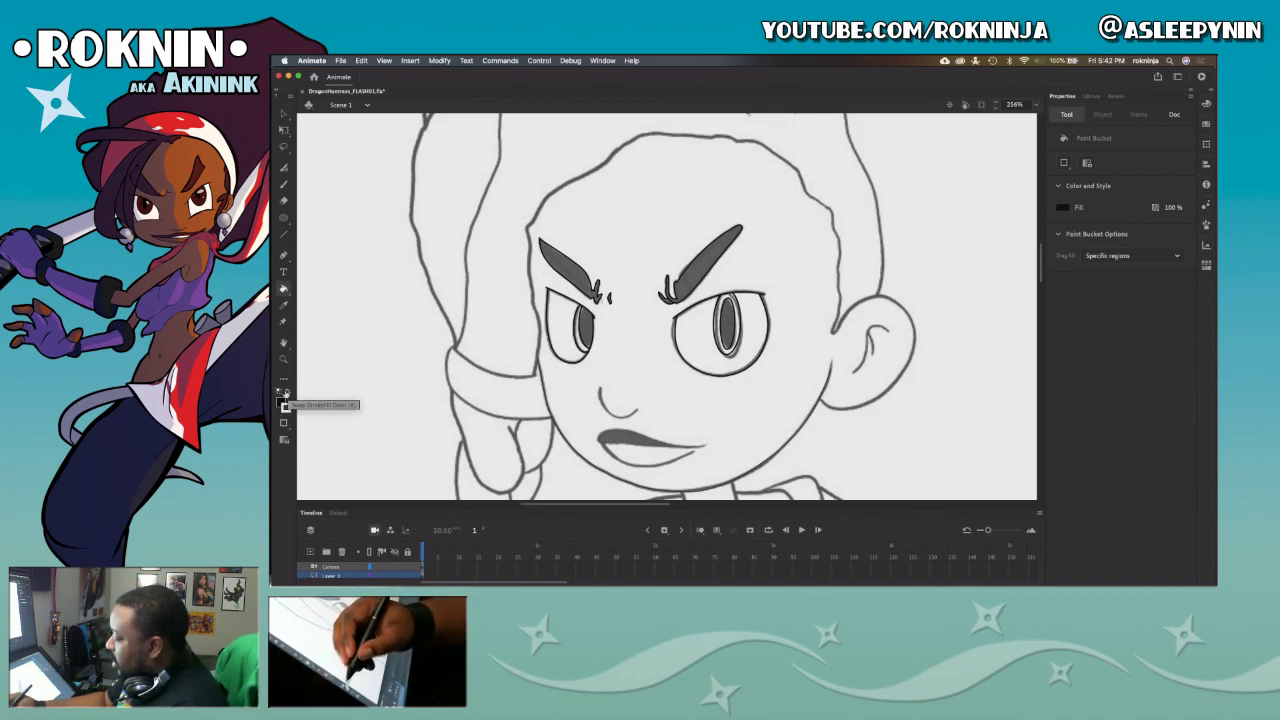
pyautogui.click(587, 325)
pyautogui.click(724, 313)
pyautogui.click(688, 282)
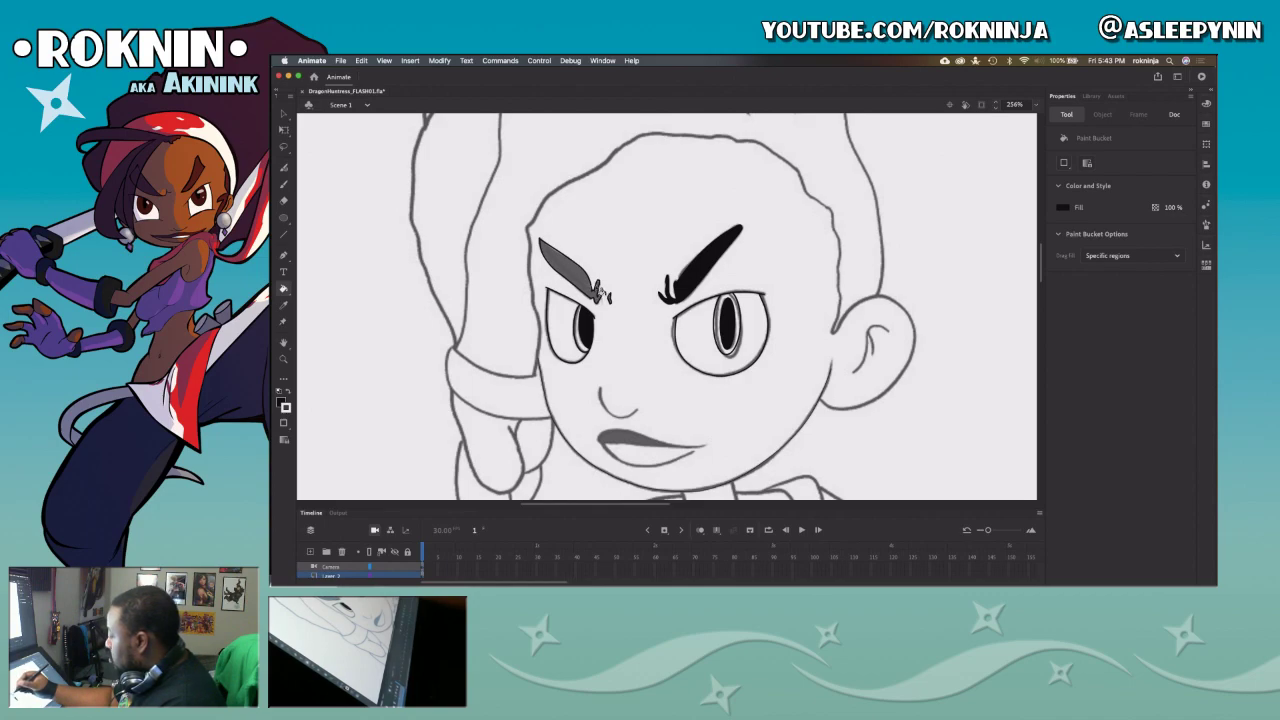
pyautogui.click(594, 287)
# Step: Reshape the outline of the small crease mark between the eyebrows into a fuller curve and fill it with black
pyautogui.press('z')
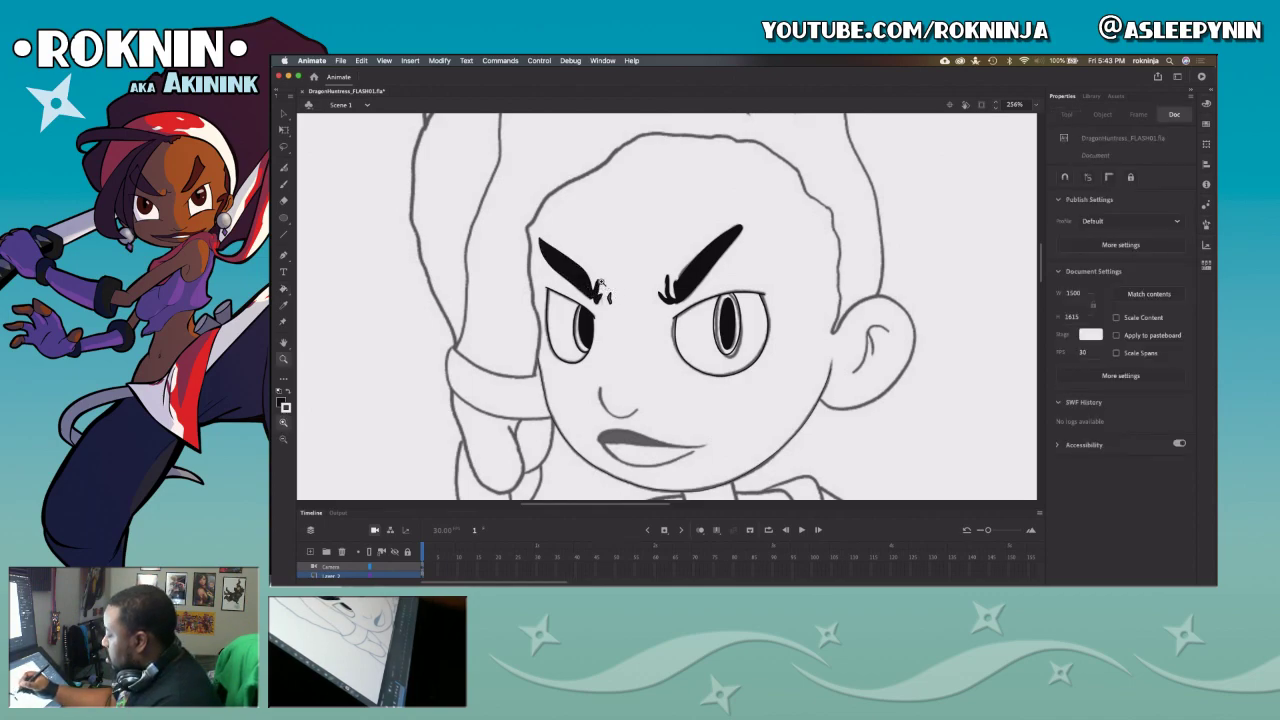
pyautogui.moveTo(599, 280); pyautogui.dragTo(620, 314)
pyautogui.press('v')
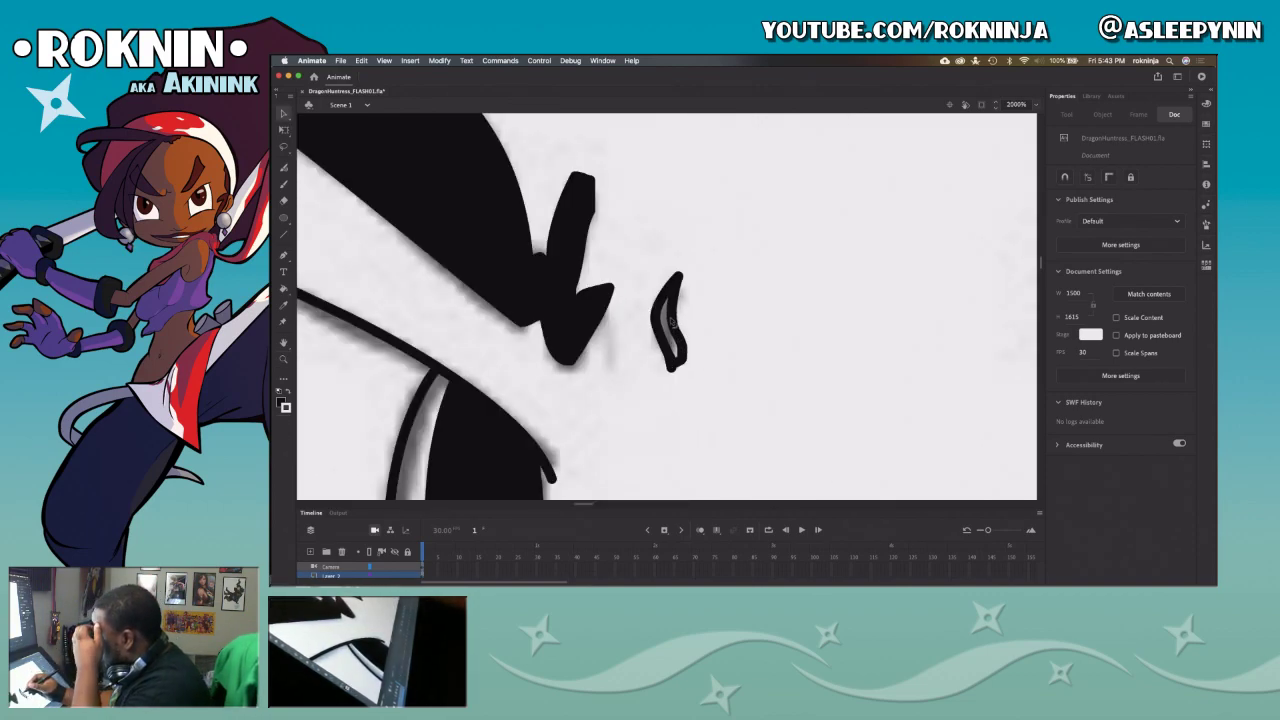
pyautogui.moveTo(679, 335); pyautogui.dragTo(684, 339)
pyautogui.moveTo(669, 288); pyautogui.dragTo(684, 268)
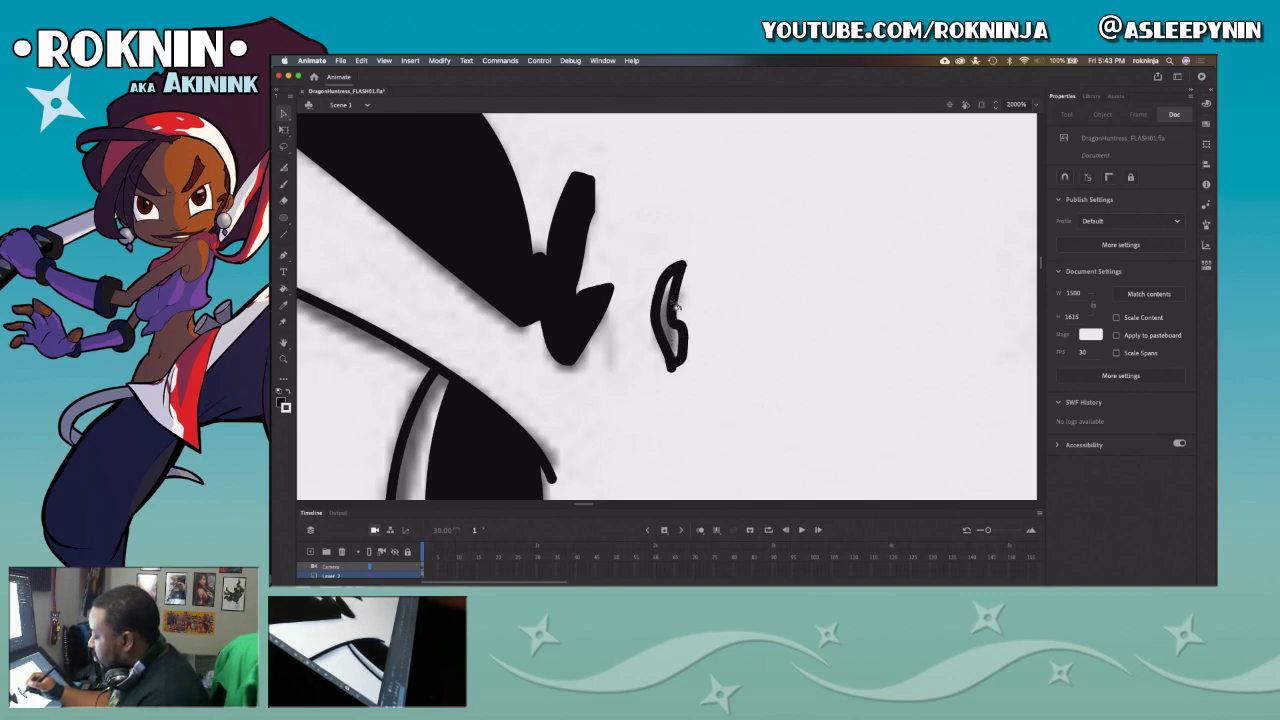
pyautogui.press('k')
pyautogui.click(672, 338)
# Step: Pull the short stroke at the crease mark's lower tip downwards into a longer point
pyautogui.press('v')
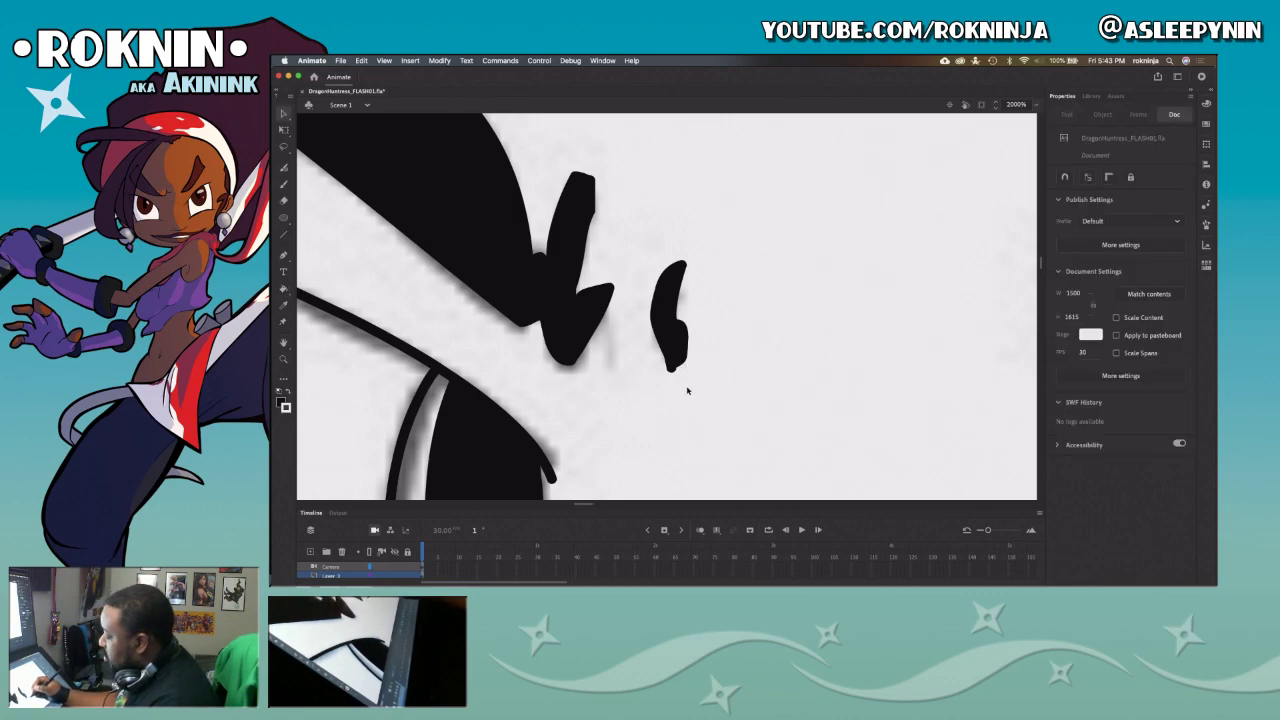
pyautogui.click(674, 370)
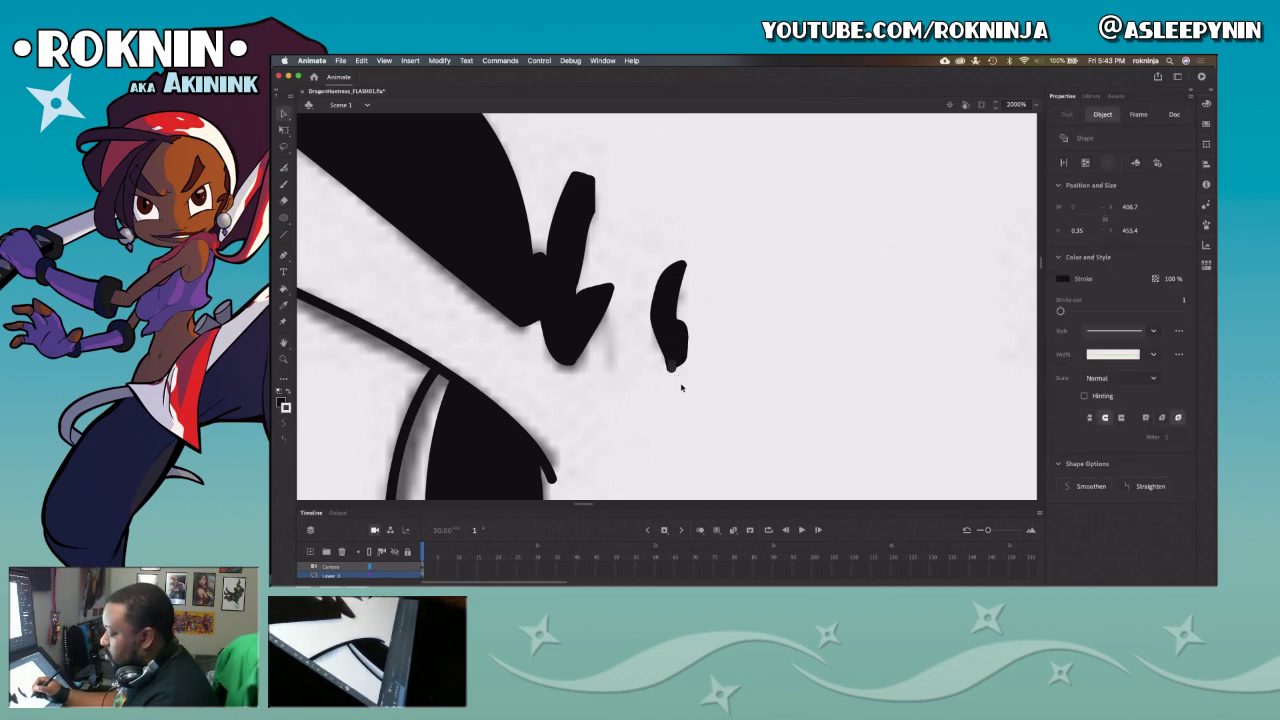
pyautogui.click(684, 404)
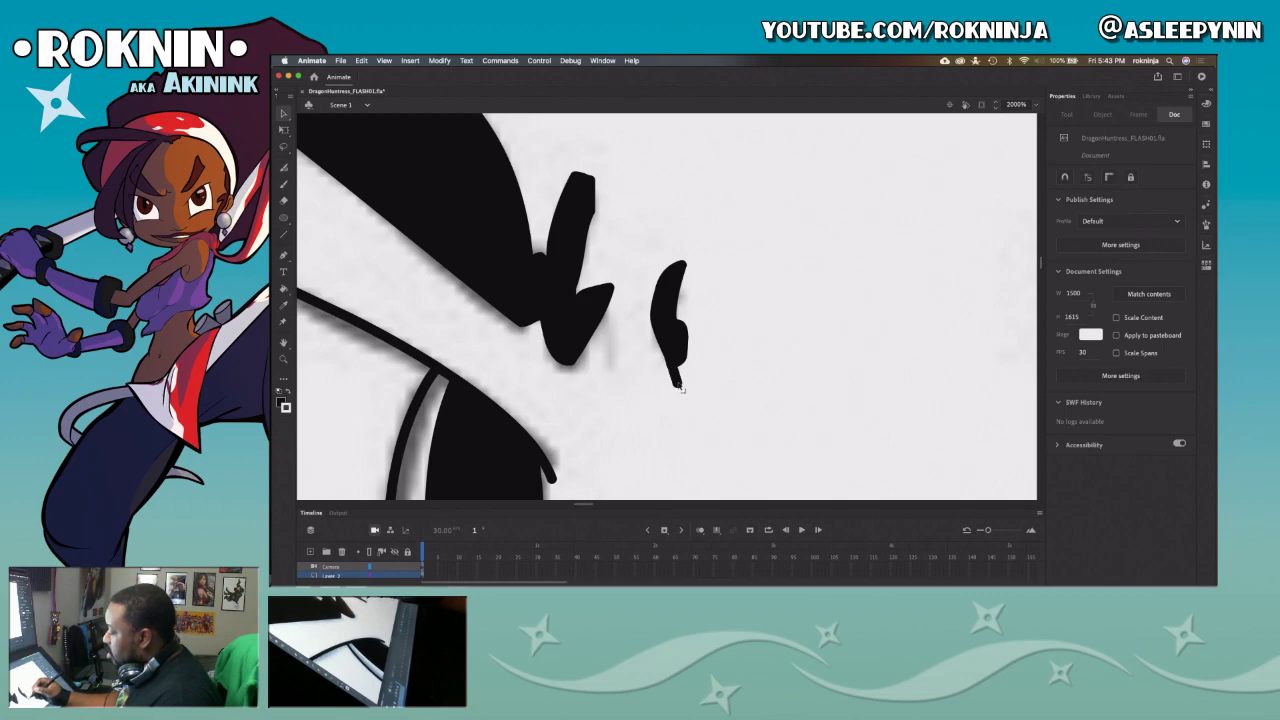
pyautogui.click(673, 372)
pyautogui.press('z')
pyautogui.keyDown('alt'); pyautogui.click(687, 380); pyautogui.keyUp('alt')
pyautogui.keyDown('alt'); pyautogui.click(690, 378); pyautogui.keyUp('alt')
pyautogui.keyDown('alt'); pyautogui.click(694, 384); pyautogui.keyUp('alt')
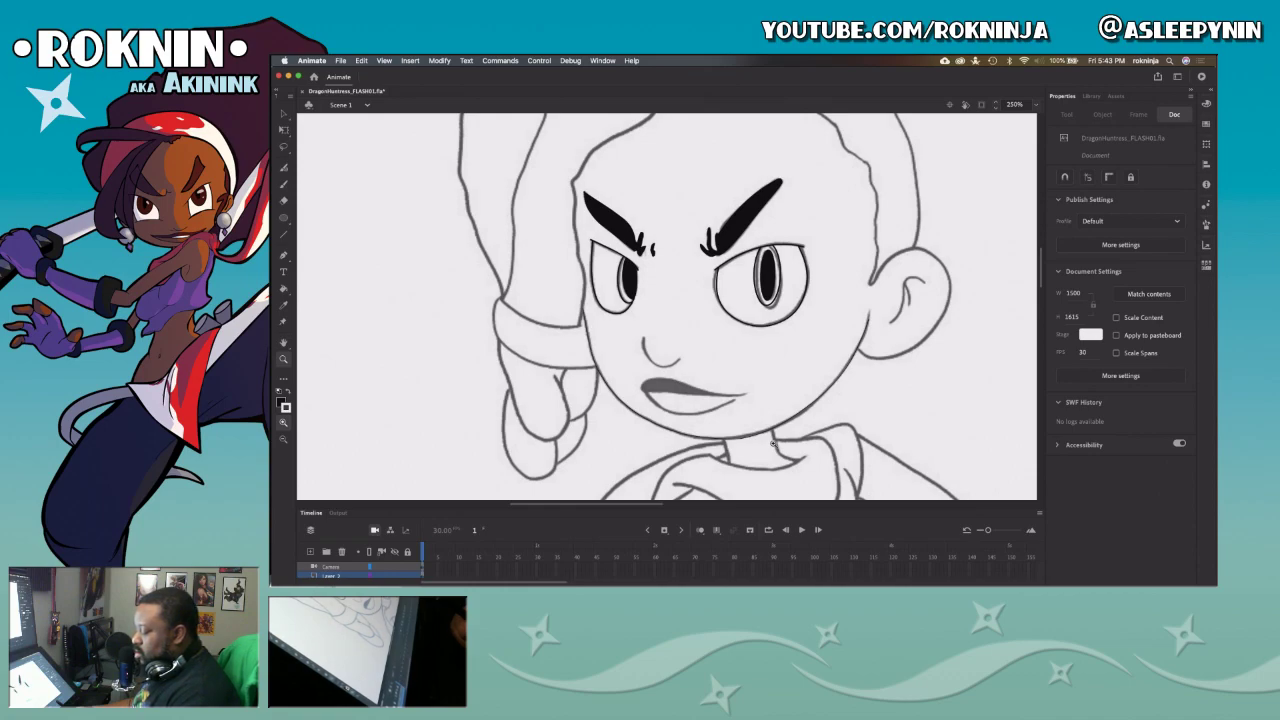
# Step: Try to trace the nose line as a curve with the Pen tool, and undo the curve
pyautogui.press('p')
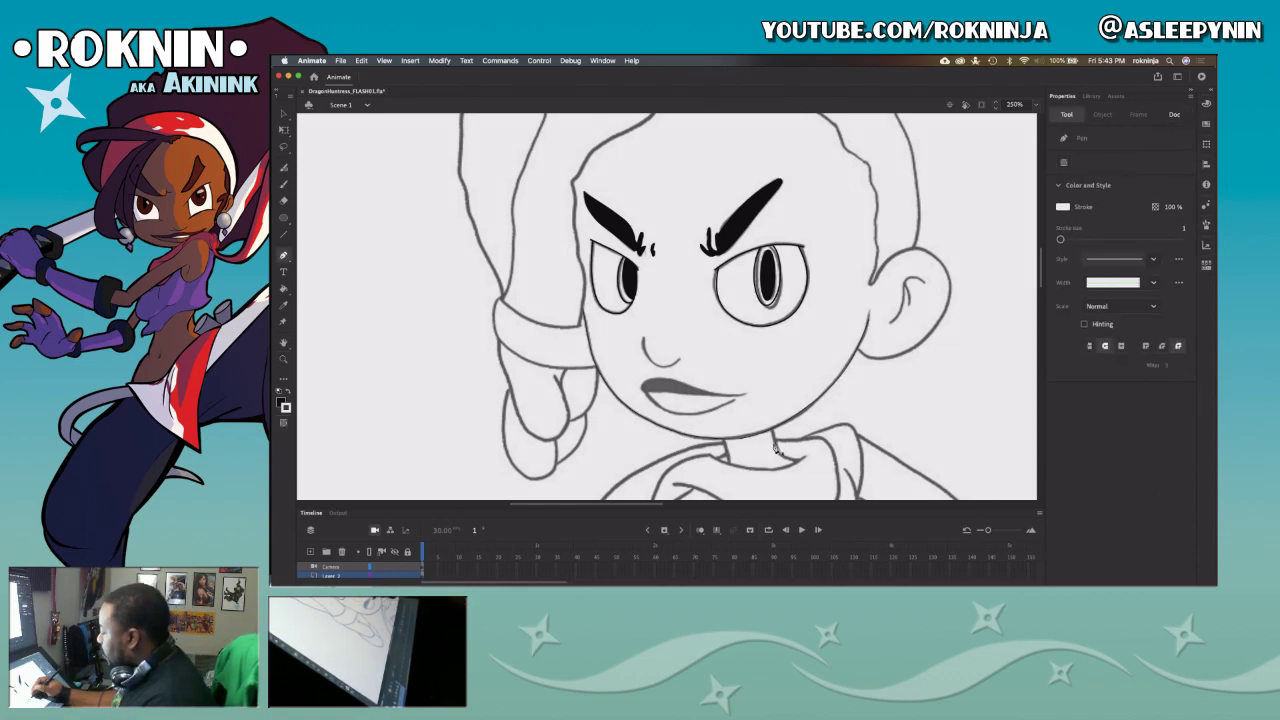
pyautogui.moveTo(644, 341)
pyautogui.mouseDown()
pyautogui.moveTo(681, 366)
pyautogui.moveTo(722, 348)
pyautogui.mouseUp()
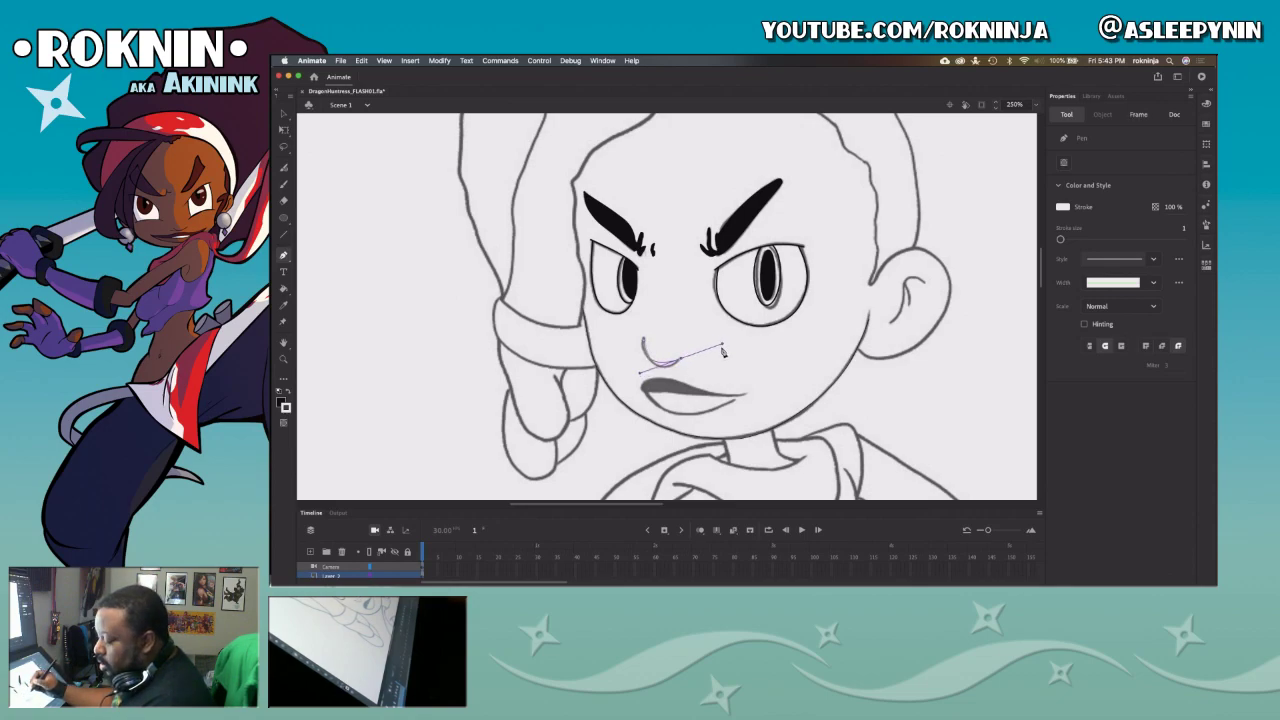
pyautogui.press('v')
pyautogui.press('super+z')
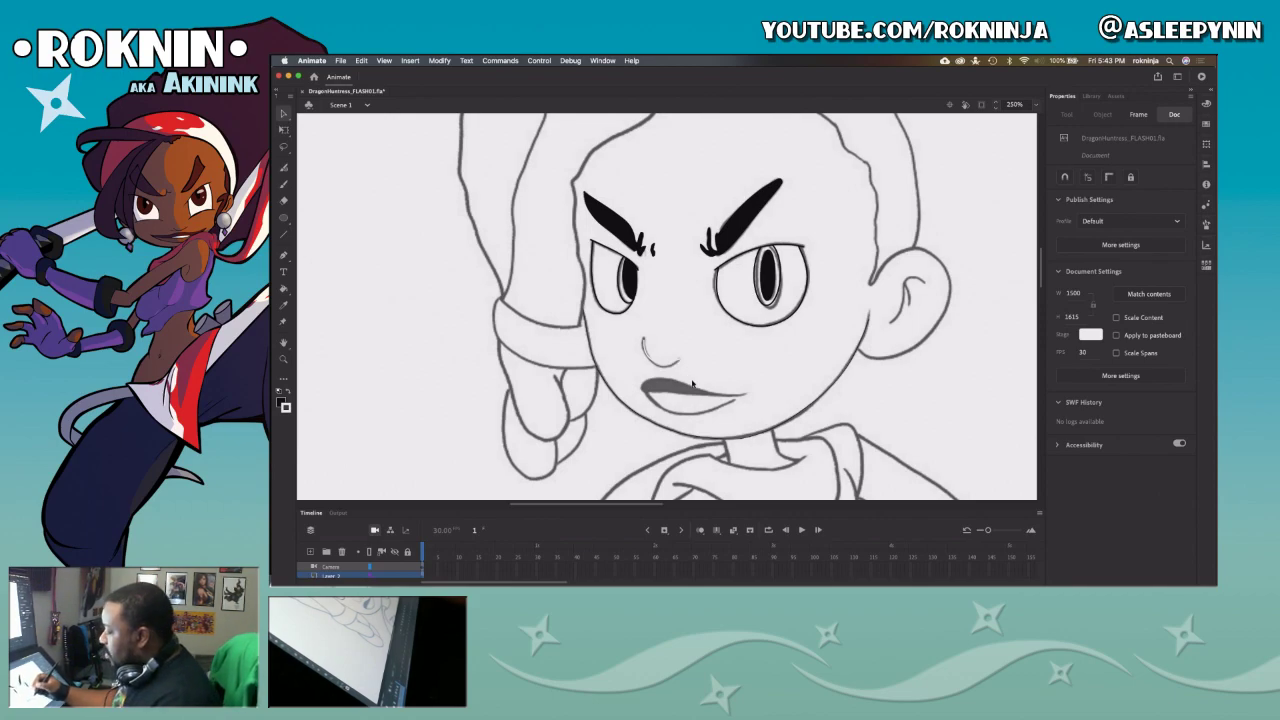
# Step: Swap the stroke and fill colors so that the Pen tool draws with a black stroke
pyautogui.click(288, 392)
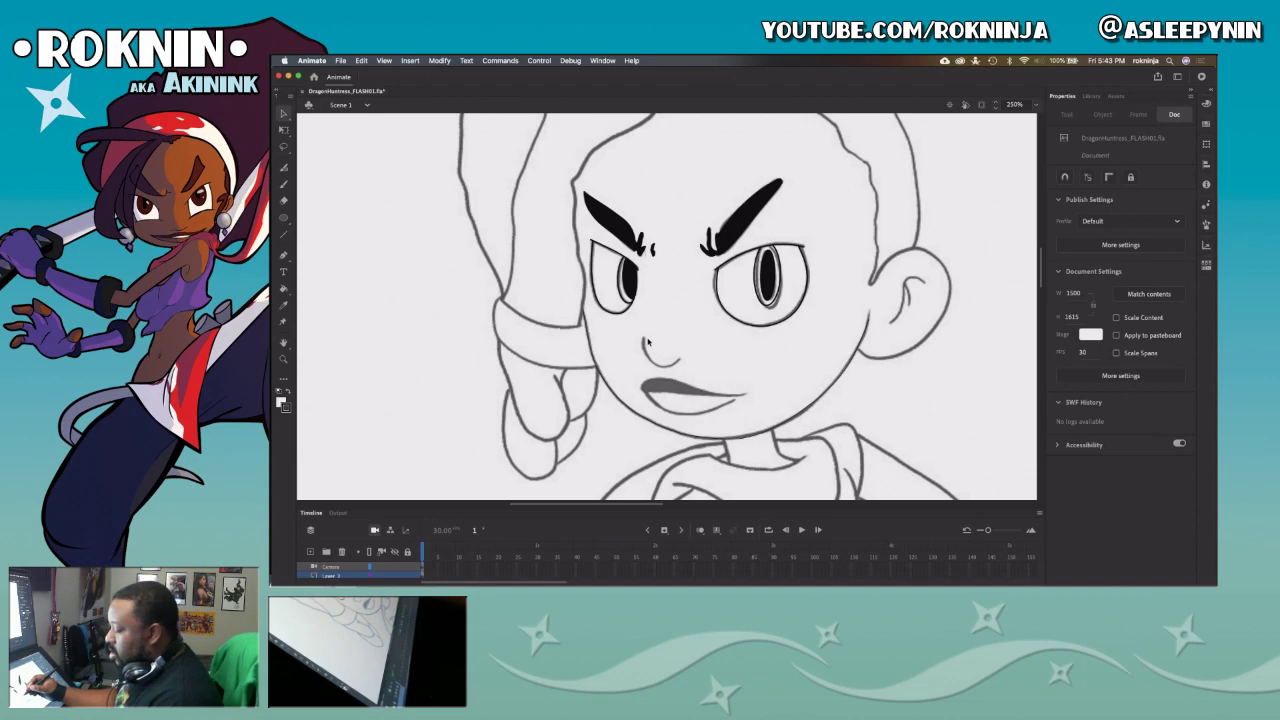
pyautogui.press('p')
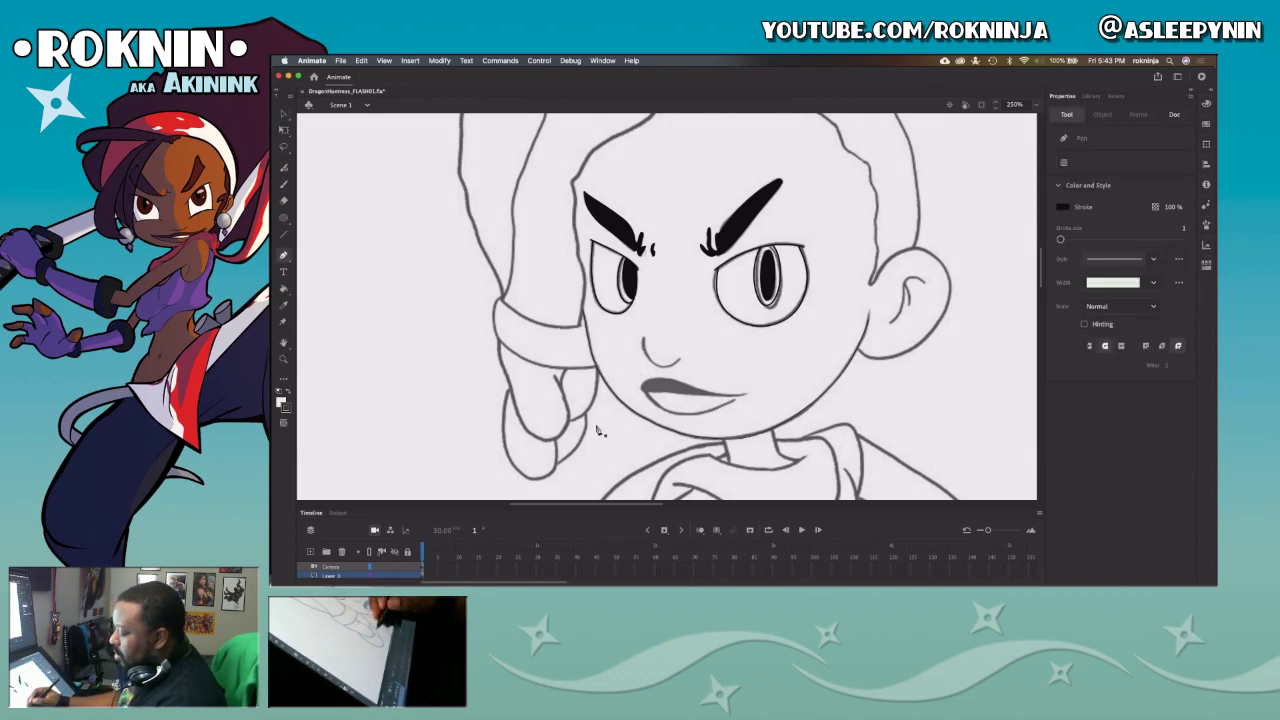
# Step: Switch to Safari, open youtube.com/user/rokninja and show the channel's list of uploaded videos
pyautogui.moveTo(372, 578)
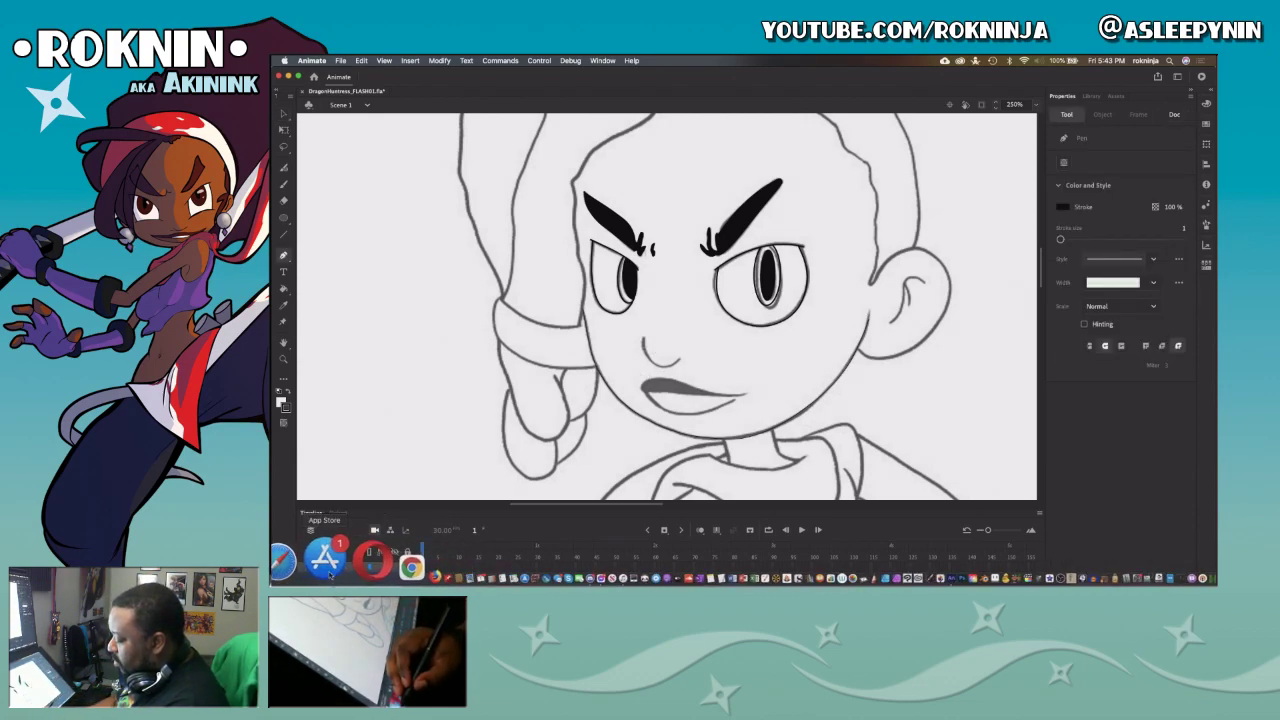
pyautogui.click(318, 562)
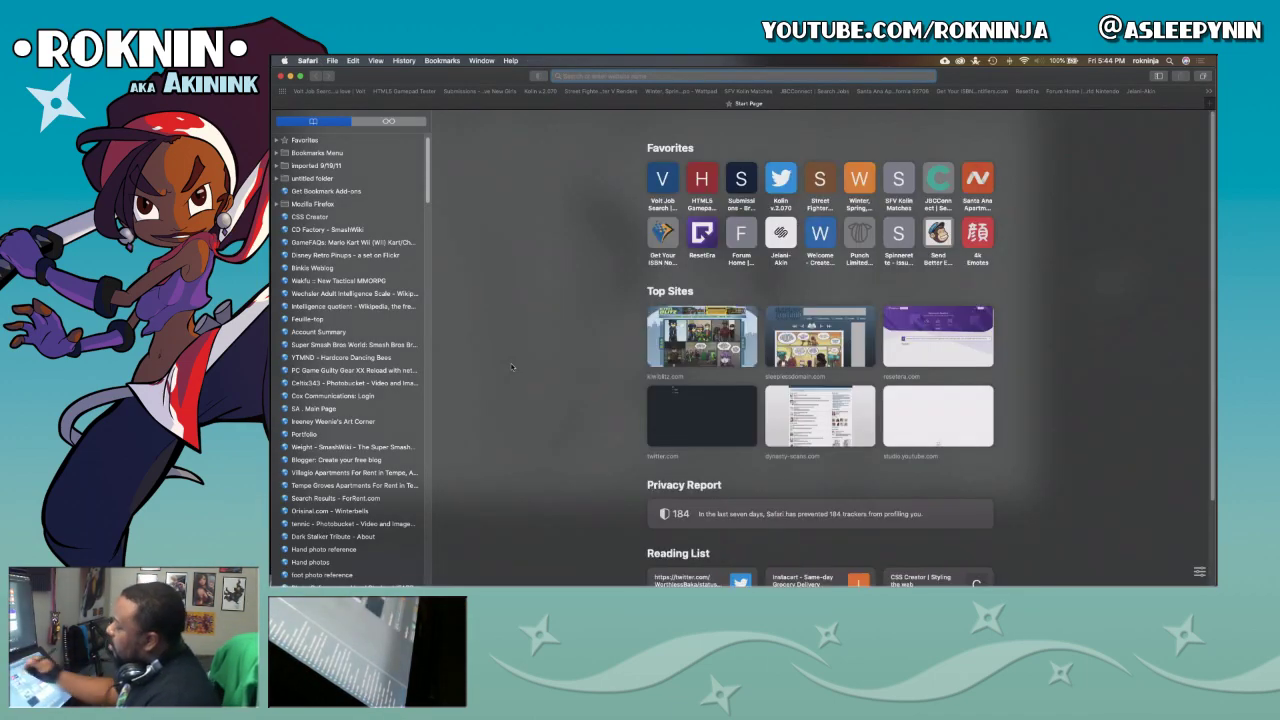
pyautogui.write('youtube.com/user/rokninja')
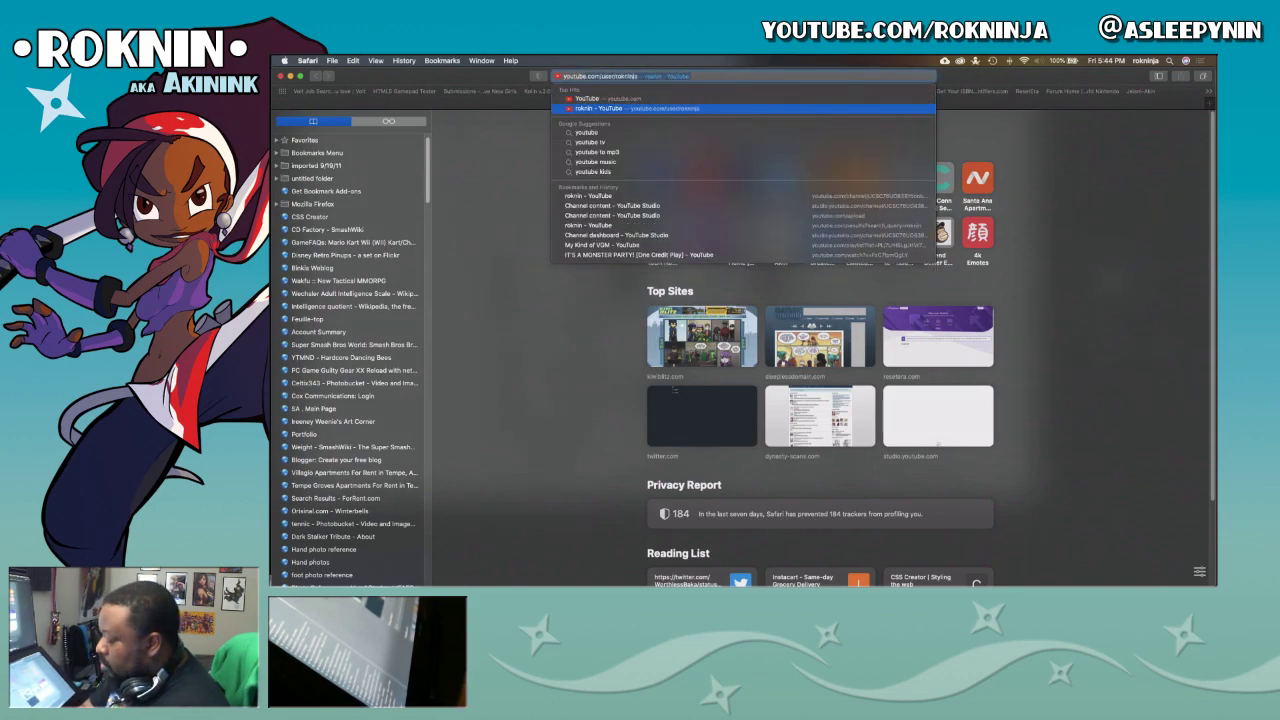
pyautogui.press('Return')
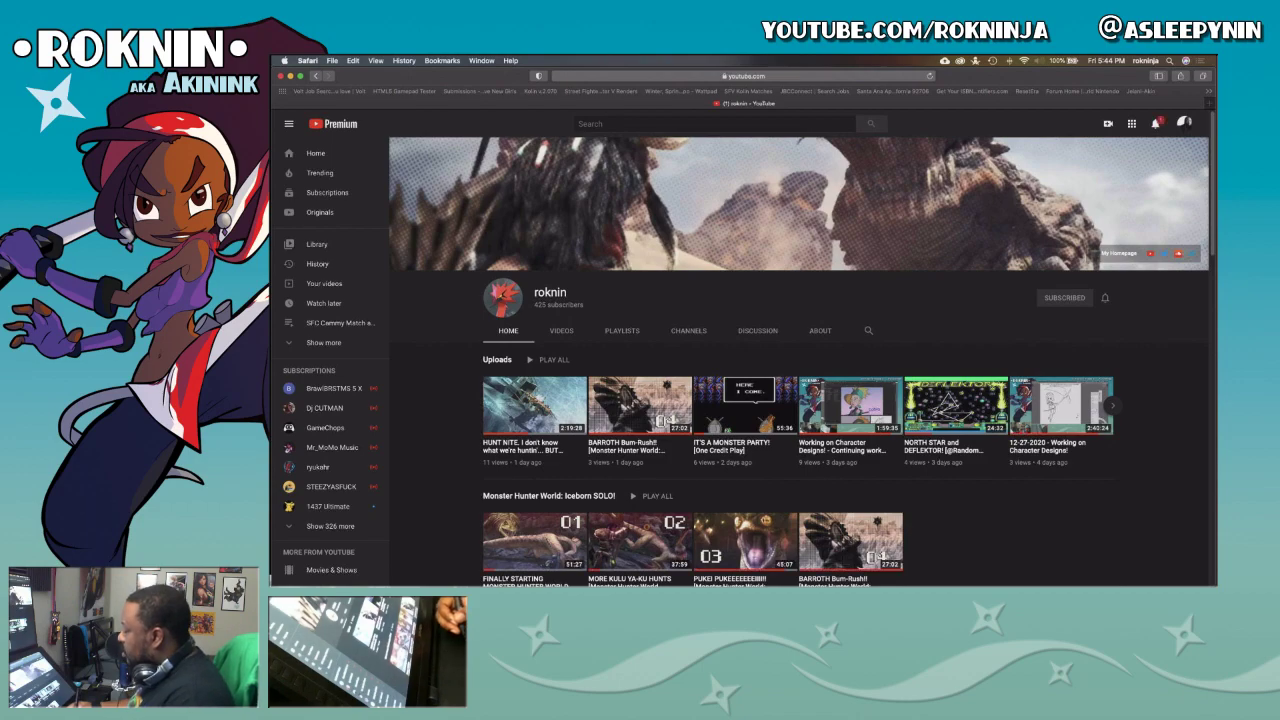
pyautogui.click(561, 331)
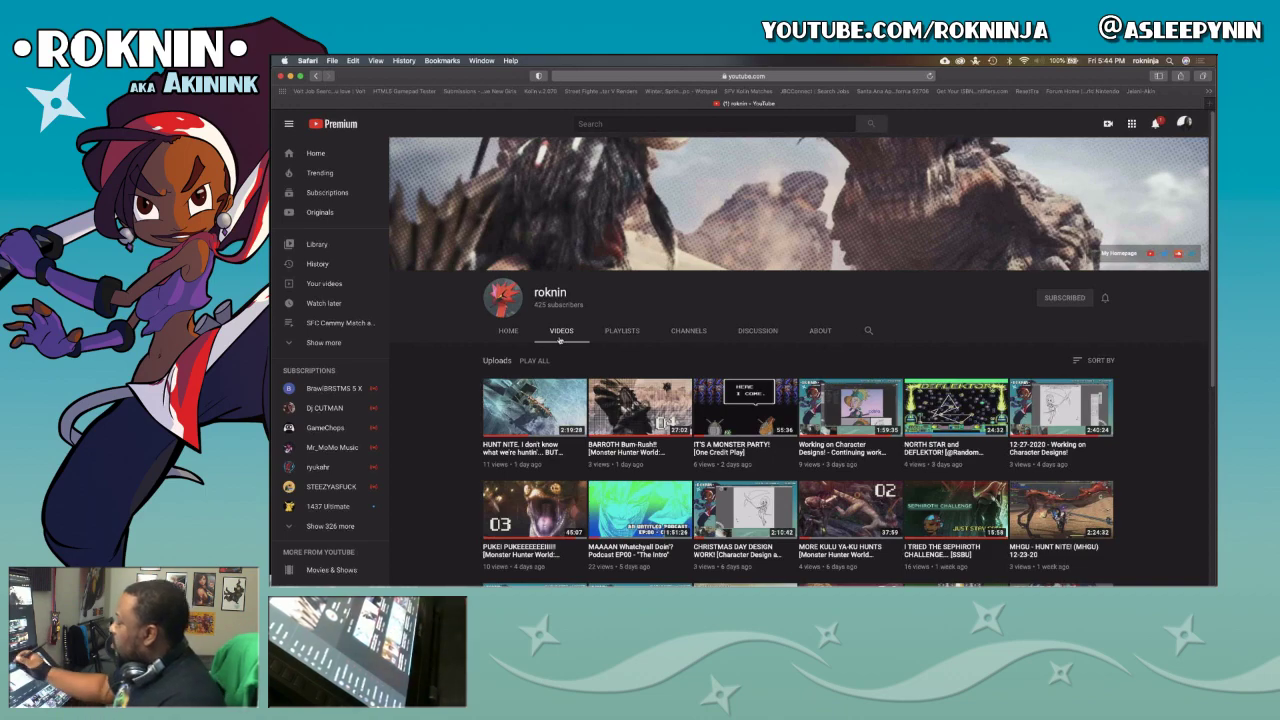
pyautogui.click(752, 122)
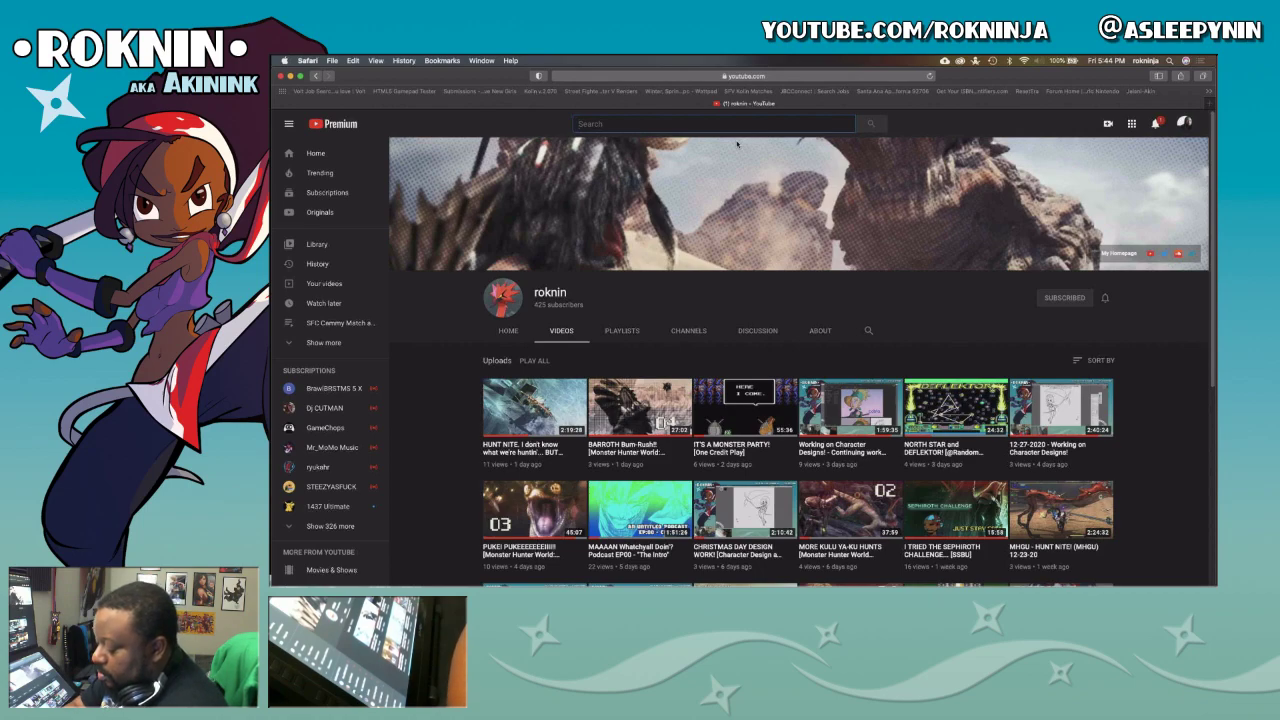
pyautogui.write('edge ost')
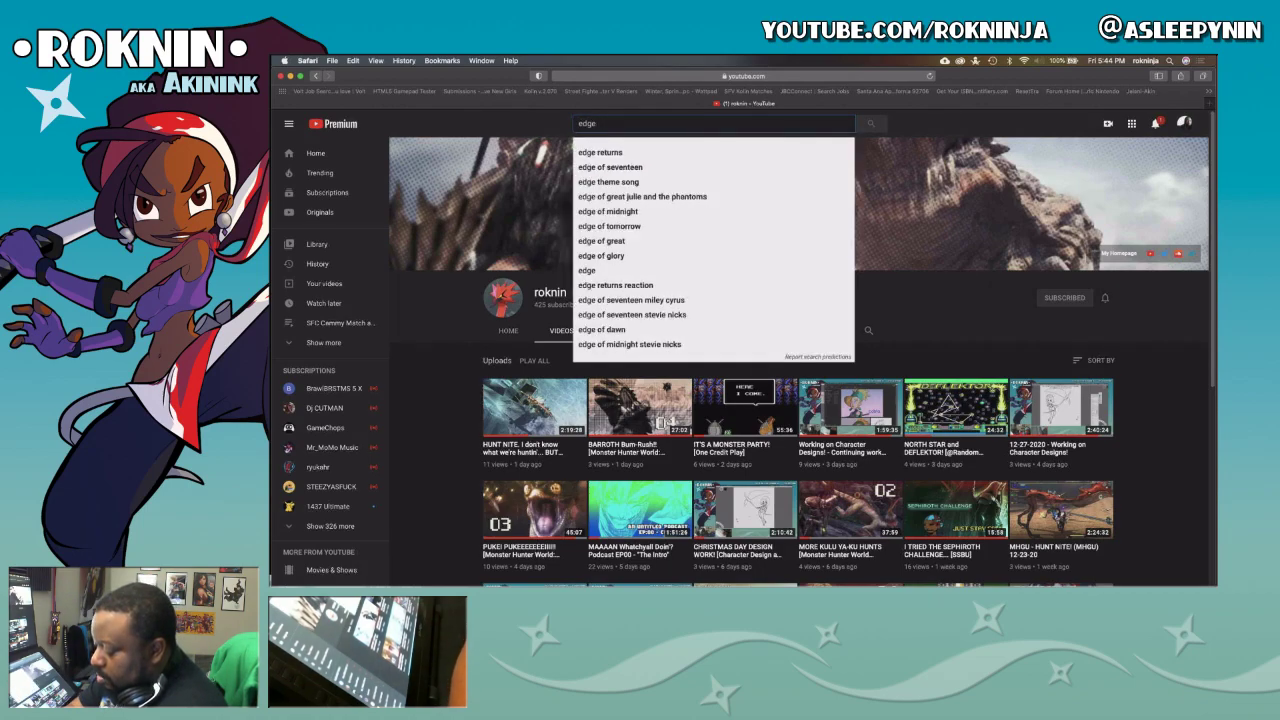
pyautogui.press('BackSpace')
pyautogui.press('BackSpace')
pyautogui.press('BackSpace')
pyautogui.press('BackSpace')
pyautogui.press('BackSpace')
pyautogui.press('BackSpace')
pyautogui.press('BackSpace')
pyautogui.press('BackSpace')
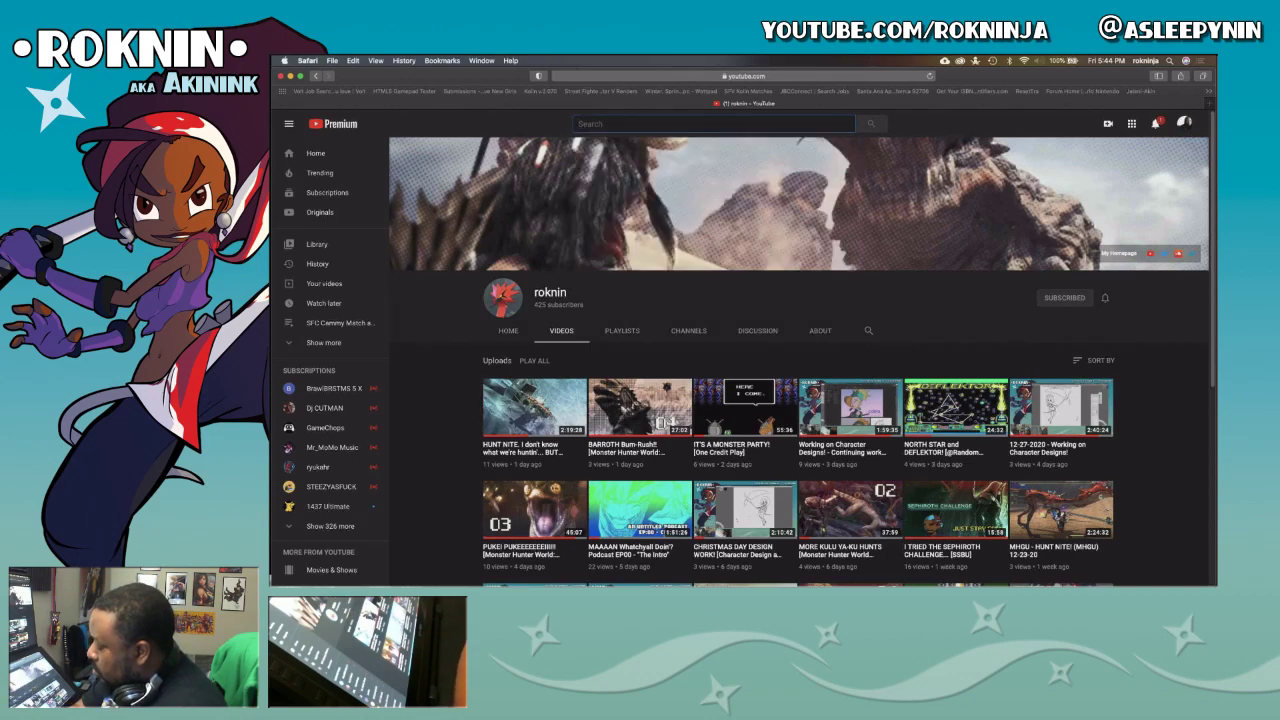
# Step: Open the My Kind of VGM playlist from the full playlist list, look at the Music app, and return to Safari
pyautogui.click(310, 345)
pyautogui.click(351, 345)
pyautogui.press('super+Tab')
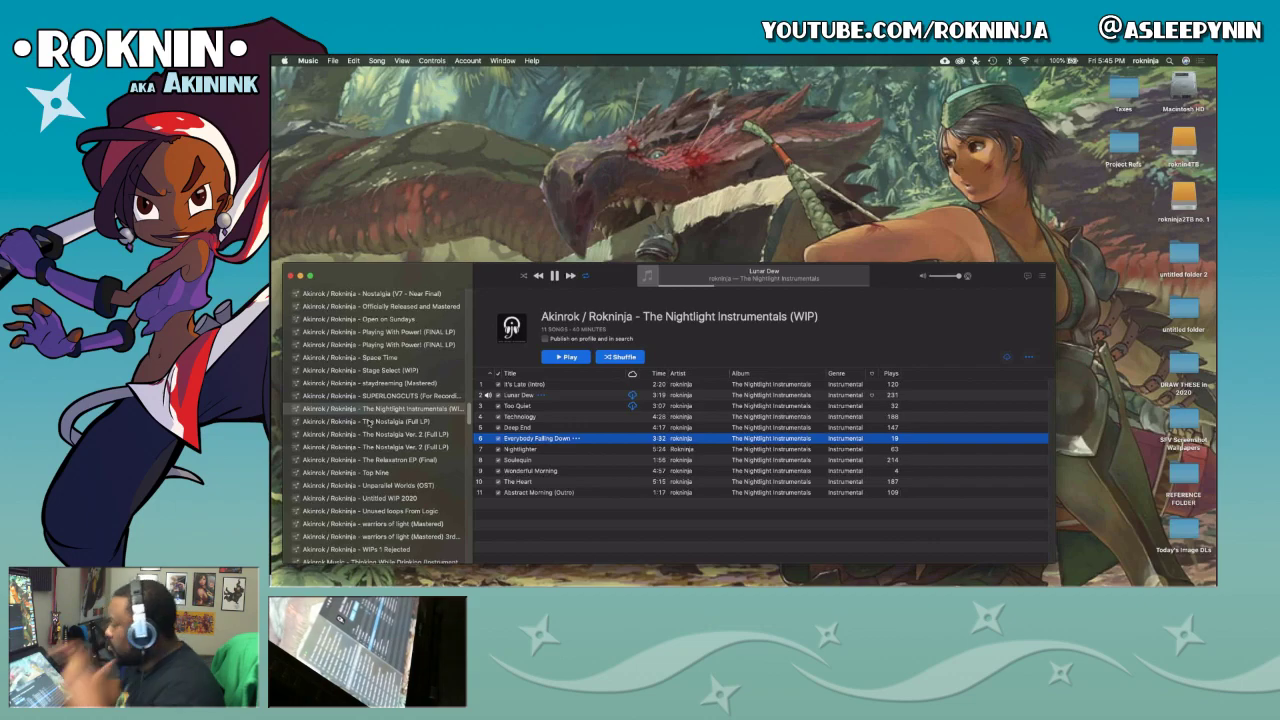
pyautogui.press('super+Tab')
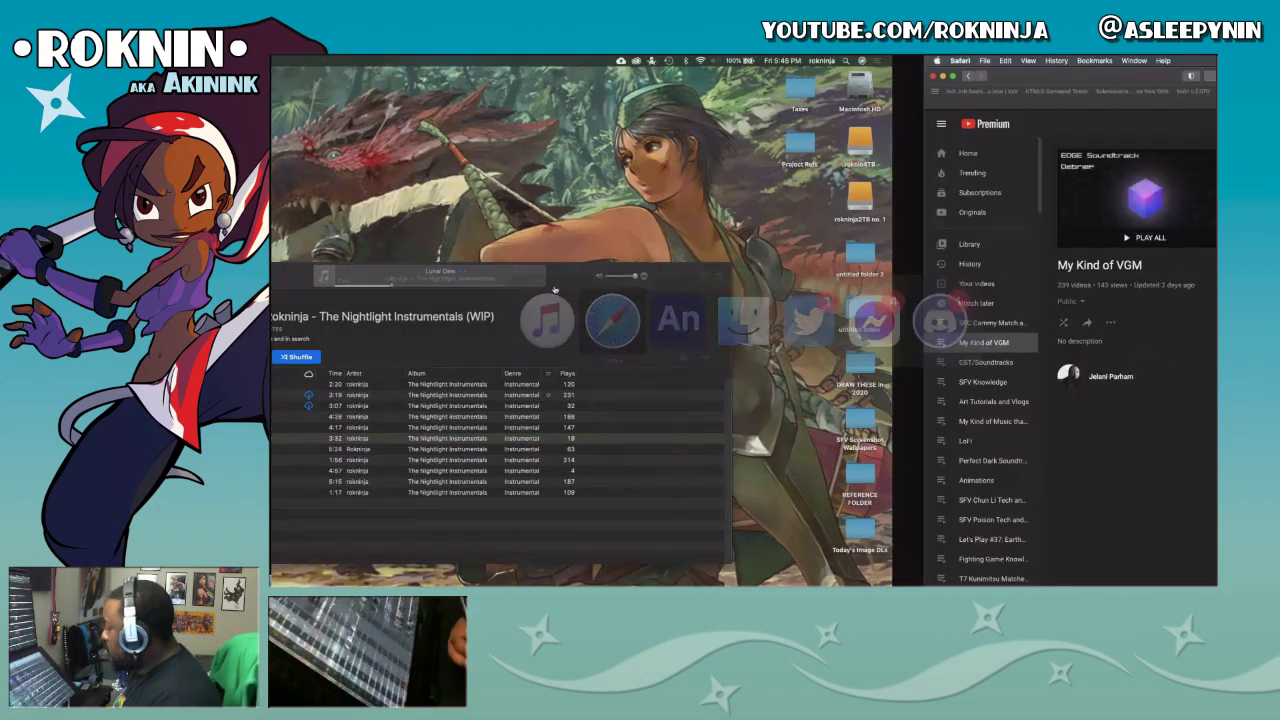
pyautogui.moveTo(1213, 151); pyautogui.dragTo(1212, 146)
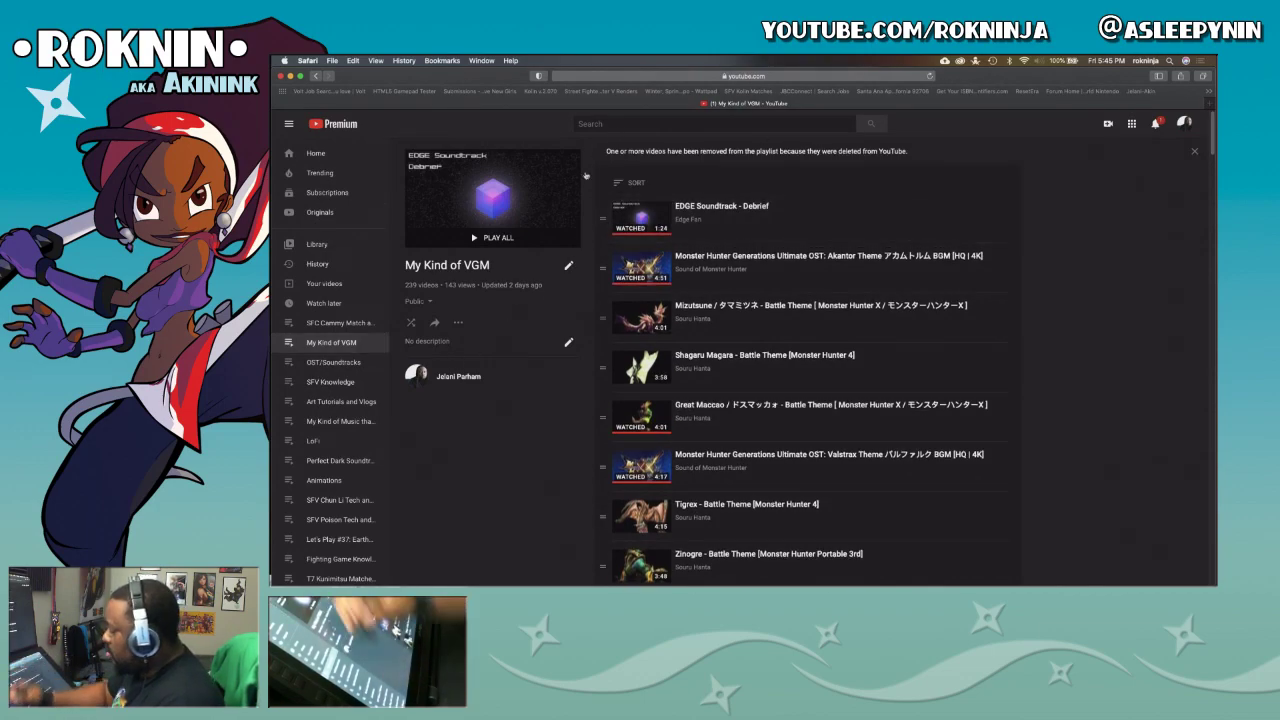
# Step: Open the LoFi playlist and play the video Sinnoh - Pokemon Lofi Mix
pyautogui.click(313, 440)
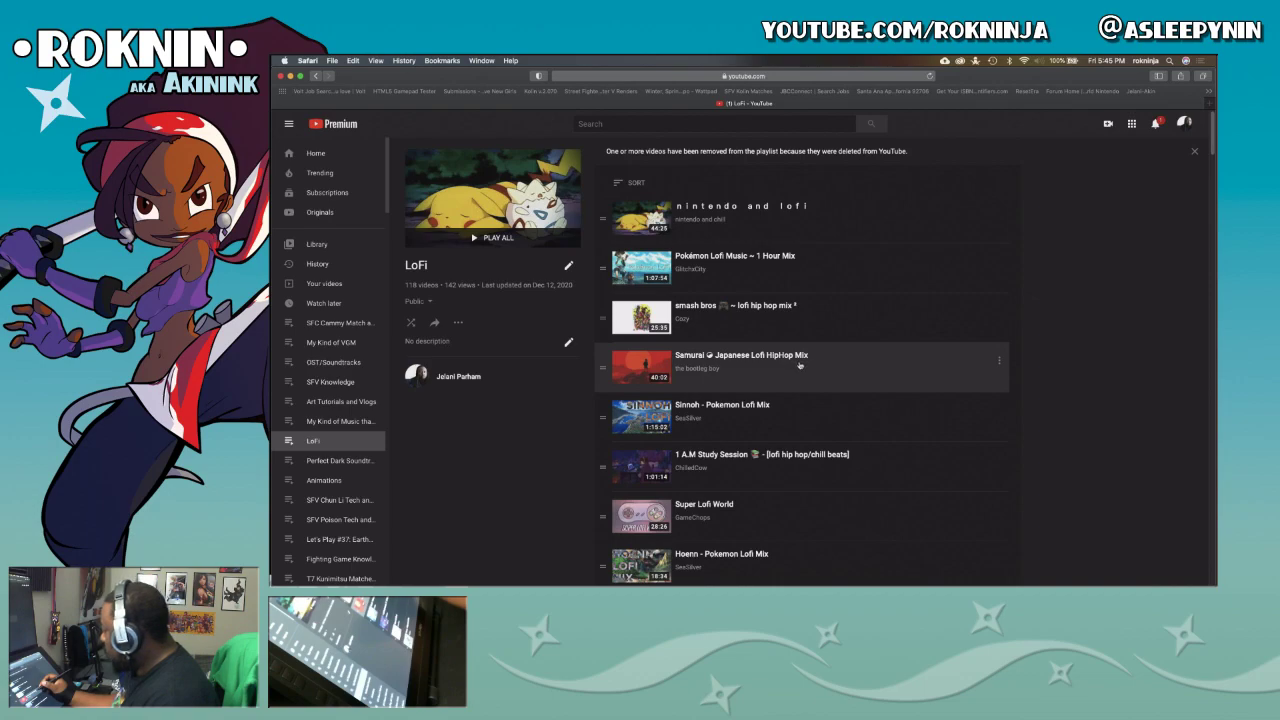
pyautogui.click(787, 410)
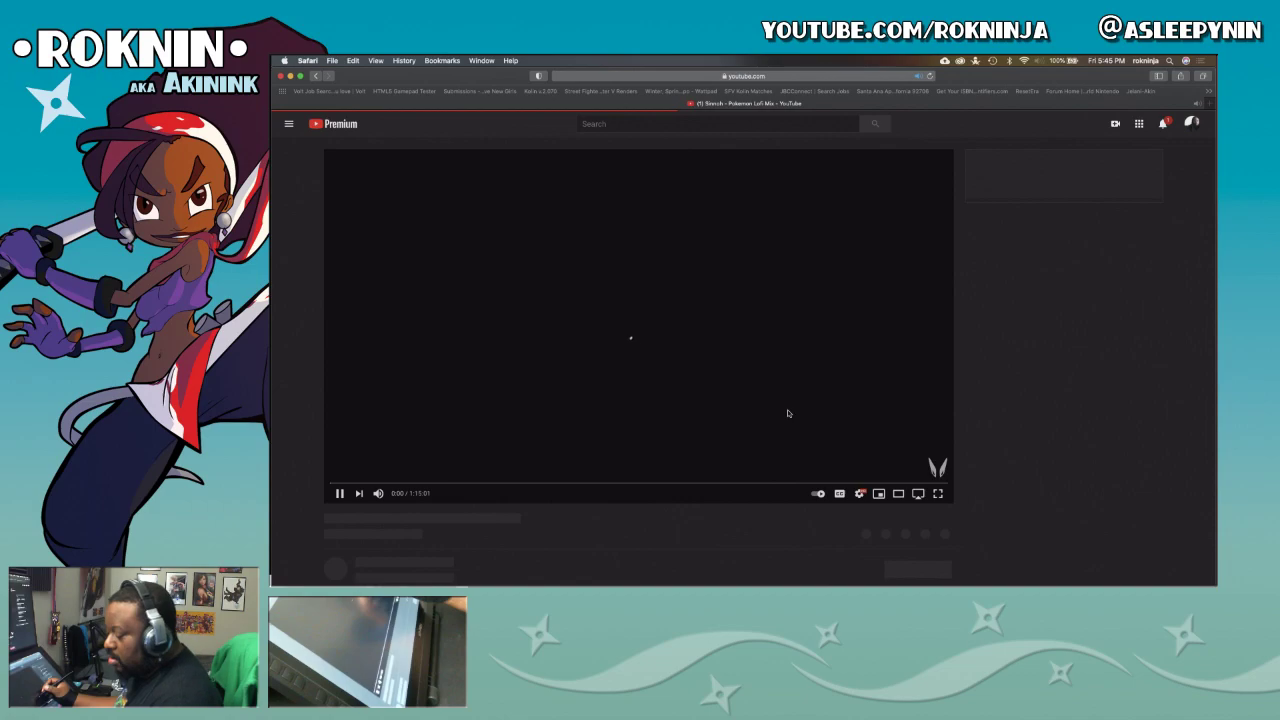
# Step: Switch to Animate and trace the nose line as a single curve with the Pen tool
pyautogui.press('super+Tab')
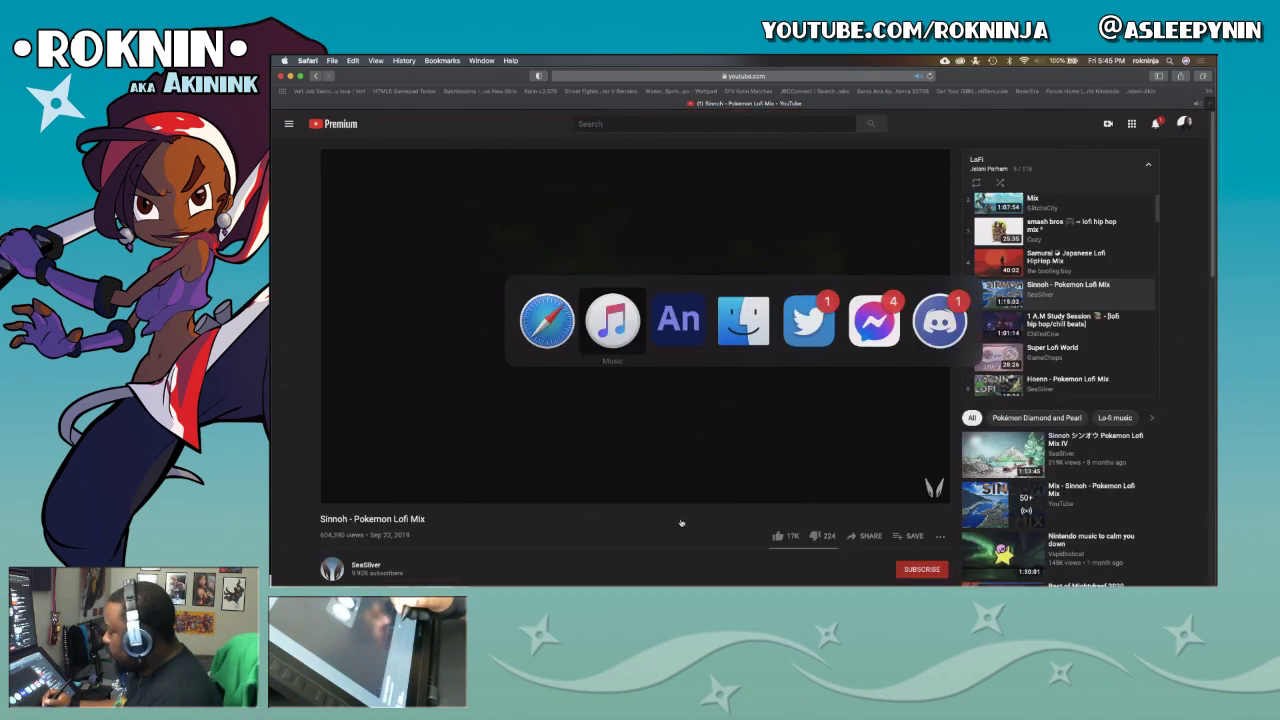
pyautogui.press('super+Tab')
pyautogui.press('super+Tab')
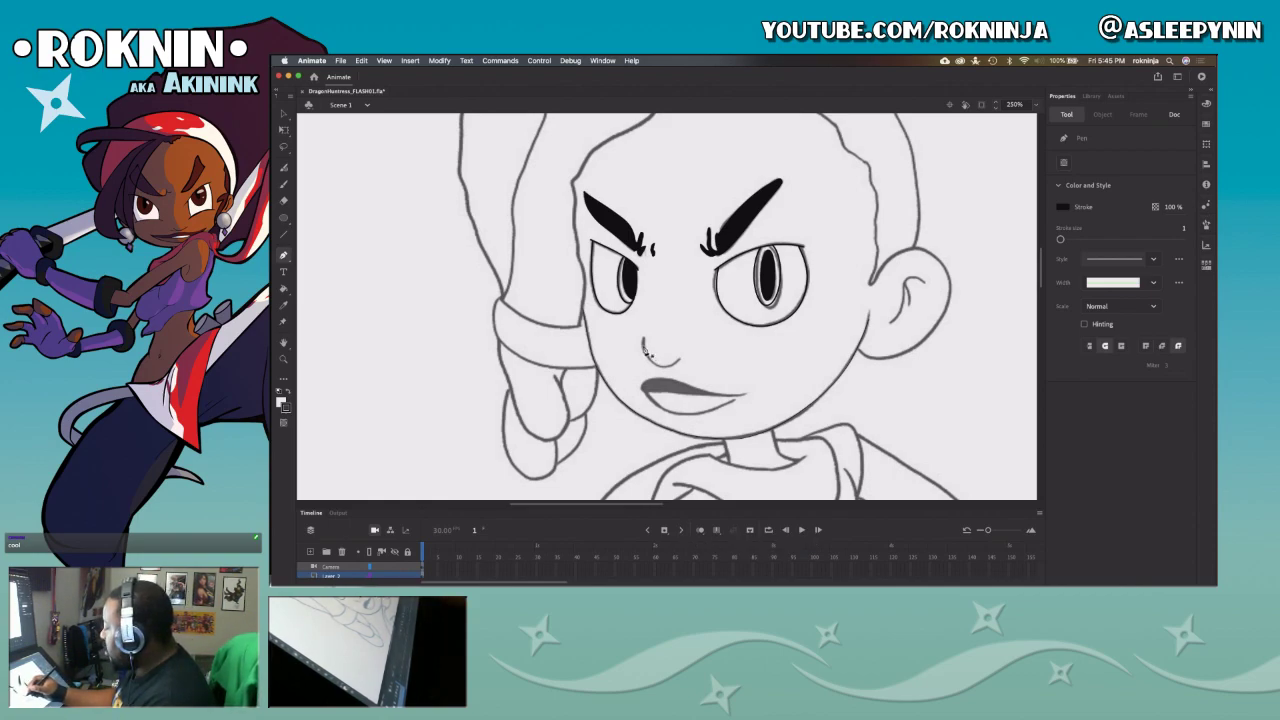
pyautogui.moveTo(681, 359); pyautogui.dragTo(711, 339)
pyautogui.press('Escape')
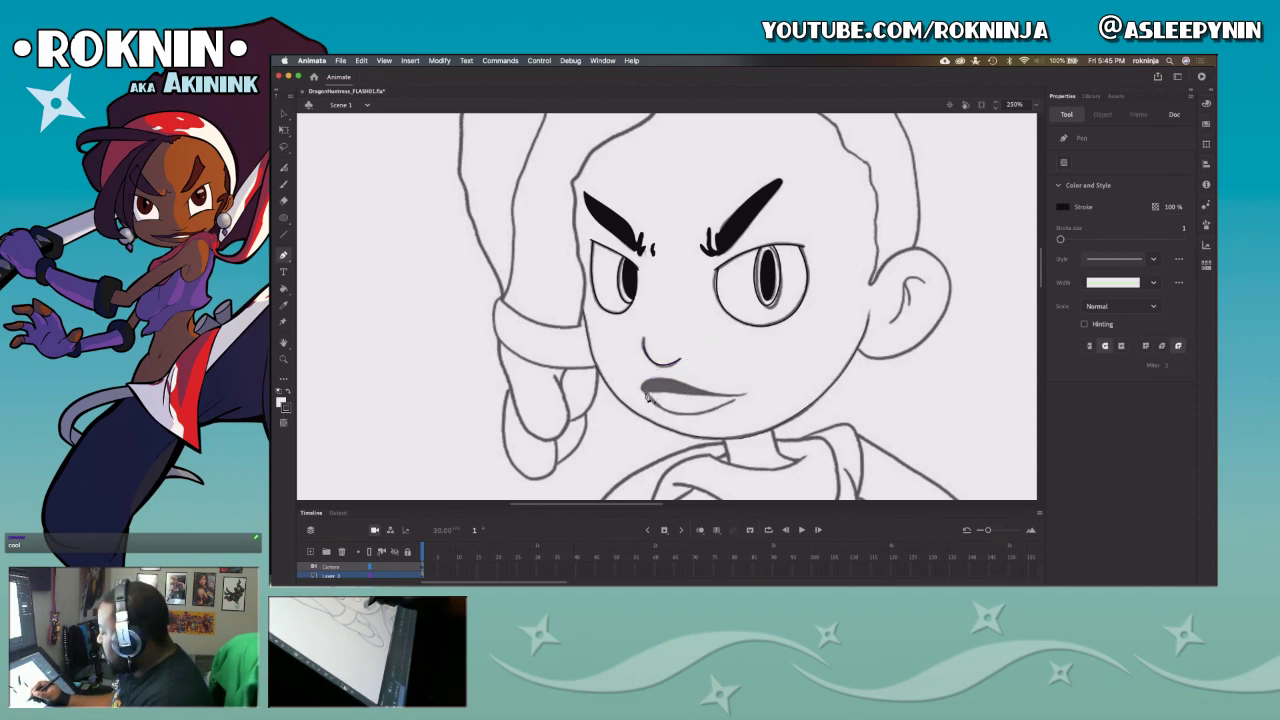
# Step: Trace the dividing line between the lips and the upper lip's top edge with Pen curves
pyautogui.moveTo(744, 398); pyautogui.dragTo(814, 394)
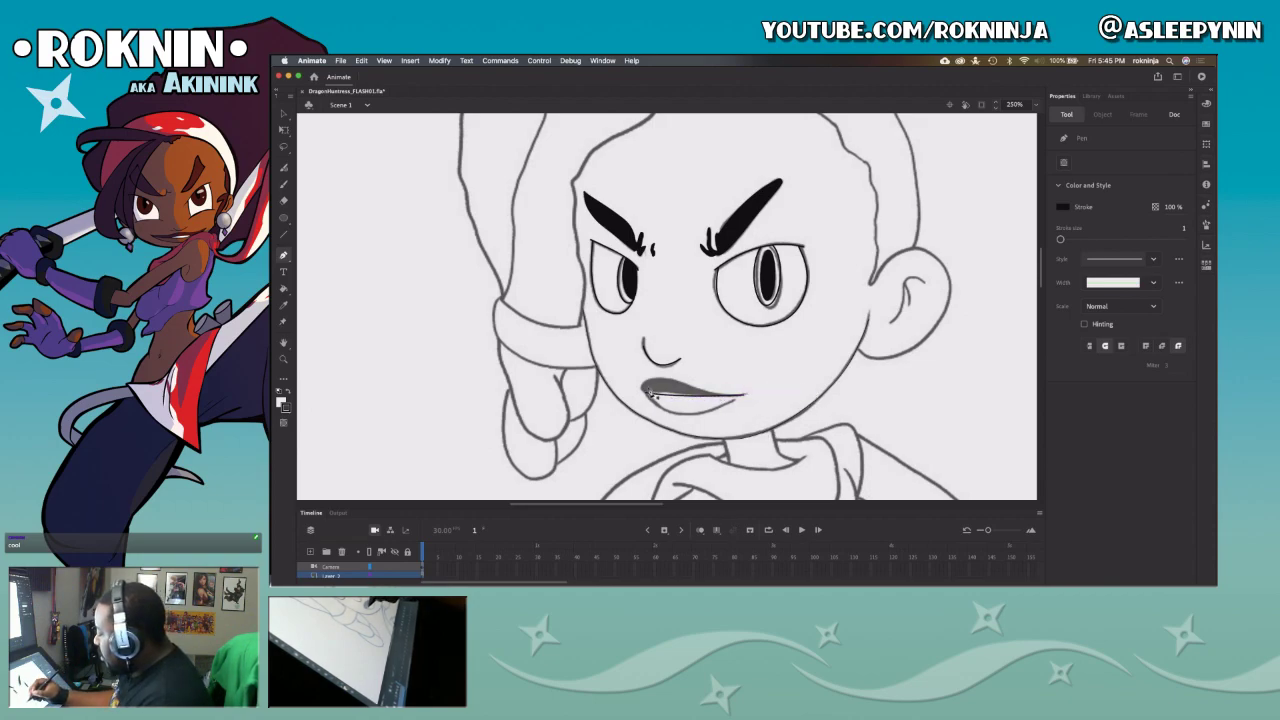
pyautogui.click(656, 389)
pyautogui.moveTo(723, 397); pyautogui.dragTo(828, 432)
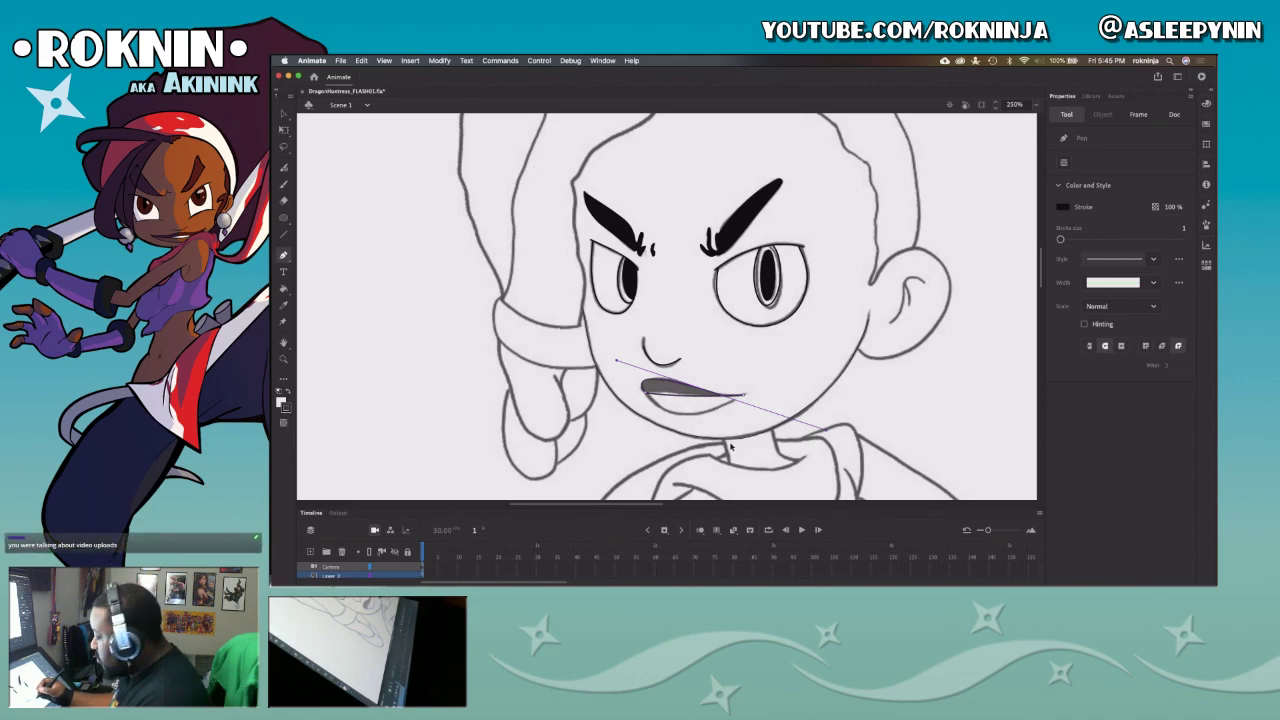
# Step: Bend the upper lip's outline to the sketch at its rounded left end and near the right mouth corner
pyautogui.press('v')
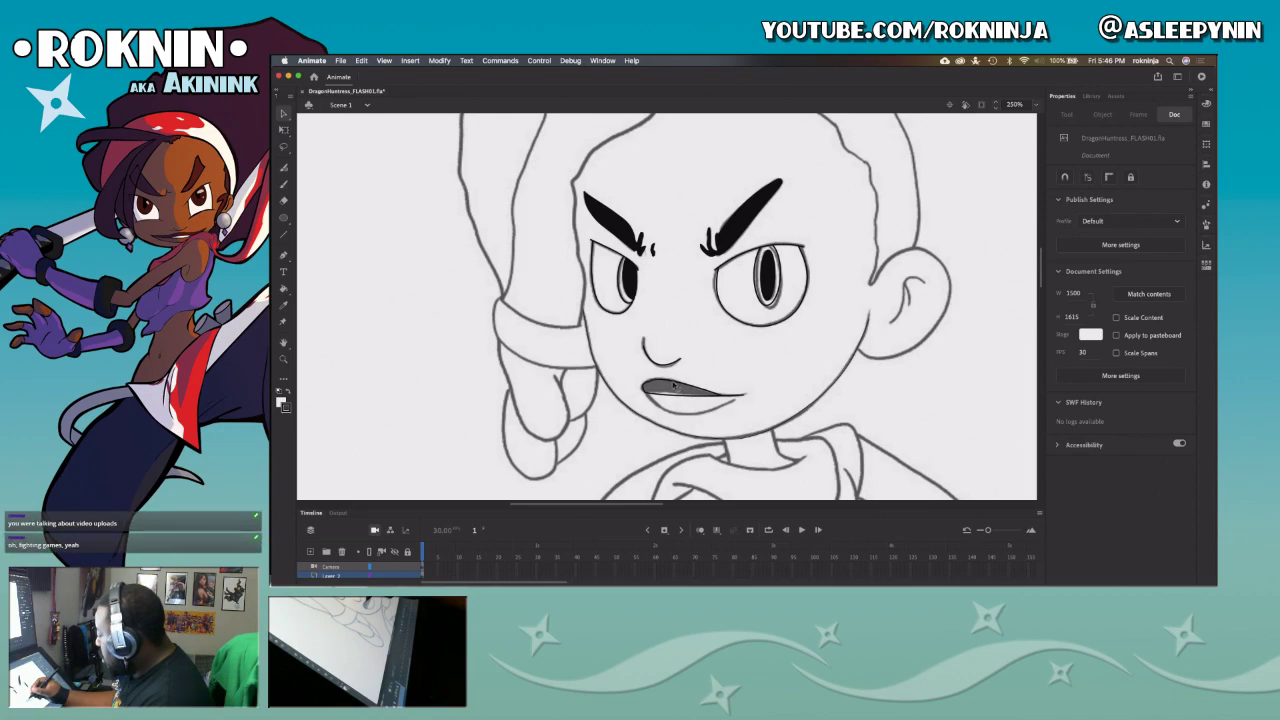
pyautogui.moveTo(652, 385); pyautogui.dragTo(660, 396)
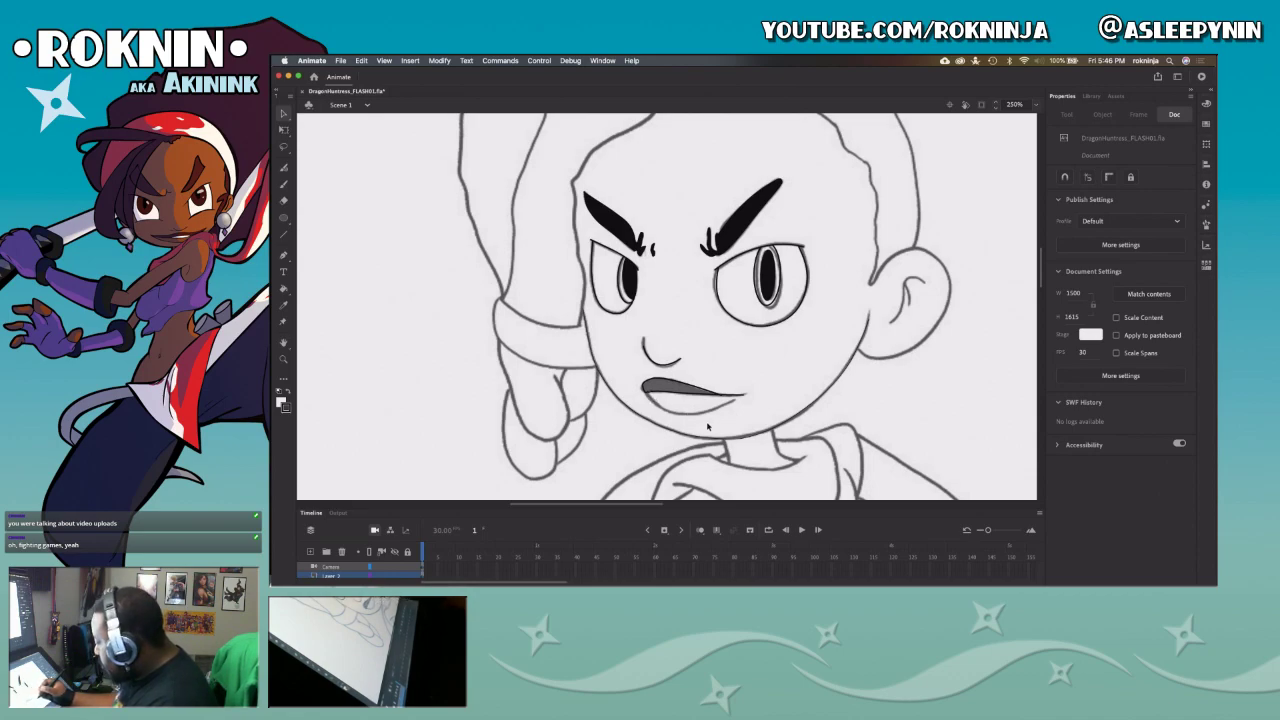
pyautogui.moveTo(729, 400); pyautogui.dragTo(738, 401)
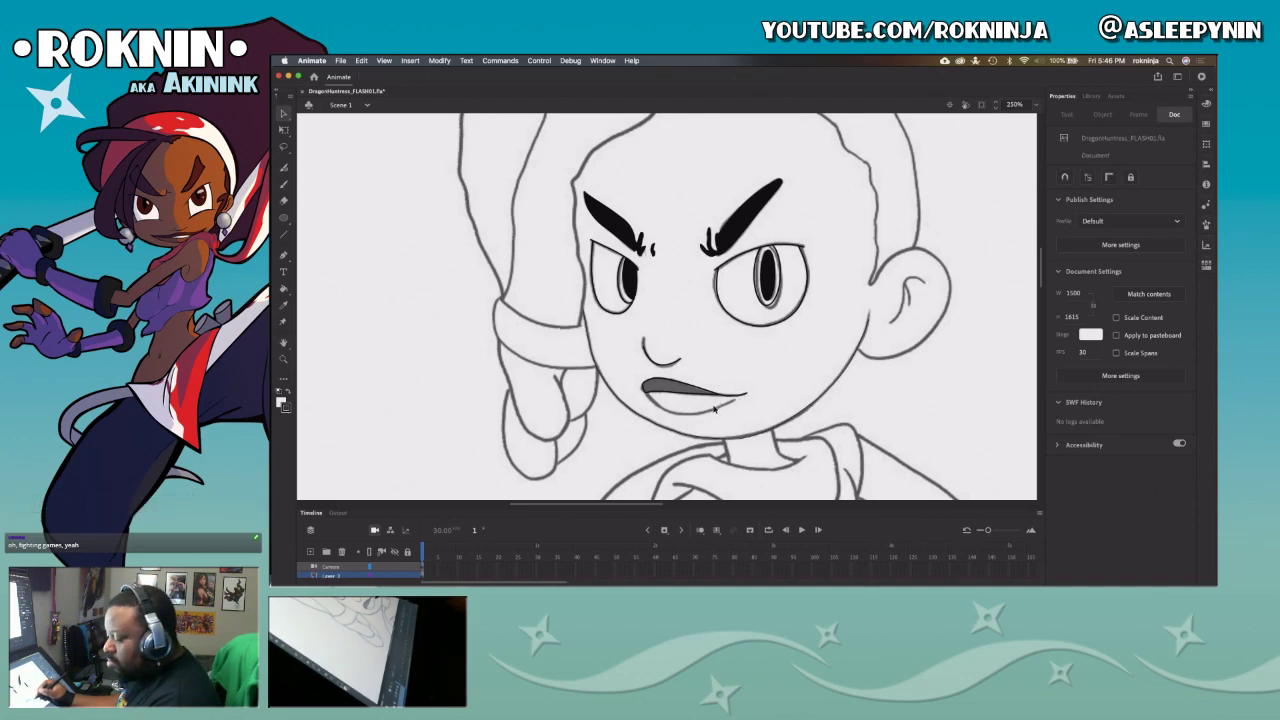
# Step: Trace the lower lip as a Pen curve running between the two mouth corners
pyautogui.press('p')
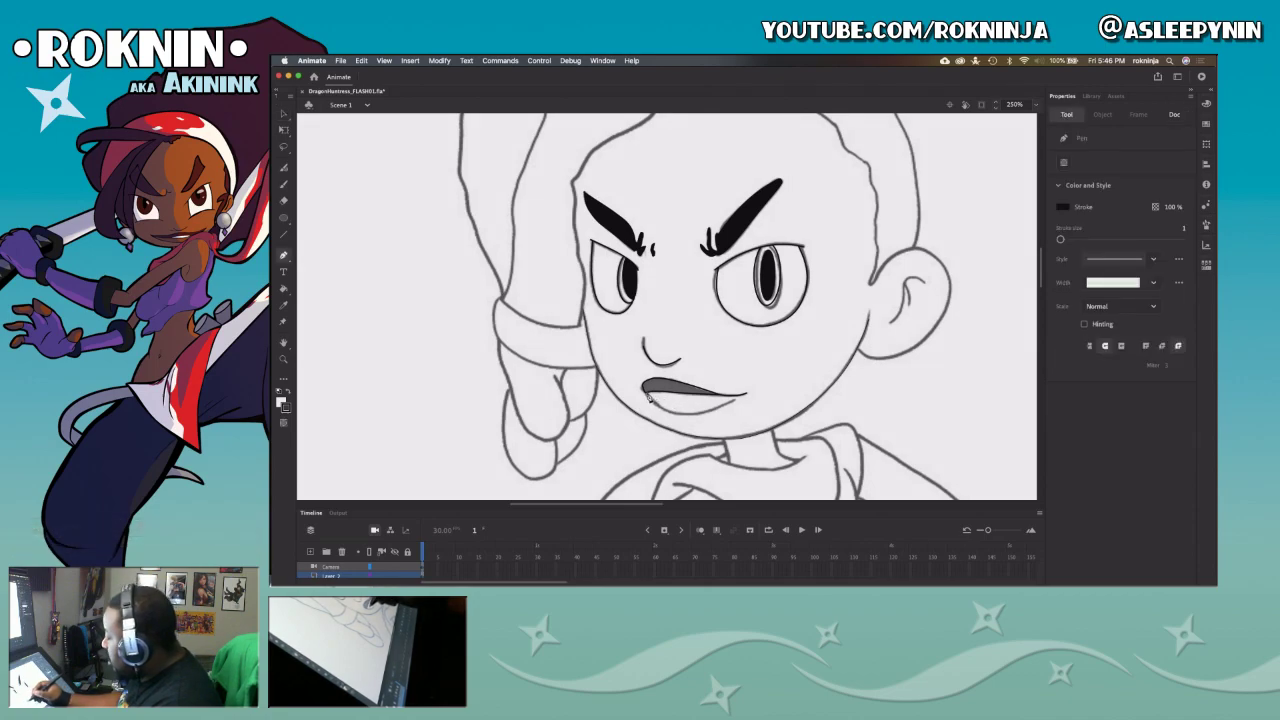
pyautogui.click(742, 396)
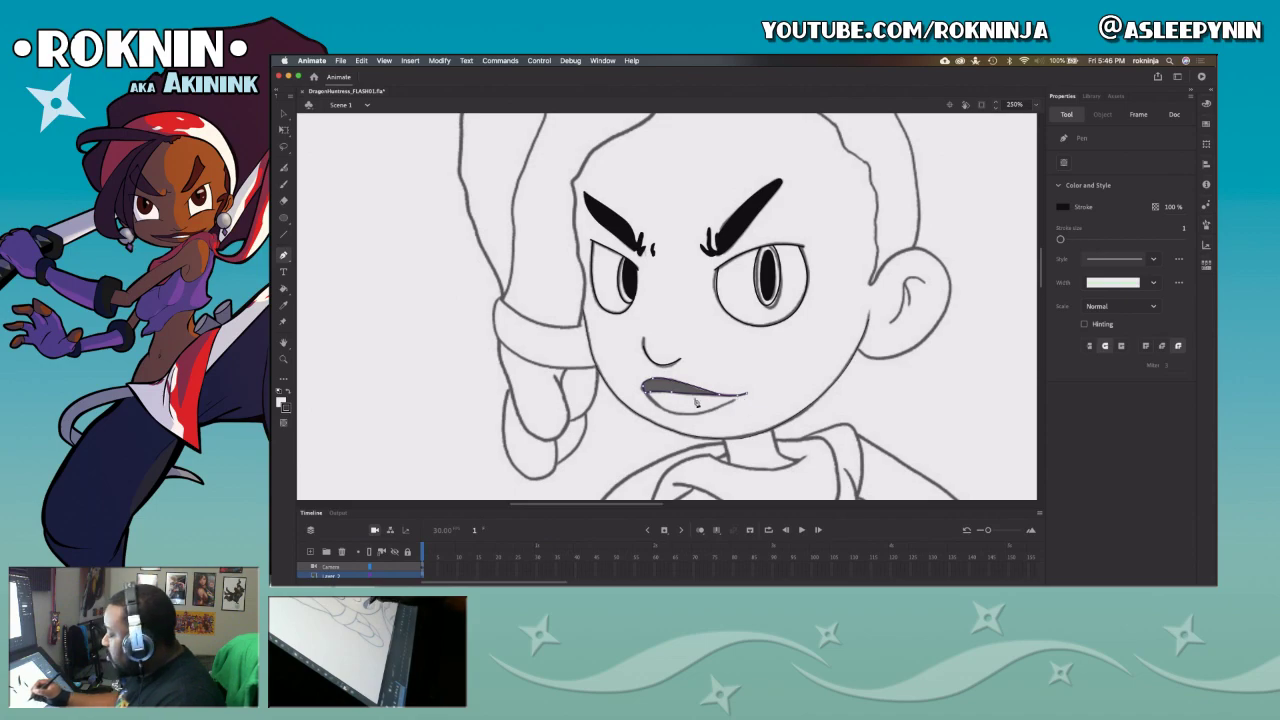
pyautogui.click(647, 395)
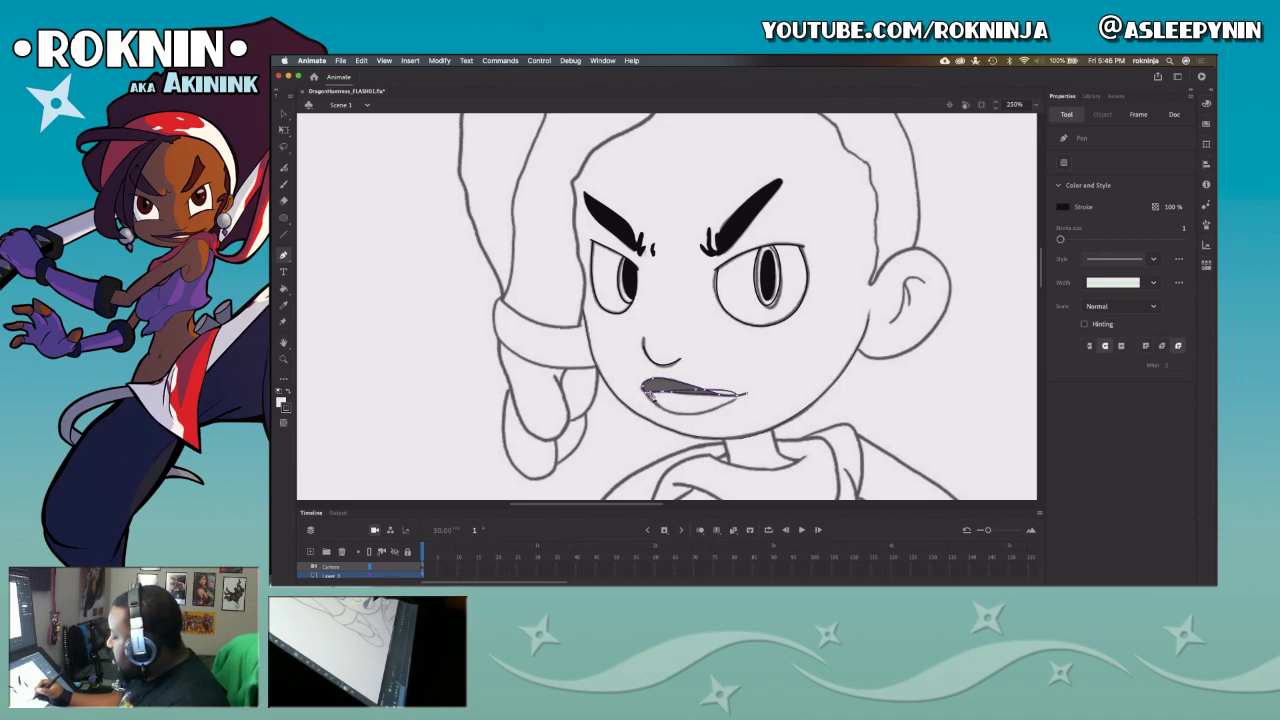
pyautogui.moveTo(697, 413); pyautogui.dragTo(734, 409)
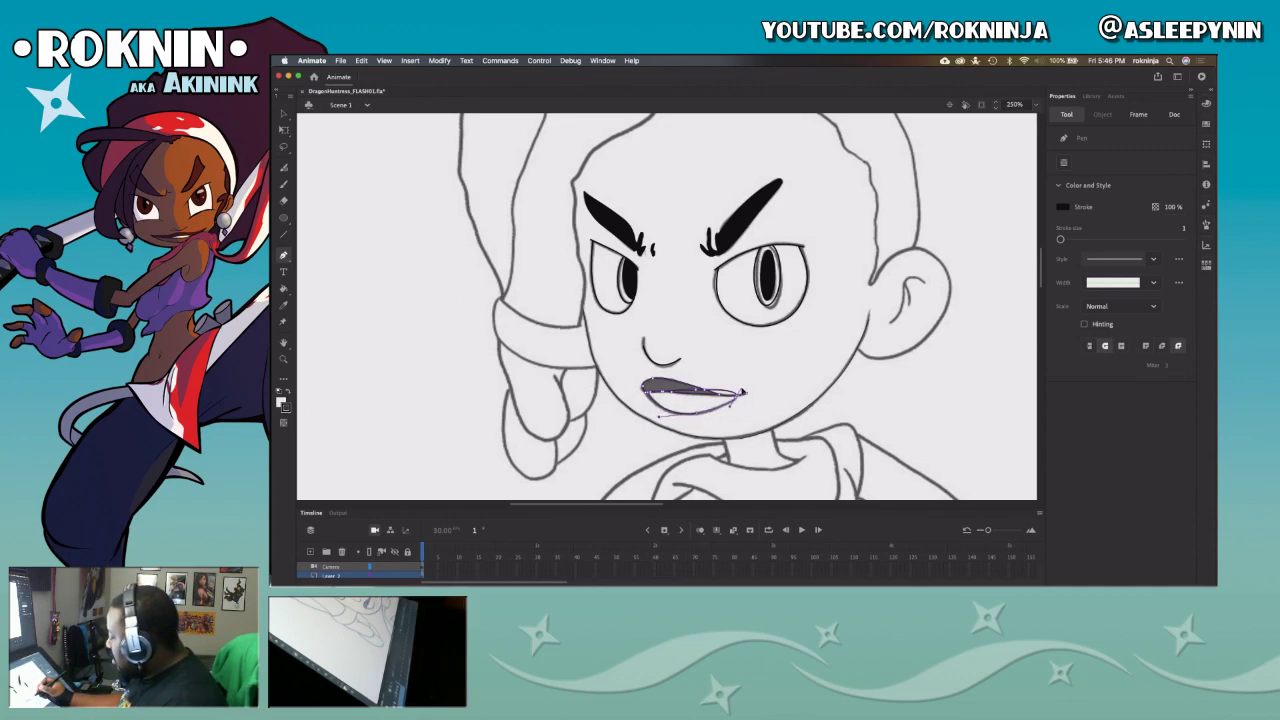
pyautogui.press('v')
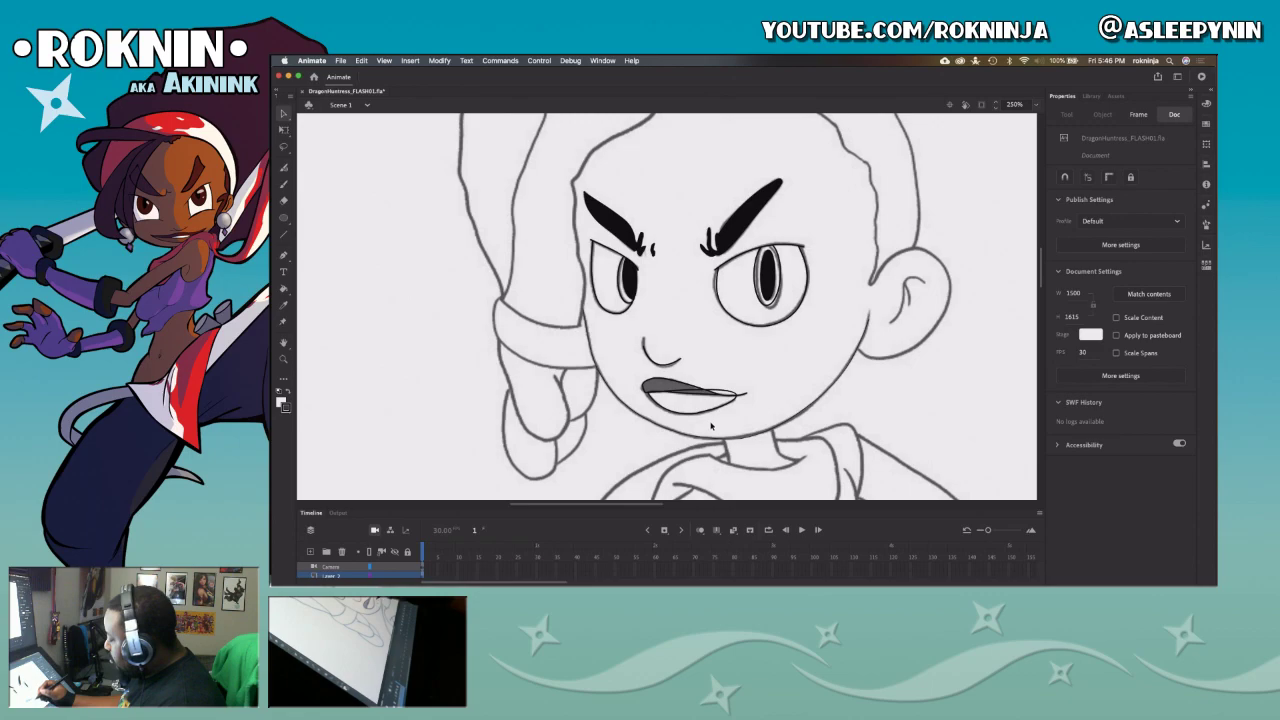
# Step: Remove the surplus line at the right mouth corner and join the lower lip's end to the mouth's tip
pyautogui.click(740, 397)
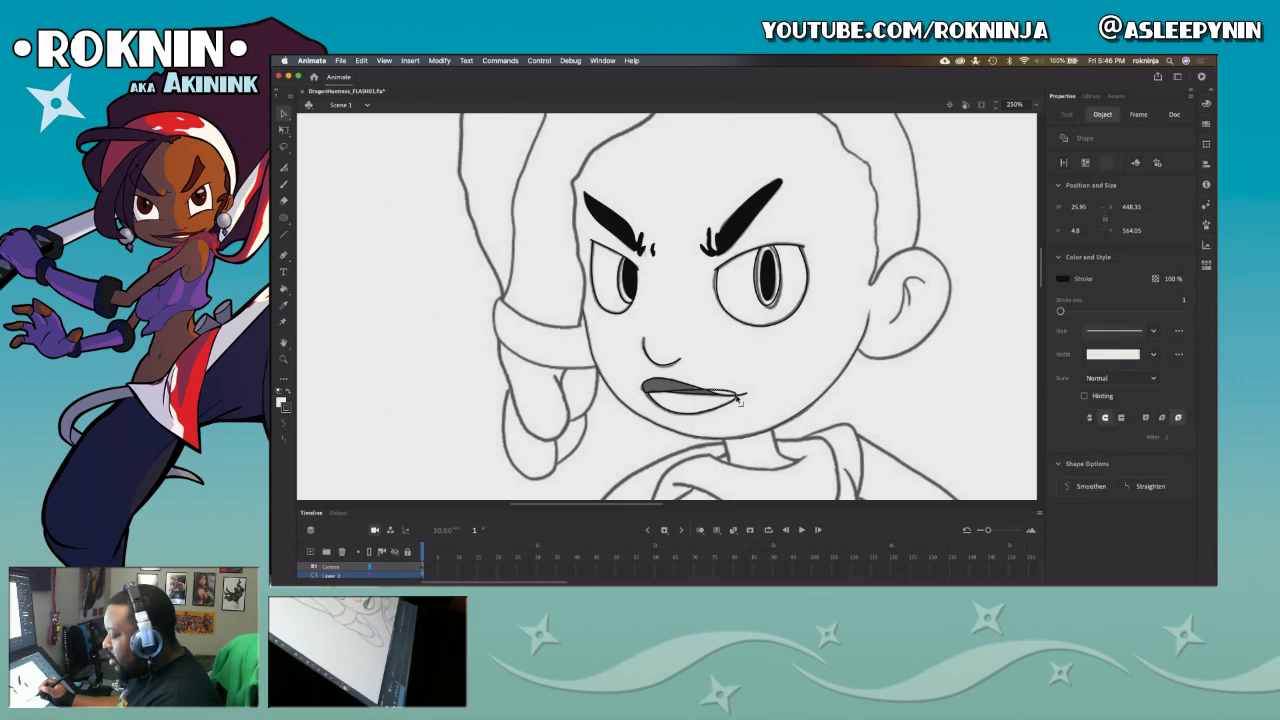
pyautogui.click(744, 408)
pyautogui.click(741, 398)
pyautogui.click(745, 410)
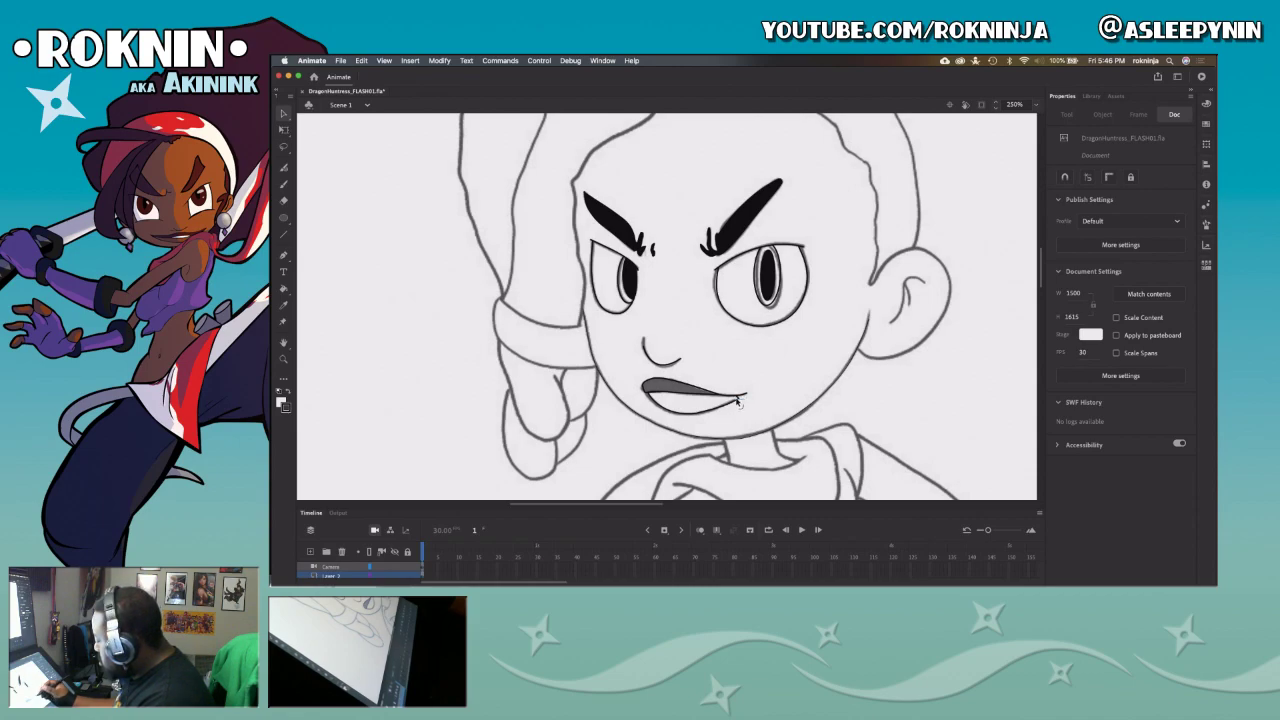
pyautogui.click(741, 398)
pyautogui.click(745, 403)
pyautogui.click(742, 399)
pyautogui.click(743, 402)
pyautogui.moveTo(739, 399); pyautogui.dragTo(738, 402)
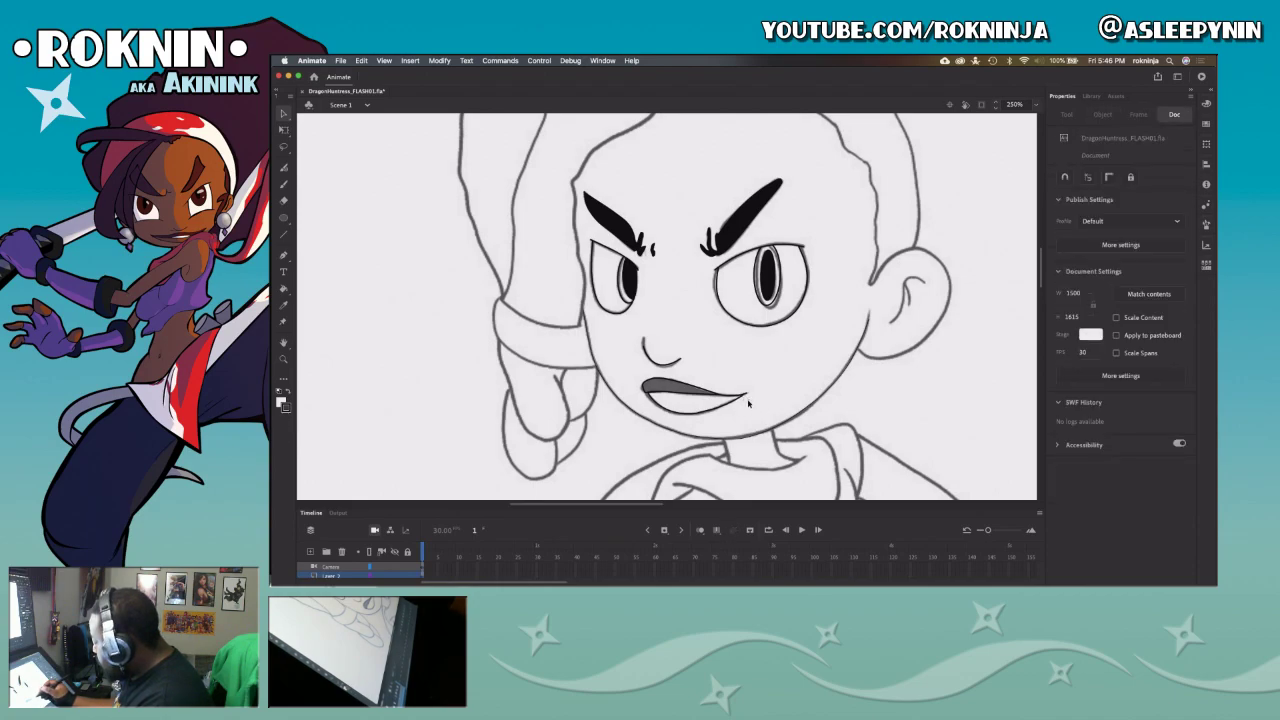
pyautogui.click(744, 398)
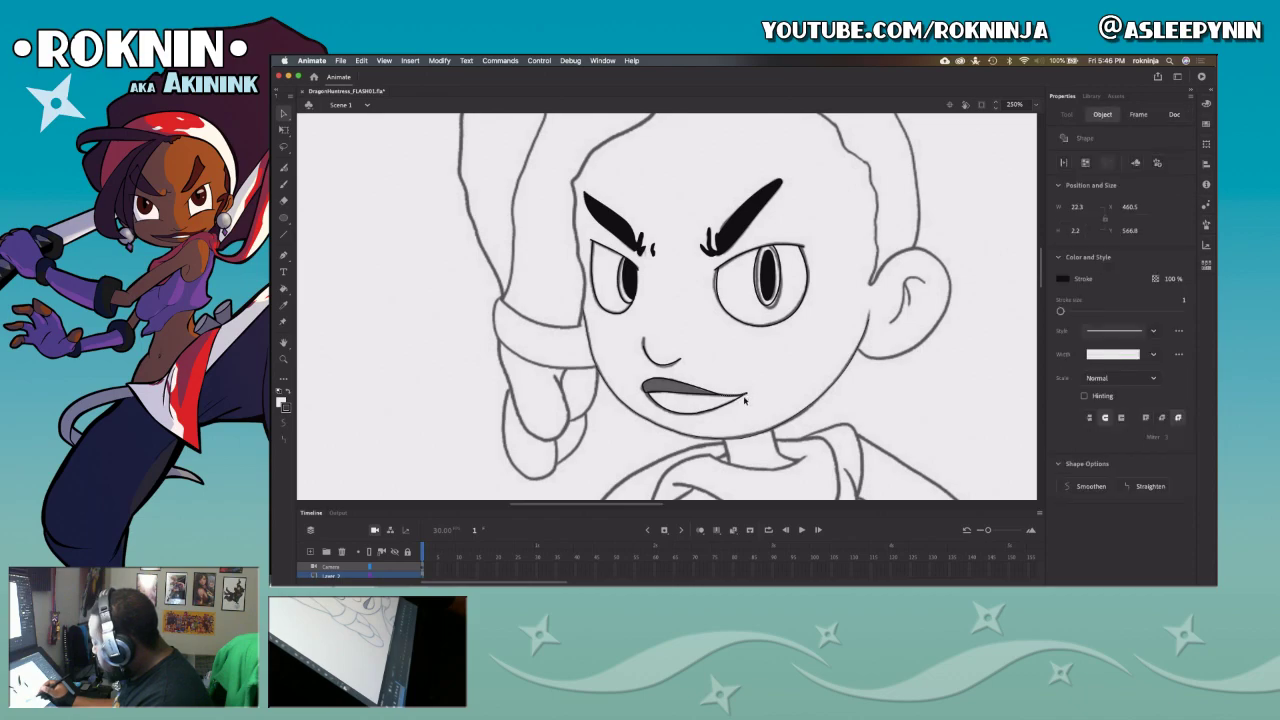
pyautogui.click(744, 399)
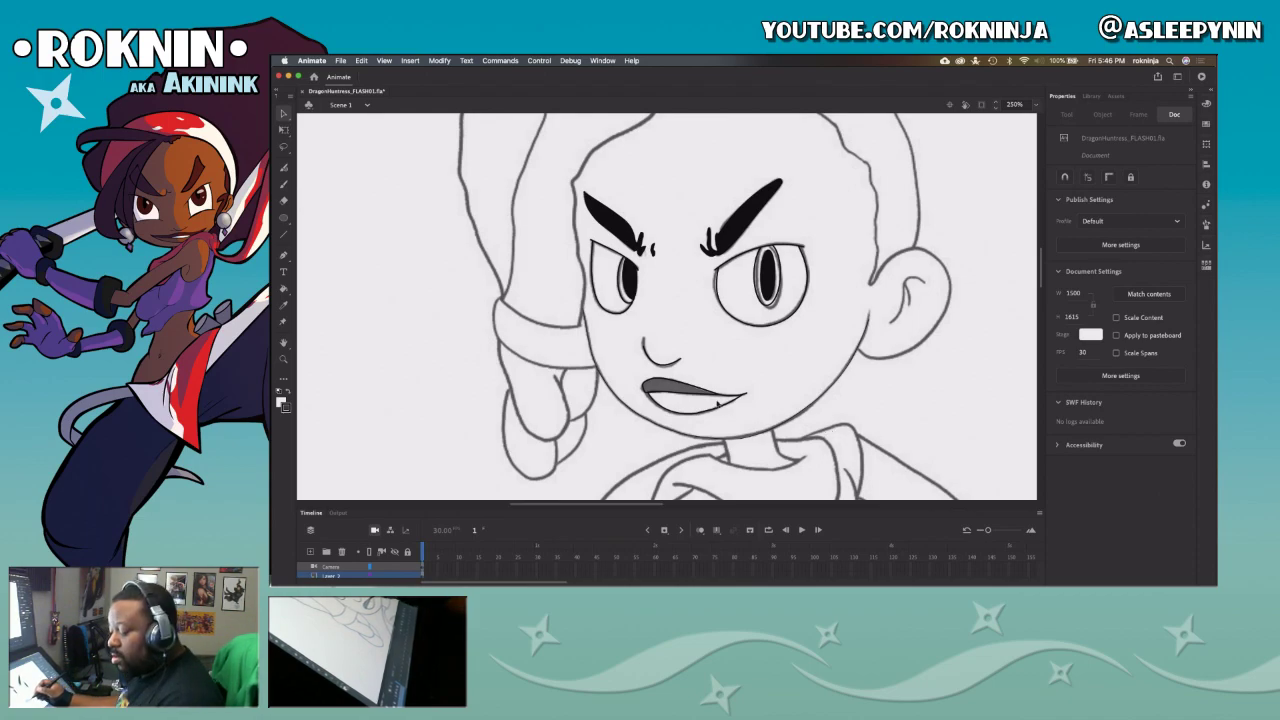
# Step: Delete the doubled segments of the dividing line near the left mouth corner
pyautogui.press('z')
pyautogui.moveTo(640, 366); pyautogui.dragTo(735, 418)
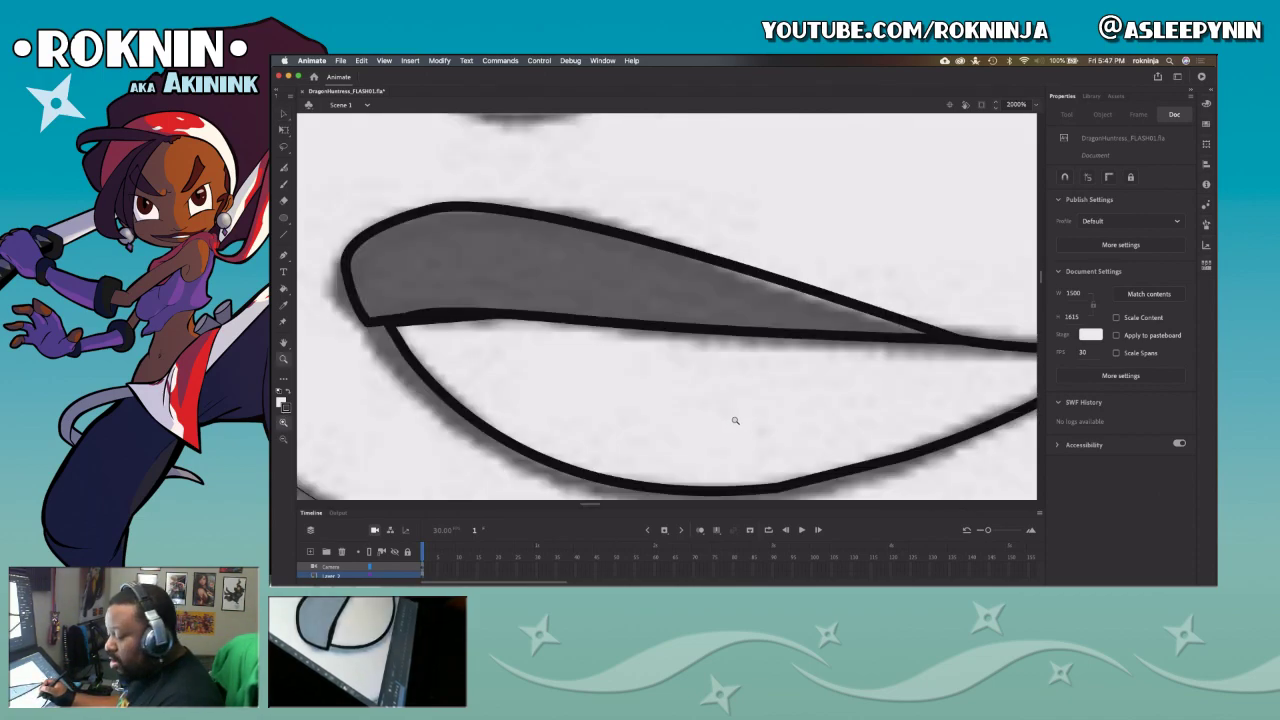
pyautogui.press('v')
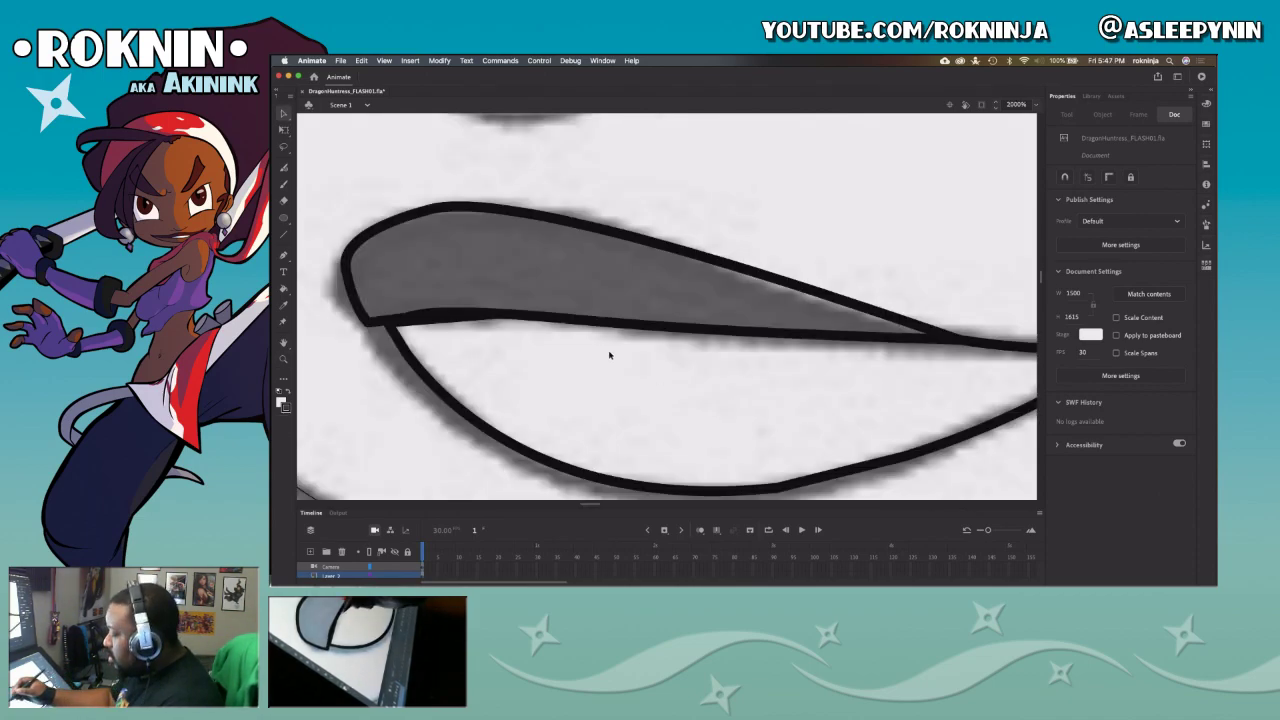
pyautogui.click(455, 316)
pyautogui.press('Delete')
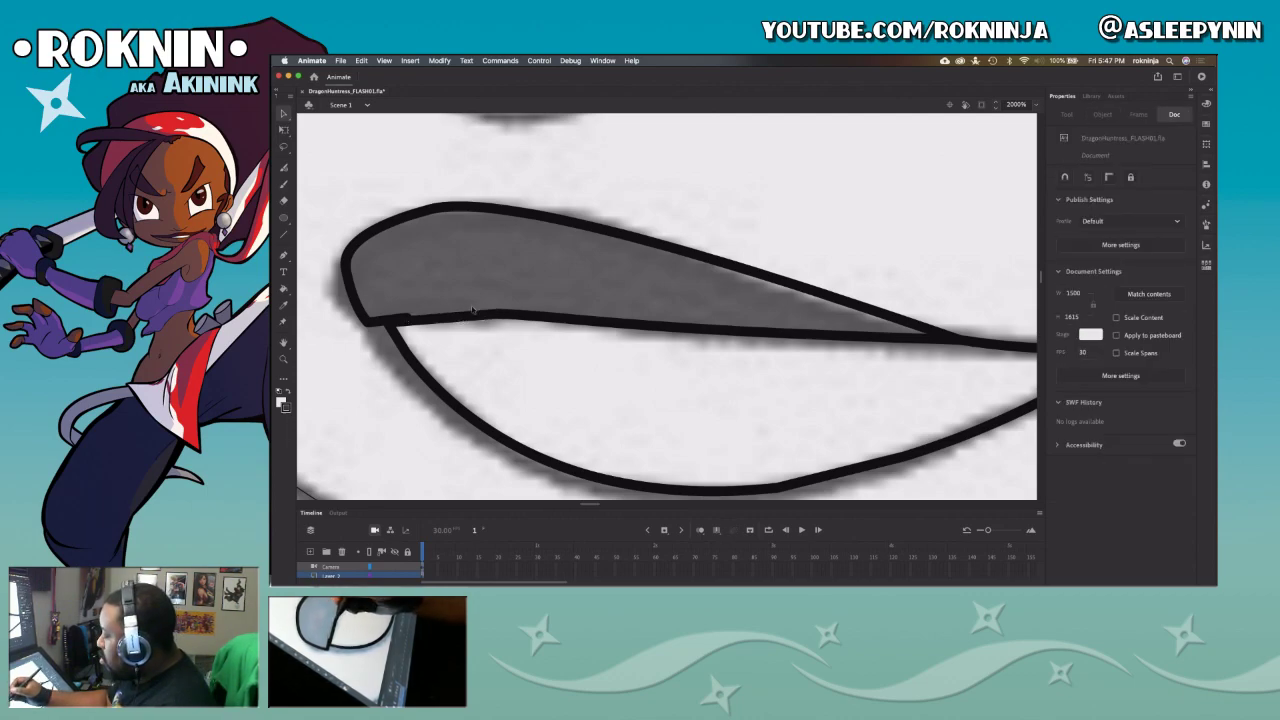
pyautogui.click(404, 319)
pyautogui.press('Delete')
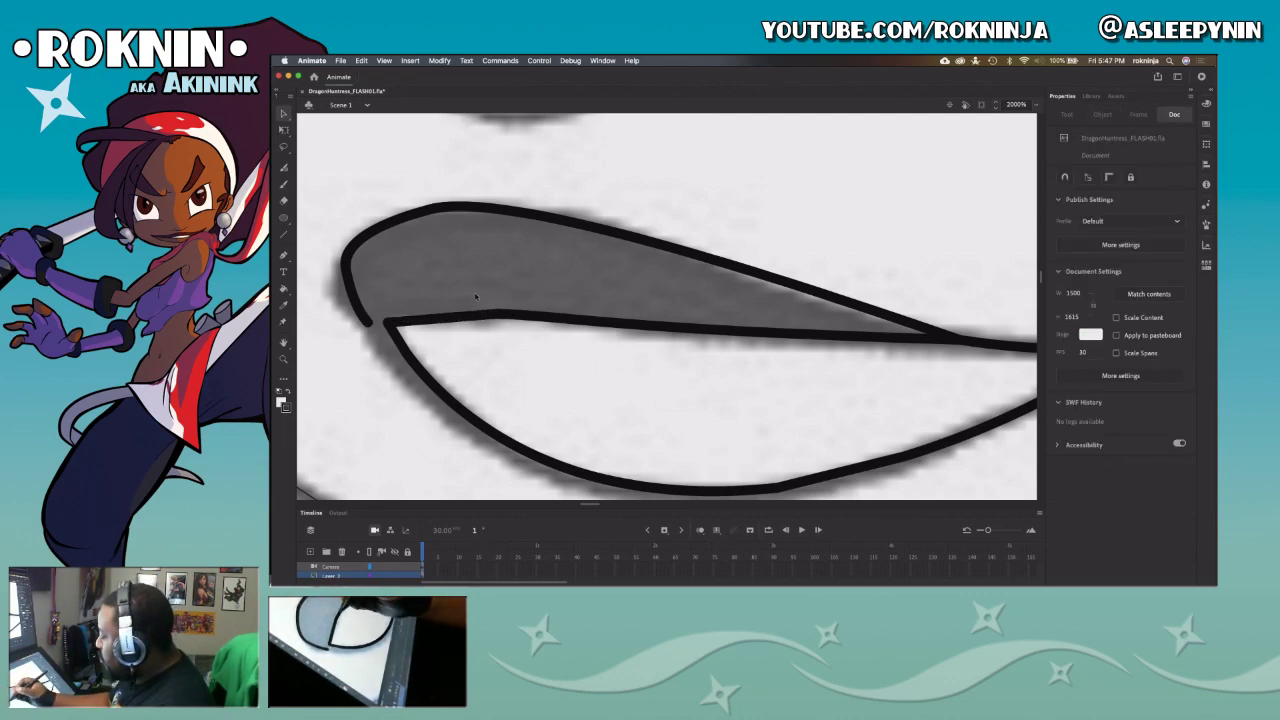
# Step: Join the lower lip and the dividing line to the upper lip's left corner, and bend both lines towards the sketch
pyautogui.moveTo(500, 319)
pyautogui.mouseDown()
pyautogui.moveTo(476, 315)
pyautogui.moveTo(544, 329)
pyautogui.mouseUp()
pyautogui.moveTo(388, 324); pyautogui.dragTo(390, 364)
pyautogui.moveTo(444, 399); pyautogui.dragTo(436, 409)
pyautogui.moveTo(424, 320); pyautogui.dragTo(599, 315)
pyautogui.moveTo(497, 314); pyautogui.dragTo(482, 315)
pyautogui.click(430, 318)
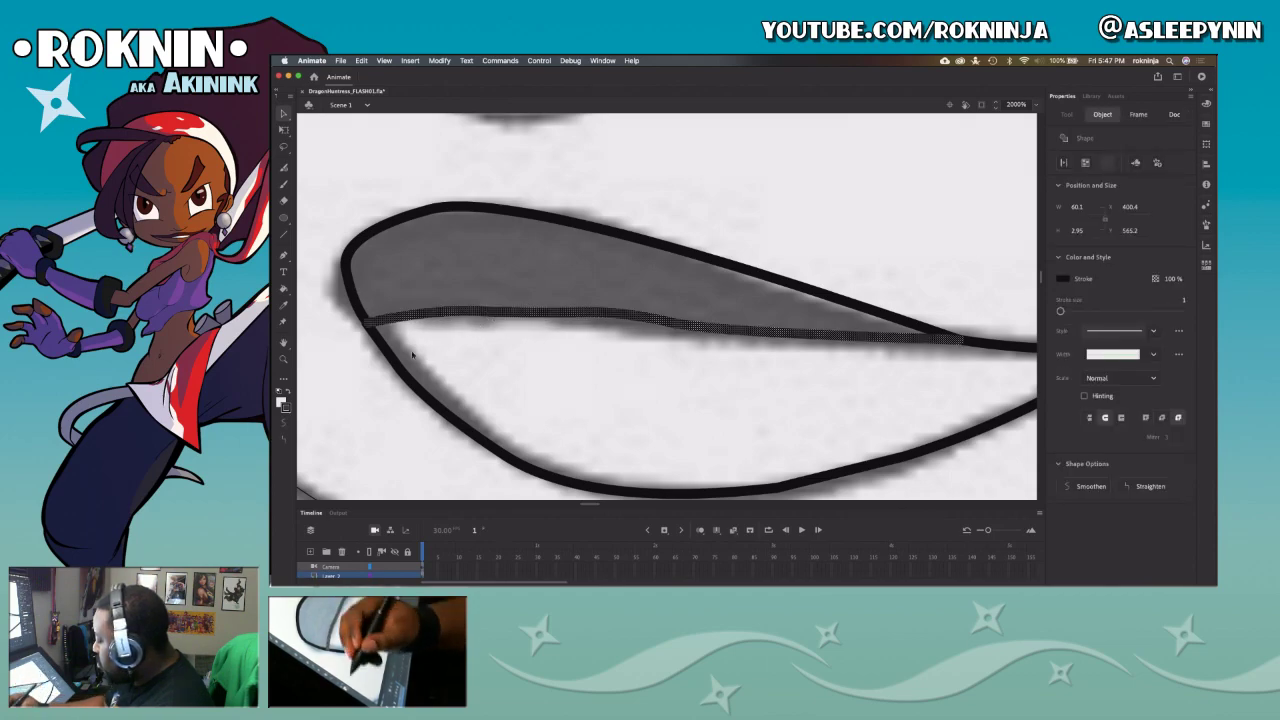
pyautogui.click(670, 362)
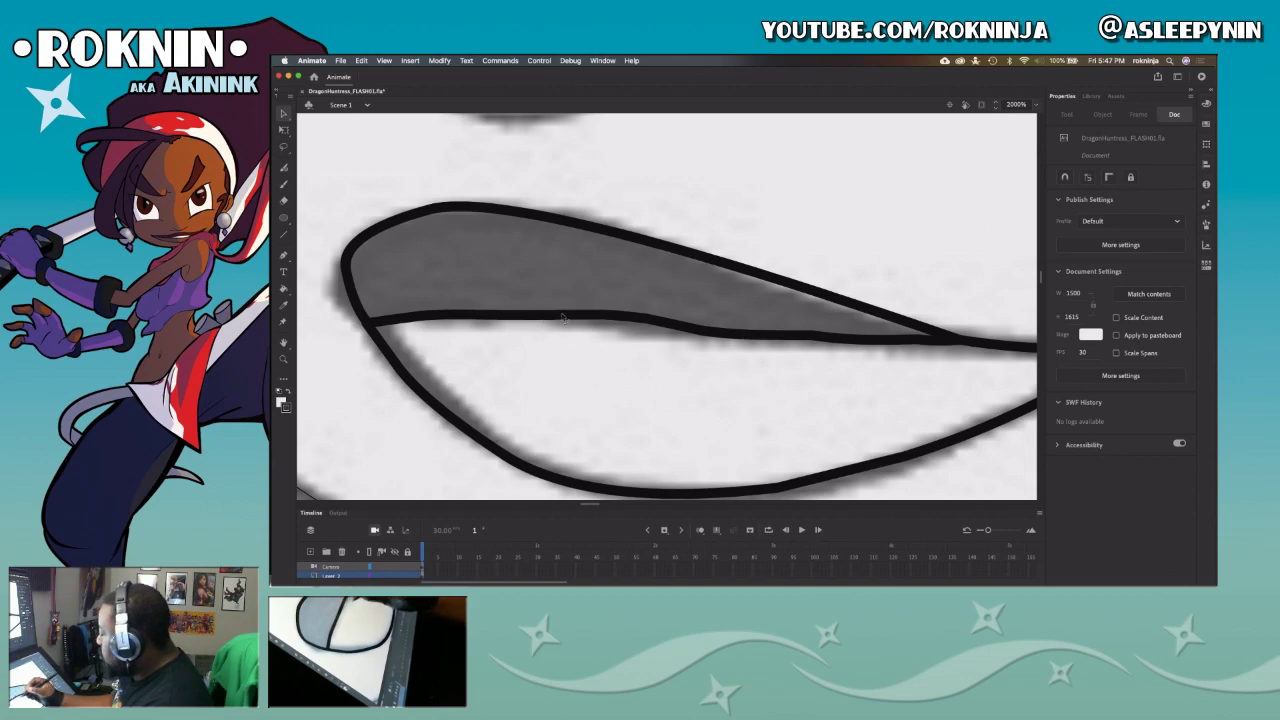
# Step: Delete all remaining segments of the dividing line between the lips
pyautogui.click(780, 336)
pyautogui.press('Delete')
pyautogui.click(900, 342)
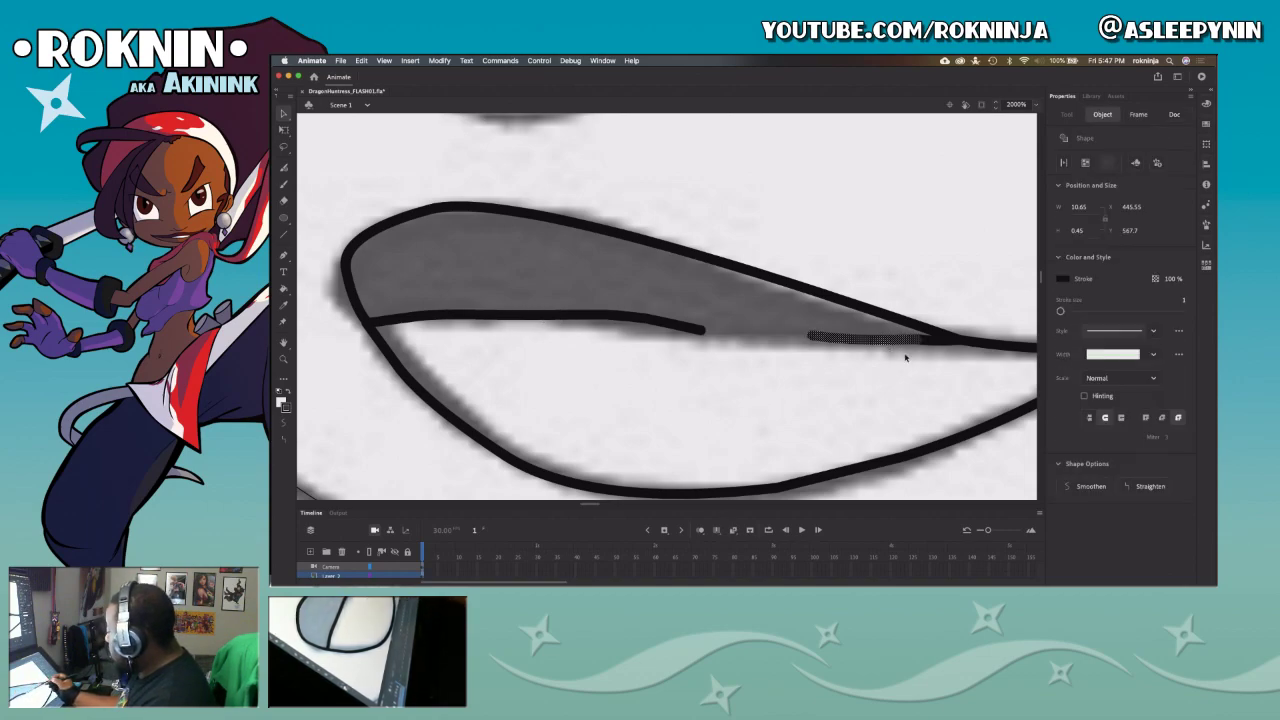
pyautogui.press('Delete')
pyautogui.click(925, 342)
pyautogui.press('Delete')
pyautogui.click(685, 326)
pyautogui.press('Delete')
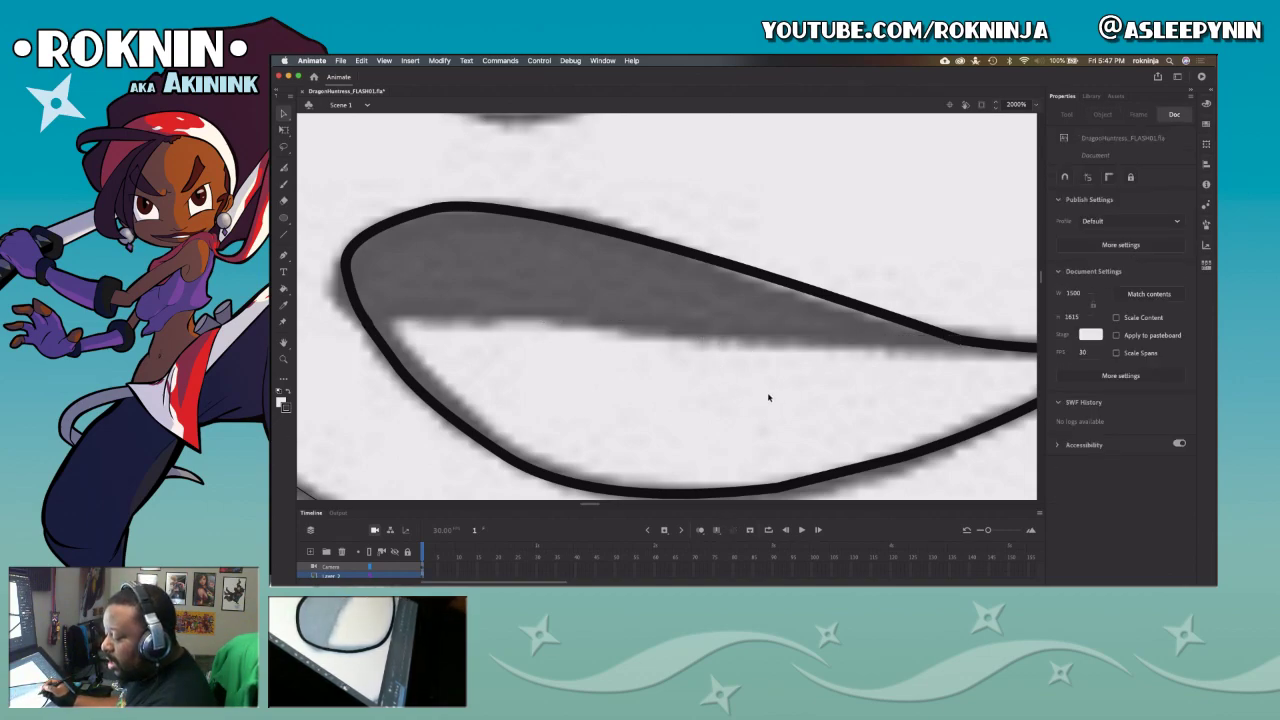
# Step: Redraw the dividing line between the lips with the Pencil tool, from the left mouth corner to the upper lip's right tip
pyautogui.press('b')
pyautogui.press('y')
pyautogui.moveTo(370, 320)
pyautogui.mouseDown()
pyautogui.moveTo(595, 307)
pyautogui.moveTo(974, 340)
pyautogui.mouseUp()
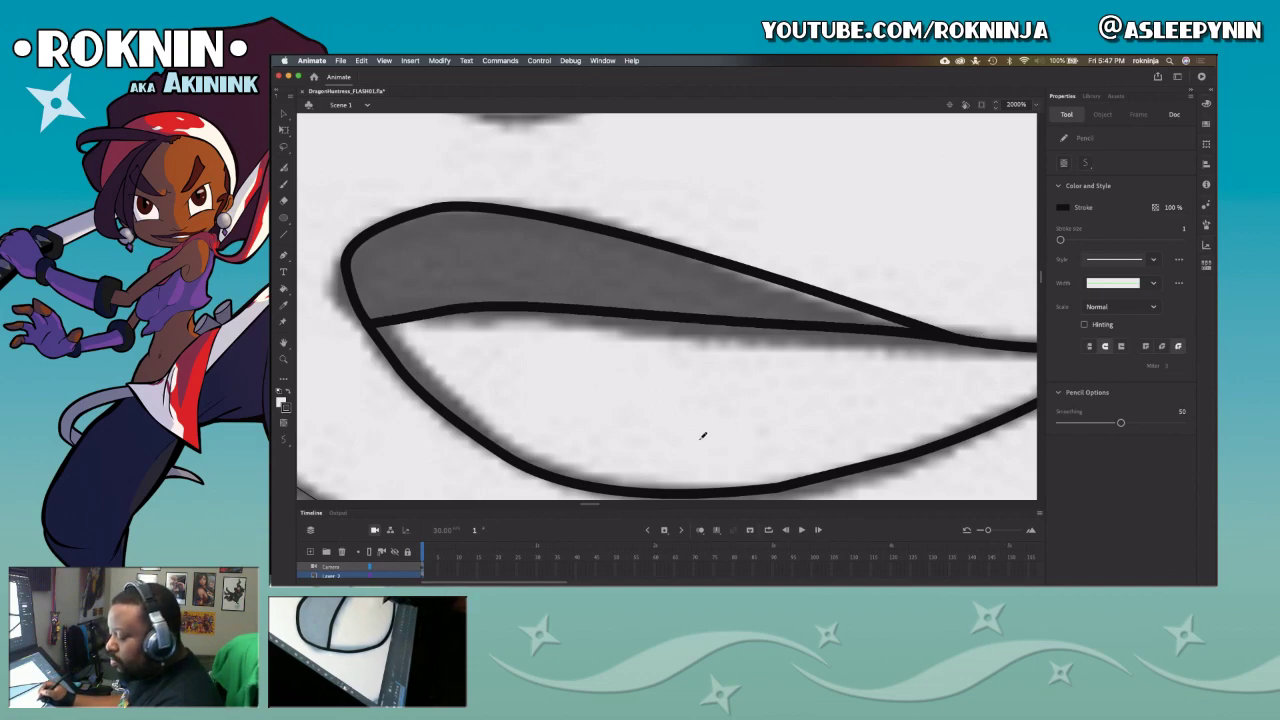
# Step: Bend the upper lip's top line upward and its left edge slightly inward
pyautogui.press('v')
pyautogui.moveTo(765, 274); pyautogui.dragTo(760, 257)
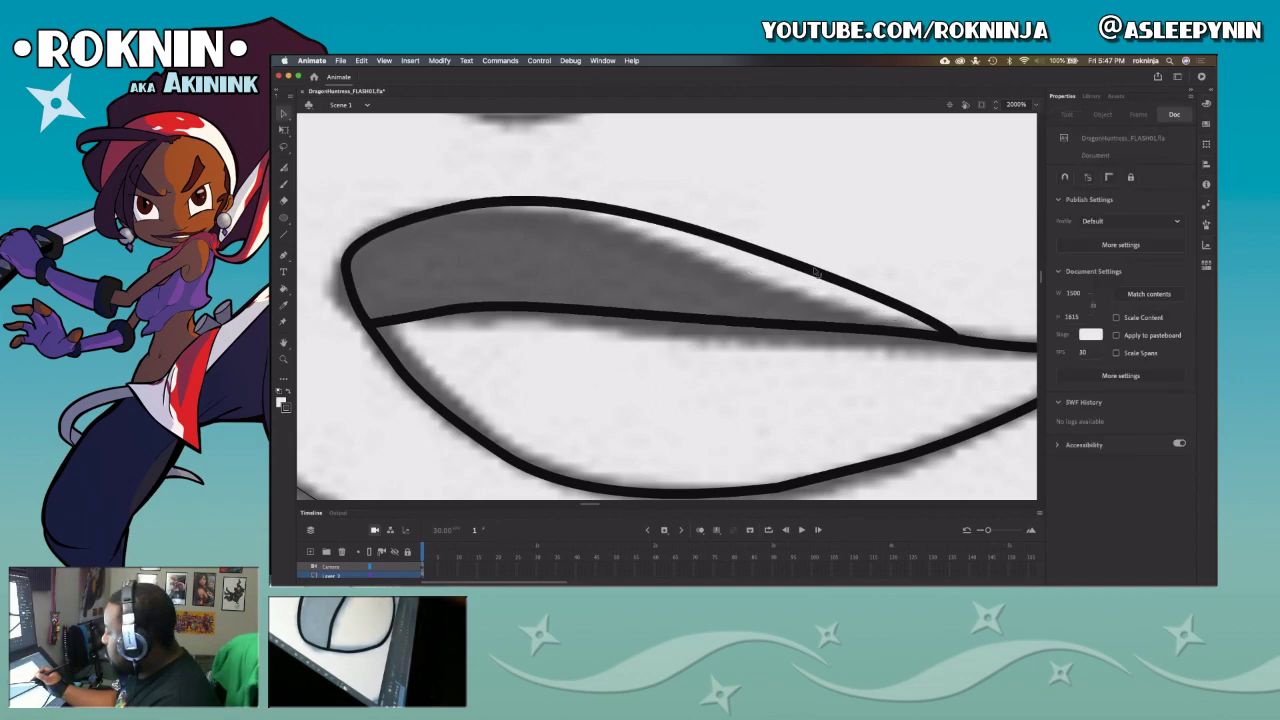
pyautogui.moveTo(352, 261); pyautogui.dragTo(366, 260)
# Step: Delete the lower lip's short end segment at the left mouth corner and reconnect the remaining line to that corner
pyautogui.click(370, 325)
pyautogui.click(358, 335)
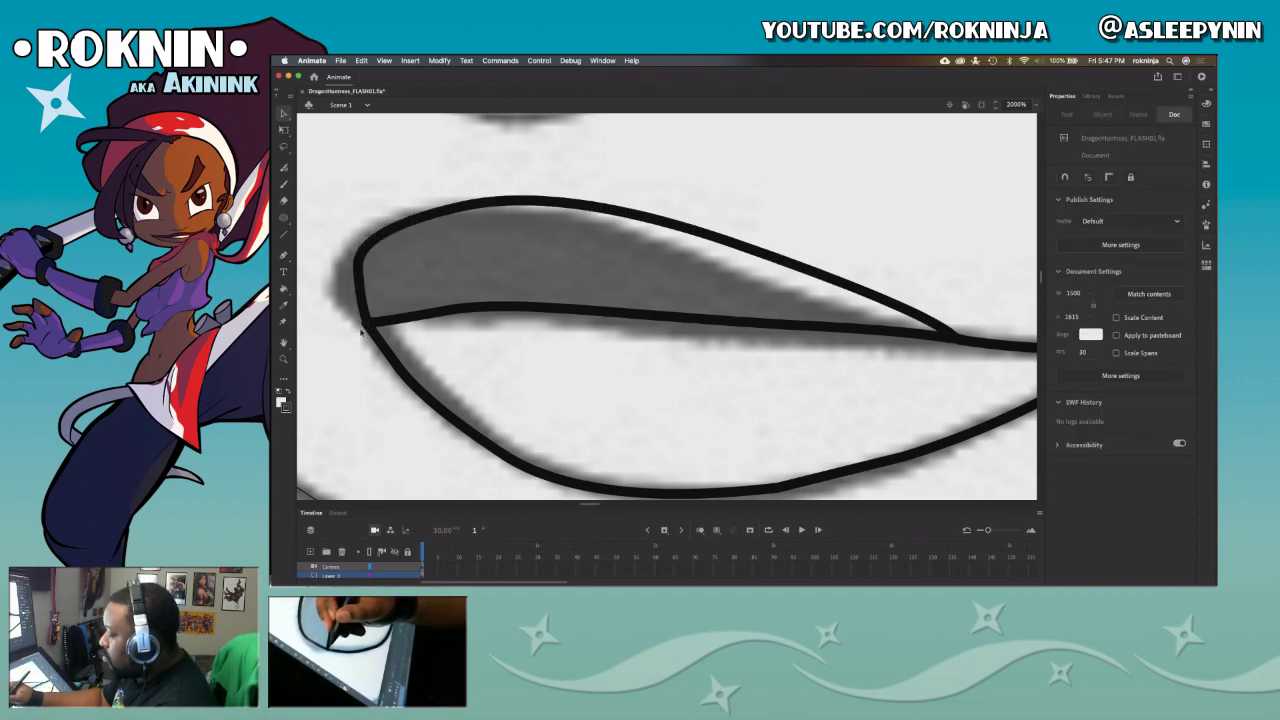
pyautogui.click(368, 328)
pyautogui.press('Delete')
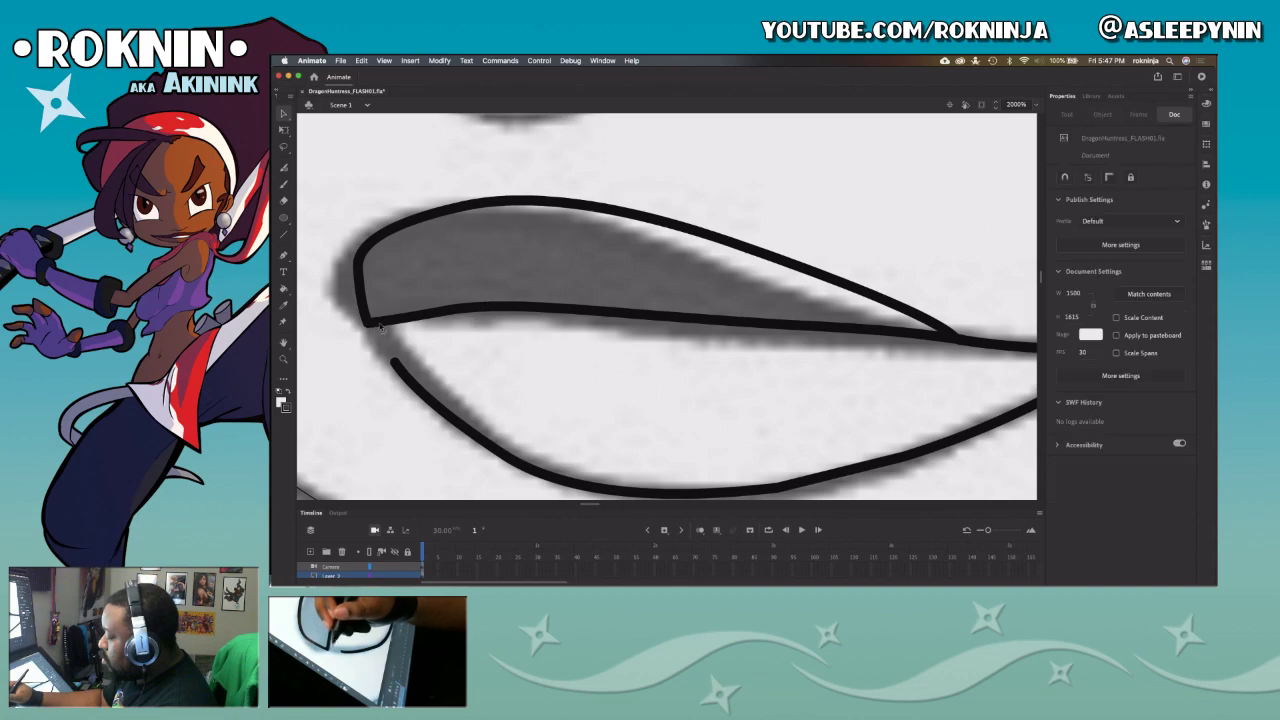
pyautogui.moveTo(395, 363)
pyautogui.mouseDown()
pyautogui.moveTo(369, 324)
pyautogui.moveTo(392, 386)
pyautogui.mouseUp()
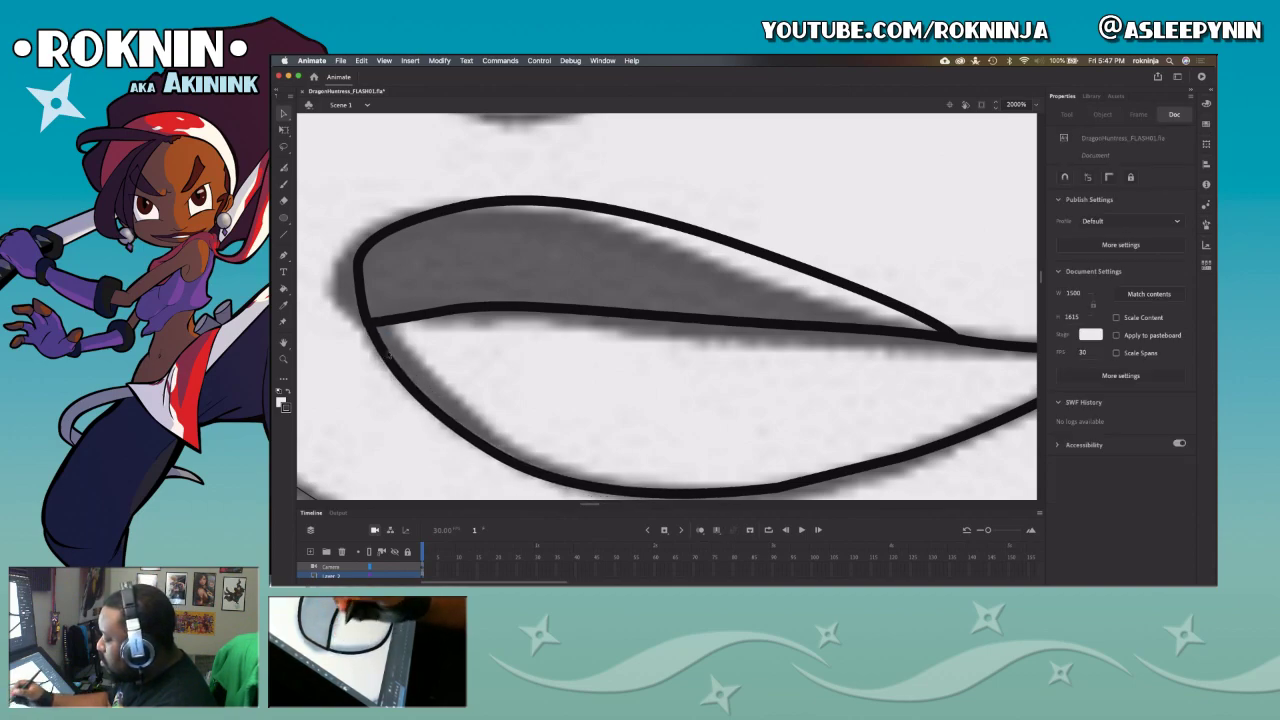
# Step: Delete all traced mouth strokes, leaving only the sketch of the lips
pyautogui.press('z')
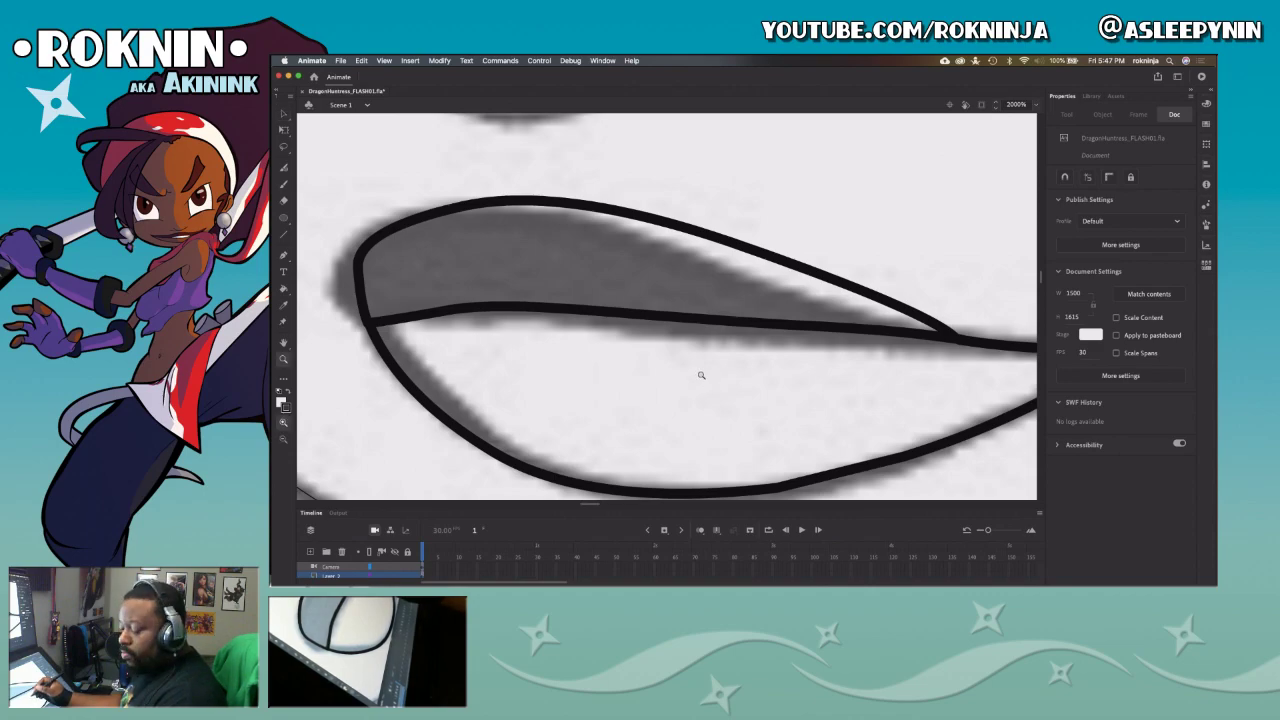
pyautogui.keyDown('alt'); pyautogui.click(702, 378); pyautogui.keyUp('alt')
pyautogui.keyDown('alt'); pyautogui.click(693, 365); pyautogui.keyUp('alt')
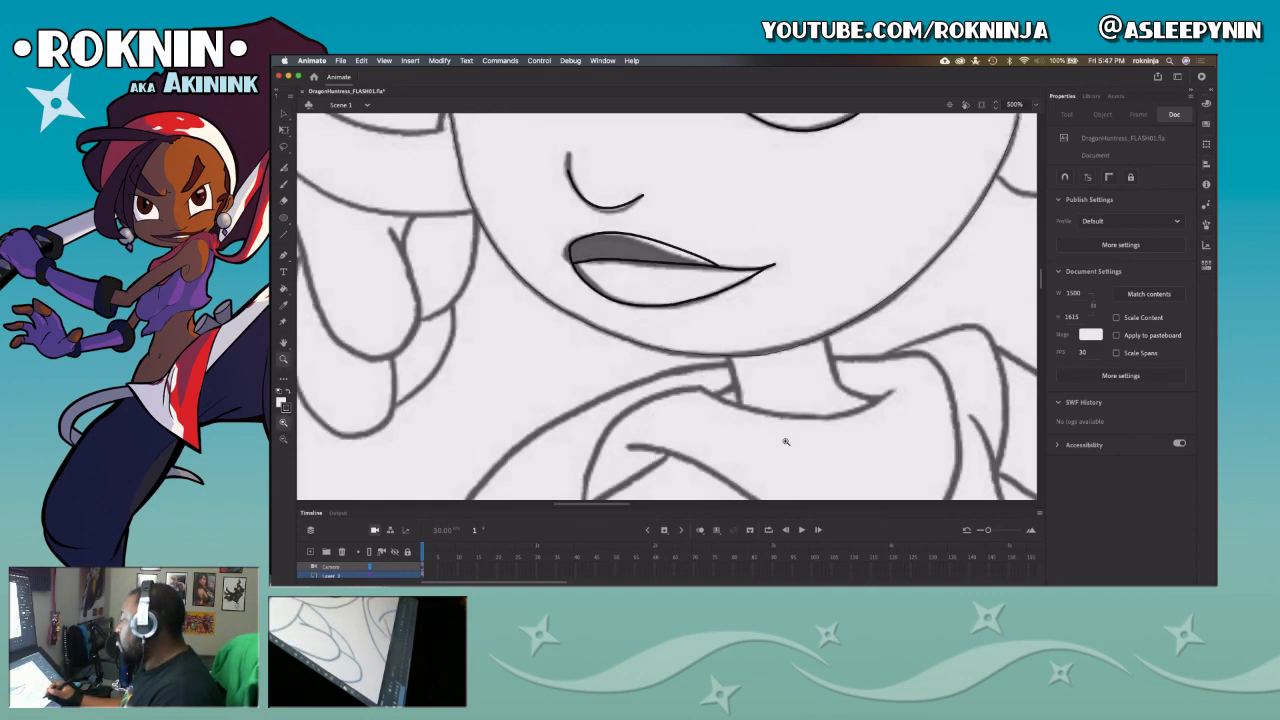
pyautogui.press('v')
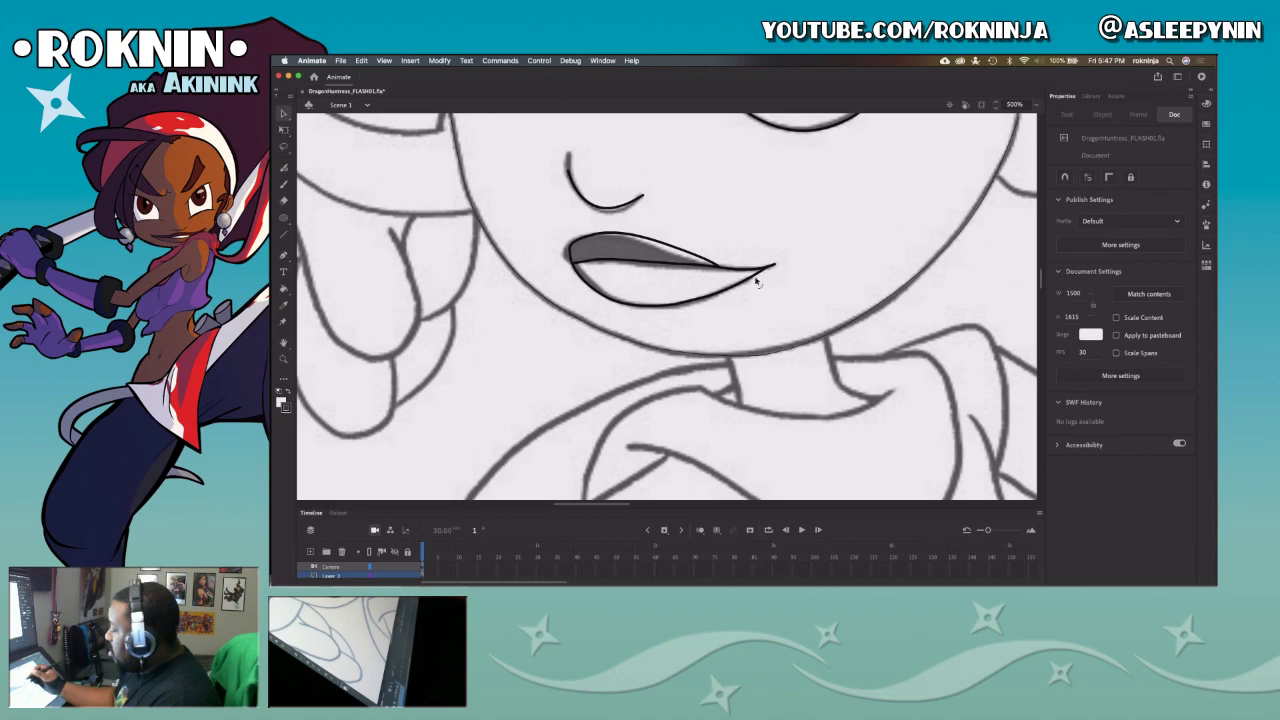
pyautogui.moveTo(552, 233); pyautogui.dragTo(780, 298)
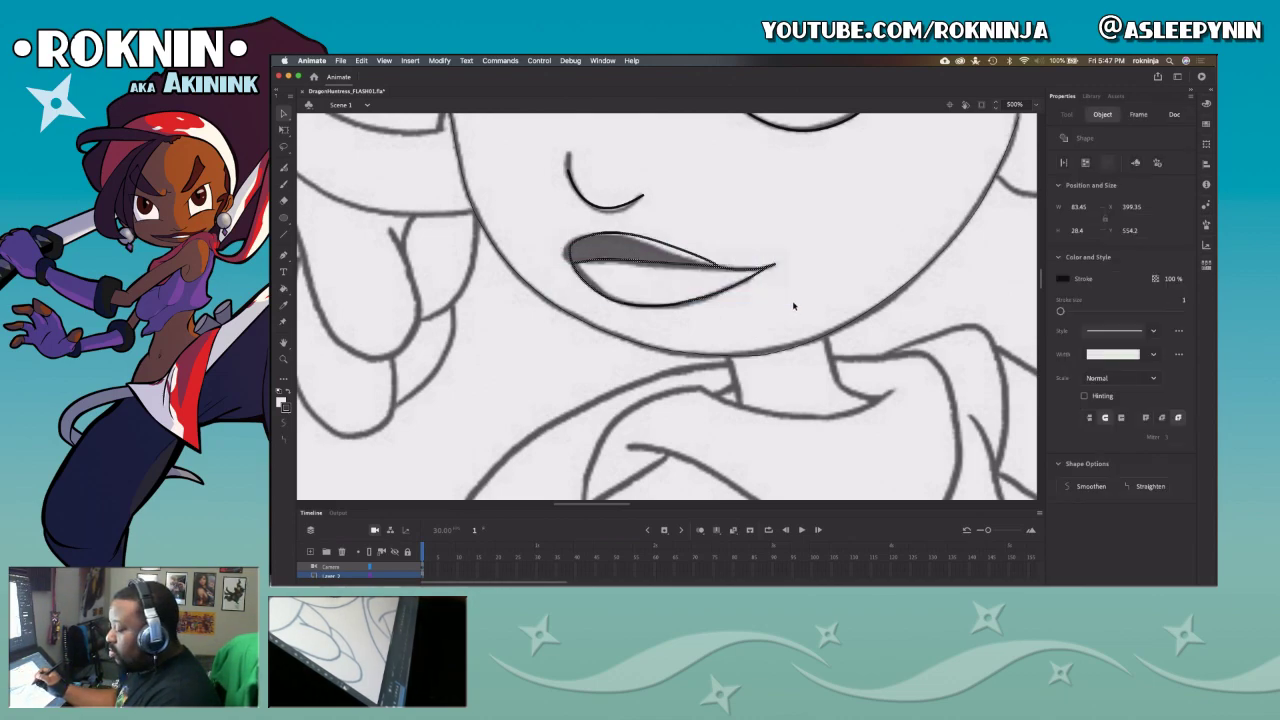
pyautogui.moveTo(600, 237); pyautogui.dragTo(705, 310)
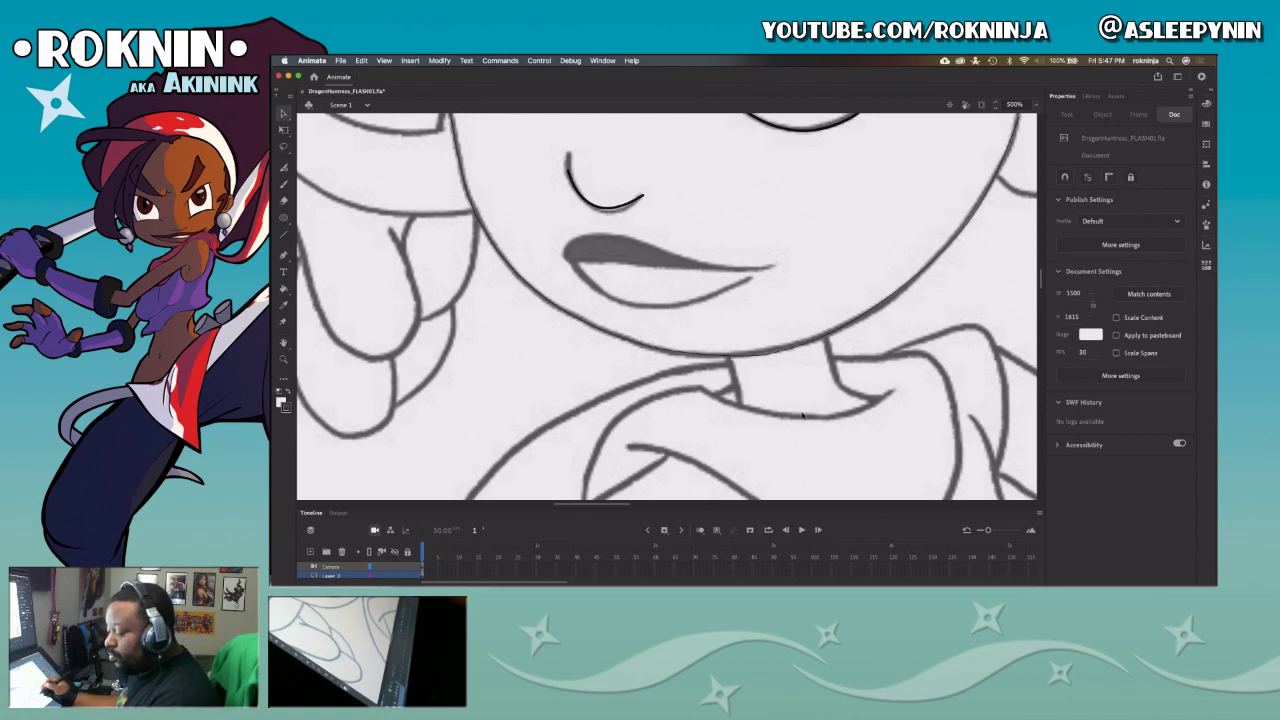
# Step: Redraw the mouth with the Pencil tool: the upper lip outline, the dividing line and the lower lip, meeting at the right tip
pyautogui.press('y')
pyautogui.hotkey('shift', 'y')
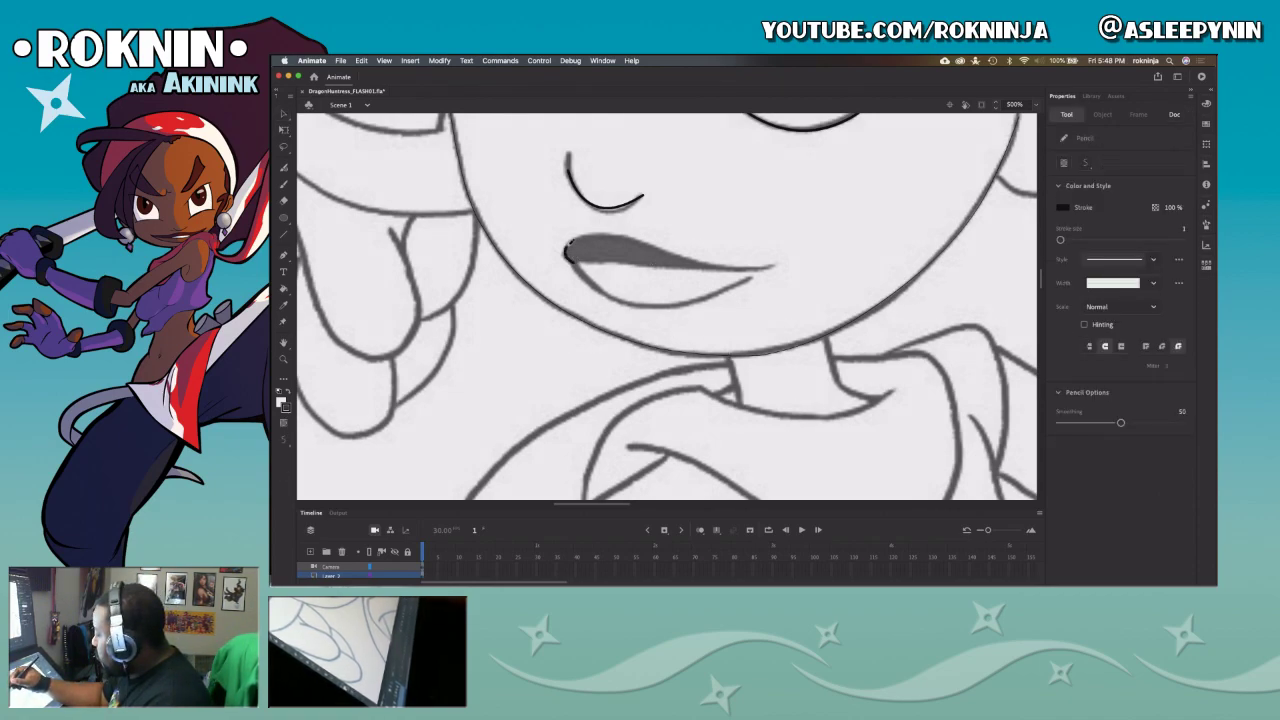
pyautogui.moveTo(596, 229); pyautogui.dragTo(780, 258)
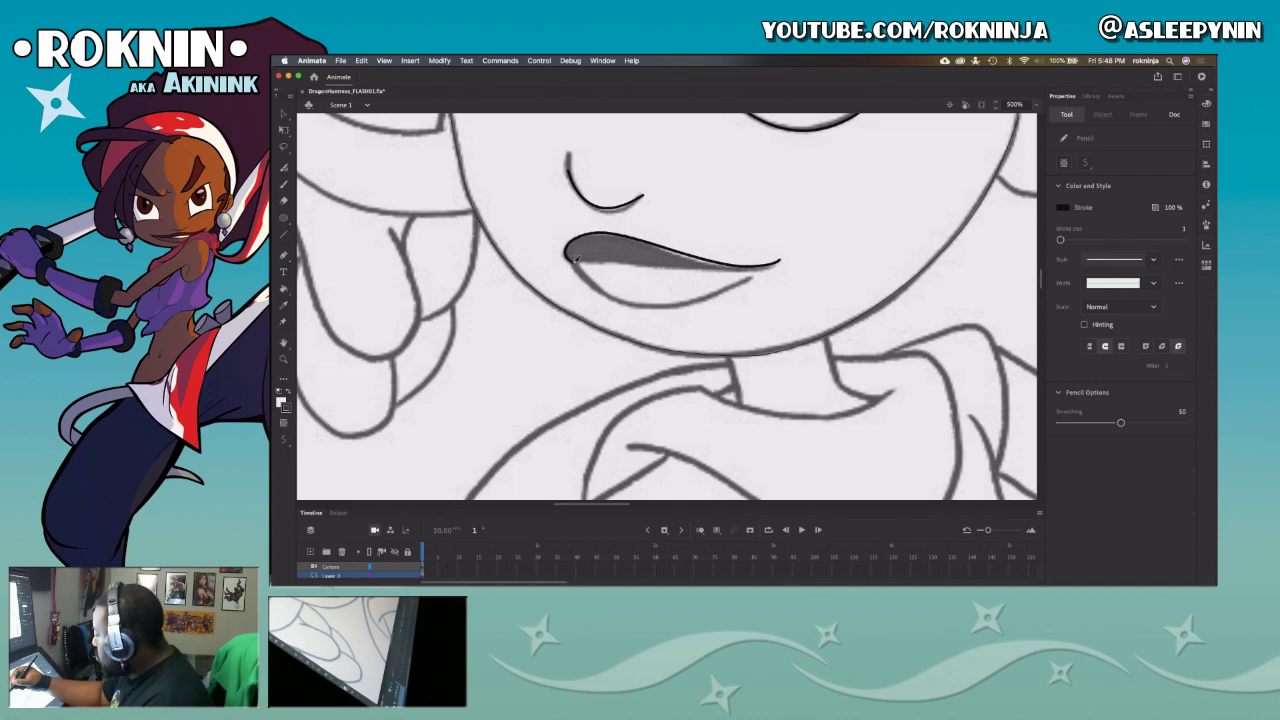
pyautogui.moveTo(603, 257); pyautogui.dragTo(758, 263)
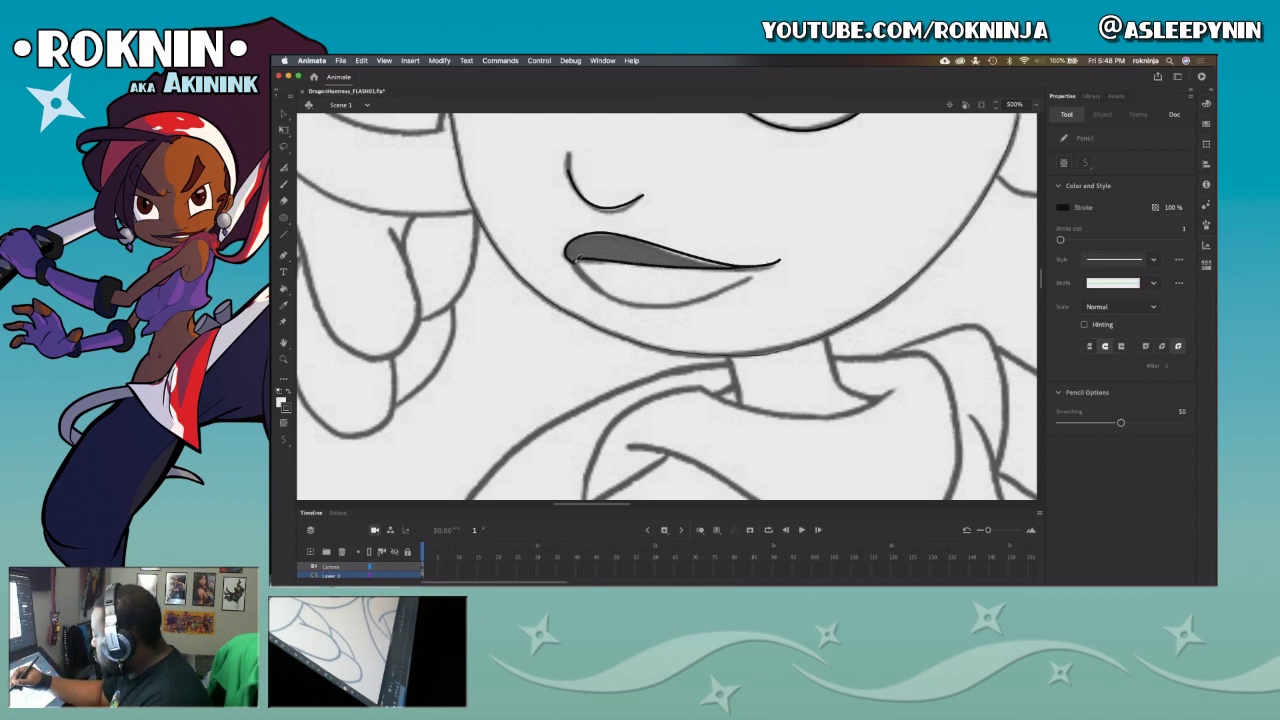
pyautogui.moveTo(590, 282)
pyautogui.mouseDown()
pyautogui.moveTo(626, 303)
pyautogui.moveTo(690, 306)
pyautogui.moveTo(780, 259)
pyautogui.mouseUp()
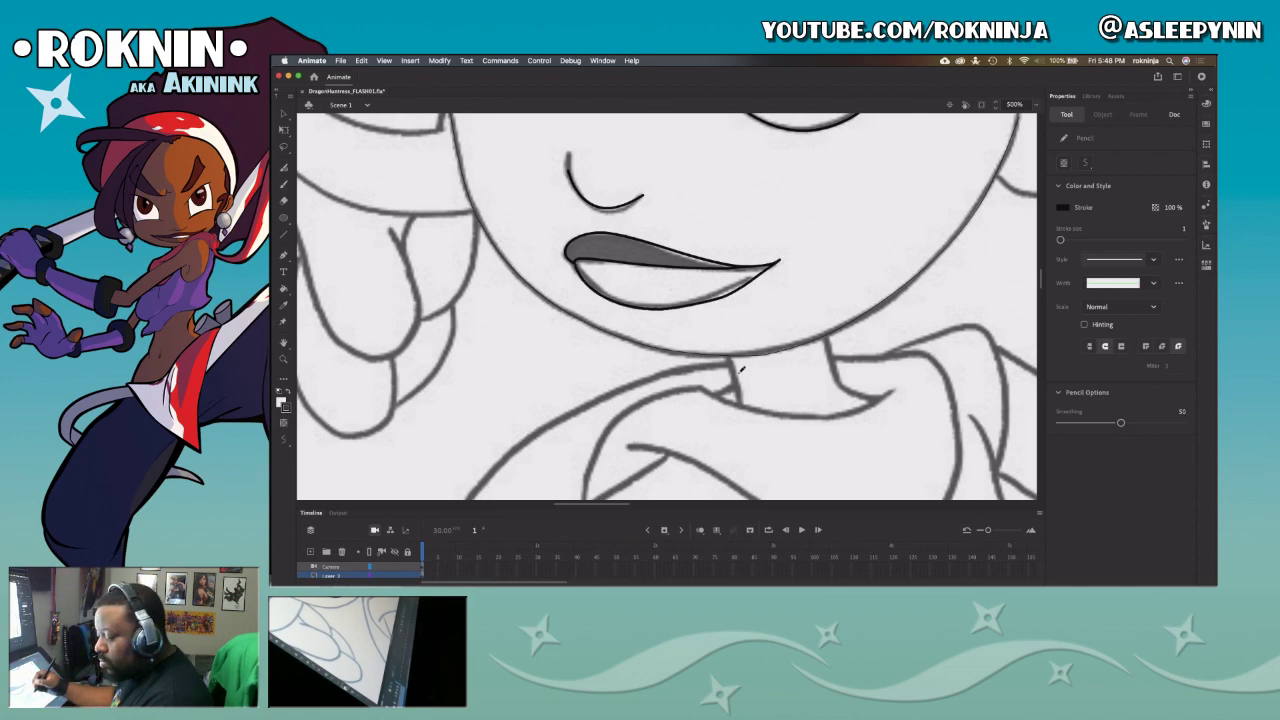
# Step: Smooth the lower lip curve and the upper lip outline with the Smooth option
pyautogui.press('v')
pyautogui.click(737, 294)
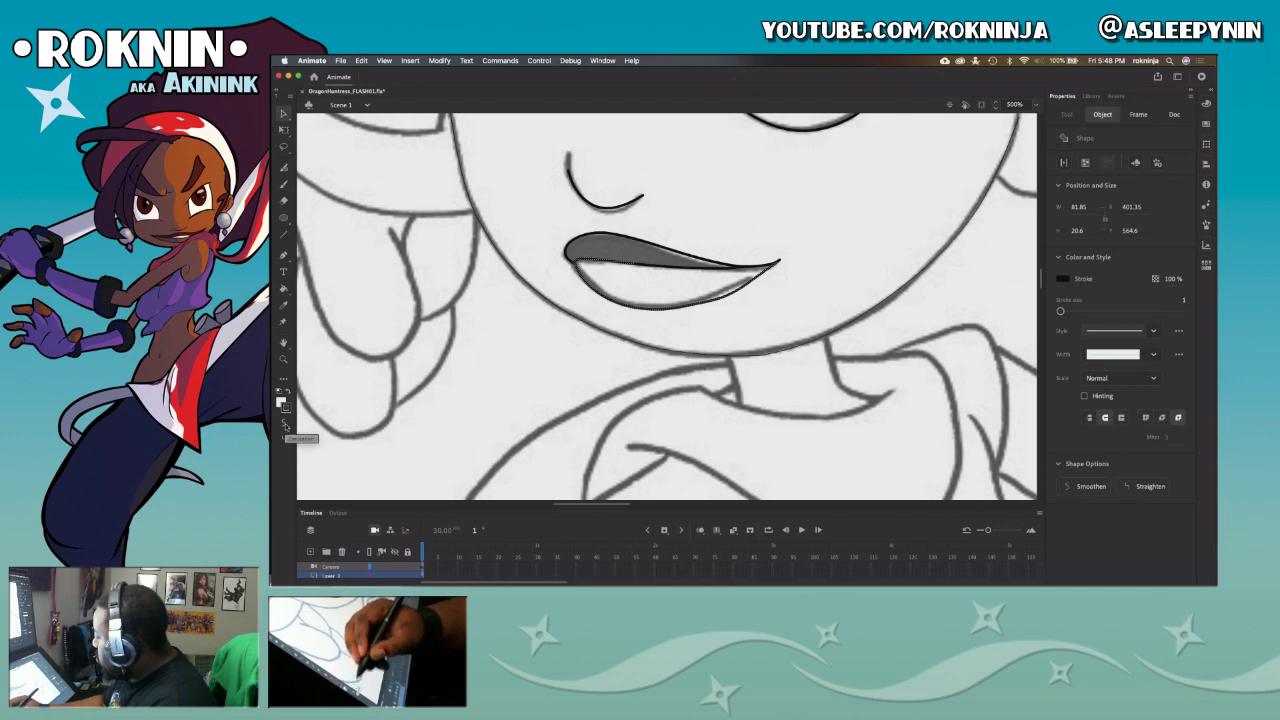
pyautogui.moveTo(602, 272)
pyautogui.mouseDown()
pyautogui.moveTo(776, 307)
pyautogui.moveTo(779, 328)
pyautogui.mouseUp()
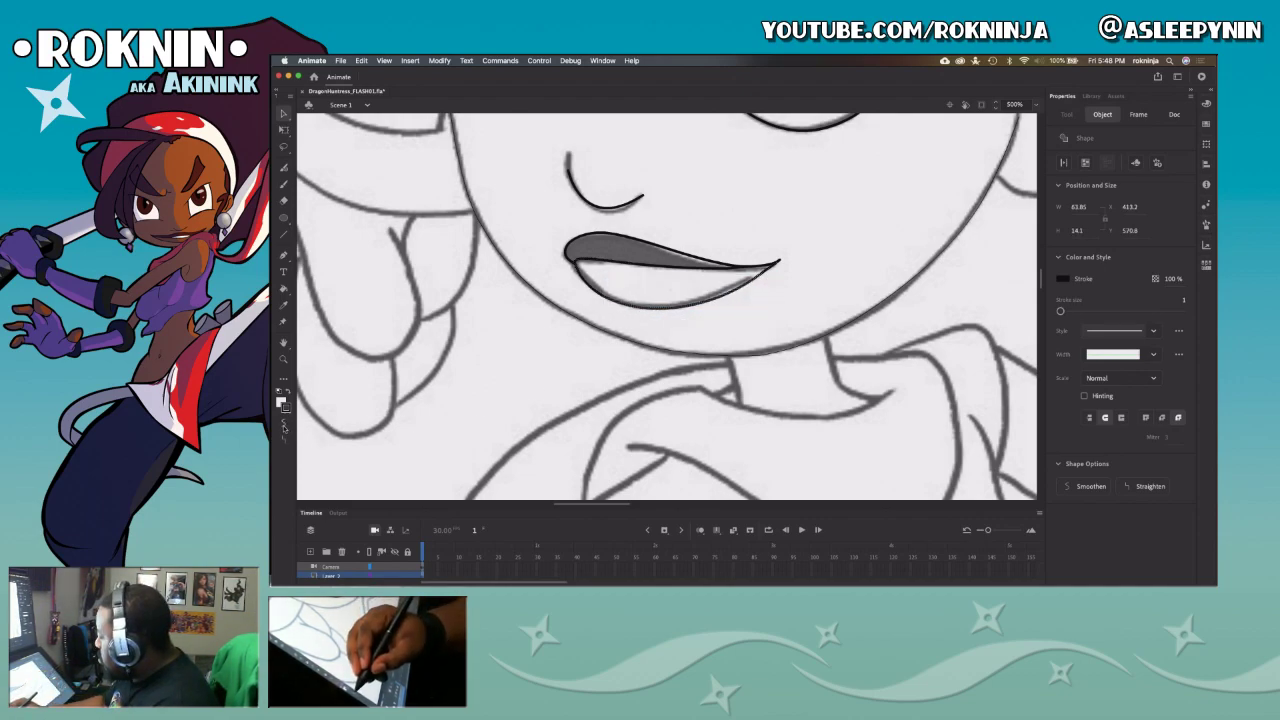
pyautogui.click(733, 297)
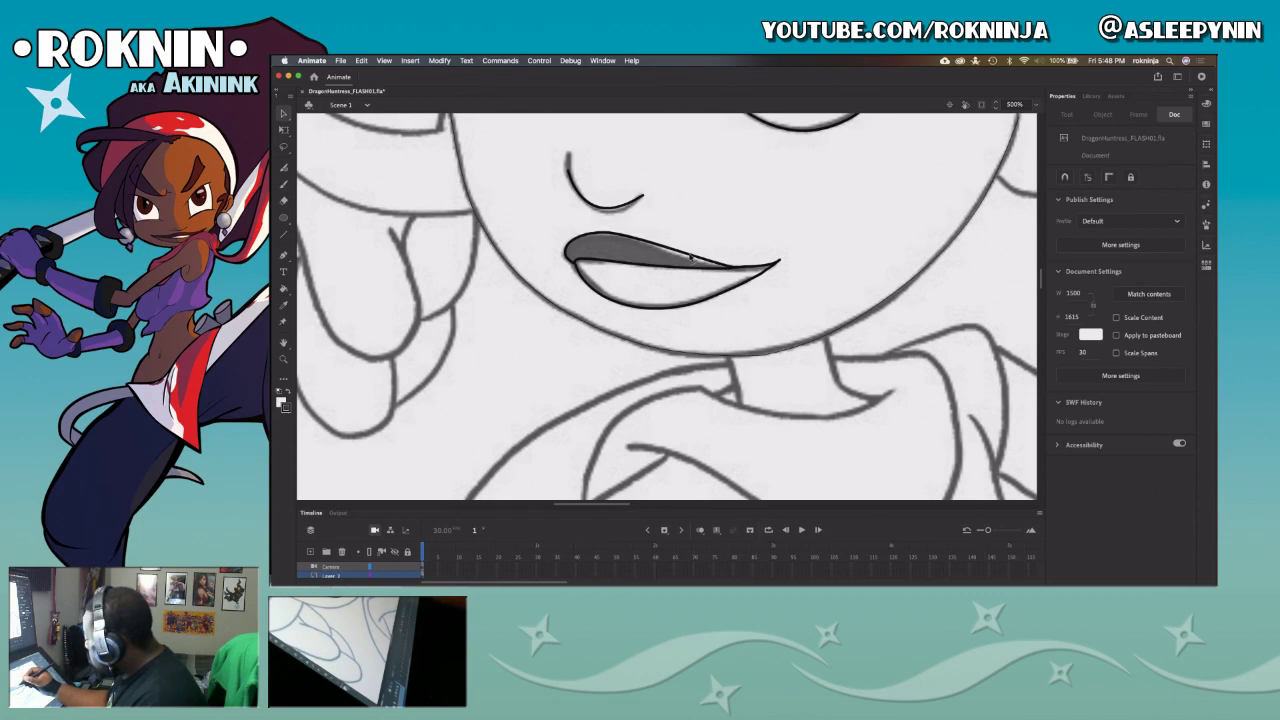
pyautogui.click(705, 263)
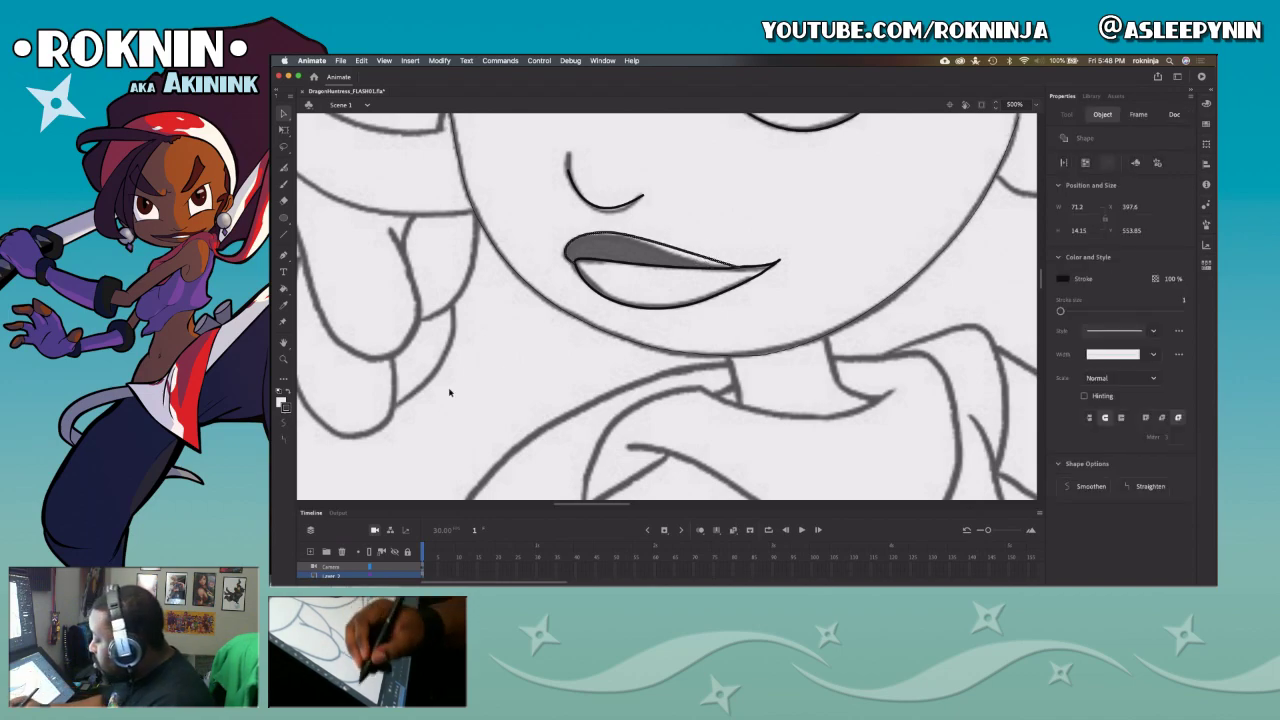
pyautogui.click(678, 373)
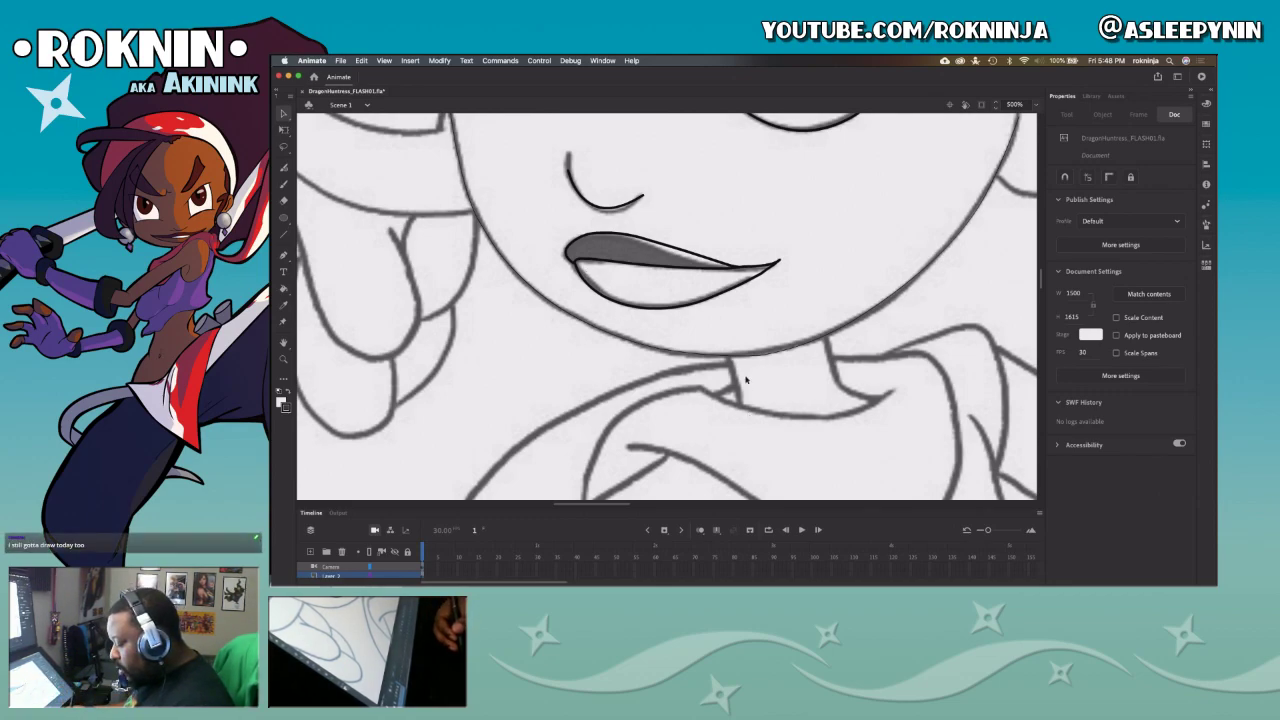
# Step: Delete the stray light oval fill between the eyes, above the nose
pyautogui.press('z')
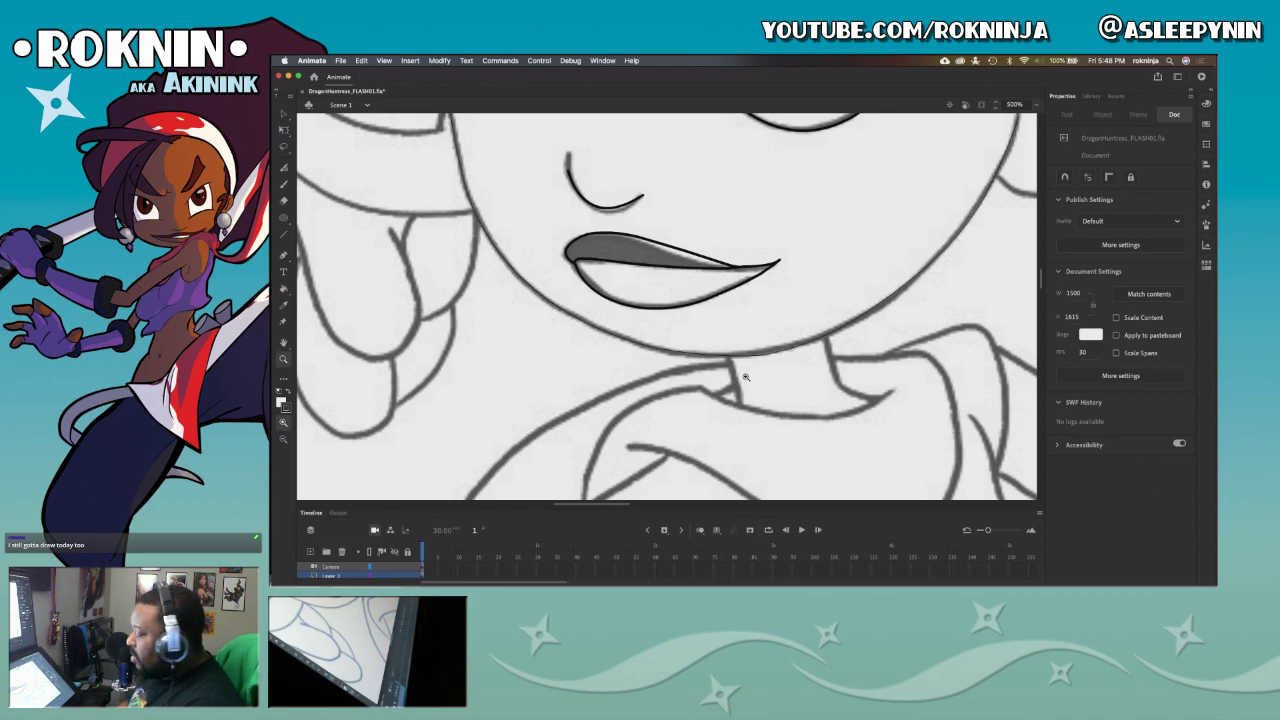
pyautogui.keyDown('alt'); pyautogui.click(826, 381); pyautogui.keyUp('alt')
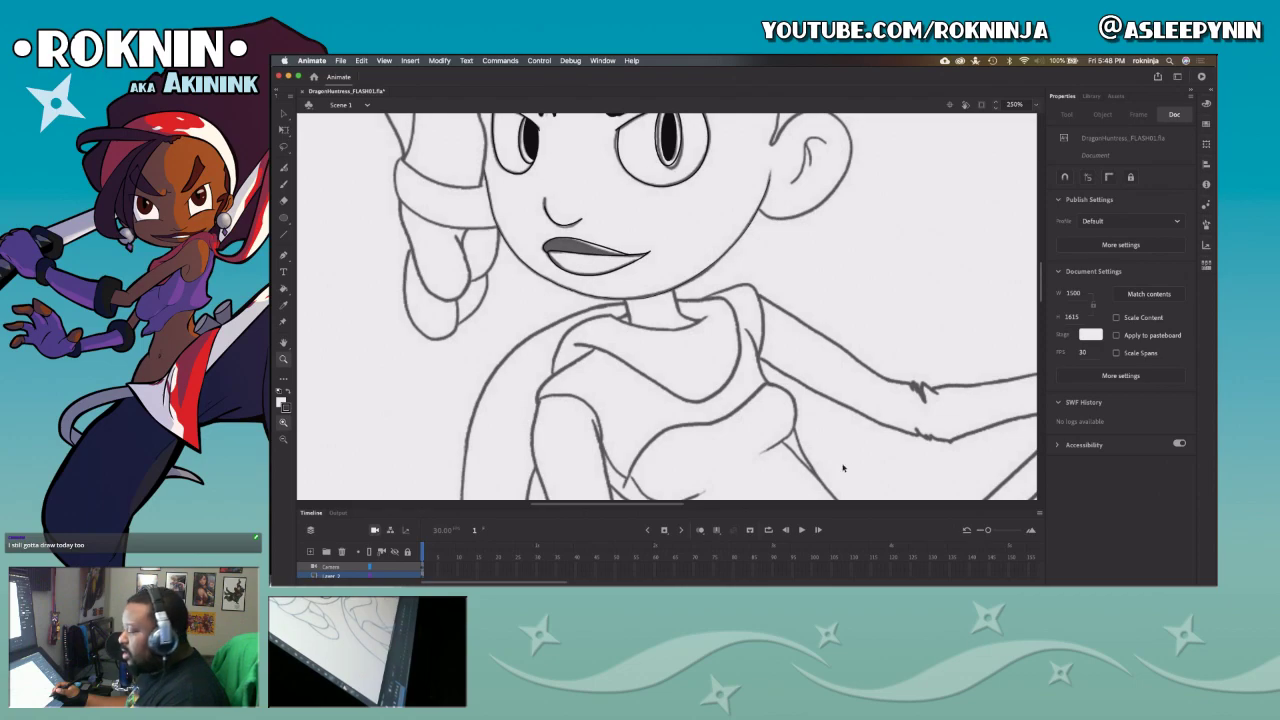
pyautogui.press('super+a')
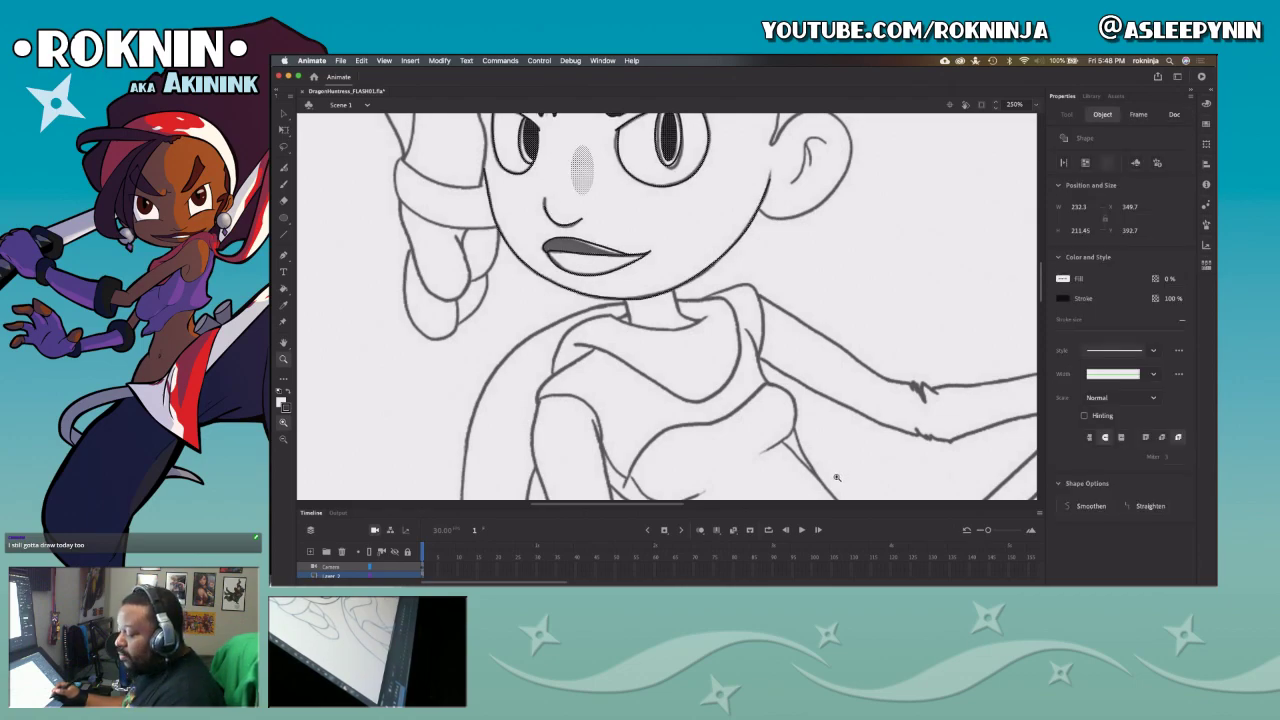
pyautogui.press('v')
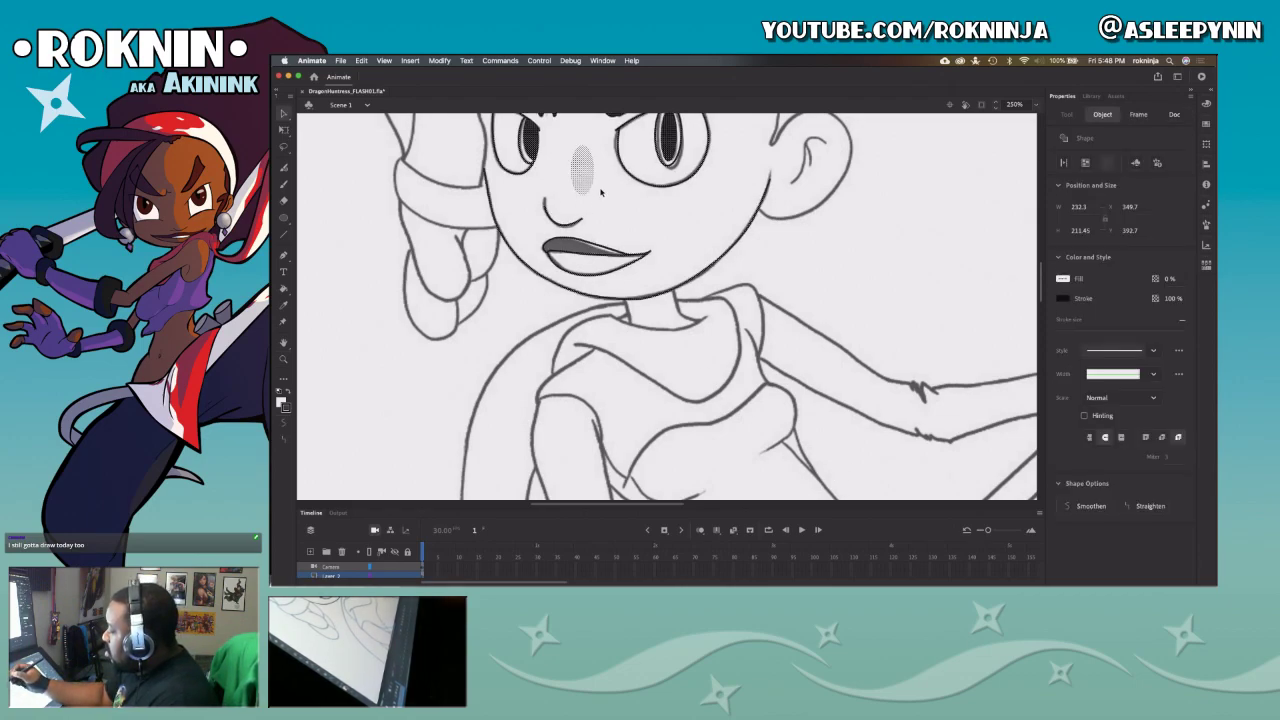
pyautogui.click(603, 200)
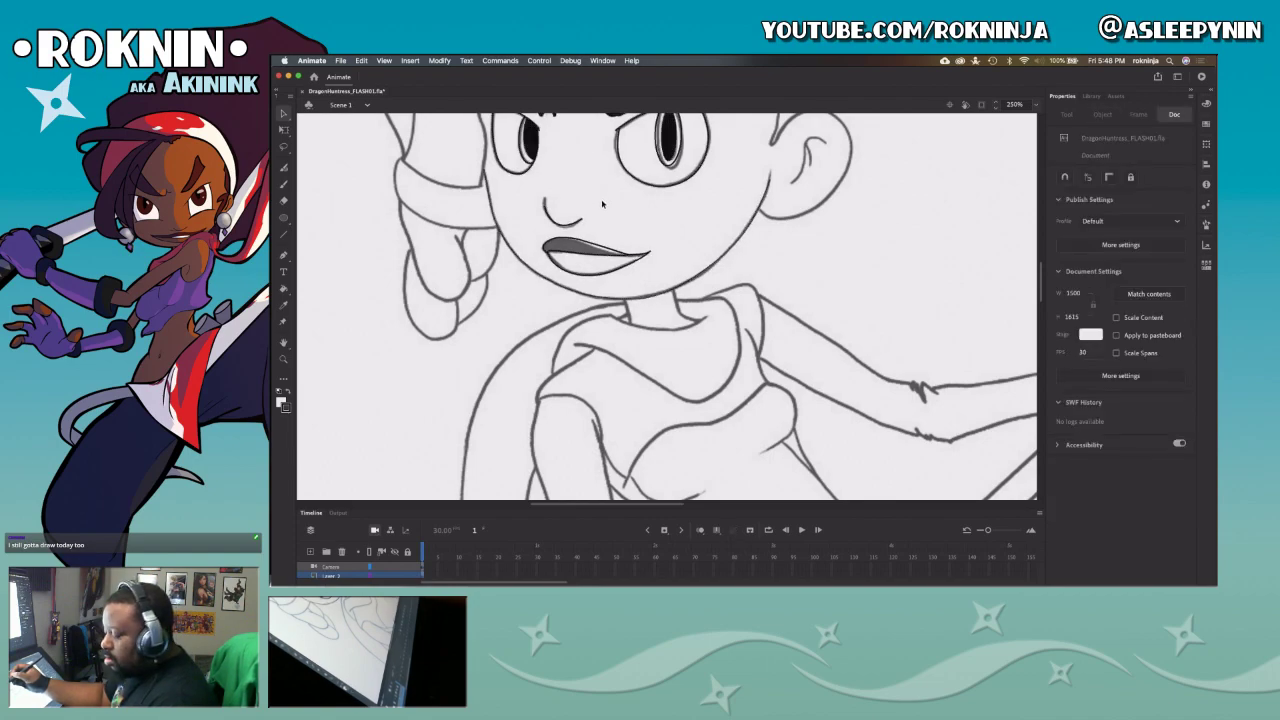
pyautogui.click(581, 184)
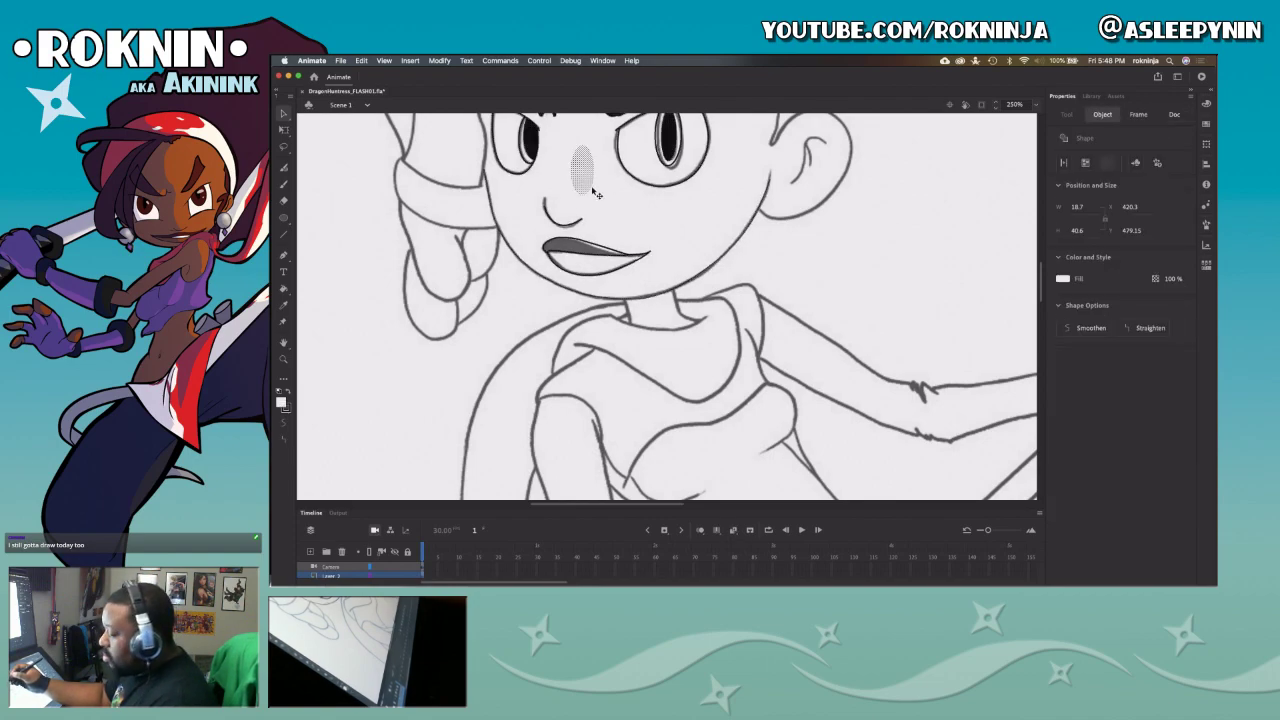
pyautogui.press('Delete')
# Step: Set the stroke size of all traced face lines to 0.1
pyautogui.press('super+a')
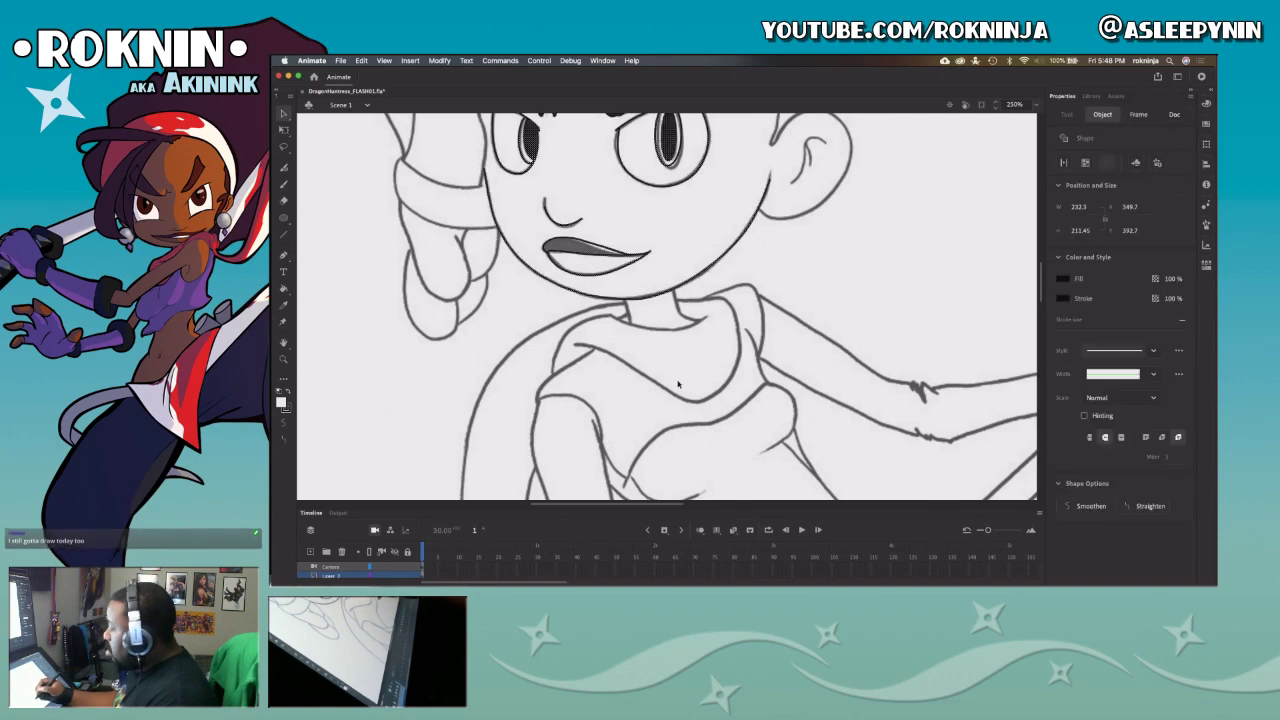
pyautogui.moveTo(1090, 331); pyautogui.dragTo(1061, 343)
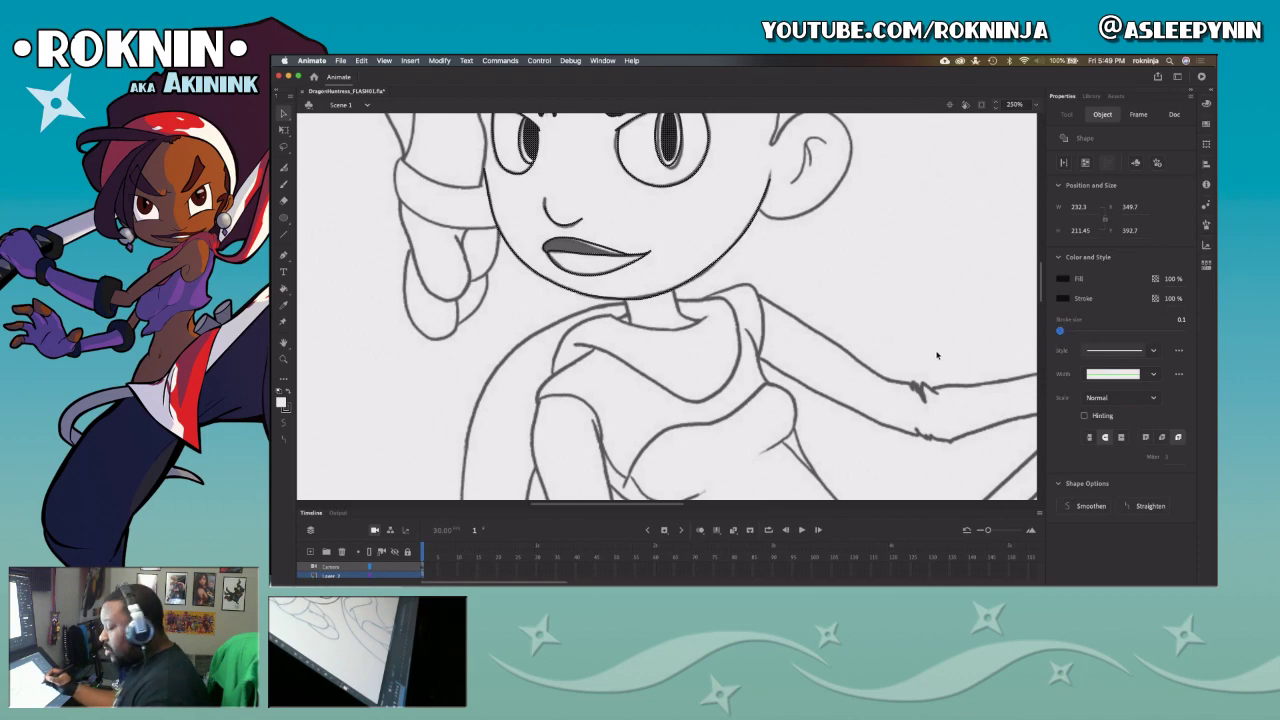
pyautogui.click(841, 289)
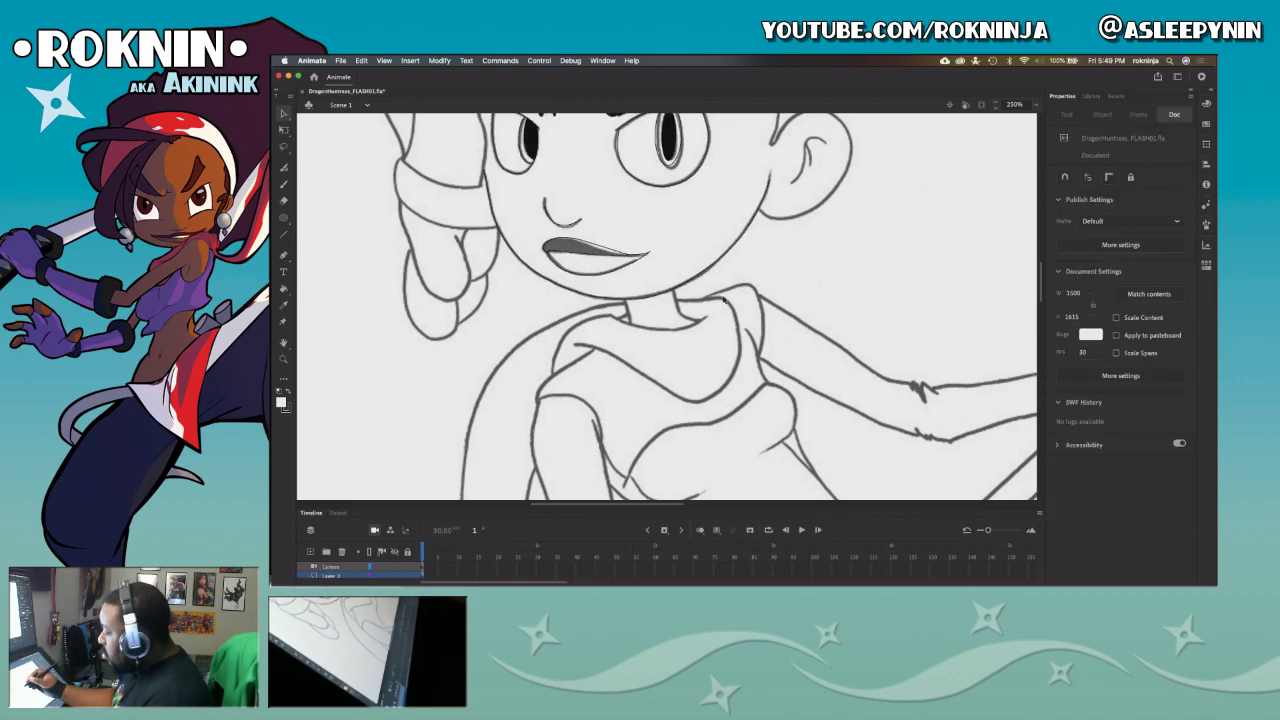
# Step: Smooth the thin lower lip line running to the right mouth tip
pyautogui.press('z')
pyautogui.click(714, 287)
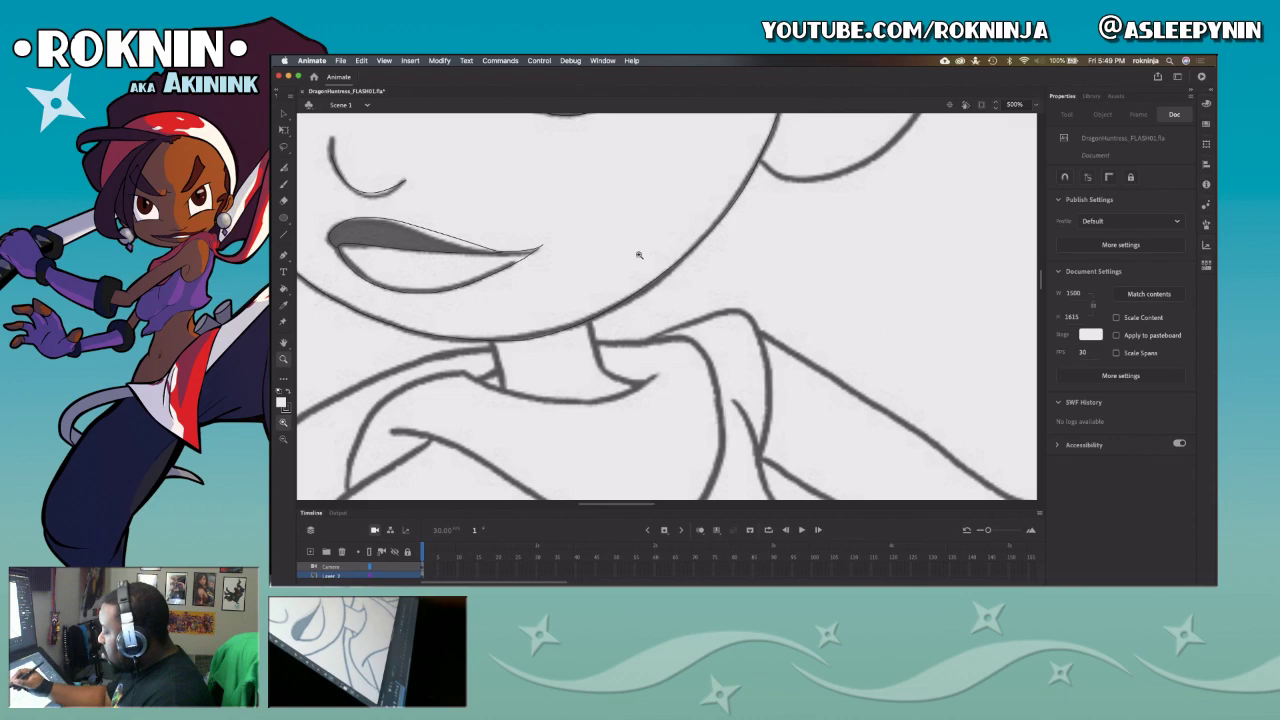
pyautogui.click(568, 236)
pyautogui.press('v')
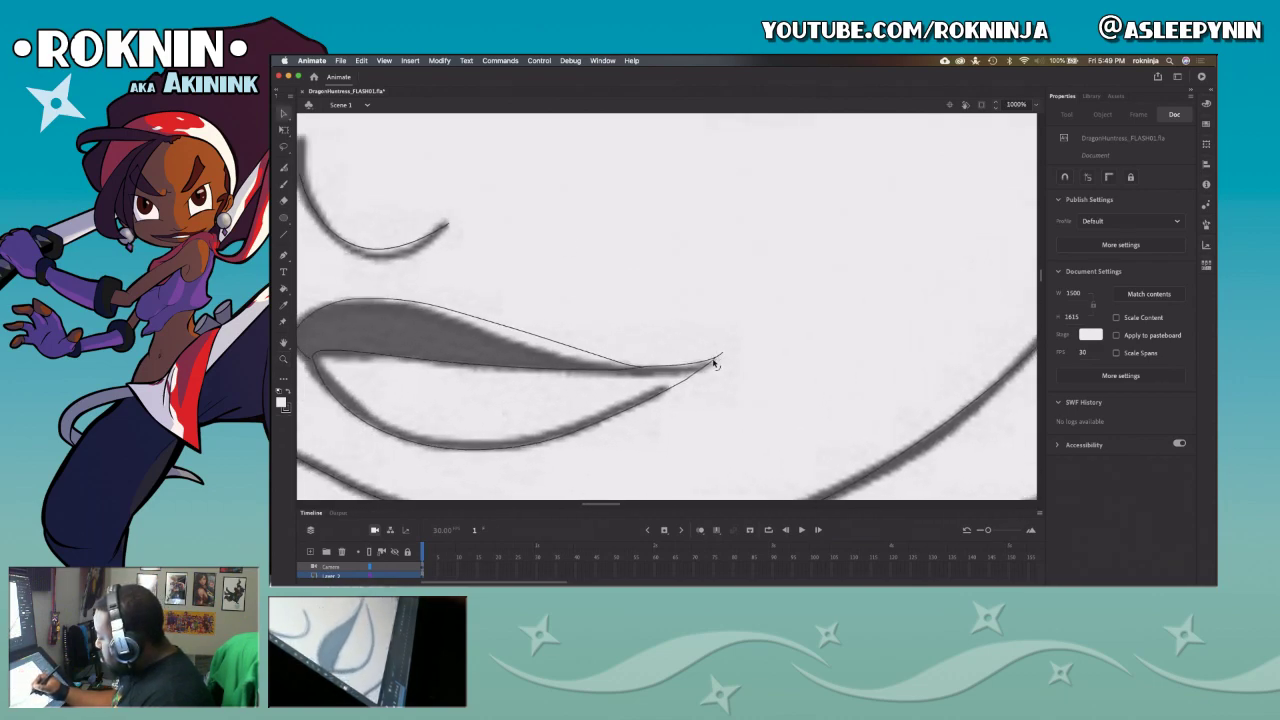
pyautogui.click(715, 364)
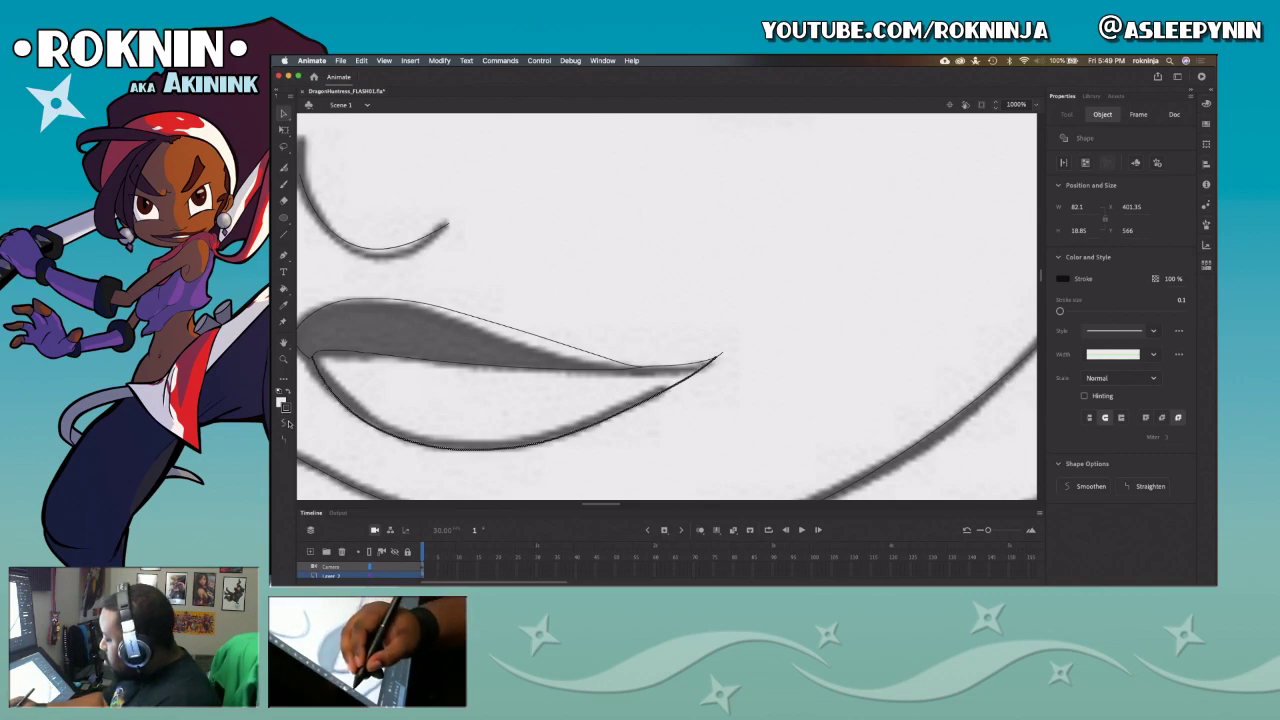
pyautogui.click(287, 423)
pyautogui.moveTo(607, 435); pyautogui.dragTo(820, 428)
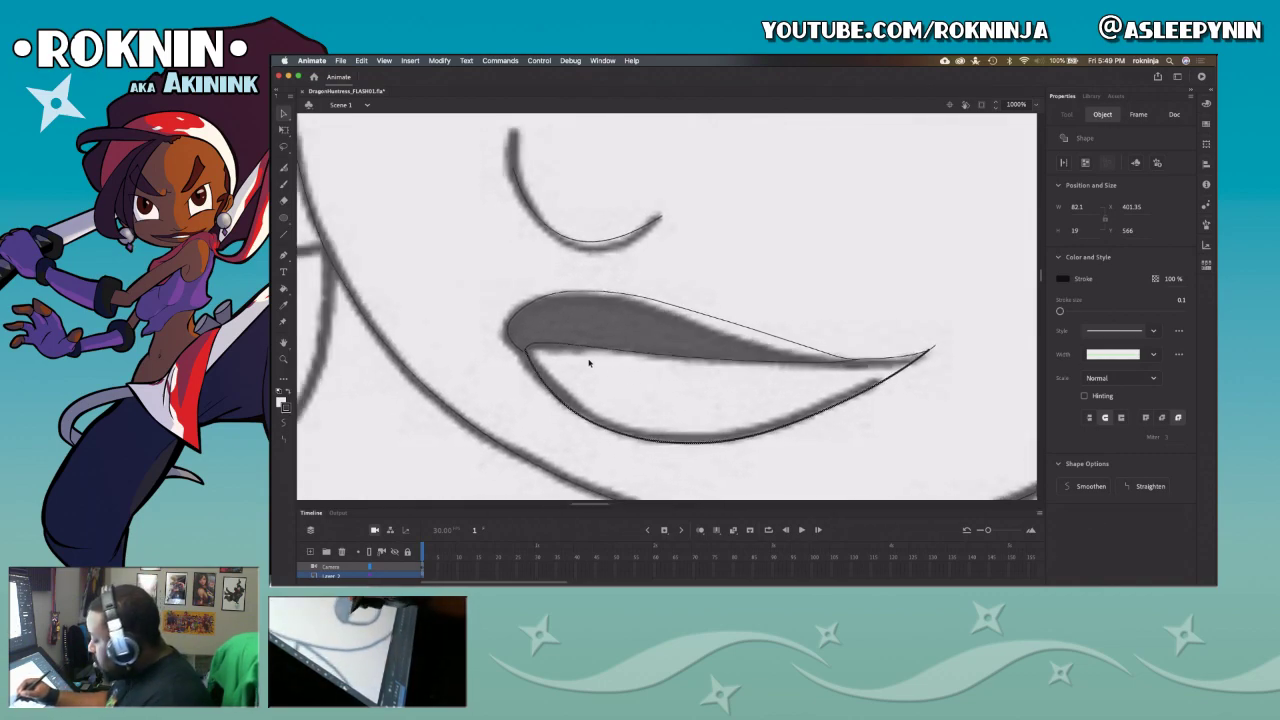
# Step: Join the loose left end of the upper lip outline to the lower lip at the left mouth corner
pyautogui.click(511, 334)
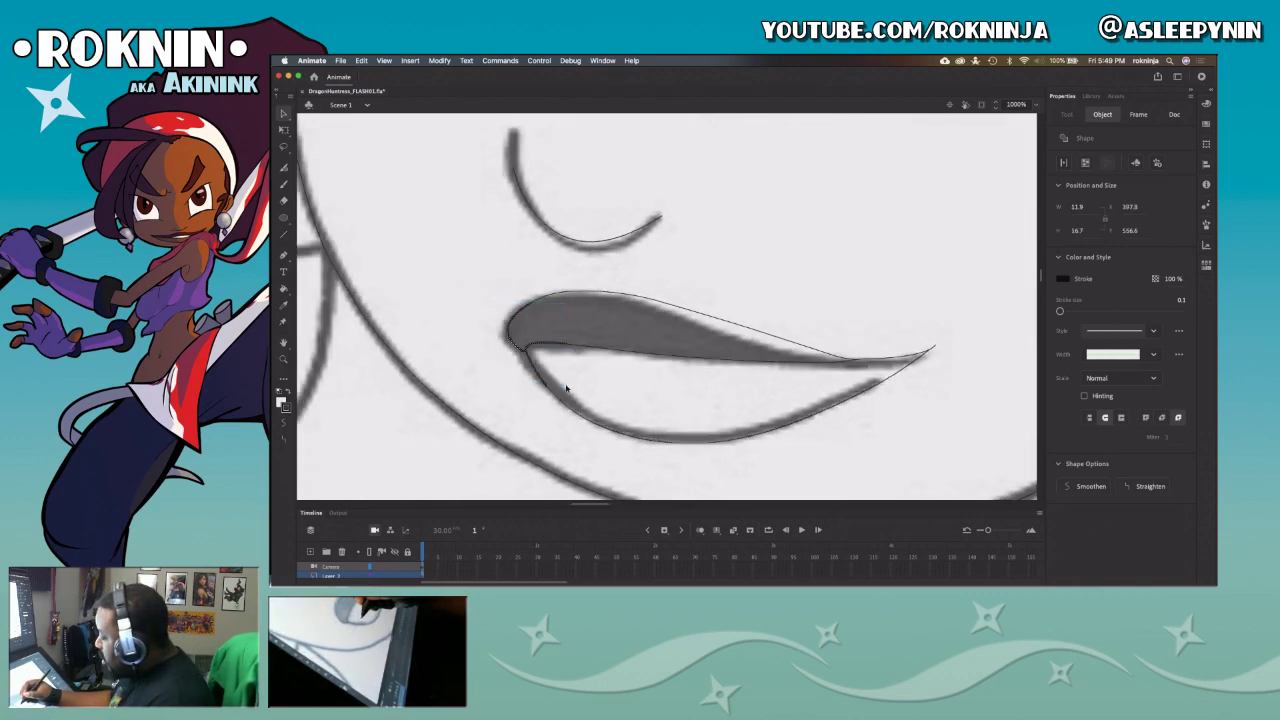
pyautogui.press('z')
pyautogui.moveTo(552, 374); pyautogui.dragTo(488, 301)
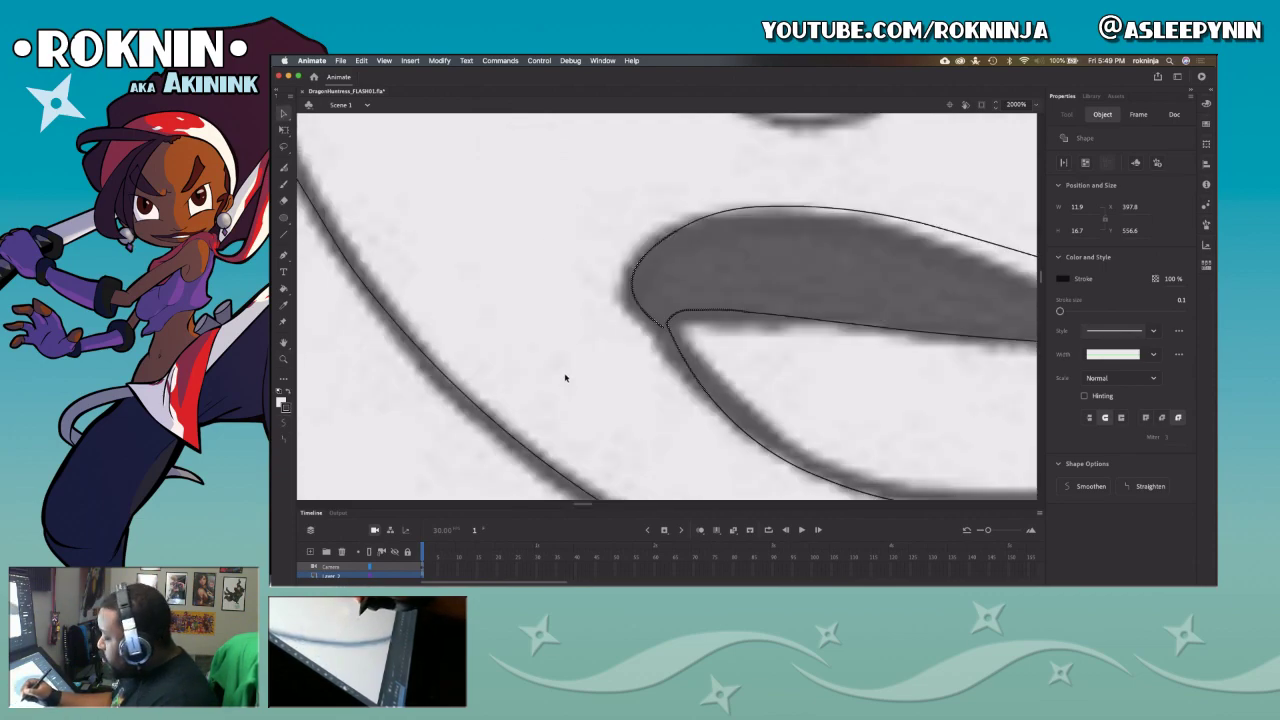
pyautogui.click(678, 335)
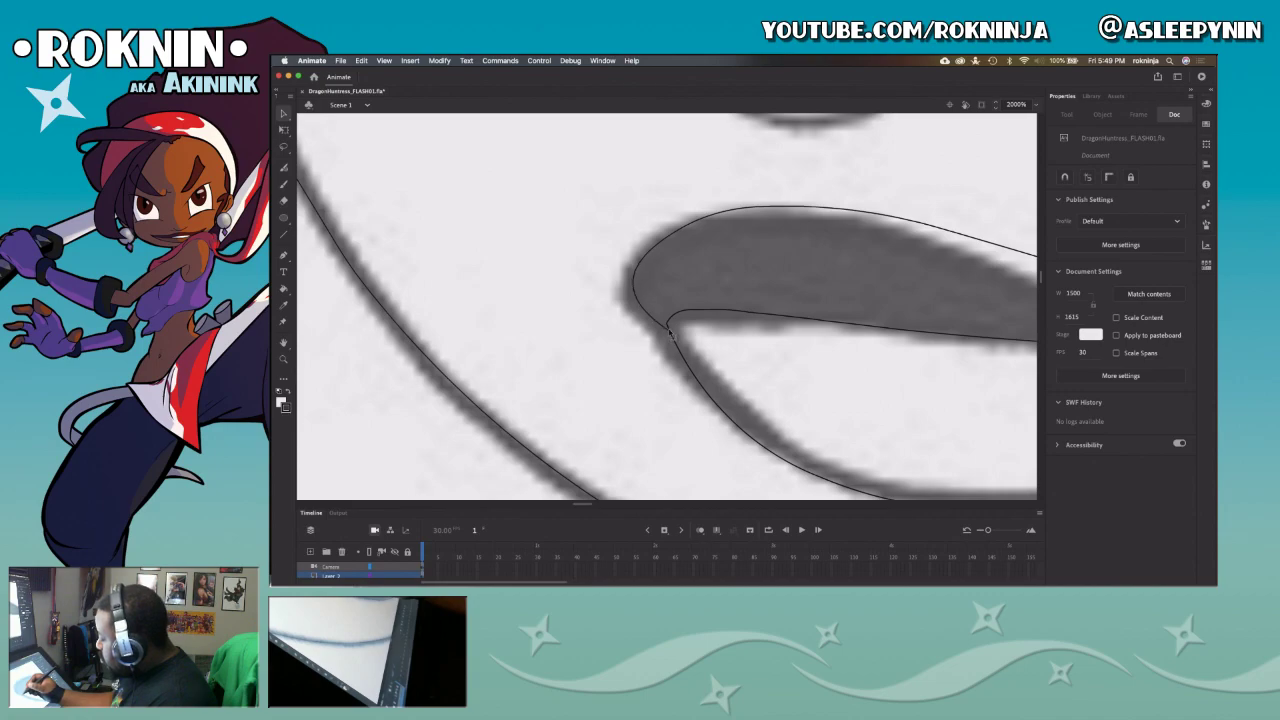
pyautogui.press('z')
pyautogui.keyDown('alt'); pyautogui.click(678, 335); pyautogui.keyUp('alt')
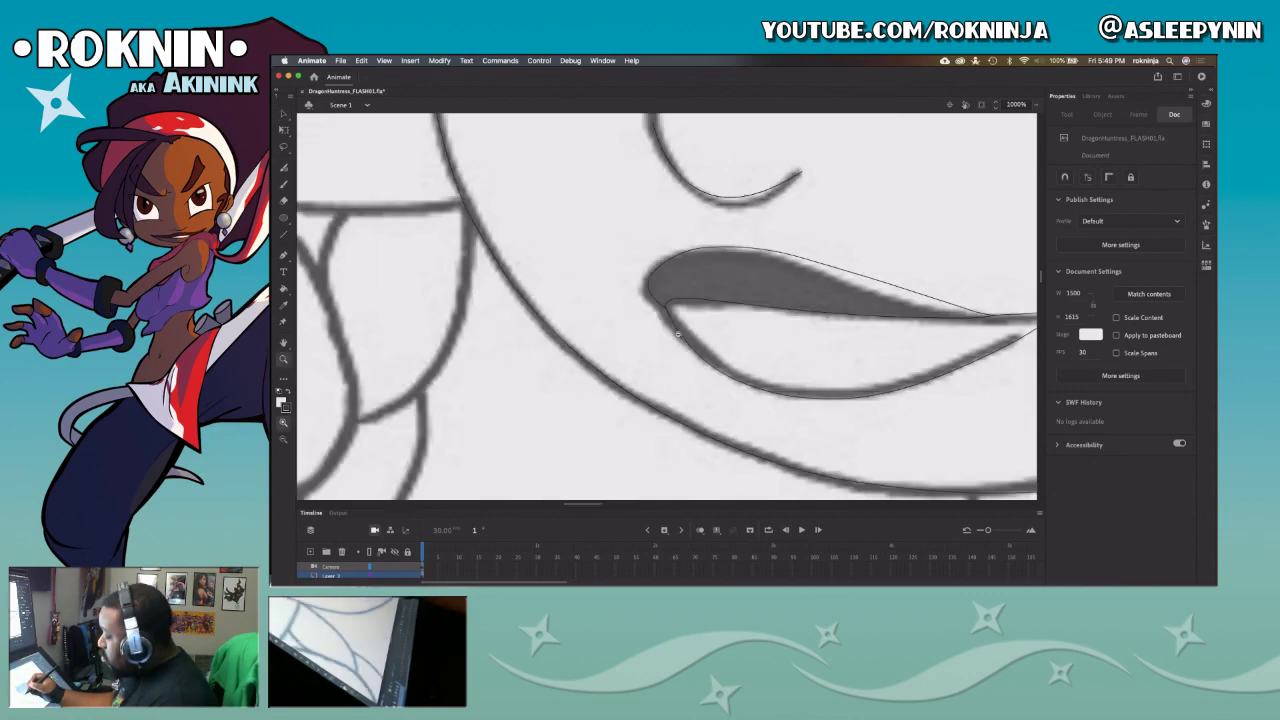
# Step: Look over the traced mouth, nose and both eyes, and view the whole figure
pyautogui.keyDown('alt'); pyautogui.click(679, 336); pyautogui.keyUp('alt')
pyautogui.keyDown('alt'); pyautogui.click(708, 334); pyautogui.keyUp('alt')
pyautogui.moveTo(711, 331); pyautogui.dragTo(681, 454)
pyautogui.moveTo(543, 260); pyautogui.dragTo(664, 398)
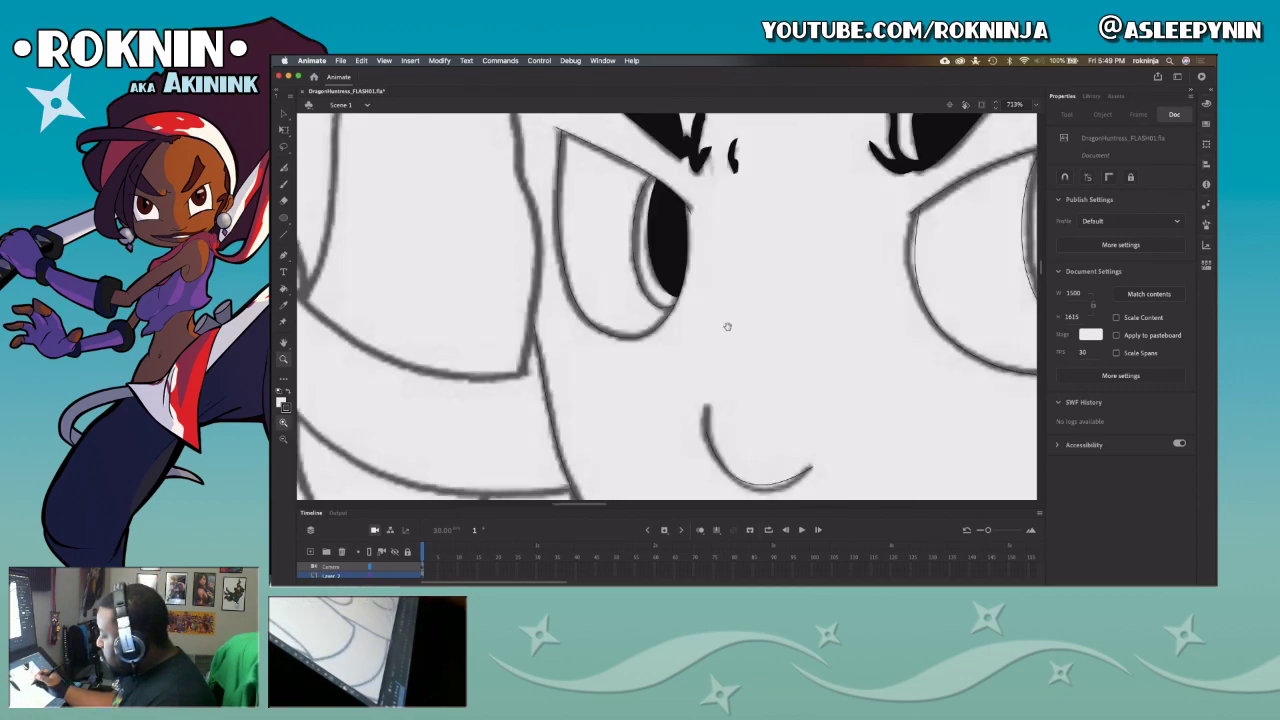
pyautogui.moveTo(794, 297); pyautogui.dragTo(581, 394)
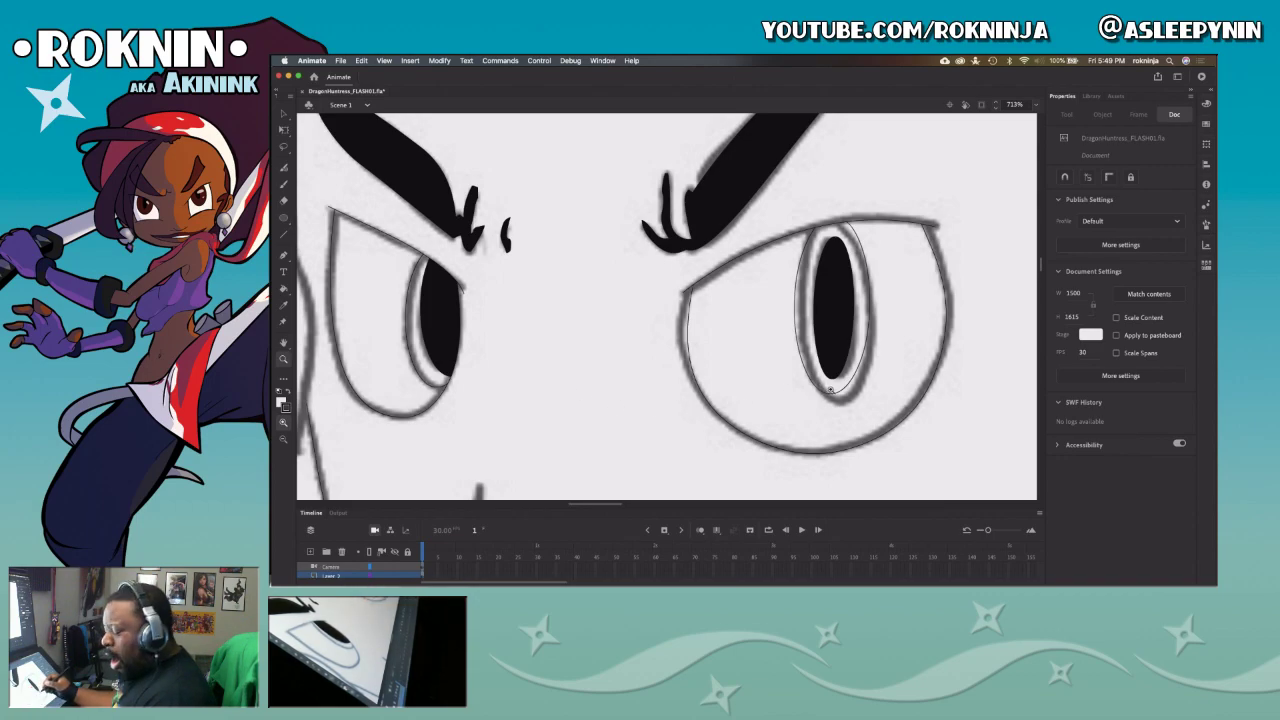
pyautogui.keyDown('alt'); pyautogui.click(788, 347); pyautogui.keyUp('alt')
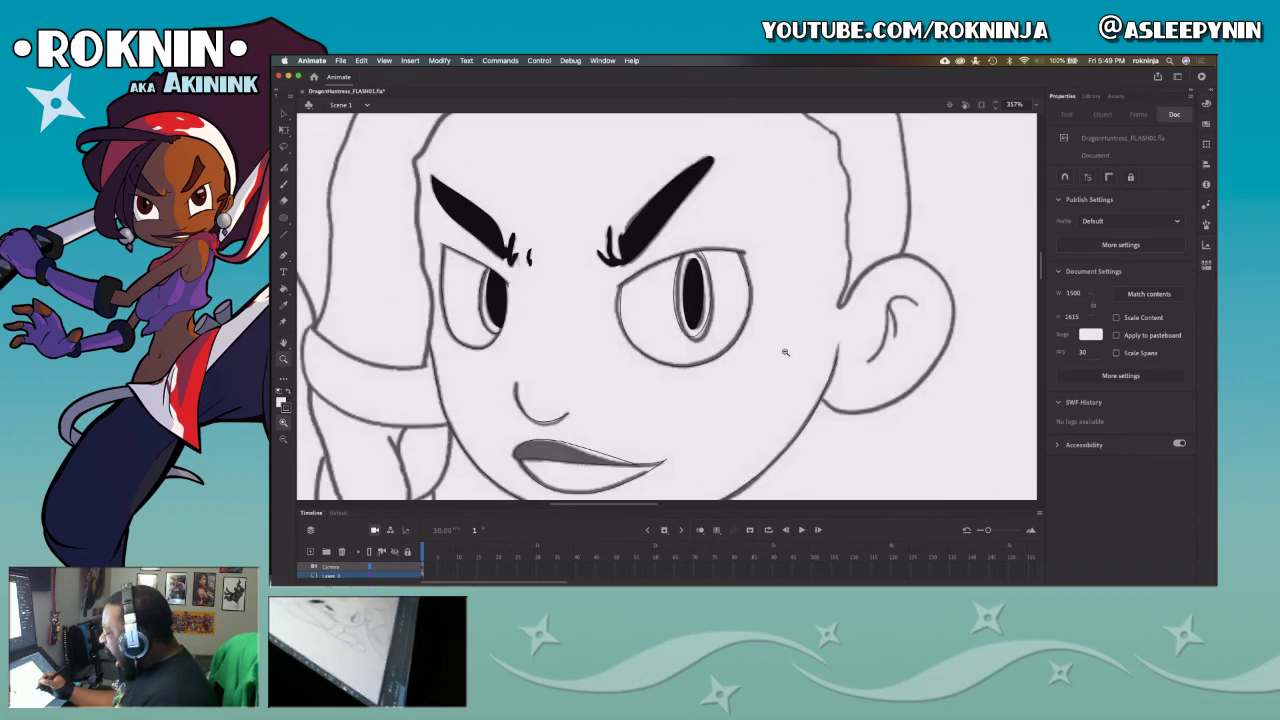
pyautogui.keyDown('alt'); pyautogui.click(786, 351); pyautogui.keyUp('alt')
pyautogui.keyDown('alt'); pyautogui.click(794, 379); pyautogui.keyUp('alt')
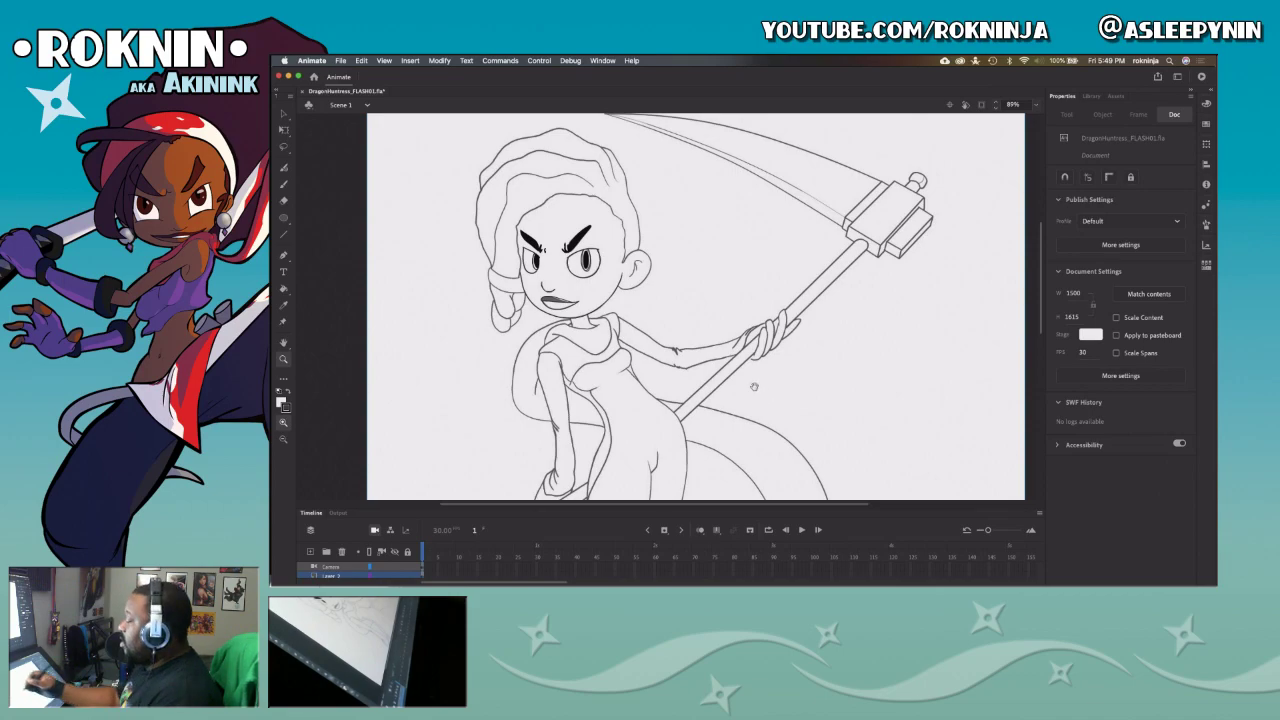
# Step: Enlarge the iris outline and black pupil of the eye nearest the ear together, shifting them slightly within the eye
pyautogui.moveTo(570, 243); pyautogui.dragTo(661, 334)
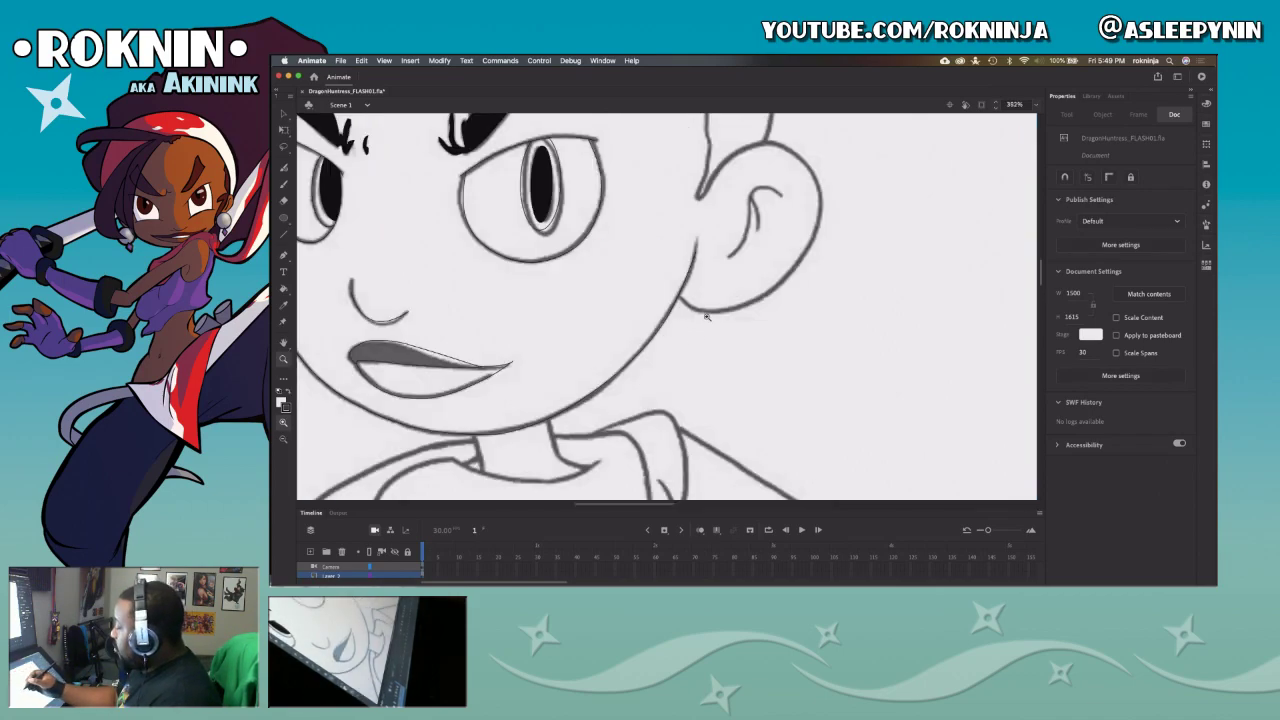
pyautogui.click(625, 260)
pyautogui.moveTo(622, 265); pyautogui.dragTo(760, 423)
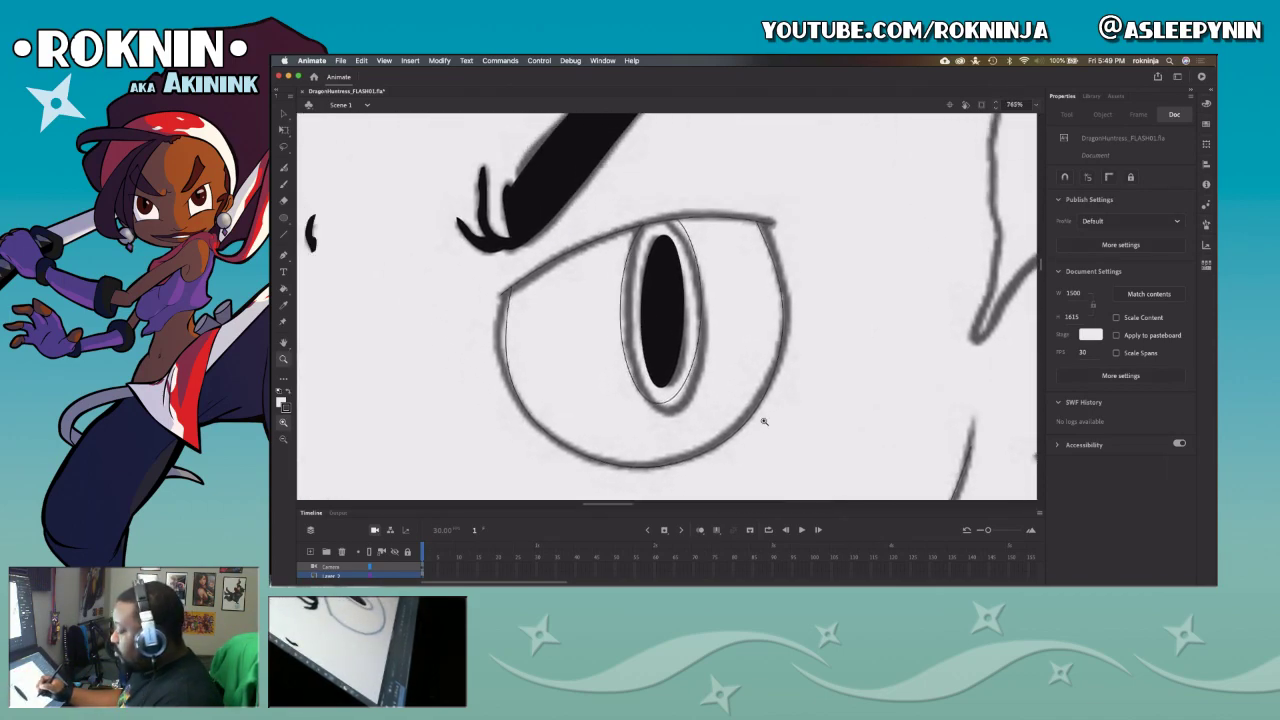
pyautogui.click(698, 337)
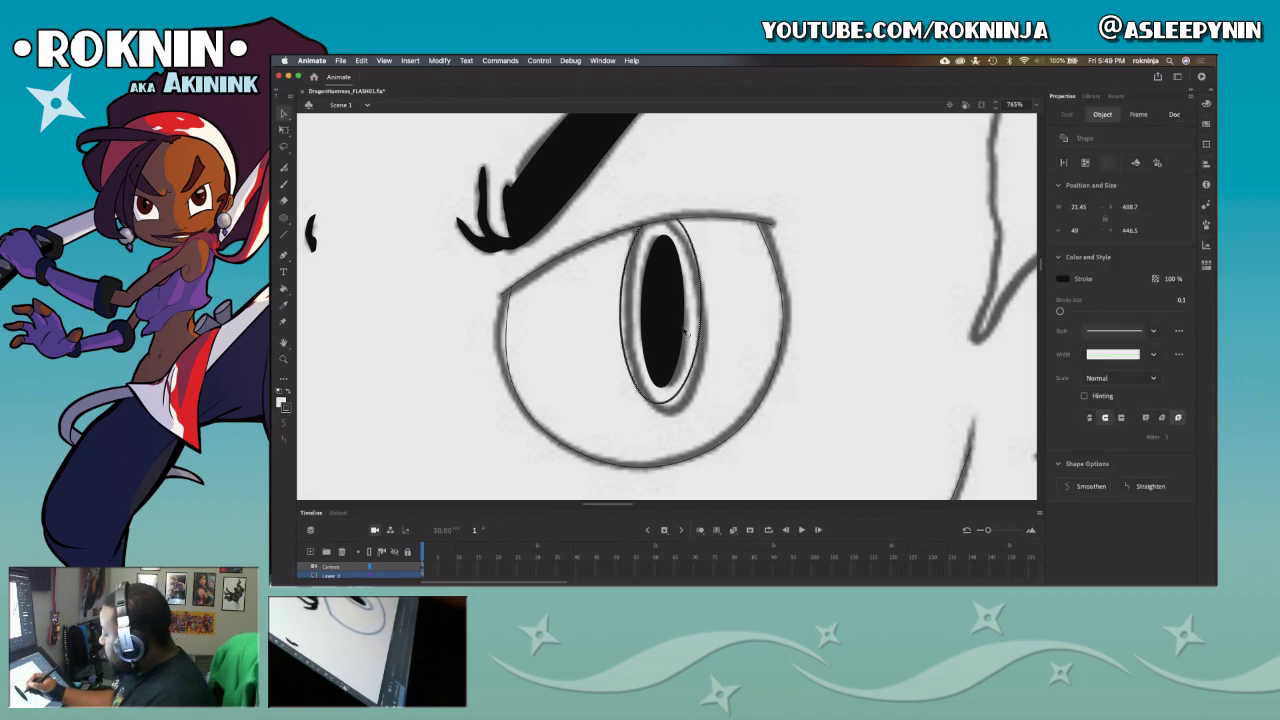
pyautogui.keyDown('shift'); pyautogui.click(672, 328); pyautogui.keyUp('shift')
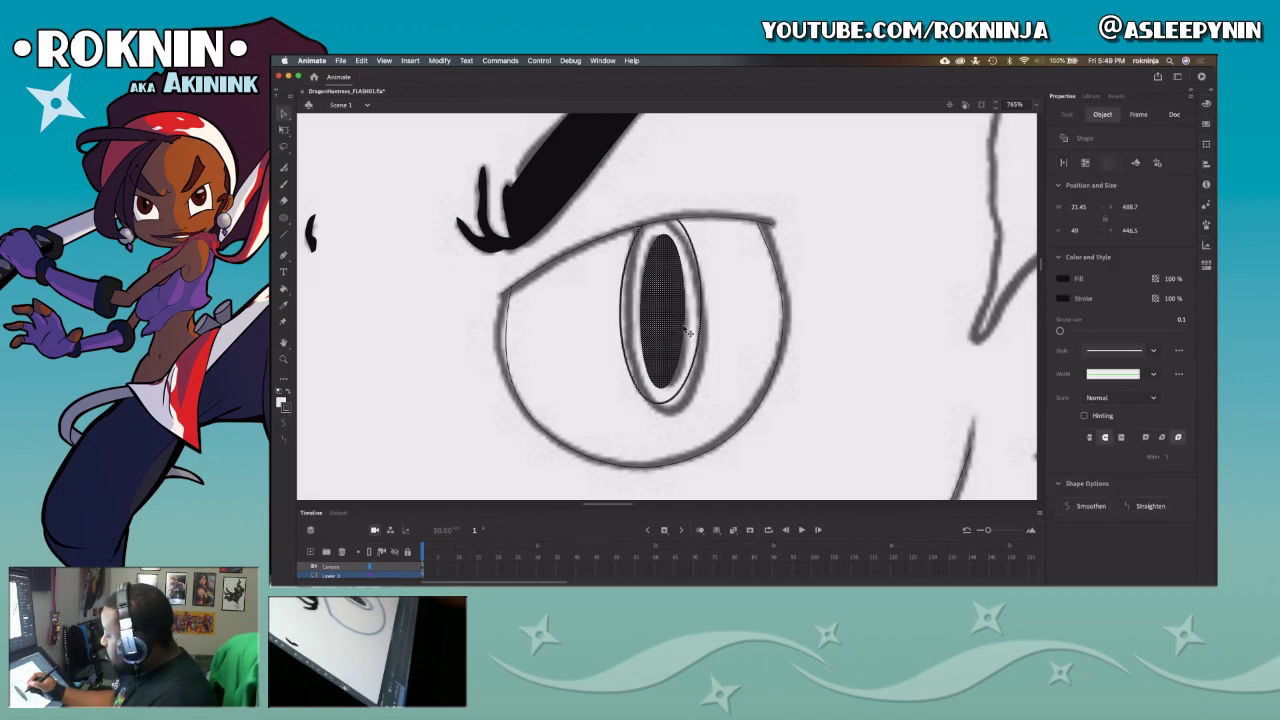
pyautogui.press('q')
pyautogui.moveTo(702, 403); pyautogui.dragTo(721, 424)
pyautogui.moveTo(685, 372); pyautogui.dragTo(693, 378)
pyautogui.click(743, 351)
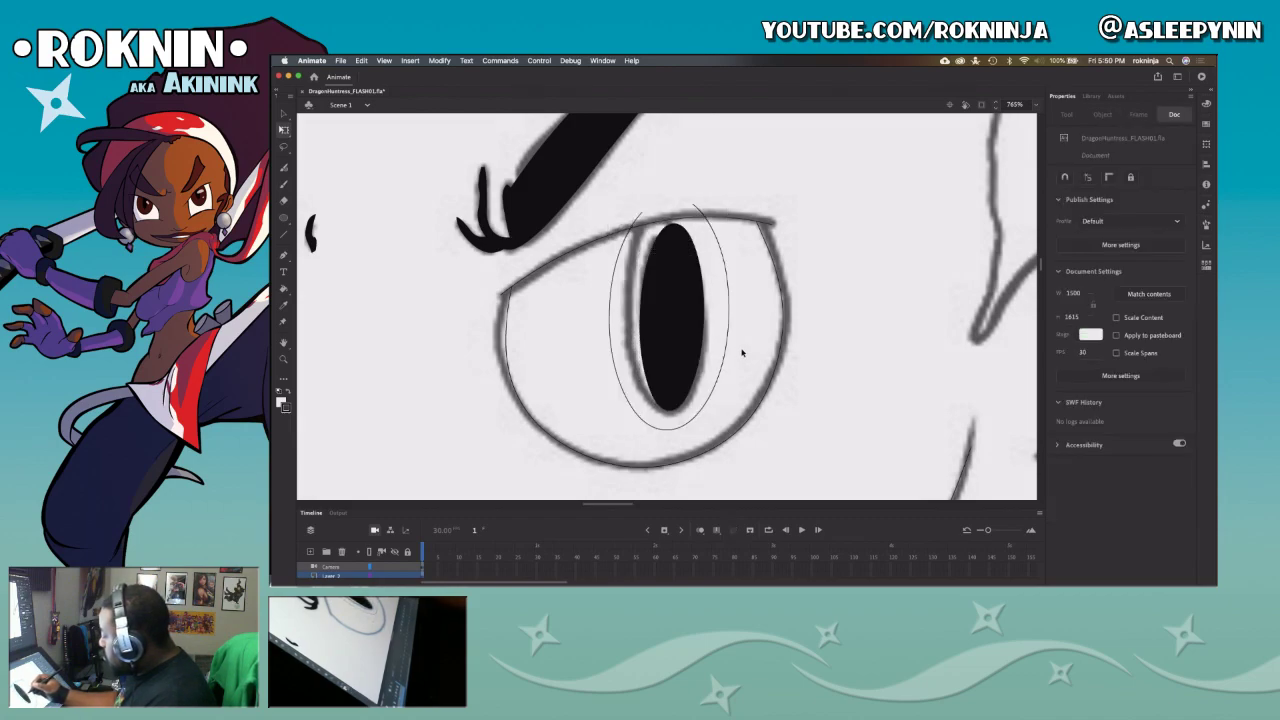
# Step: Enlarge that eye's pupil fill on its own and place it inside the iris outline, its top overlapping the upper eyelid line
pyautogui.click(685, 343)
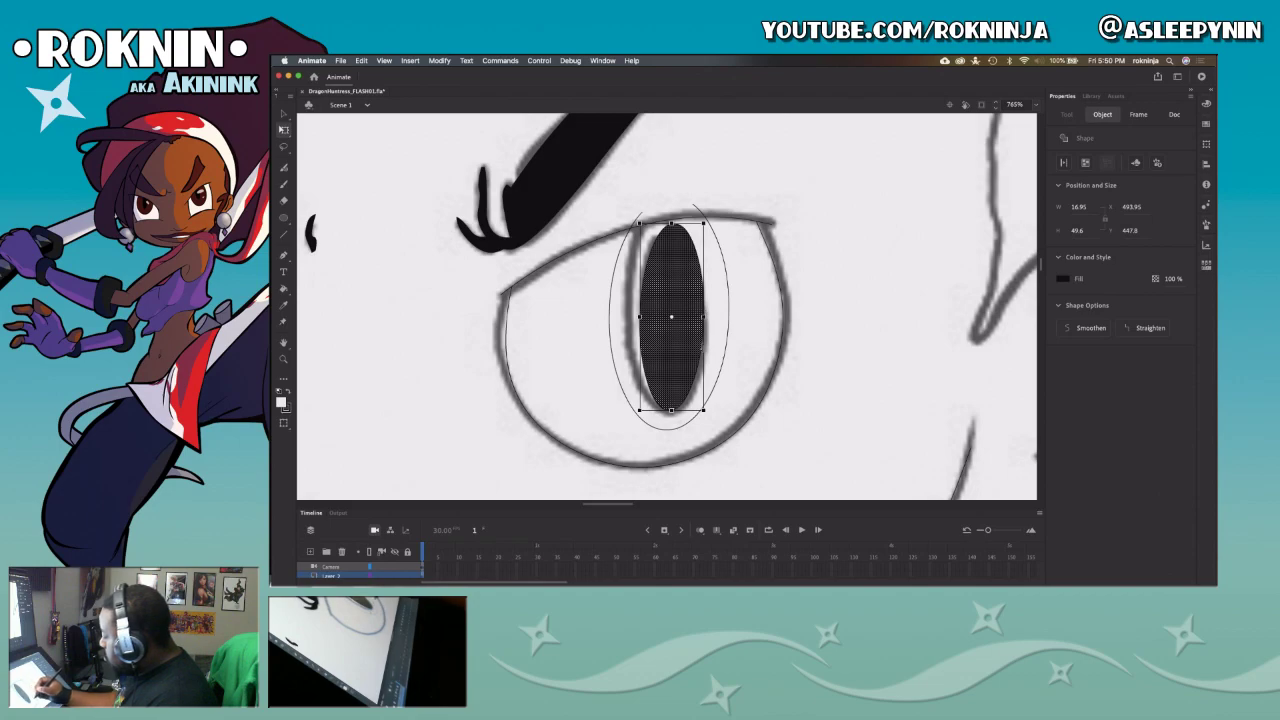
pyautogui.moveTo(707, 412); pyautogui.dragTo(681, 379)
pyautogui.click(803, 266)
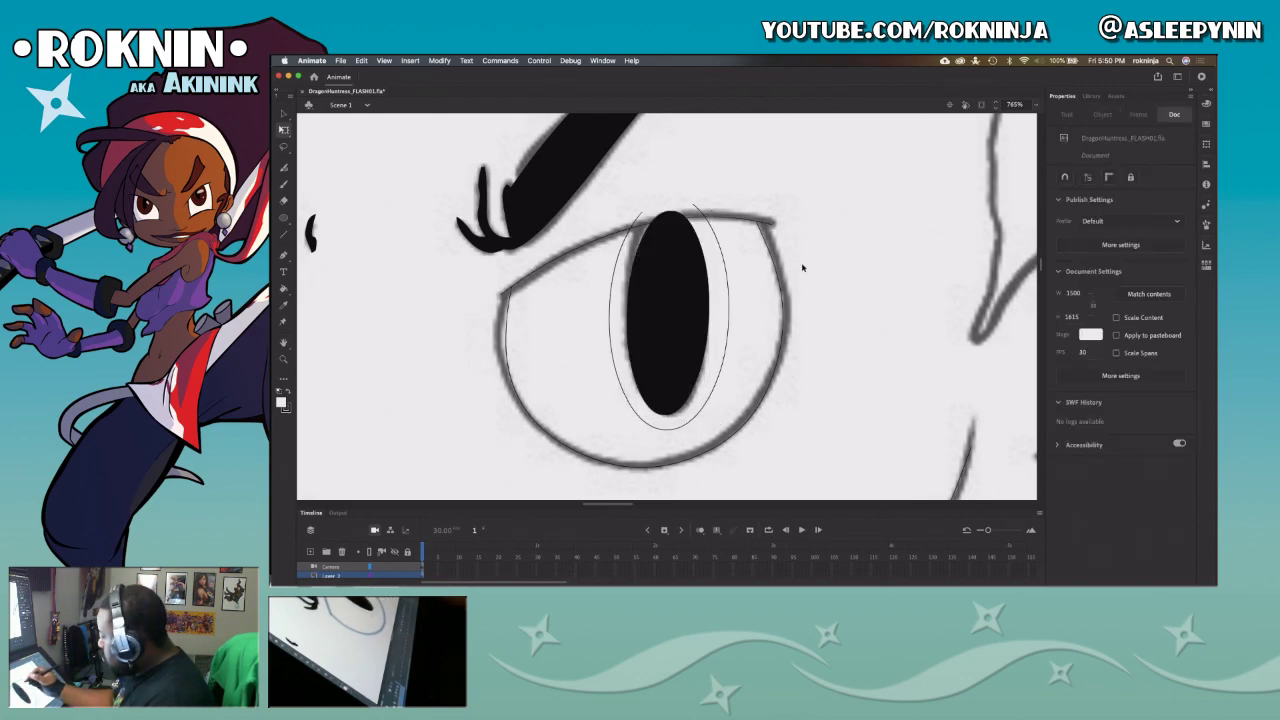
pyautogui.click(667, 222)
pyautogui.click(684, 200)
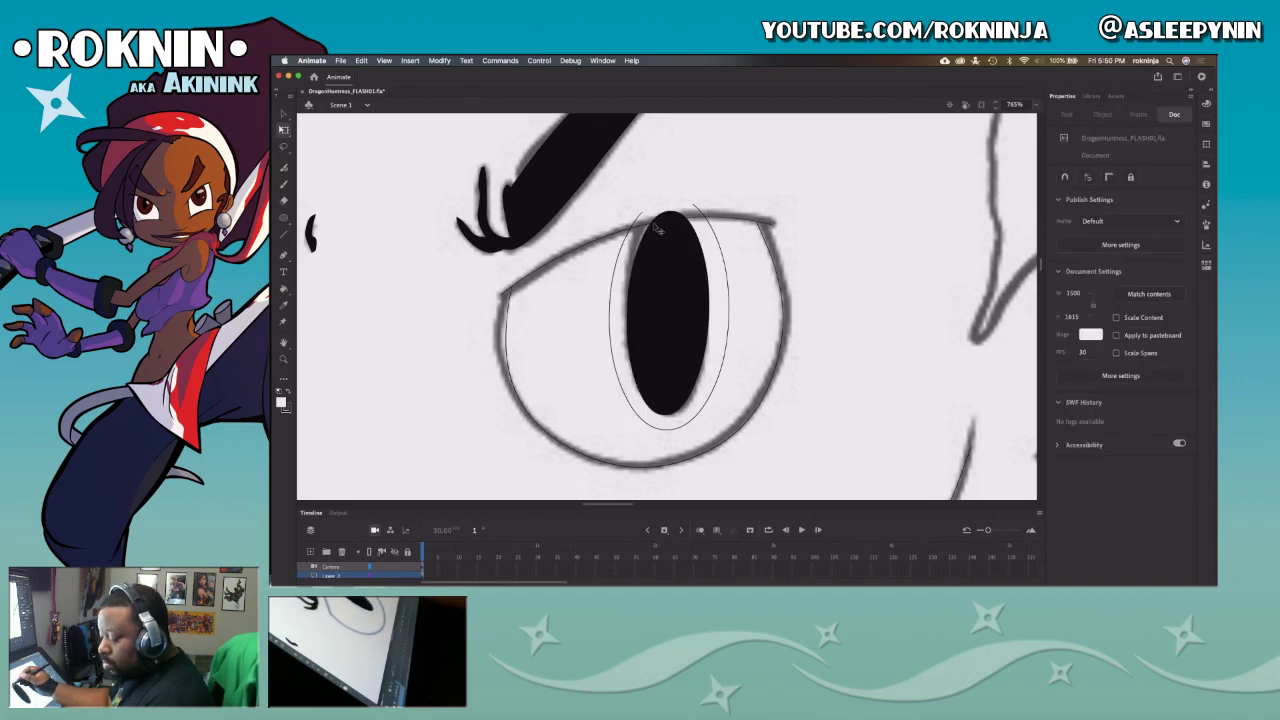
# Step: Nudge the enlarged pupil fill slightly left and undo the extra drag made near its top
pyautogui.press('z')
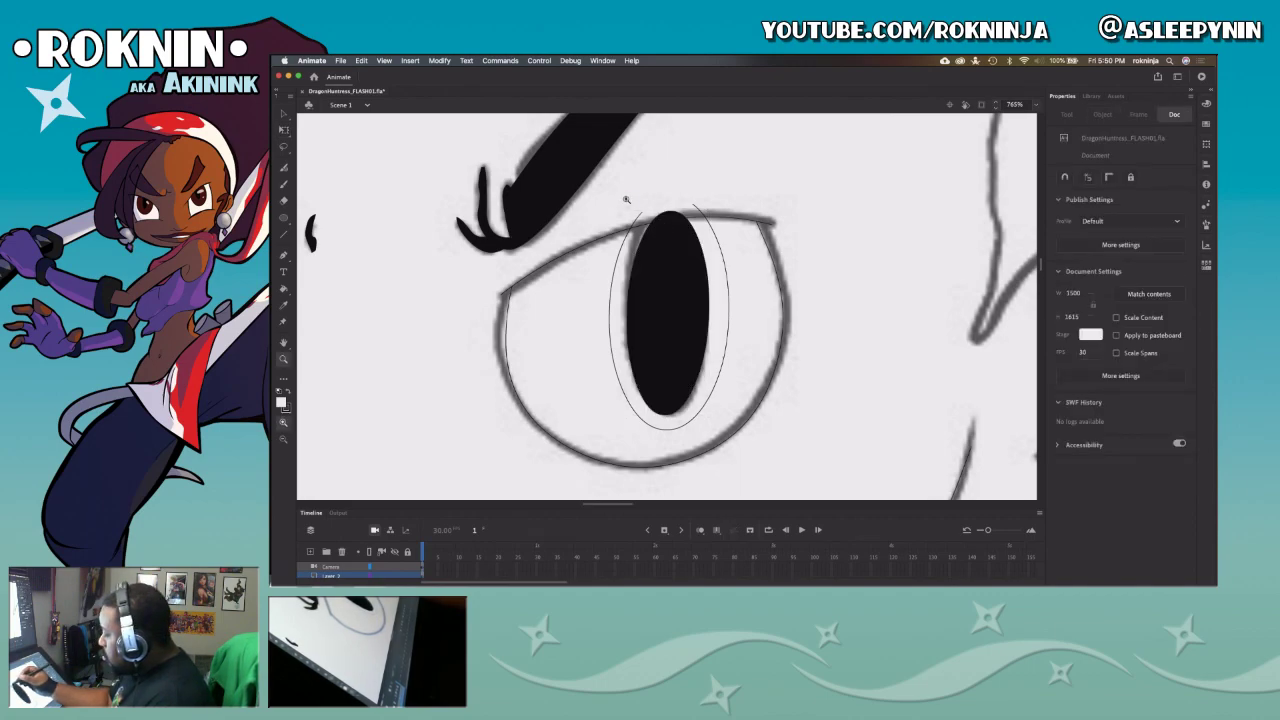
pyautogui.moveTo(624, 198); pyautogui.dragTo(746, 292)
pyautogui.press('v')
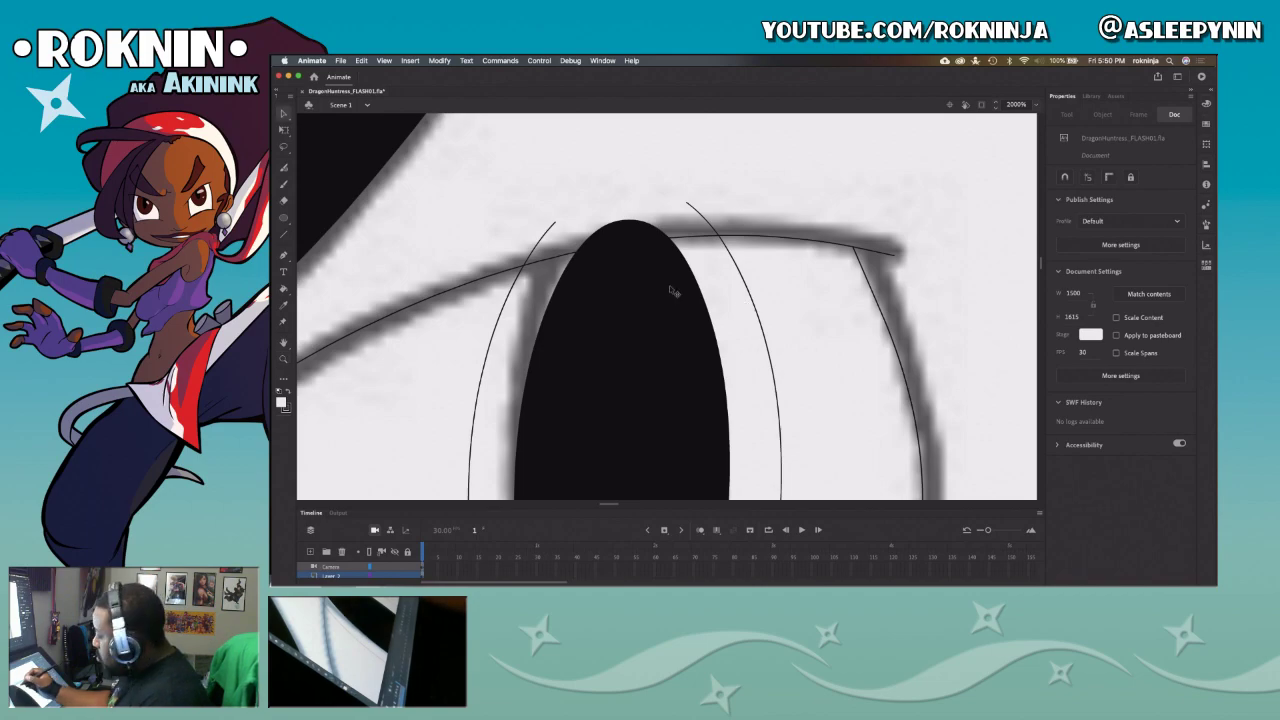
pyautogui.click(690, 275)
pyautogui.click(698, 279)
pyautogui.click(631, 257)
pyautogui.click(566, 270)
pyautogui.click(566, 270)
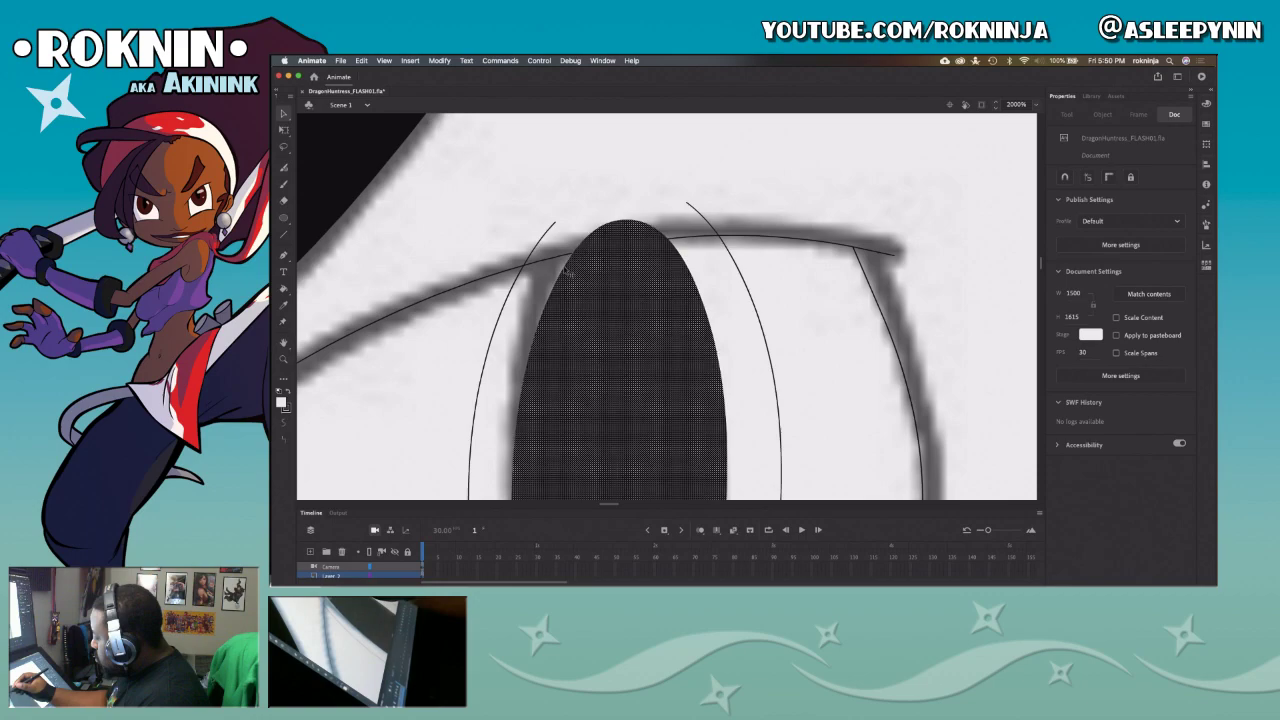
pyautogui.click(570, 247)
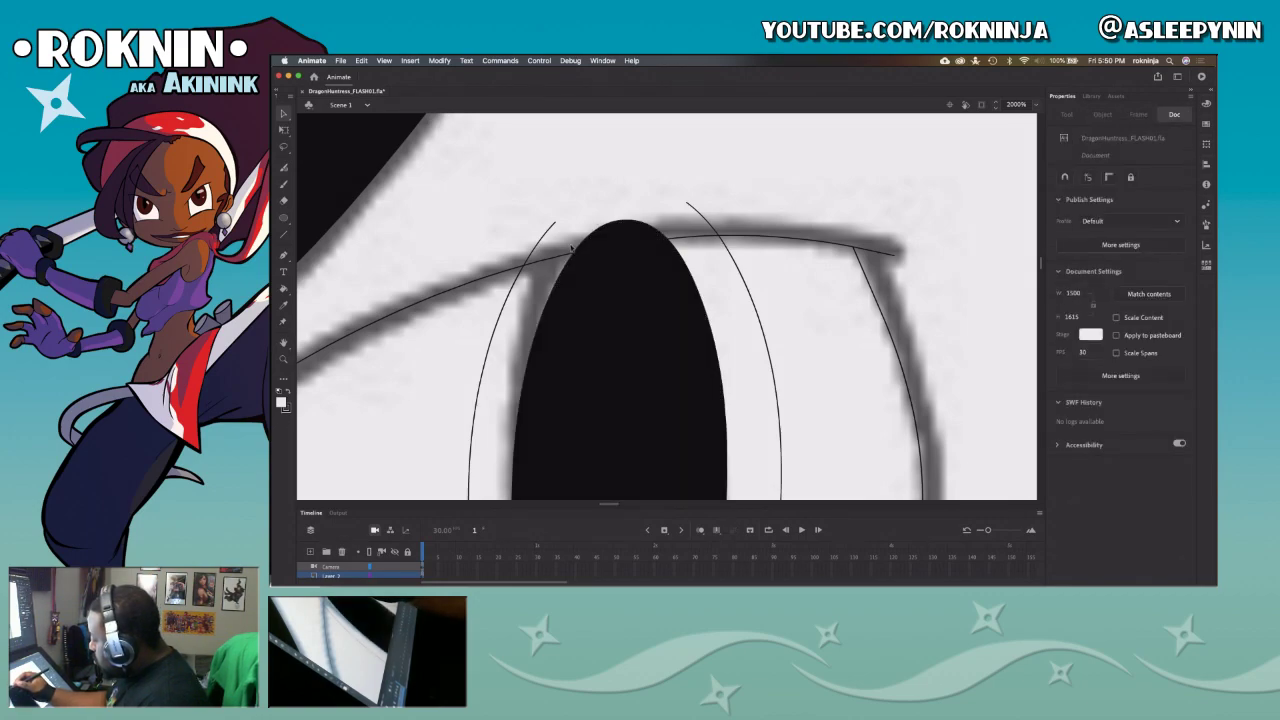
pyautogui.moveTo(576, 258)
pyautogui.mouseDown()
pyautogui.moveTo(650, 260)
pyautogui.moveTo(643, 279)
pyautogui.mouseUp()
pyautogui.press('super+z')
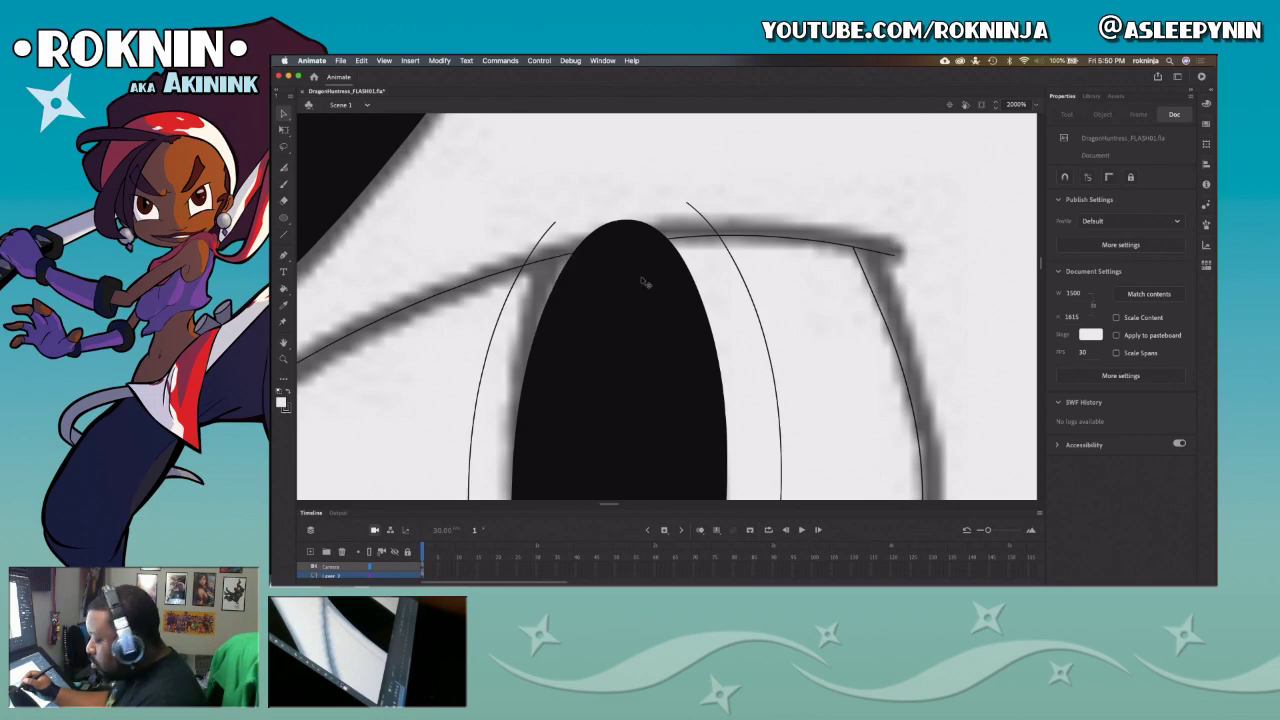
# Step: Cut the pupil along the upper eyelid line and delete the part of the black fill above it
pyautogui.press('p')
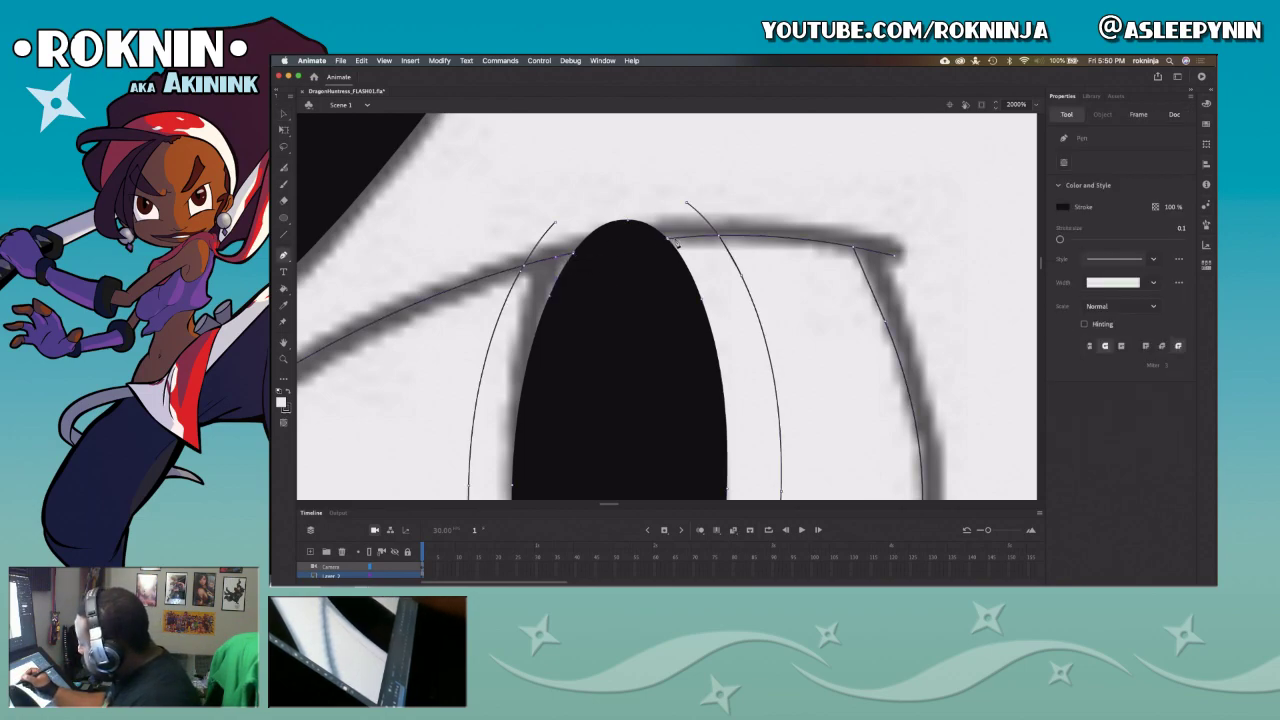
pyautogui.click(663, 237)
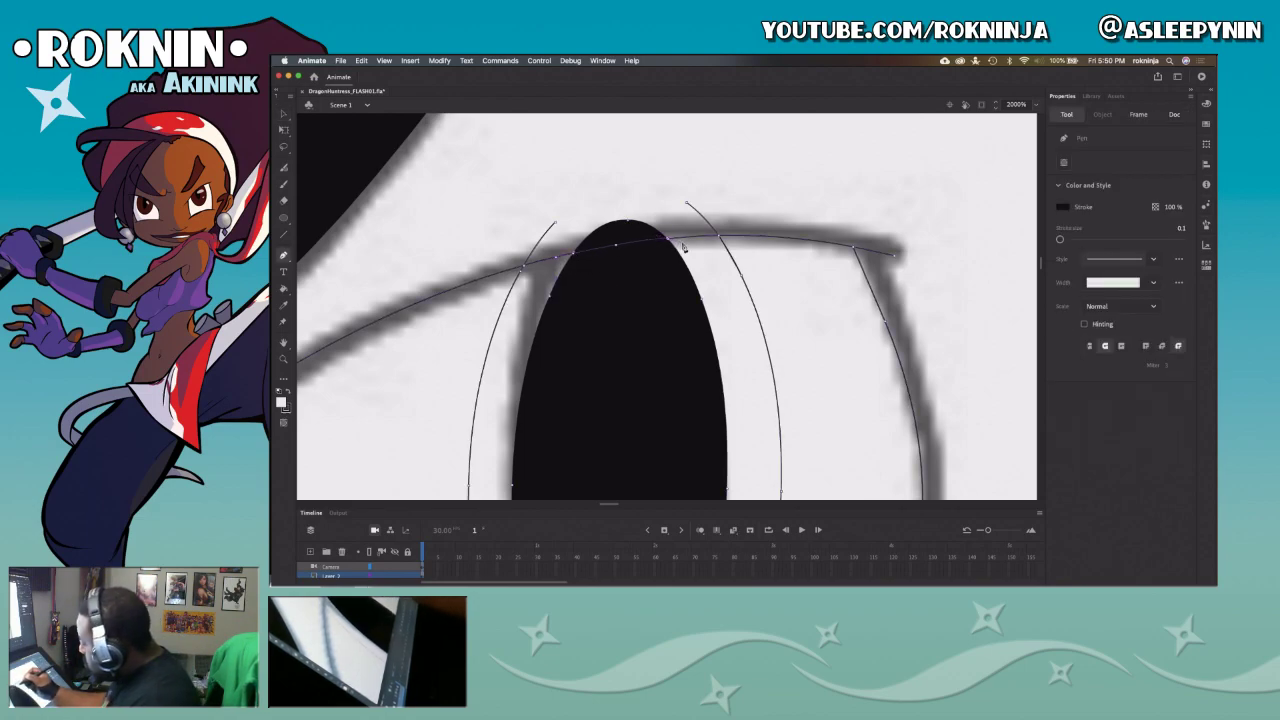
pyautogui.press('v')
pyautogui.click(640, 240)
pyautogui.press('Delete')
# Step: Smooth the eyelid line segment running across the top of the trimmed pupil
pyautogui.doubleClick(675, 242)
pyautogui.click(686, 248)
pyautogui.moveTo(569, 244); pyautogui.dragTo(703, 260)
pyautogui.press('super+z')
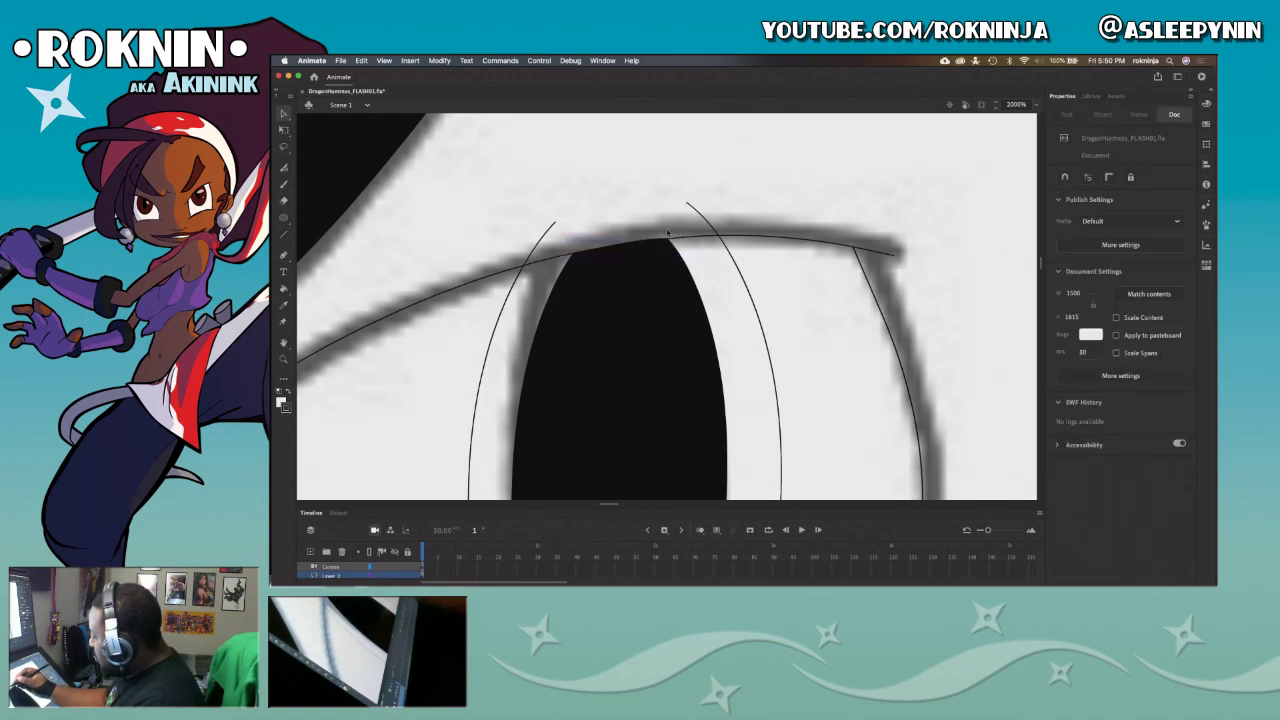
pyautogui.moveTo(575, 233)
pyautogui.mouseDown()
pyautogui.moveTo(675, 260)
pyautogui.moveTo(563, 235)
pyautogui.mouseUp()
pyautogui.click(284, 425)
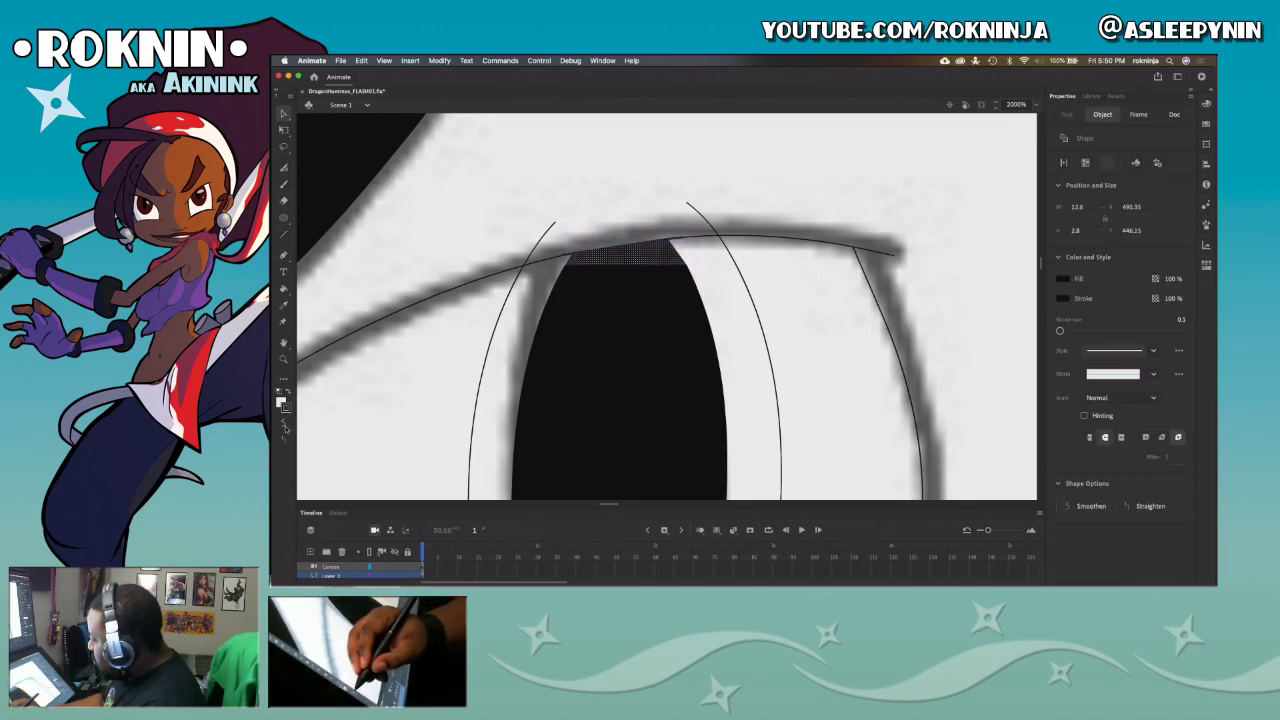
pyautogui.click(635, 234)
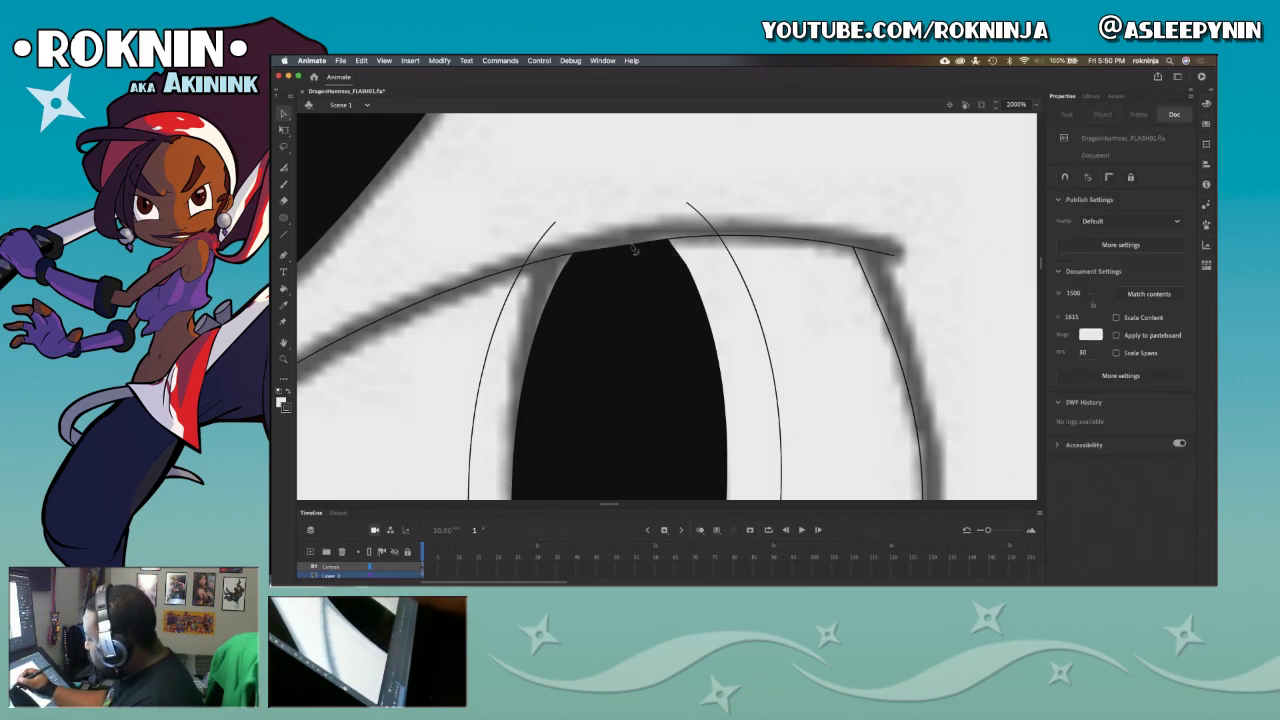
# Step: Delete the two iris outline ends that stick out above the upper eyelid line
pyautogui.click(552, 226)
pyautogui.press('Delete')
pyautogui.click(704, 217)
pyautogui.press('Delete')
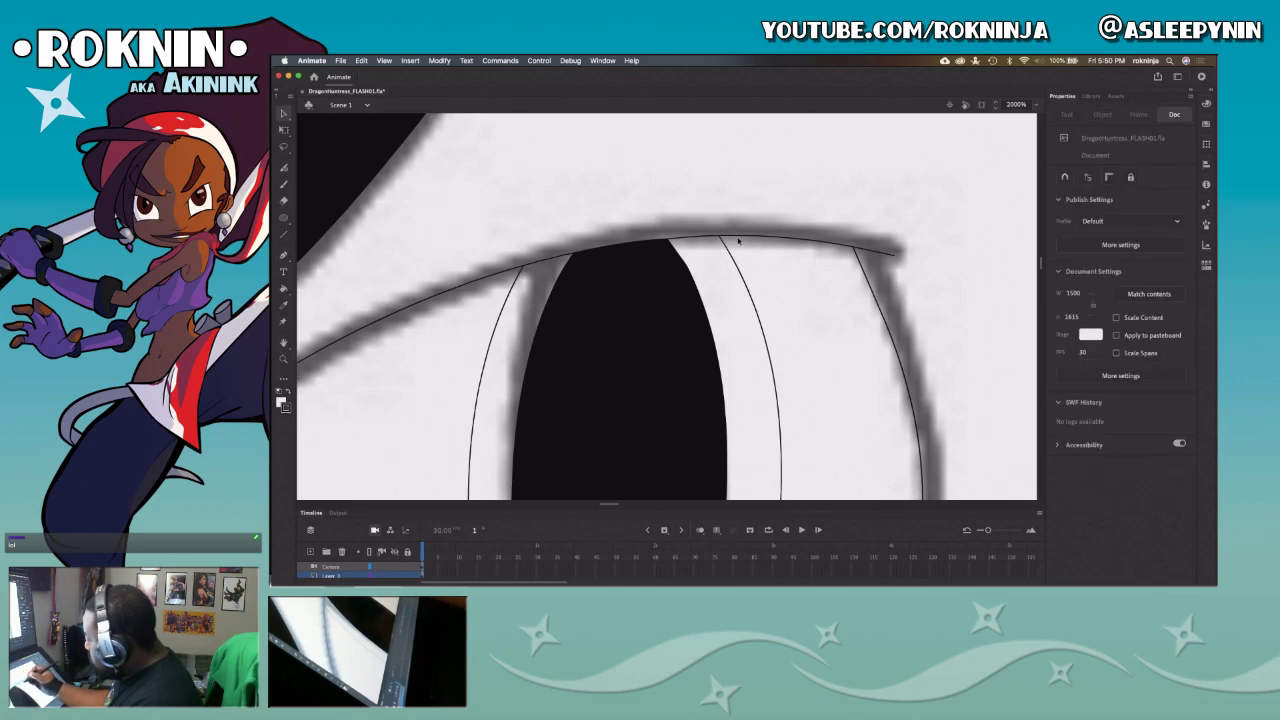
# Step: Examine the reworked iris and pupil up close and against the whole face and upper body
pyautogui.moveTo(785, 203); pyautogui.dragTo(472, 296)
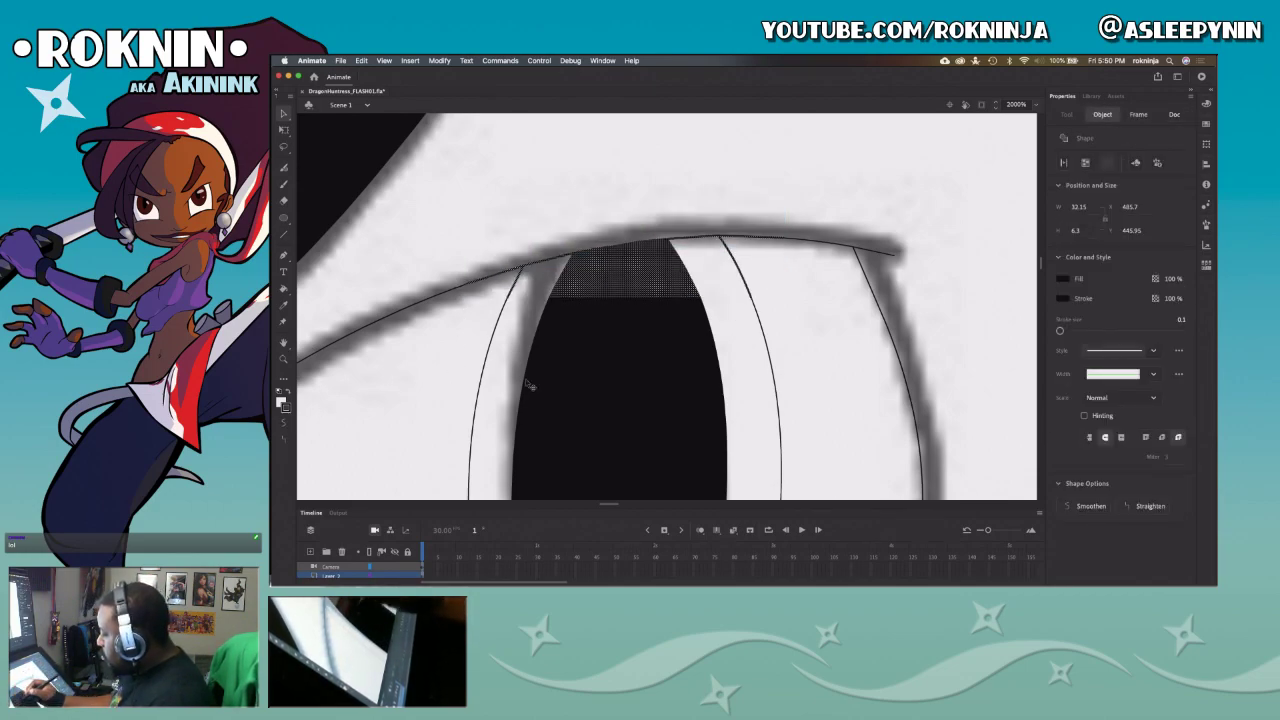
pyautogui.click(797, 310)
pyautogui.press('z')
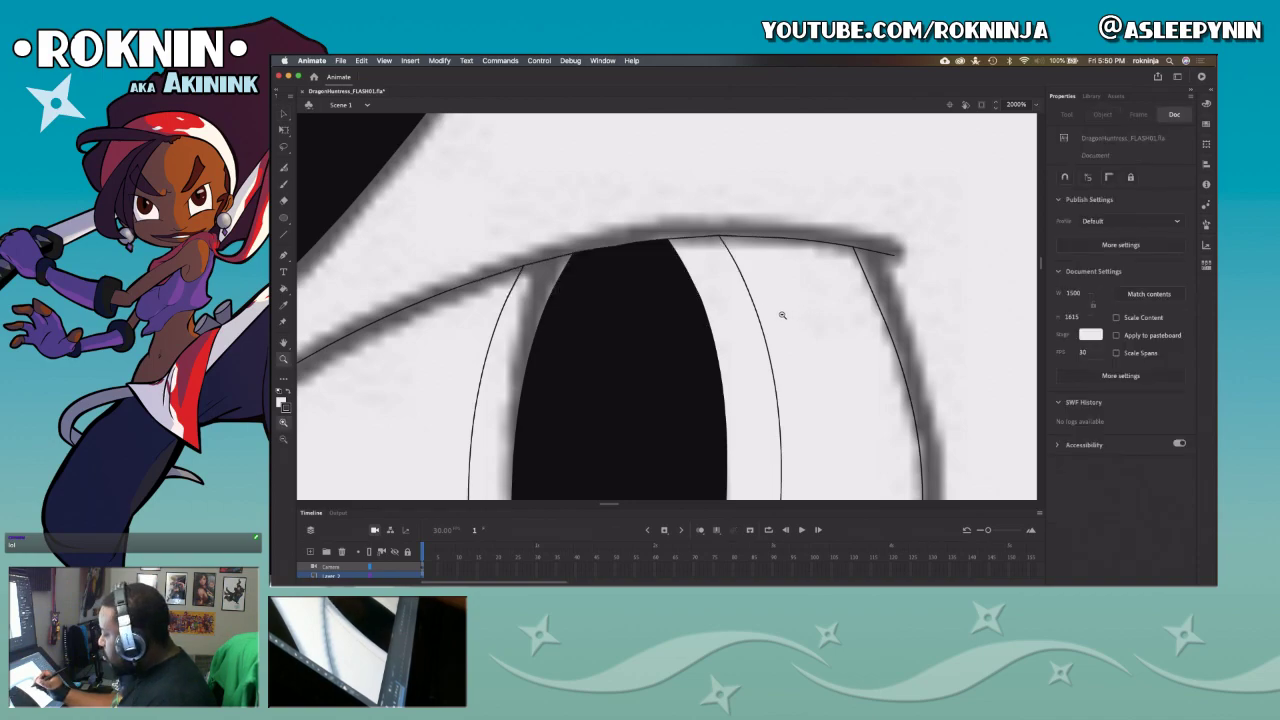
pyautogui.keyDown('alt'); pyautogui.click(780, 315); pyautogui.keyUp('alt')
pyautogui.keyDown('alt'); pyautogui.click(780, 315); pyautogui.keyUp('alt')
pyautogui.keyDown('alt'); pyautogui.click(778, 330); pyautogui.keyUp('alt')
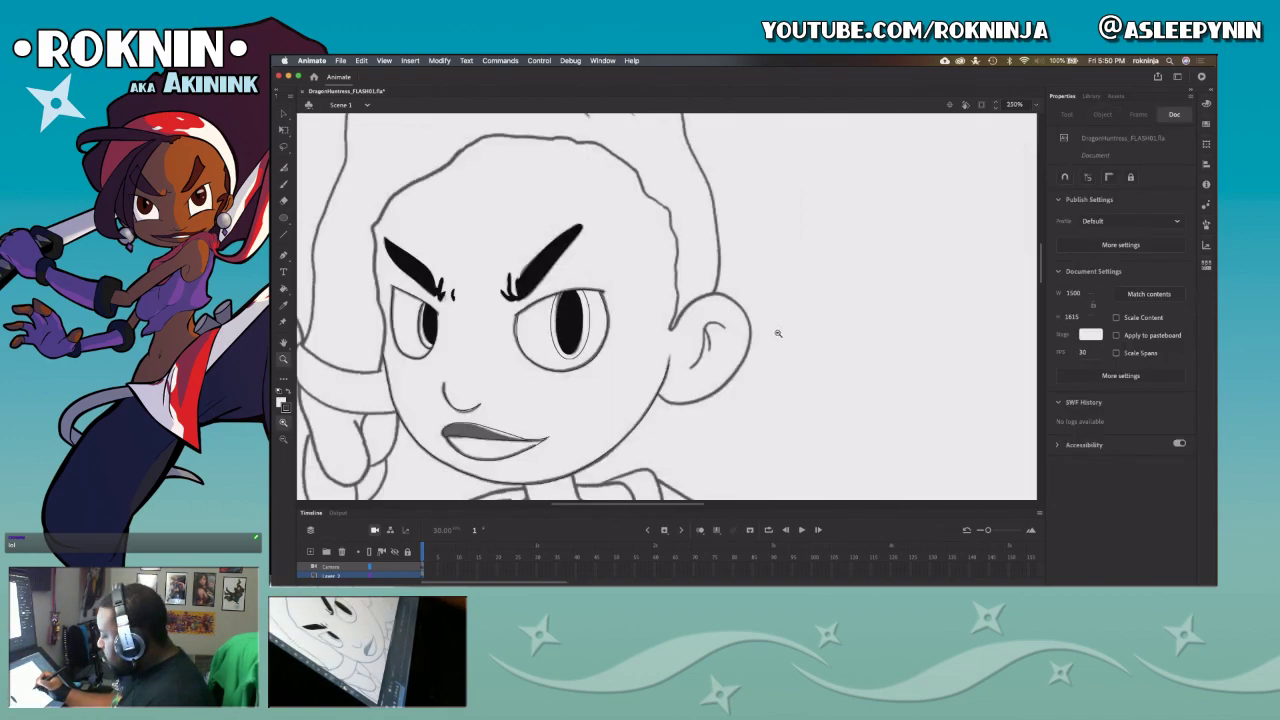
pyautogui.keyDown('alt'); pyautogui.click(777, 335); pyautogui.keyUp('alt')
pyautogui.moveTo(647, 401); pyautogui.dragTo(747, 383)
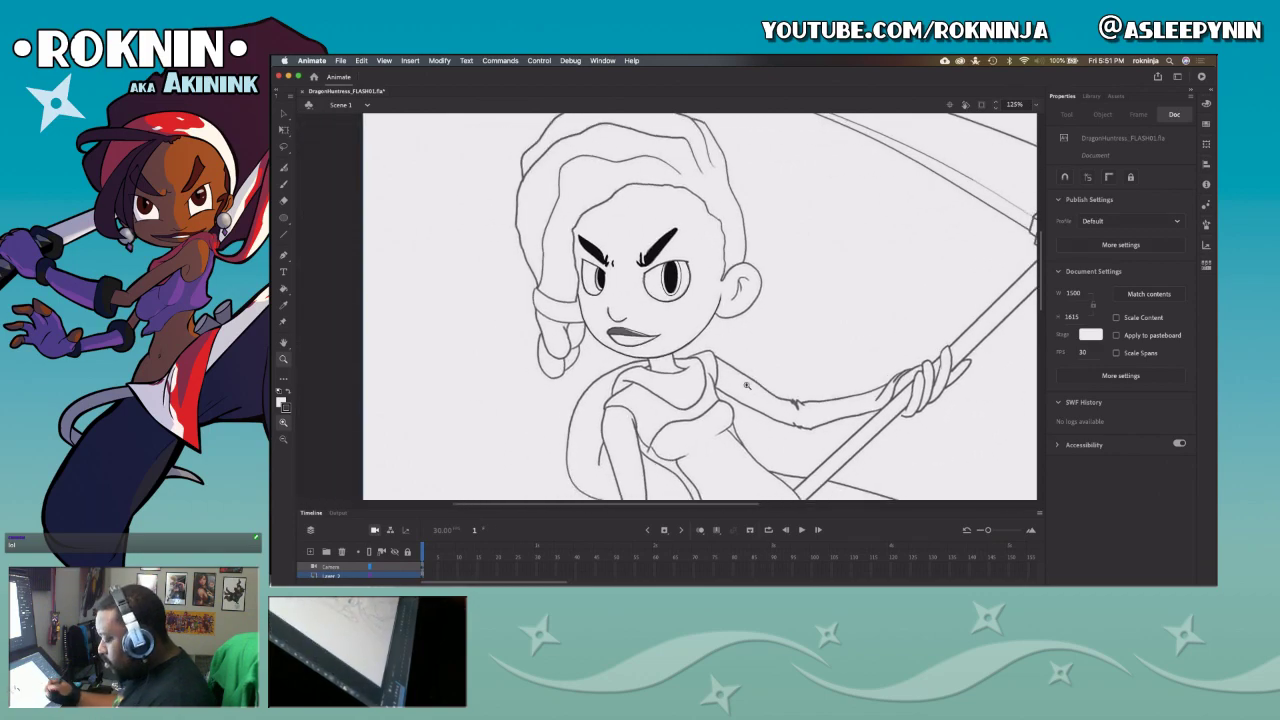
# Step: Switch to Safari with the YouTube LoFi playlist
pyautogui.press('super+Tab')
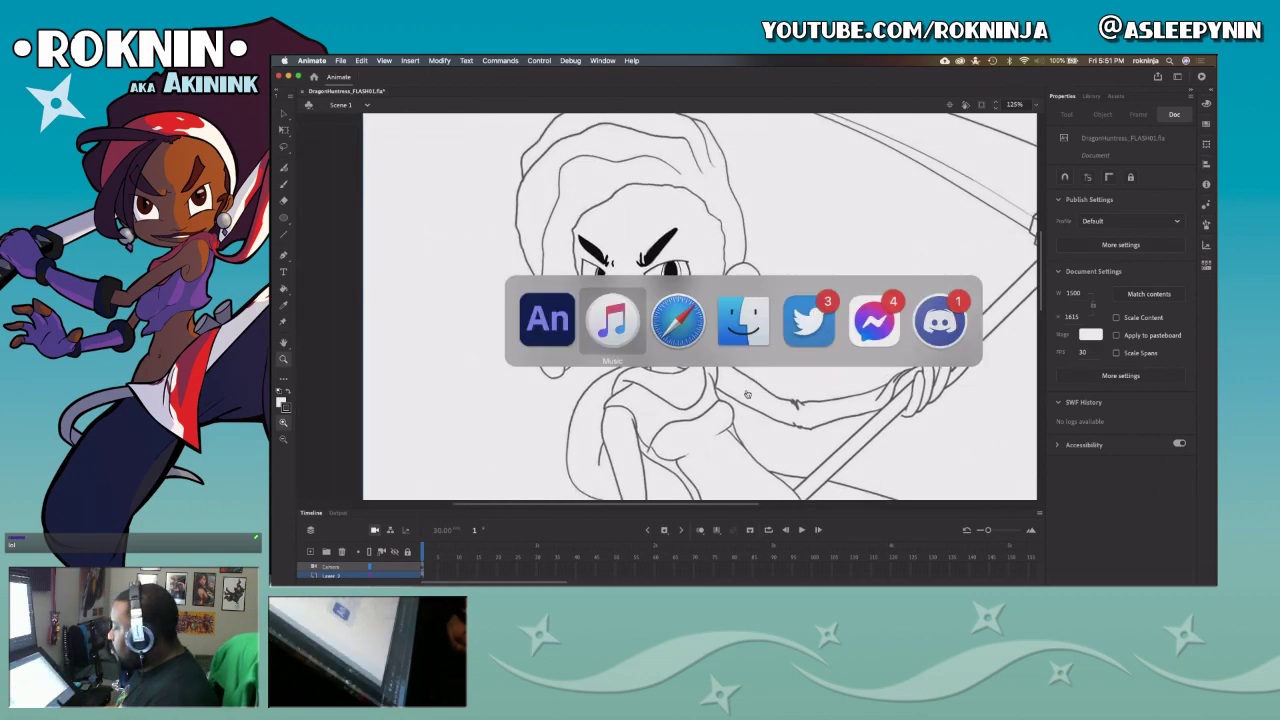
pyautogui.press('super+Tab')
pyautogui.press('super+Tab')
pyautogui.press('super+Tab')
pyautogui.press('super+Tab')
pyautogui.press('Tab')
pyautogui.press('Tab')
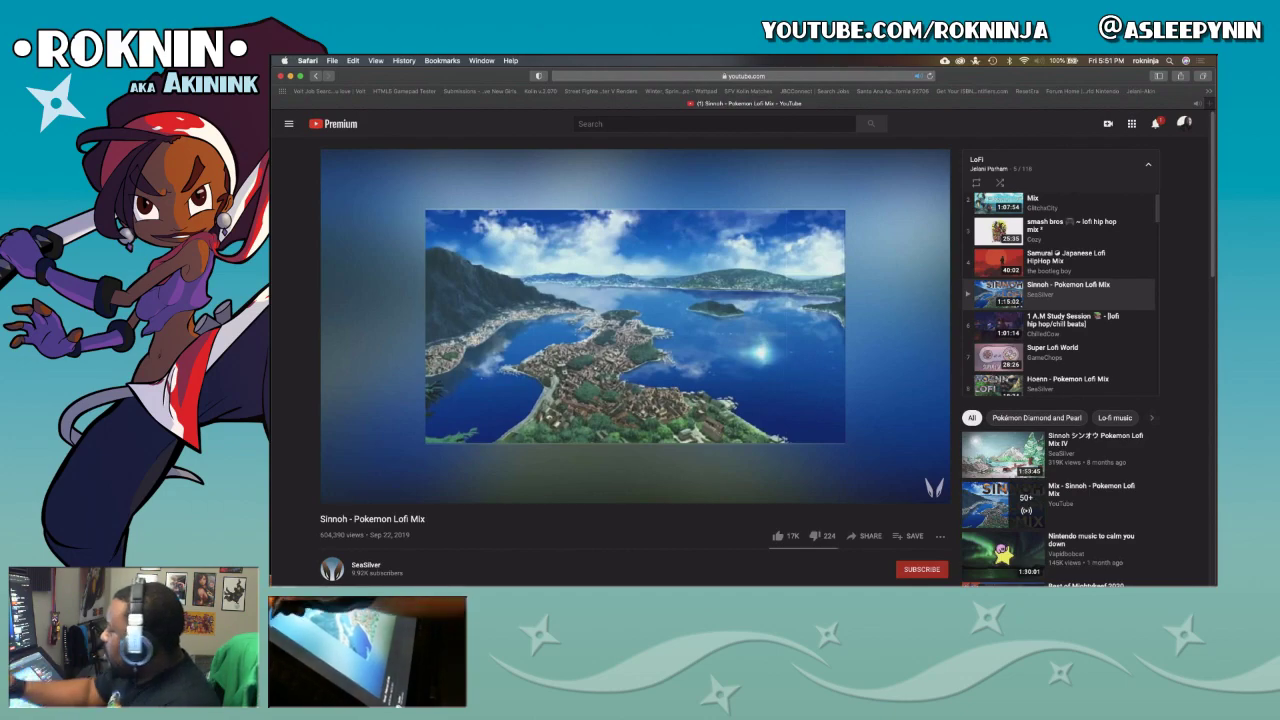
# Step: Play "Rainy Days In Tokyo [Lofi Hip Hop / Jazzhop / Chillhop Mix]" from the LoFi playlist
pyautogui.moveTo(1158, 215); pyautogui.dragTo(1154, 223)
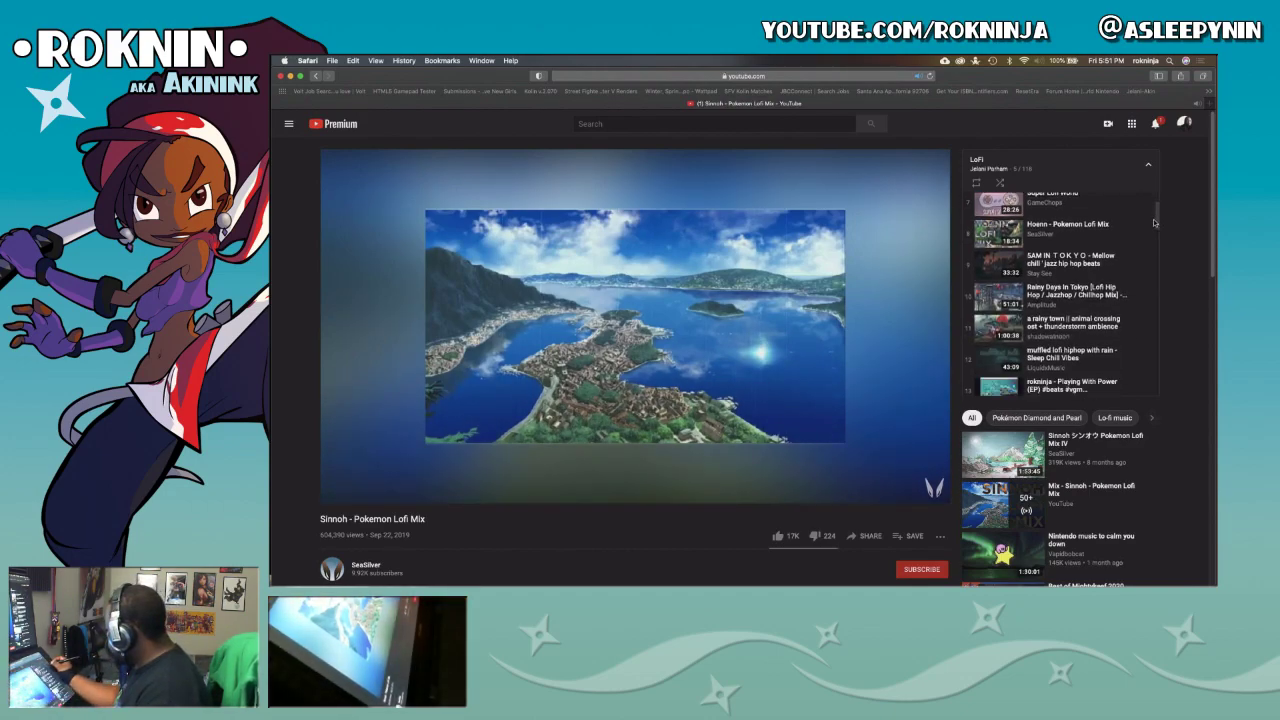
pyautogui.click(1018, 294)
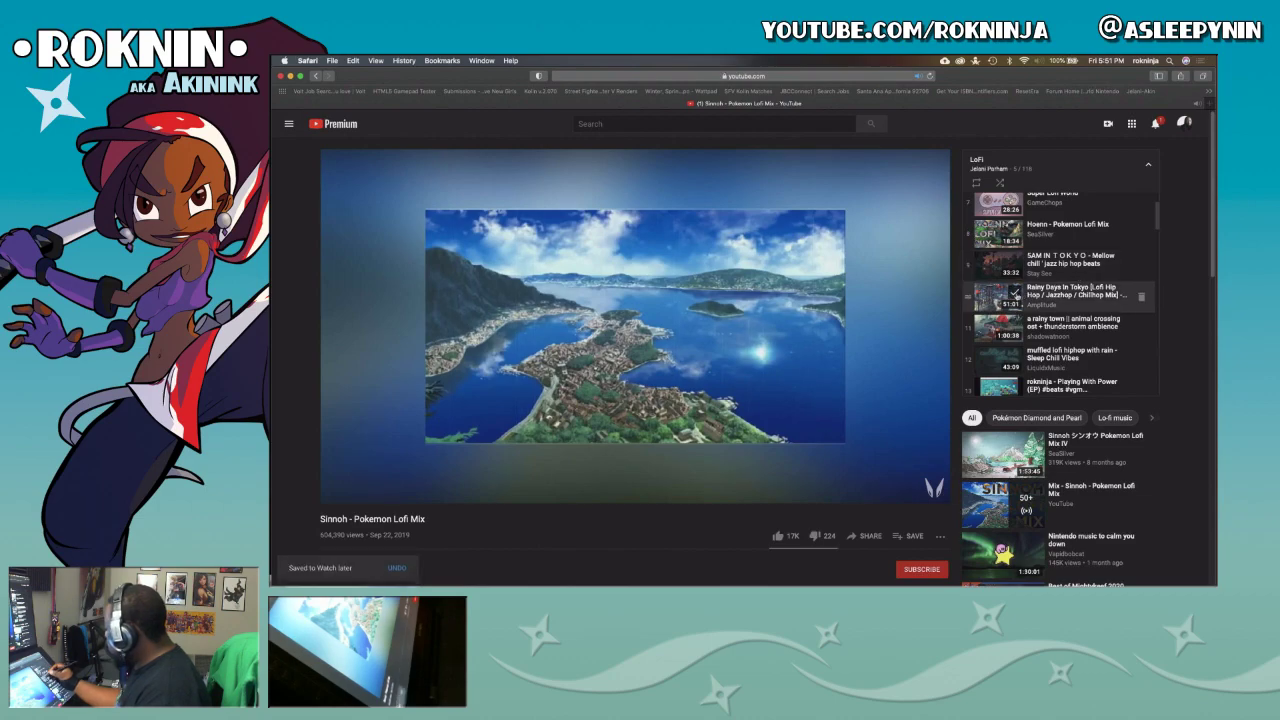
pyautogui.click(998, 302)
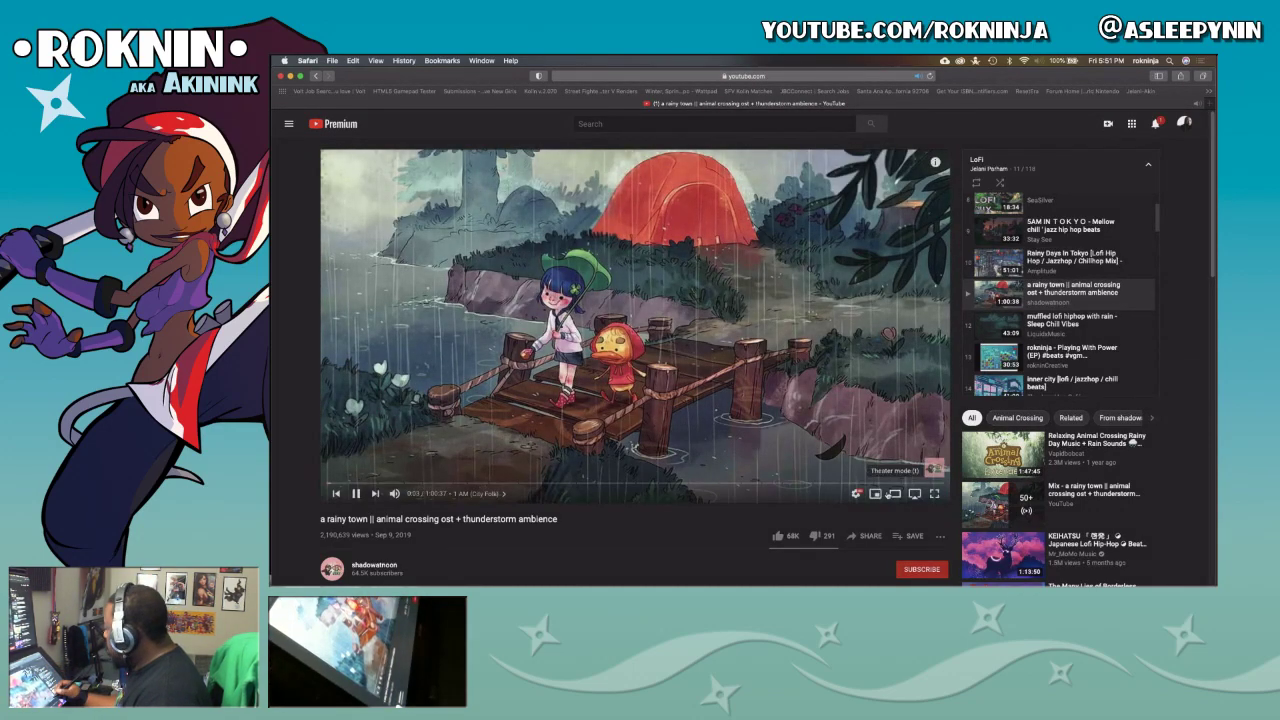
pyautogui.click(990, 268)
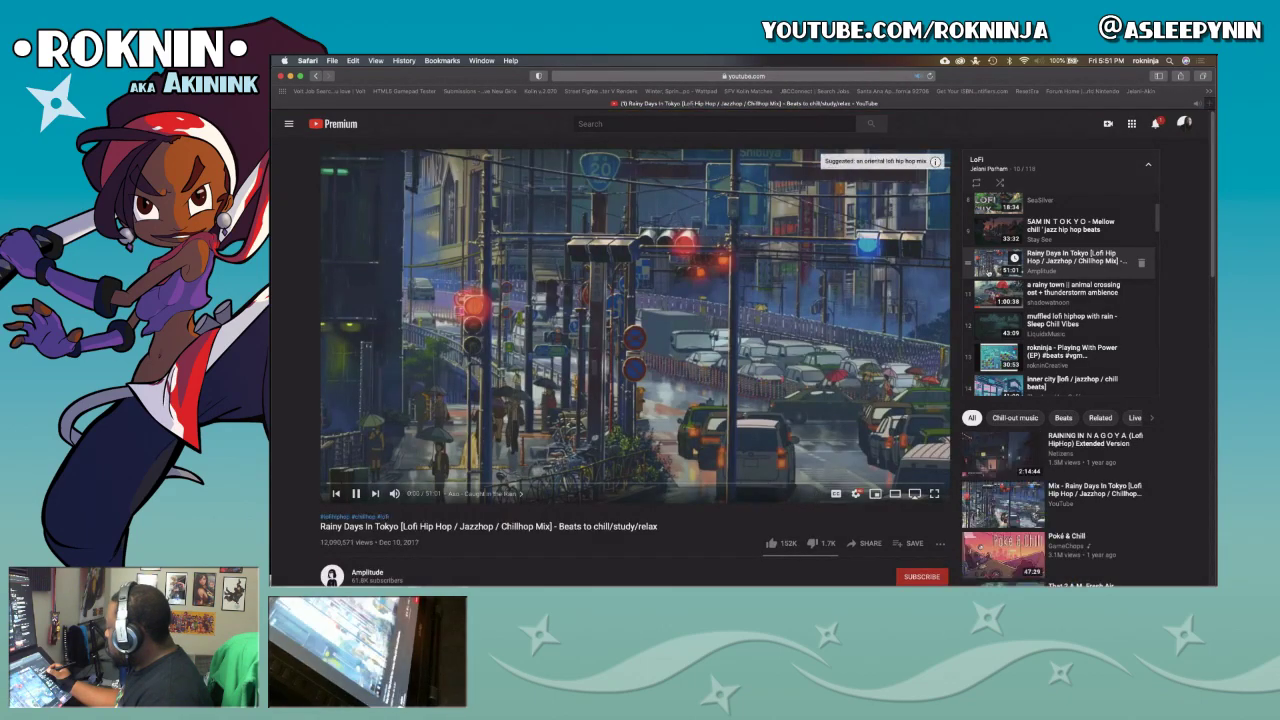
# Step: Switch back to the Dragon Huntress drawing in Animate
pyautogui.moveTo(735, 582)
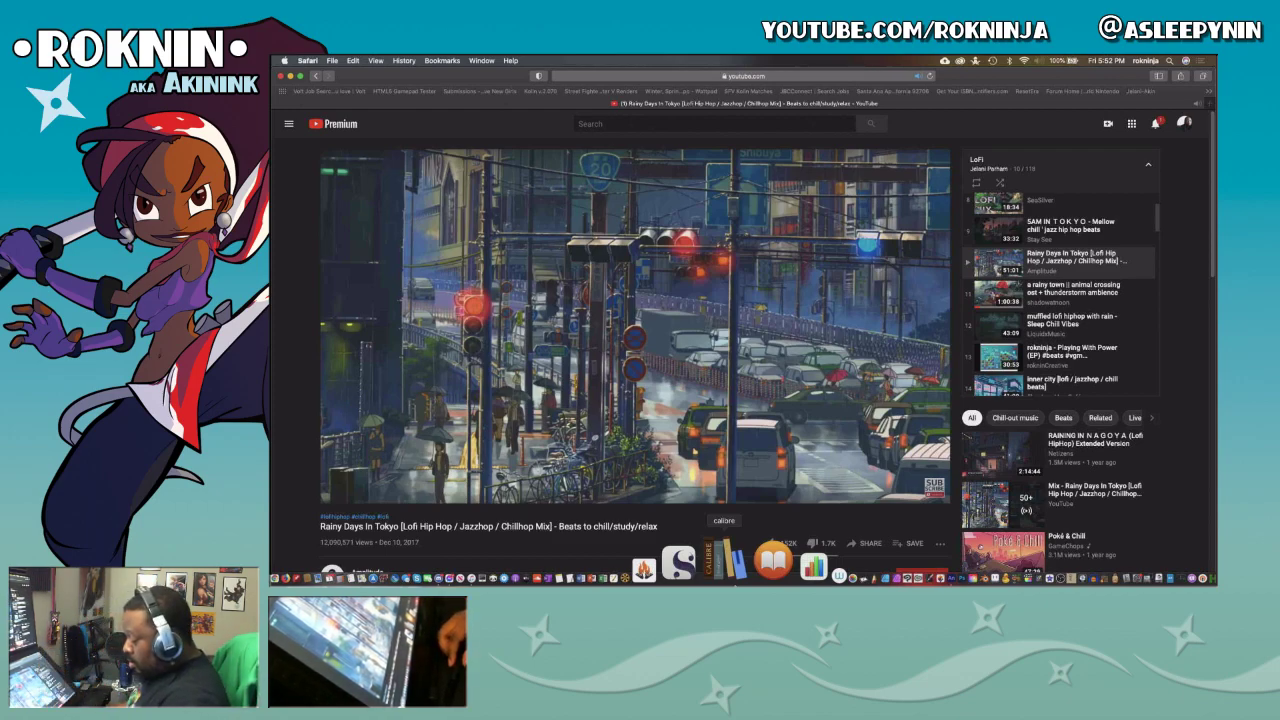
pyautogui.press('super+Tab')
pyautogui.press('super+Tab')
pyautogui.press('super+Tab')
pyautogui.press('super+Tab')
pyautogui.press('super+Tab')
pyautogui.press('super+Tab')
pyautogui.press('super+Tab')
pyautogui.press('super+Tab')
pyautogui.press('super+Tab')
pyautogui.press('super+Tab')
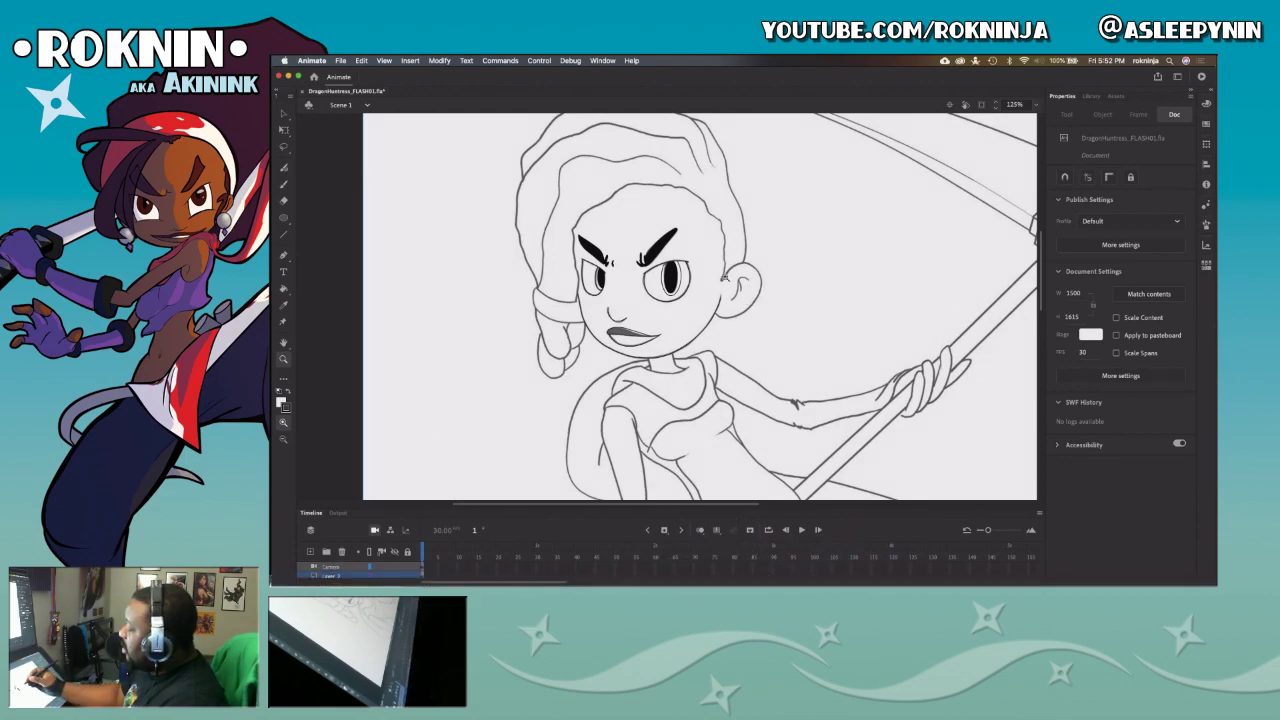
# Step: Trace the hairline around the forehead from the far temple to the ear with the Pencil tool, redoing the first stroke
pyautogui.click(637, 262)
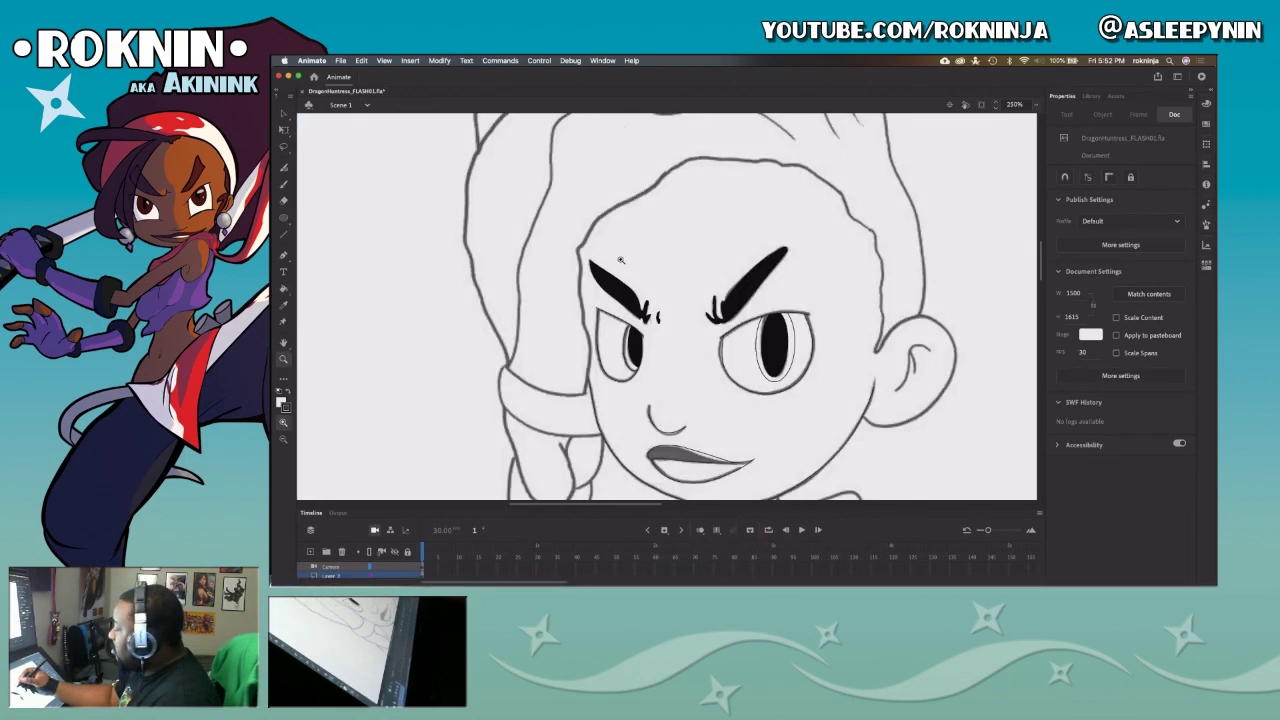
pyautogui.moveTo(786, 420)
pyautogui.mouseDown()
pyautogui.moveTo(776, 400)
pyautogui.moveTo(758, 456)
pyautogui.mouseUp()
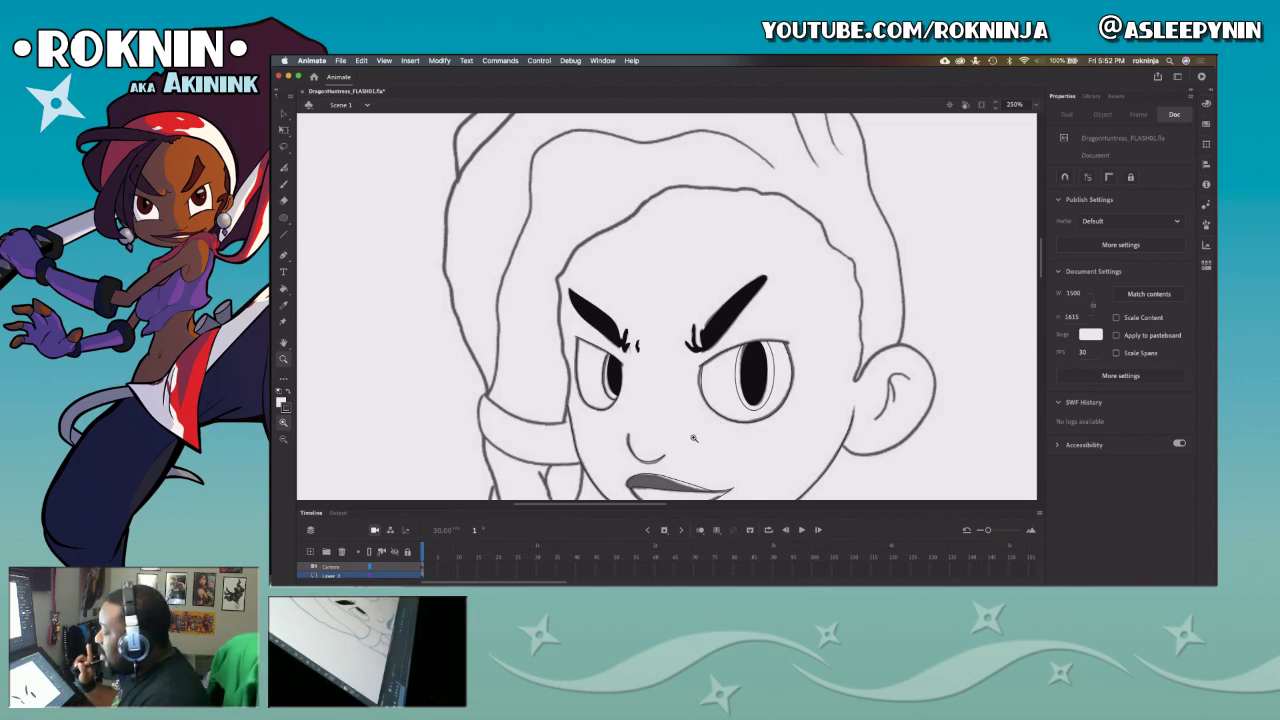
pyautogui.press('y')
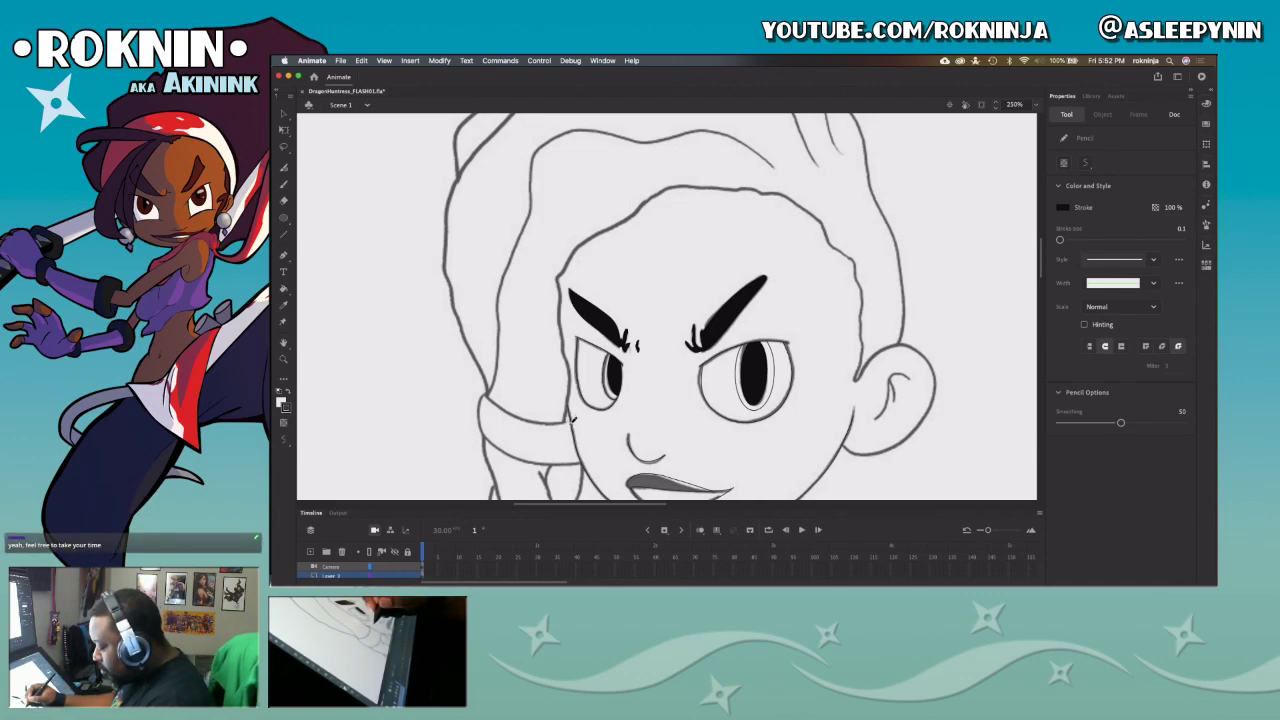
pyautogui.moveTo(566, 410)
pyautogui.mouseDown()
pyautogui.moveTo(562, 272)
pyautogui.moveTo(595, 233)
pyautogui.moveTo(686, 179)
pyautogui.moveTo(786, 193)
pyautogui.moveTo(827, 224)
pyautogui.moveTo(861, 281)
pyautogui.moveTo(855, 380)
pyautogui.mouseUp()
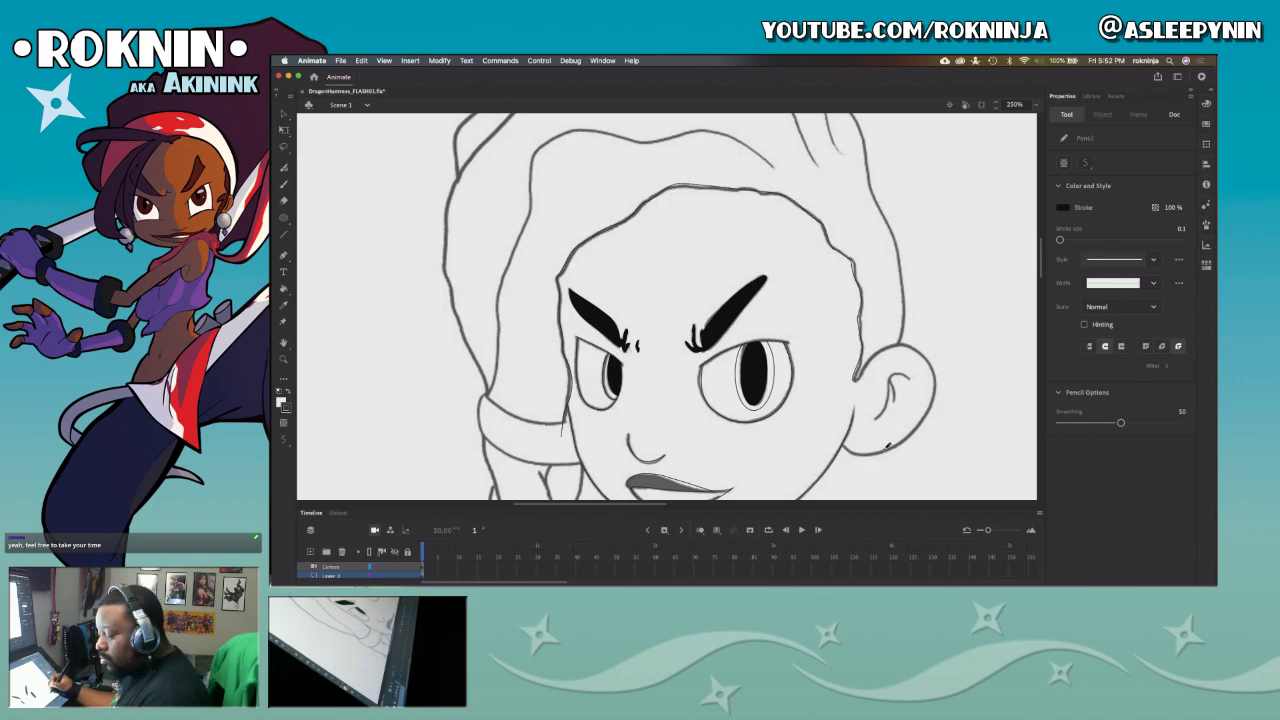
pyautogui.press('super+z')
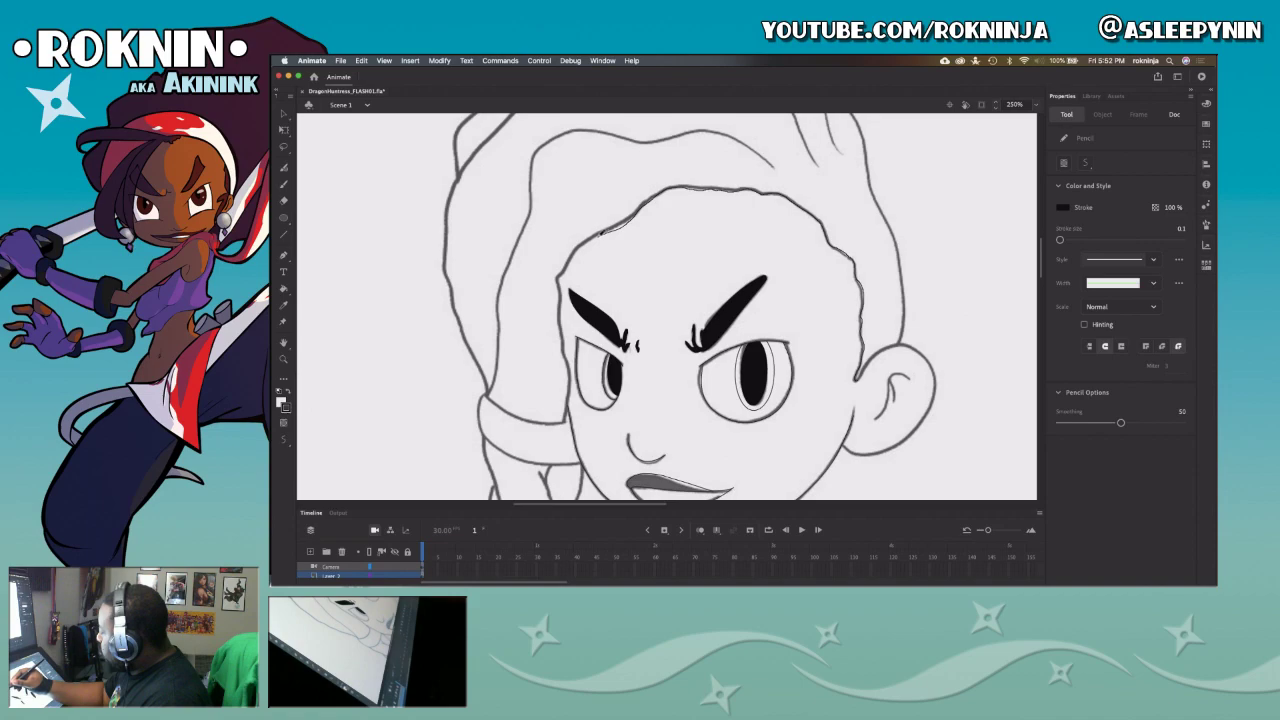
pyautogui.moveTo(586, 241)
pyautogui.mouseDown()
pyautogui.moveTo(560, 286)
pyautogui.moveTo(567, 349)
pyautogui.mouseUp()
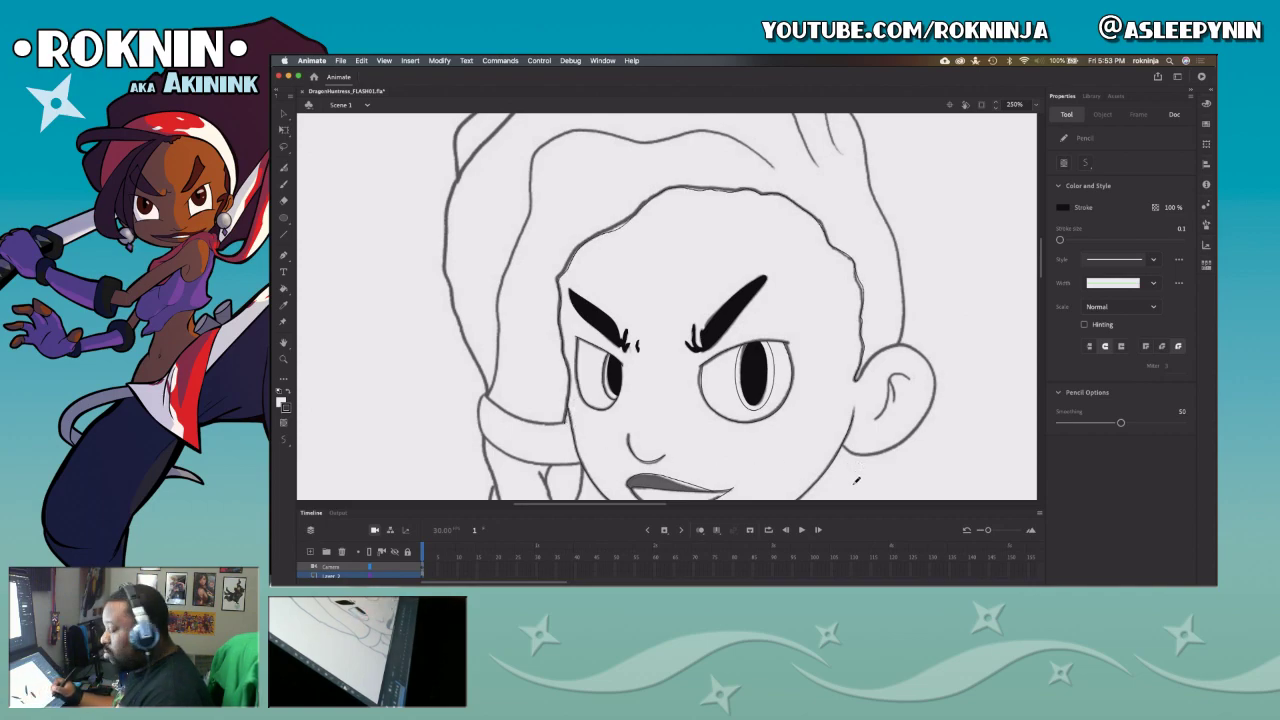
pyautogui.press('v')
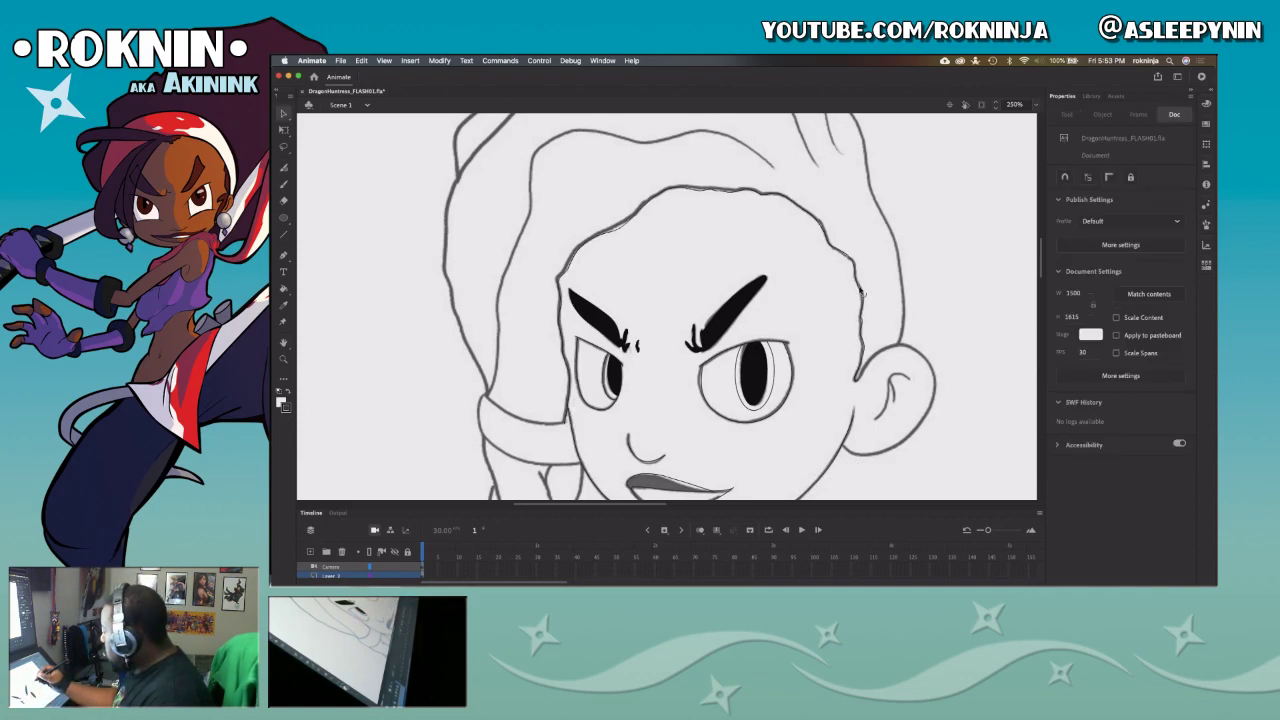
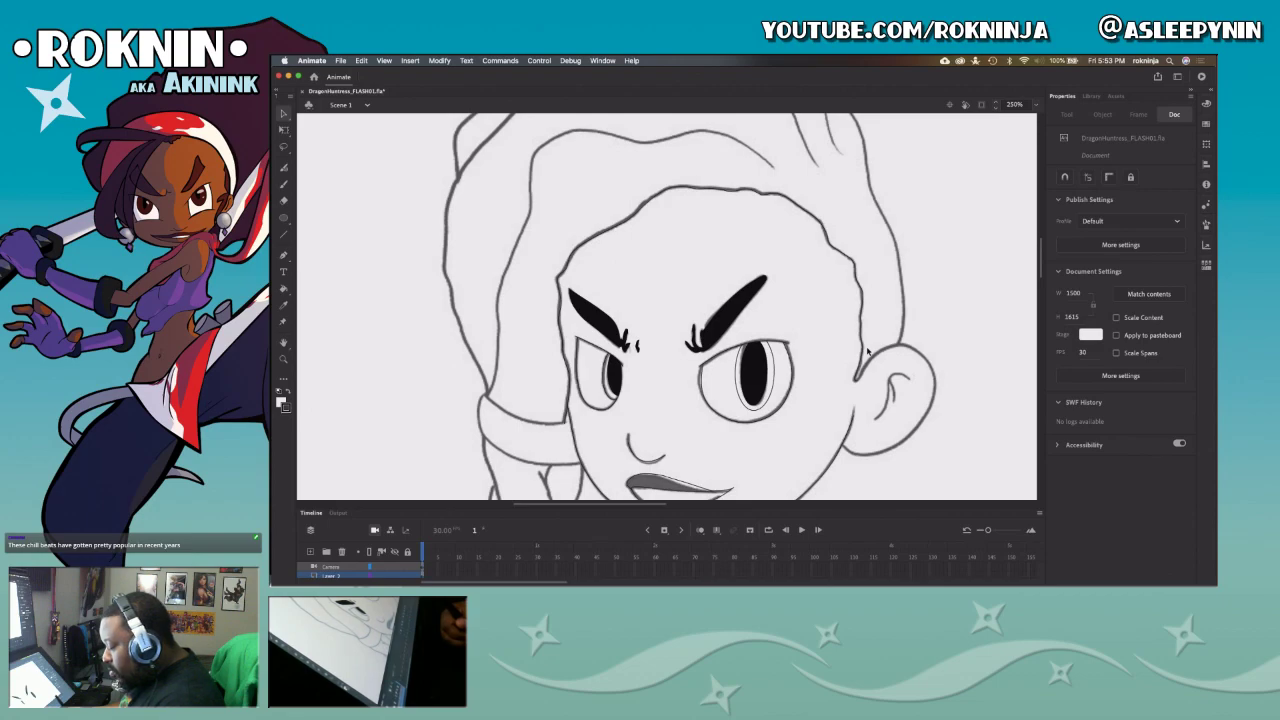
# Step: Adjust the lower end of the traced hairline where it meets the front of the ear
pyautogui.moveTo(884, 393)
pyautogui.mouseDown()
pyautogui.moveTo(835, 398)
pyautogui.moveTo(816, 384)
pyautogui.mouseUp()
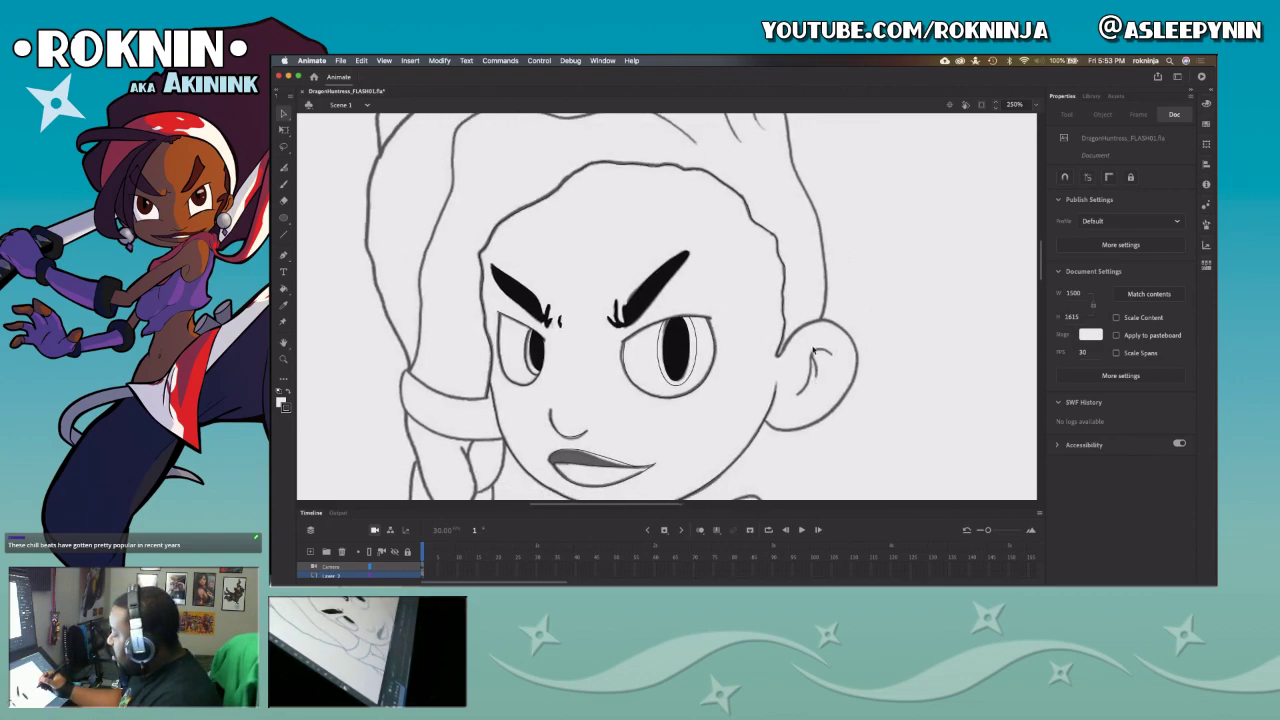
pyautogui.moveTo(724, 284); pyautogui.dragTo(884, 470)
pyautogui.moveTo(783, 366); pyautogui.dragTo(757, 420)
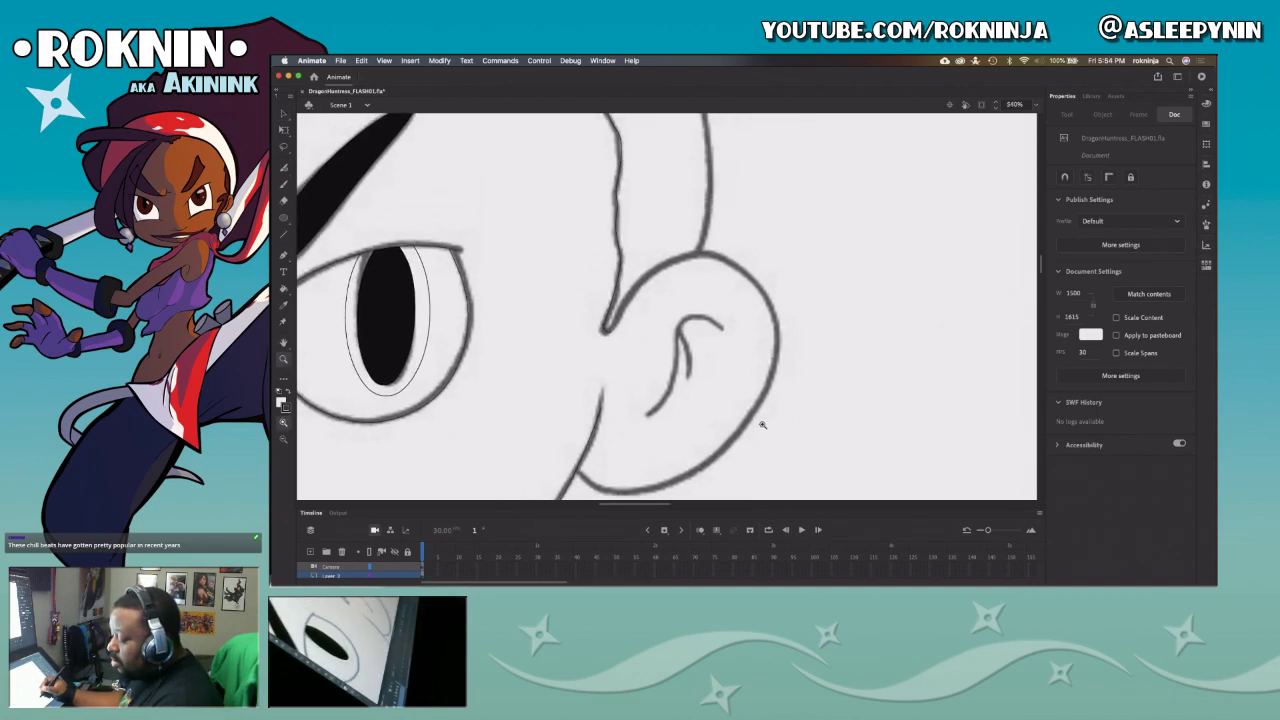
pyautogui.press('v')
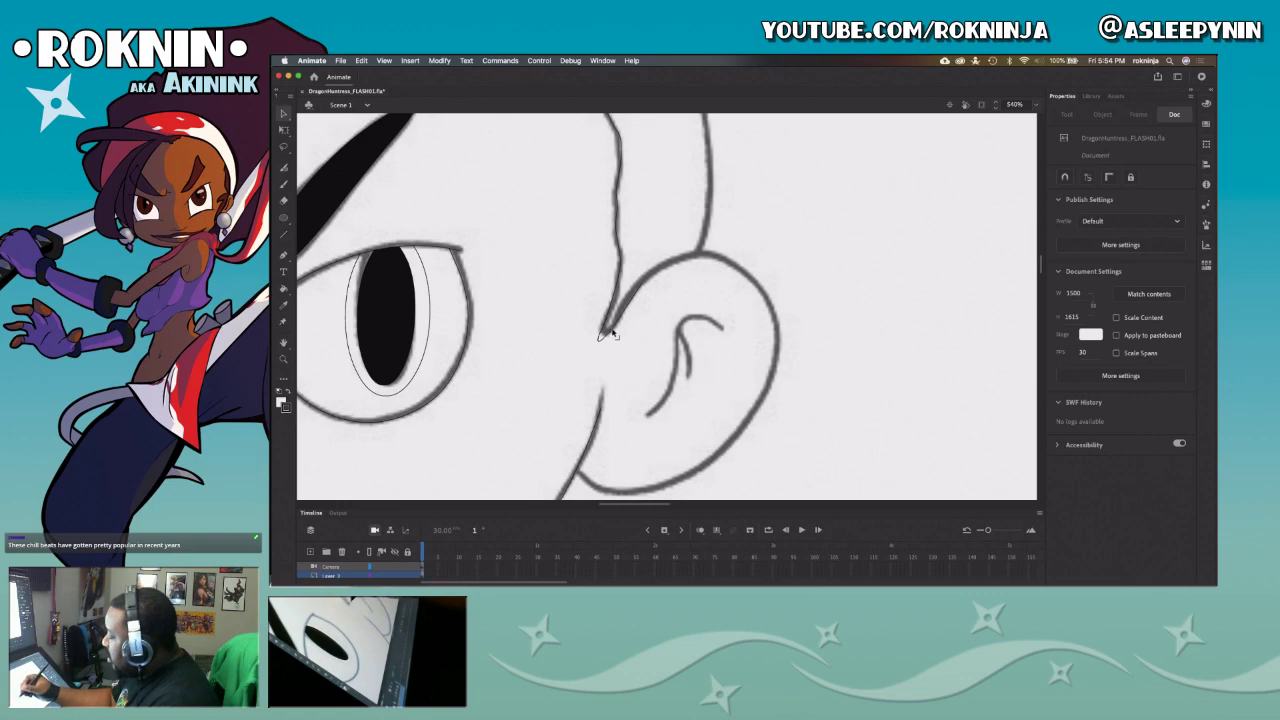
pyautogui.moveTo(612, 330); pyautogui.dragTo(617, 340)
pyautogui.click(618, 343)
pyautogui.click(625, 332)
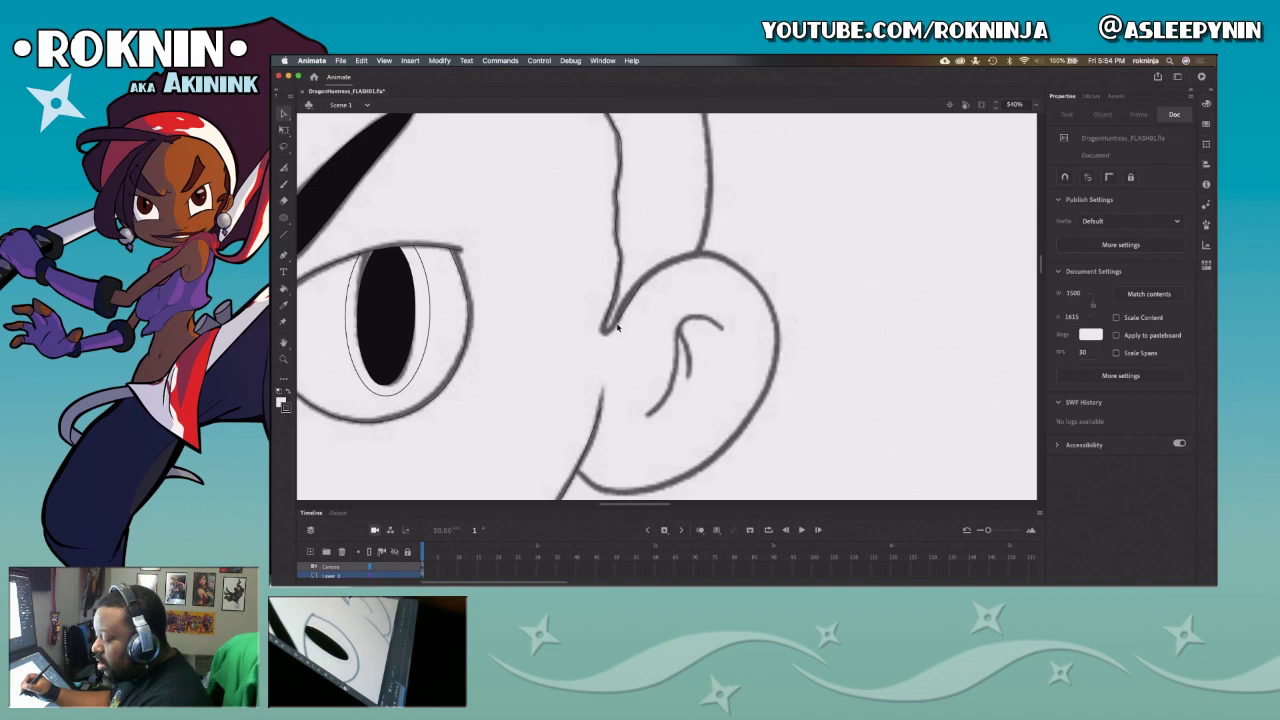
# Step: Draw a short Pencil stroke joining the hairline's tip to the ear and bend it along the ear's upper edge
pyautogui.press('b')
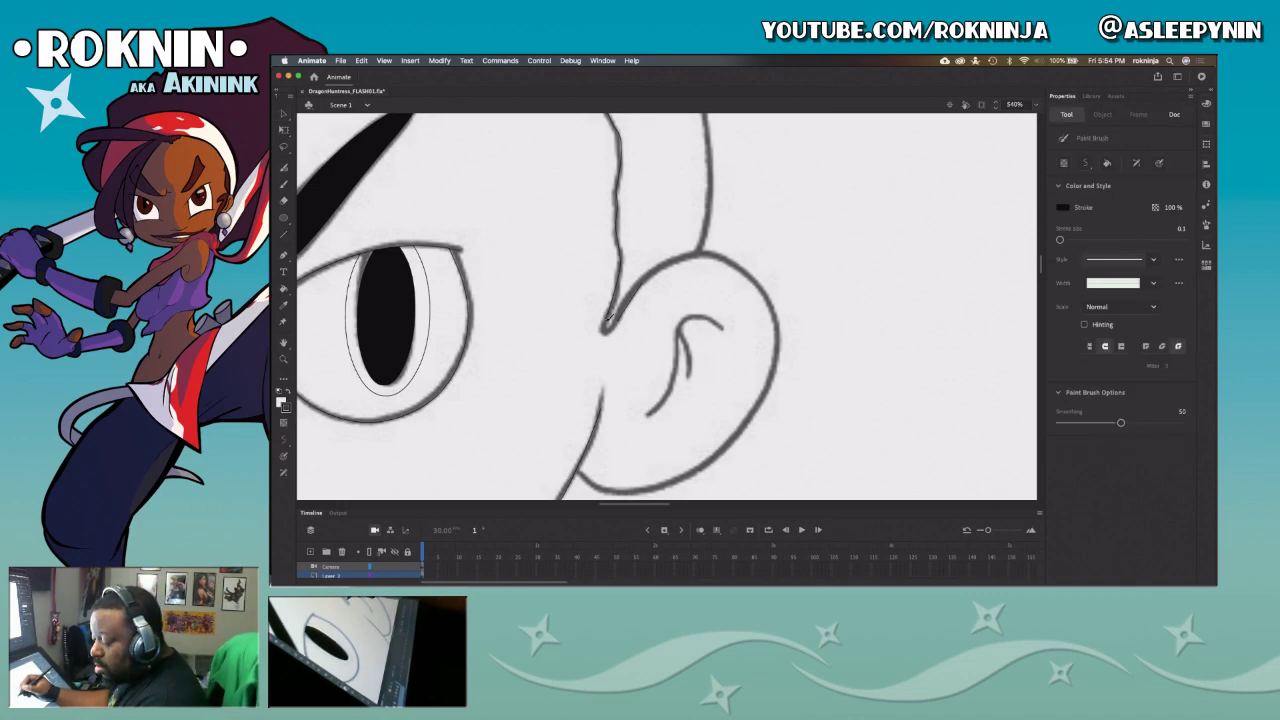
pyautogui.hotkey('shift', 'y')
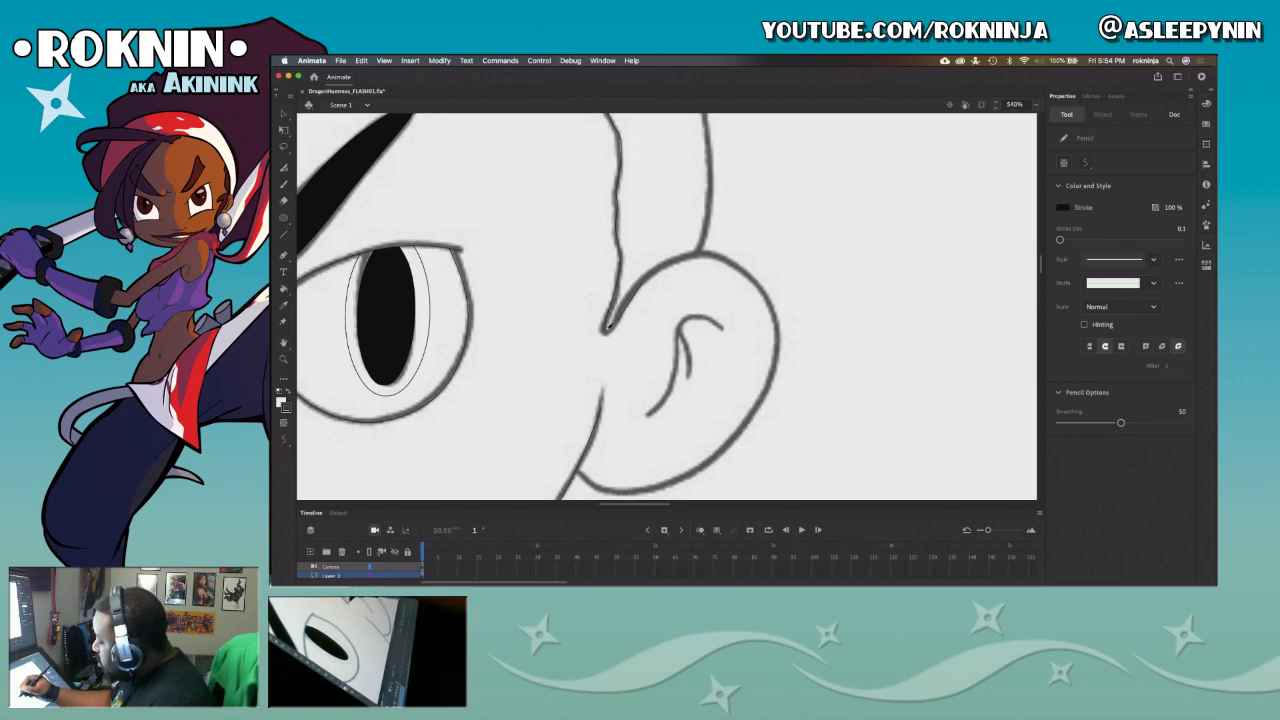
pyautogui.moveTo(621, 315)
pyautogui.mouseDown()
pyautogui.moveTo(605, 331)
pyautogui.moveTo(608, 317)
pyautogui.mouseUp()
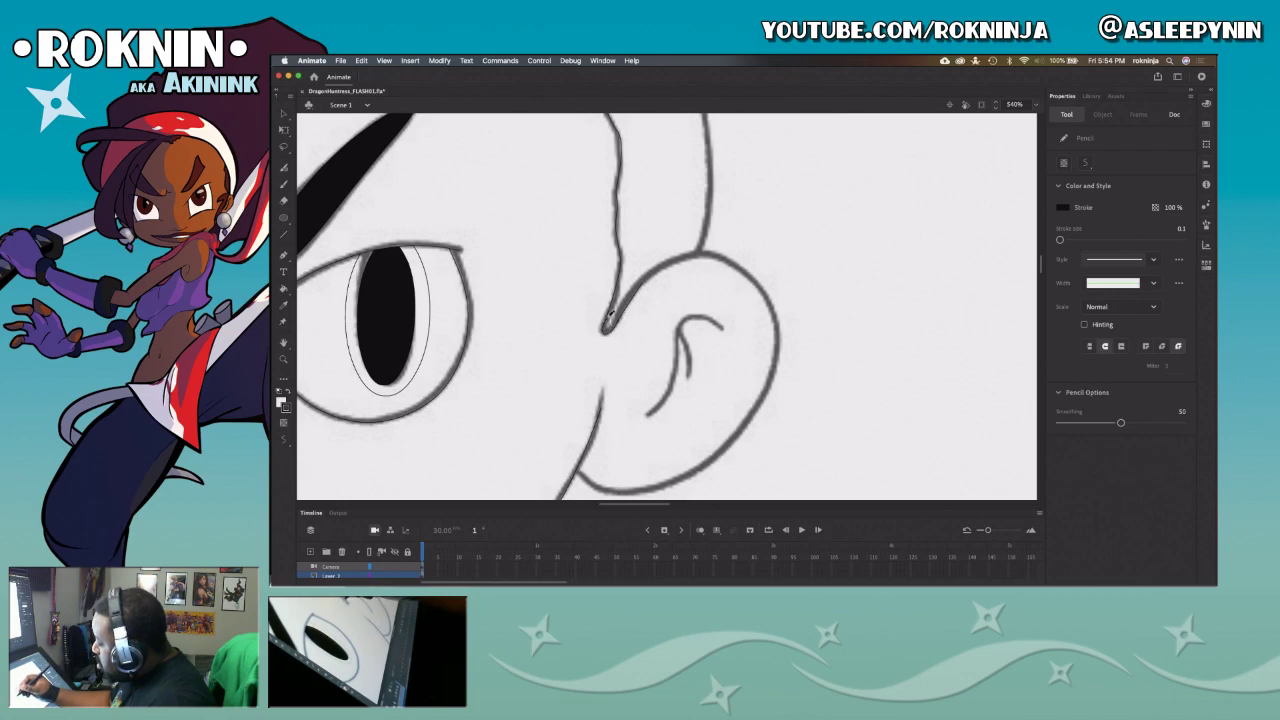
pyautogui.press('v')
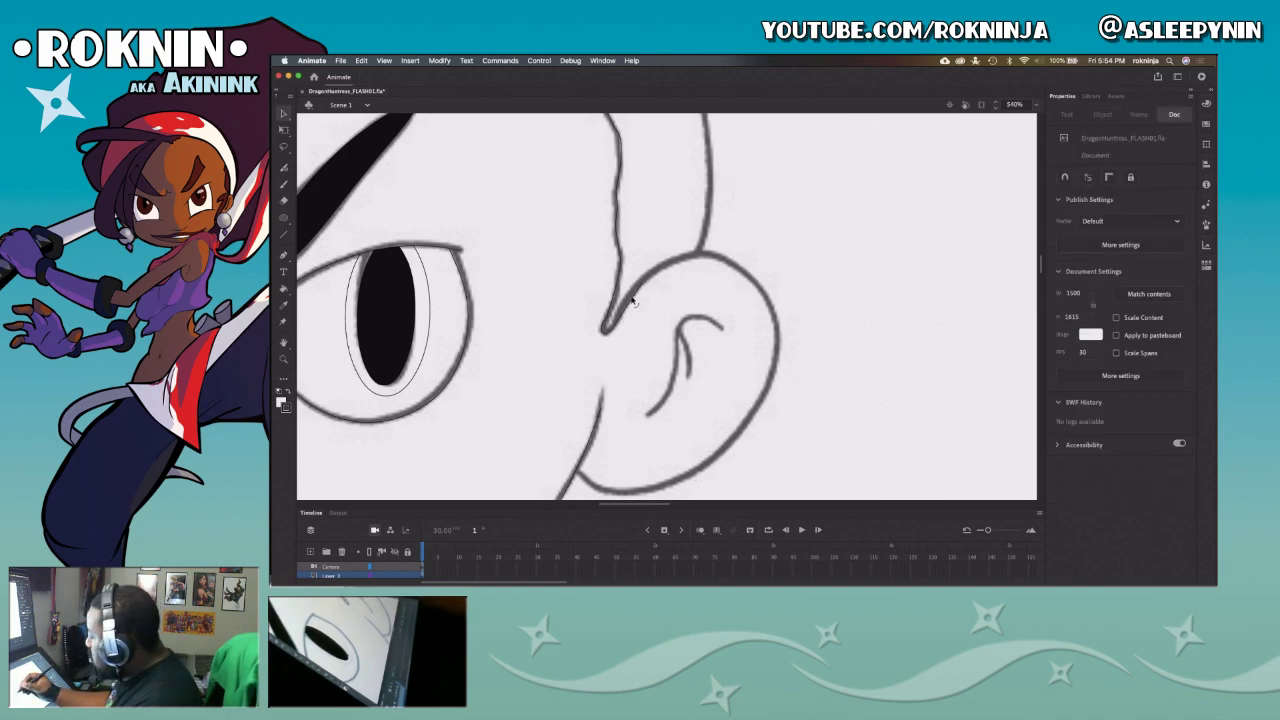
pyautogui.moveTo(643, 289)
pyautogui.mouseDown()
pyautogui.moveTo(665, 272)
pyautogui.moveTo(735, 266)
pyautogui.moveTo(700, 274)
pyautogui.moveTo(743, 219)
pyautogui.mouseUp()
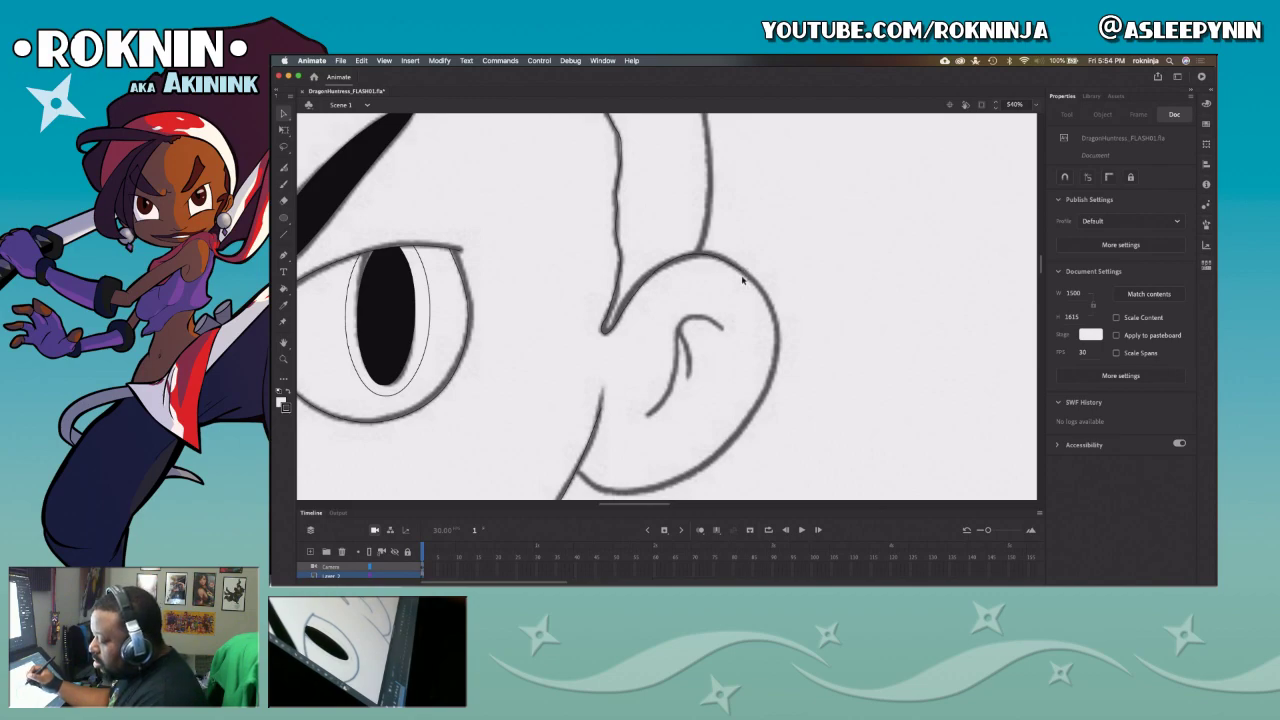
# Step: Trace the ear's outer curve from its upper rim down to the underside of the lobe with the Pen tool
pyautogui.press('p')
pyautogui.click(742, 272)
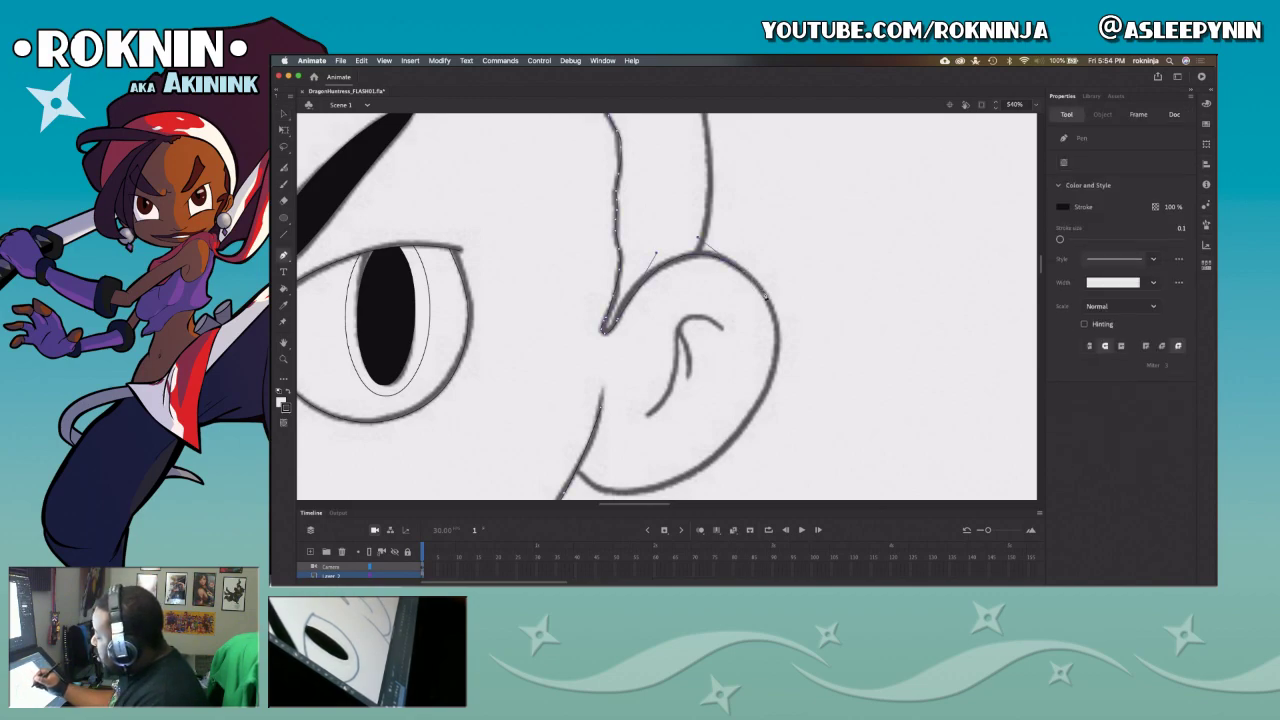
pyautogui.moveTo(750, 415); pyautogui.dragTo(679, 511)
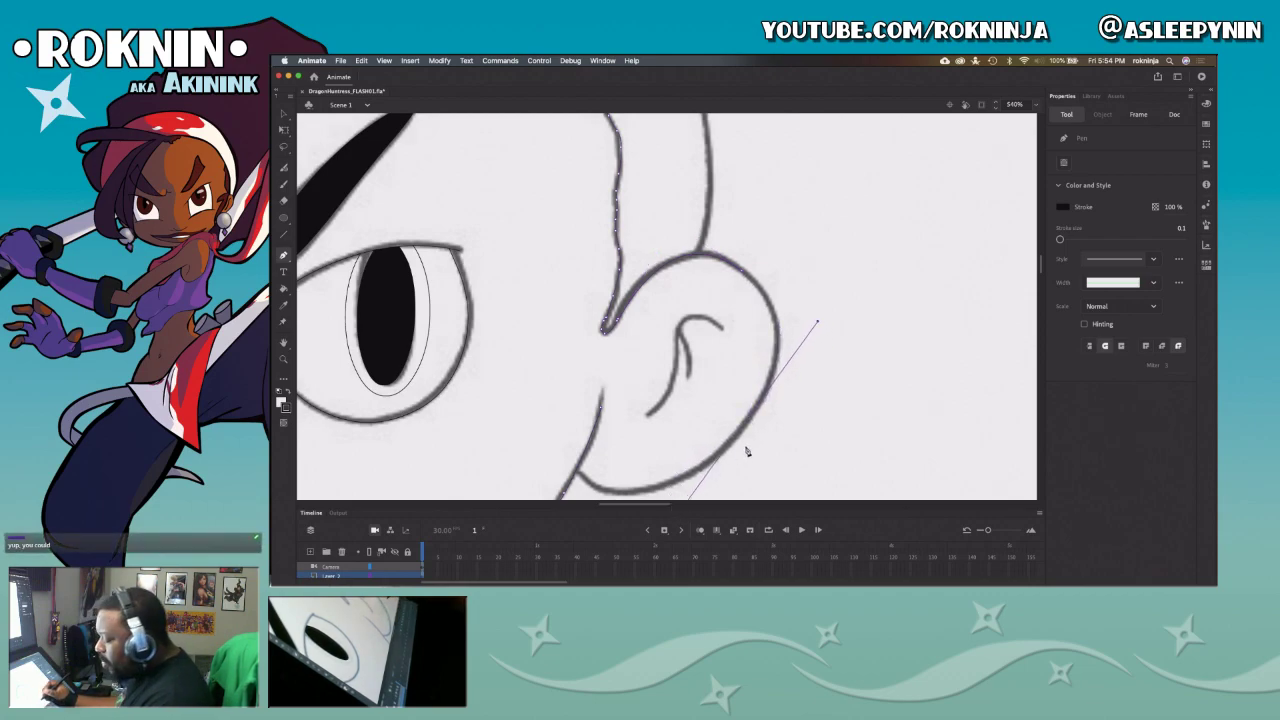
pyautogui.moveTo(760, 425); pyautogui.dragTo(863, 322)
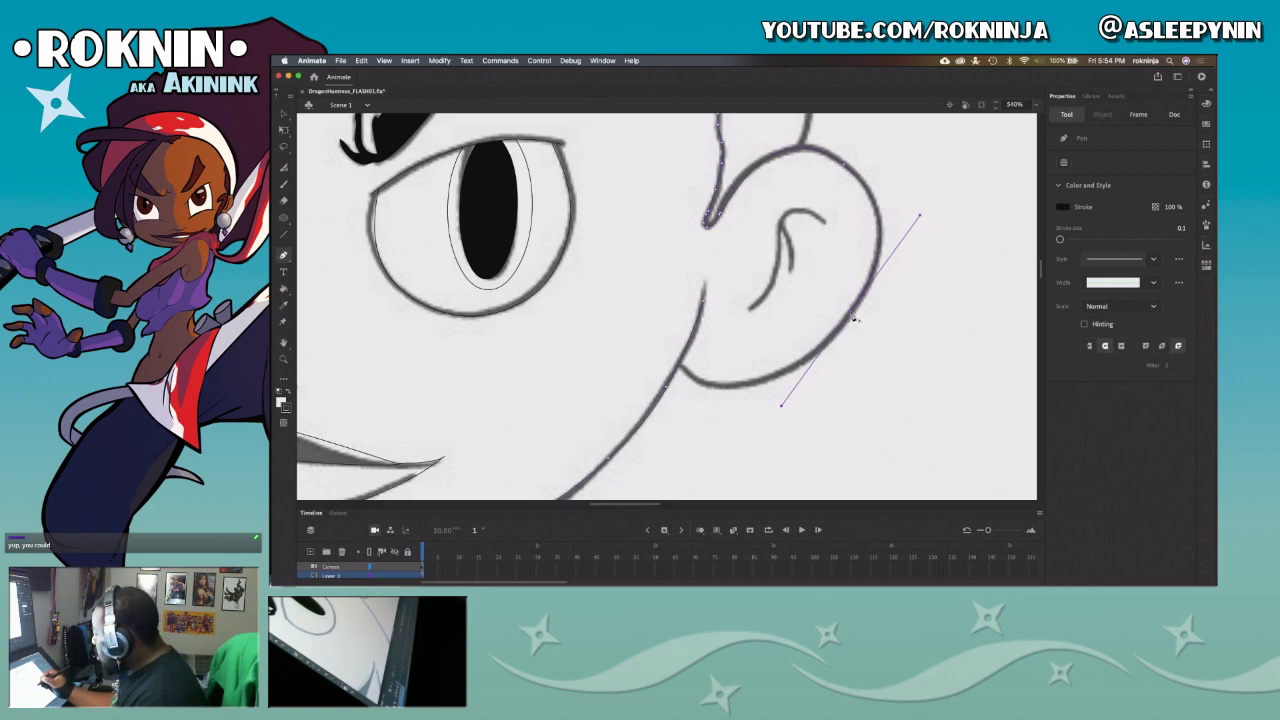
pyautogui.click(855, 316)
pyautogui.moveTo(728, 387)
pyautogui.mouseDown()
pyautogui.moveTo(686, 373)
pyautogui.moveTo(600, 411)
pyautogui.moveTo(658, 402)
pyautogui.moveTo(638, 385)
pyautogui.mouseUp()
pyautogui.press('v')
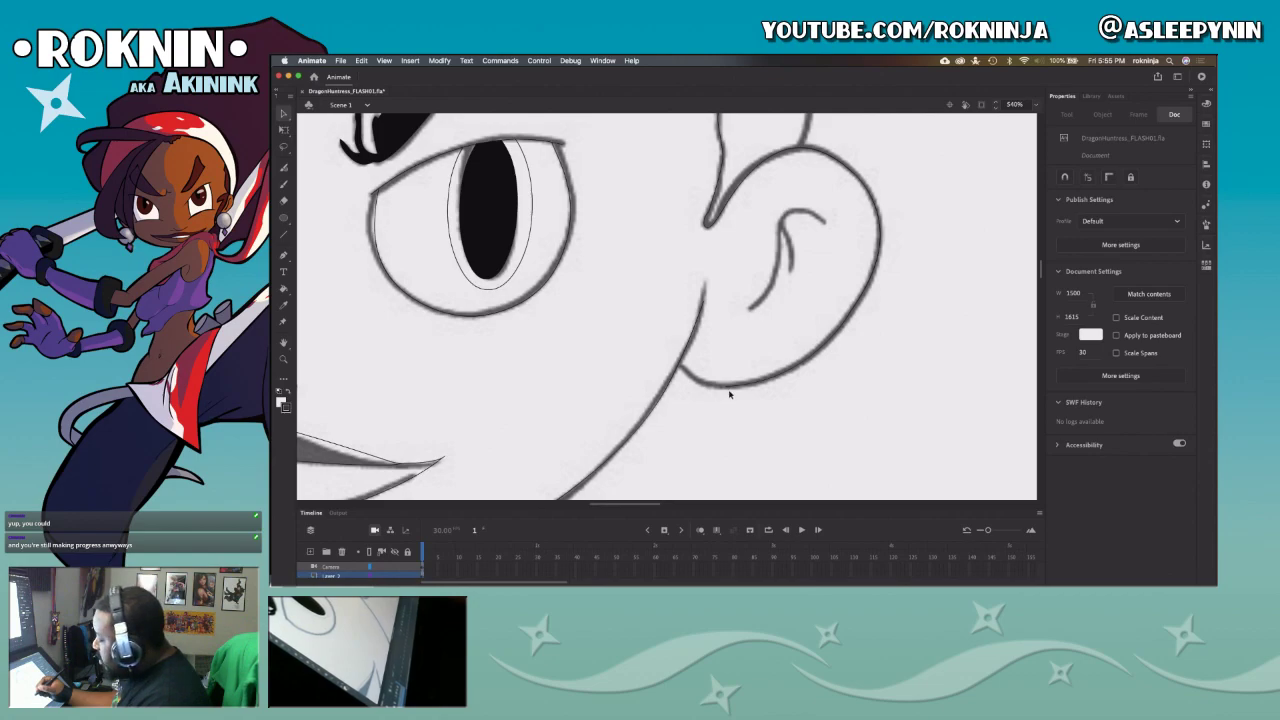
# Step: Refine the earlobe curve up to the jawline and delete the stray line segment under the lobe
pyautogui.press('p')
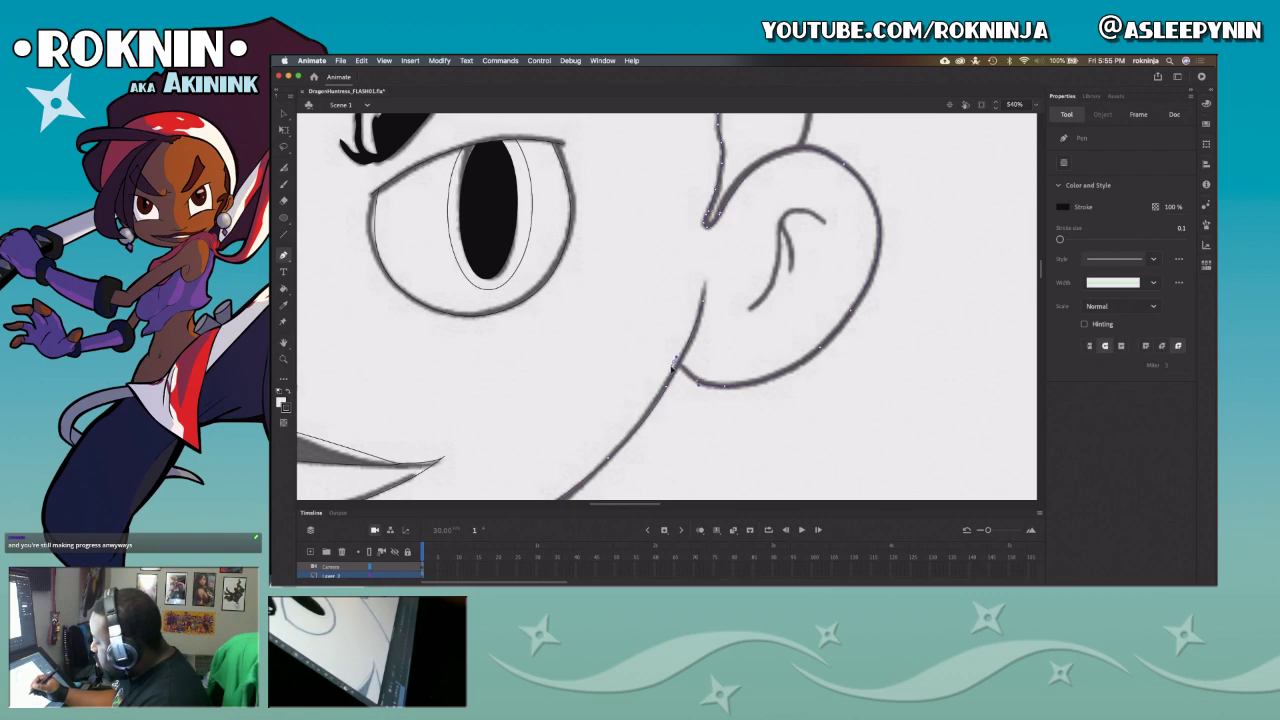
pyautogui.press('v')
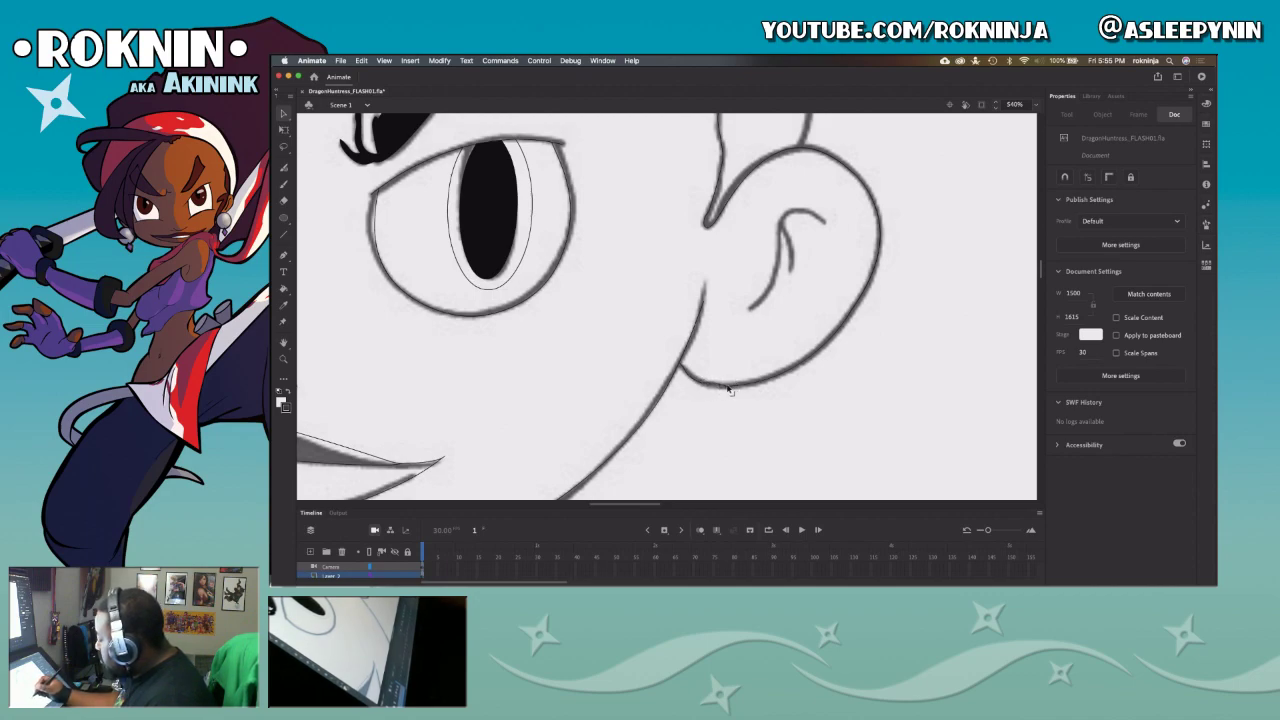
pyautogui.moveTo(737, 401)
pyautogui.mouseDown()
pyautogui.moveTo(698, 371)
pyautogui.moveTo(747, 385)
pyautogui.moveTo(724, 392)
pyautogui.moveTo(737, 396)
pyautogui.mouseUp()
pyautogui.press('Delete')
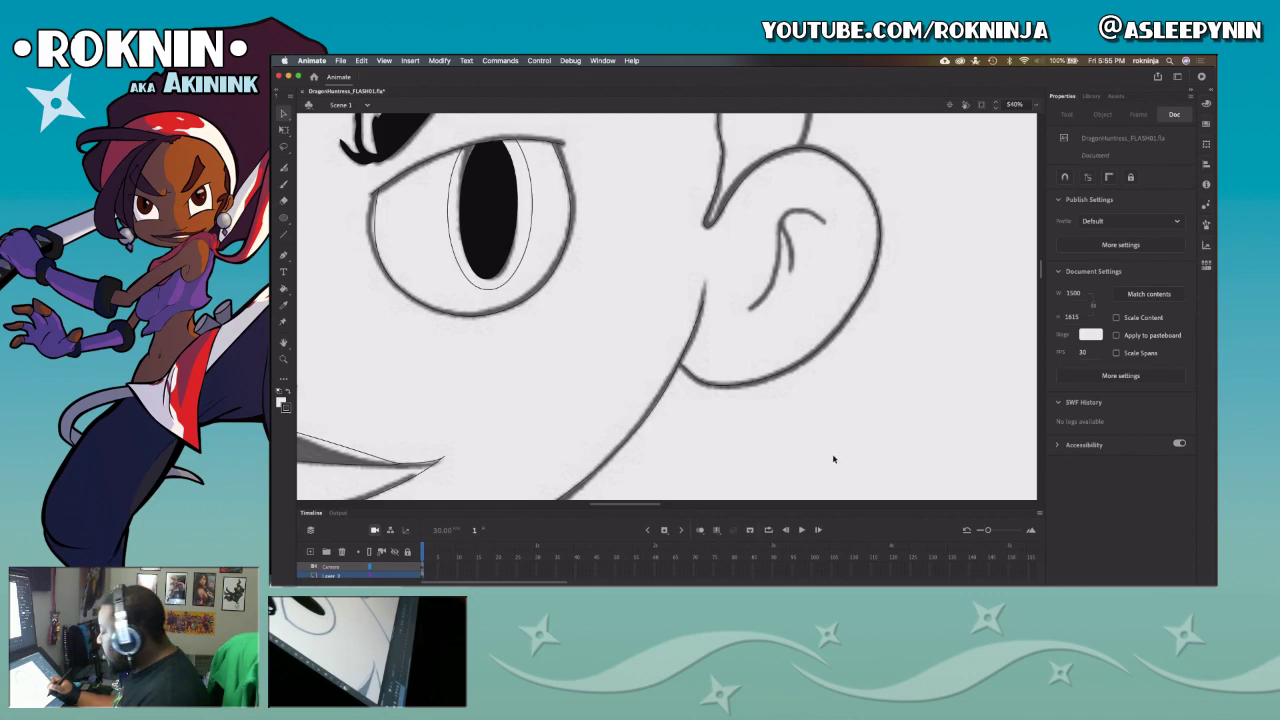
# Step: Trace the curved fold and the short branching line inside the ear with the Pen tool, redoing the first path
pyautogui.press('p')
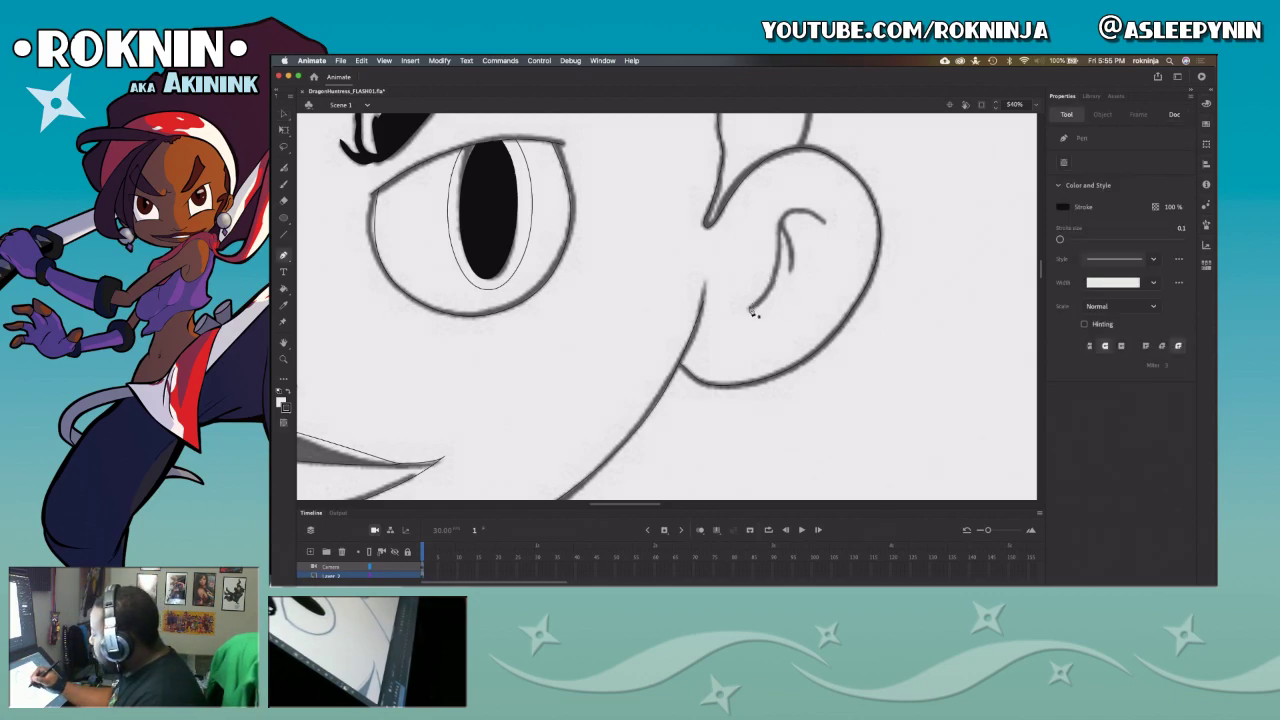
pyautogui.click(751, 308)
pyautogui.moveTo(782, 224); pyautogui.dragTo(782, 208)
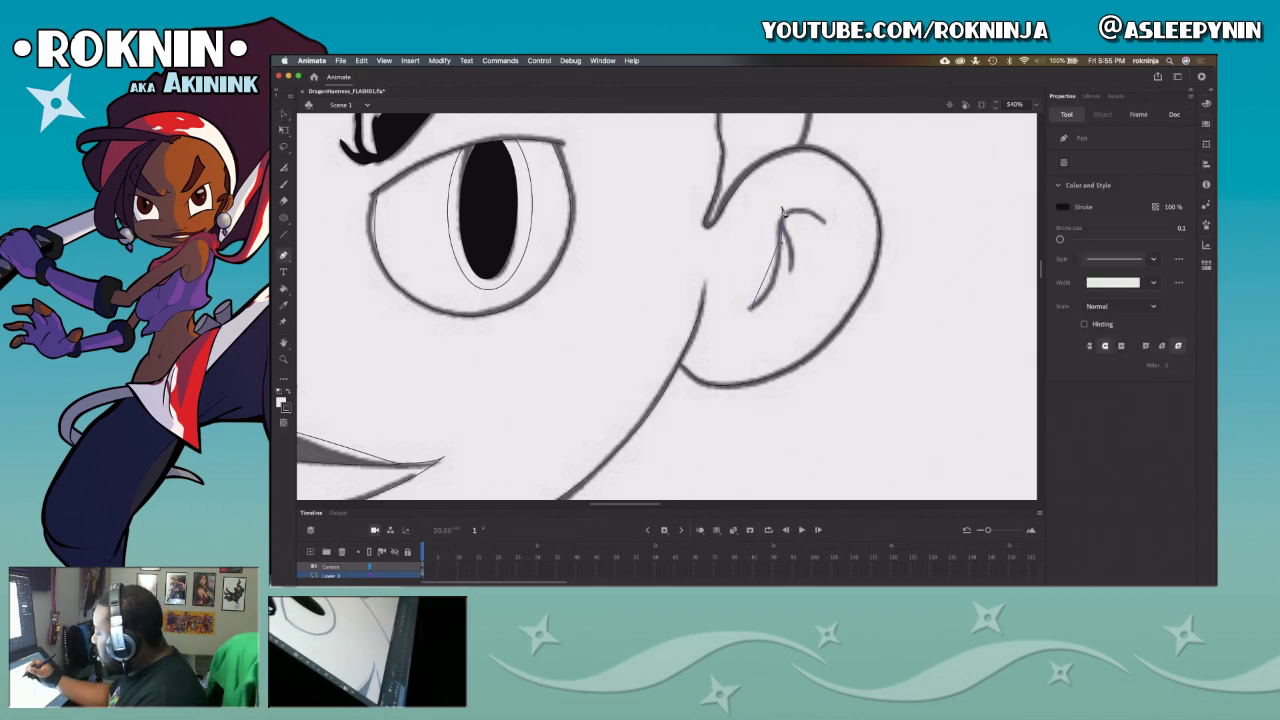
pyautogui.press('super')
pyautogui.doubleClick(754, 311)
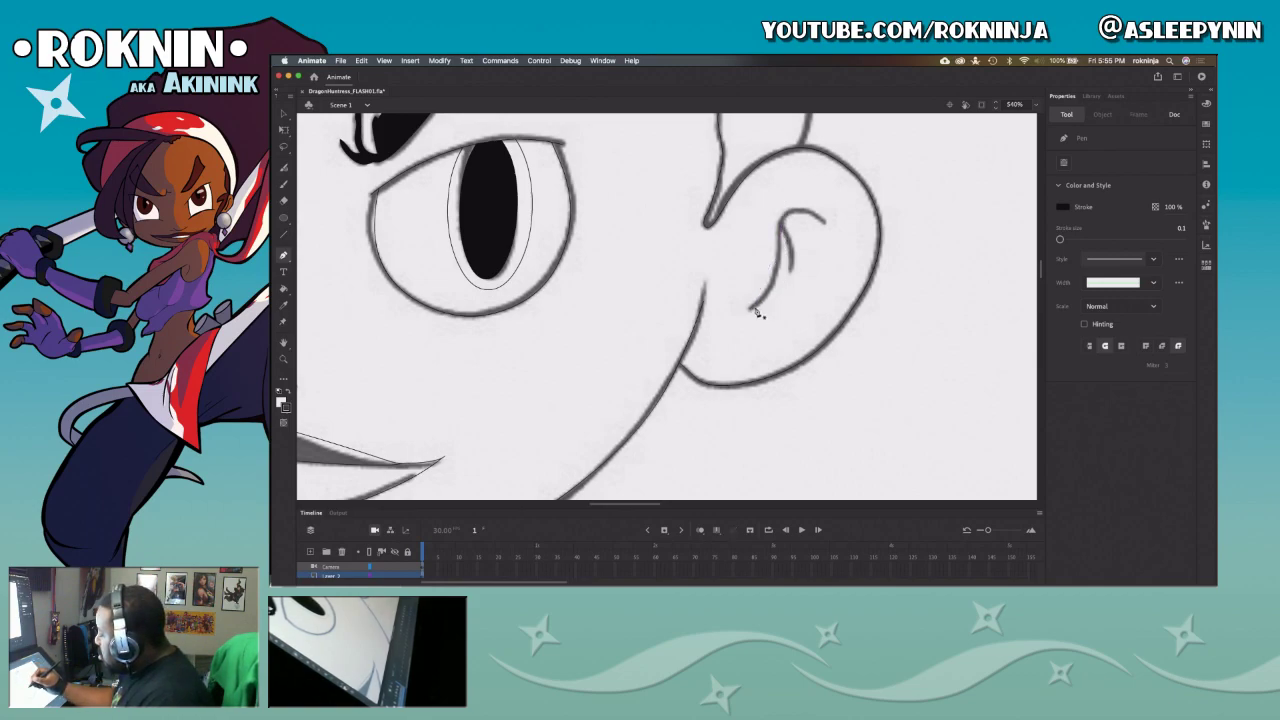
pyautogui.click(780, 313)
pyautogui.click(778, 145)
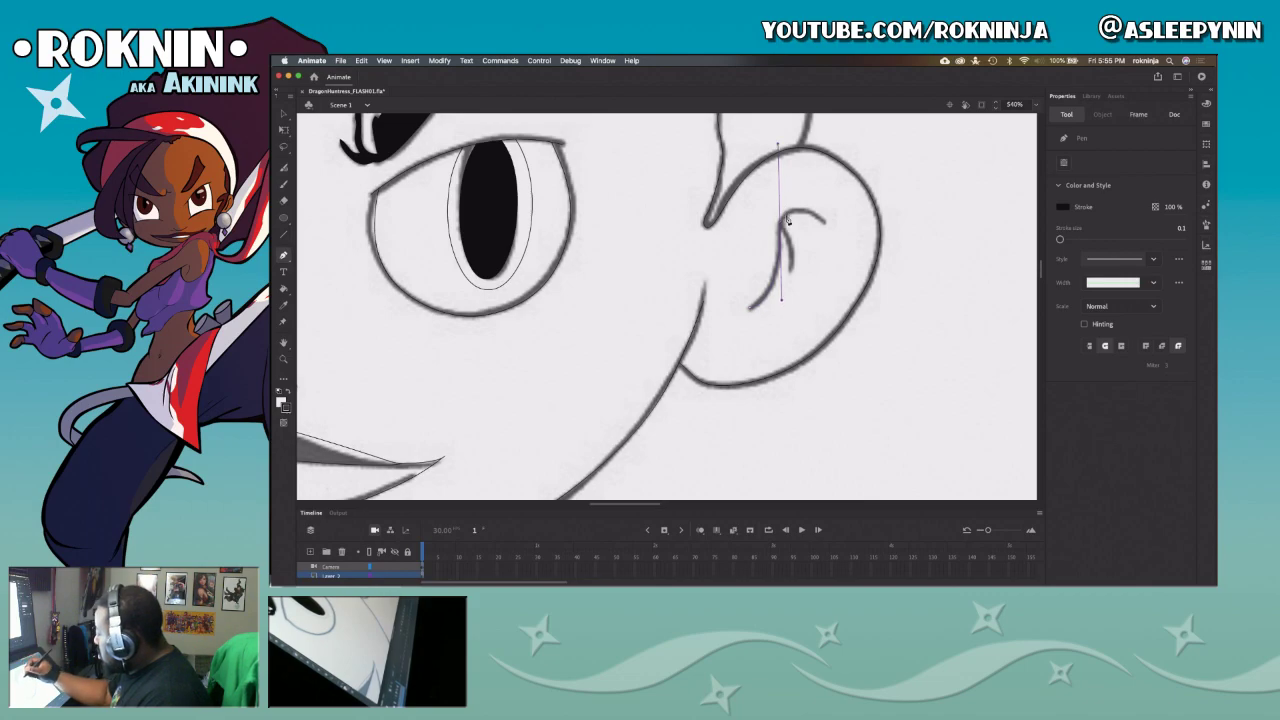
pyautogui.moveTo(823, 224); pyautogui.dragTo(848, 252)
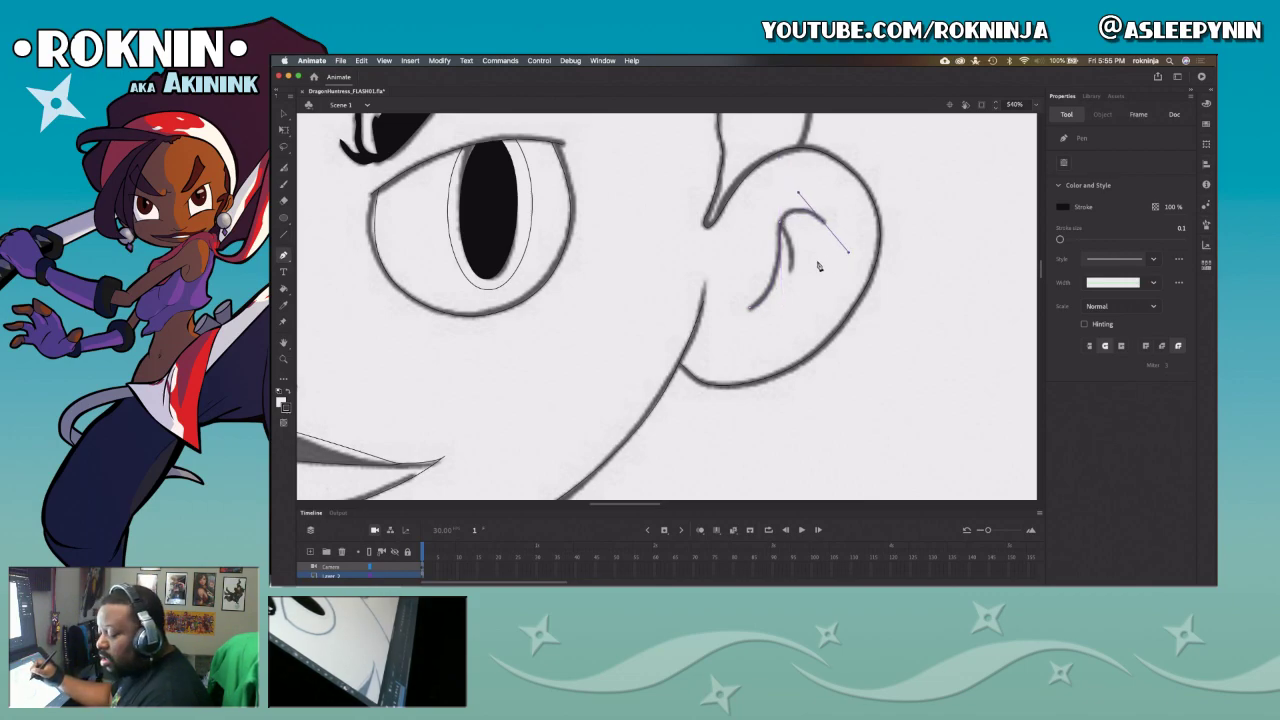
pyautogui.press('Escape')
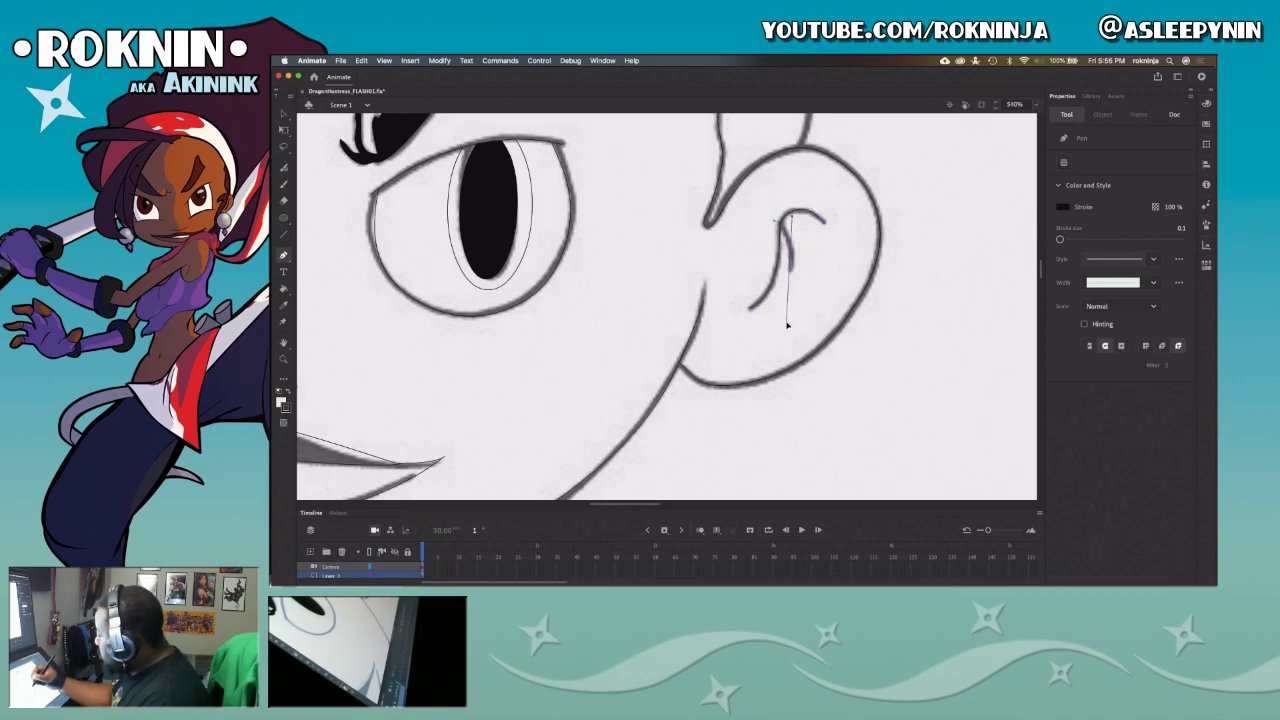
# Step: Delete the stray line segments where the curved fold and the short branching line meet inside the ear
pyautogui.press('v')
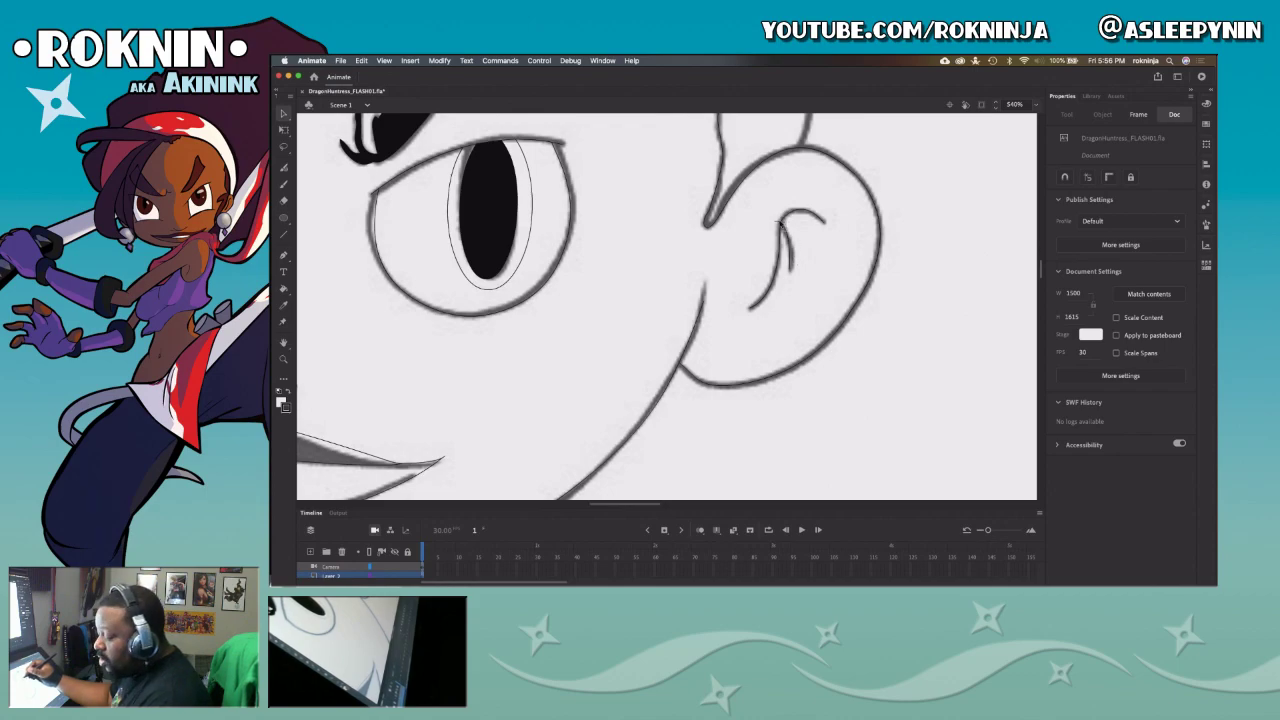
pyautogui.click(783, 227)
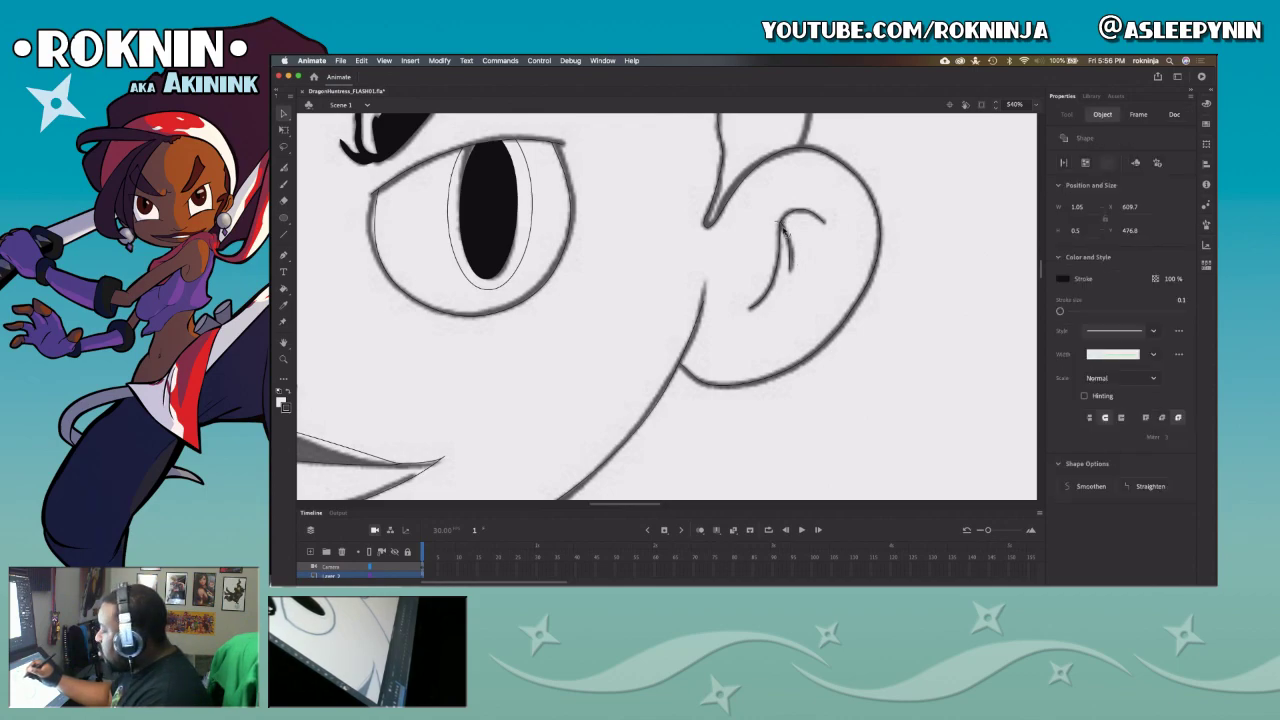
pyautogui.press('Delete')
pyautogui.click(784, 223)
pyautogui.press('Delete')
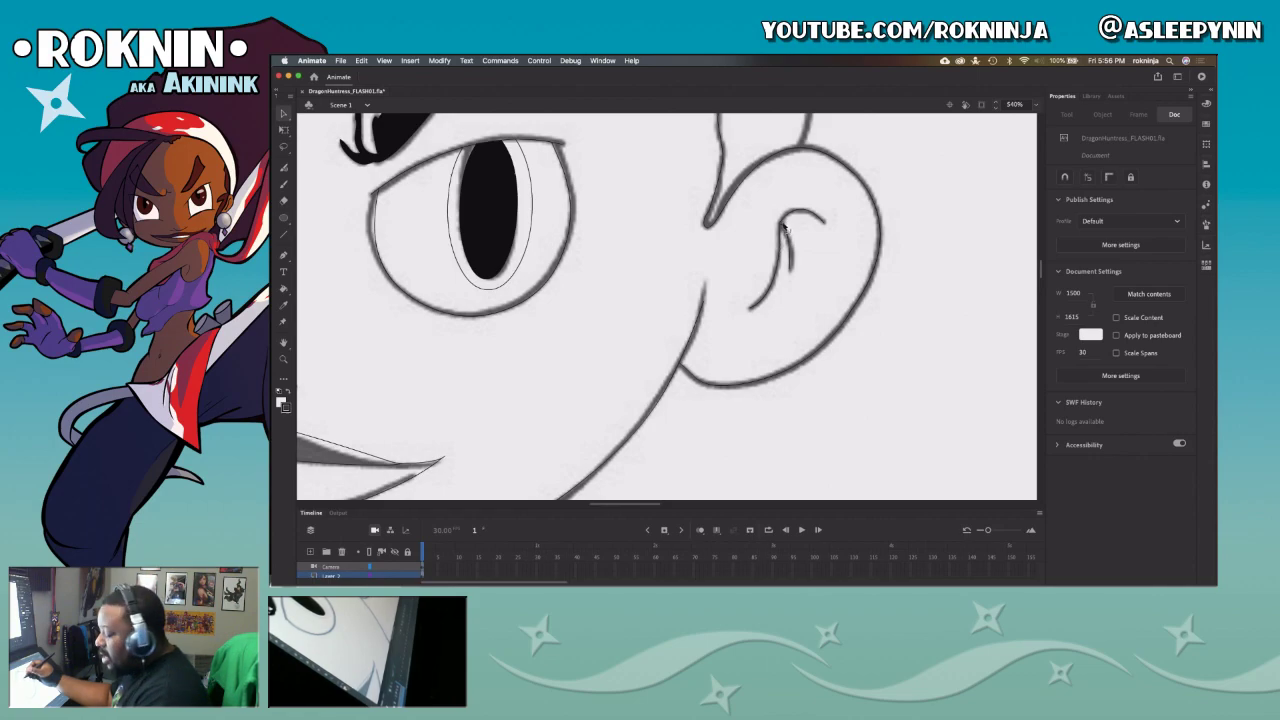
pyautogui.click(785, 229)
pyautogui.click(785, 230)
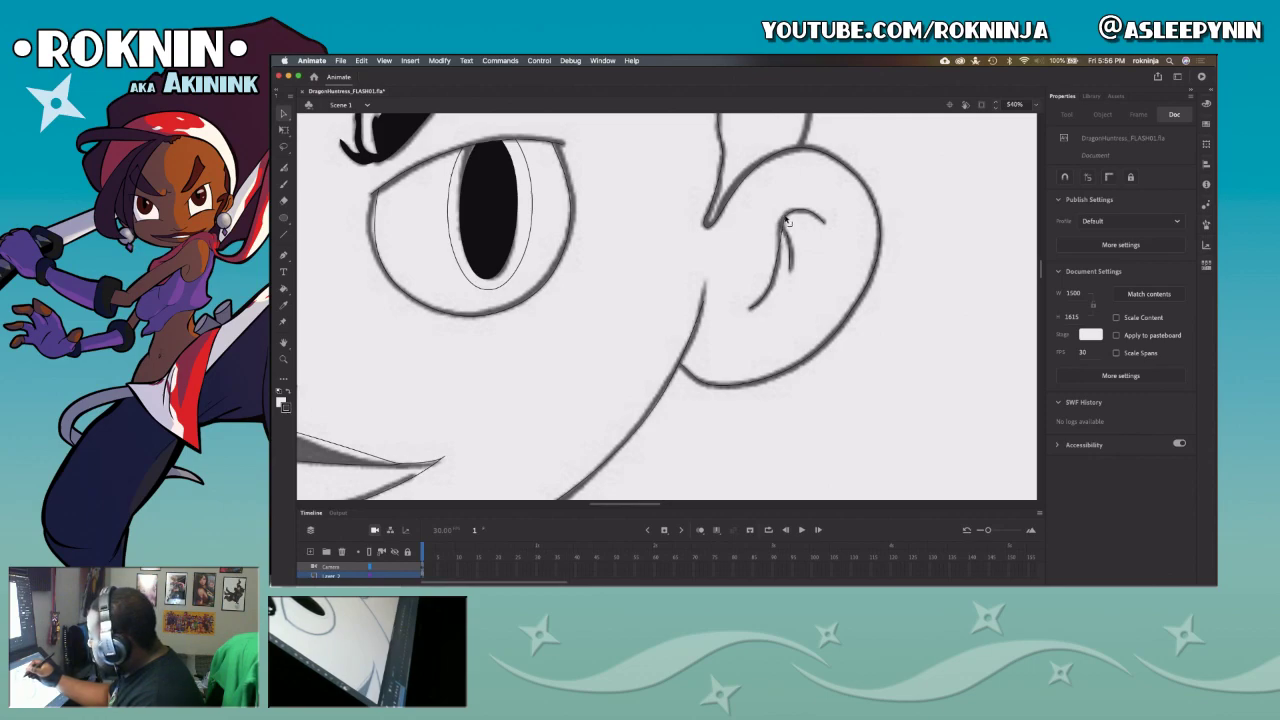
pyautogui.click(785, 222)
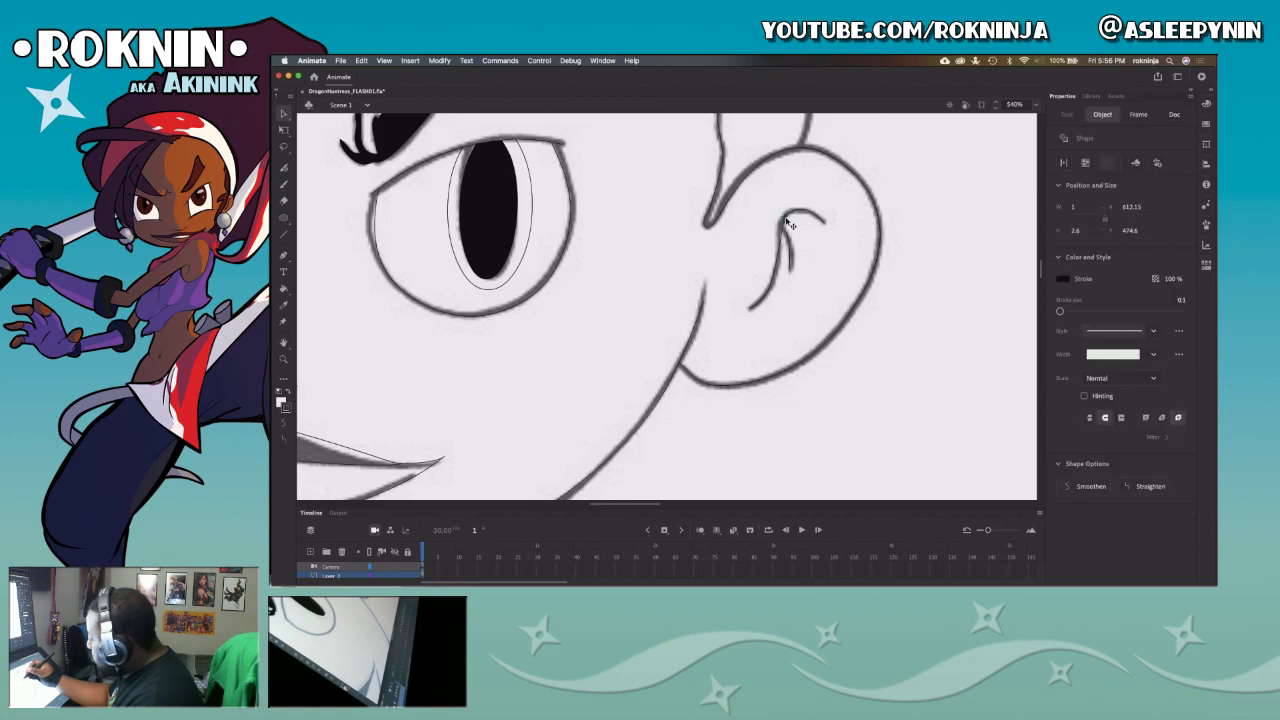
pyautogui.keyDown('shift'); pyautogui.click(782, 238); pyautogui.keyUp('shift')
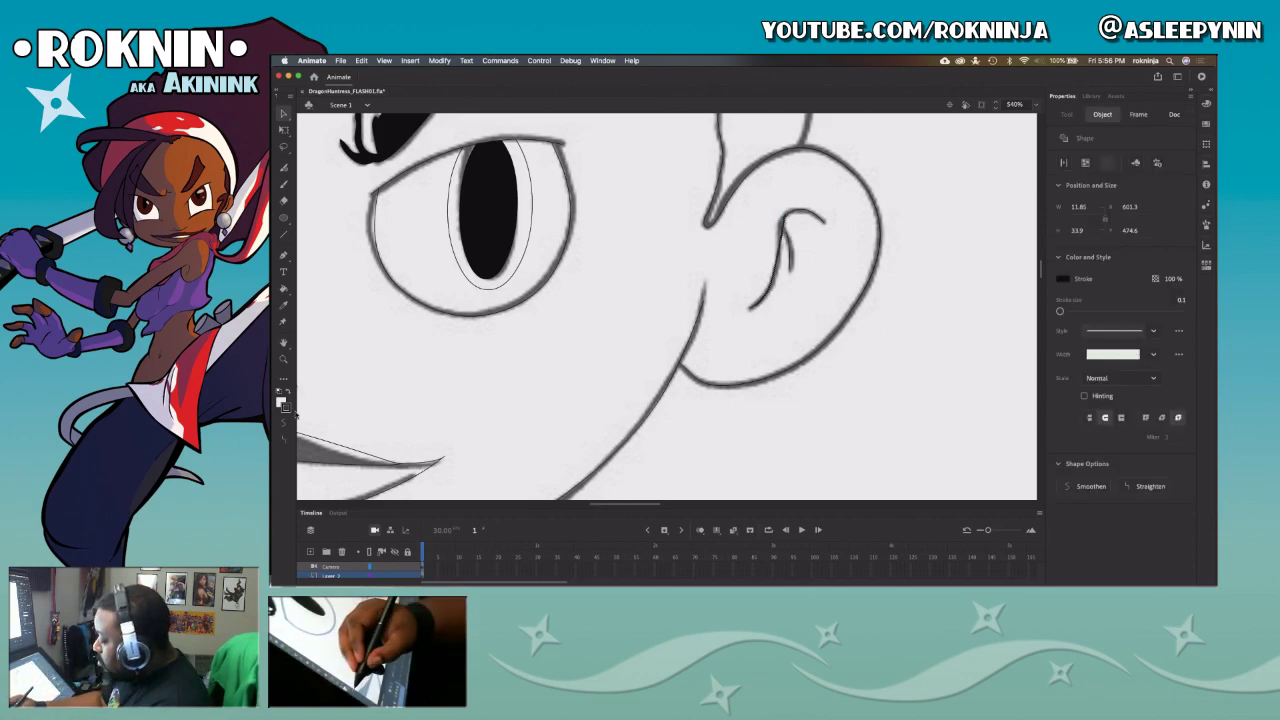
pyautogui.click(806, 236)
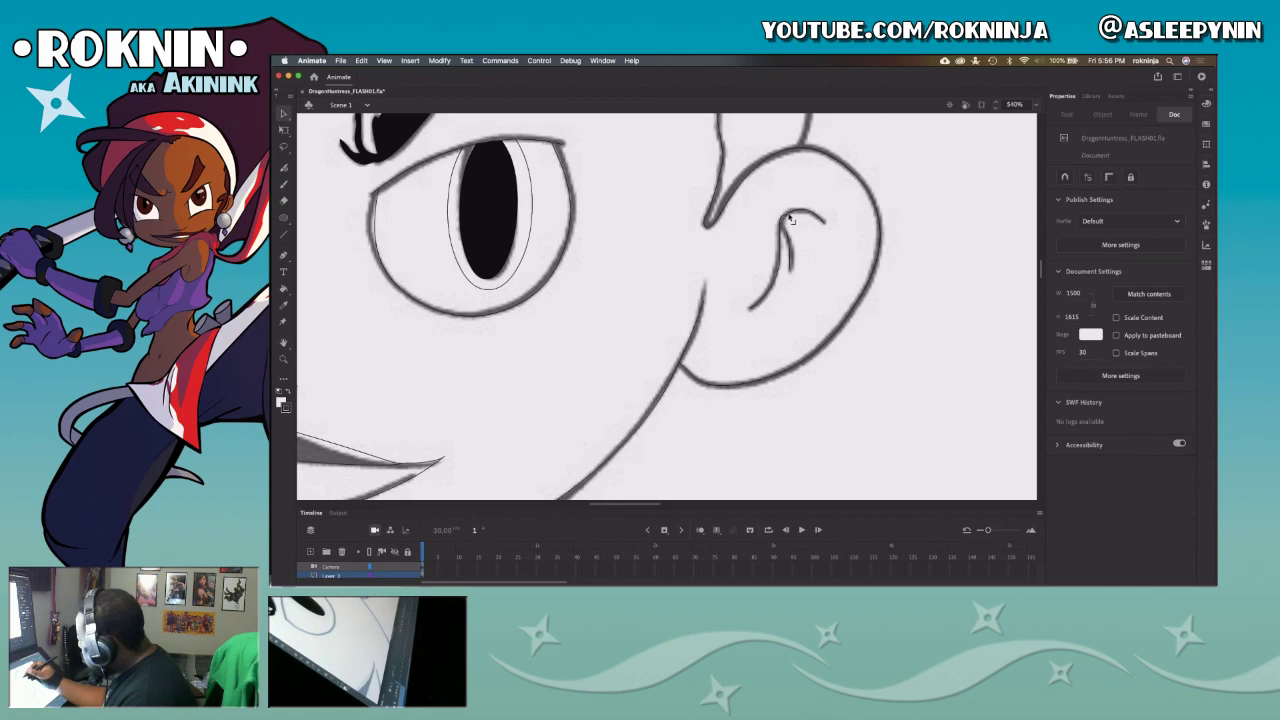
# Step: Bend the ear fold's upper arc and the top of its short branching line to follow the sketch
pyautogui.moveTo(794, 209); pyautogui.dragTo(826, 221)
pyautogui.press('Delete')
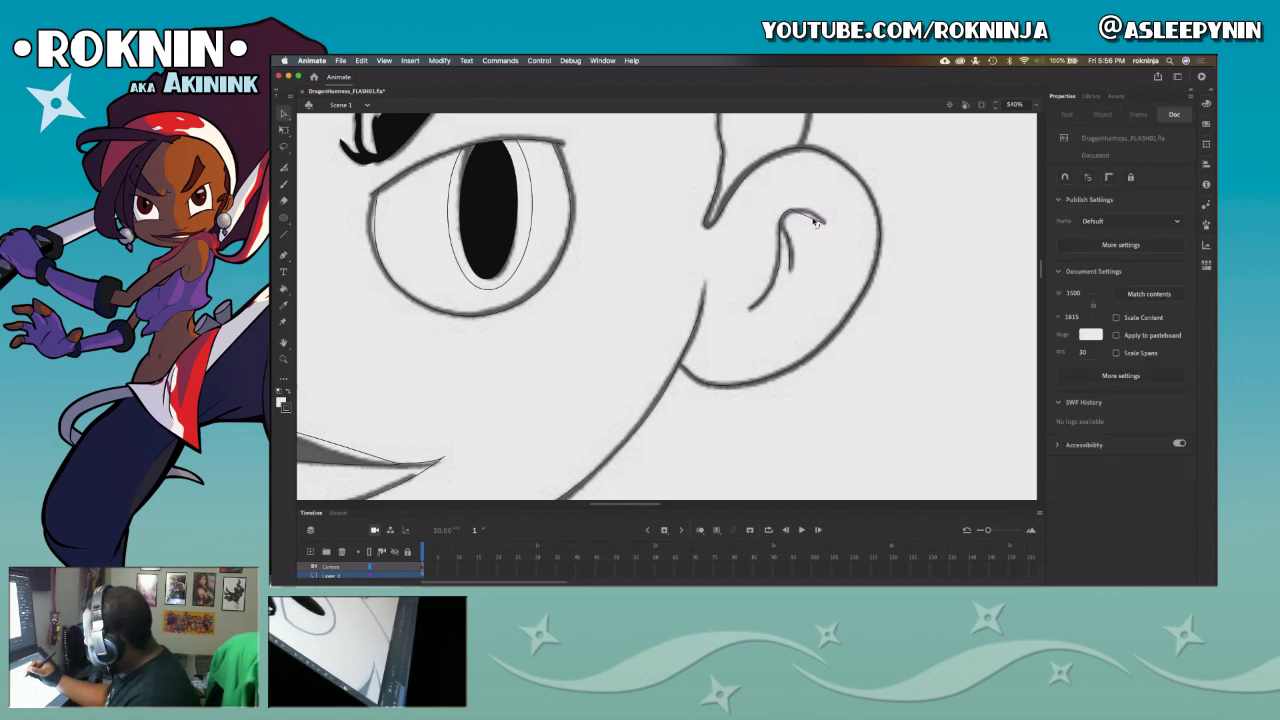
pyautogui.moveTo(814, 217); pyautogui.dragTo(816, 213)
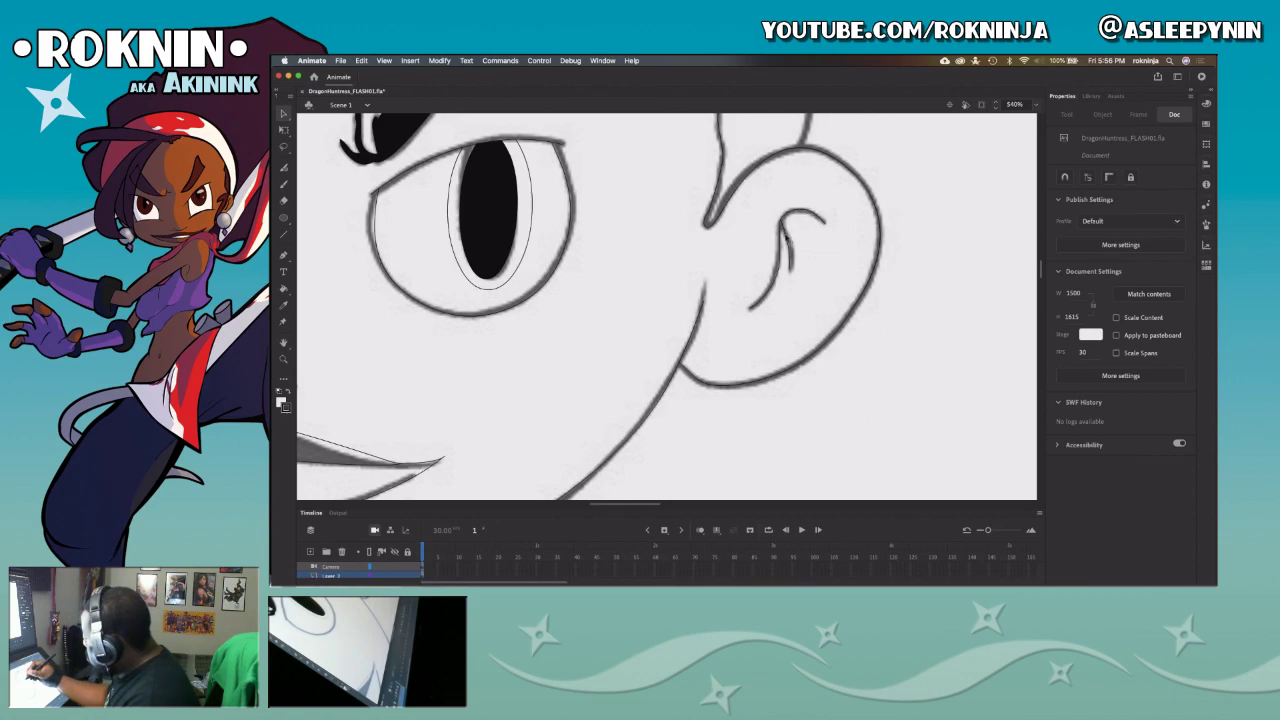
pyautogui.moveTo(782, 226); pyautogui.dragTo(794, 246)
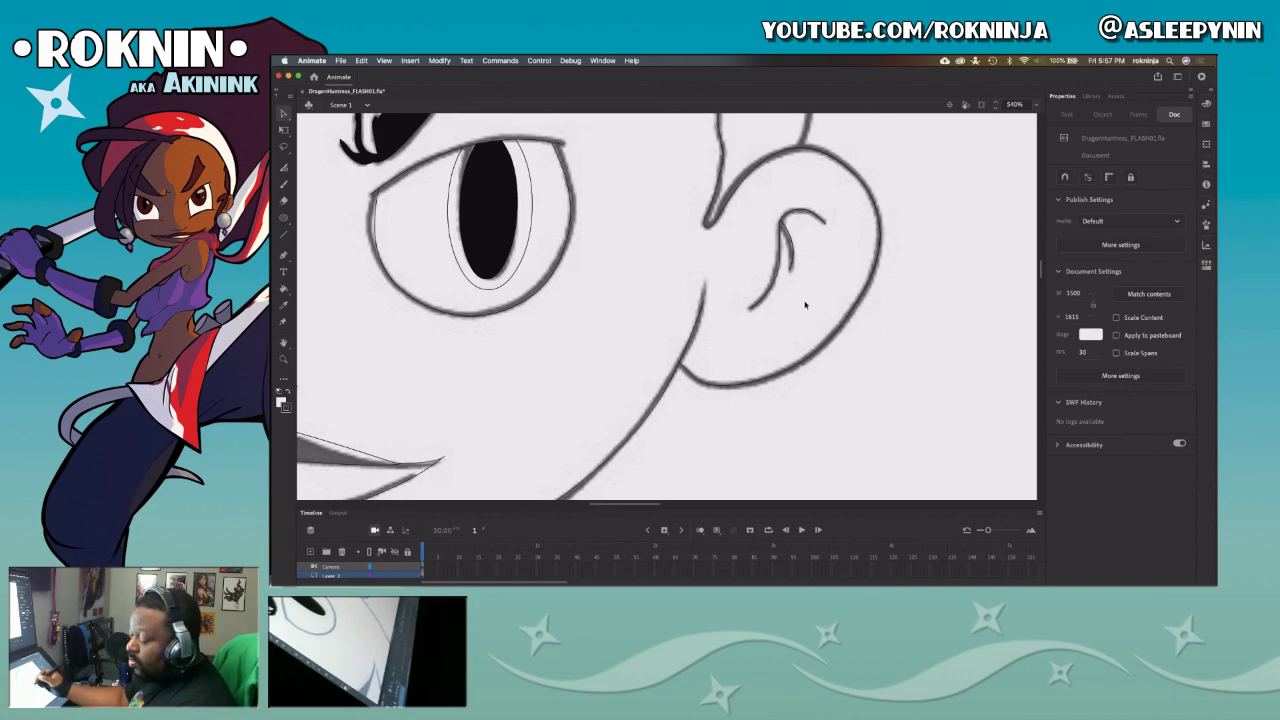
# Step: Trace the wavy inner hair line above the forehead with the Pen tool, redoing one misplaced curve, and adjust the bend at its far end
pyautogui.press('z')
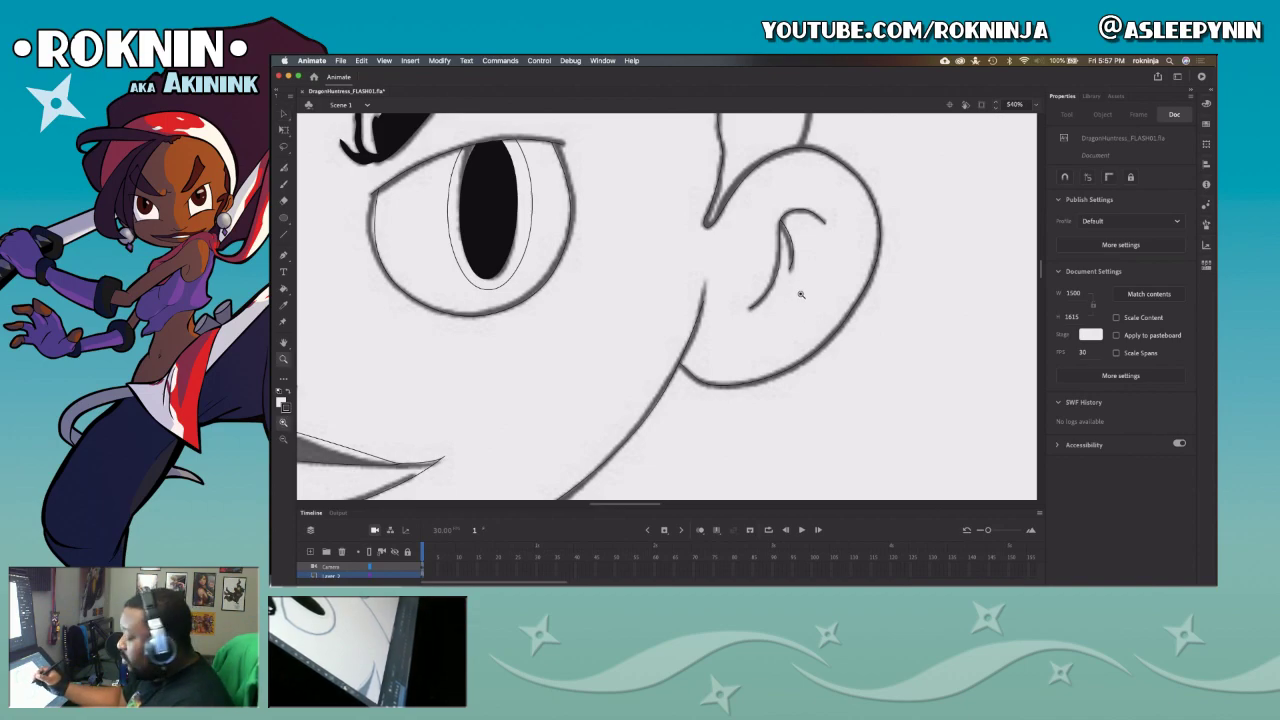
pyautogui.keyDown('alt'); pyautogui.click(800, 300); pyautogui.keyUp('alt')
pyautogui.keyDown('alt'); pyautogui.click(795, 340); pyautogui.keyUp('alt')
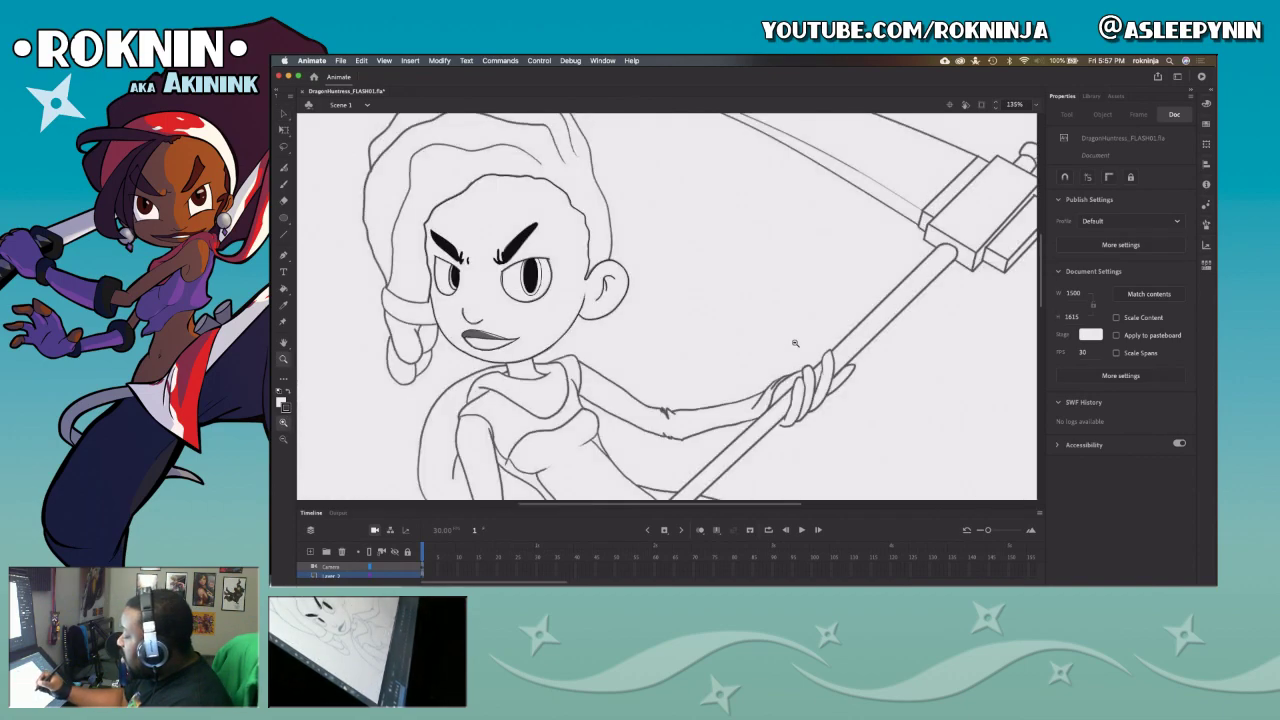
pyautogui.moveTo(657, 402); pyautogui.dragTo(834, 484)
pyautogui.press('y')
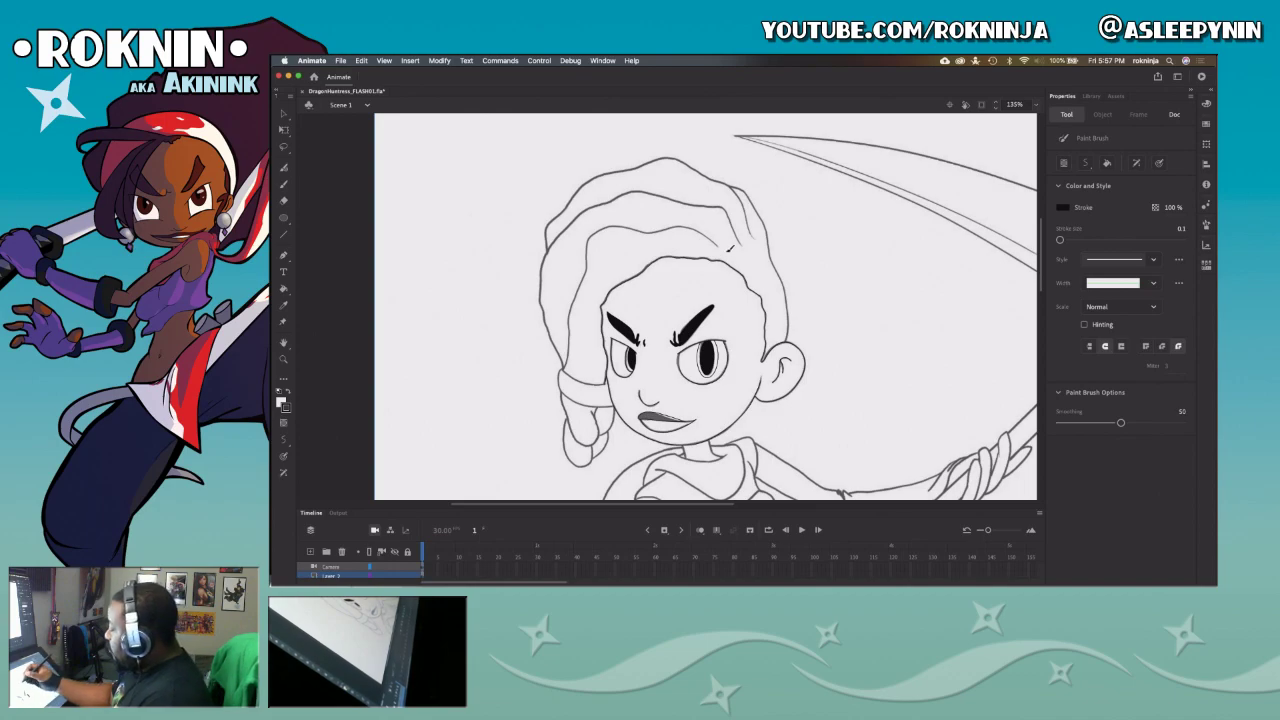
pyautogui.press('z')
pyautogui.click(726, 258)
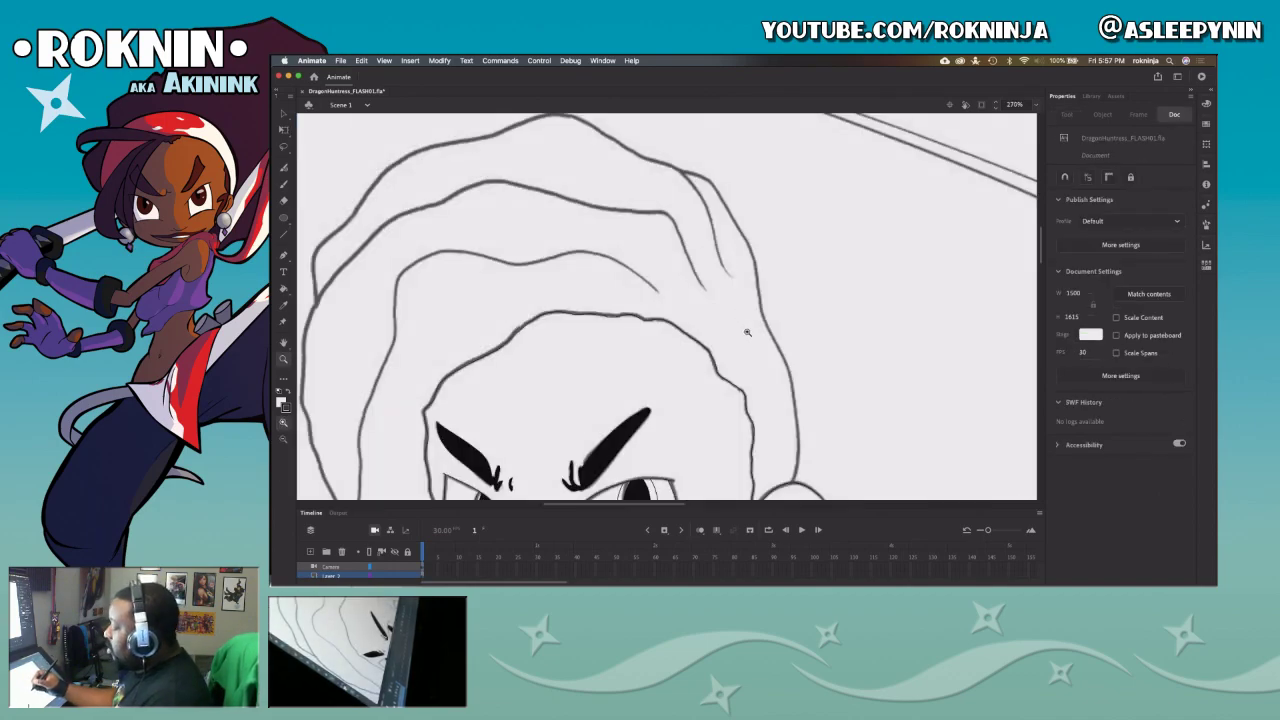
pyautogui.moveTo(733, 382); pyautogui.dragTo(765, 366)
pyautogui.press('p')
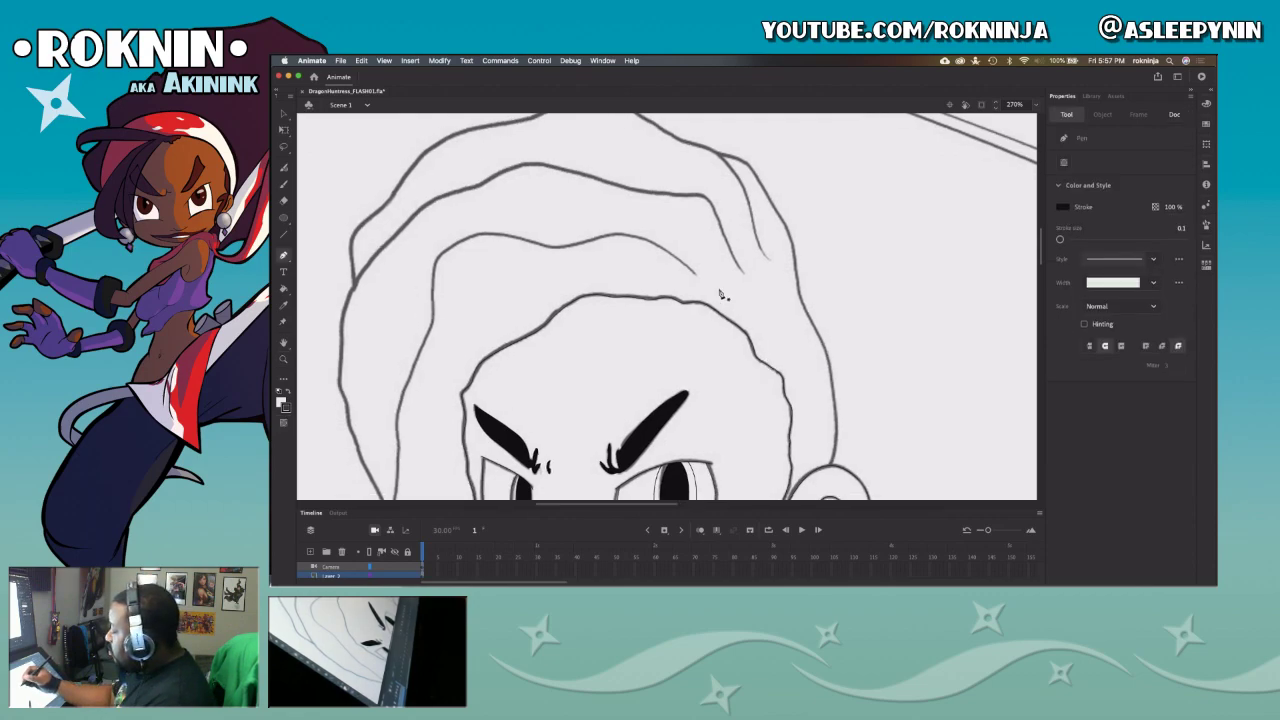
pyautogui.click(680, 245)
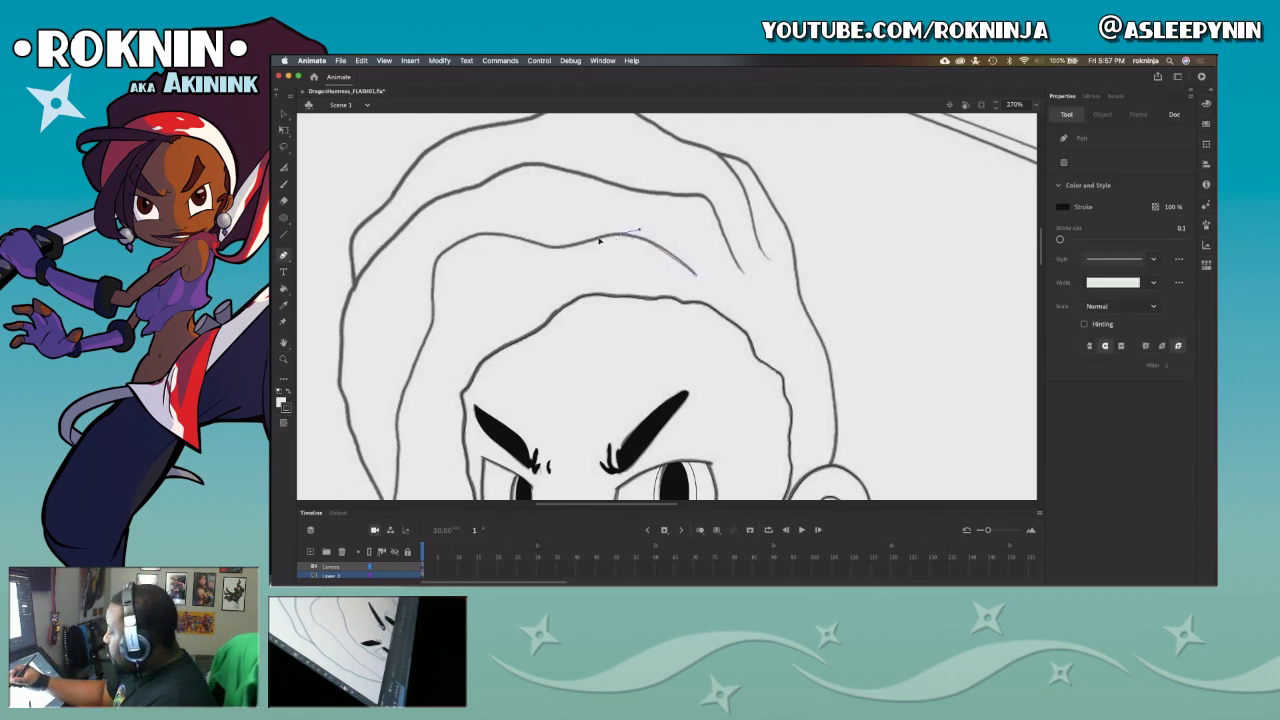
pyautogui.click(561, 222)
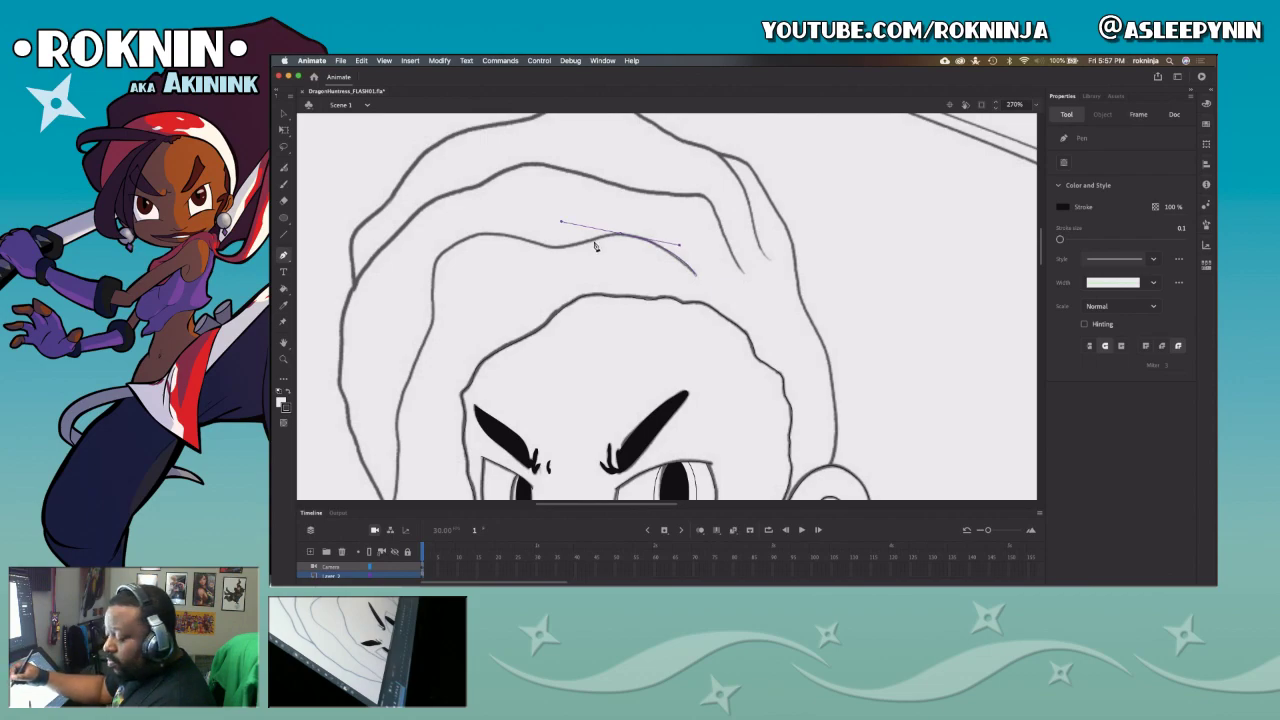
pyautogui.hotkey('ctrl', 'z')
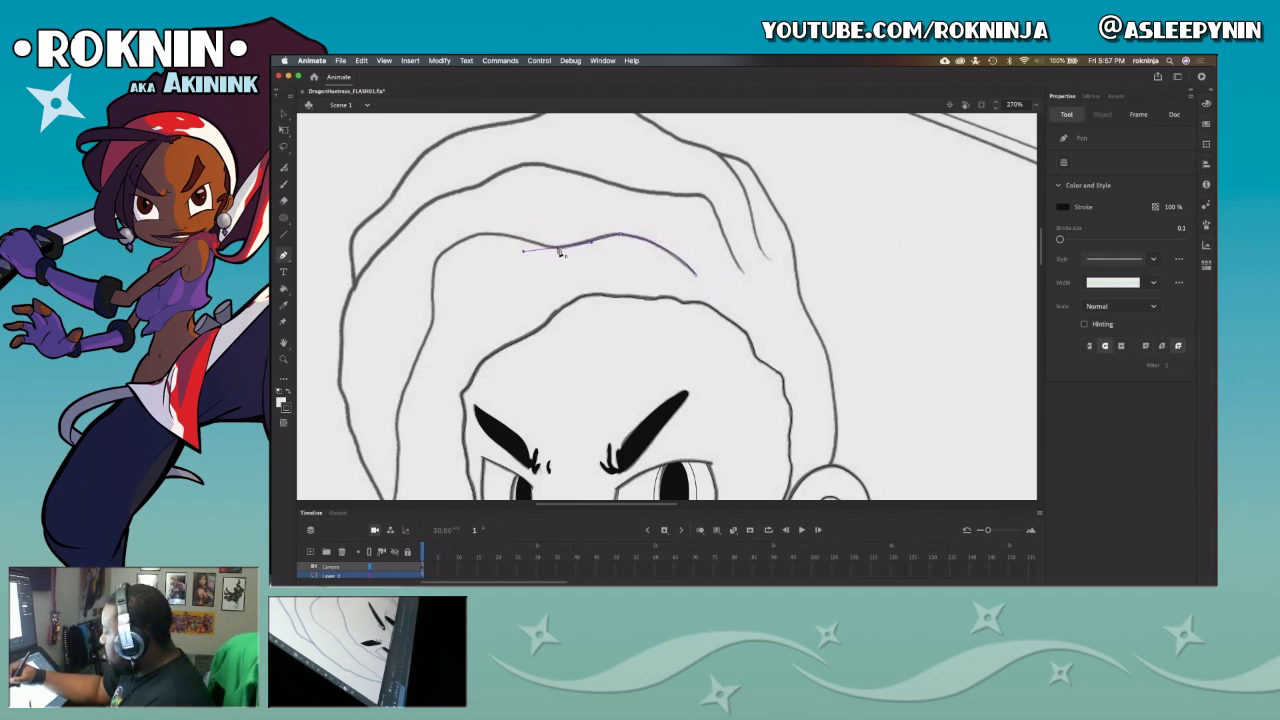
pyautogui.moveTo(485, 235); pyautogui.dragTo(456, 234)
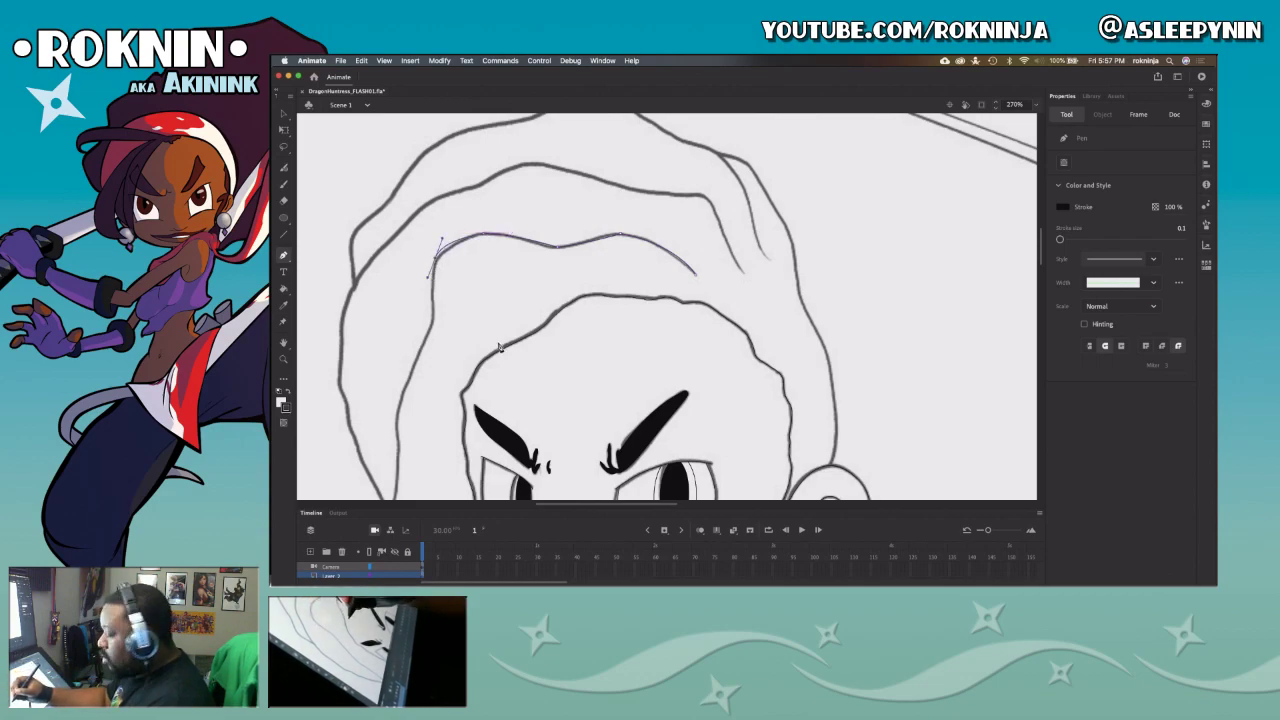
pyautogui.press('v')
pyautogui.moveTo(437, 261); pyautogui.dragTo(435, 266)
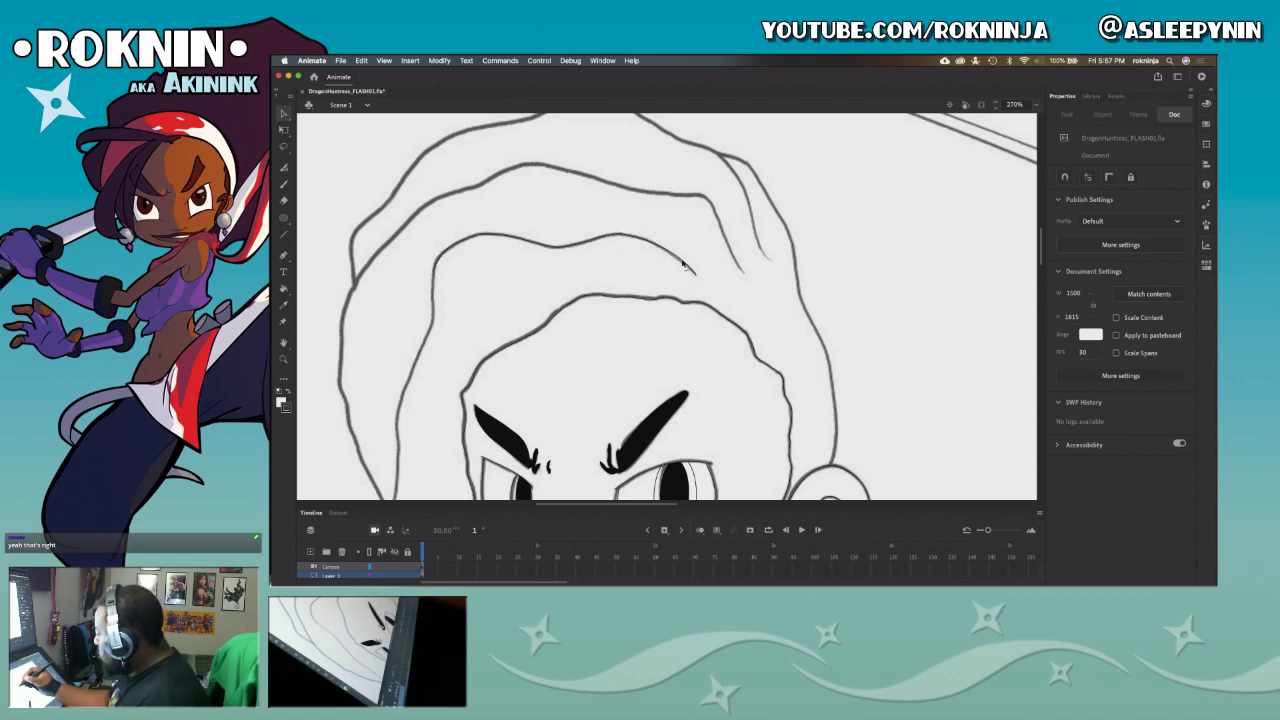
# Step: Continue the inner hair line with a Pencil stroke down the side of the face to the hair band and fit it to the sketch
pyautogui.moveTo(623, 364); pyautogui.dragTo(831, 333)
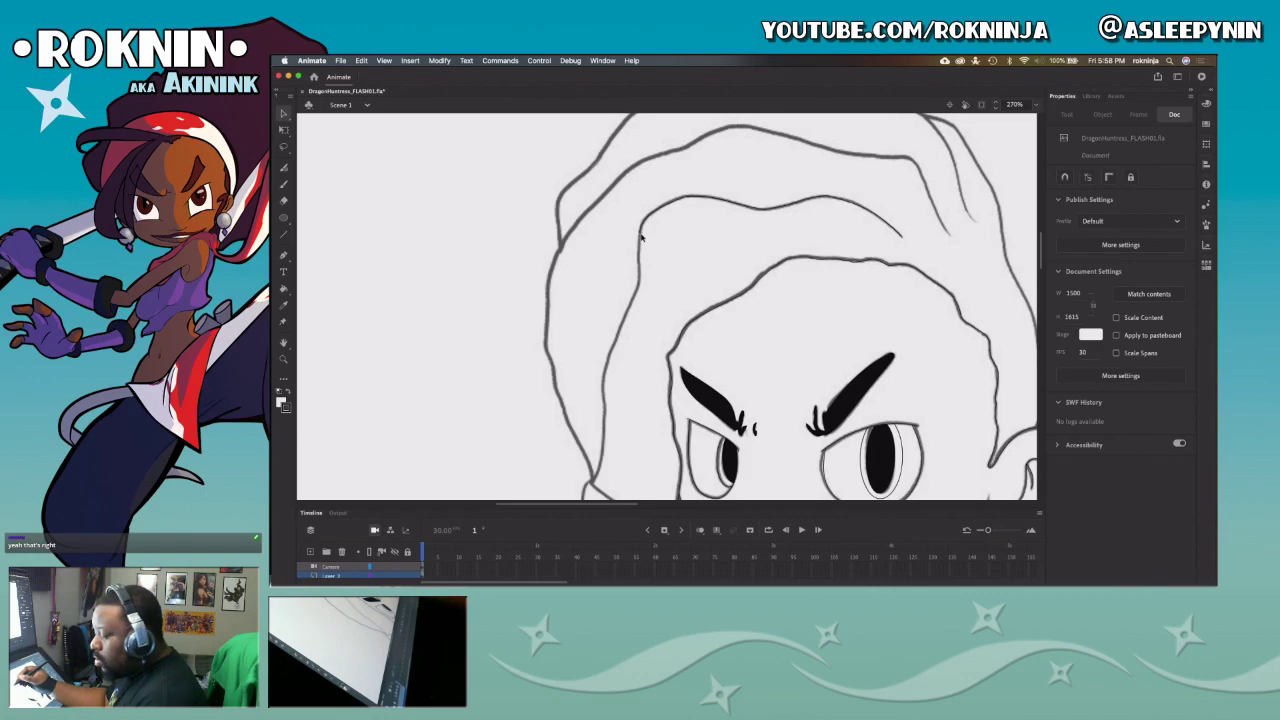
pyautogui.press('y')
pyautogui.hotkey('shift', 'y')
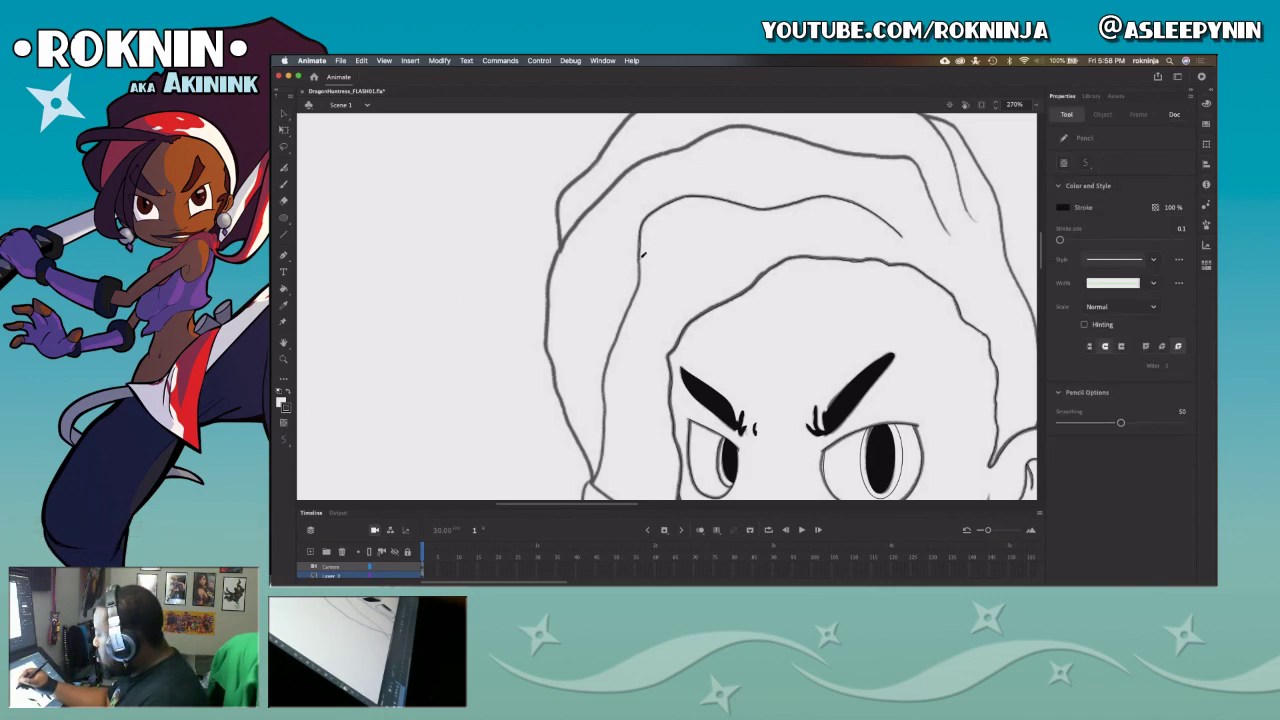
pyautogui.moveTo(634, 300)
pyautogui.mouseDown()
pyautogui.moveTo(605, 375)
pyautogui.moveTo(596, 482)
pyautogui.mouseUp()
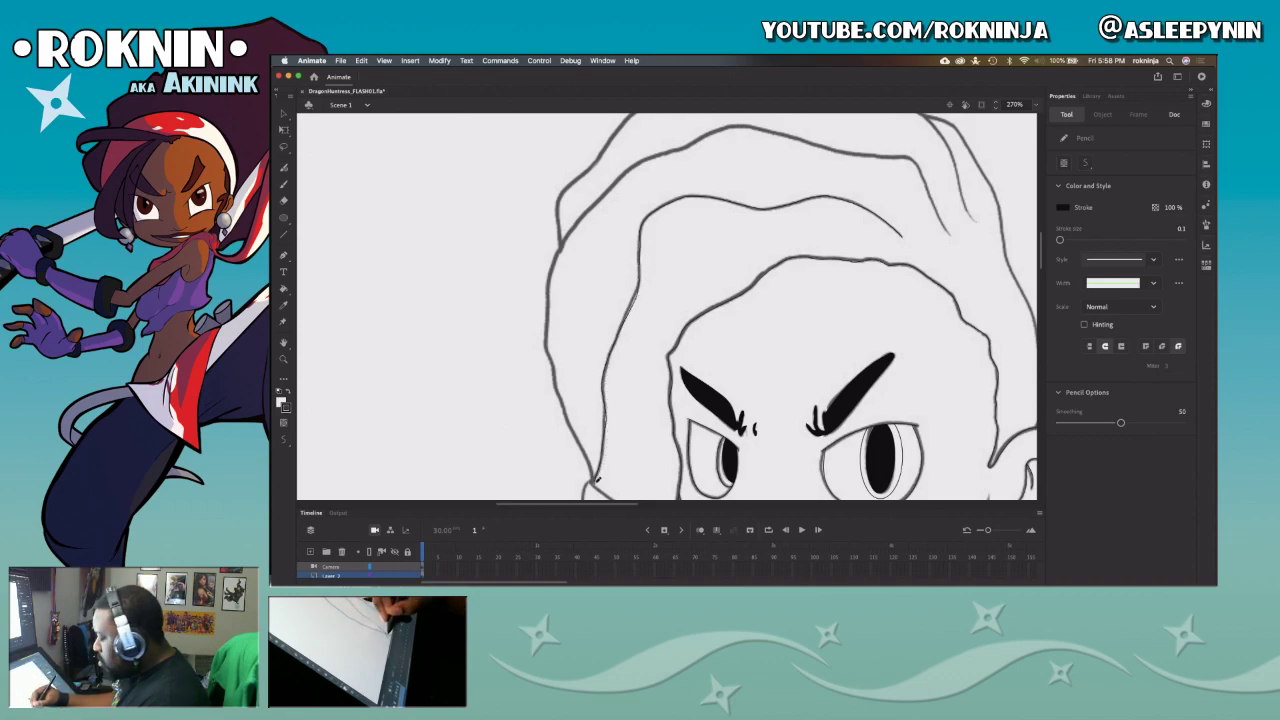
pyautogui.moveTo(674, 365); pyautogui.dragTo(664, 320)
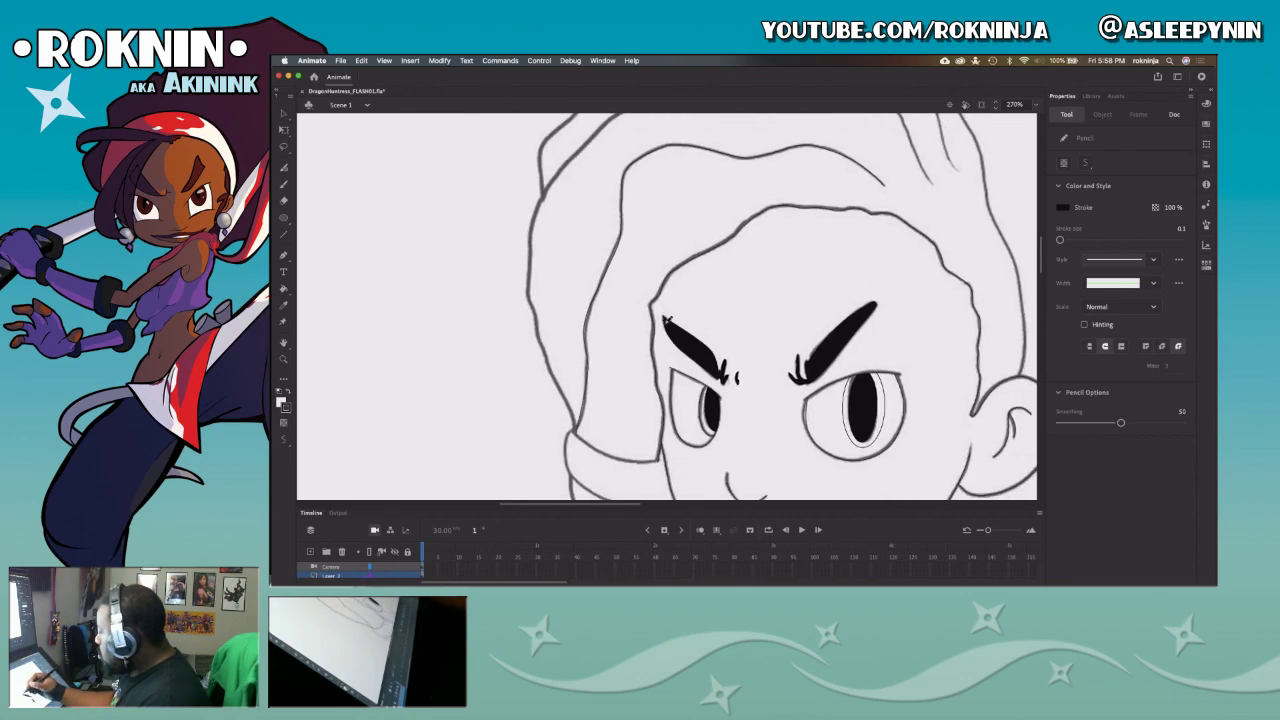
pyautogui.press('z')
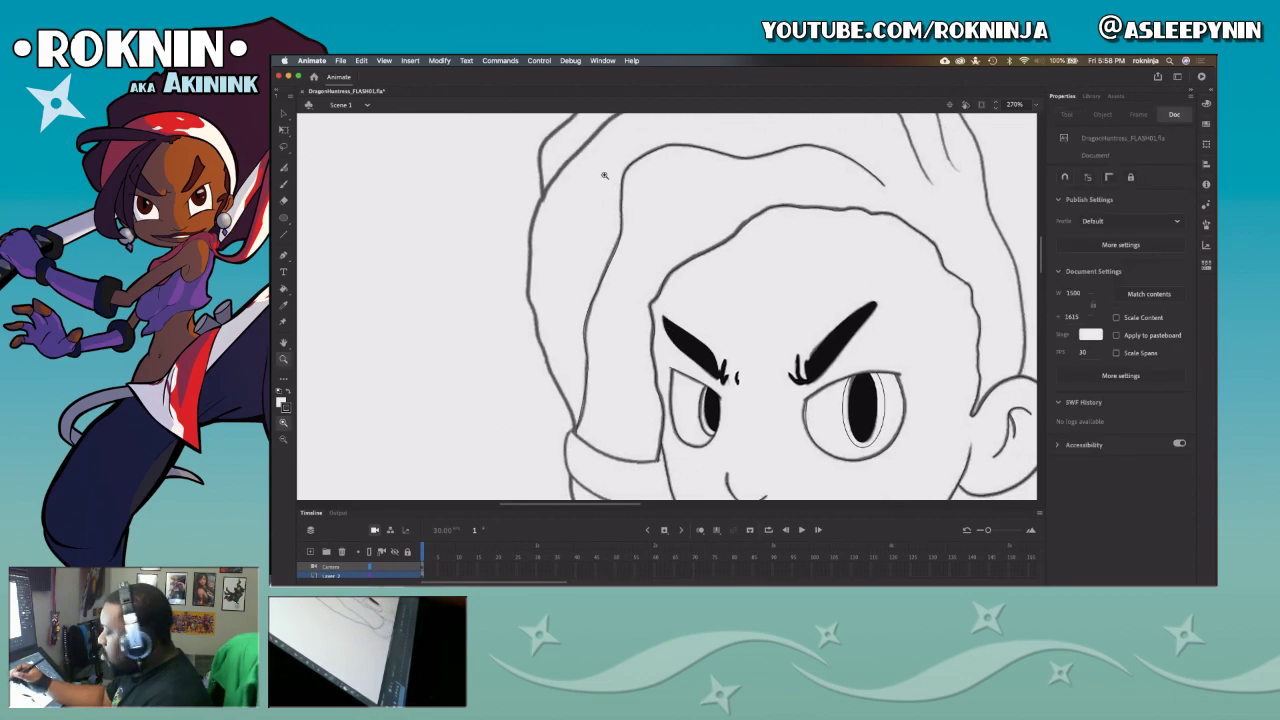
pyautogui.moveTo(555, 165); pyautogui.dragTo(626, 410)
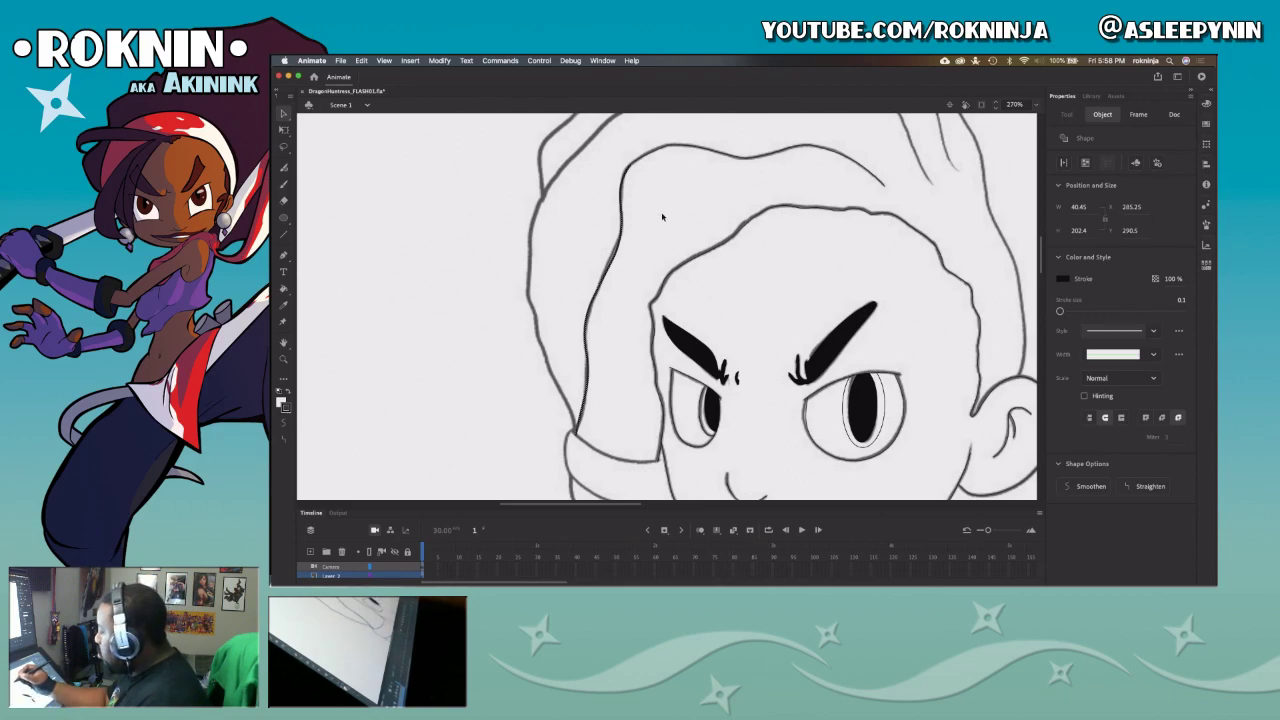
pyautogui.click(622, 255)
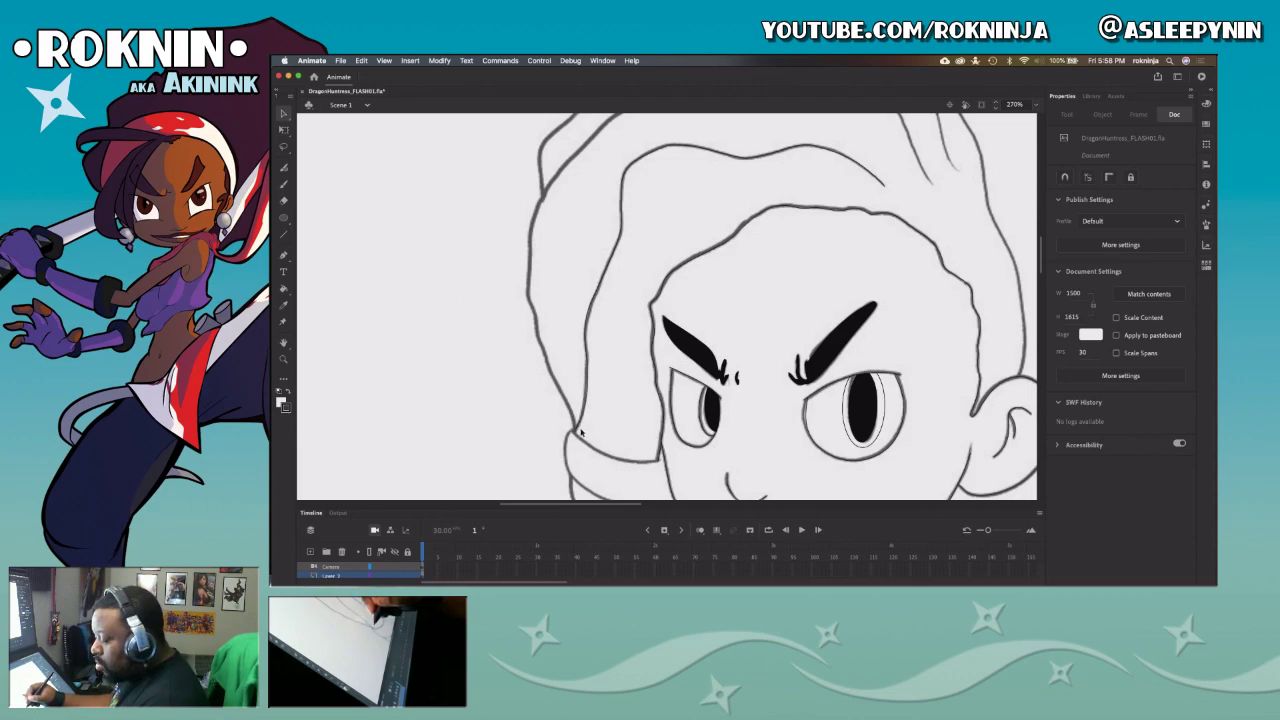
# Step: Trace the hair band's upper edge as a curve with the Pen tool and delete the leftover segments beyond the hairline
pyautogui.press('p')
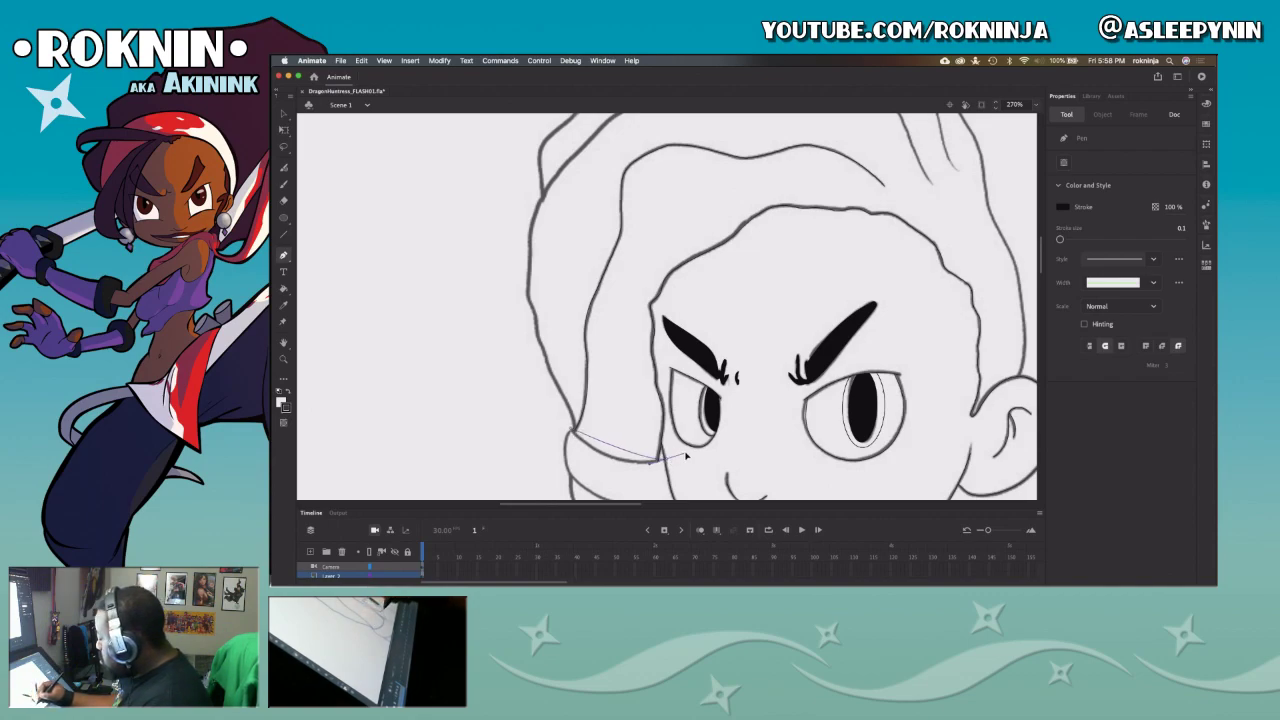
pyautogui.click(606, 472)
pyautogui.moveTo(728, 446); pyautogui.dragTo(729, 449)
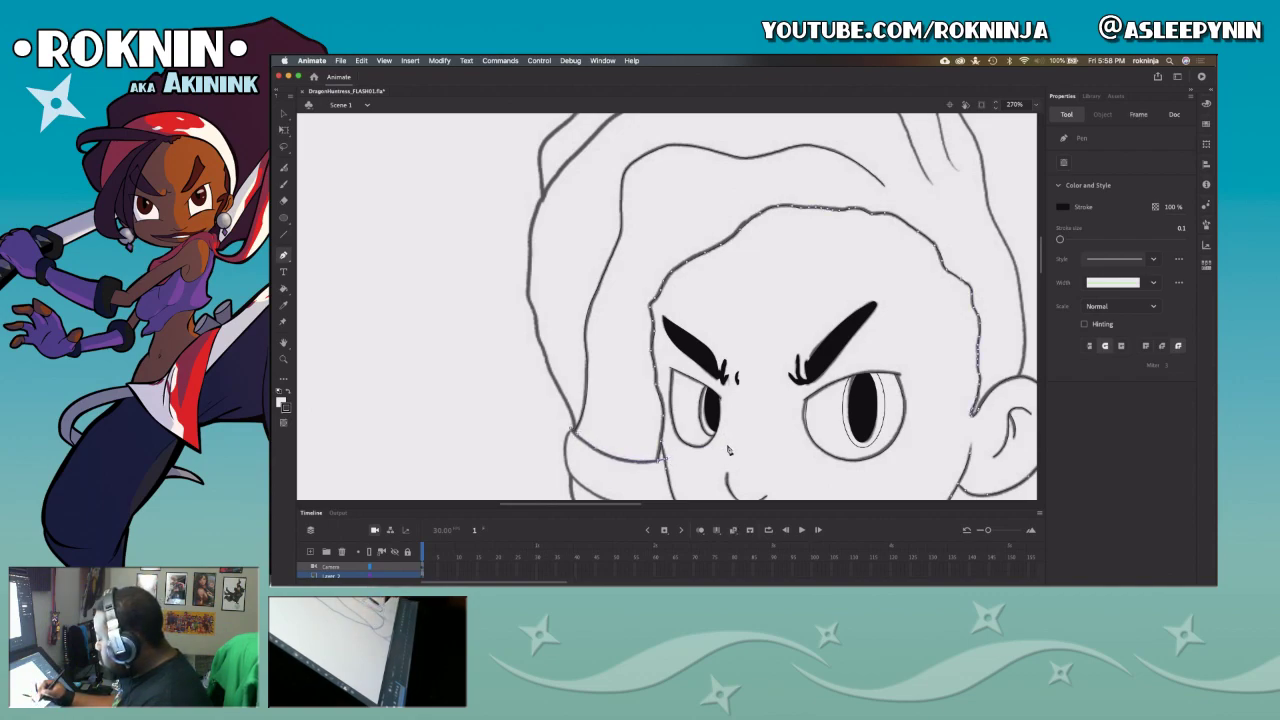
pyautogui.press('v')
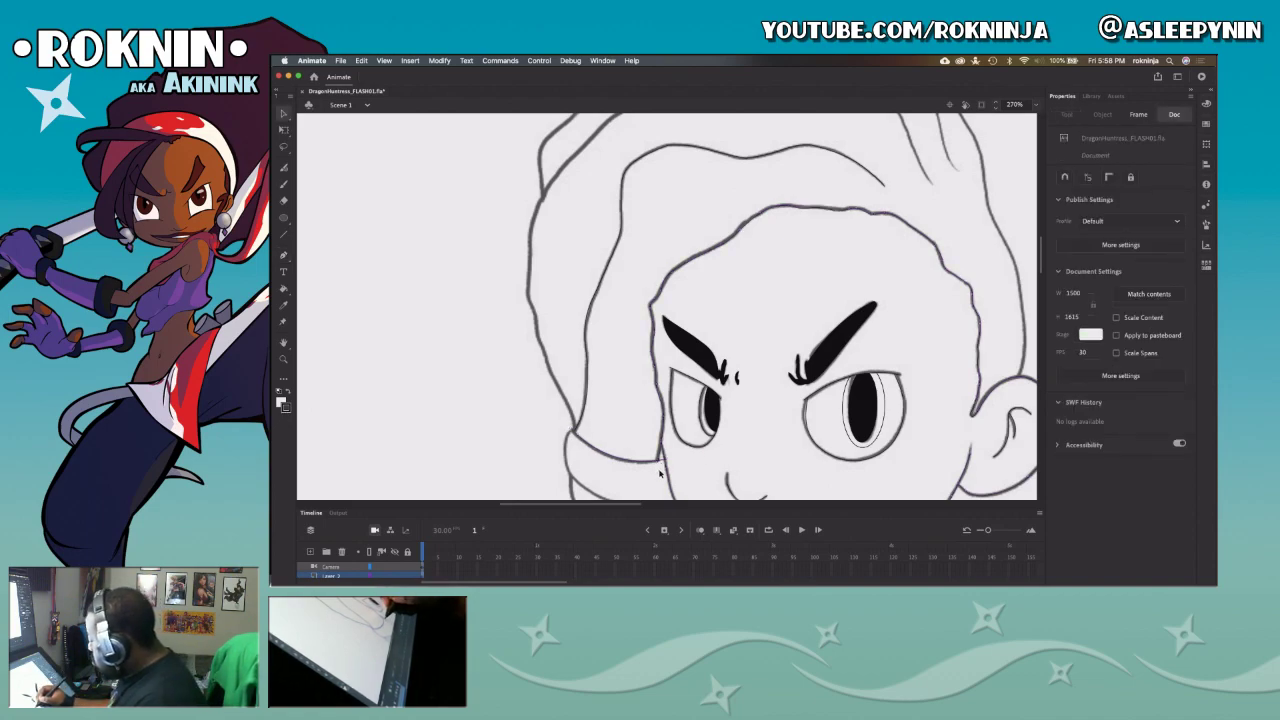
pyautogui.click(662, 464)
pyautogui.press('Delete')
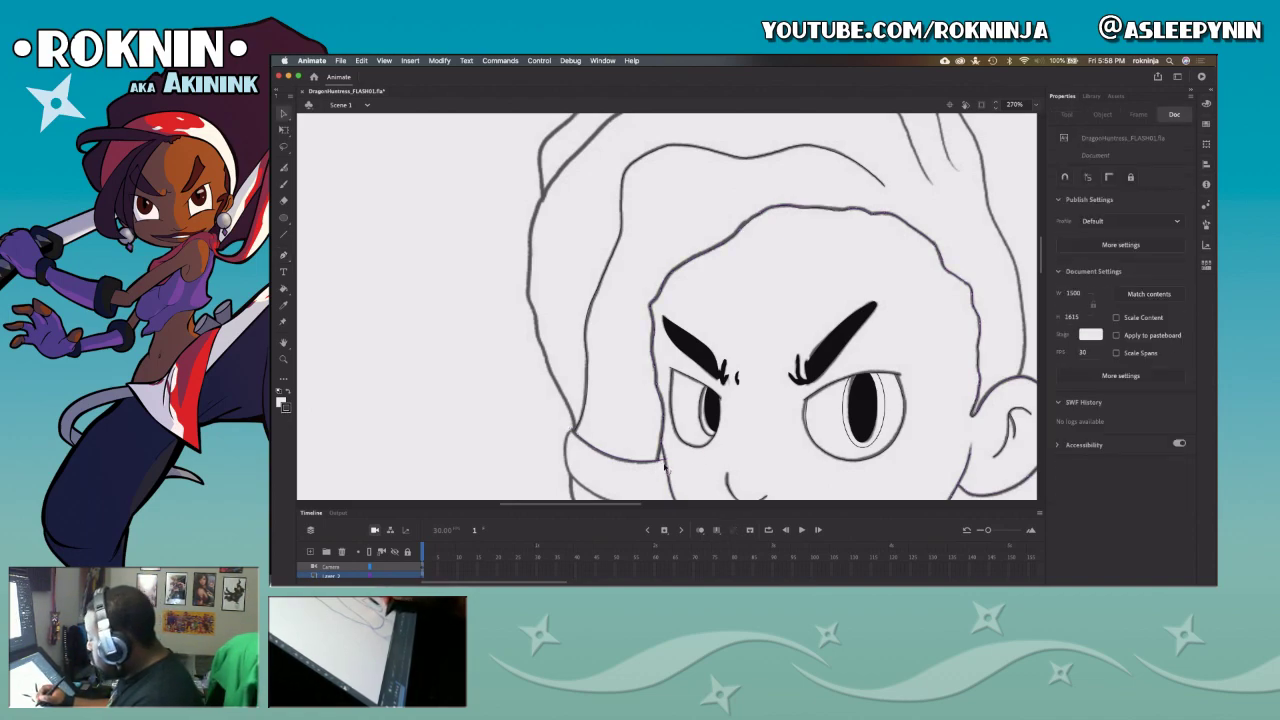
pyautogui.click(663, 463)
pyautogui.press('Delete')
pyautogui.click(667, 463)
pyautogui.press('Delete')
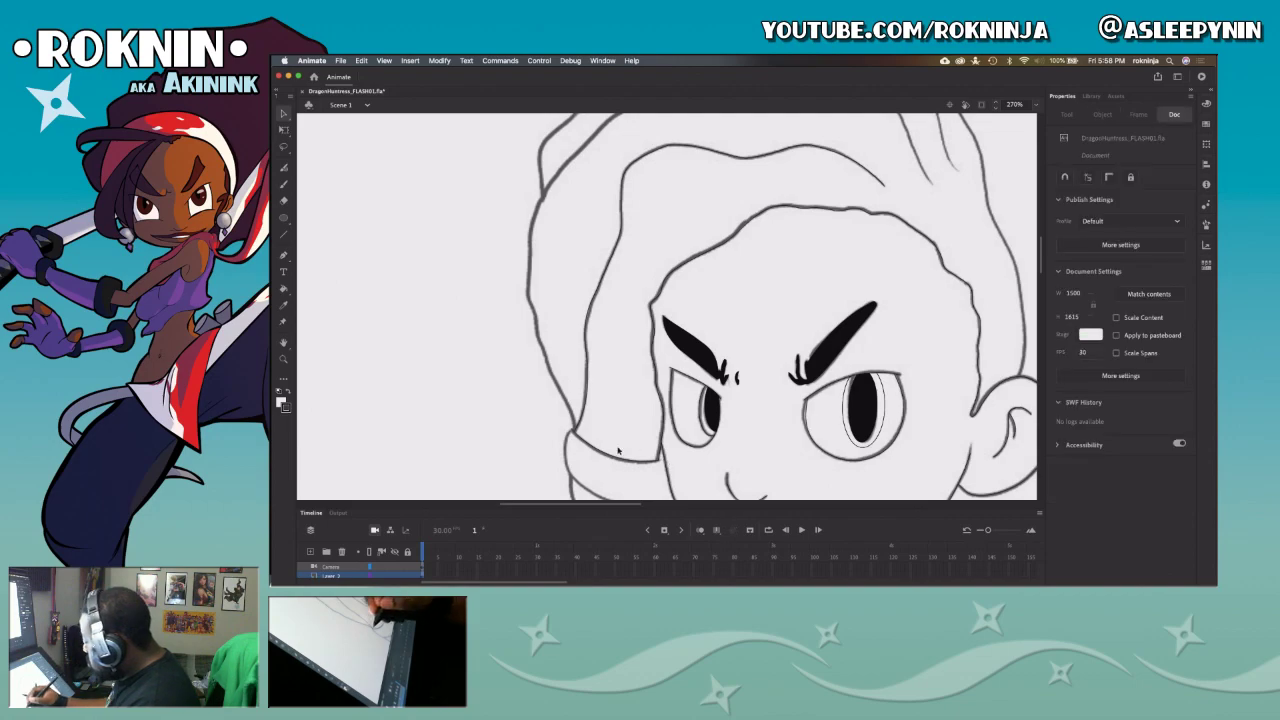
# Step: Adjust the hair band's outer corner and start tracing the band's rounded outer side with the Pen tool
pyautogui.click(573, 433)
pyautogui.click(569, 427)
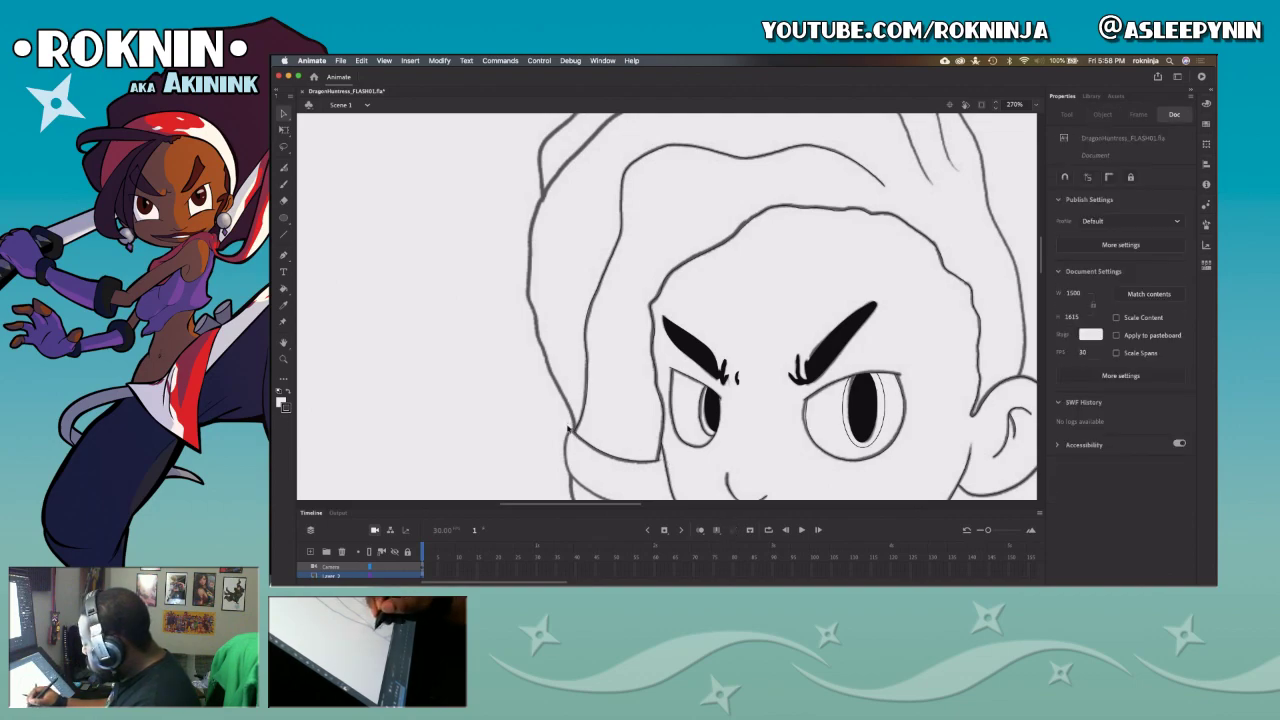
pyautogui.moveTo(573, 444); pyautogui.dragTo(574, 445)
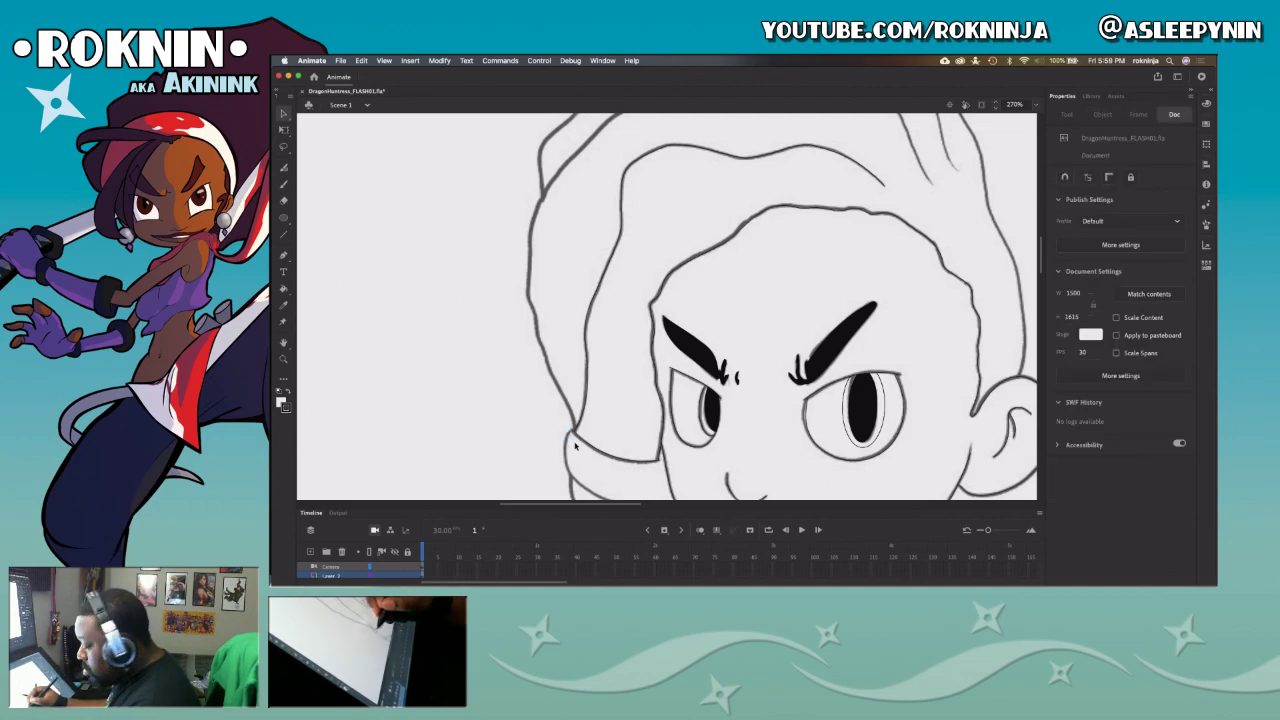
pyautogui.press('p')
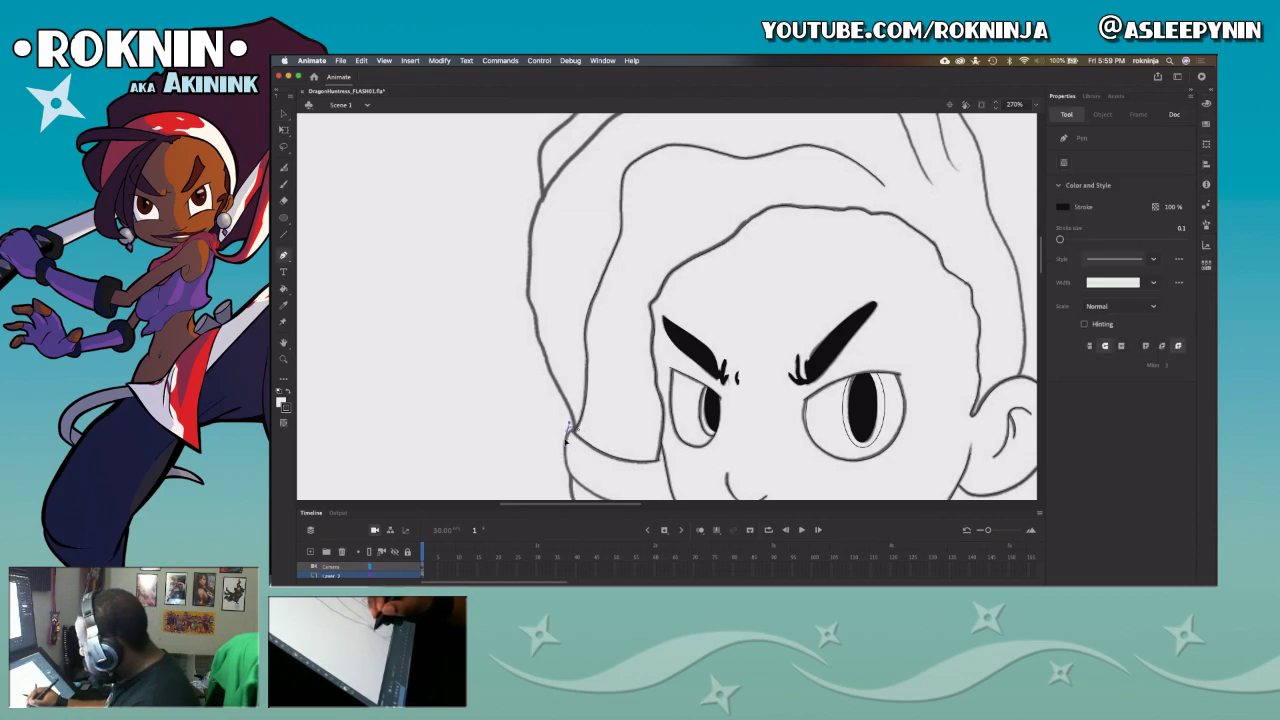
# Step: Trace the wristband's outer and lower edge to the jaw line with the Pen tool and remove the overshooting end
pyautogui.click(570, 432)
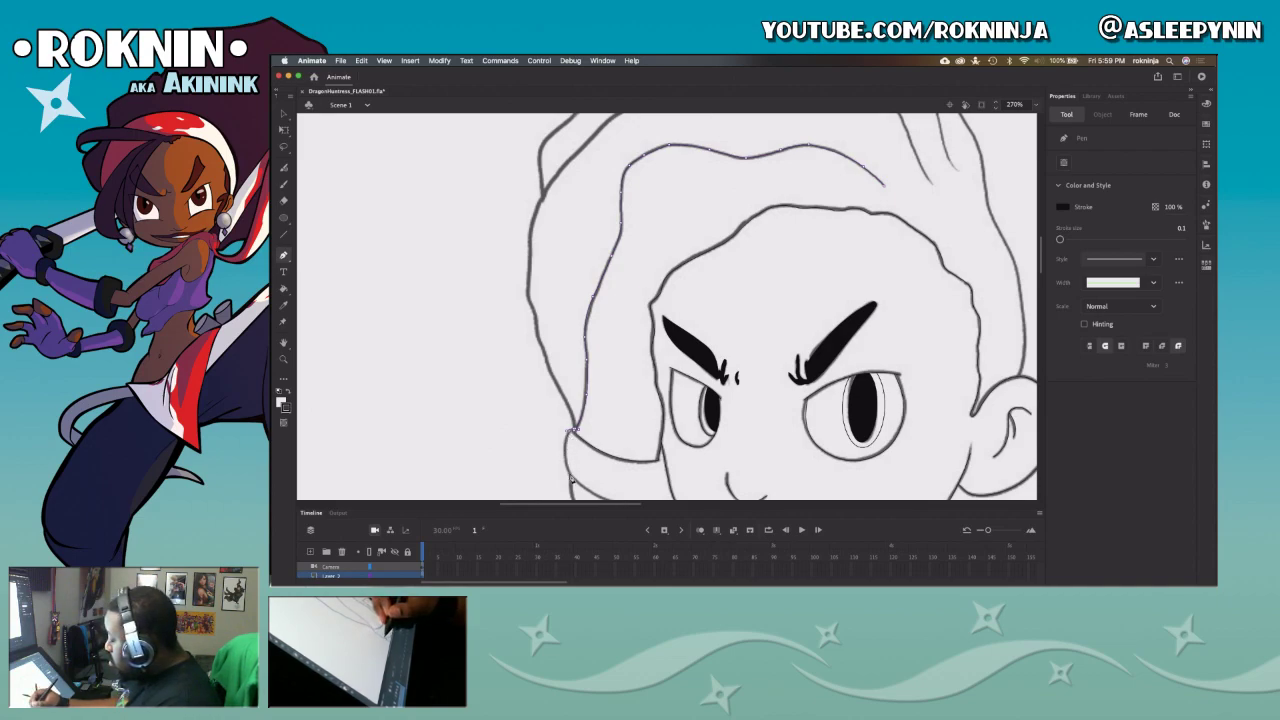
pyautogui.moveTo(583, 491); pyautogui.dragTo(545, 352)
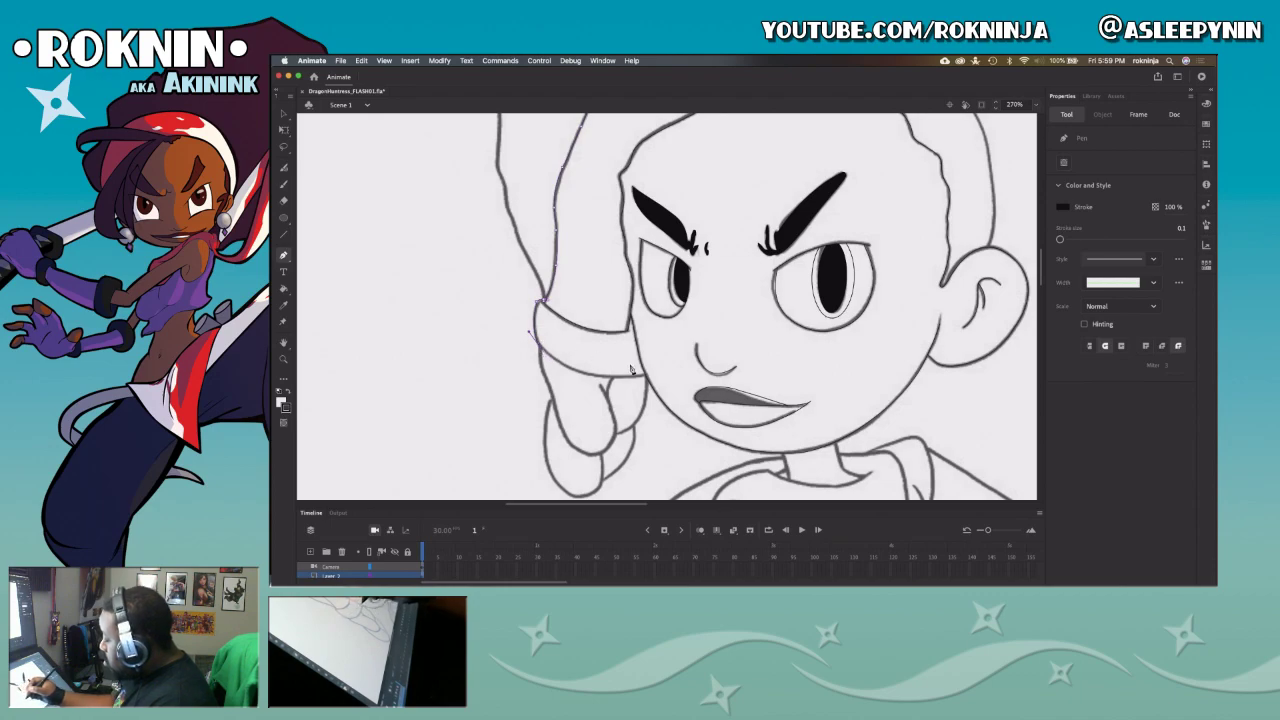
pyautogui.click(573, 388)
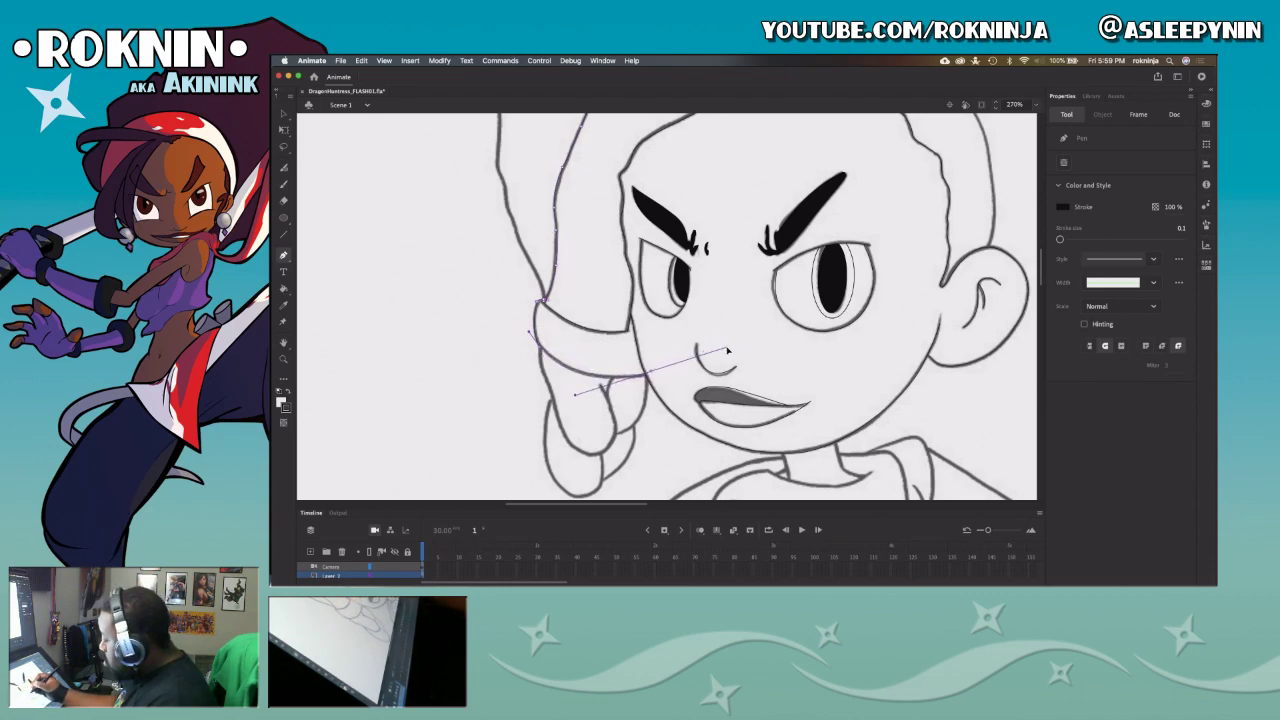
pyautogui.moveTo(729, 355); pyautogui.dragTo(730, 356)
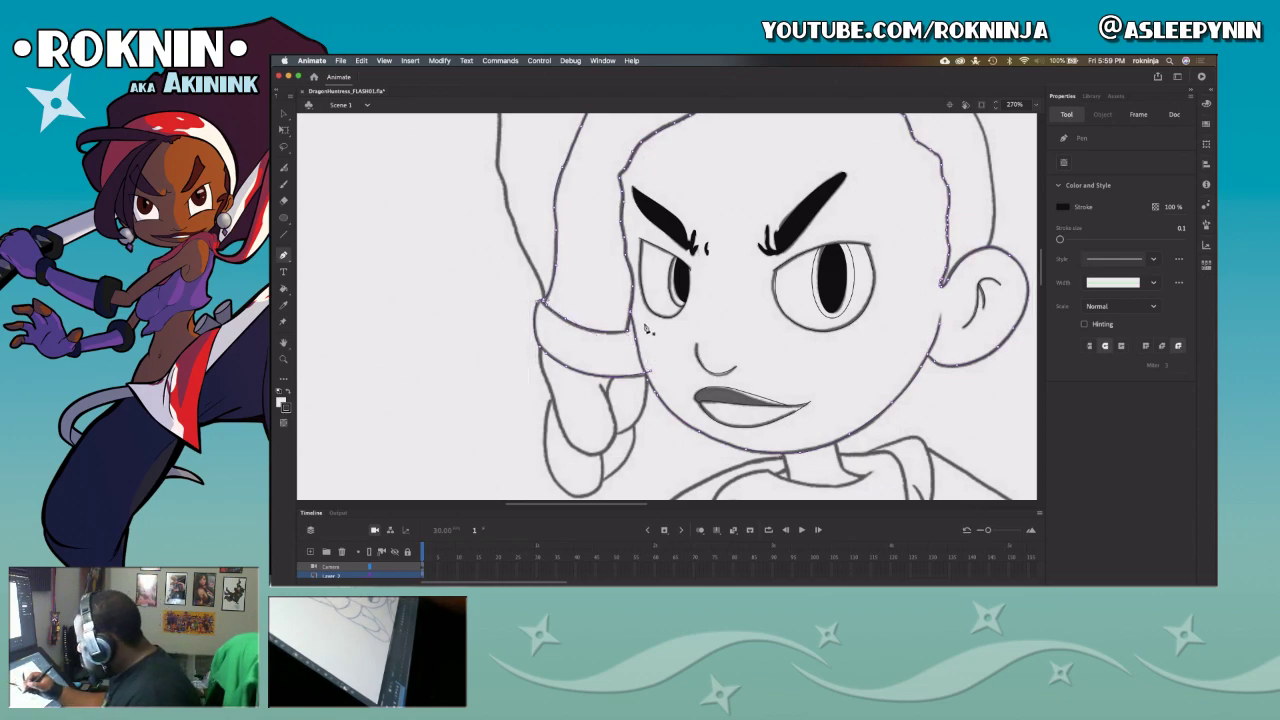
pyautogui.press('v')
pyautogui.click(652, 375)
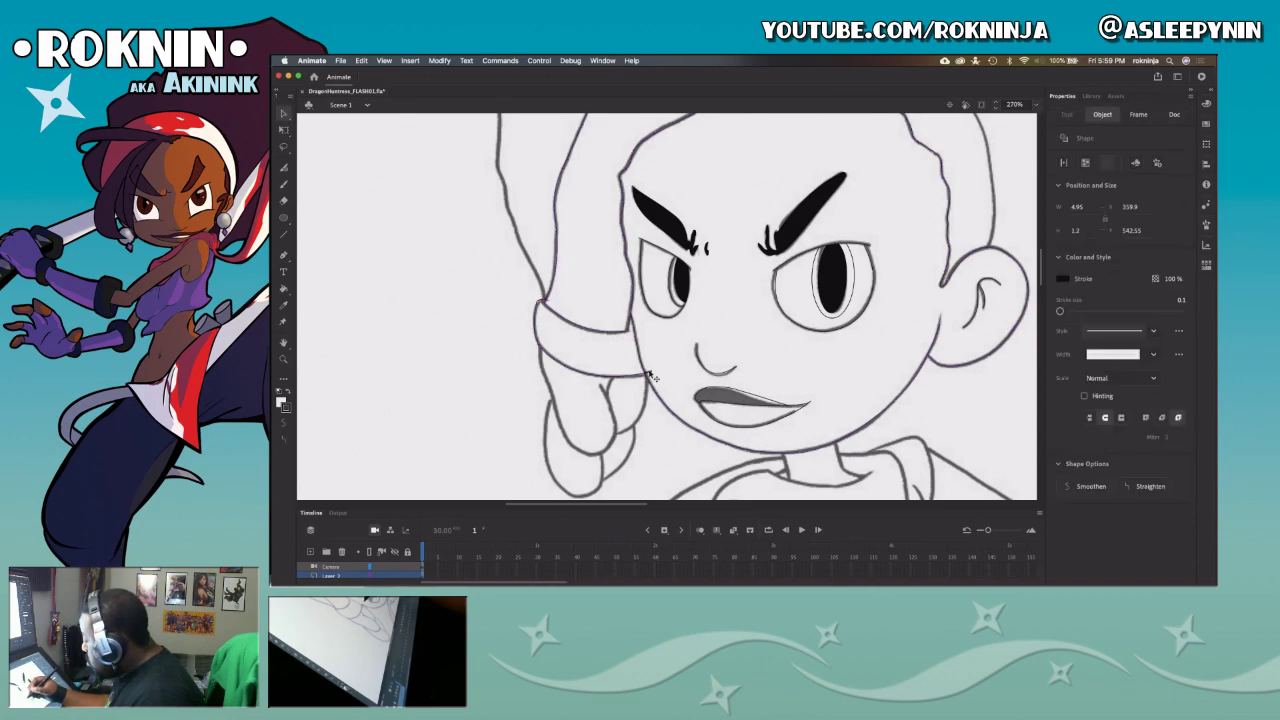
pyautogui.click(650, 378)
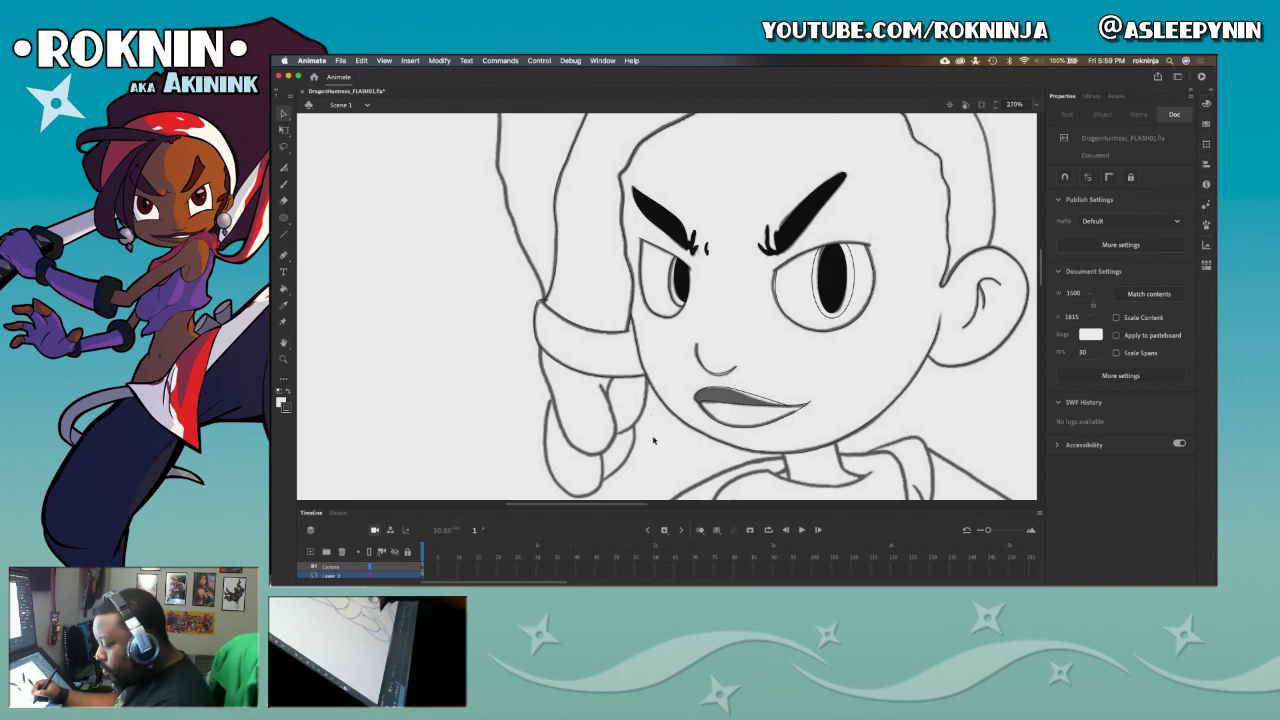
# Step: Trace the finger directly below the wristband with the Pencil tool and smooth the curve to match the sketch
pyautogui.press('b')
pyautogui.press('y')
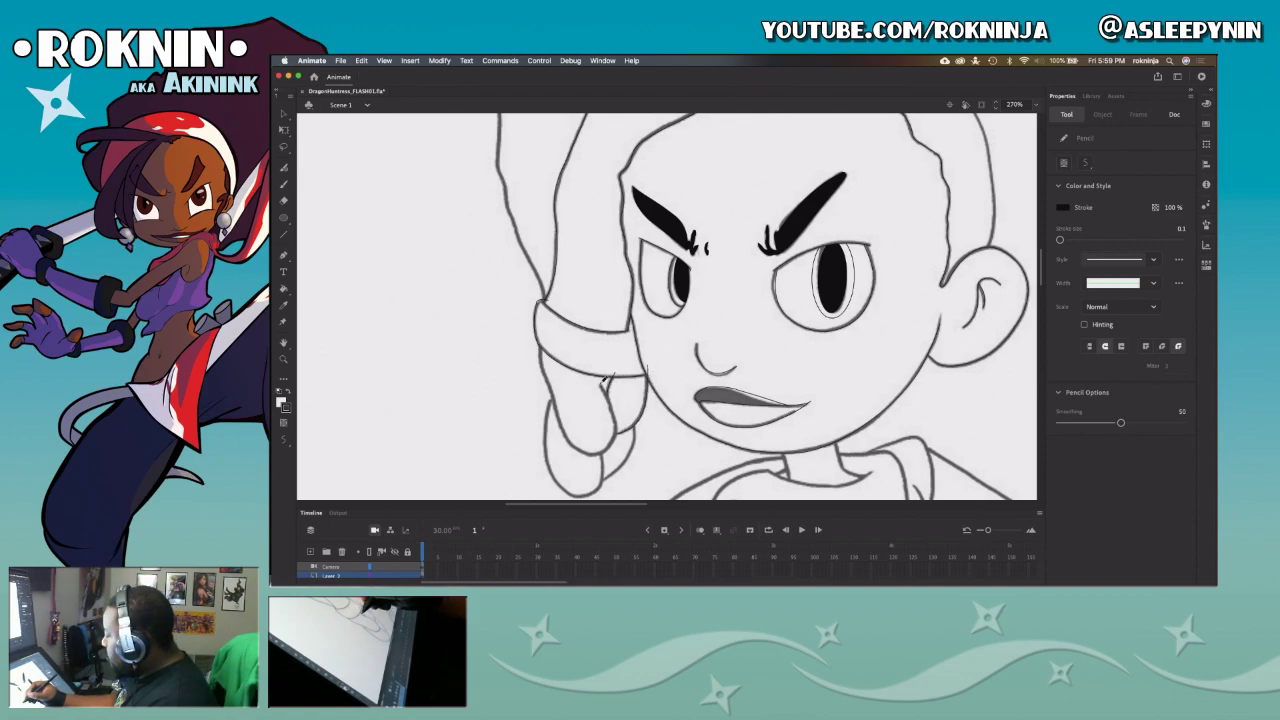
pyautogui.moveTo(604, 386)
pyautogui.mouseDown()
pyautogui.moveTo(618, 434)
pyautogui.moveTo(599, 455)
pyautogui.moveTo(566, 427)
pyautogui.moveTo(545, 366)
pyautogui.mouseUp()
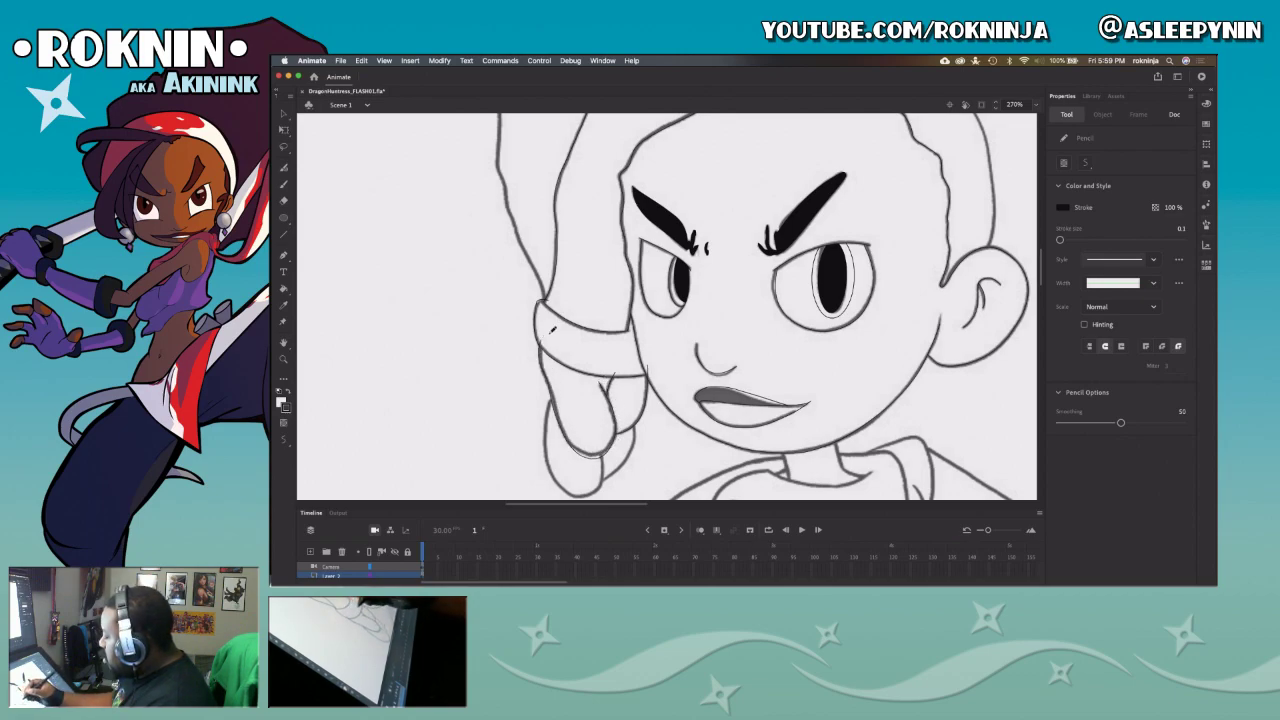
pyautogui.press('v')
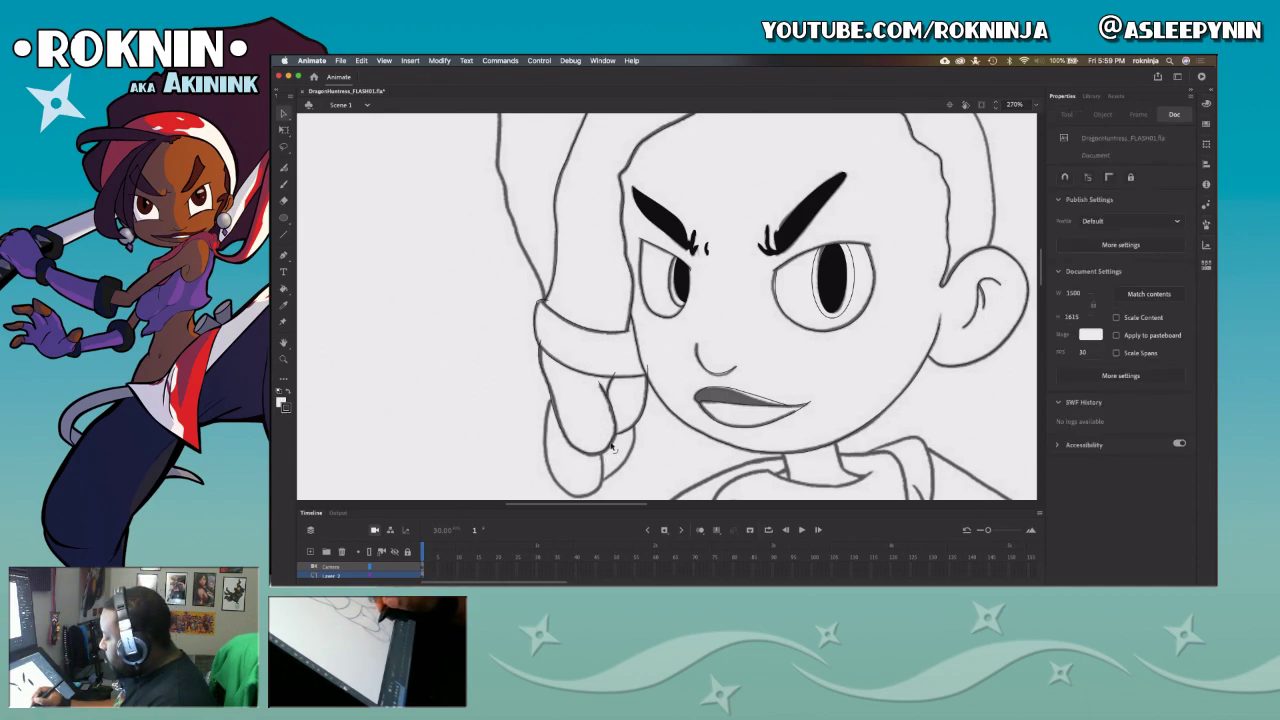
pyautogui.click(612, 452)
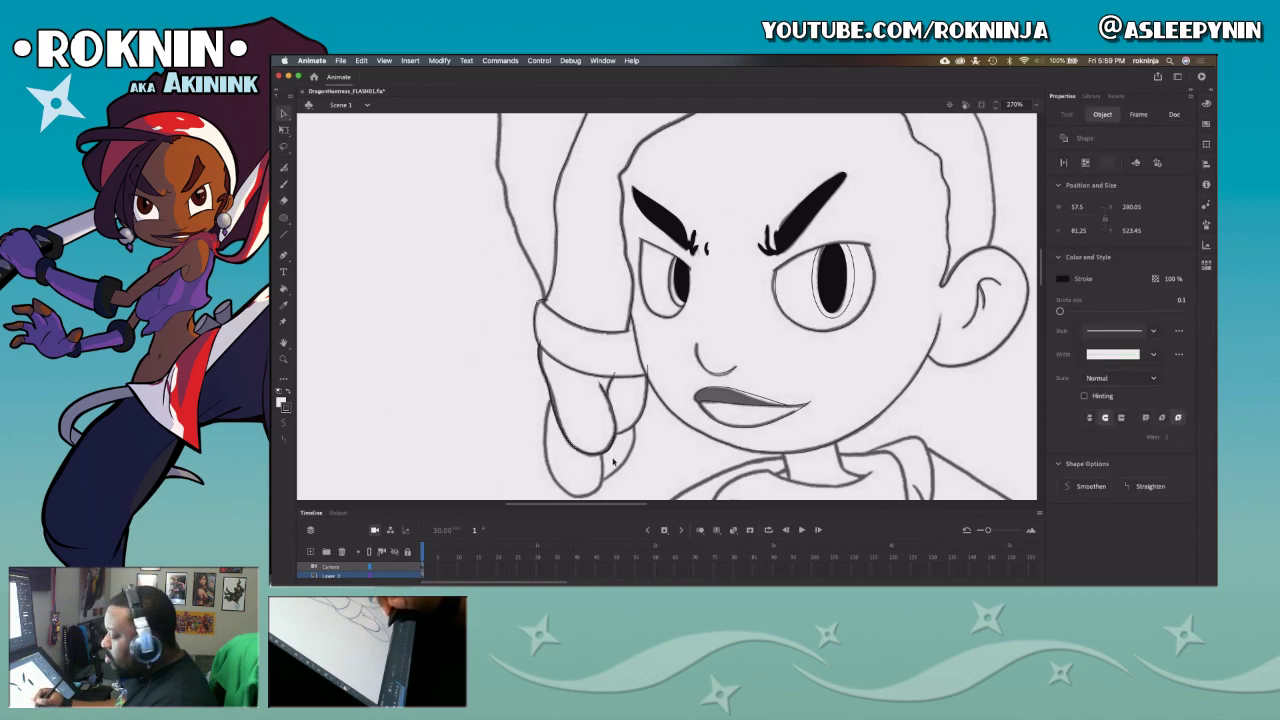
pyautogui.click(284, 423)
pyautogui.click(522, 418)
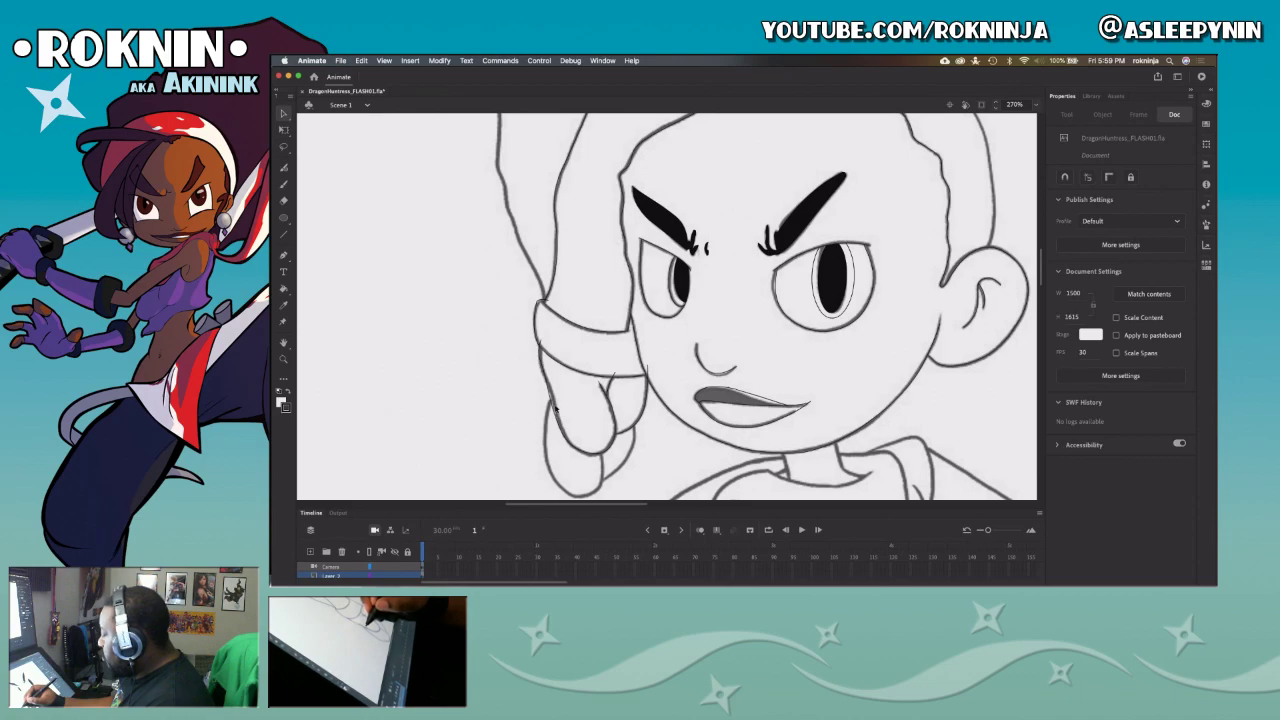
# Step: Delete the overshooting line stubs around the wristband where the finger, hair and jaw lines meet it
pyautogui.click(541, 343)
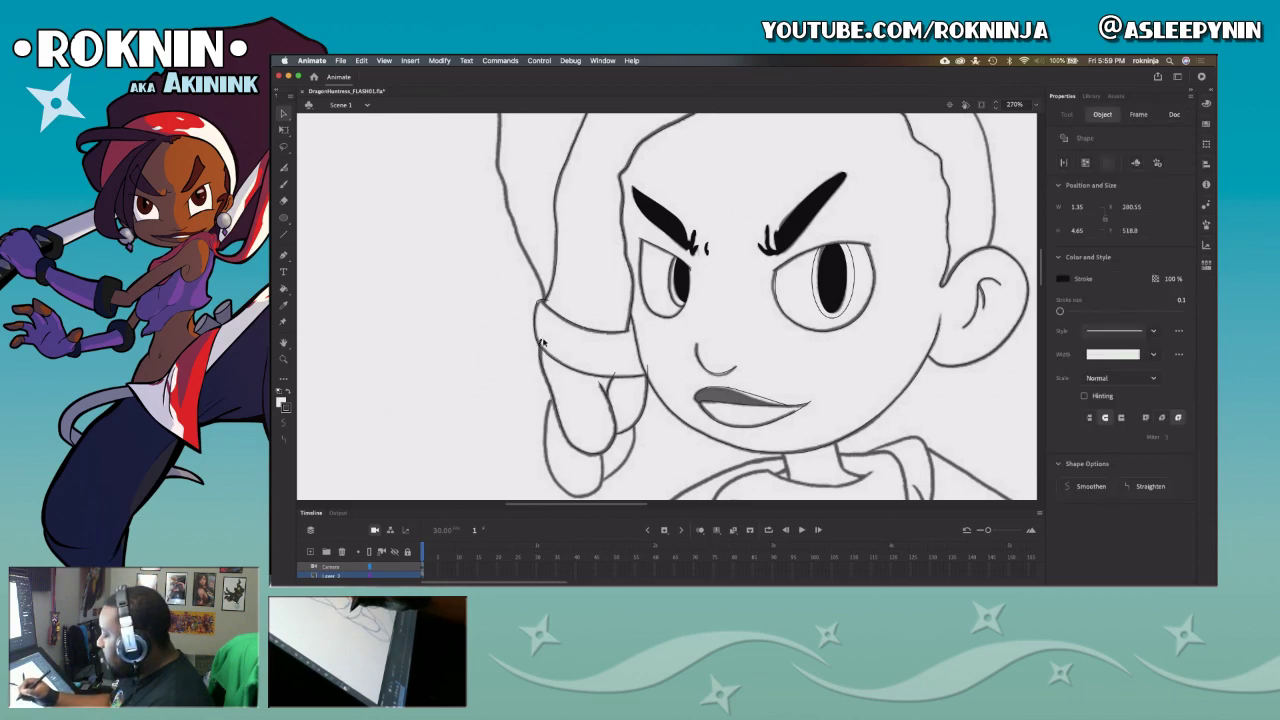
pyautogui.press('Delete')
pyautogui.click(543, 302)
pyautogui.press('Delete')
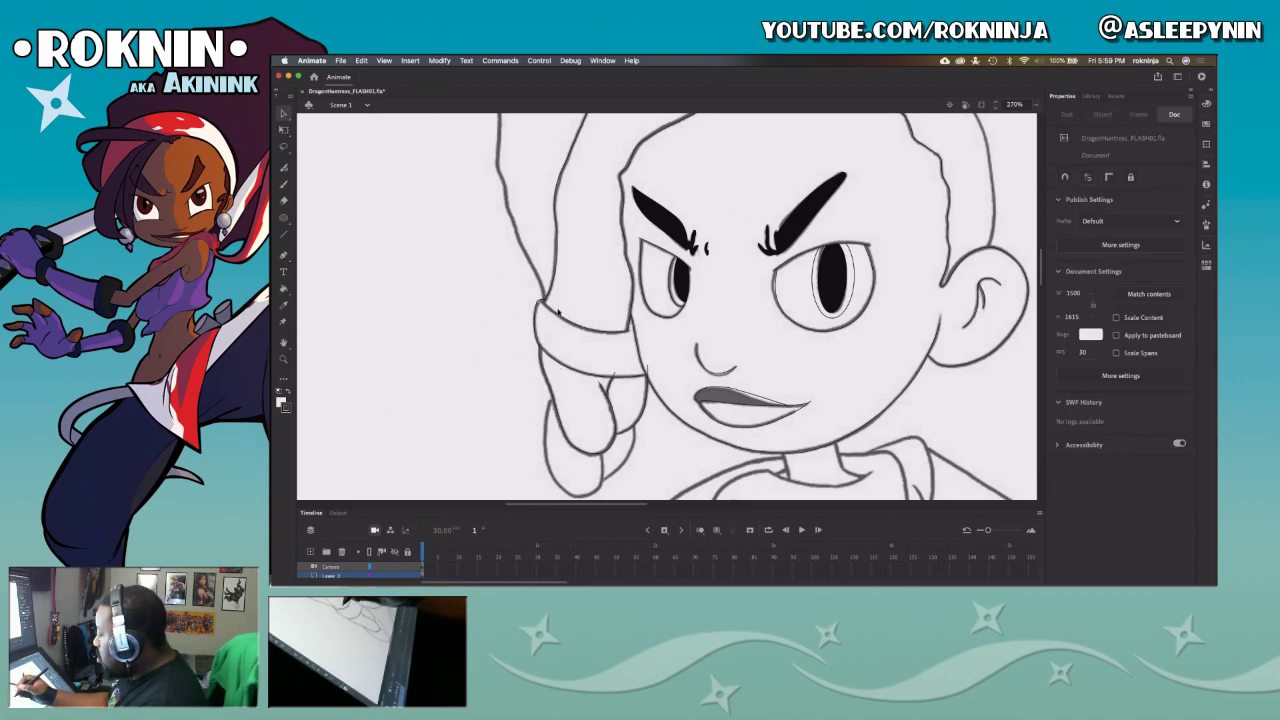
pyautogui.click(616, 377)
pyautogui.press('Delete')
pyautogui.click(648, 370)
pyautogui.press('Delete')
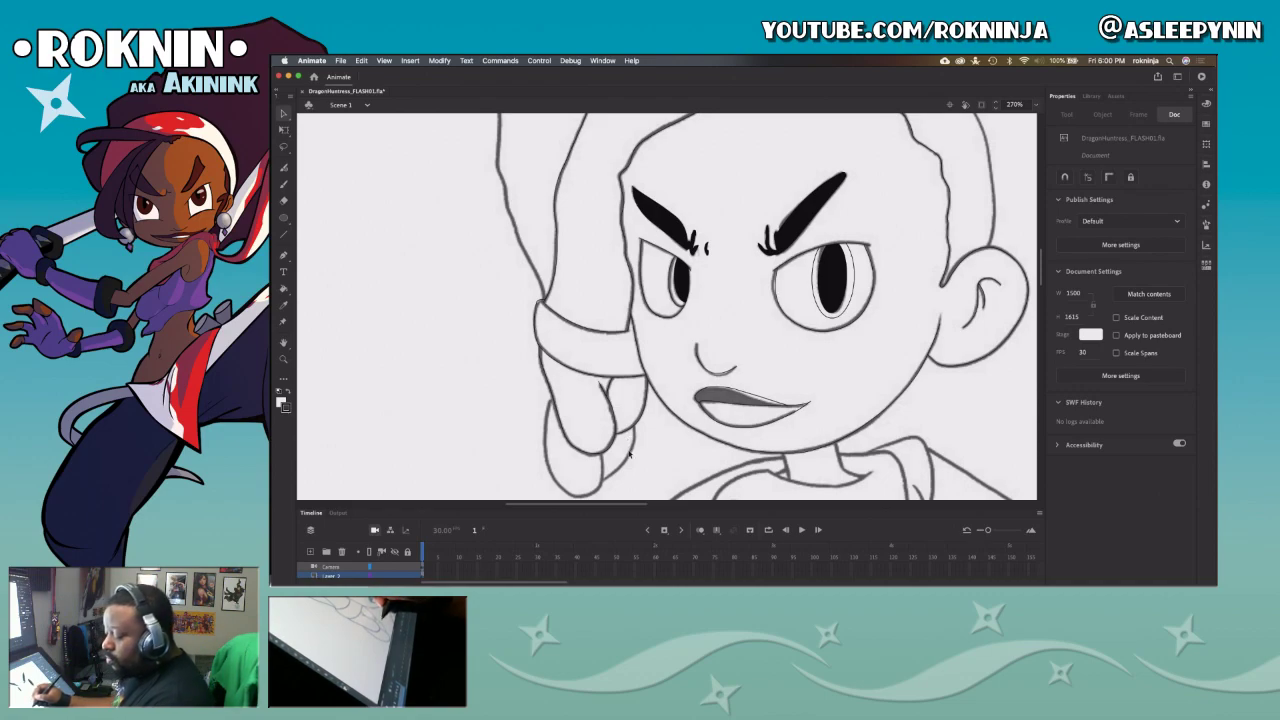
# Step: Trace the lowest fingertip's outline with the Pencil tool and bend the curve onto the sketch line
pyautogui.press('y')
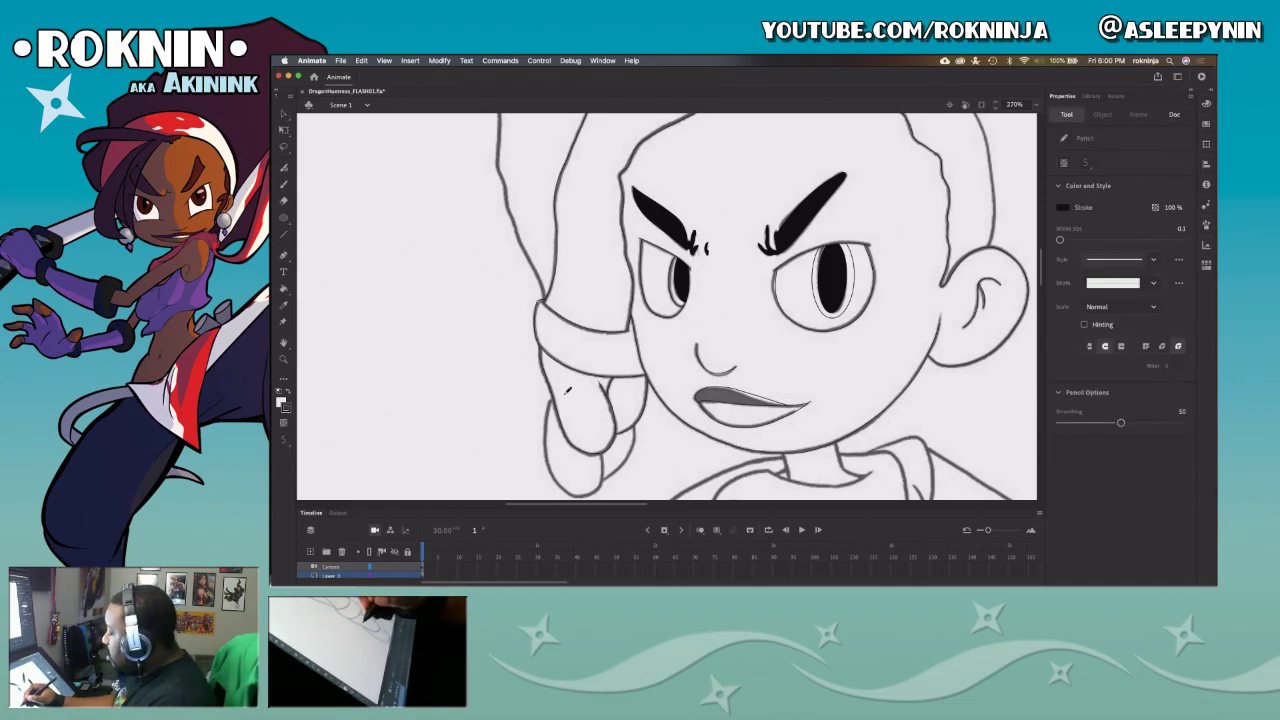
pyautogui.moveTo(546, 444)
pyautogui.mouseDown()
pyautogui.moveTo(551, 474)
pyautogui.moveTo(582, 491)
pyautogui.moveTo(606, 468)
pyautogui.moveTo(598, 428)
pyautogui.mouseUp()
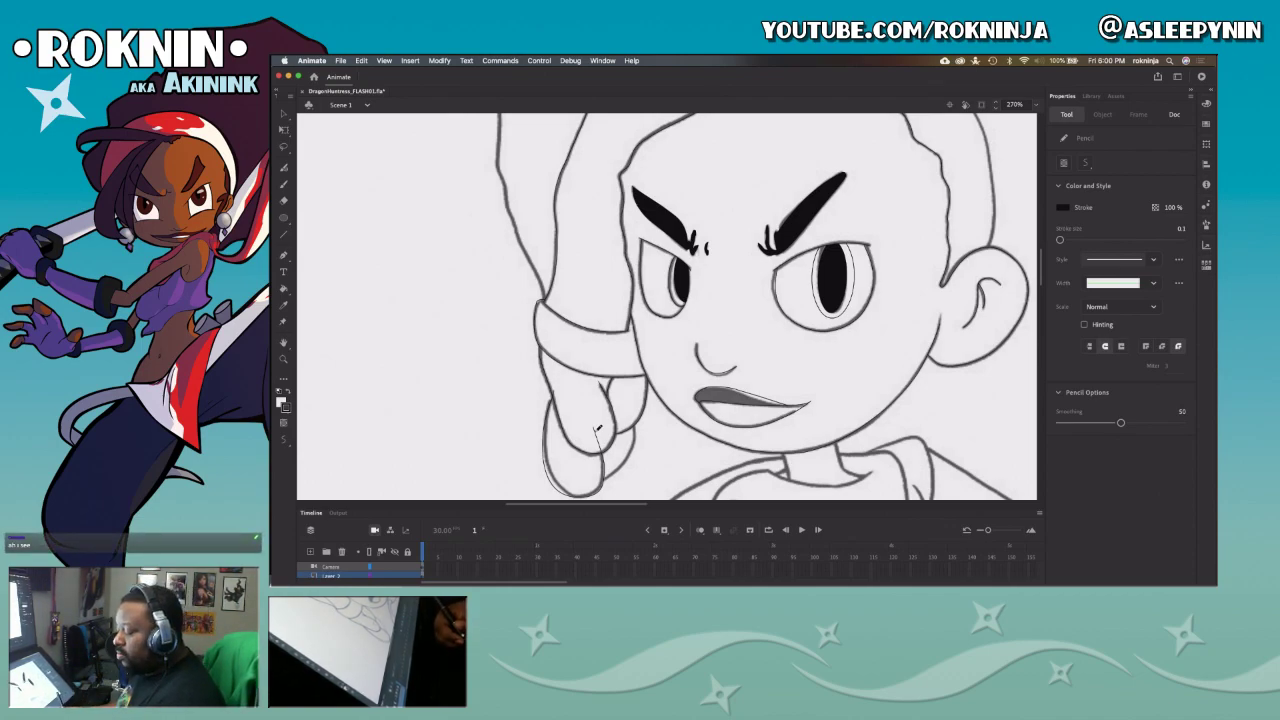
pyautogui.moveTo(597, 428); pyautogui.dragTo(600, 450)
pyautogui.hotkey('ctrl', 'z')
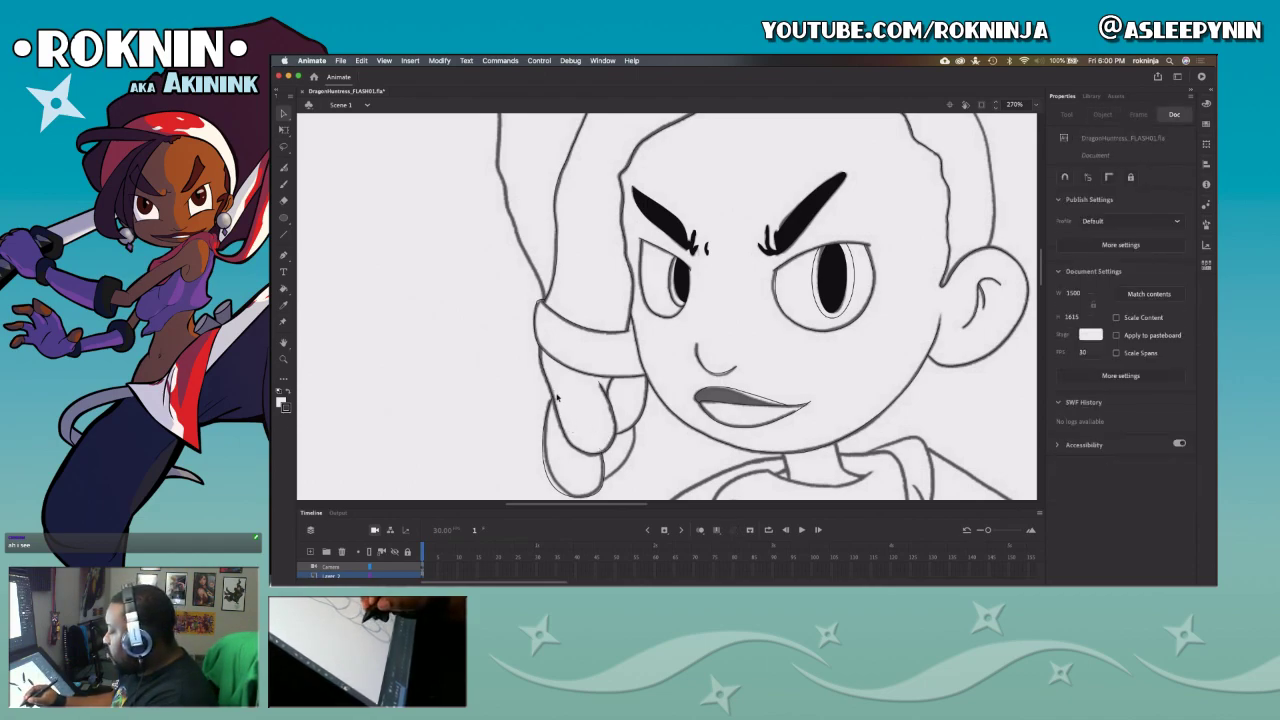
pyautogui.moveTo(553, 490); pyautogui.dragTo(557, 488)
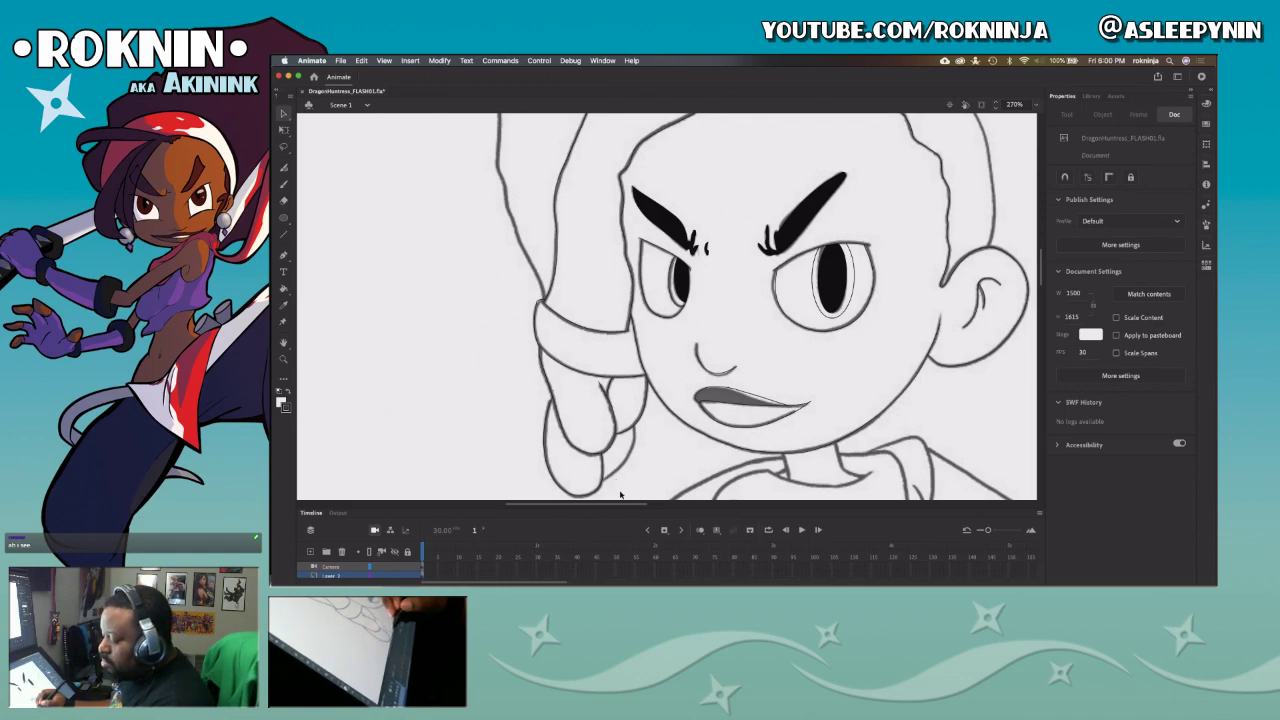
# Step: Trace the rear finger's outline down to the lowest fingertip with the Pencil tool and delete the overshooting end
pyautogui.press('b')
pyautogui.press('y')
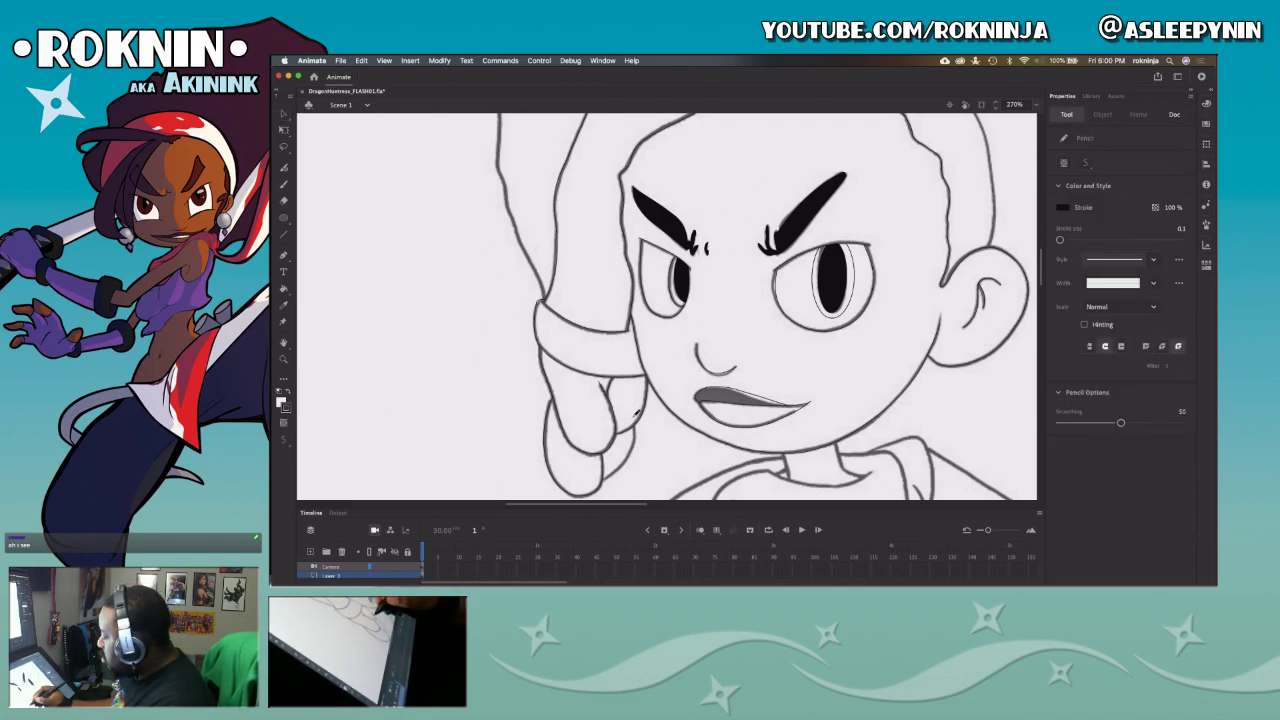
pyautogui.moveTo(637, 428); pyautogui.dragTo(600, 478)
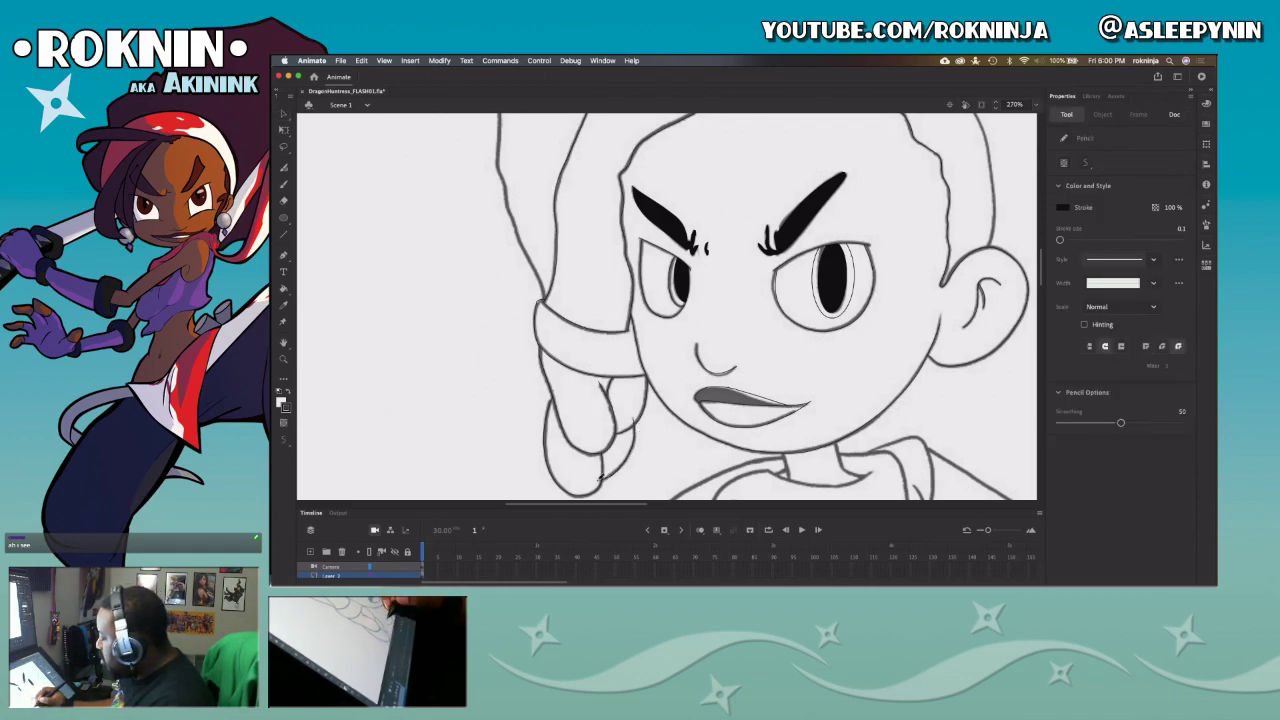
pyautogui.press('v')
pyautogui.click(601, 480)
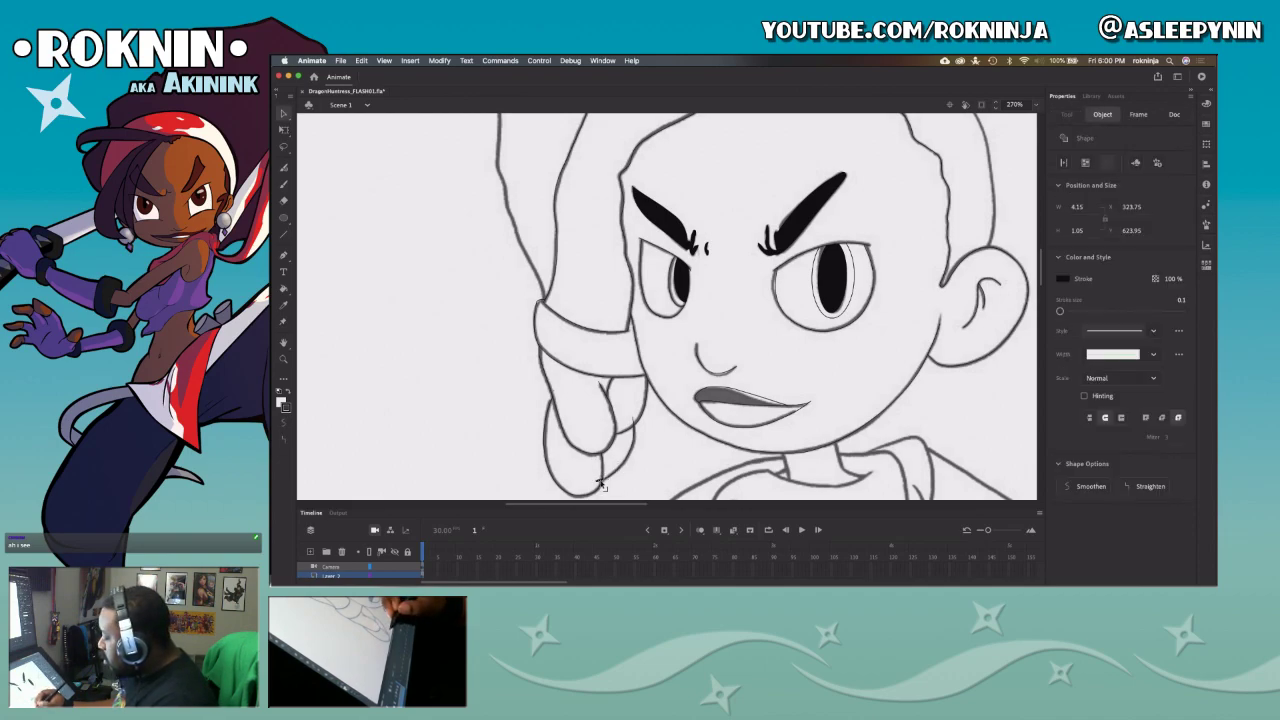
pyautogui.press('Delete')
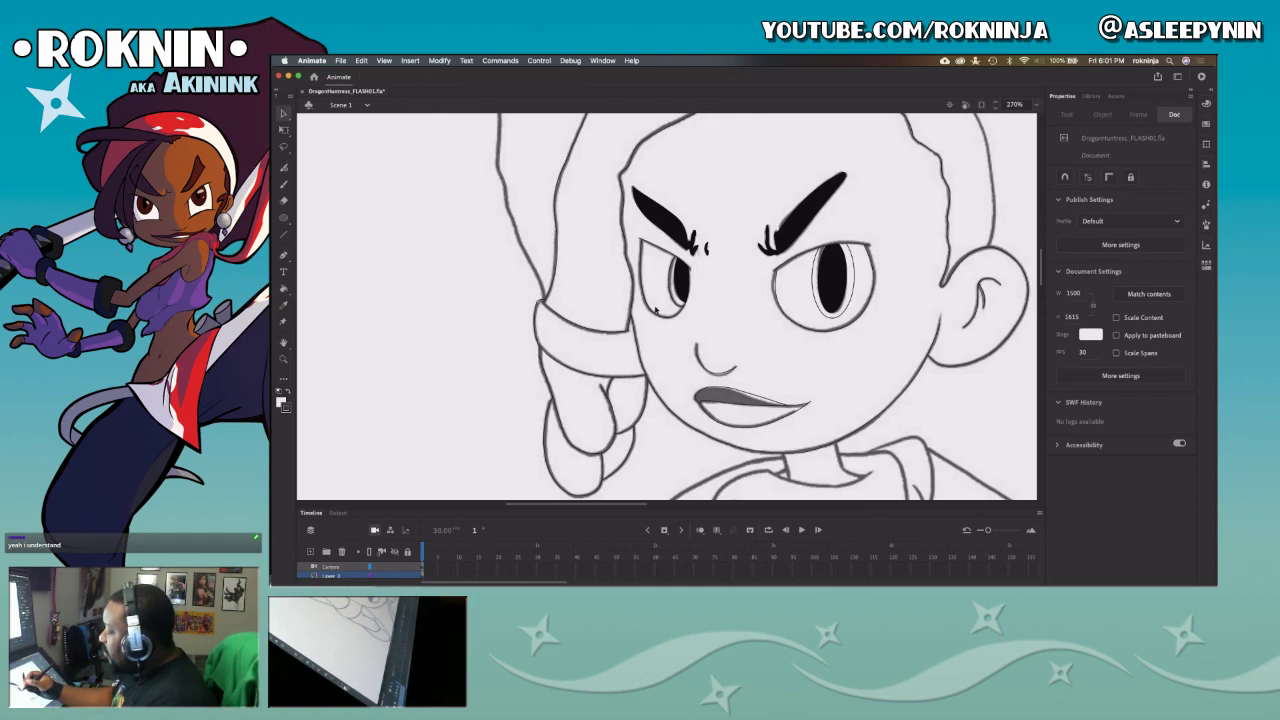
# Step: Zoom in on the character's eye beside the wristband and select its lower outline to check the traced curve
pyautogui.press('z')
pyautogui.moveTo(610, 210); pyautogui.dragTo(725, 371)
pyautogui.press('v')
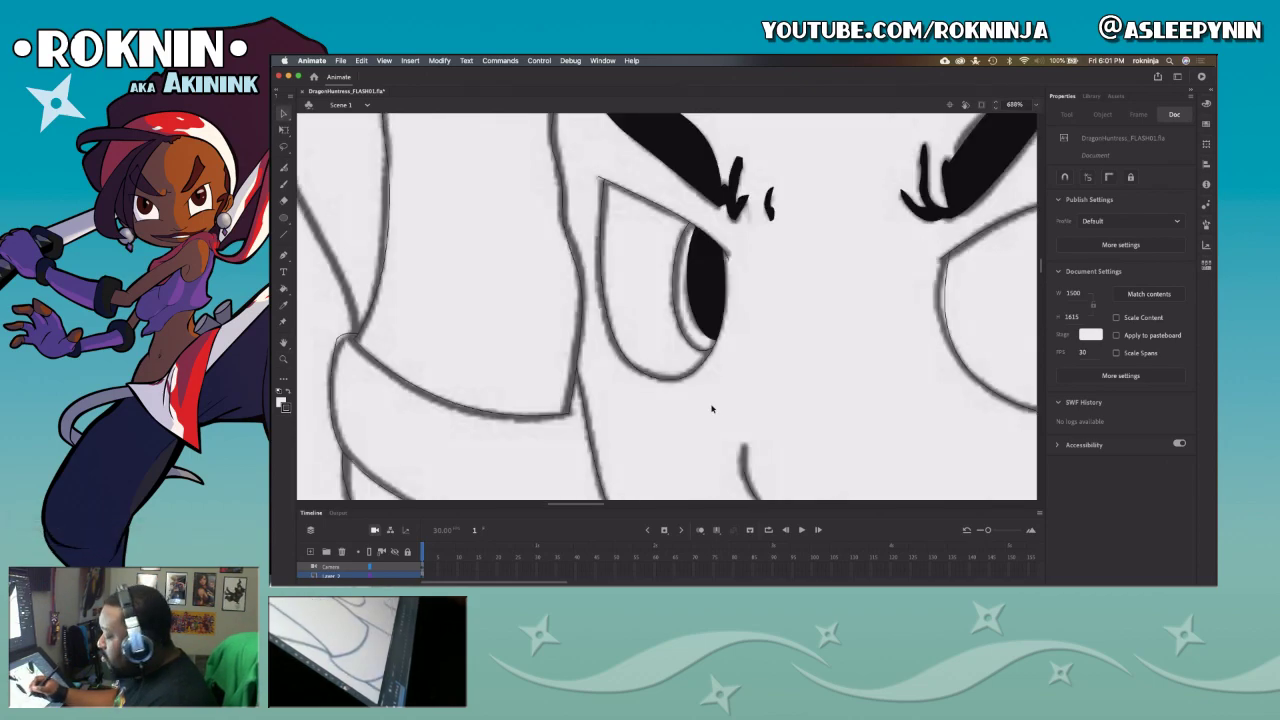
pyautogui.click(658, 377)
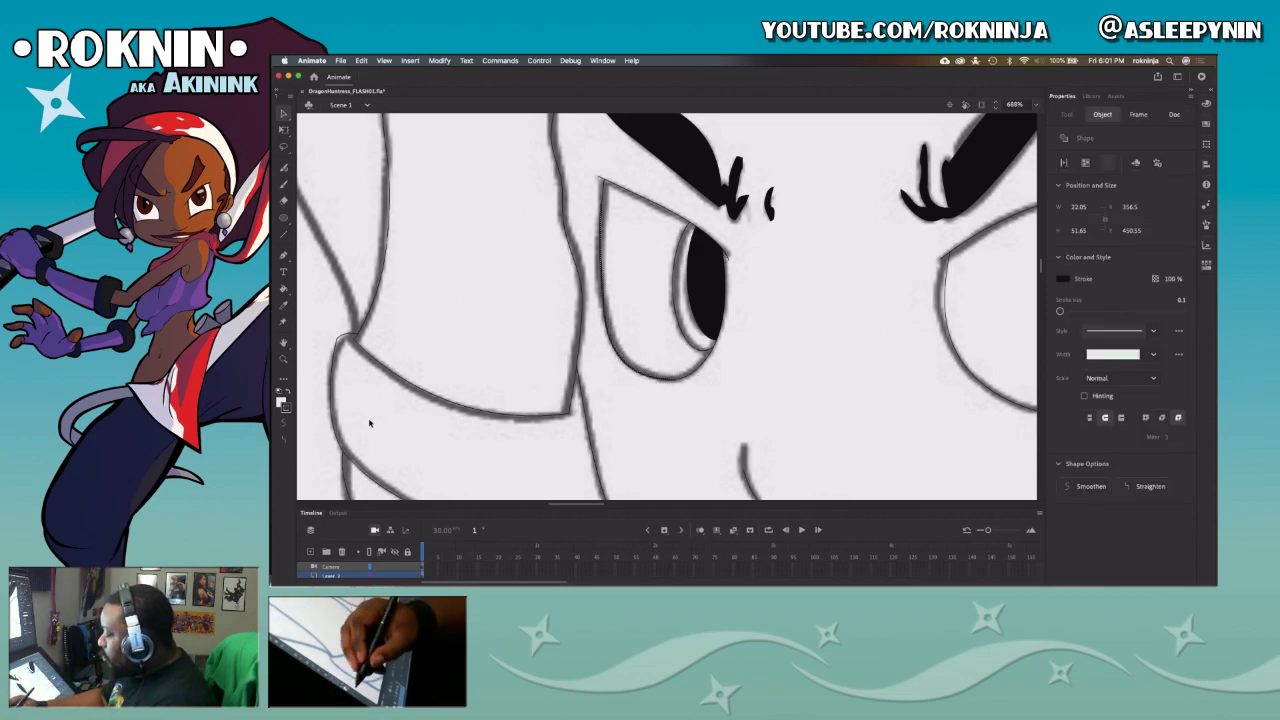
pyautogui.click(637, 427)
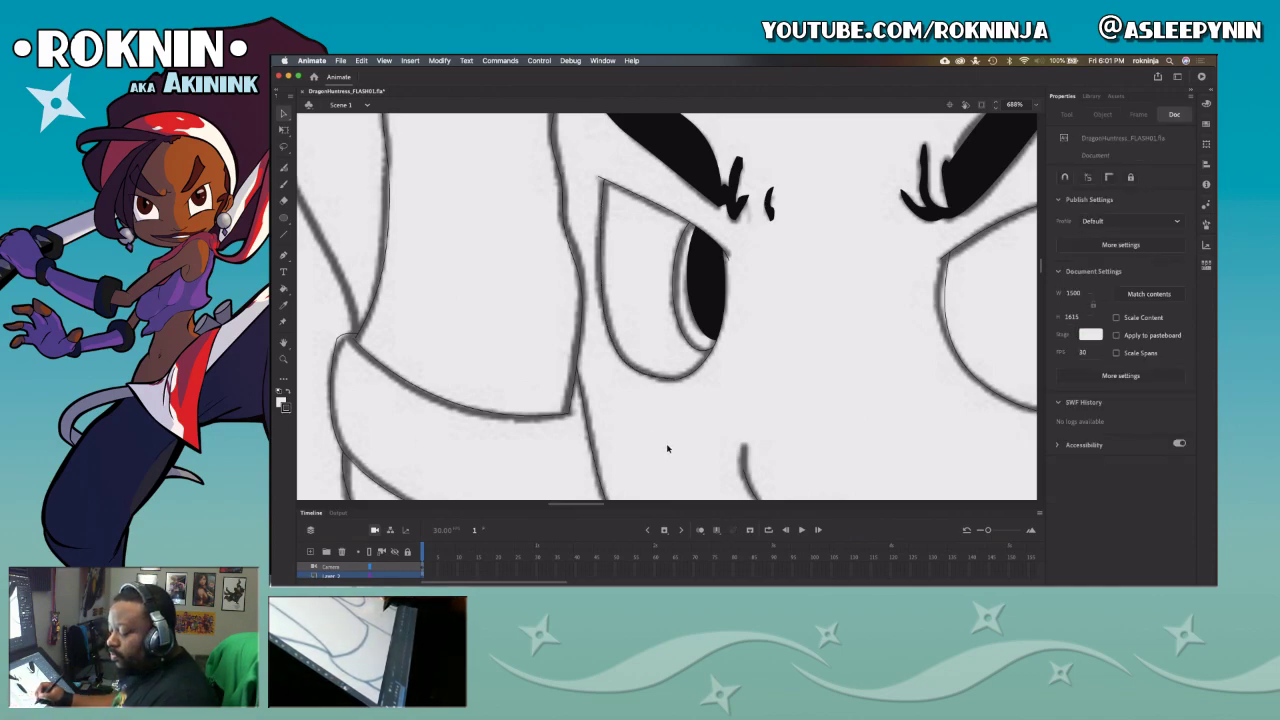
# Step: Remove the tiny stray segments where the wristband's upper corner meets the hair and smooth the short corner curve
pyautogui.press('z')
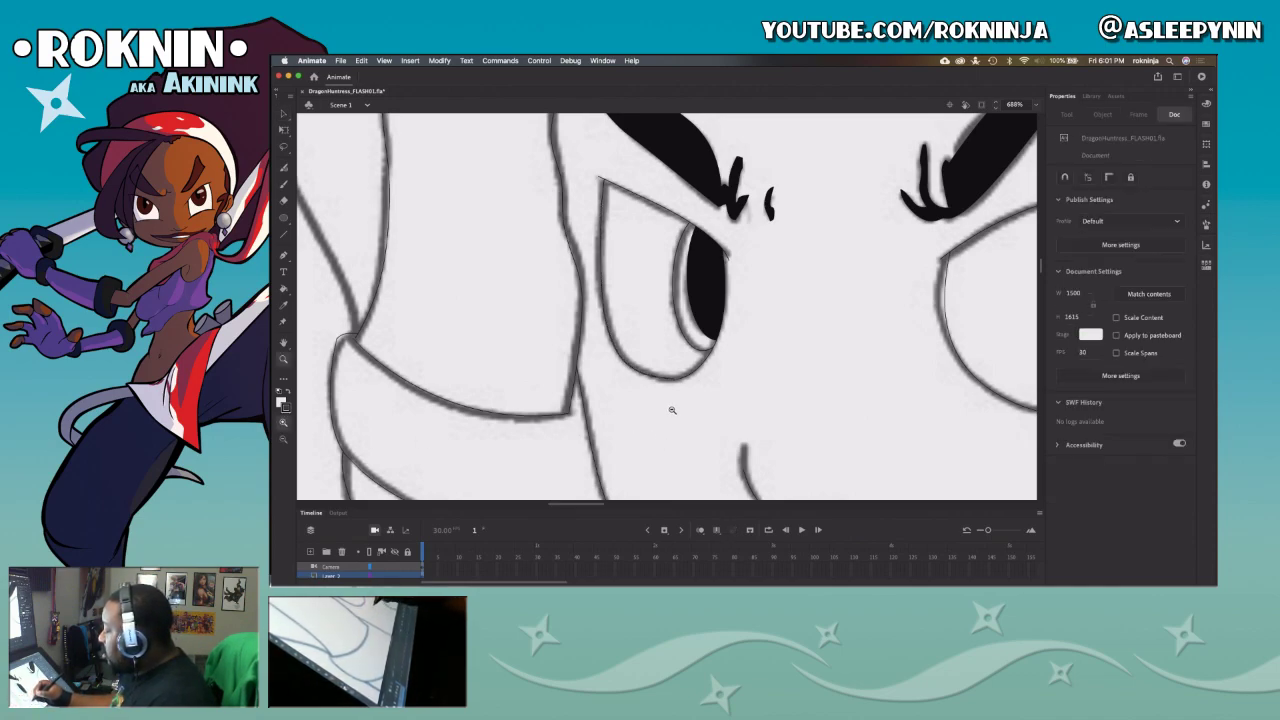
pyautogui.press('v')
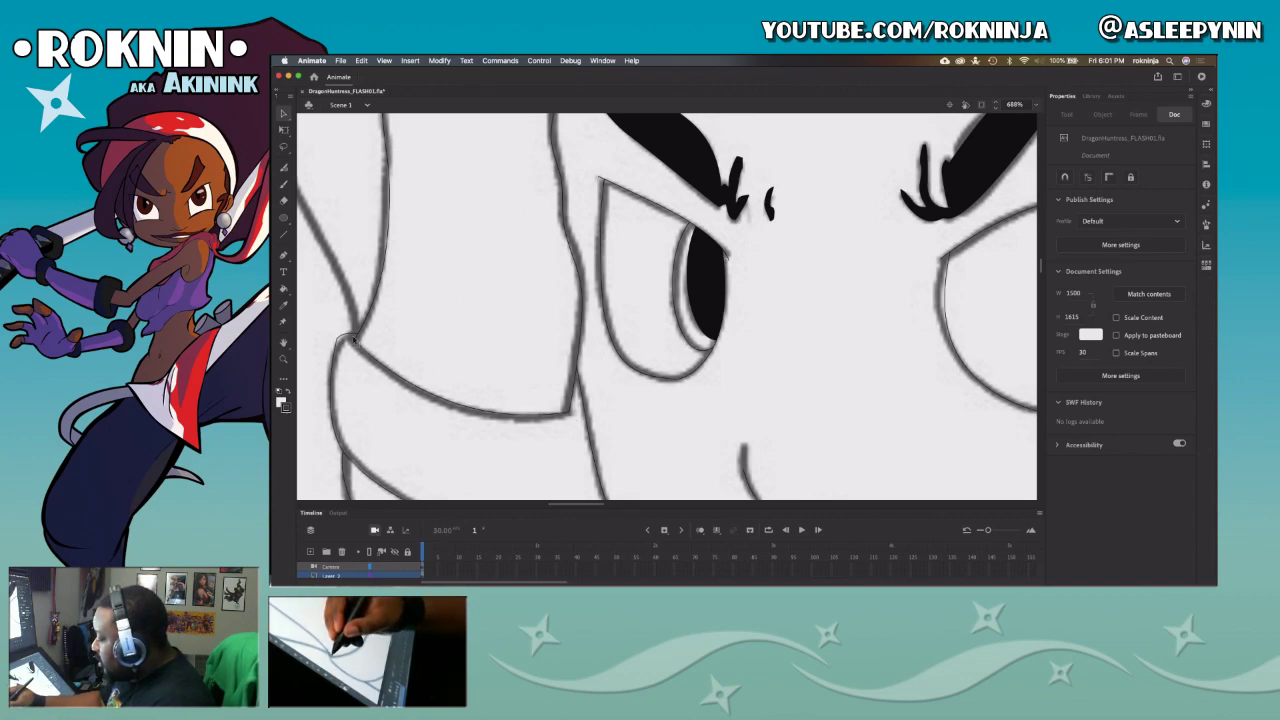
pyautogui.click(356, 341)
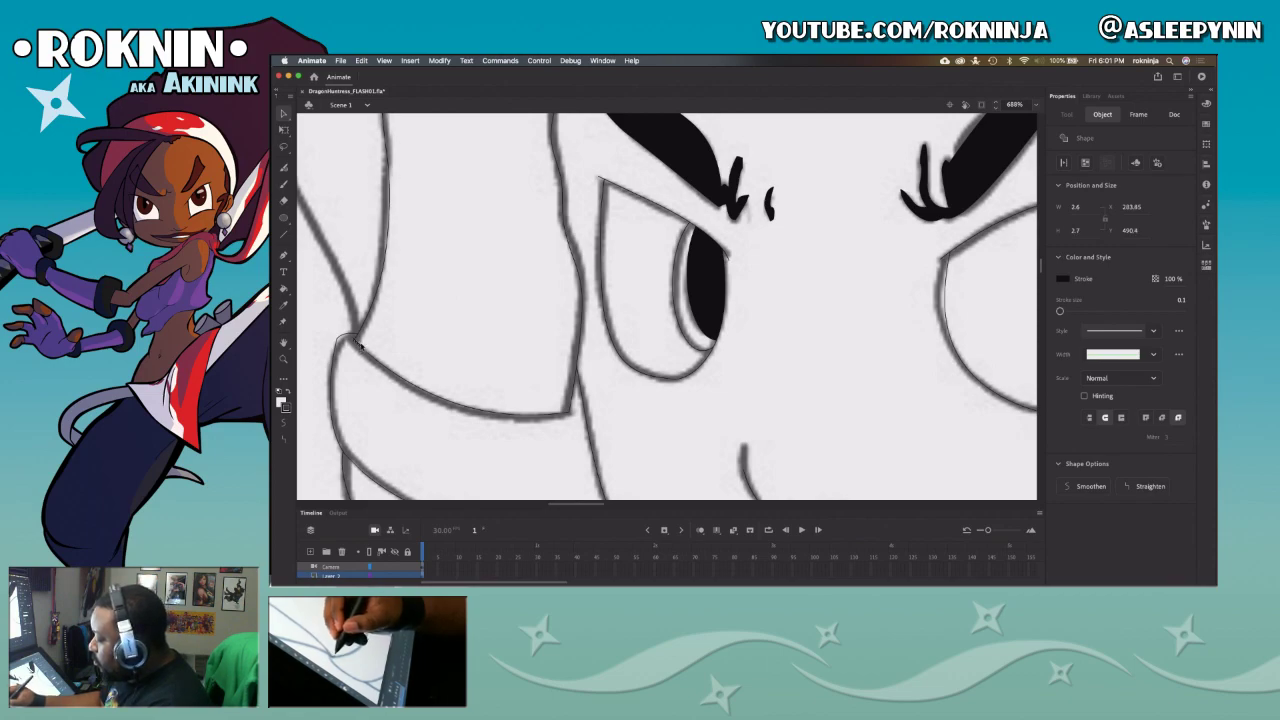
pyautogui.click(360, 346)
pyautogui.click(360, 346)
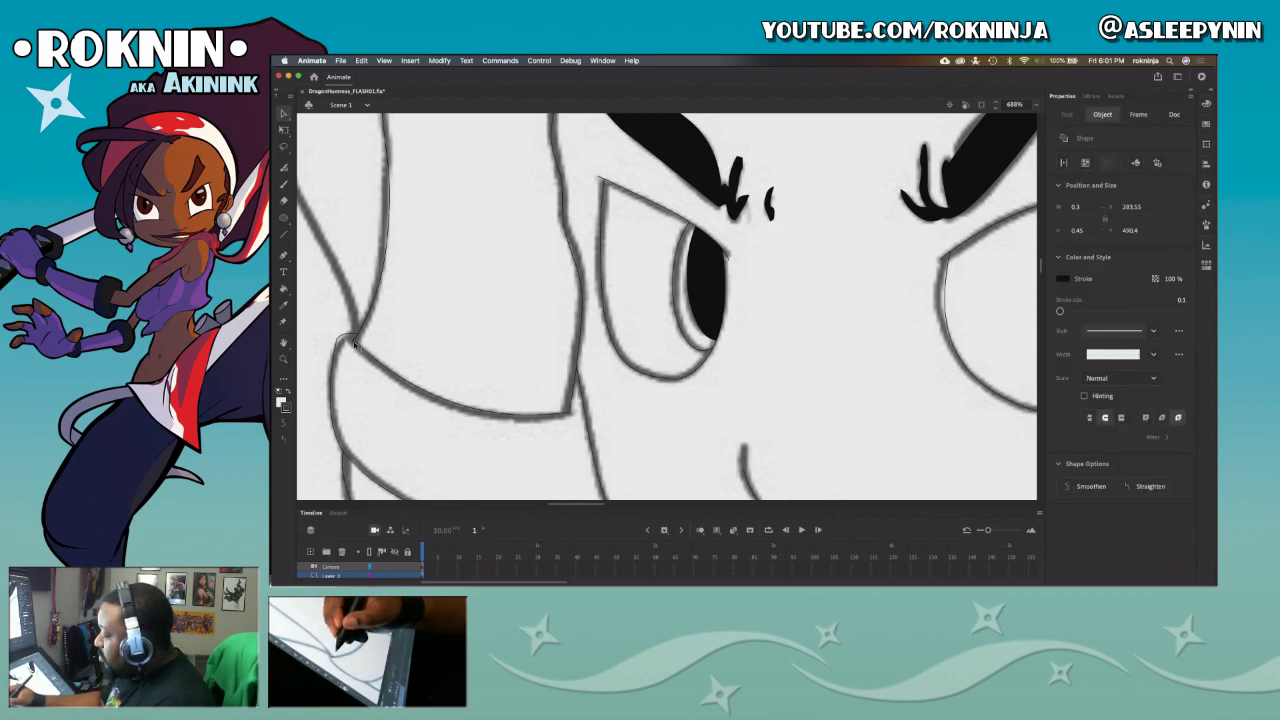
pyautogui.click(366, 344)
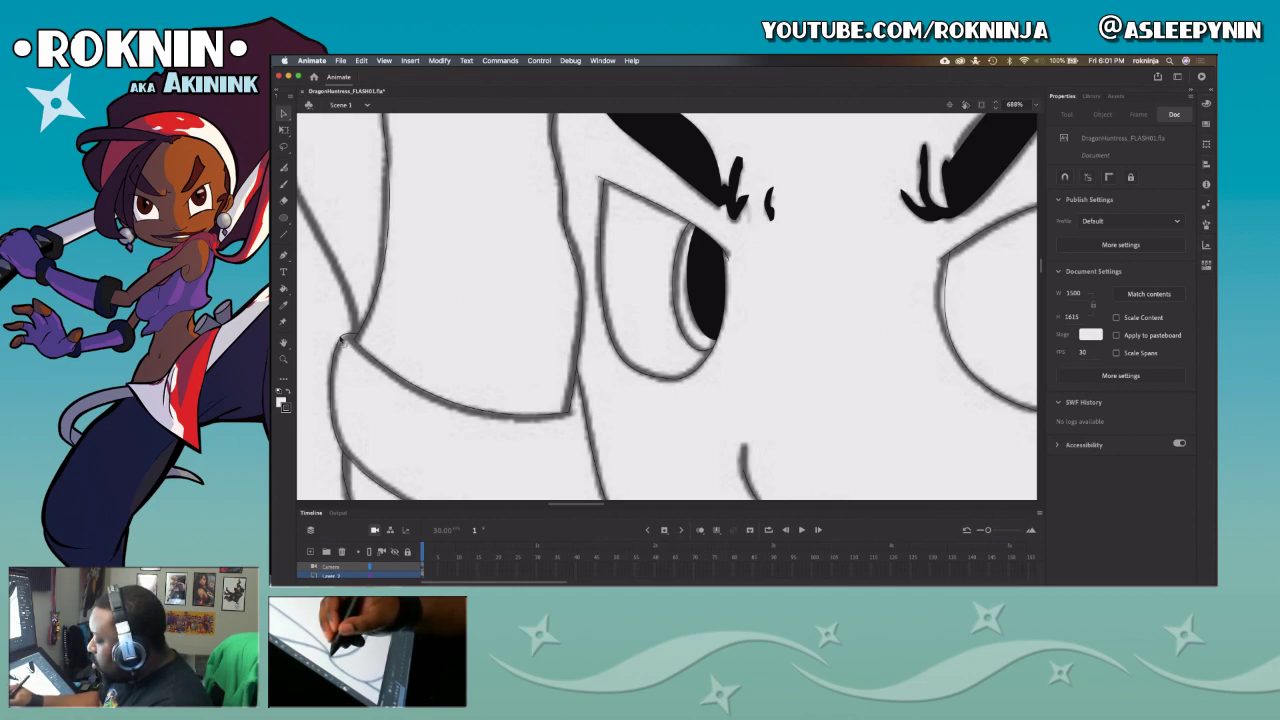
pyautogui.click(342, 344)
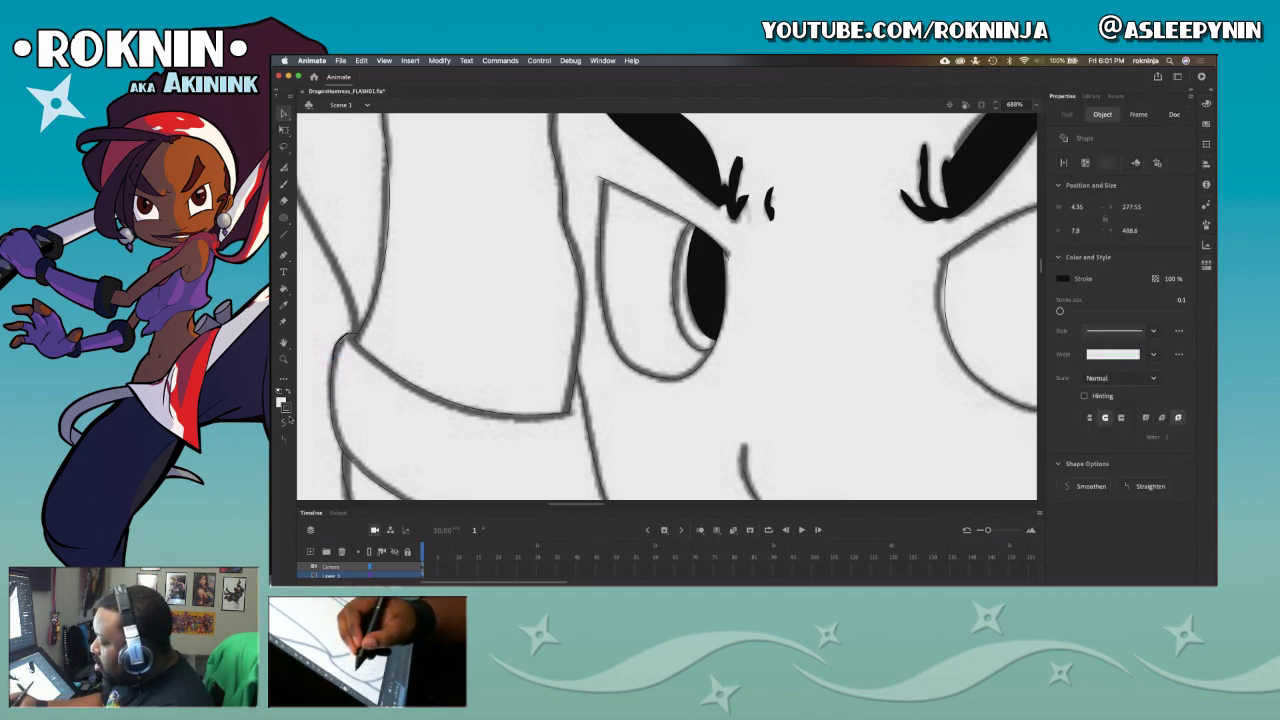
pyautogui.click(464, 452)
# Step: Examine the sketch lines of the chin, neck and collar up close
pyautogui.press('z')
pyautogui.keyDown('alt'); pyautogui.click(715, 388); pyautogui.keyUp('alt')
pyautogui.keyDown('alt'); pyautogui.click(732, 427); pyautogui.keyUp('alt')
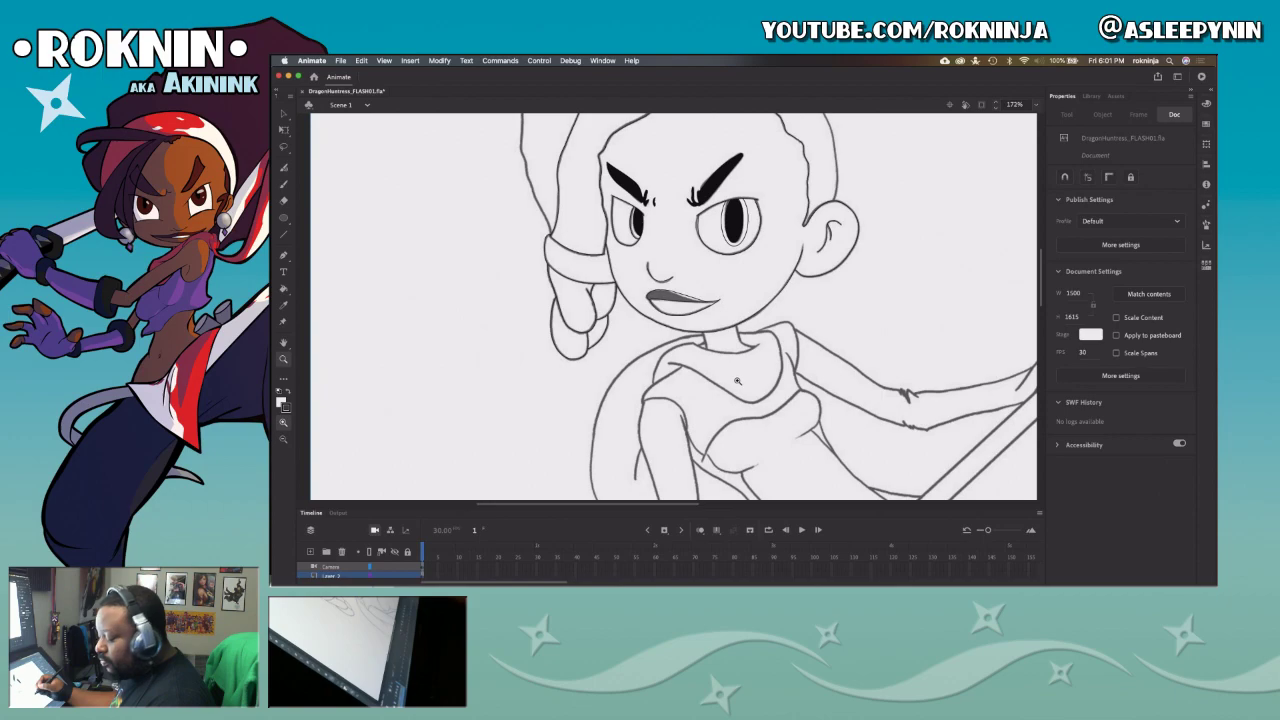
pyautogui.moveTo(686, 300); pyautogui.dragTo(785, 388)
pyautogui.moveTo(683, 359); pyautogui.dragTo(751, 469)
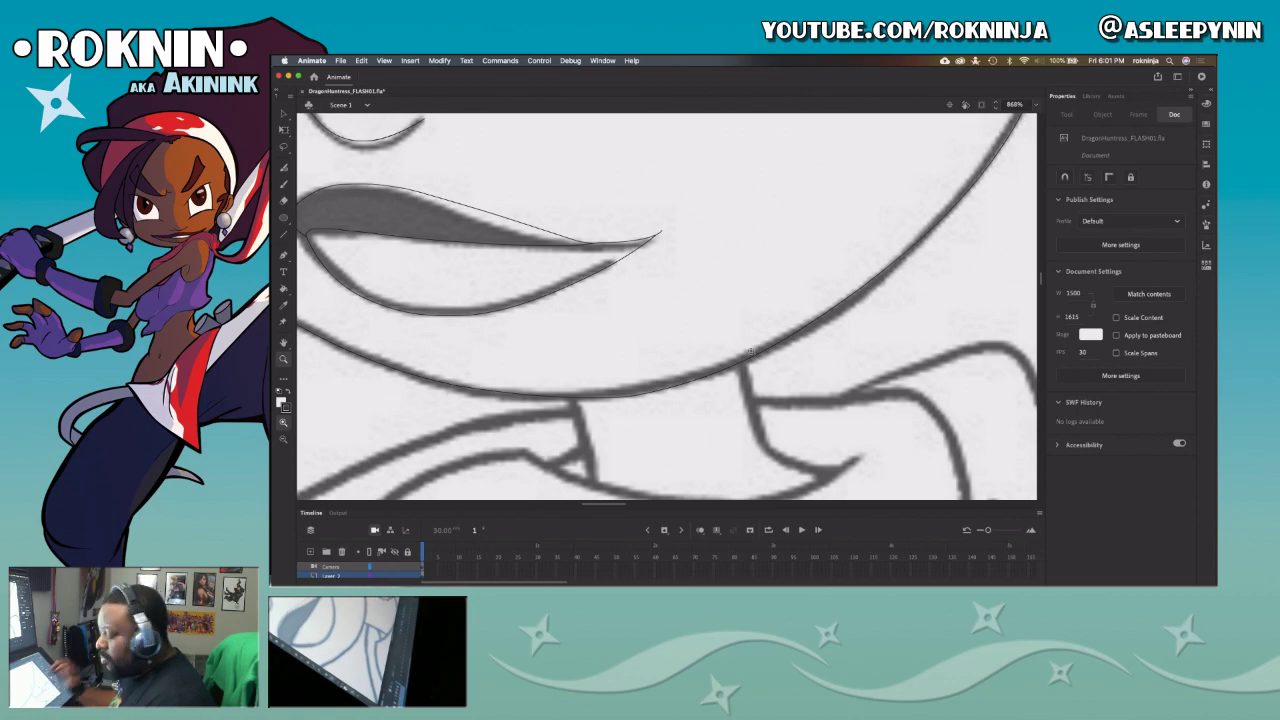
pyautogui.press('v')
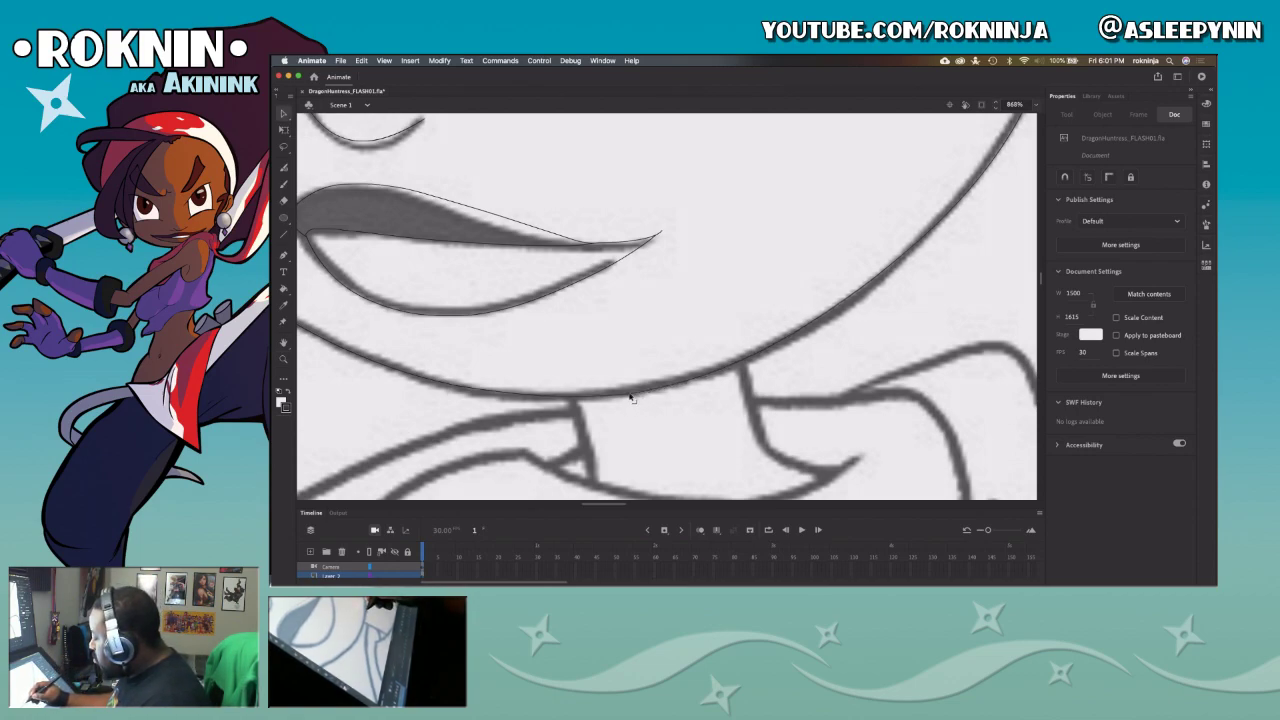
pyautogui.press('z')
pyautogui.keyDown('alt'); pyautogui.click(754, 406); pyautogui.keyUp('alt')
pyautogui.moveTo(742, 418); pyautogui.dragTo(754, 437)
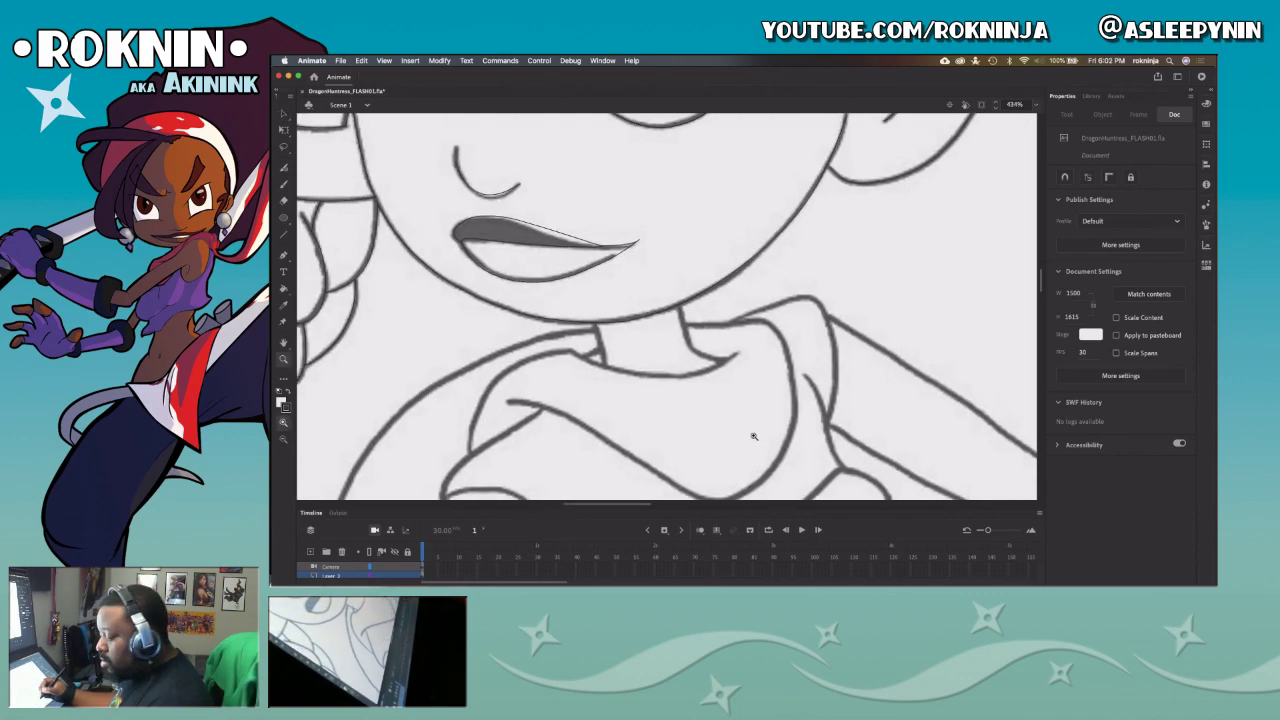
# Step: Trace both side lines of the neck from the jawline down to the collar with the Pen tool
pyautogui.press('p')
pyautogui.moveTo(602, 373); pyautogui.dragTo(602, 409)
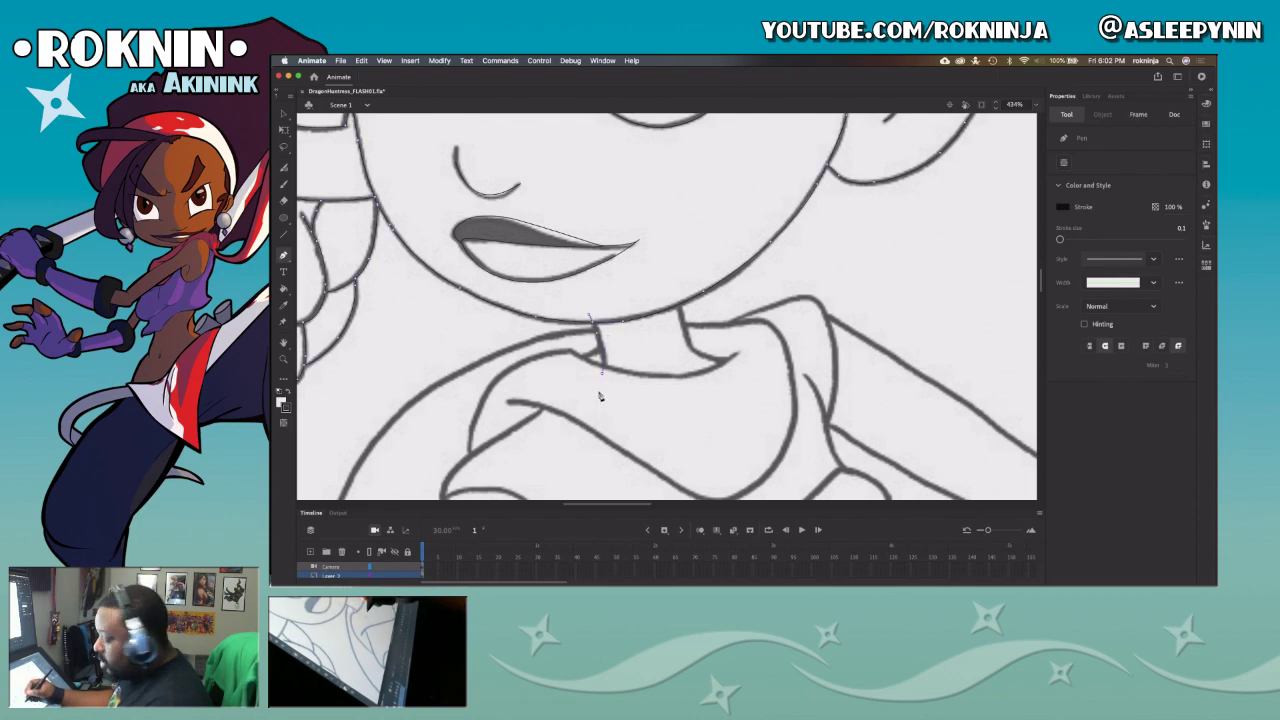
pyautogui.press('v')
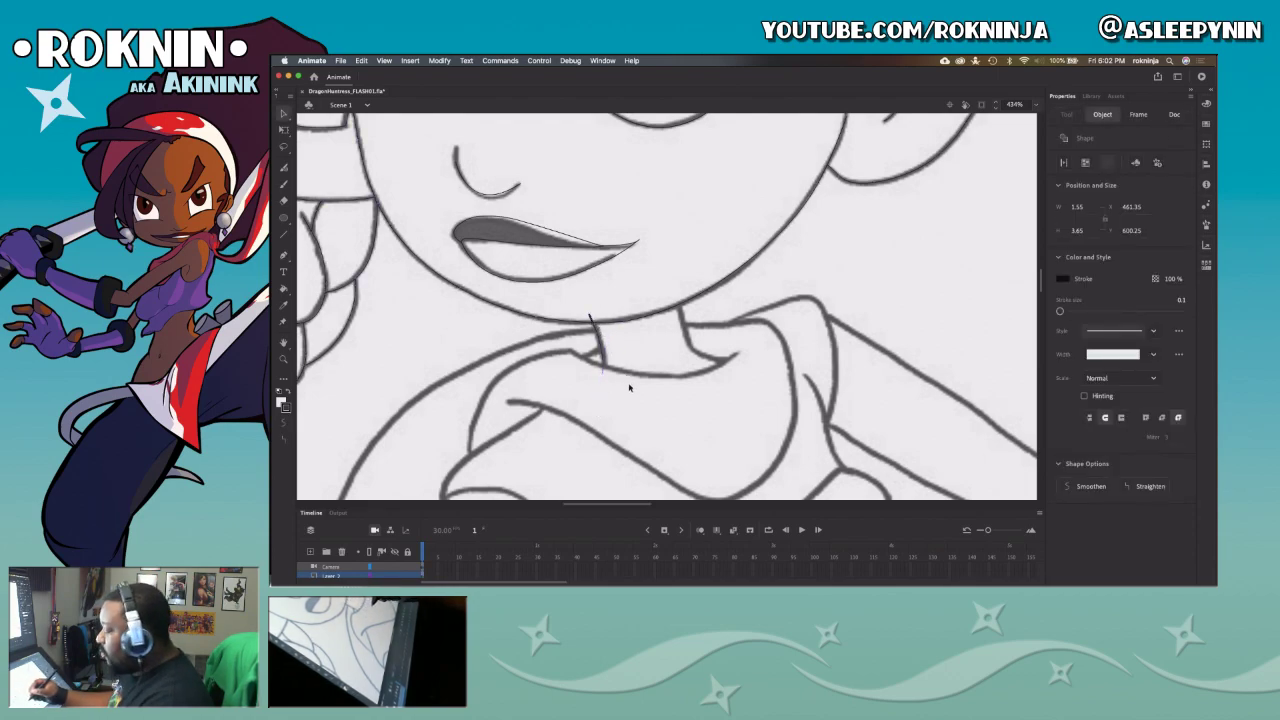
pyautogui.press('p')
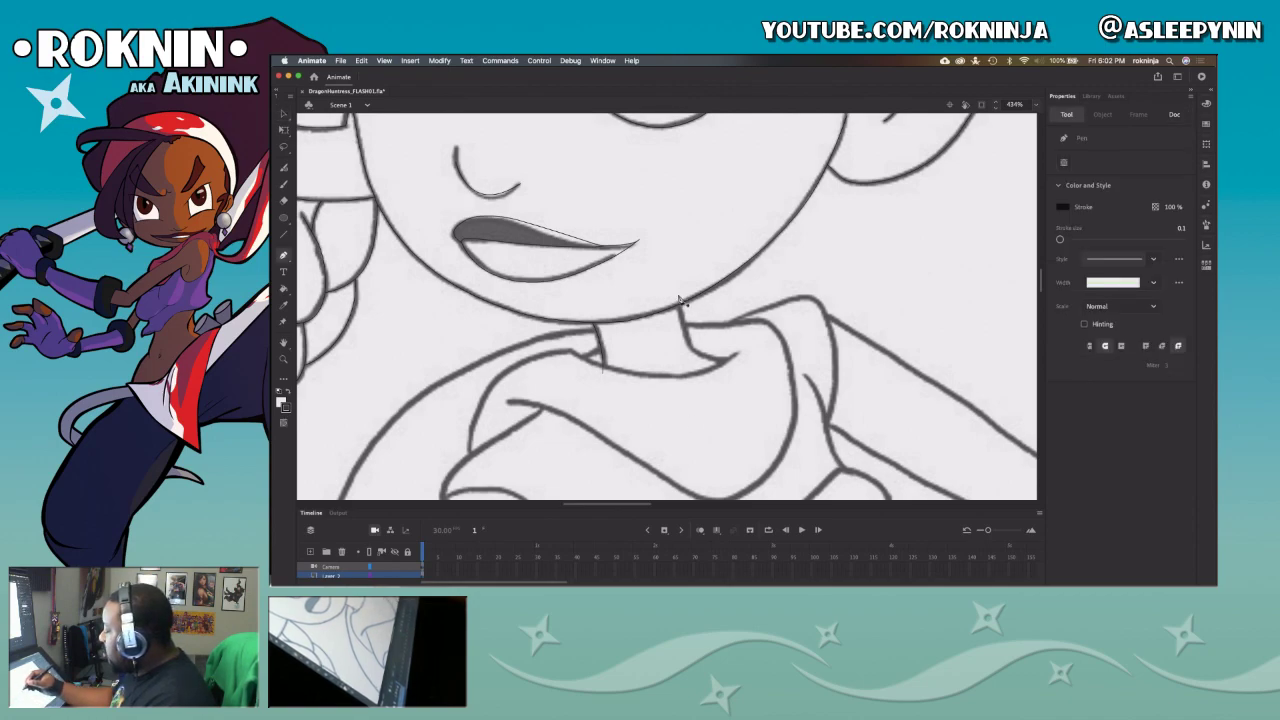
pyautogui.moveTo(734, 358); pyautogui.dragTo(792, 346)
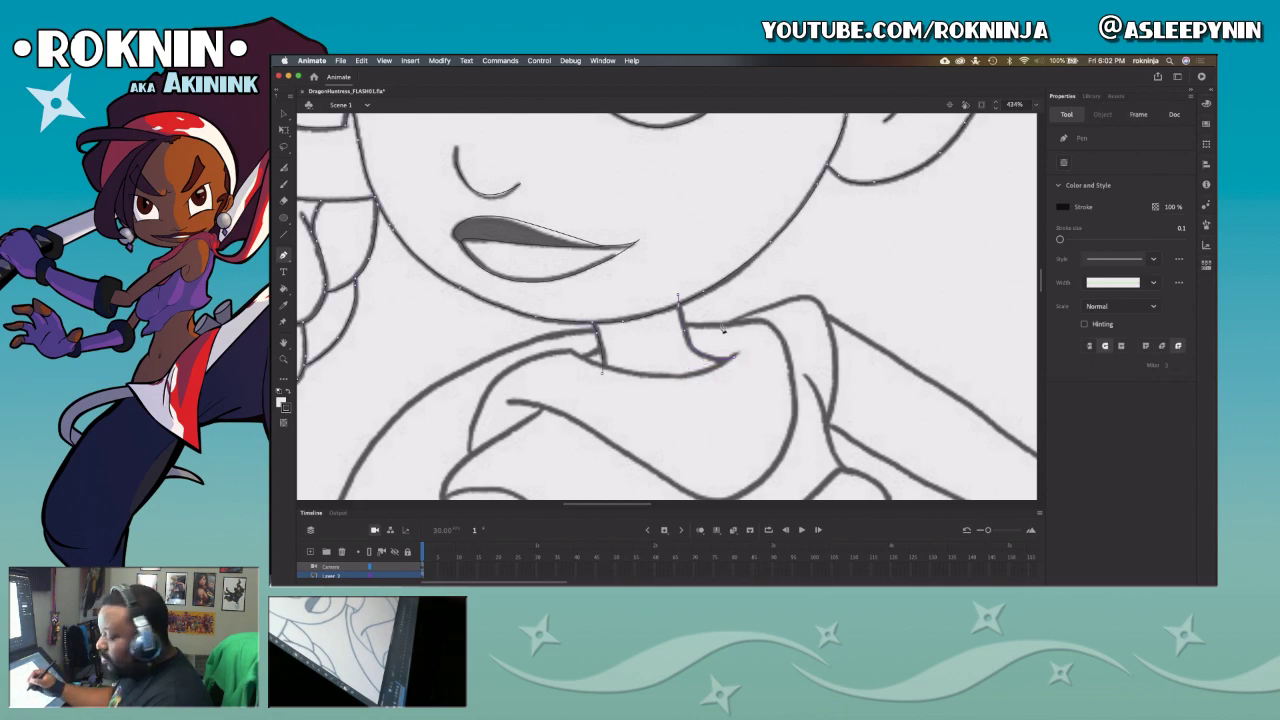
pyautogui.press('v')
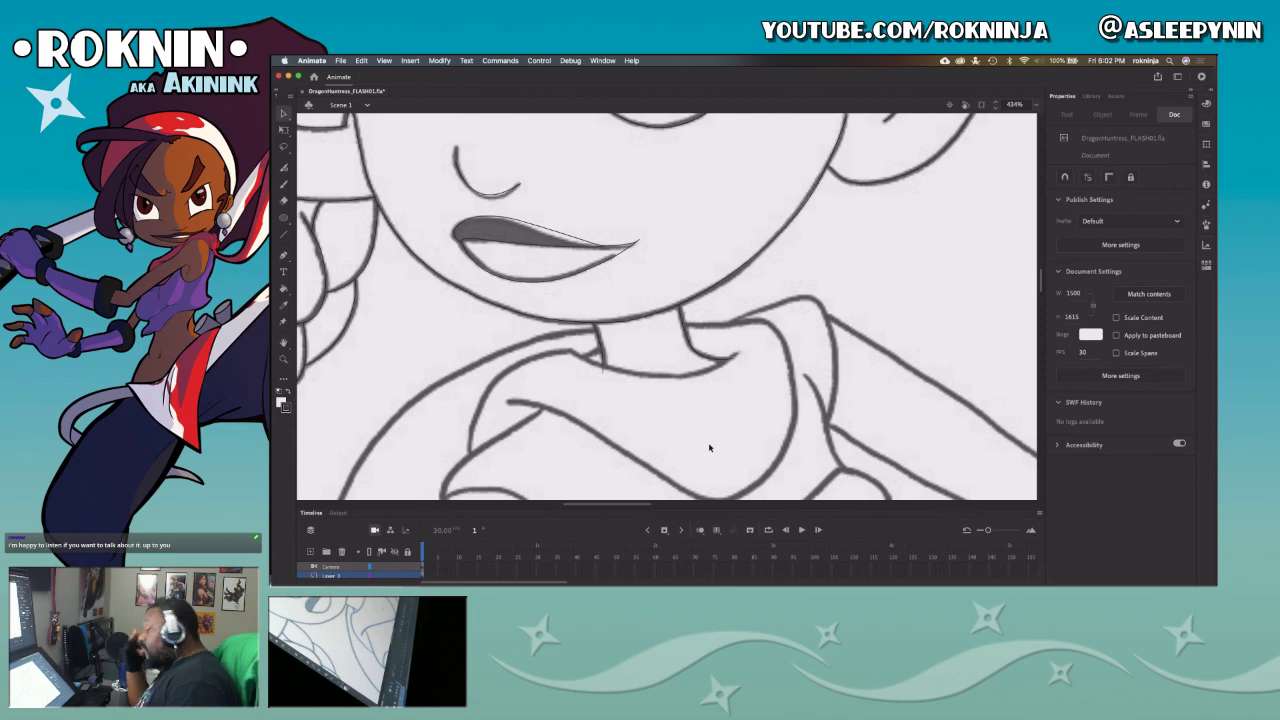
# Step: Trace the curved neckline along the base of the neck between the collar's two corners with the Pen tool
pyautogui.press('p')
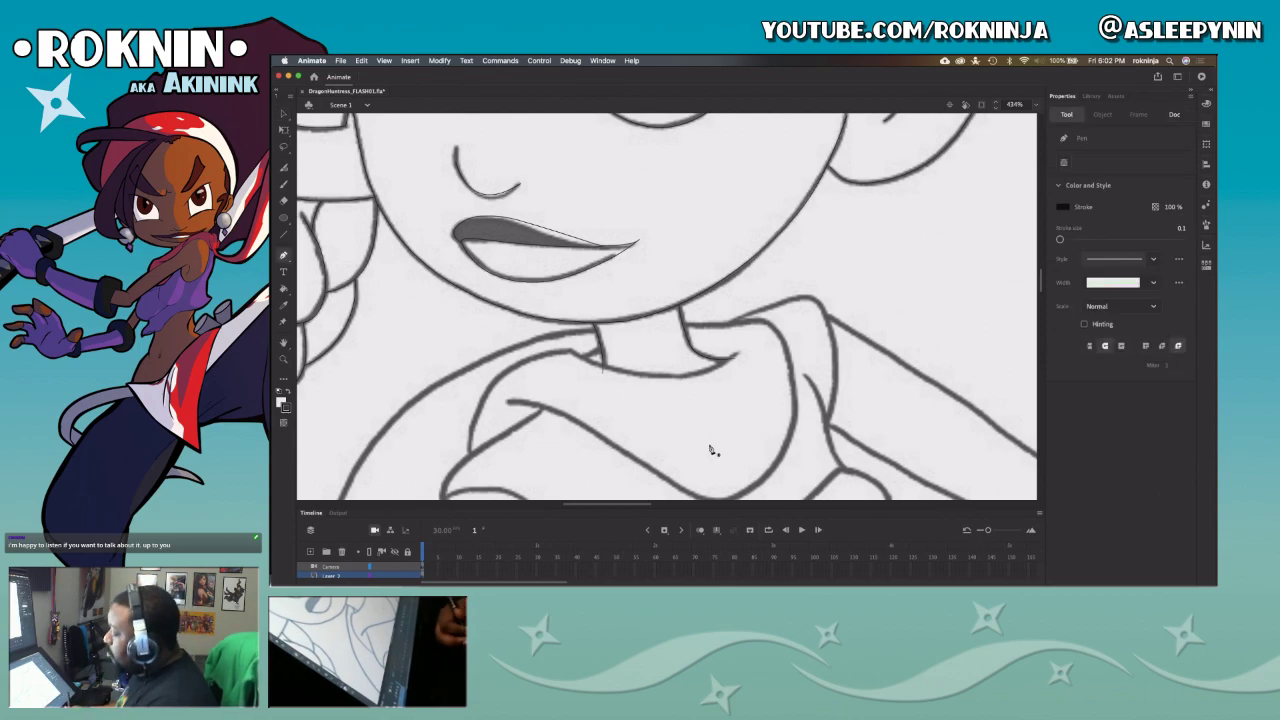
pyautogui.click(623, 384)
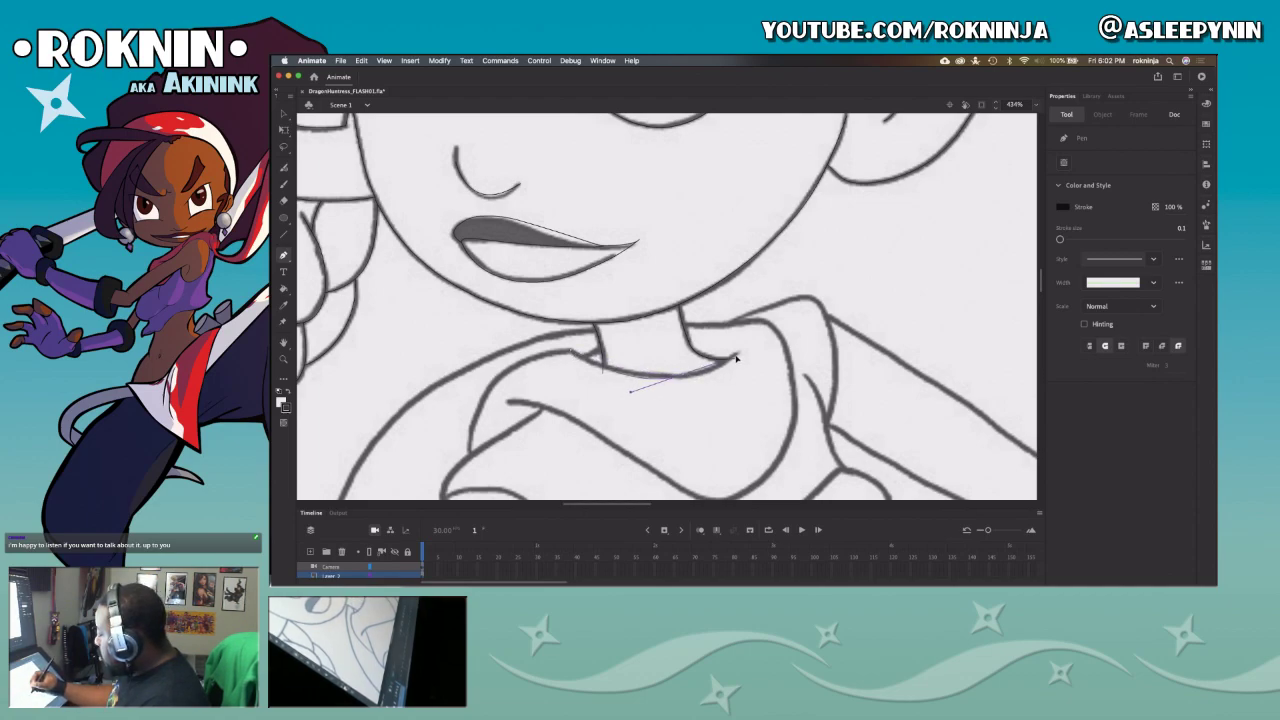
pyautogui.press('Escape')
pyautogui.press('v')
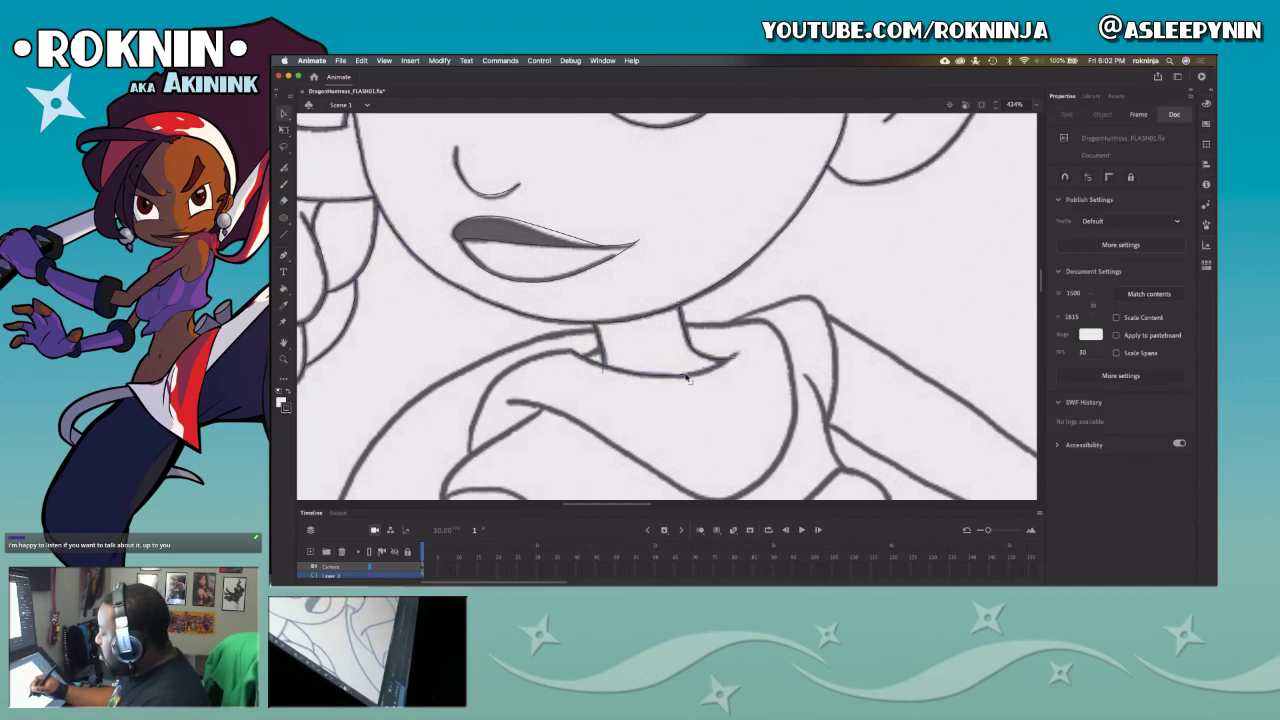
pyautogui.click(693, 383)
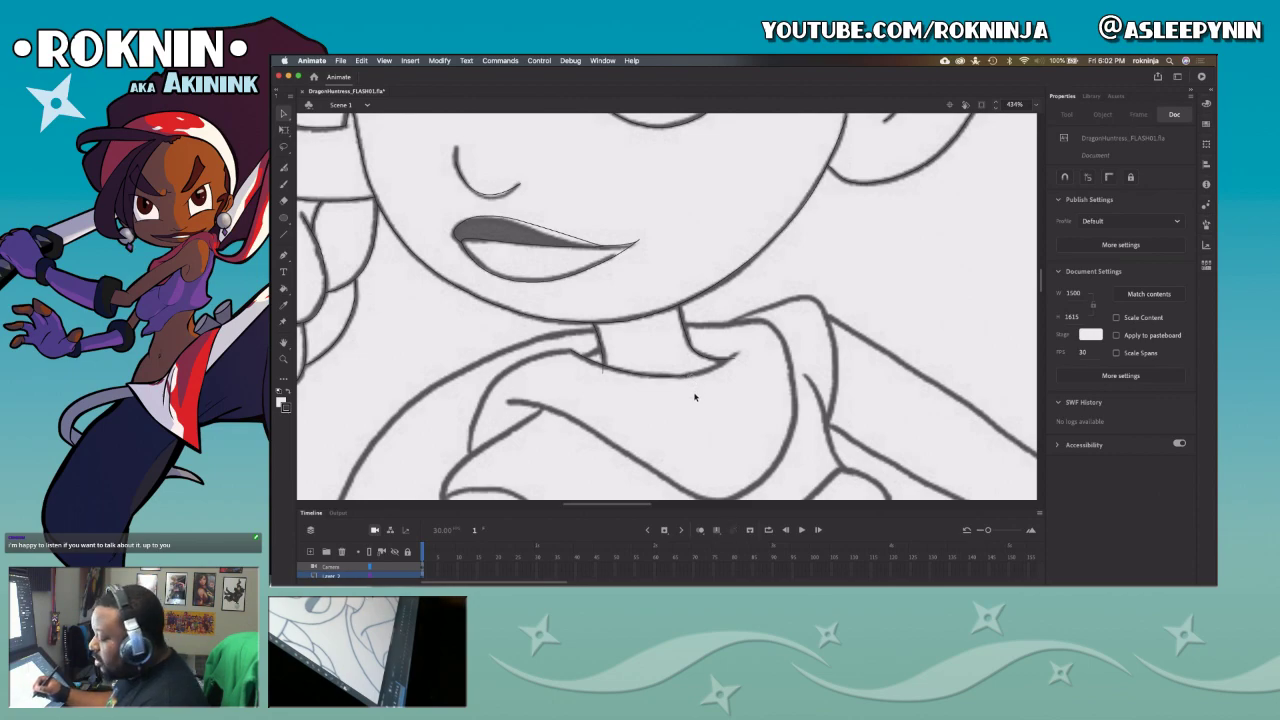
pyautogui.press('p')
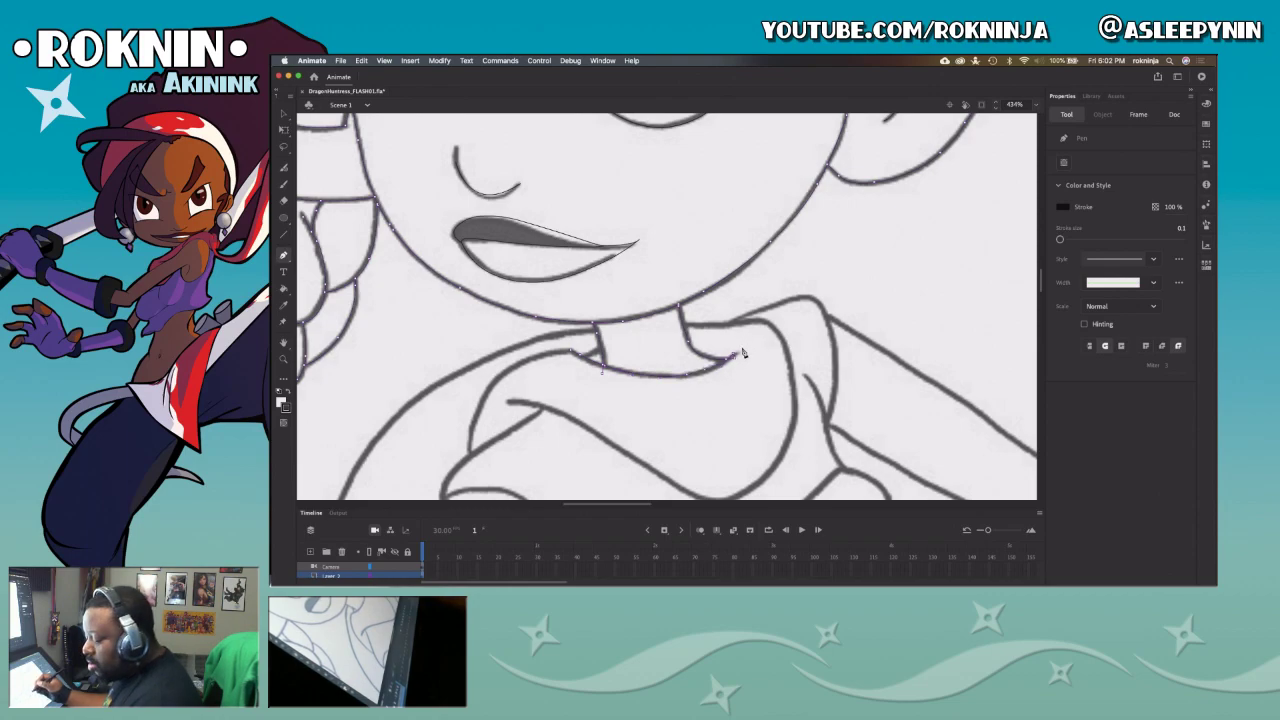
pyautogui.press('v')
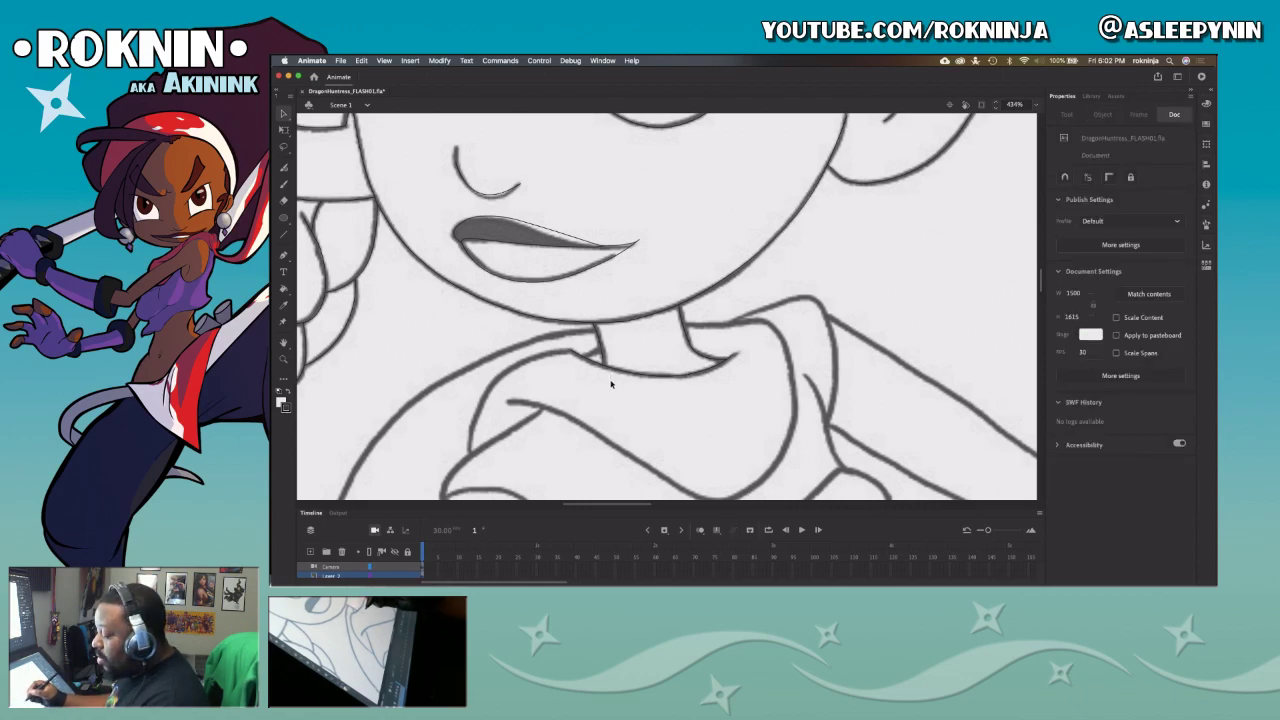
# Step: Trace the short line at the neckline's left corner beside the neck and delete the overshooting segments there
pyautogui.press('p')
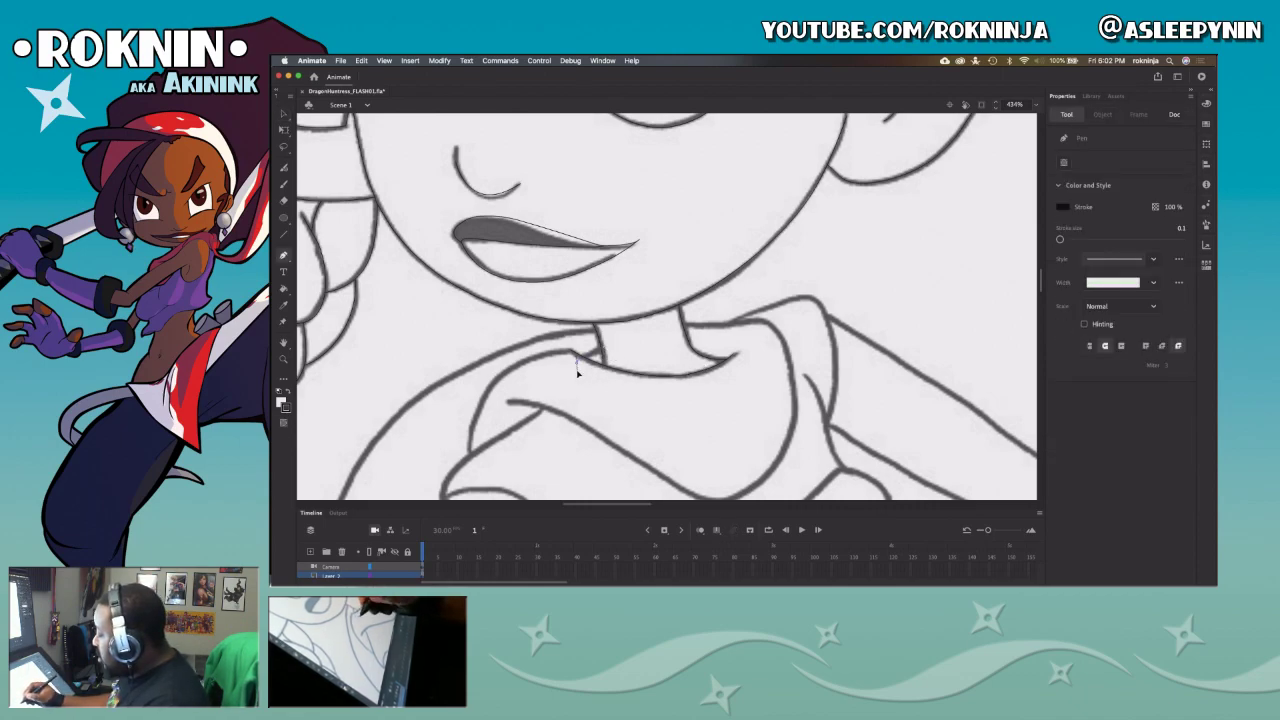
pyautogui.moveTo(577, 375); pyautogui.dragTo(577, 370)
pyautogui.press('v')
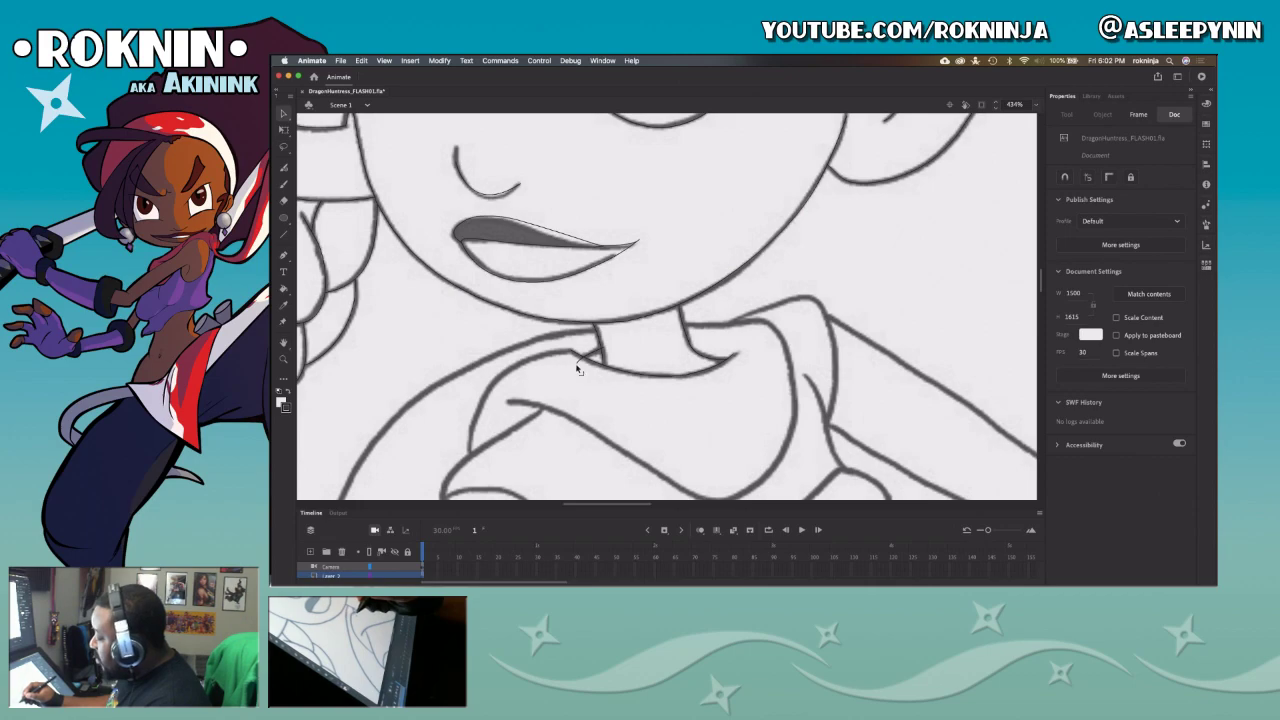
pyautogui.click(596, 356)
pyautogui.press('Delete')
pyautogui.click(604, 353)
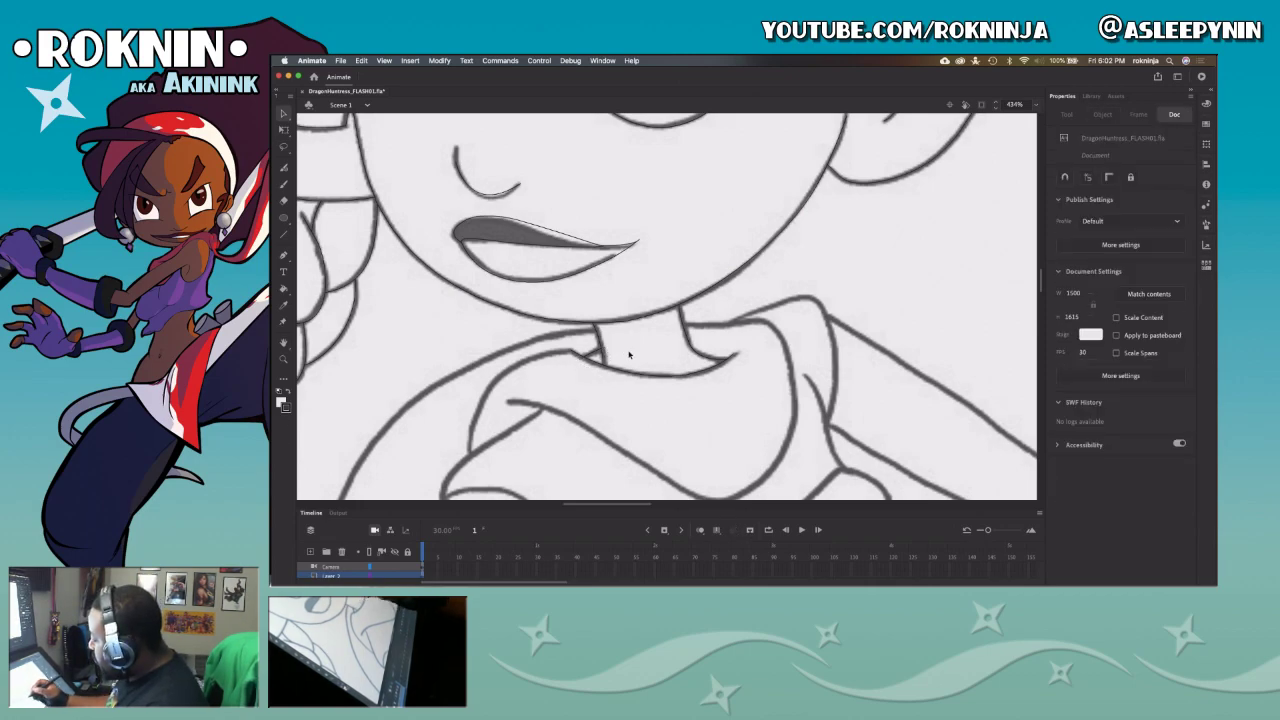
pyautogui.press('Delete')
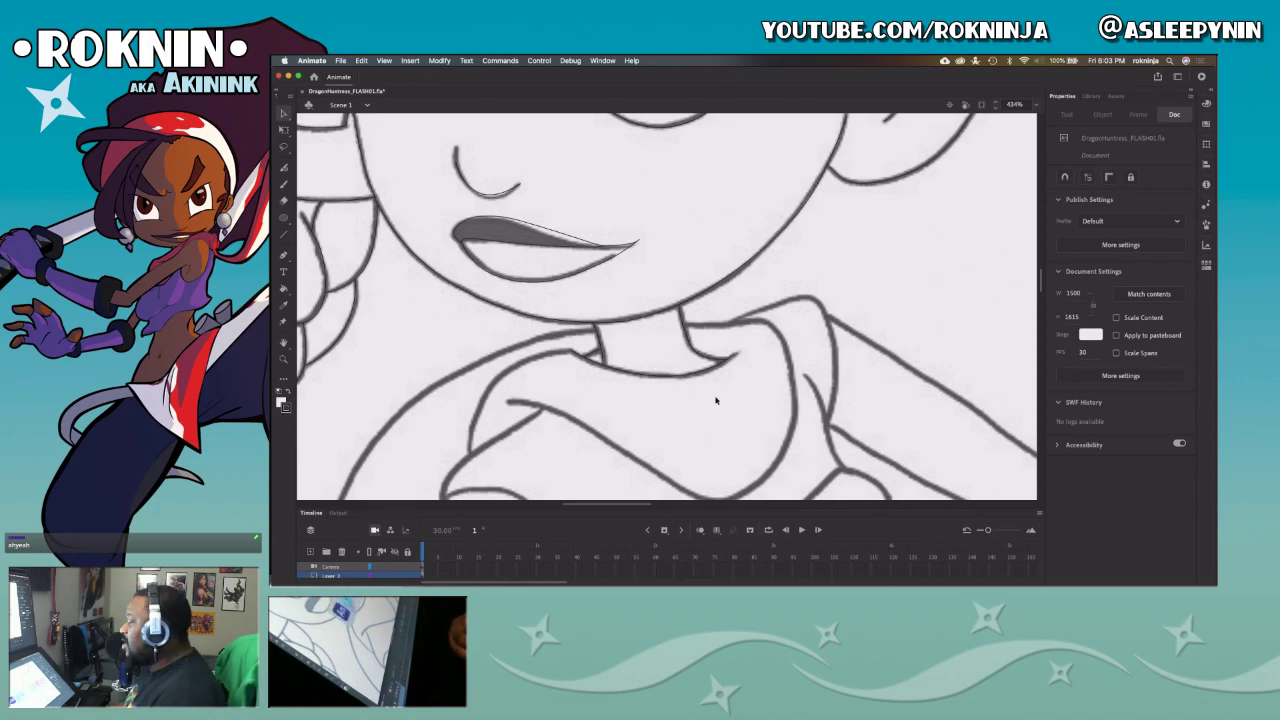
# Step: Switch to Safari, look through the LoFi playlist on YouTube, and return to Animate
pyautogui.press('super+Tab')
pyautogui.press('super+Tab')
pyautogui.press('super+Tab')
pyautogui.press('super+Tab')
pyautogui.press('super+Tab')
pyautogui.press('super+Tab')
pyautogui.press('super+Tab')
pyautogui.press('super+Tab')
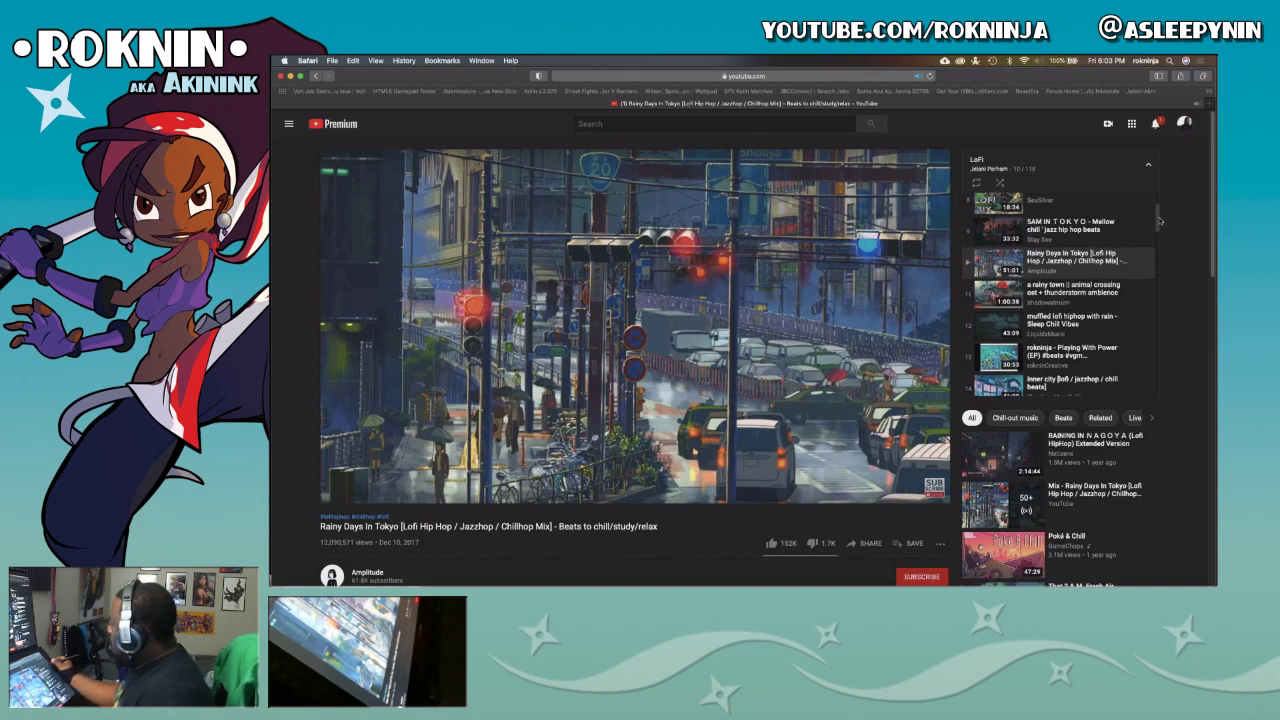
pyautogui.scroll(-1, 1157, 226)
pyautogui.moveTo(1157, 226); pyautogui.dragTo(1154, 250)
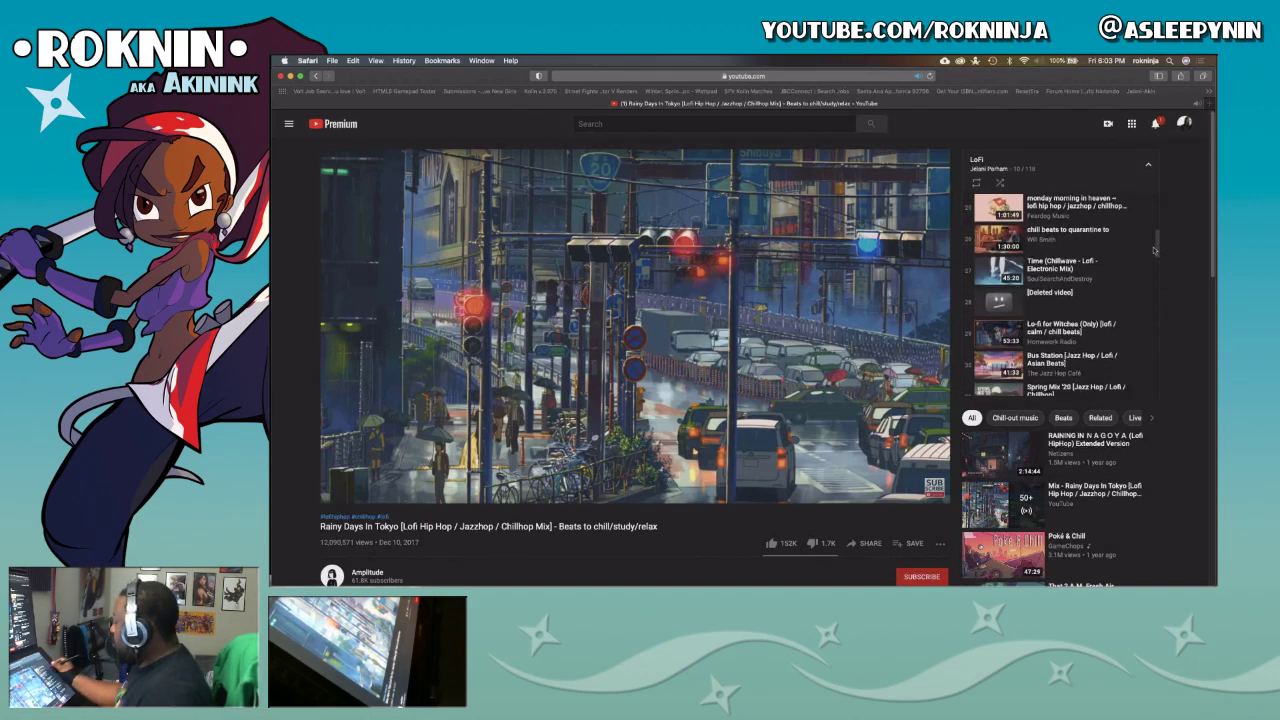
pyautogui.scroll(-1, 1154, 250)
pyautogui.scroll(10, 1154, 250)
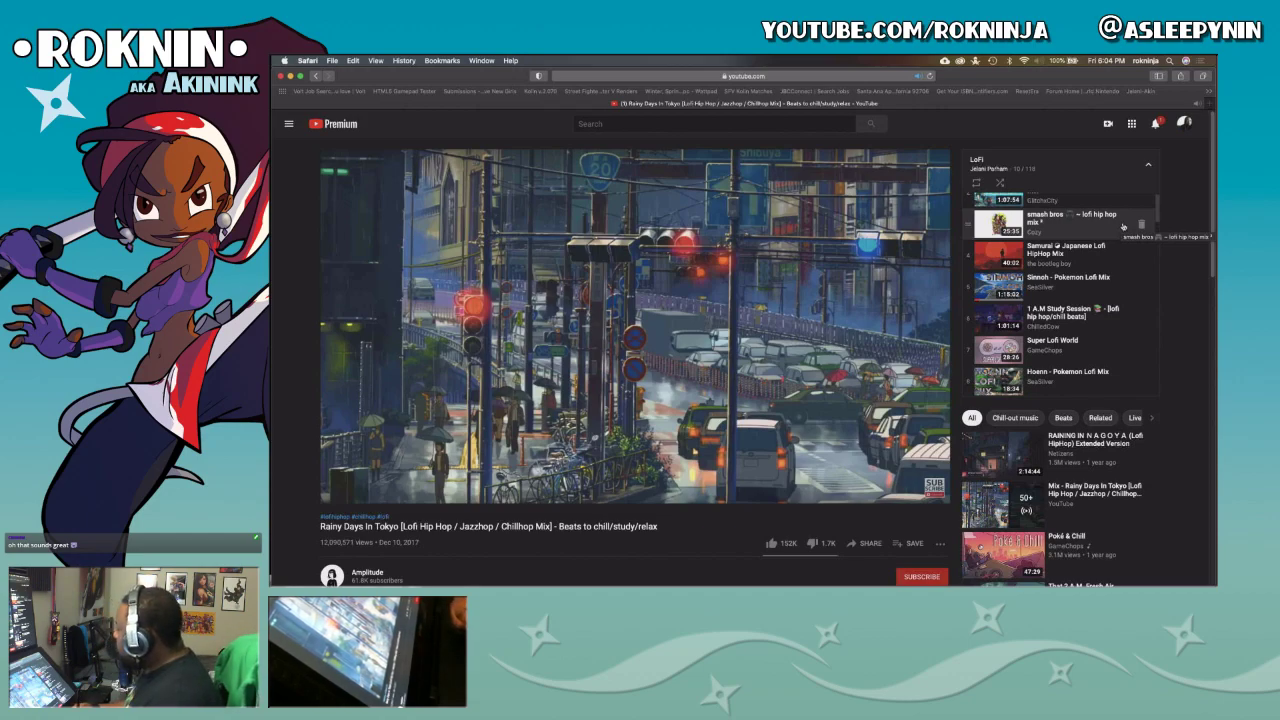
pyautogui.press('super+Tab')
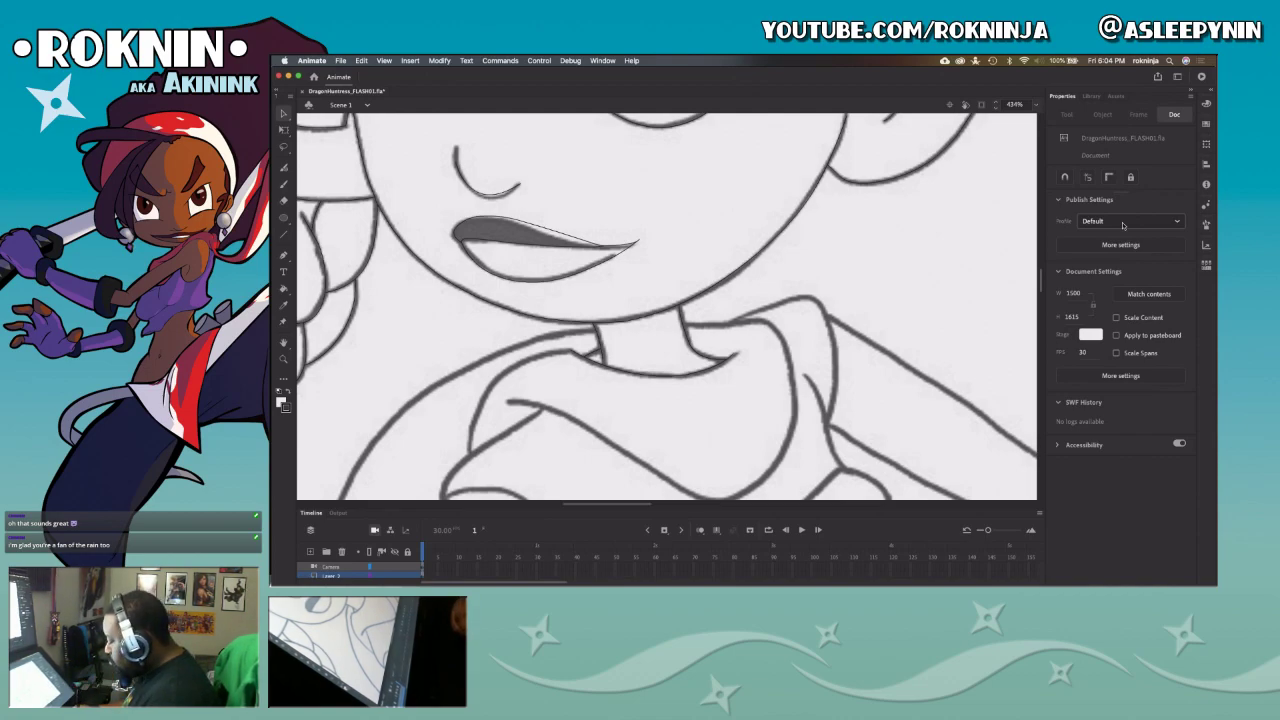
pyautogui.click(331, 567)
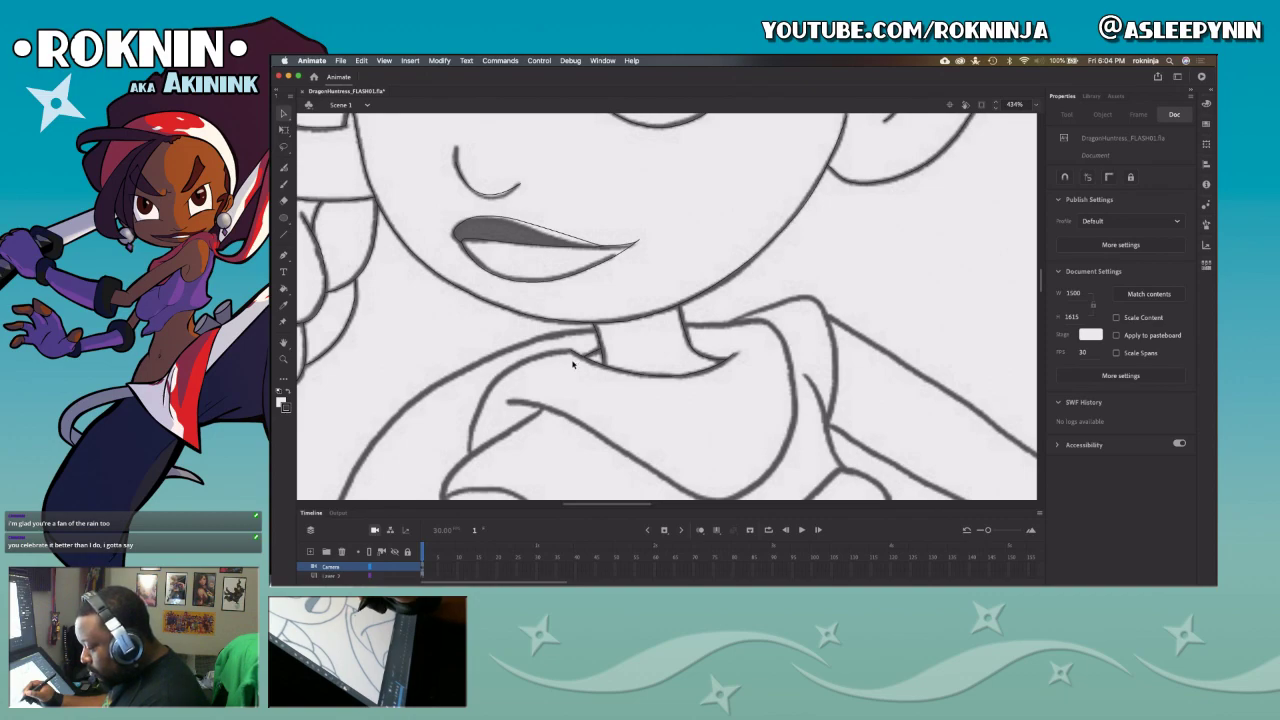
pyautogui.press('p')
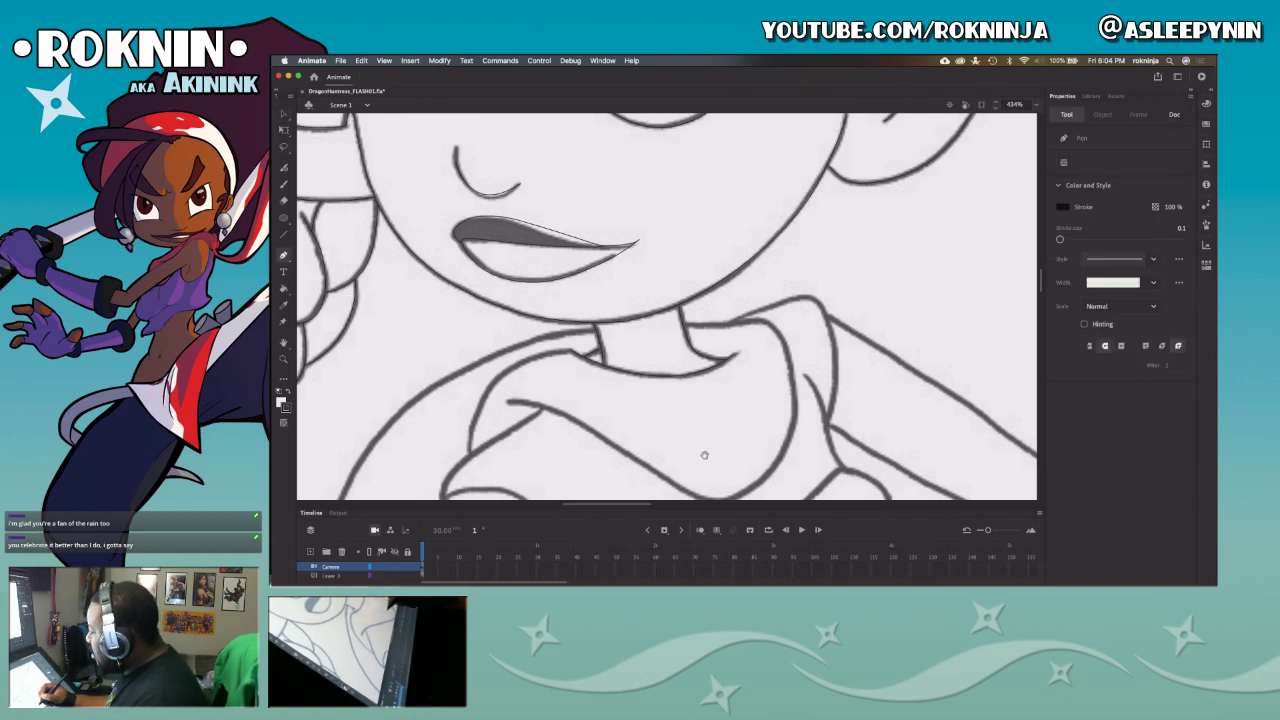
pyautogui.scroll(-5, 702, 453)
pyautogui.click(533, 308)
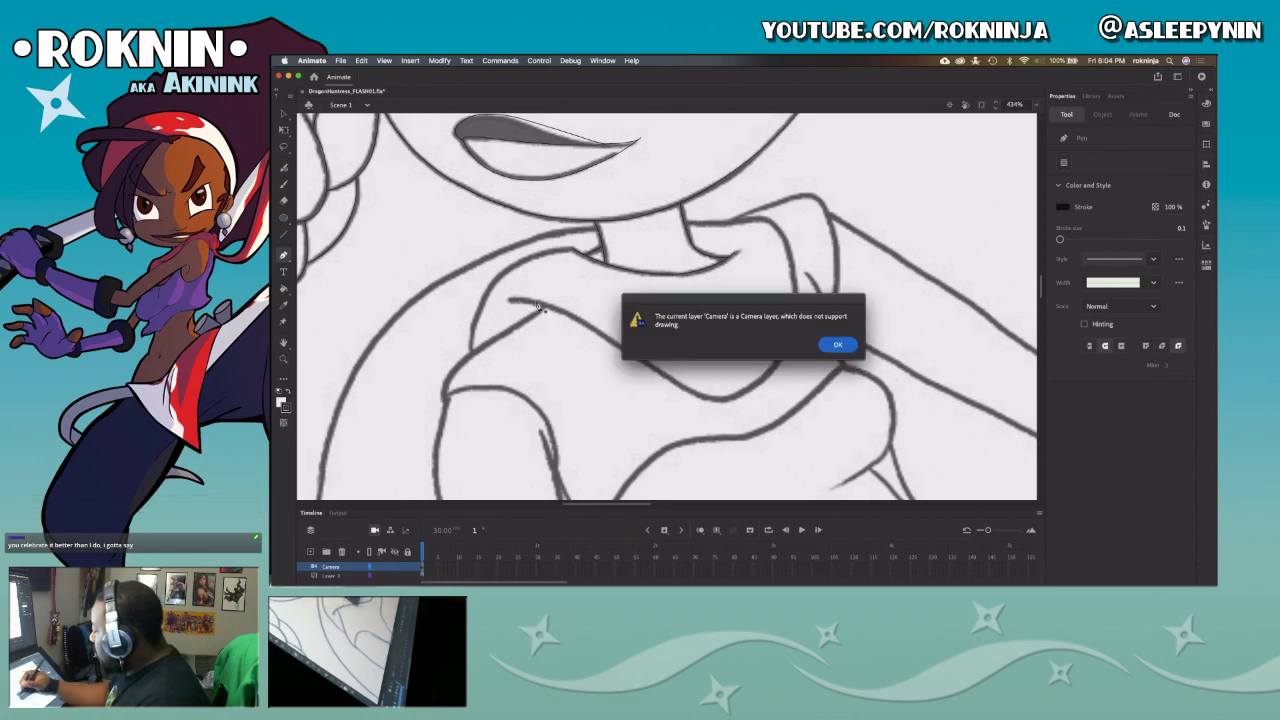
pyautogui.click(838, 344)
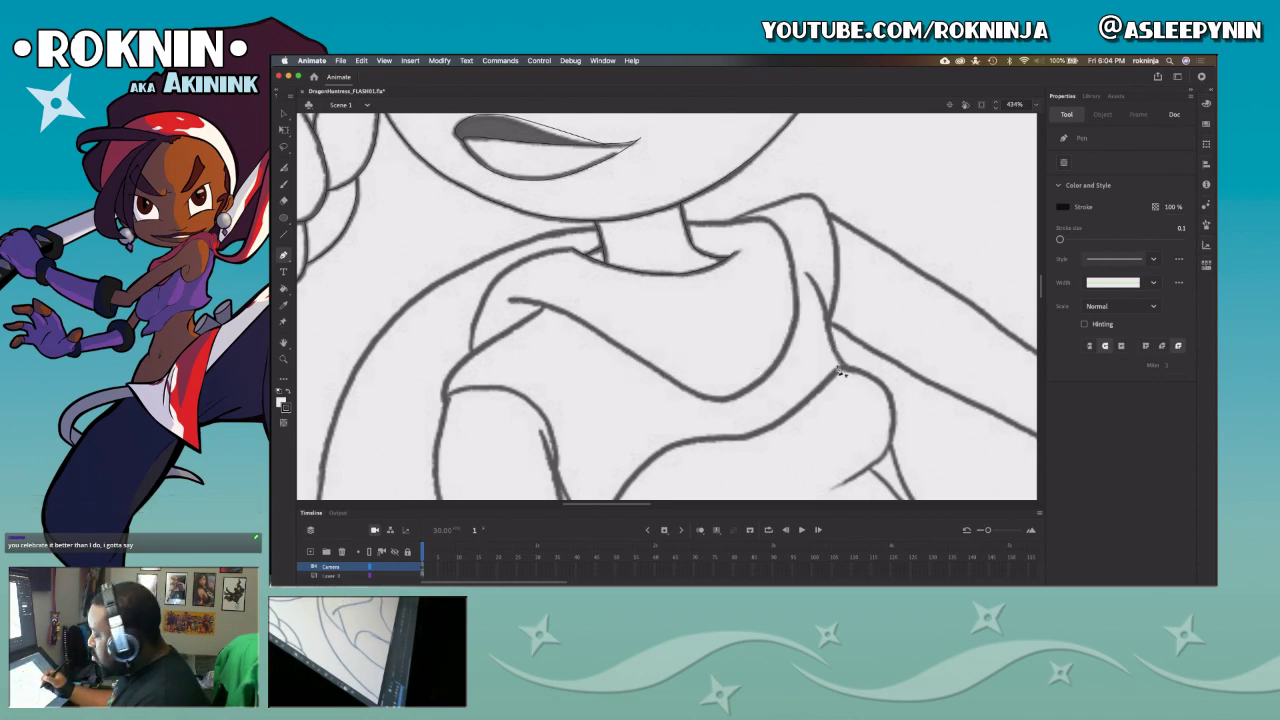
# Step: Make the drawing layer below Camera active and try to start the collar's lower edge with the Pen tool
pyautogui.click(387, 575)
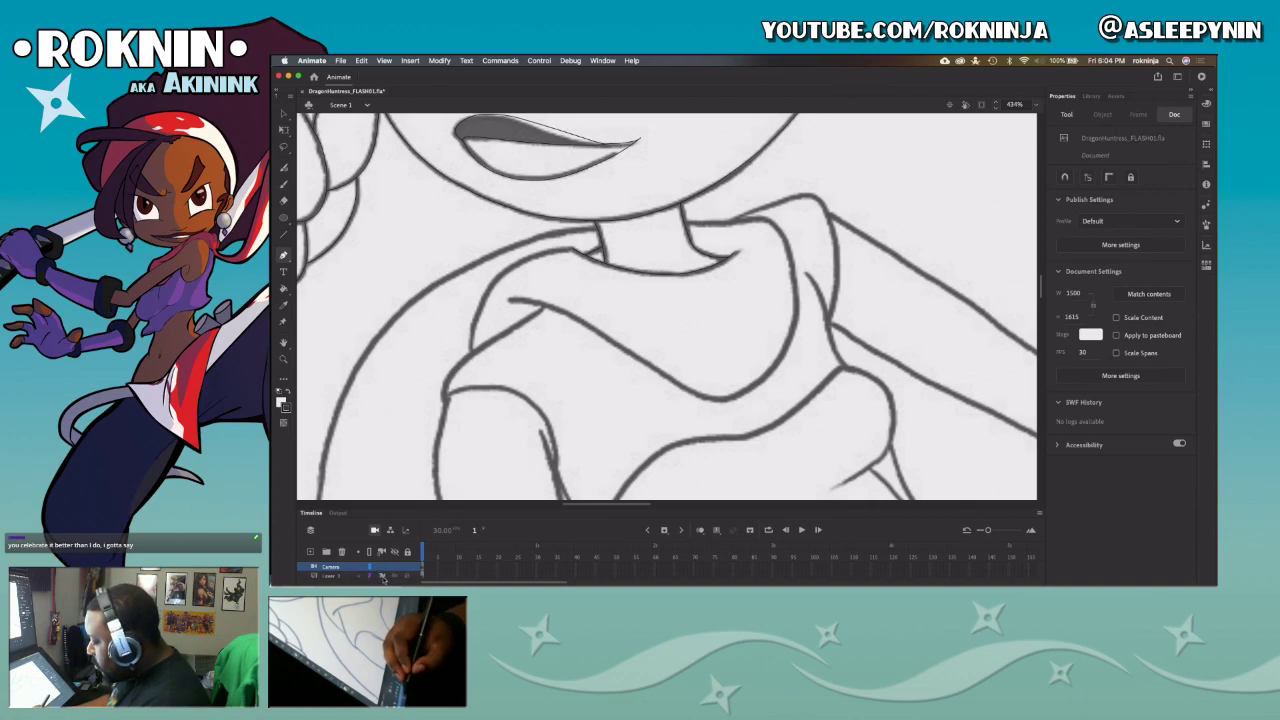
pyautogui.click(384, 575)
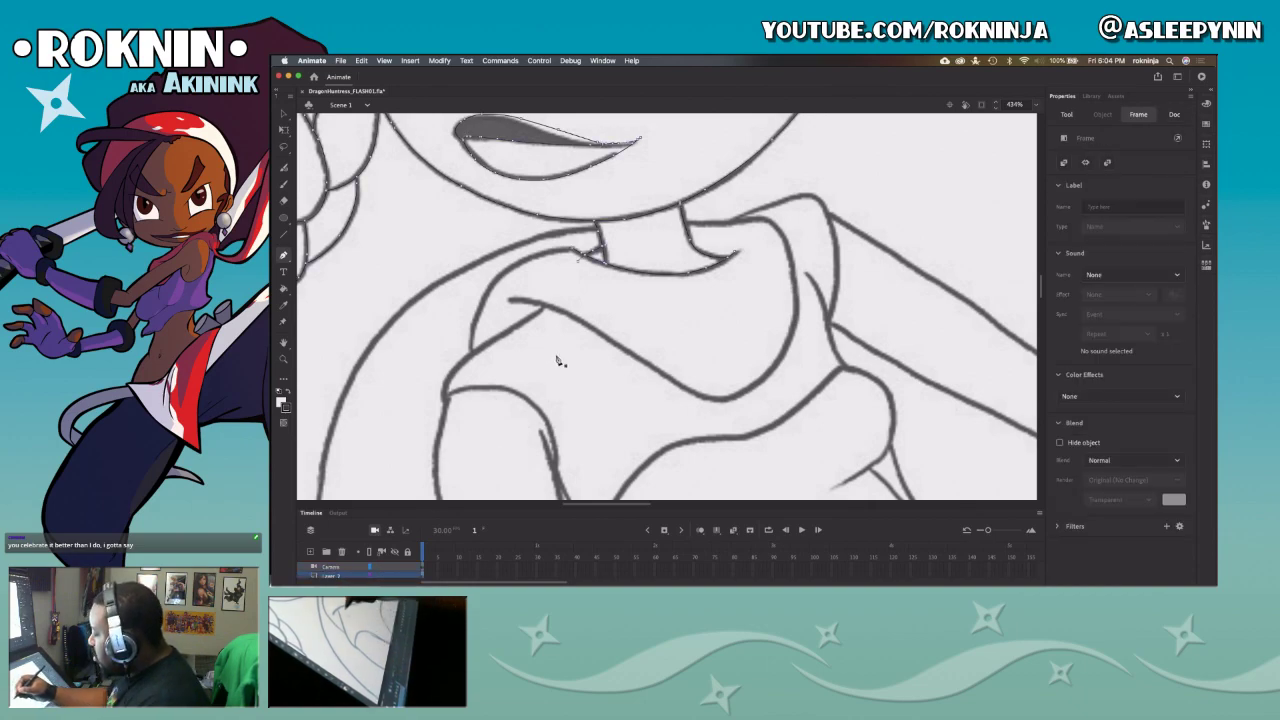
pyautogui.click(568, 298)
pyautogui.moveTo(838, 495); pyautogui.dragTo(838, 497)
pyautogui.press('super+z')
pyautogui.press('super+z')
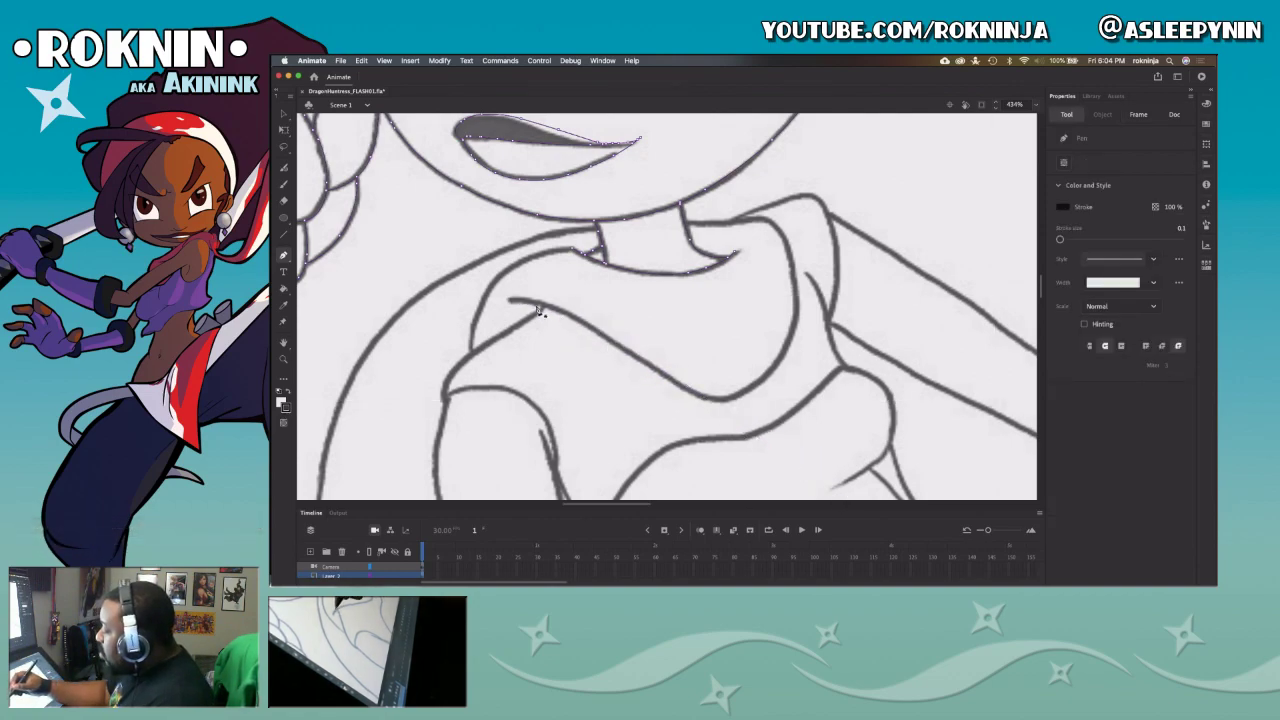
# Step: Trace the collar's lower edge from its left tip through the lowest point and up its right side with the Pen tool
pyautogui.click(511, 299)
pyautogui.moveTo(635, 336); pyautogui.dragTo(773, 454)
pyautogui.click(651, 369)
pyautogui.moveTo(724, 401)
pyautogui.mouseDown()
pyautogui.moveTo(748, 392)
pyautogui.moveTo(737, 393)
pyautogui.mouseUp()
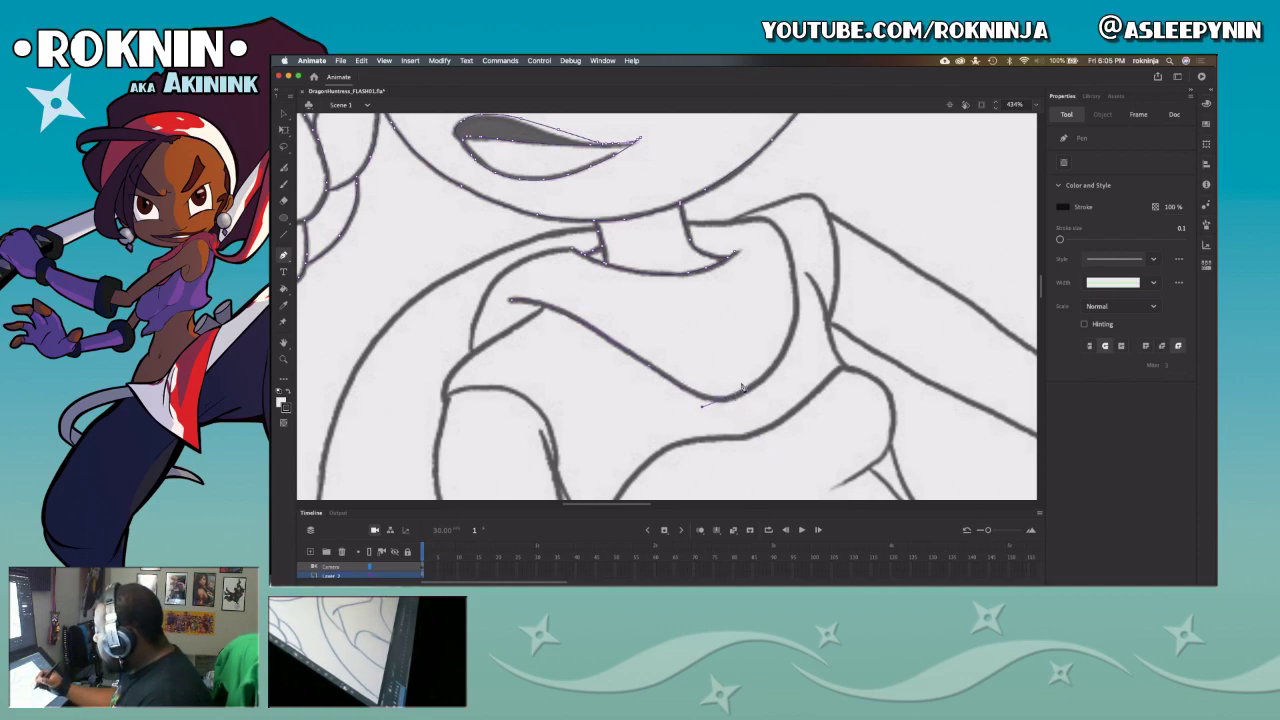
pyautogui.moveTo(789, 339); pyautogui.dragTo(797, 294)
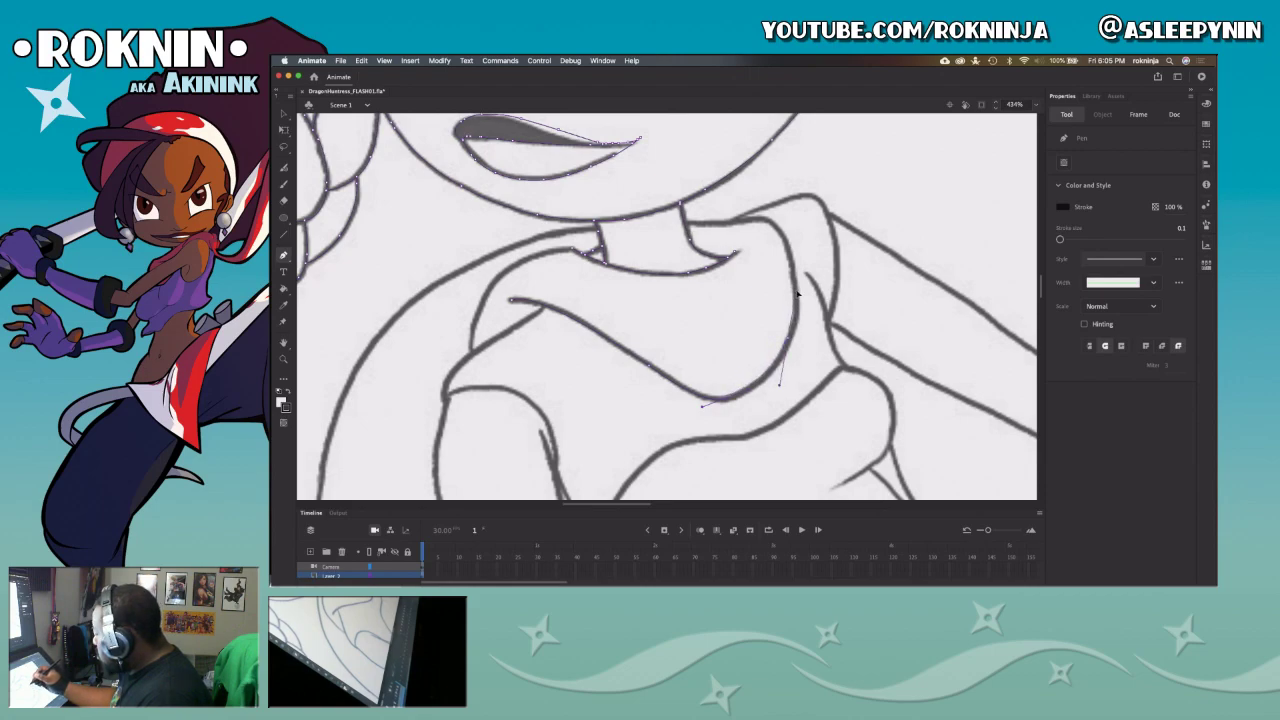
pyautogui.press('super+z')
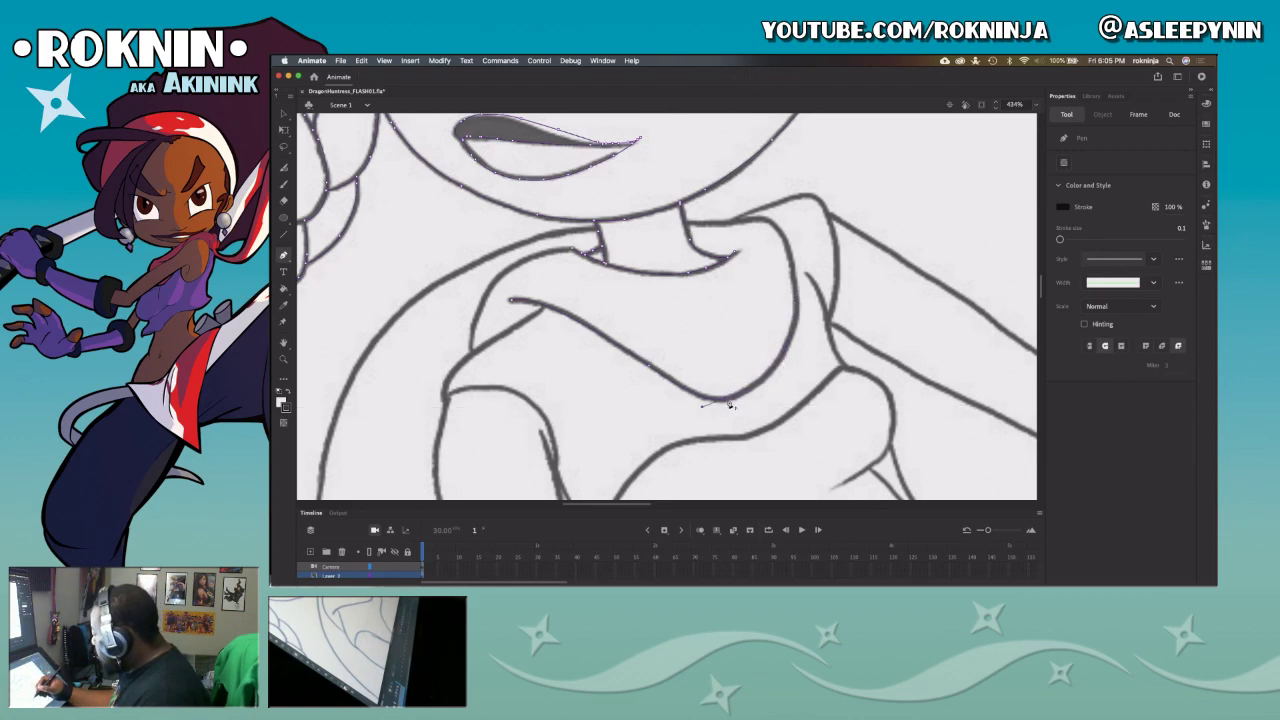
pyautogui.moveTo(790, 334); pyautogui.dragTo(807, 277)
pyautogui.click(807, 281)
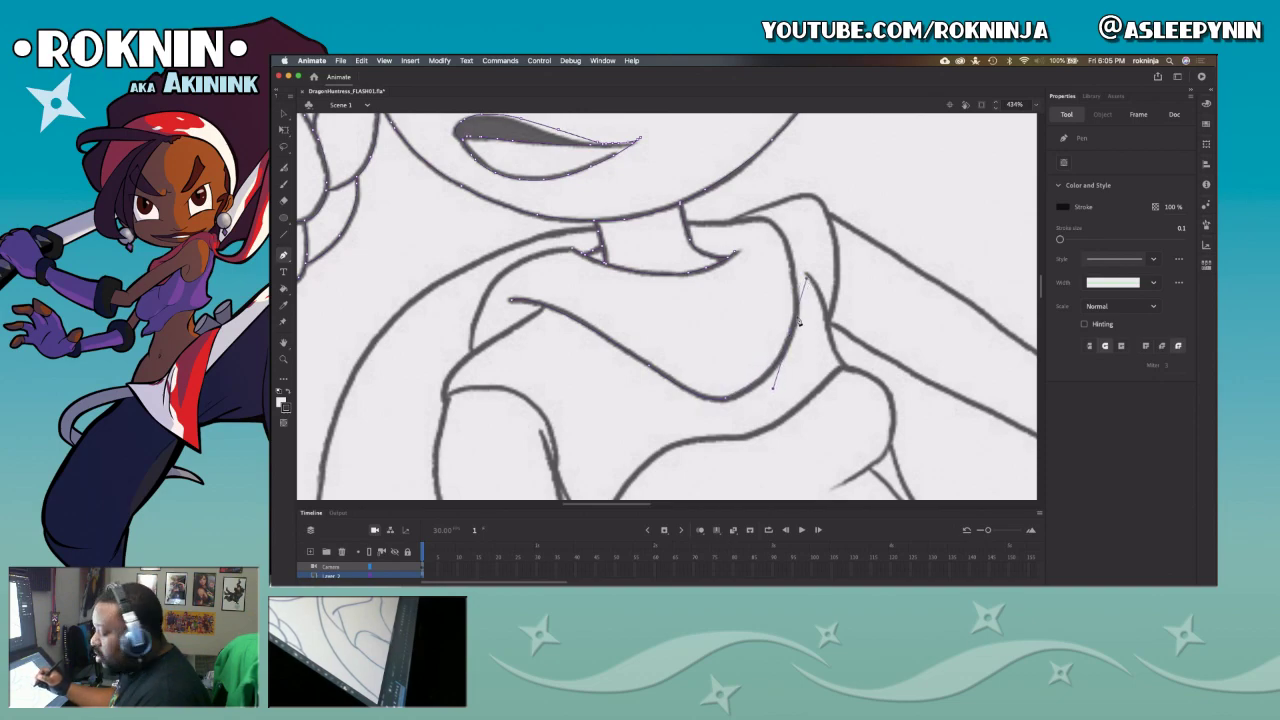
pyautogui.press('v')
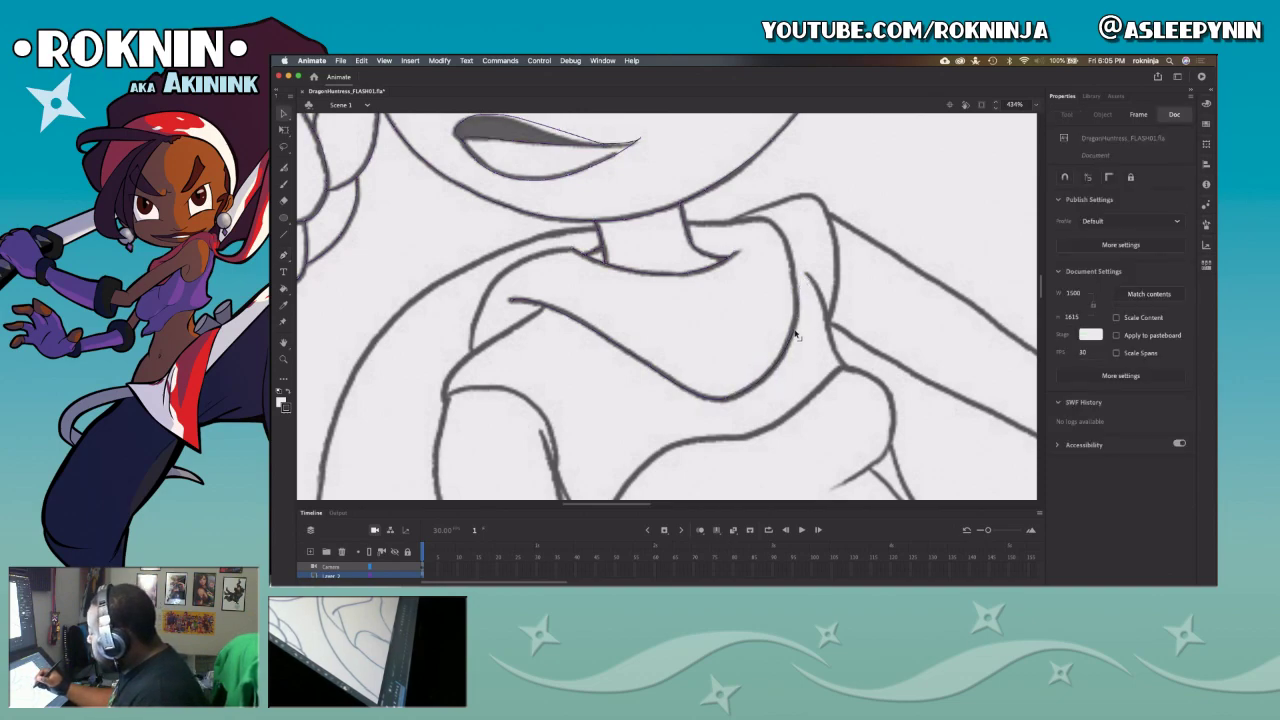
# Step: Continue the collar outline up its right side, around the top bend and back to the neck with the Pen tool
pyautogui.press('p')
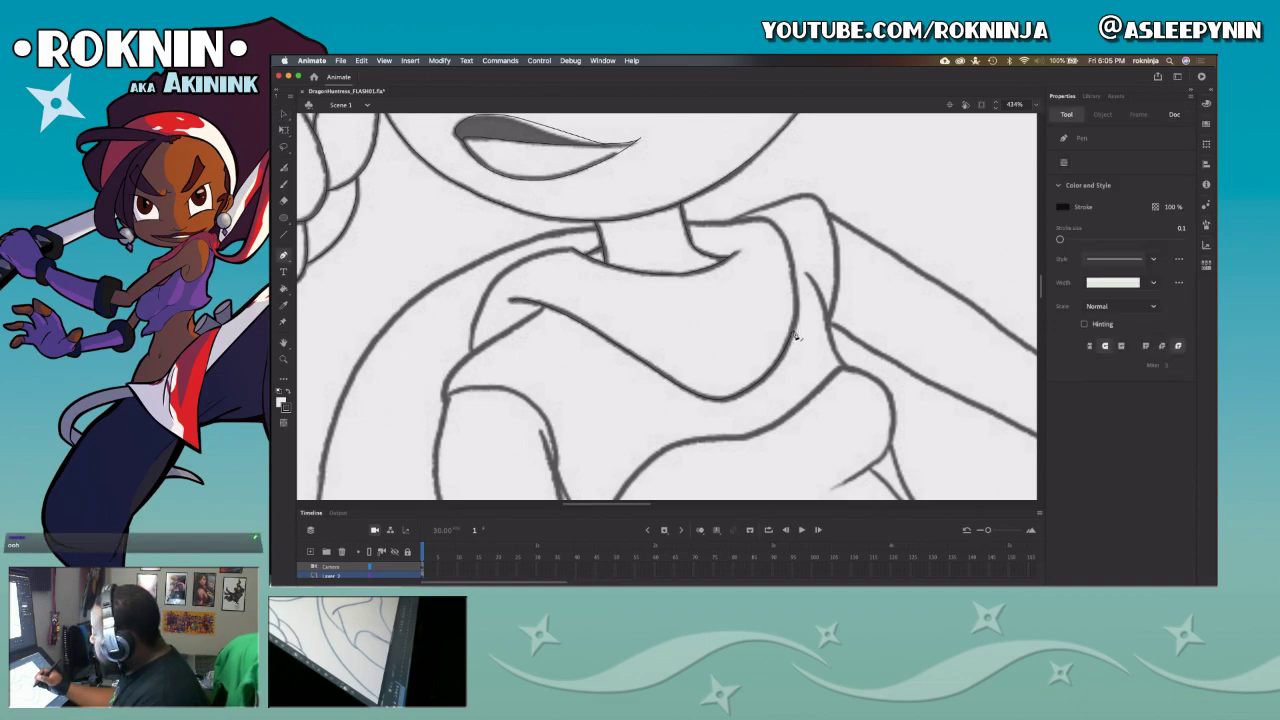
pyautogui.moveTo(769, 220); pyautogui.dragTo(731, 172)
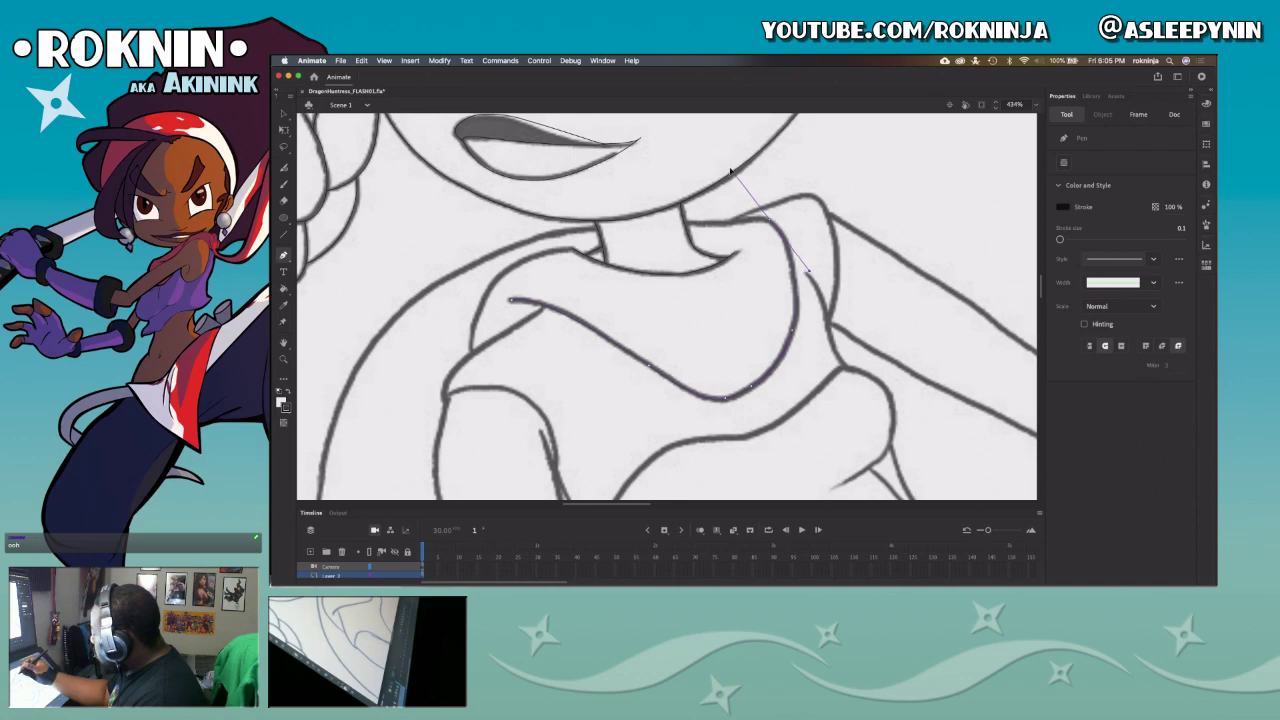
pyautogui.click(770, 221)
pyautogui.moveTo(681, 222); pyautogui.dragTo(643, 217)
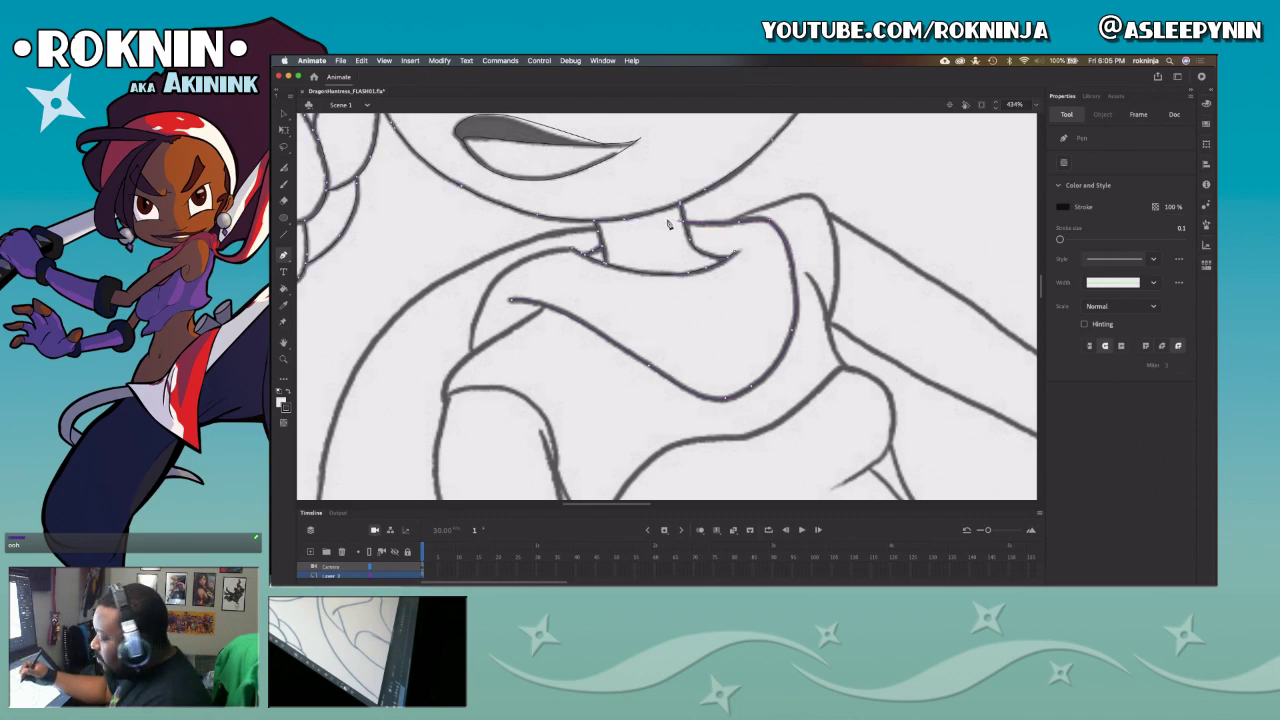
pyautogui.press('v')
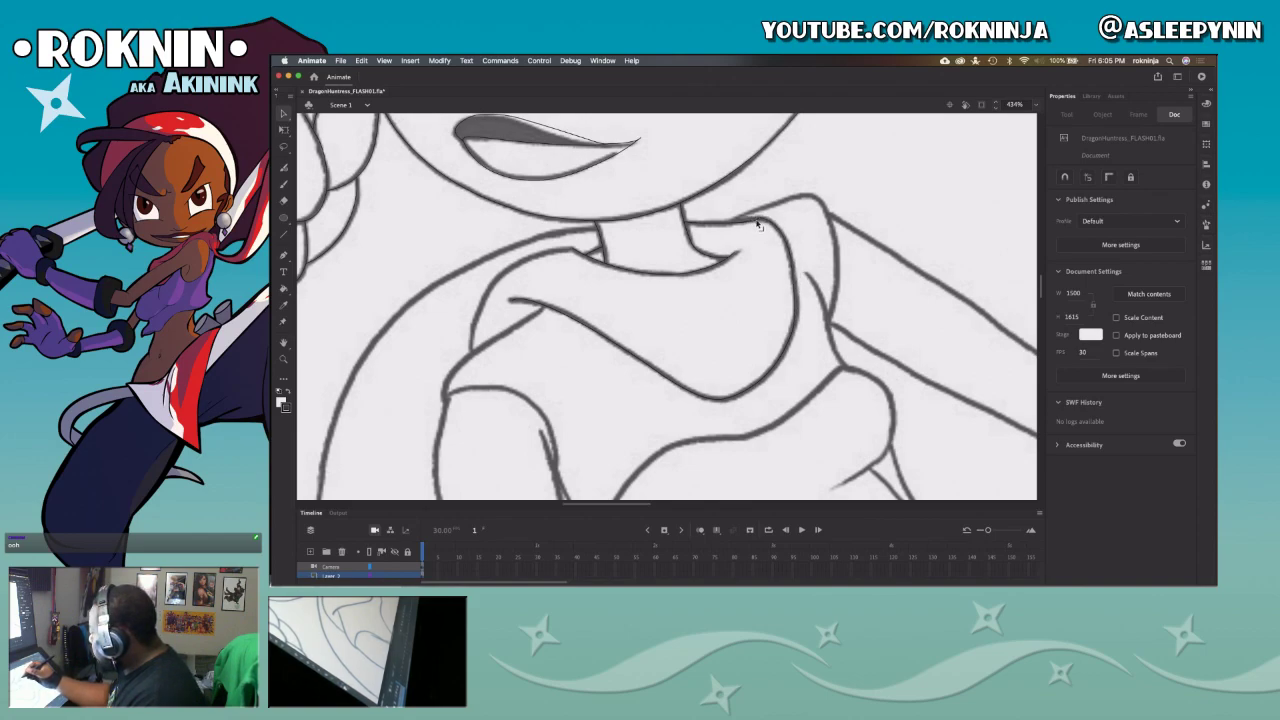
# Step: Clean up the short stroke segment where the collar's upper bend meets the far shoulder line, and smooth it
pyautogui.click(766, 221)
pyautogui.press('Delete')
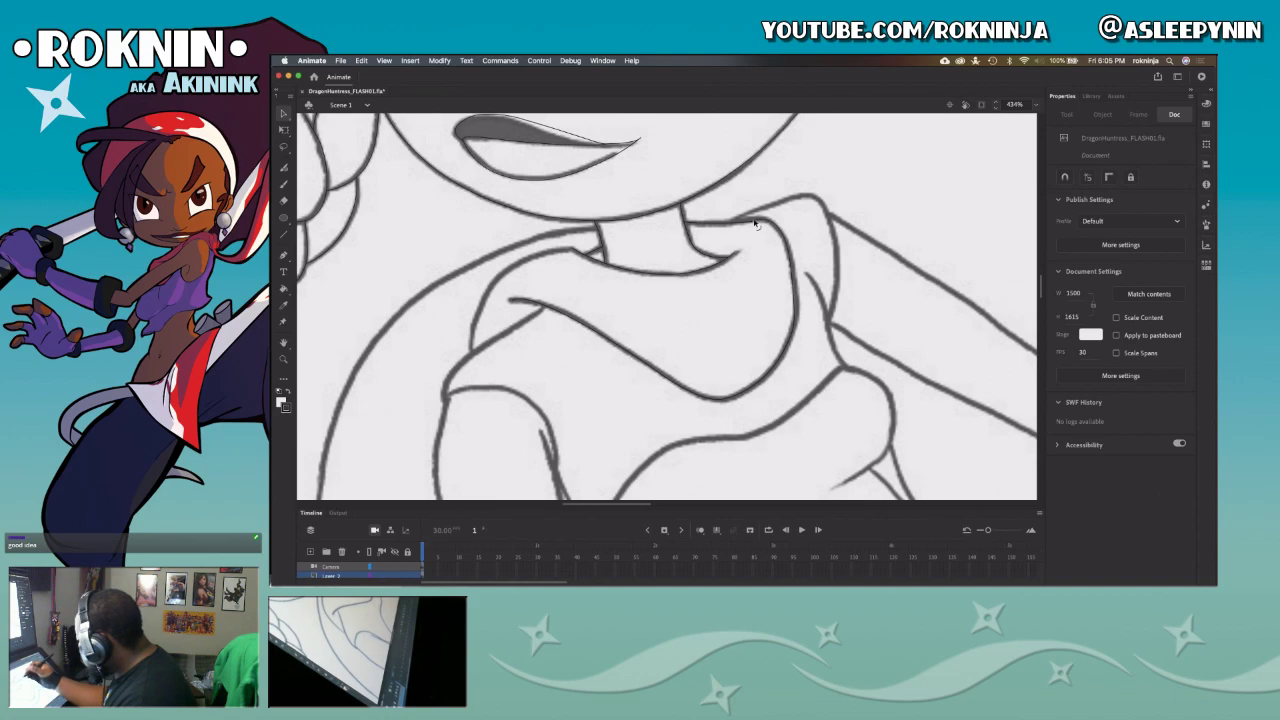
pyautogui.moveTo(738, 216); pyautogui.dragTo(767, 239)
pyautogui.press('Delete')
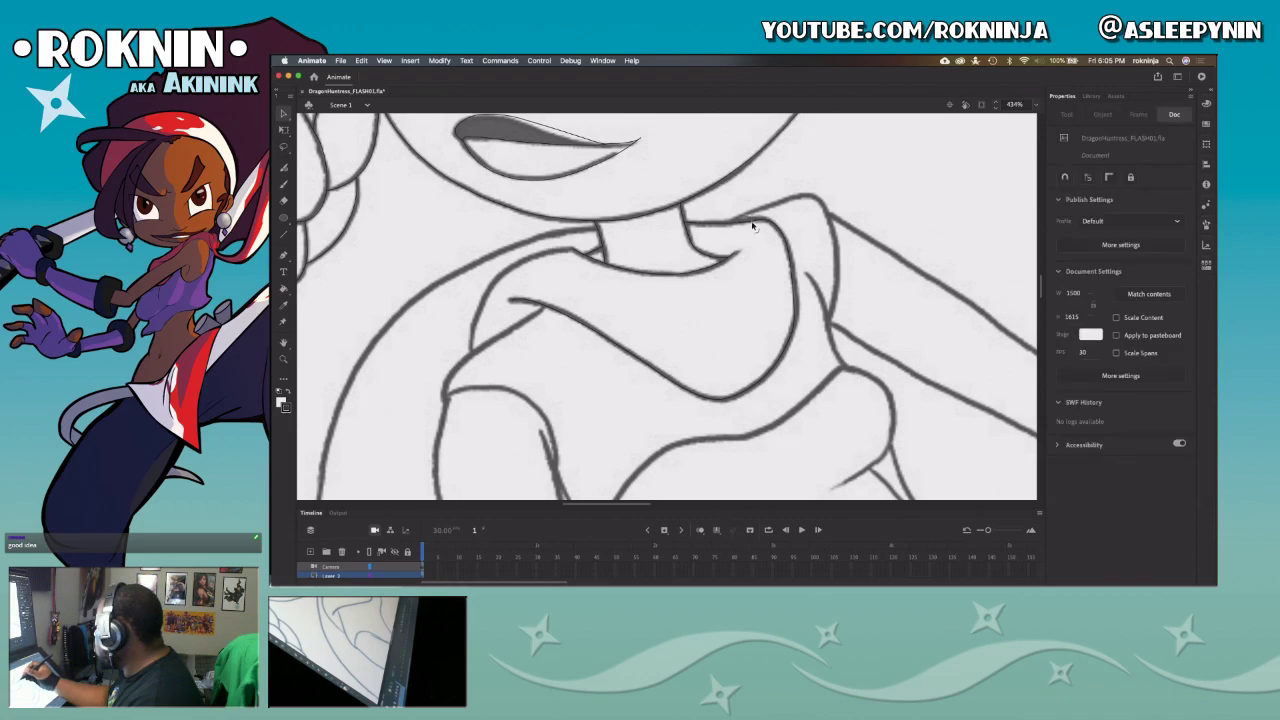
pyautogui.press('super+z')
pyautogui.moveTo(731, 207); pyautogui.dragTo(765, 237)
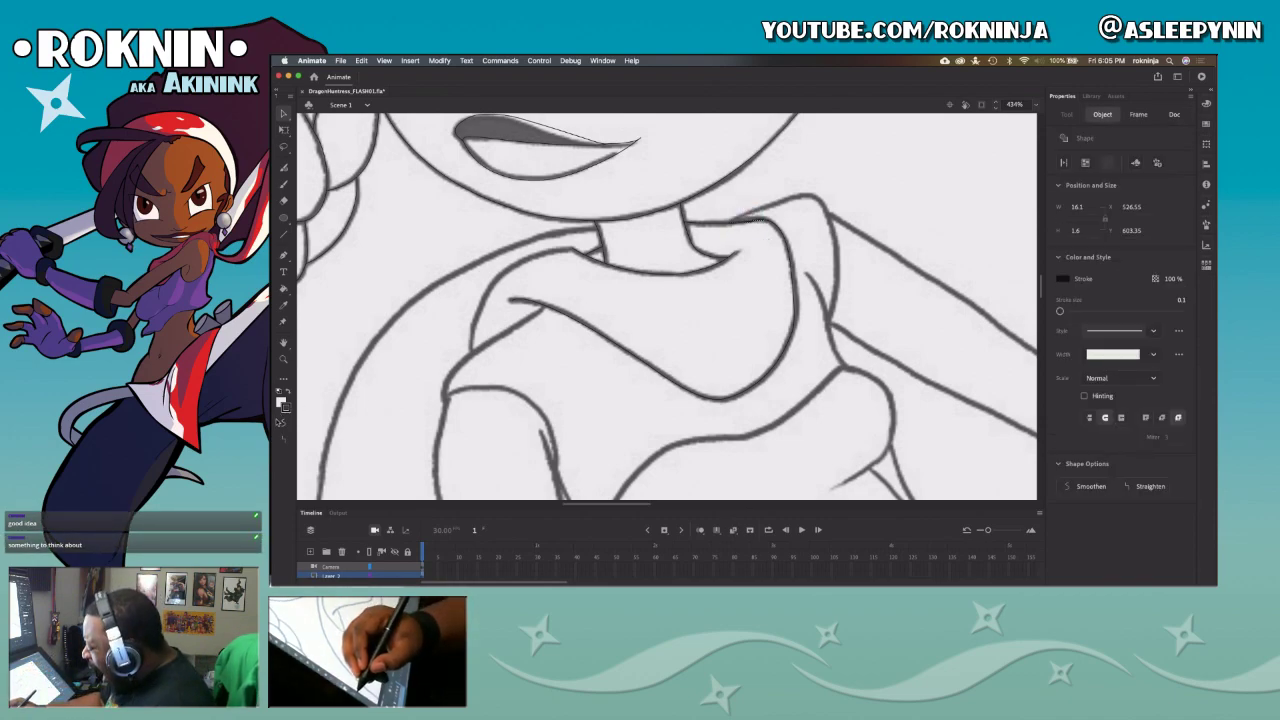
pyautogui.click(280, 421)
pyautogui.click(762, 221)
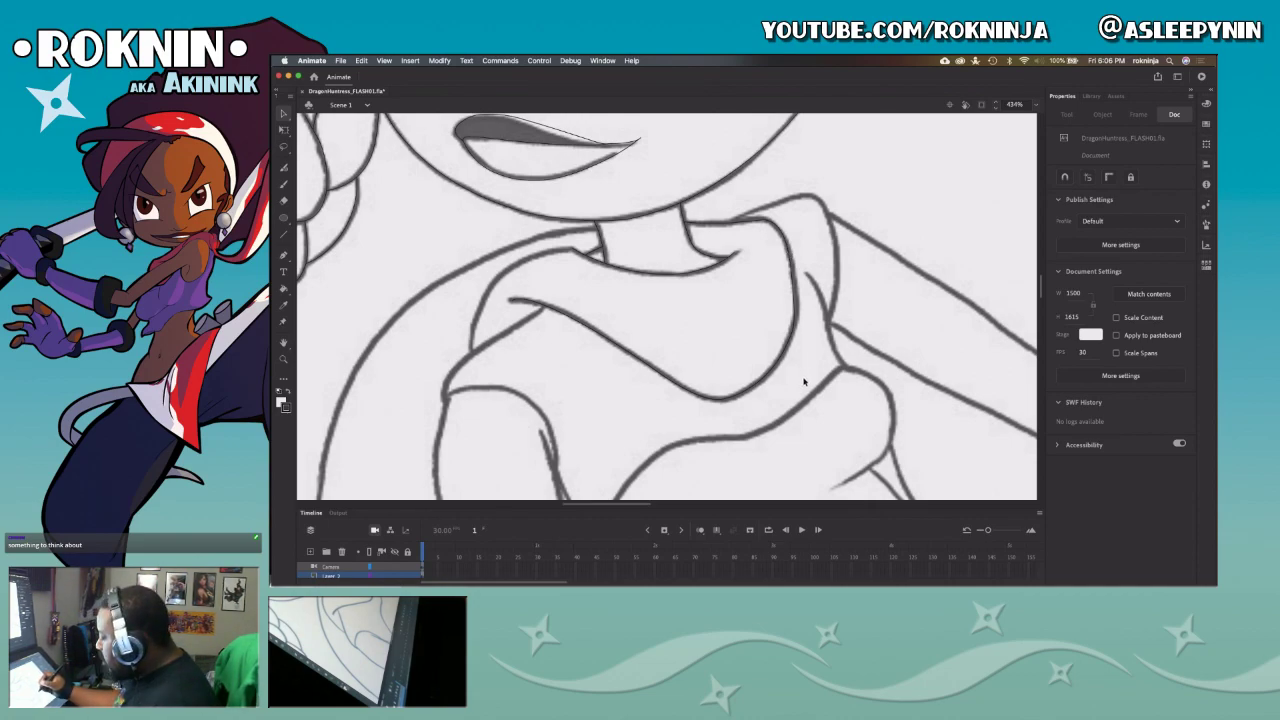
# Step: Trace the far shoulder edge from the collar over its peak down to the armpit, plus the armpit fold, with the Pen tool
pyautogui.press('p')
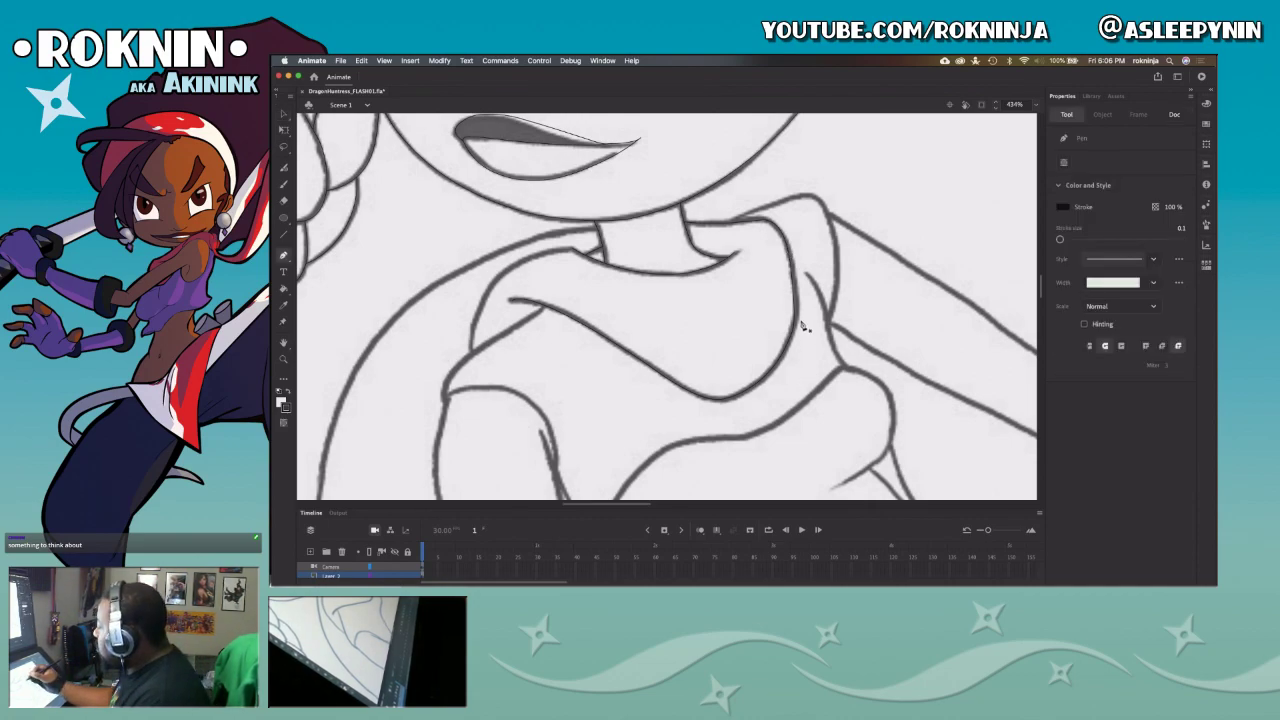
pyautogui.click(716, 230)
pyautogui.moveTo(814, 196); pyautogui.dragTo(840, 202)
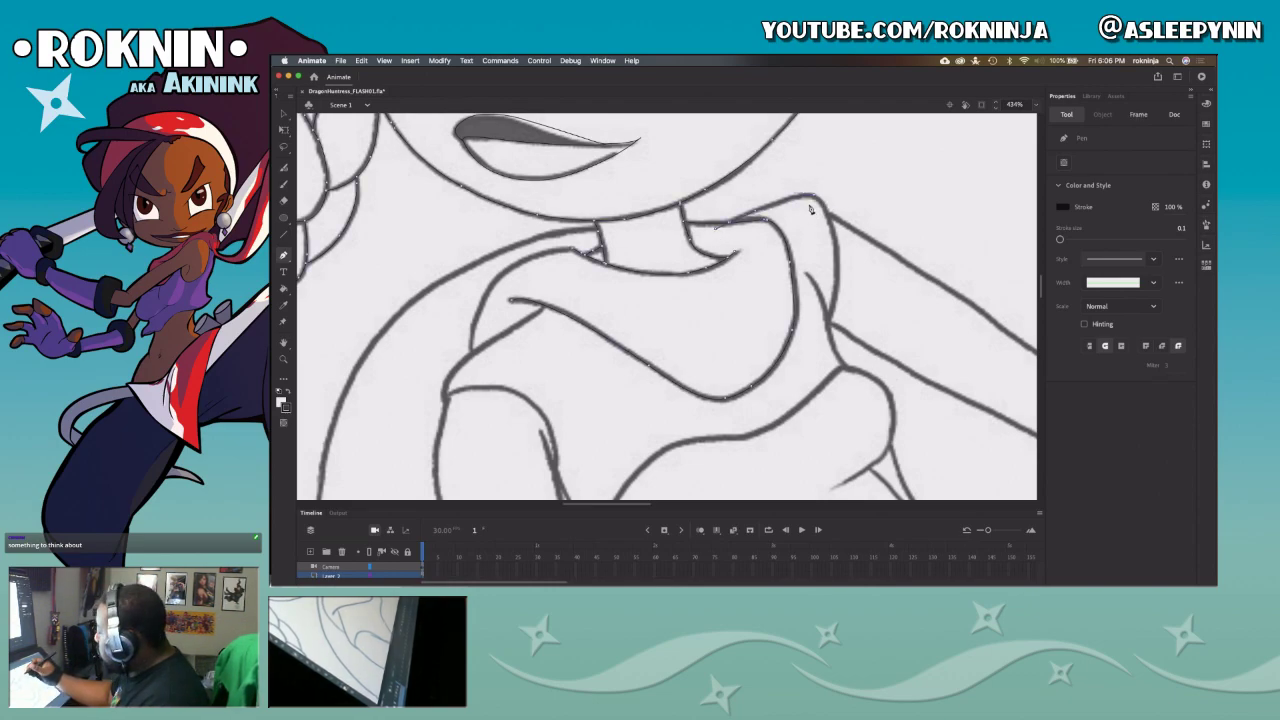
pyautogui.moveTo(830, 321); pyautogui.dragTo(803, 425)
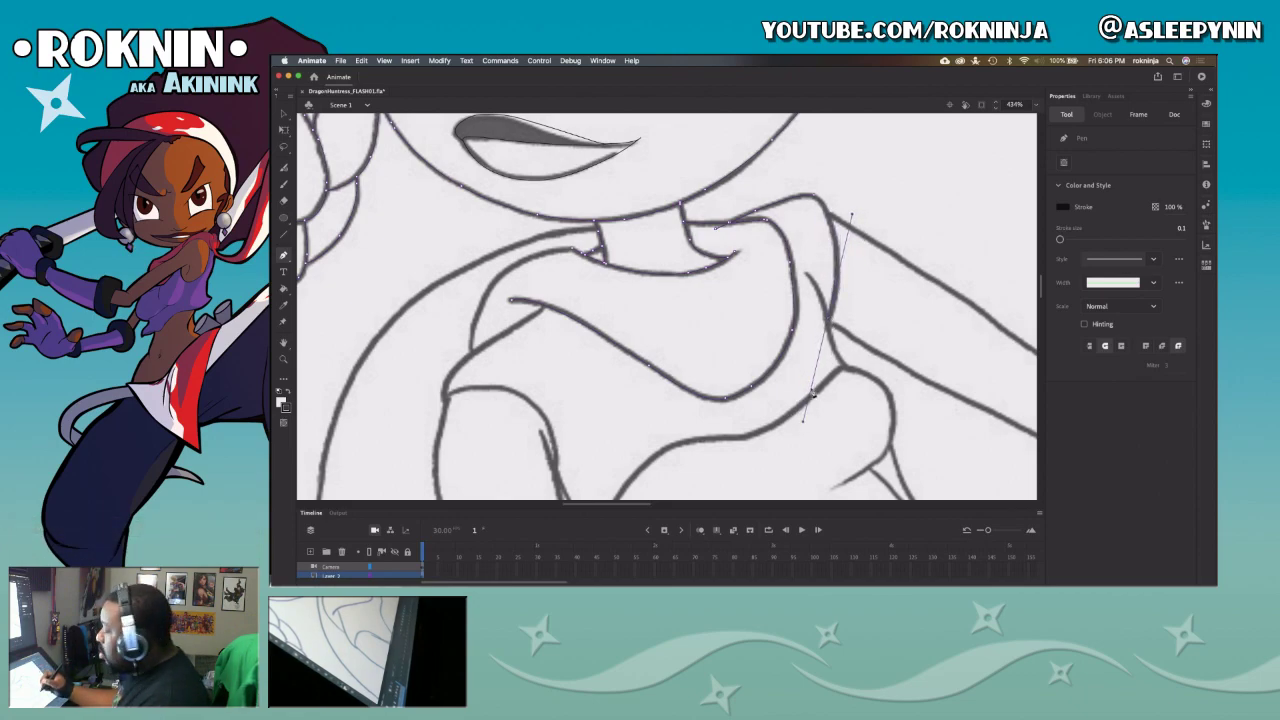
pyautogui.press('Escape')
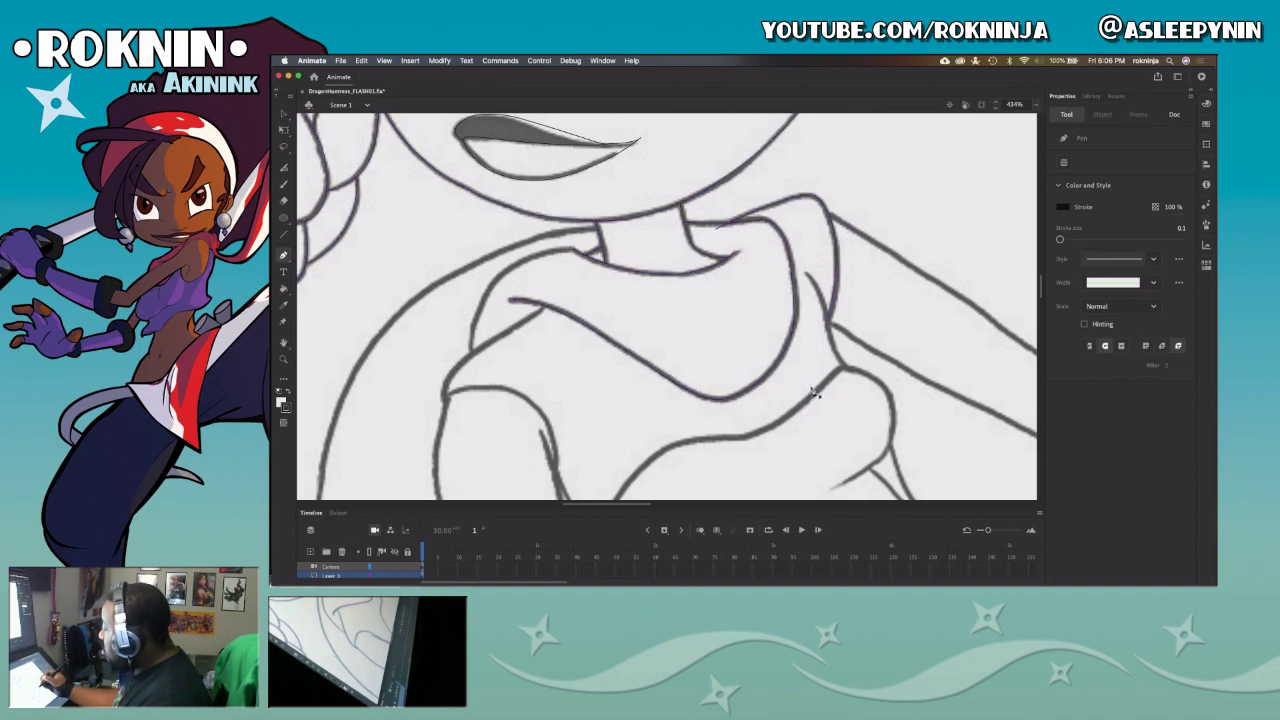
pyautogui.click(831, 341)
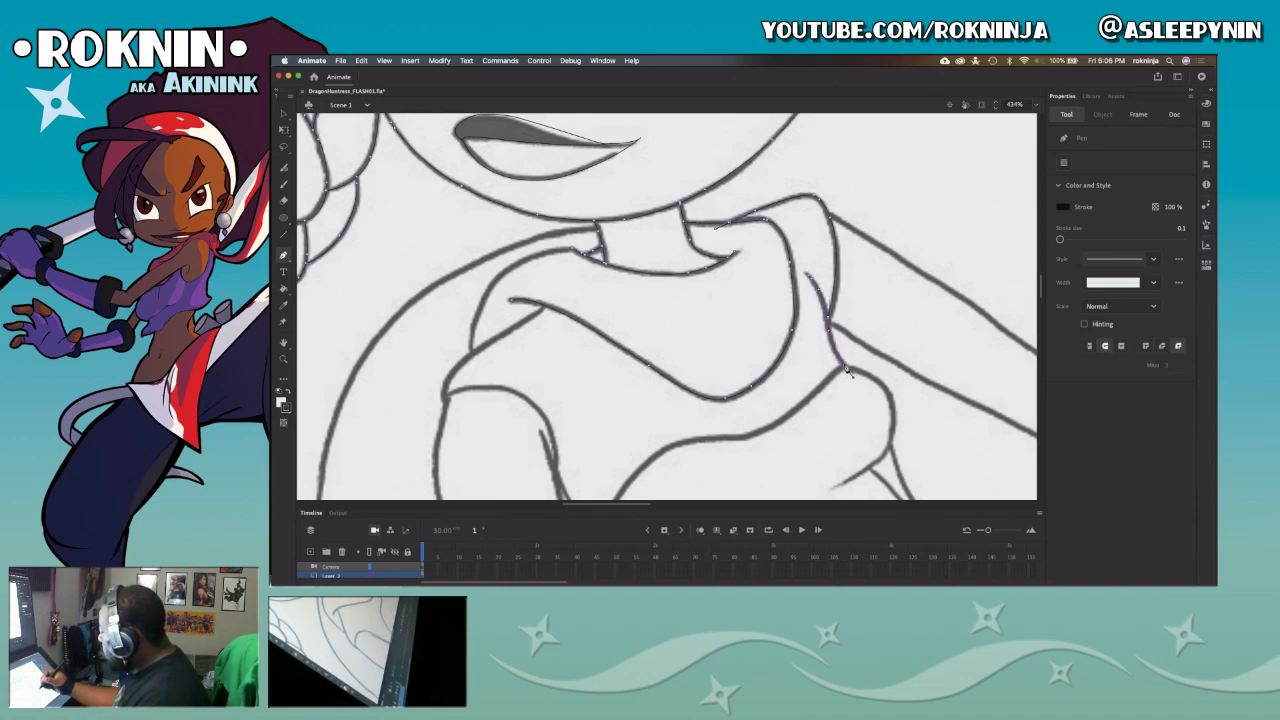
# Step: Trace the right part of the chest's upper contour to the armpit corner and around the chest's outer curve with the Pen tool
pyautogui.scroll(-5, 846, 372)
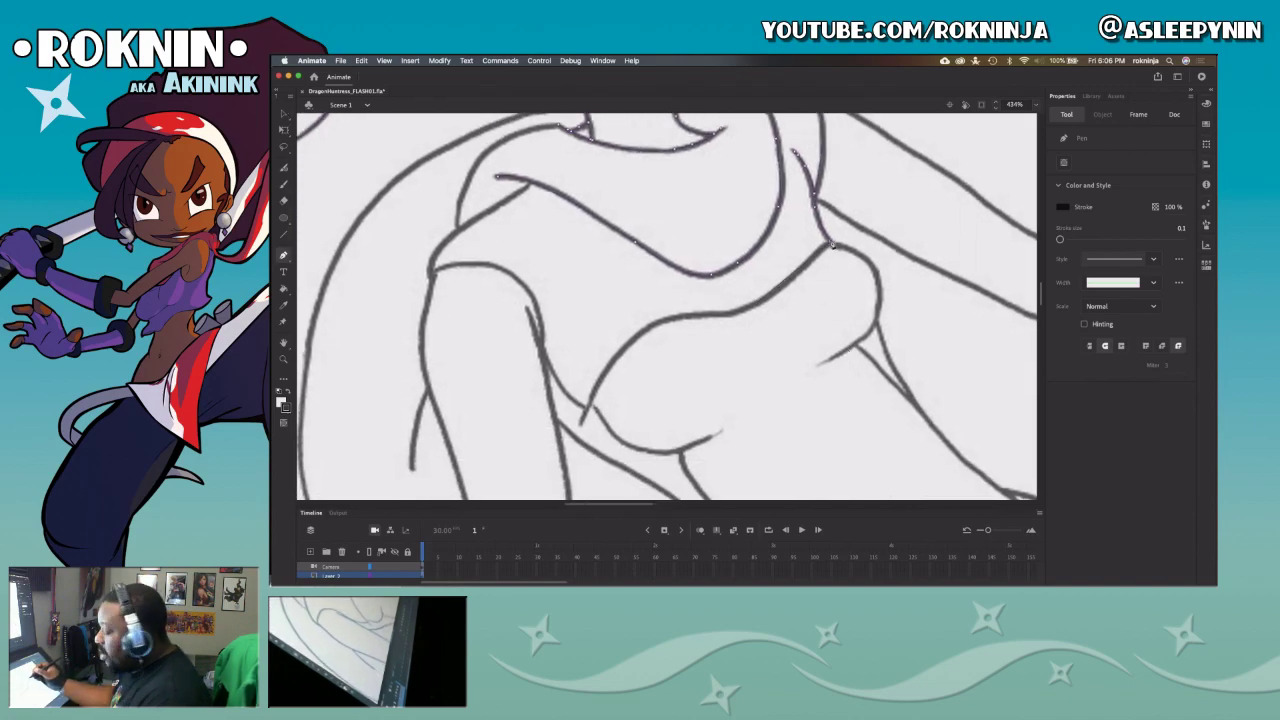
pyautogui.click(757, 306)
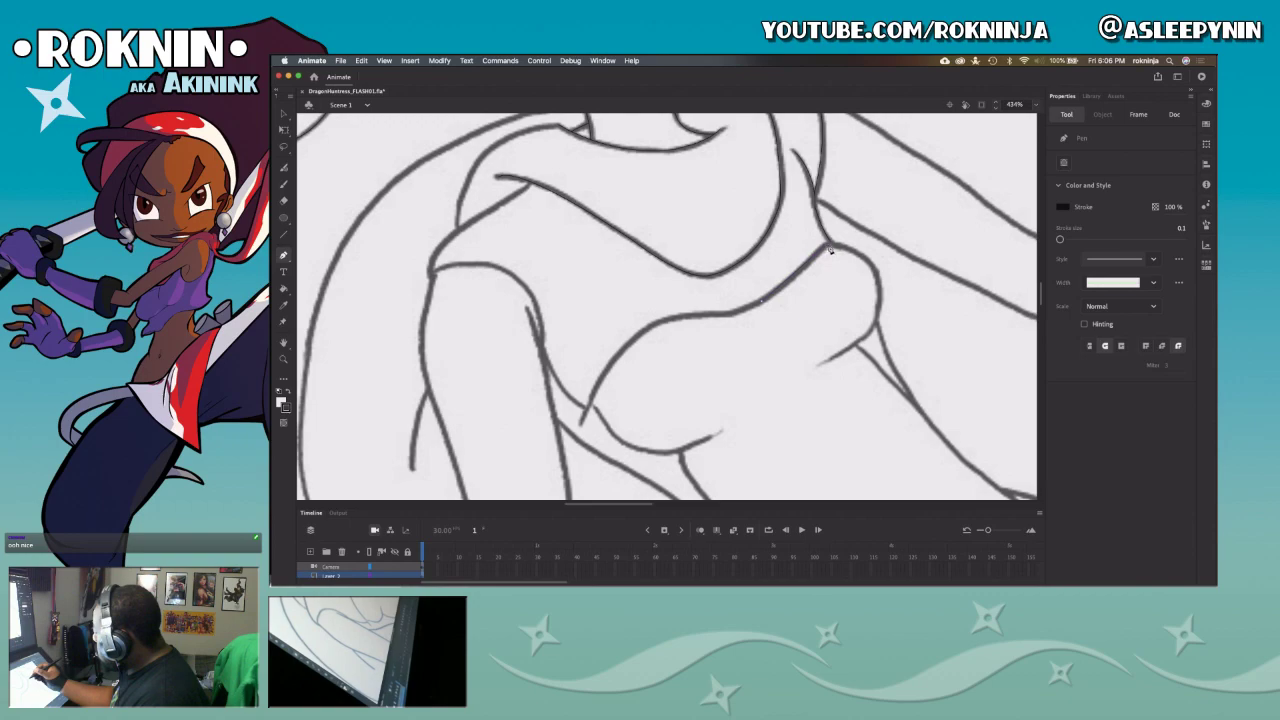
pyautogui.press('super+z')
pyautogui.click(763, 301)
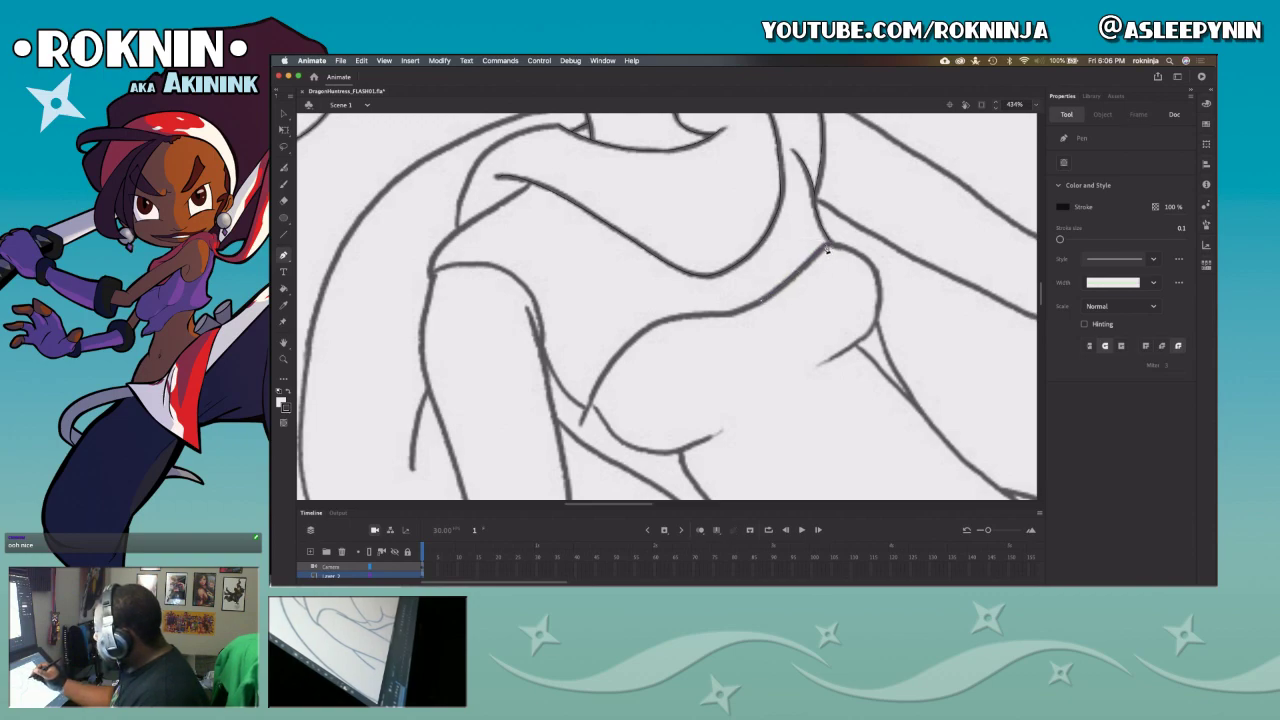
pyautogui.moveTo(836, 229); pyautogui.dragTo(840, 226)
pyautogui.click(828, 245)
pyautogui.moveTo(878, 320); pyautogui.dragTo(858, 390)
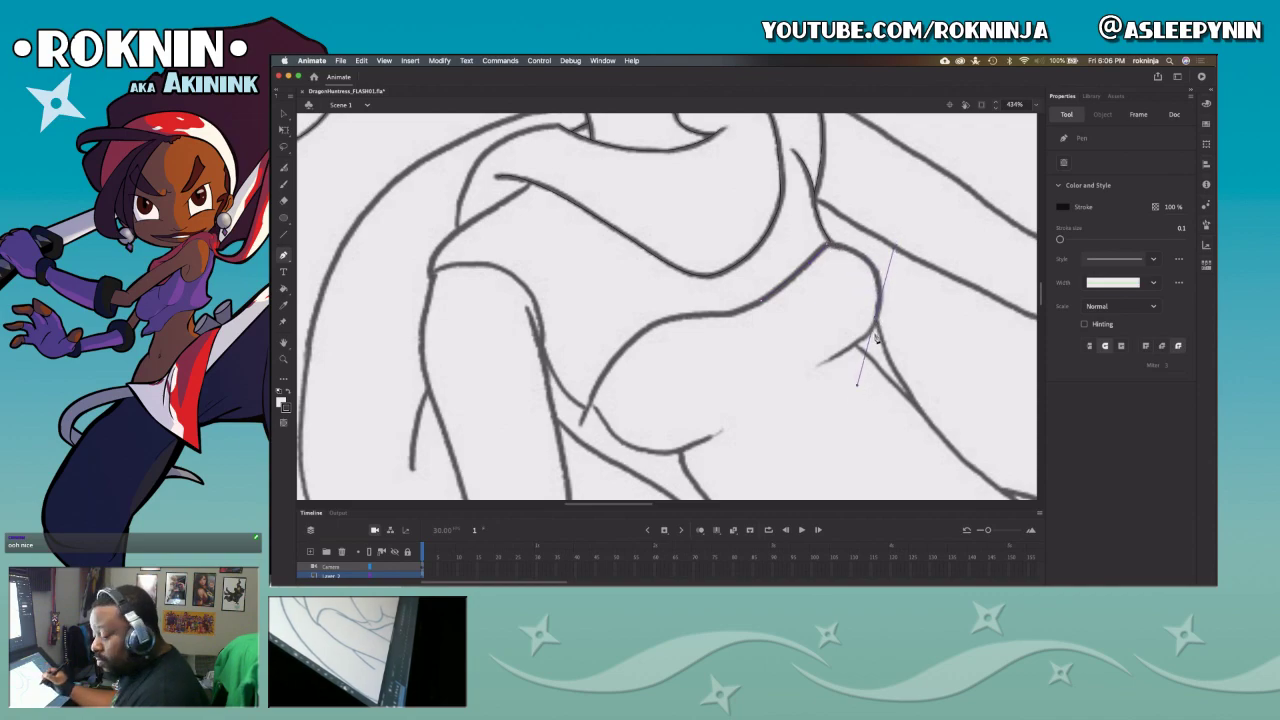
# Step: Refine the short stroke segments meeting at the armpit corner with the Selection tool so they follow the sketch
pyautogui.press('v')
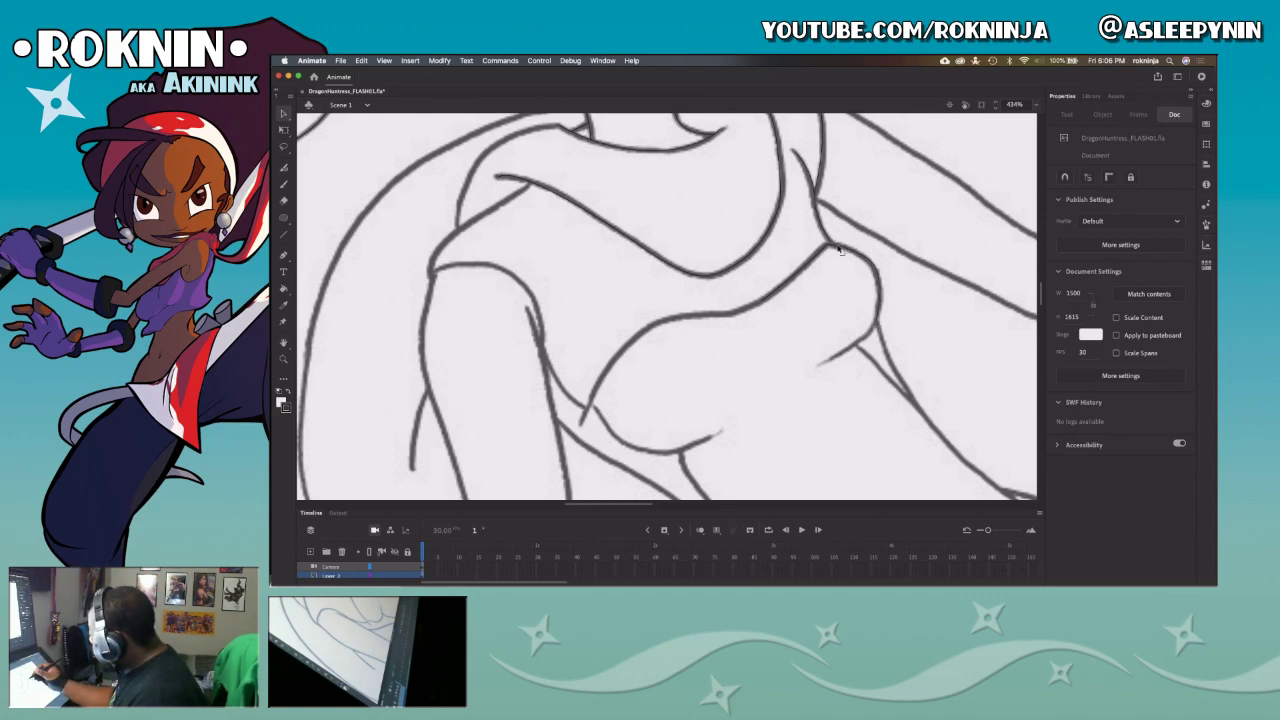
pyautogui.moveTo(832, 248)
pyautogui.mouseDown()
pyautogui.moveTo(844, 258)
pyautogui.moveTo(826, 248)
pyautogui.mouseUp()
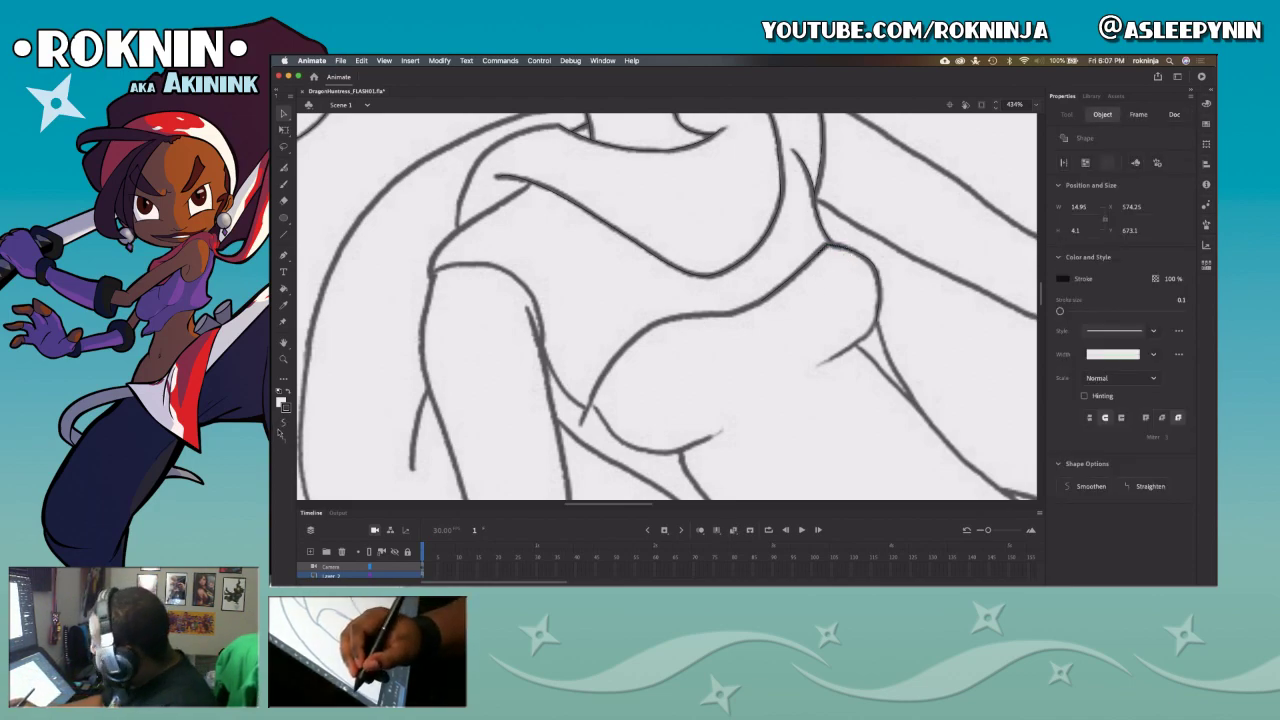
pyautogui.click(845, 252)
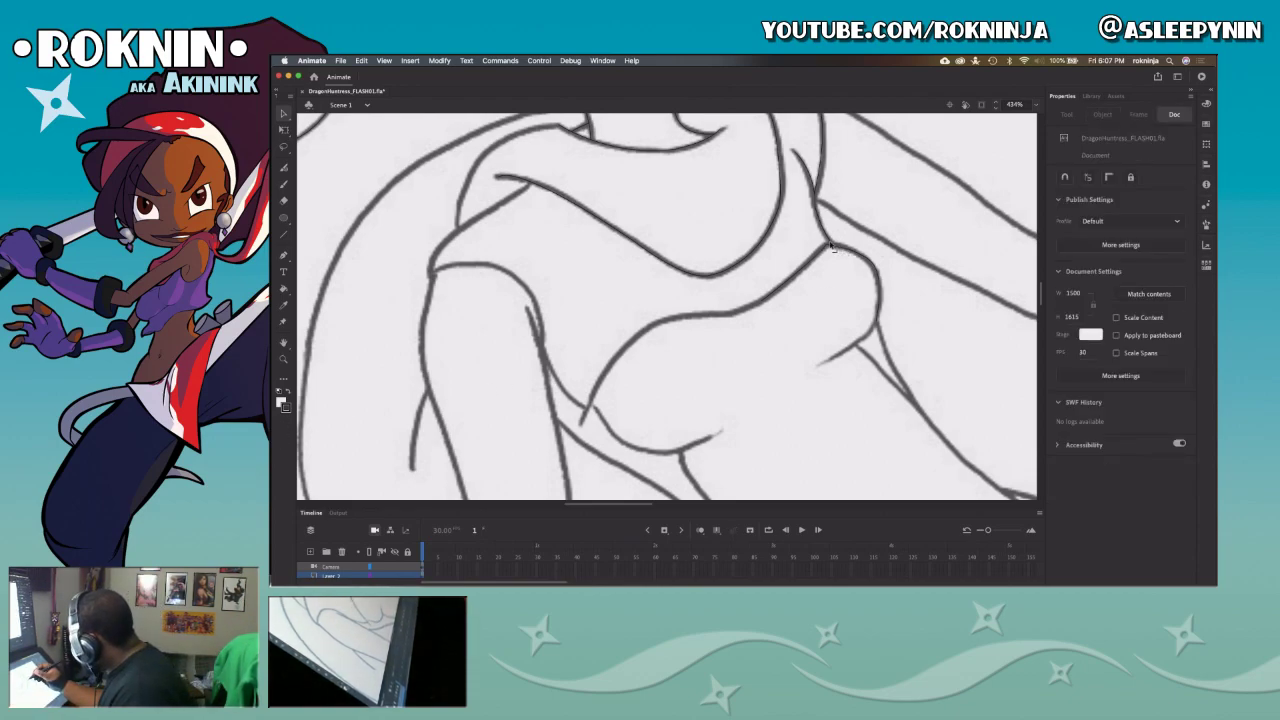
pyautogui.click(837, 253)
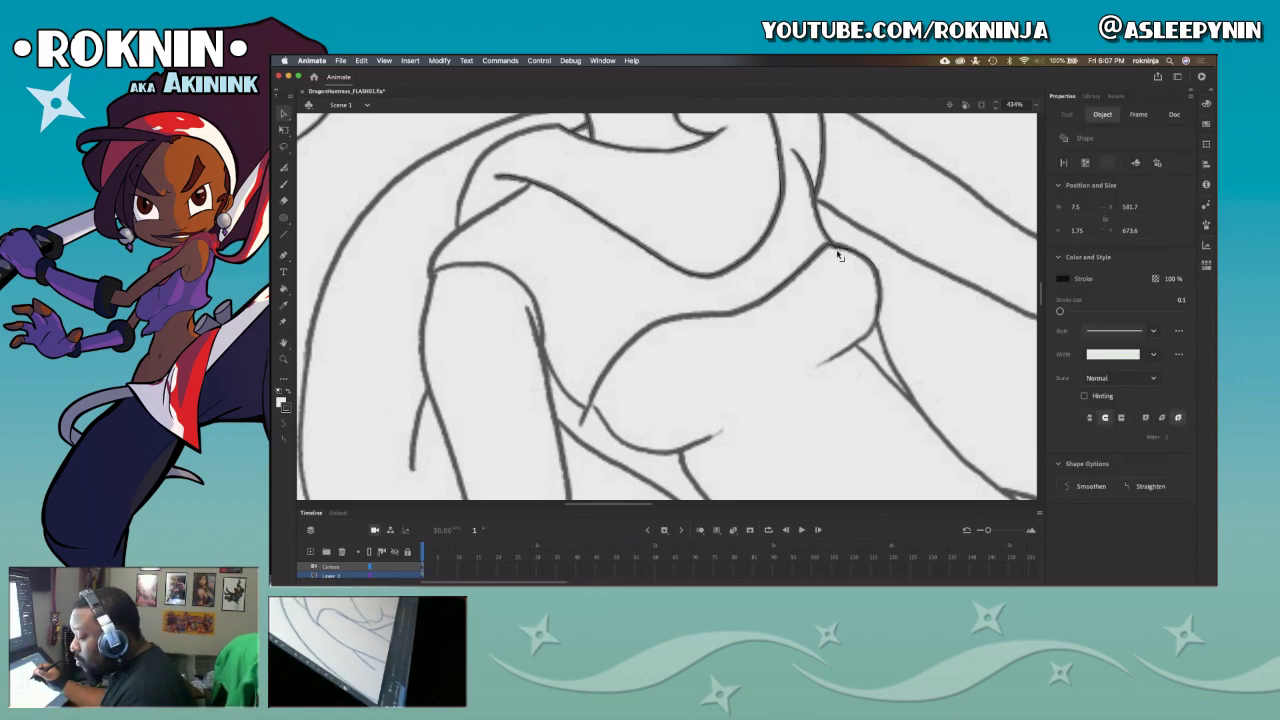
pyautogui.click(838, 248)
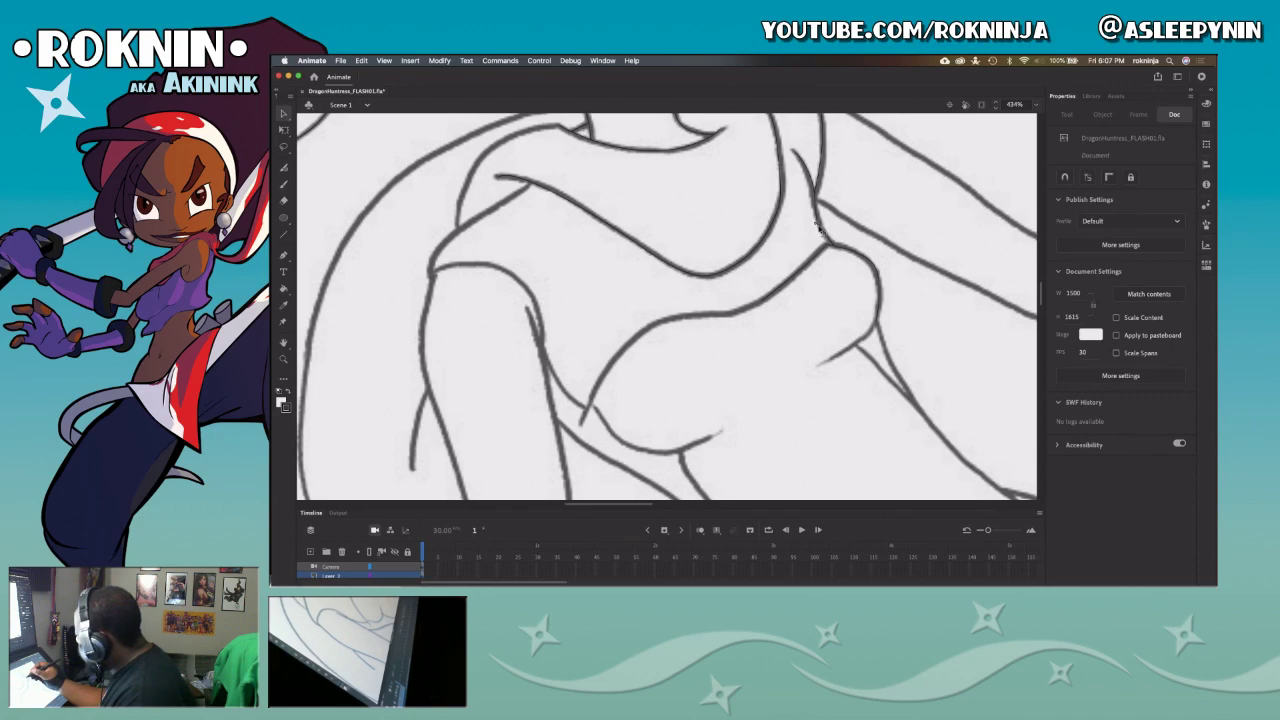
pyautogui.click(820, 229)
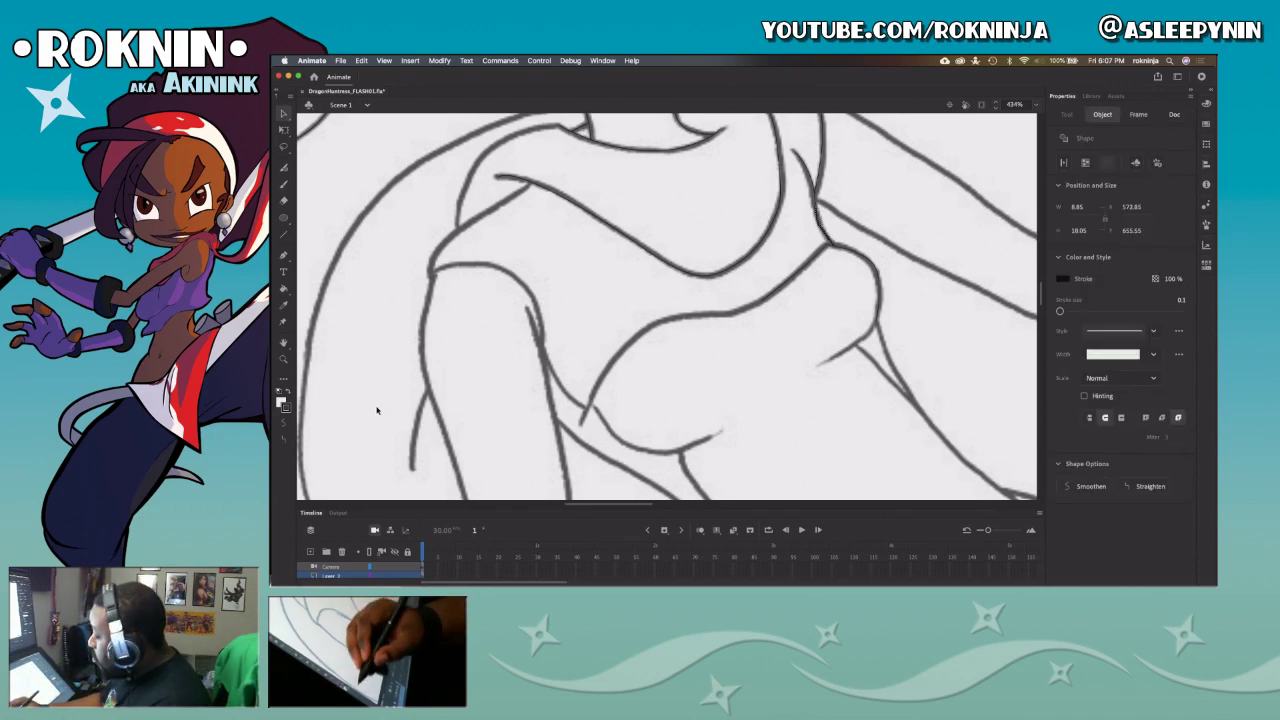
pyautogui.click(840, 251)
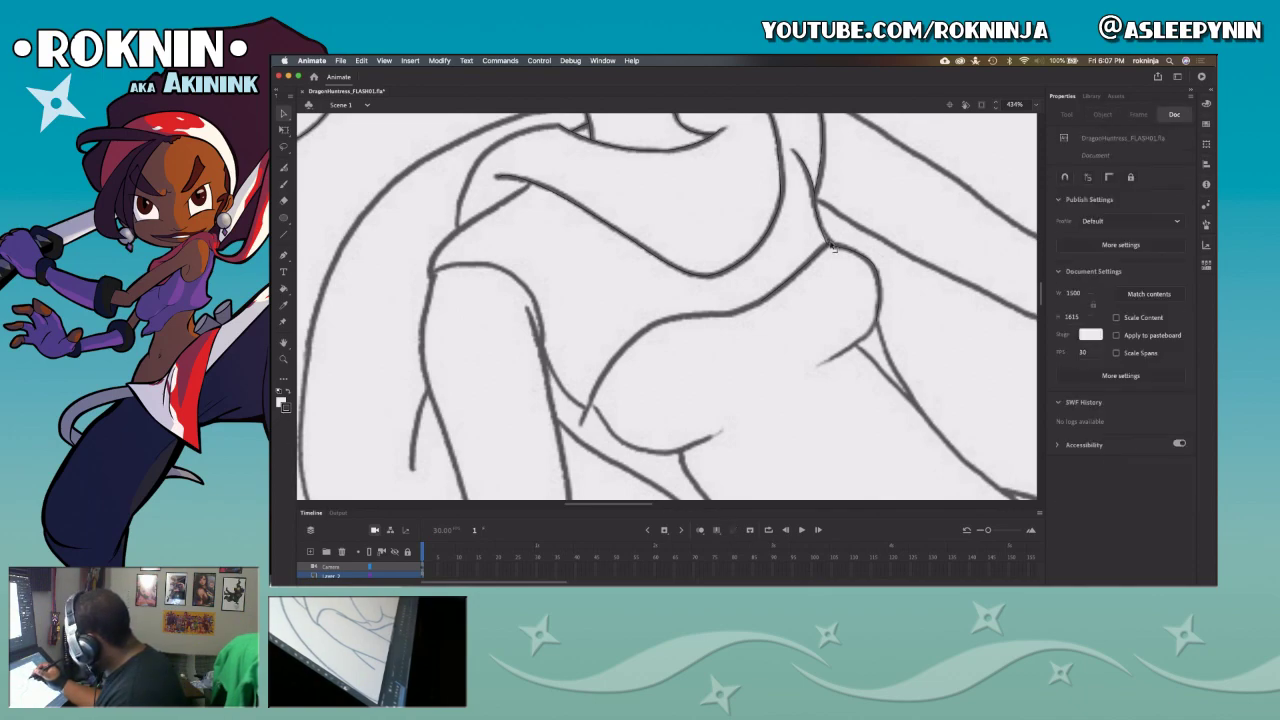
pyautogui.click(842, 293)
pyautogui.click(842, 292)
pyautogui.click(842, 292)
pyautogui.click(836, 267)
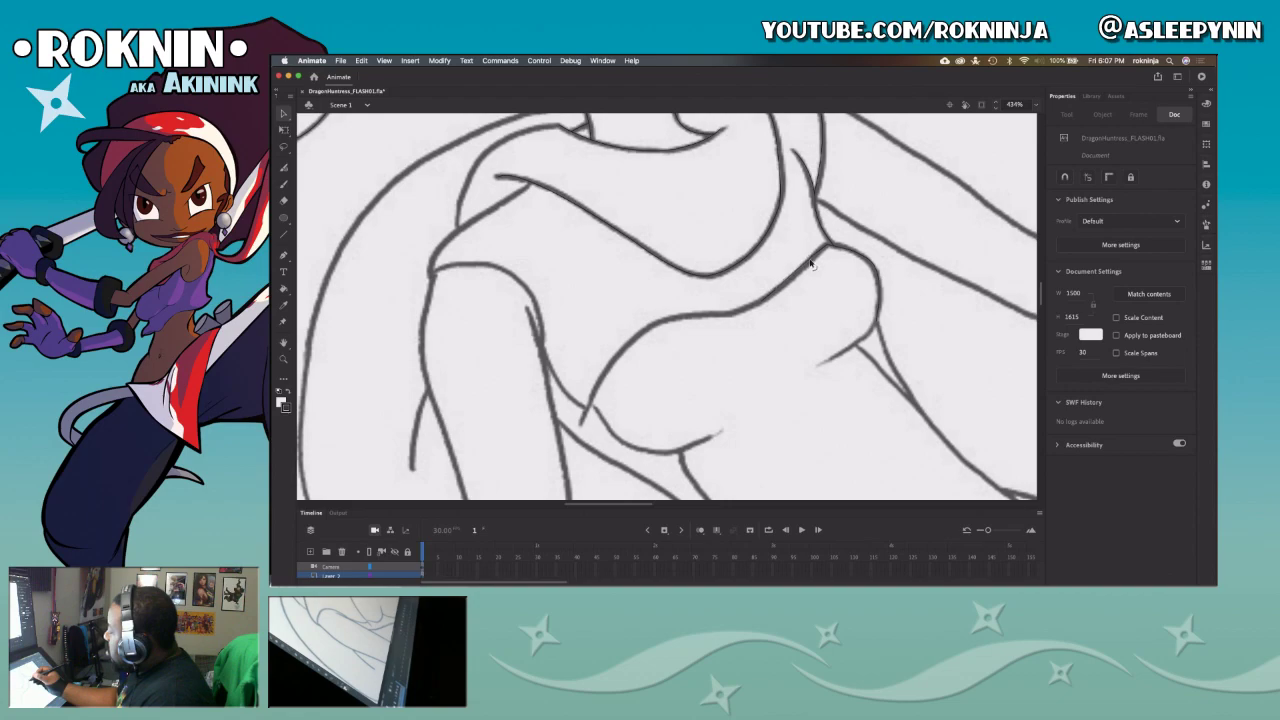
# Step: Bend the stroke along the chest's upper contour to match the sketch and delete the stray part near its middle
pyautogui.moveTo(803, 277)
pyautogui.mouseDown()
pyautogui.moveTo(761, 311)
pyautogui.moveTo(734, 300)
pyautogui.moveTo(771, 294)
pyautogui.mouseUp()
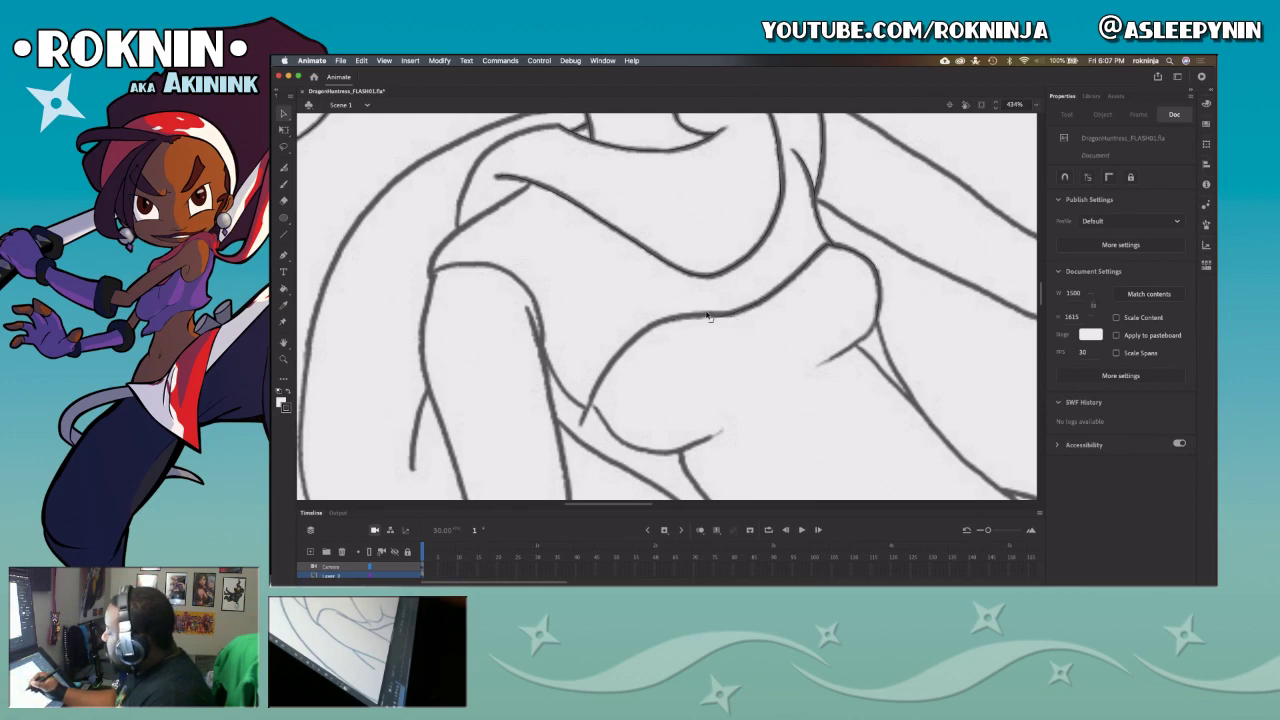
pyautogui.moveTo(765, 295)
pyautogui.mouseDown()
pyautogui.moveTo(706, 320)
pyautogui.moveTo(731, 316)
pyautogui.mouseUp()
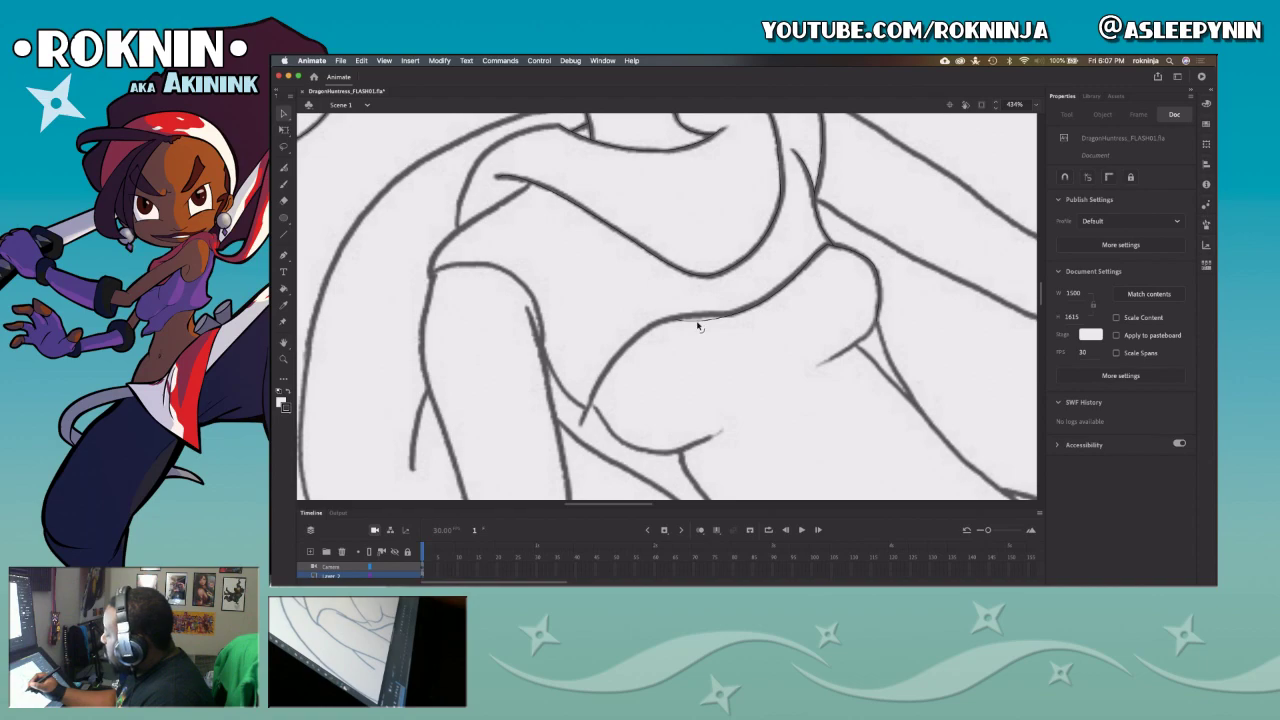
pyautogui.moveTo(800, 276)
pyautogui.mouseDown()
pyautogui.moveTo(703, 313)
pyautogui.moveTo(756, 336)
pyautogui.moveTo(746, 307)
pyautogui.moveTo(728, 317)
pyautogui.mouseUp()
pyautogui.press('BackSpace')
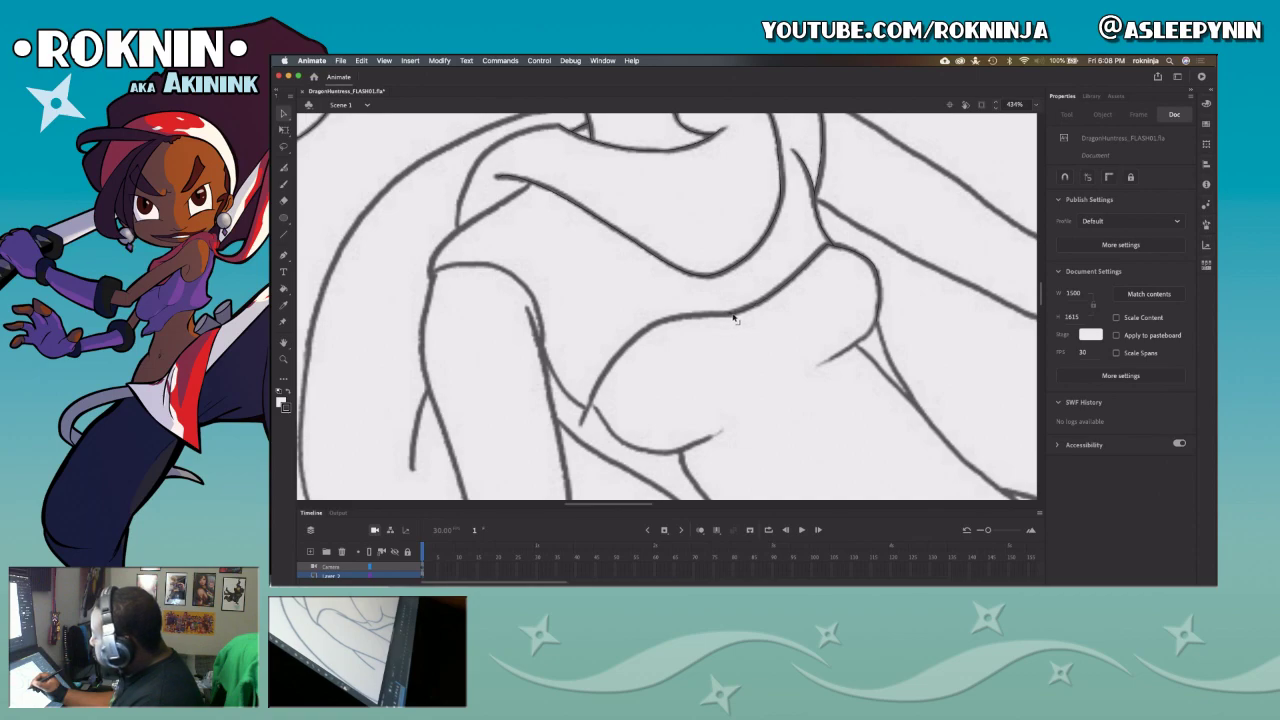
# Step: Continue the chest's upper contour leftward and down to its lower left tip with the Pen tool
pyautogui.press('p')
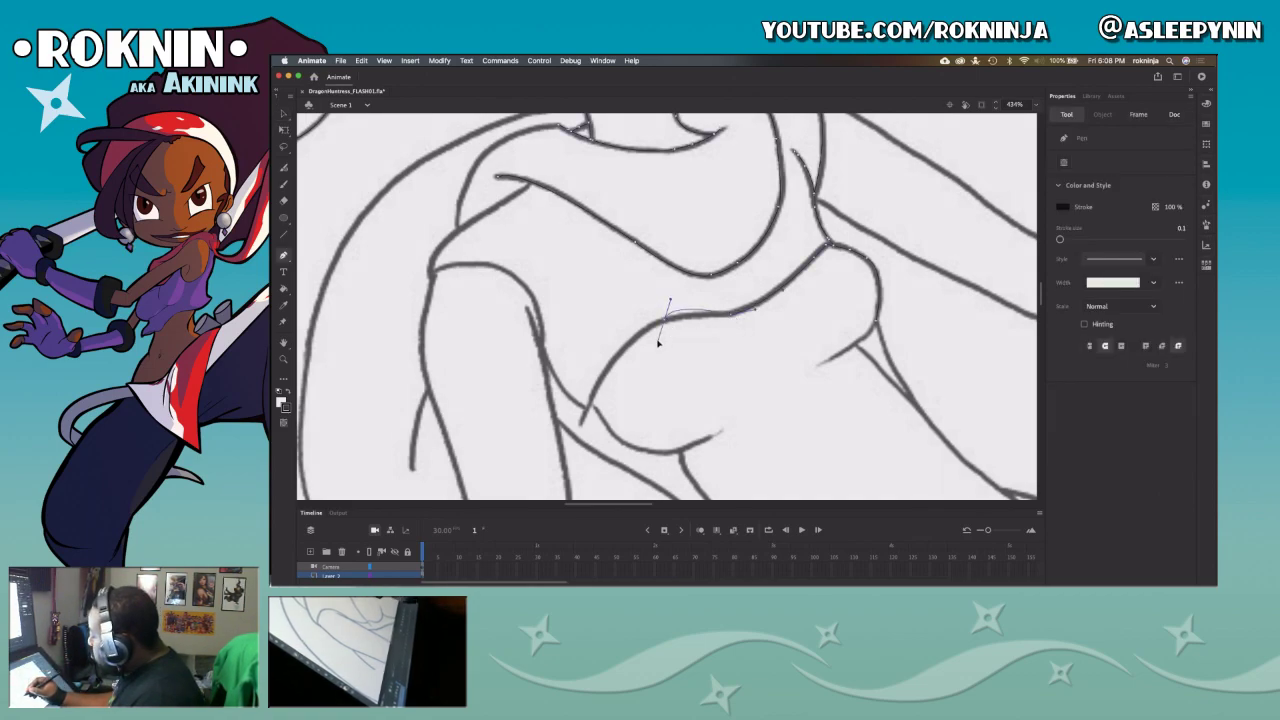
pyautogui.press('z')
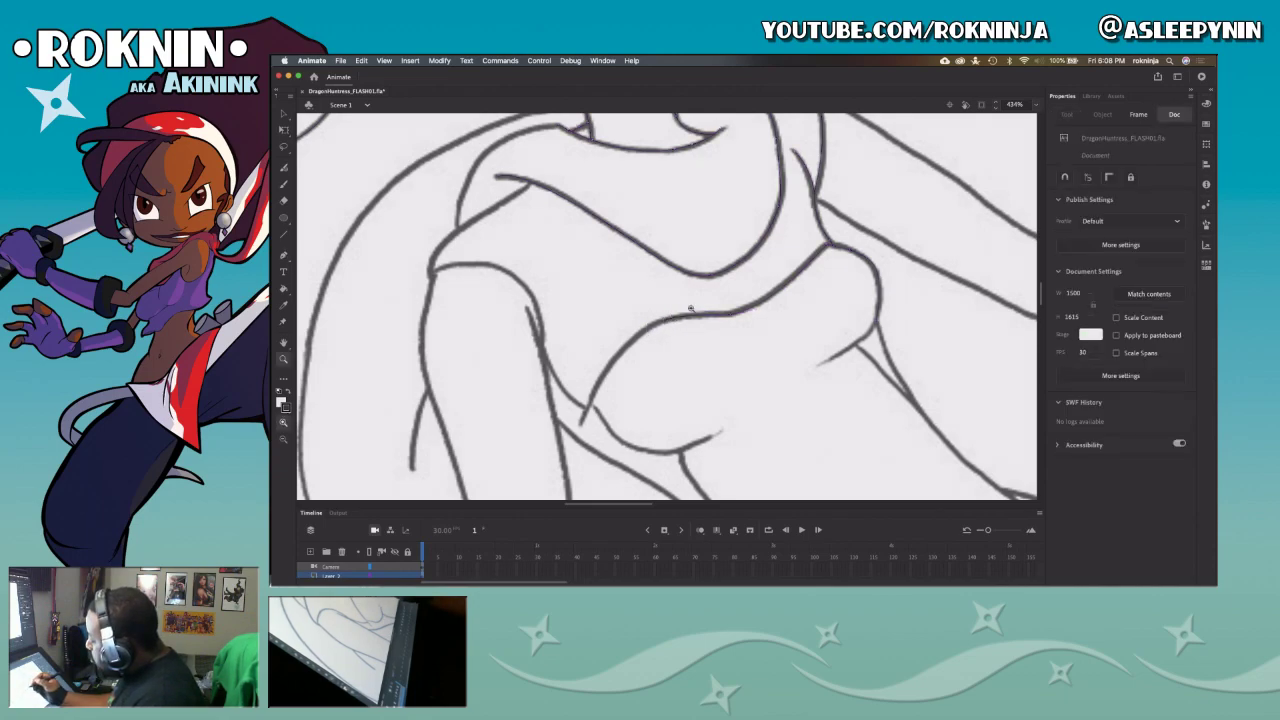
pyautogui.press('p')
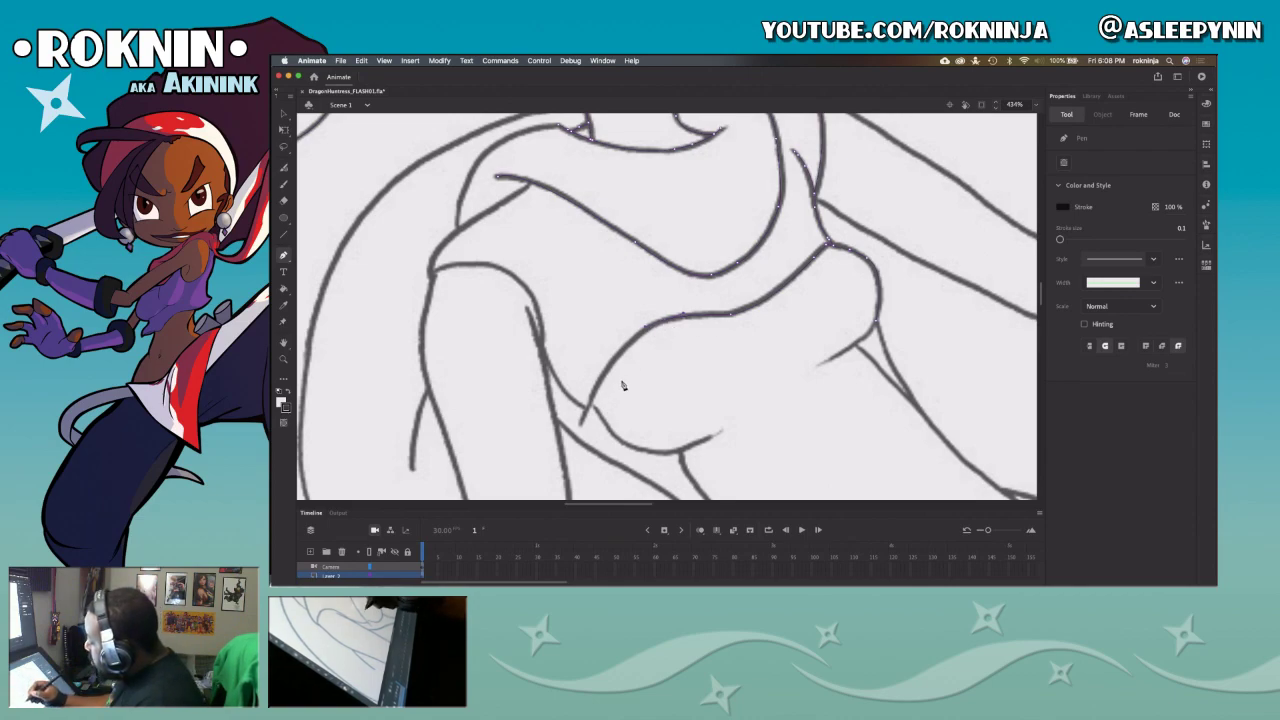
pyautogui.moveTo(589, 405)
pyautogui.mouseDown()
pyautogui.moveTo(572, 455)
pyautogui.moveTo(594, 412)
pyautogui.moveTo(583, 428)
pyautogui.mouseUp()
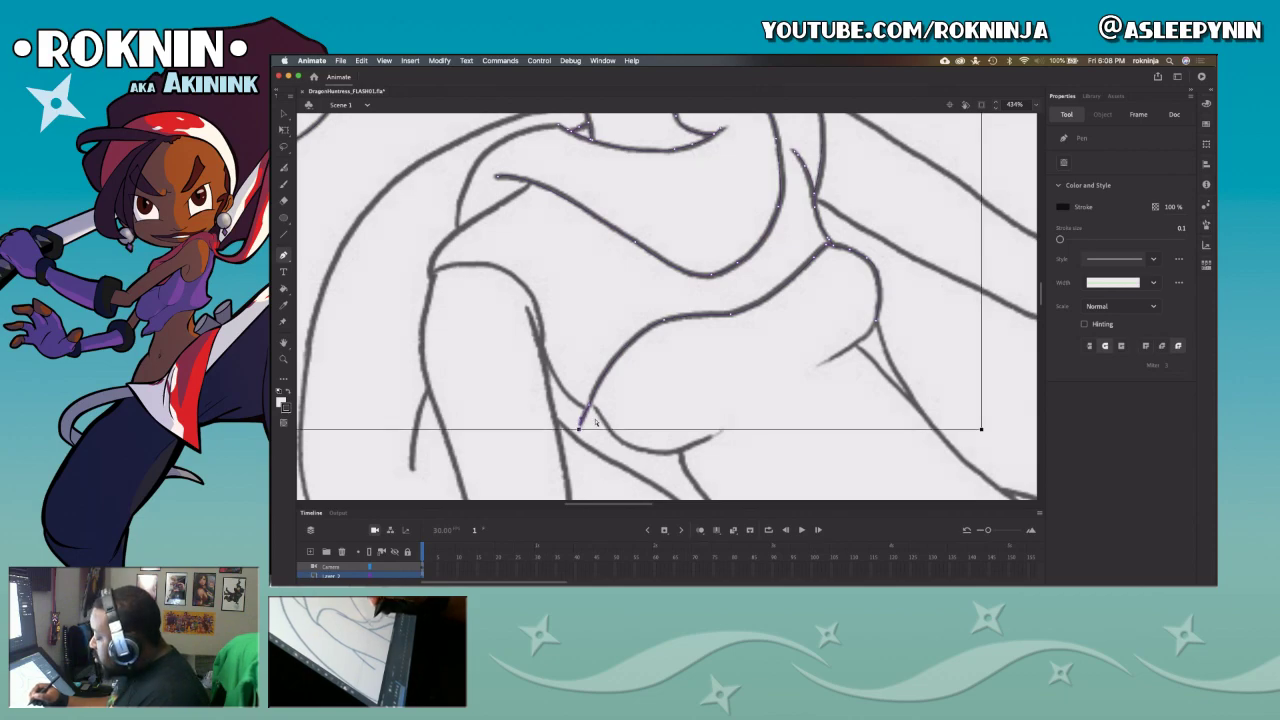
# Step: Trace the lower left chest curve from the contour's left end to the top of the waist line with the Pen tool
pyautogui.keyDown('super'); pyautogui.click(606, 431); pyautogui.keyUp('super')
pyautogui.click(593, 407)
pyautogui.moveTo(684, 452); pyautogui.dragTo(749, 436)
pyautogui.click(690, 455)
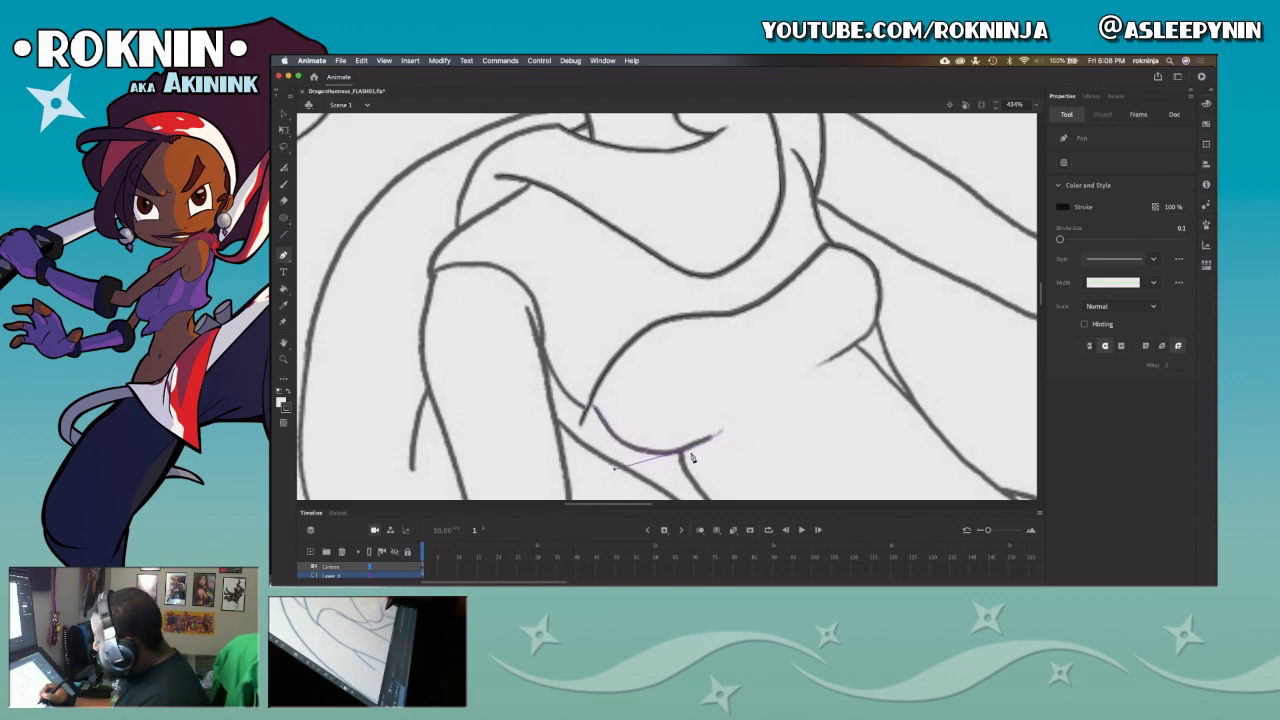
# Step: Trace the short underside line inward from the lower end of the chest's outer curve as a separate Pen path
pyautogui.click(878, 327)
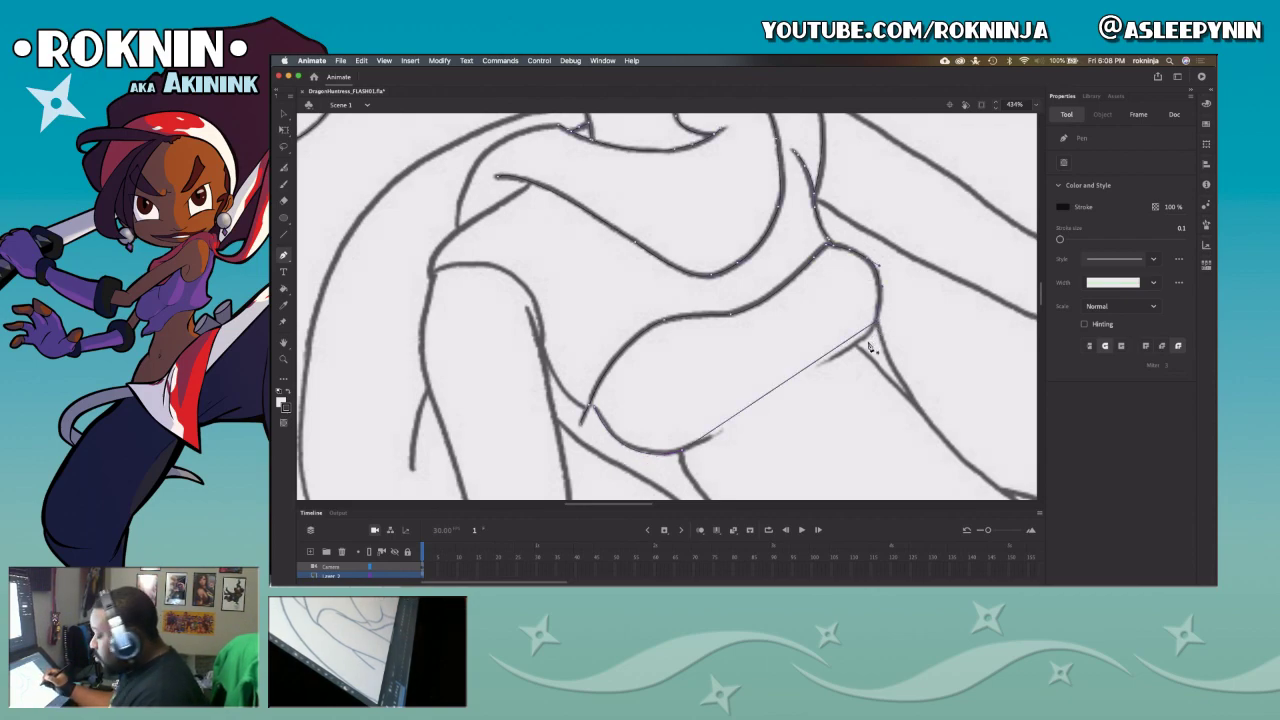
pyautogui.press('super+z')
pyautogui.press('Escape')
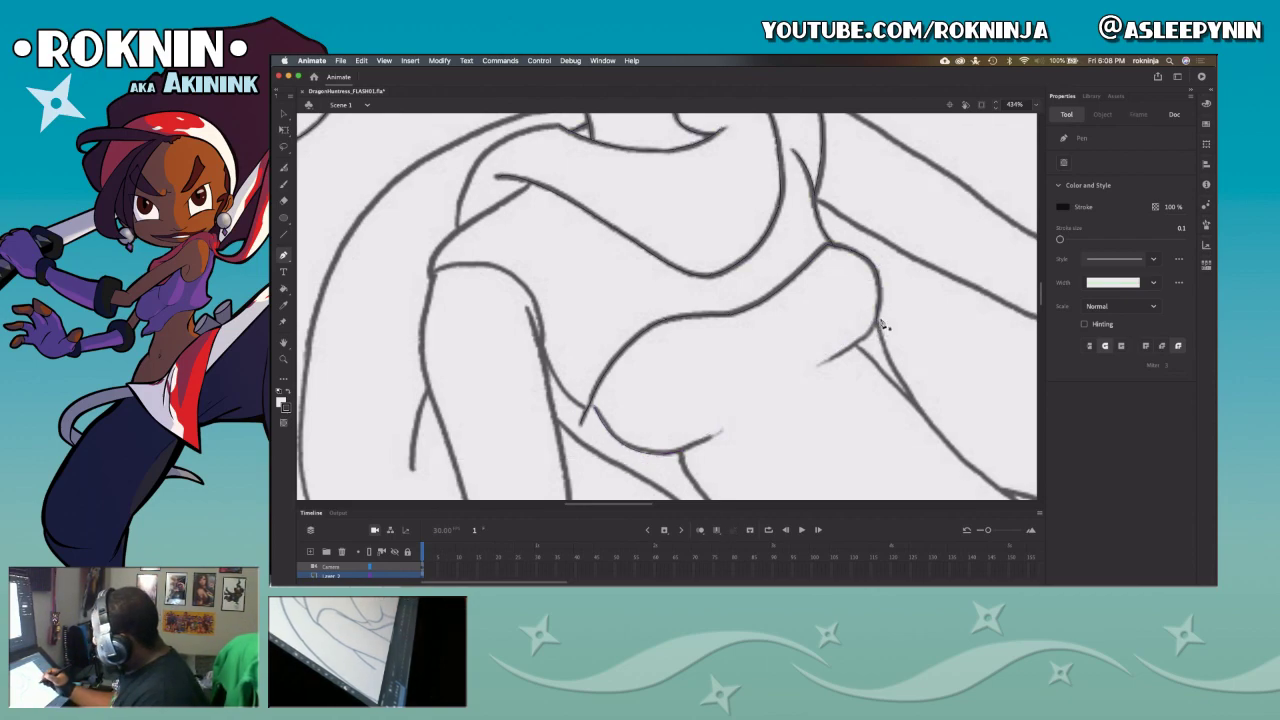
pyautogui.click(878, 326)
pyautogui.moveTo(832, 357); pyautogui.dragTo(804, 371)
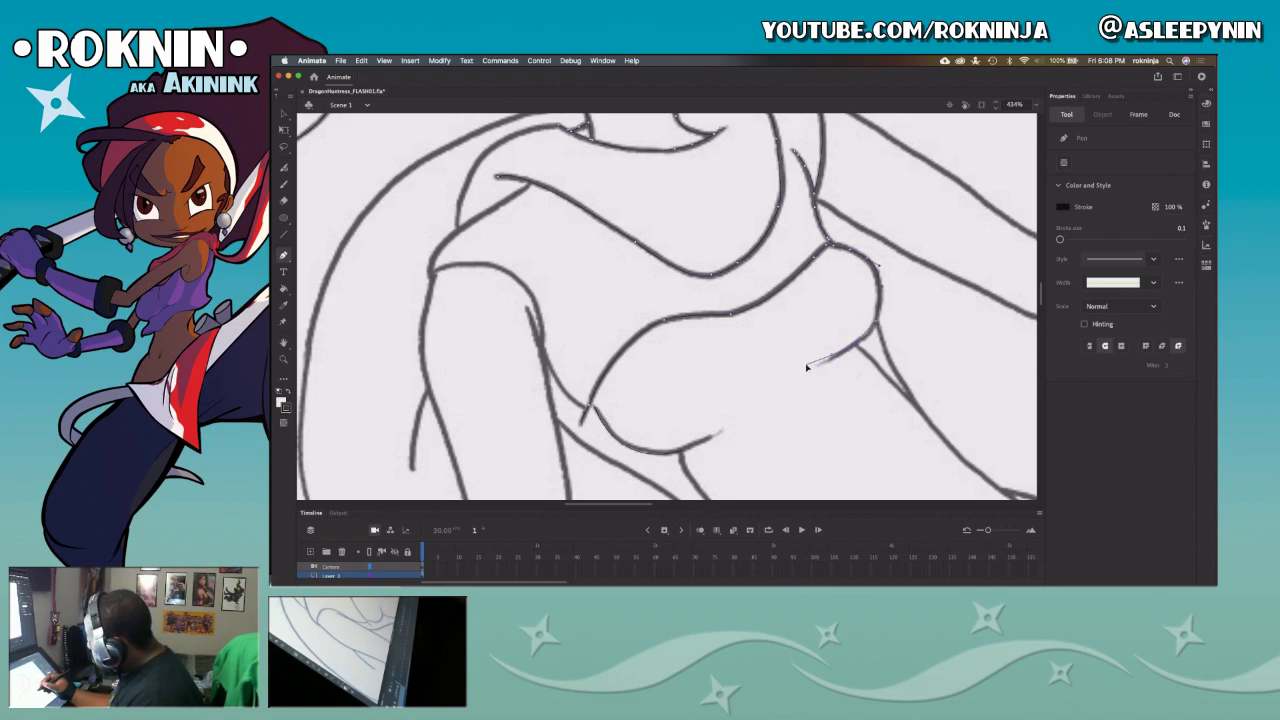
pyautogui.click(806, 367)
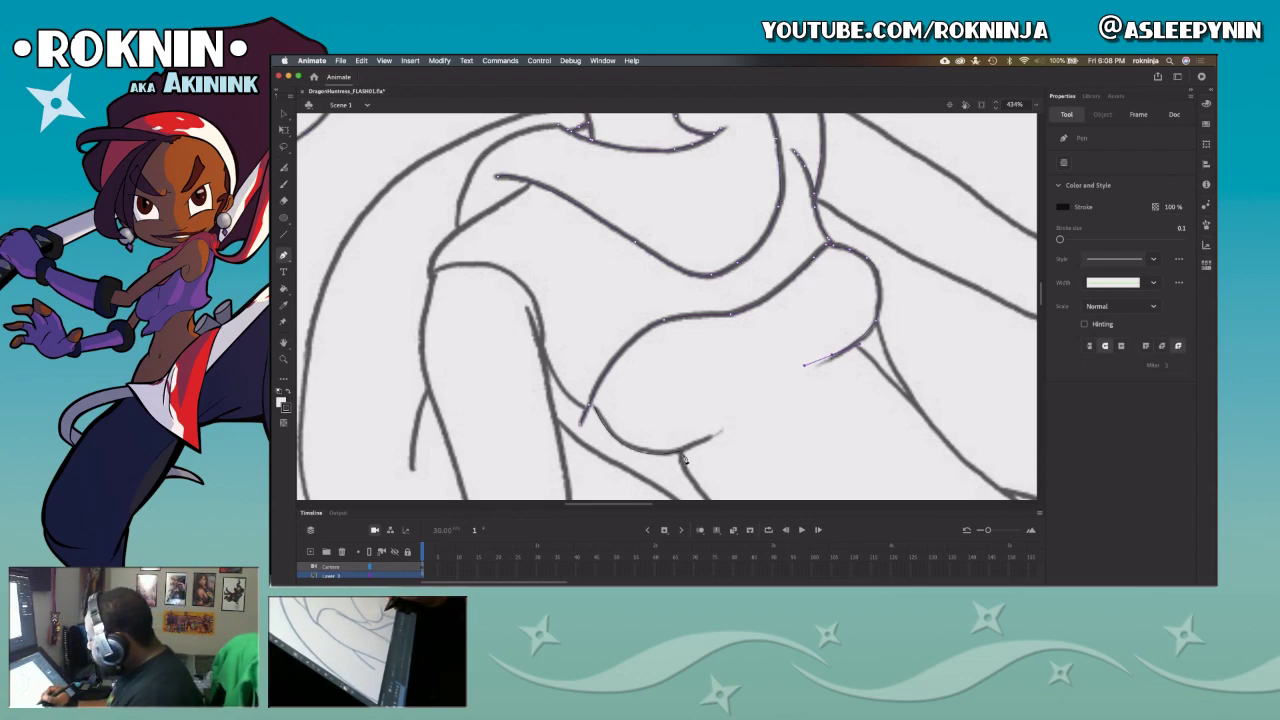
# Step: Extend the lower left chest curve to its tapered right tip and adjust the end's bend to match the sketch
pyautogui.moveTo(665, 454); pyautogui.dragTo(614, 468)
pyautogui.press('super+z')
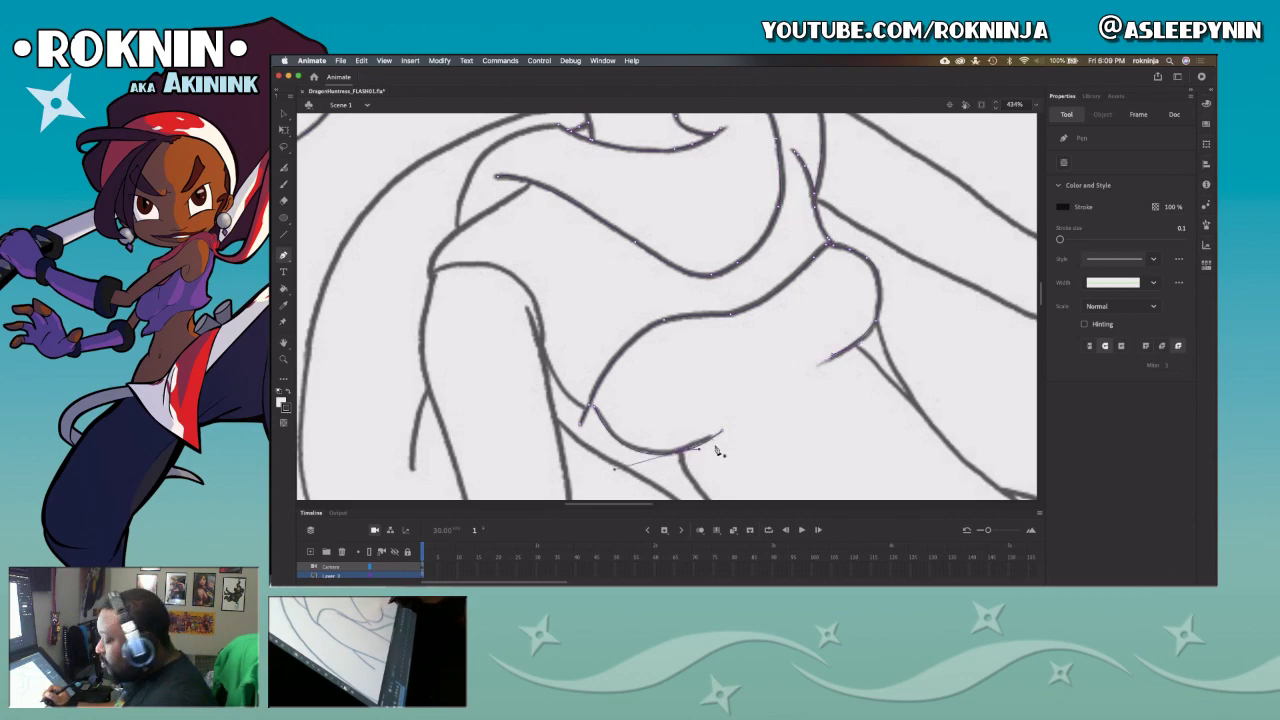
pyautogui.press('v')
pyautogui.moveTo(713, 438); pyautogui.dragTo(714, 440)
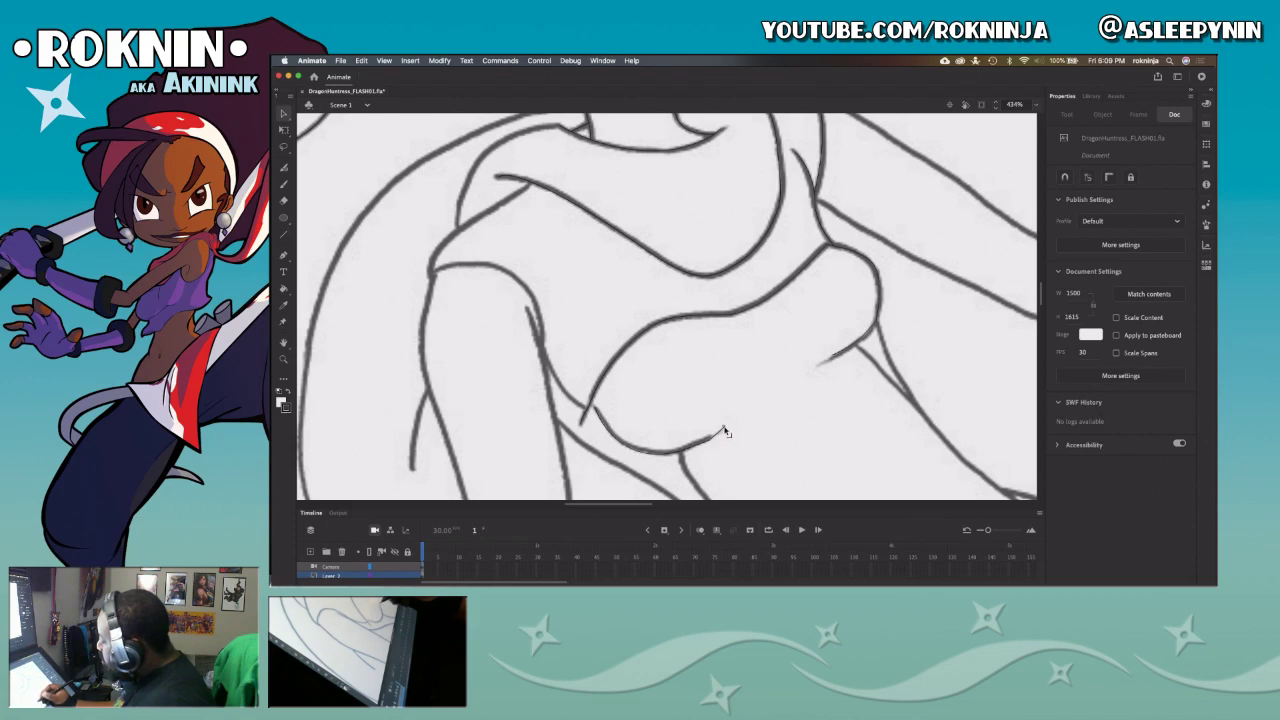
# Step: Clean up the inner tip of the lower left chest curve and the right underside line to match the sketch
pyautogui.moveTo(668, 424); pyautogui.dragTo(750, 464)
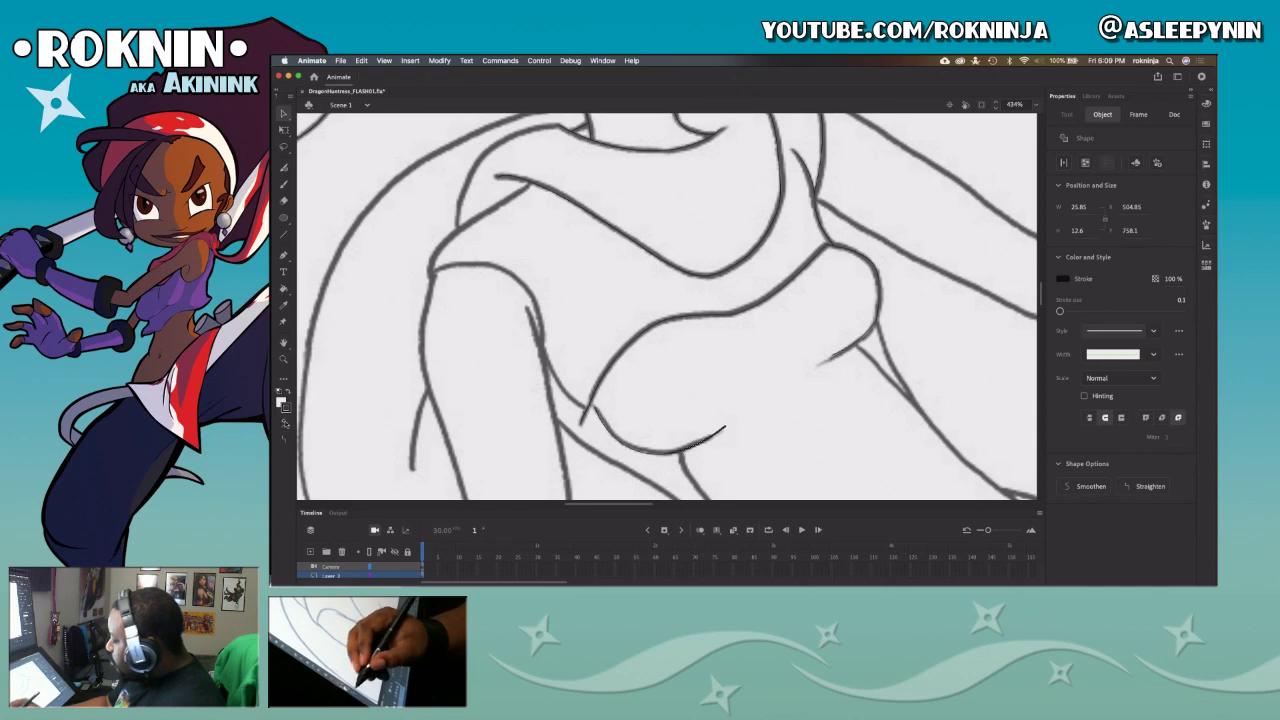
pyautogui.moveTo(744, 411); pyautogui.dragTo(716, 449)
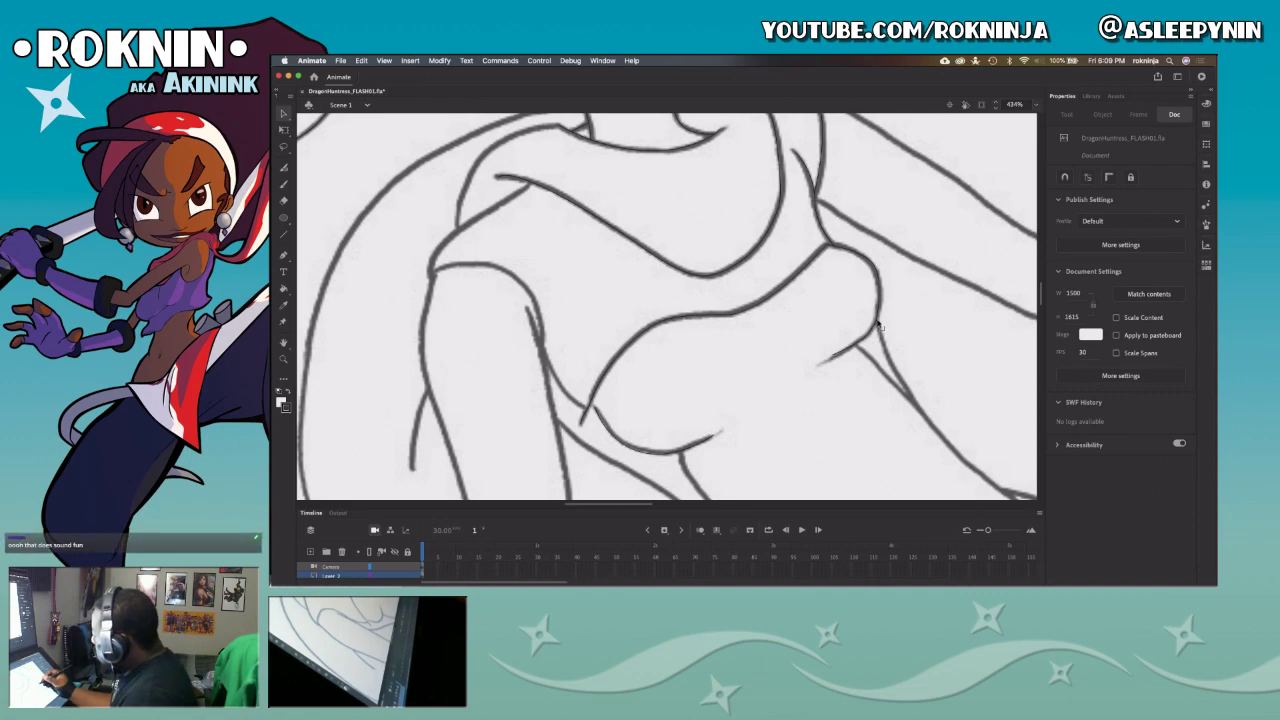
pyautogui.moveTo(875, 324); pyautogui.dragTo(828, 358)
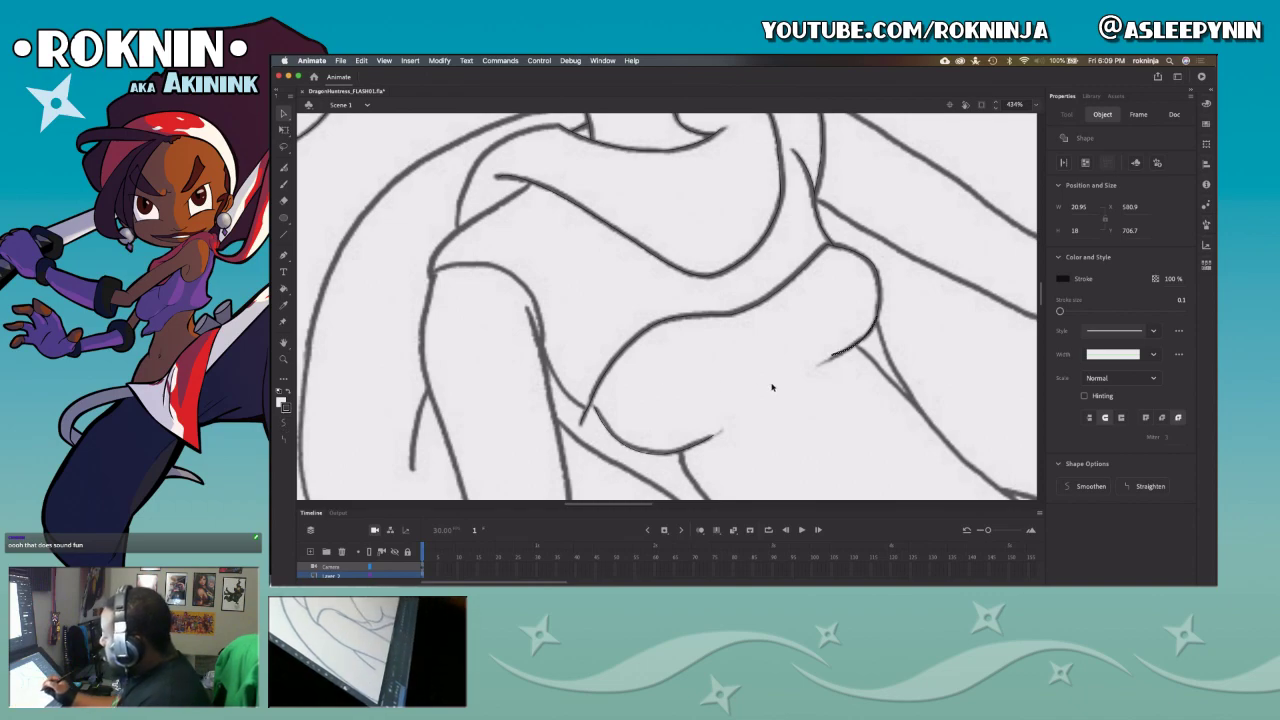
# Step: Trace the short side line from the chest's right outer curve down to the torso contour with the Pen tool
pyautogui.press('p')
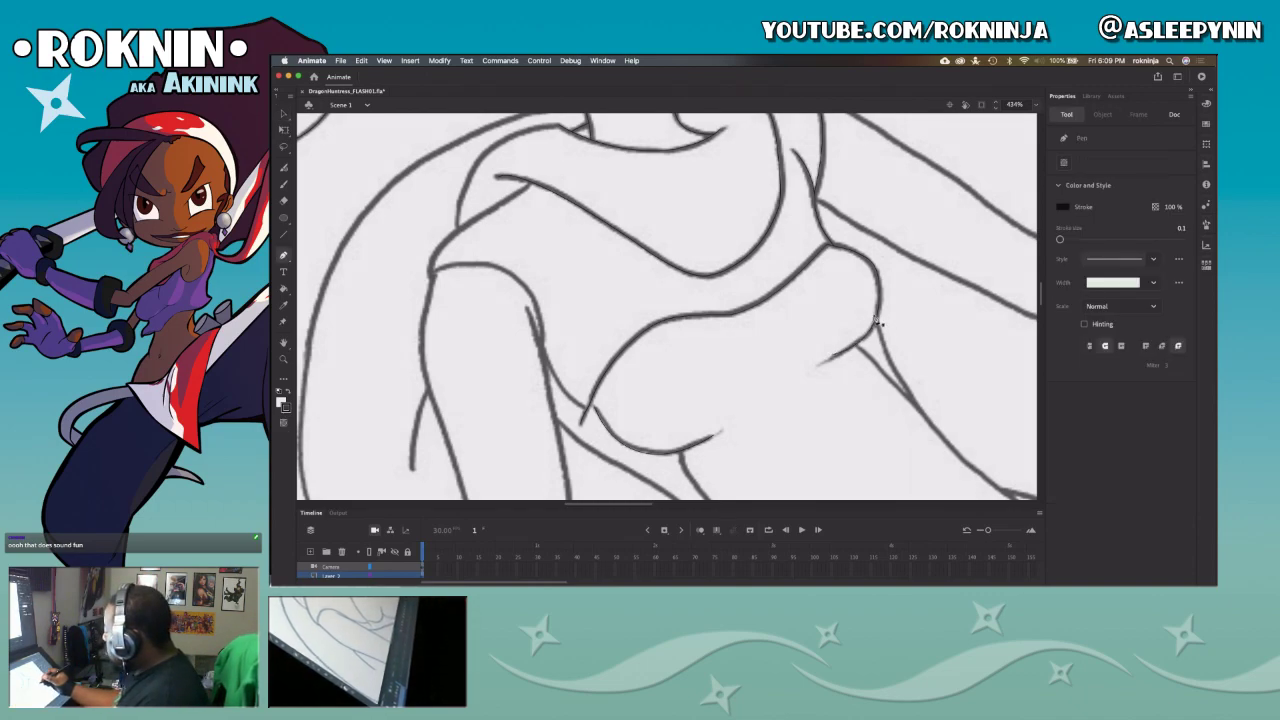
pyautogui.moveTo(921, 412); pyautogui.dragTo(954, 459)
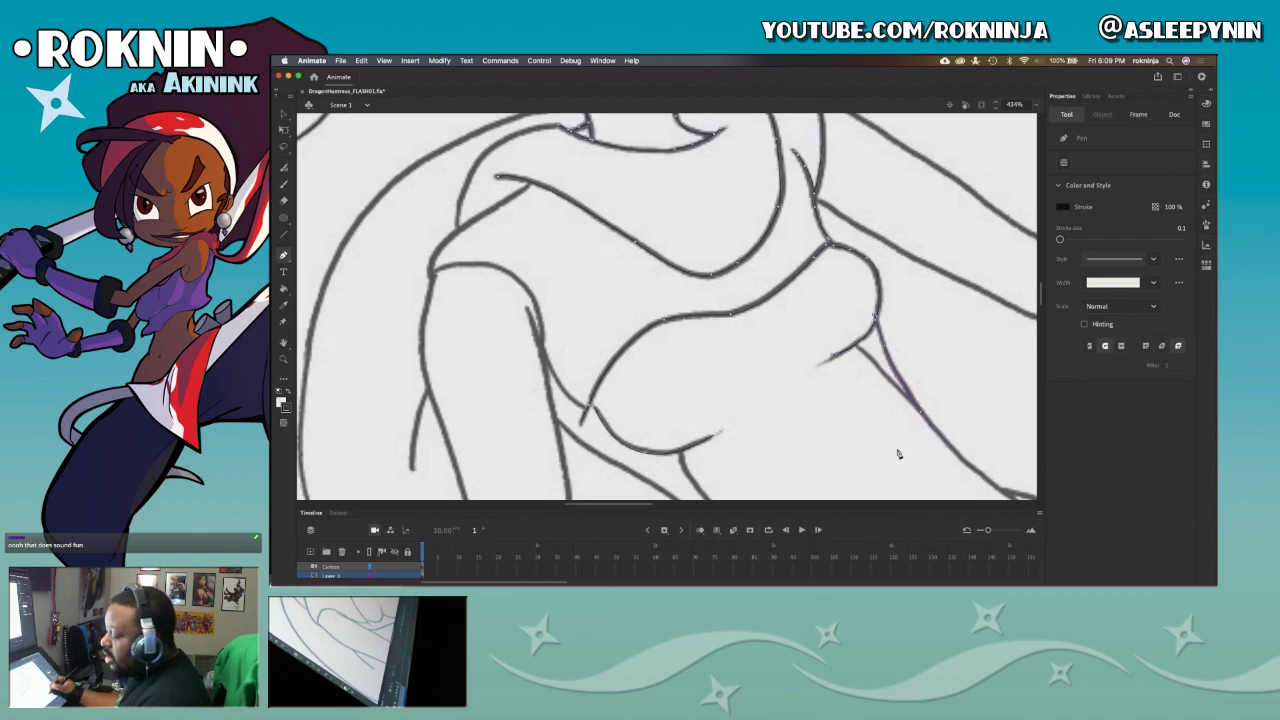
pyautogui.moveTo(875, 450); pyautogui.dragTo(712, 401)
pyautogui.press('Escape')
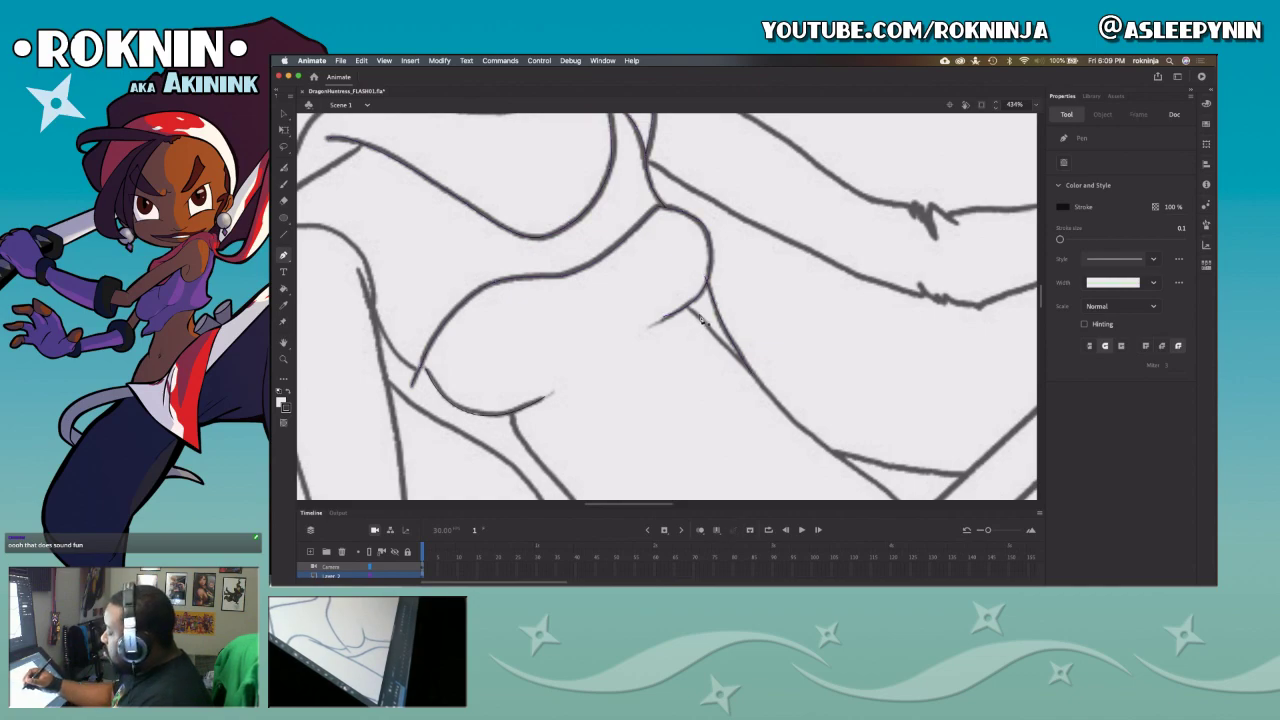
# Step: Trace the torso line from the right chest underside down past the side line and delete the small overlapping piece at their junction
pyautogui.press('v')
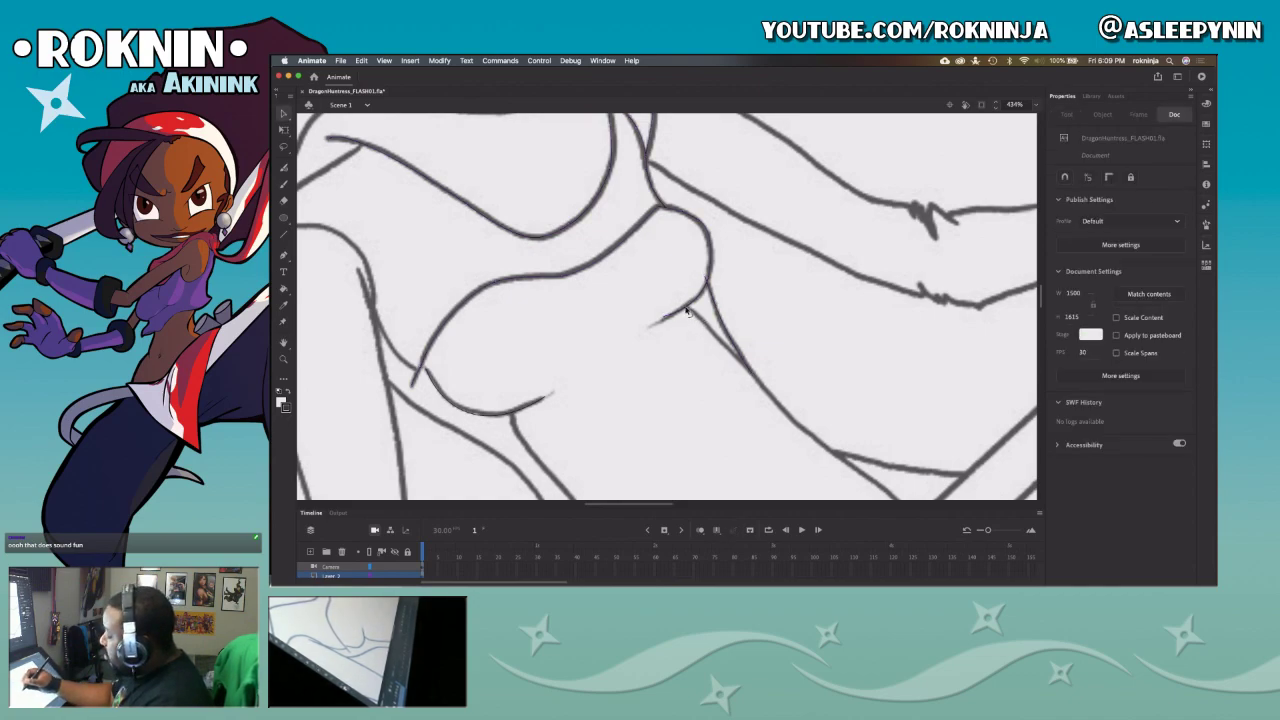
pyautogui.click(662, 320)
pyautogui.click(680, 316)
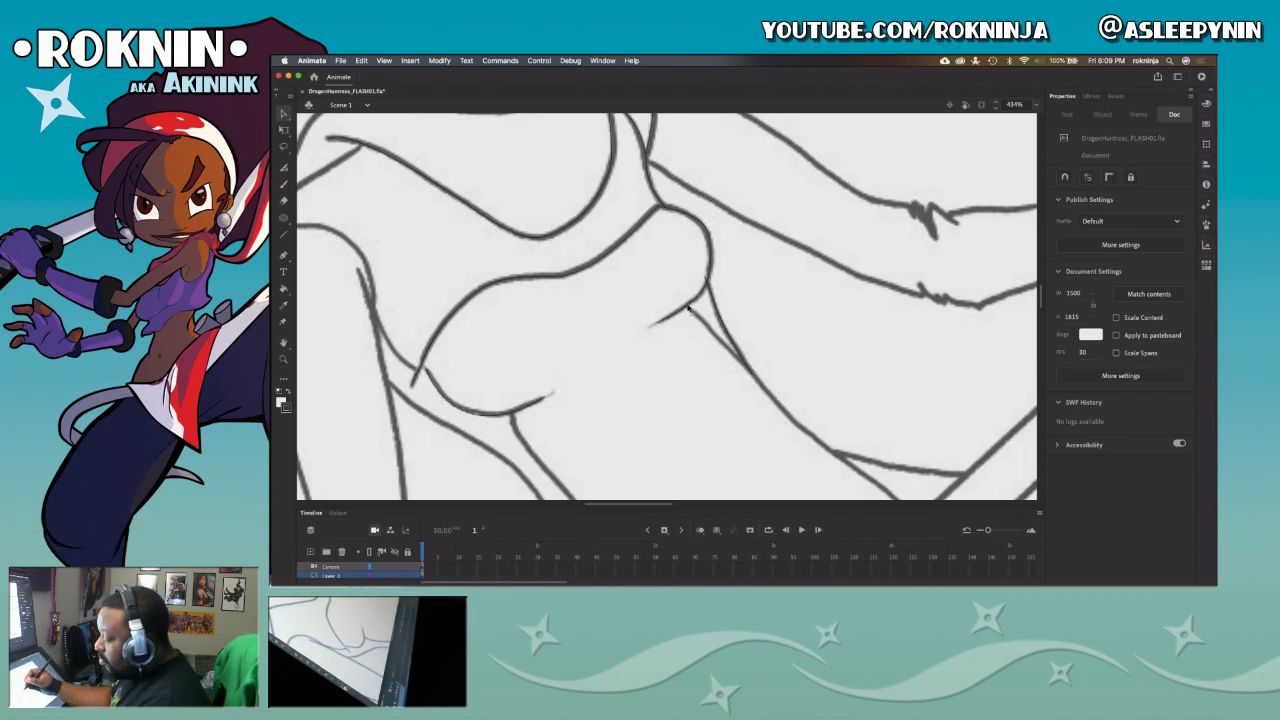
pyautogui.press('p')
pyautogui.click(770, 400)
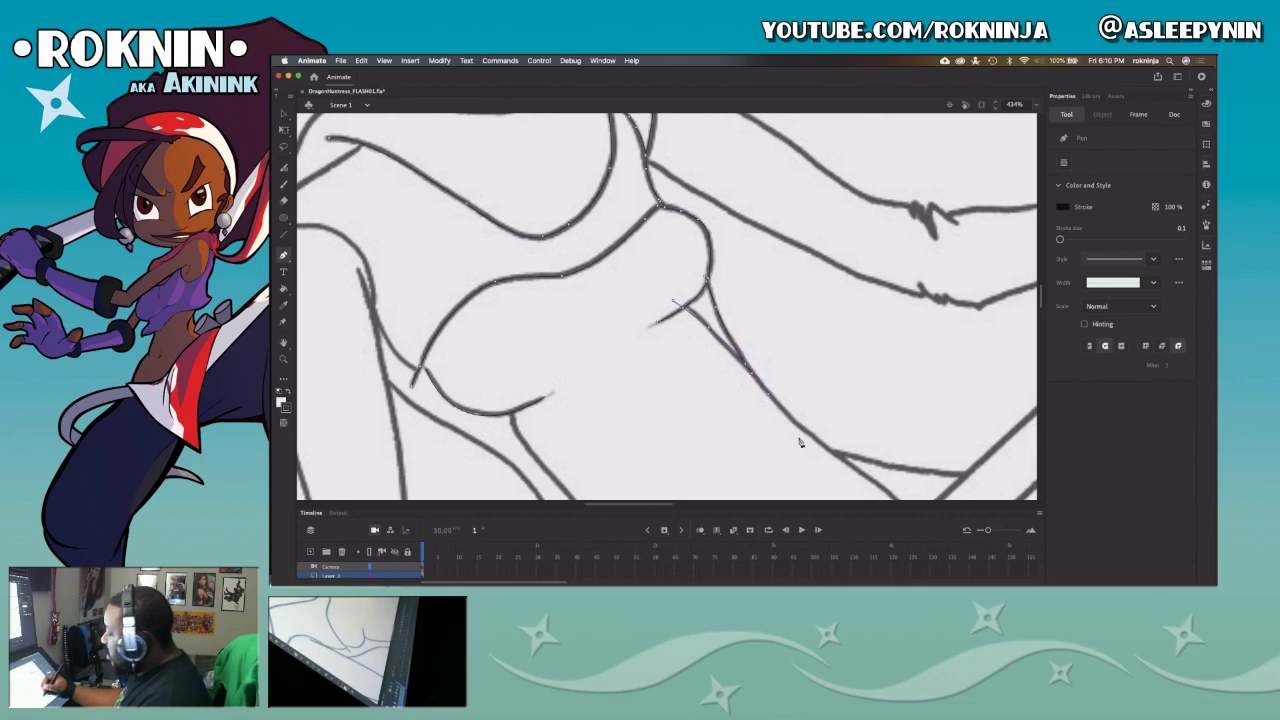
pyautogui.press('v')
pyautogui.click(759, 382)
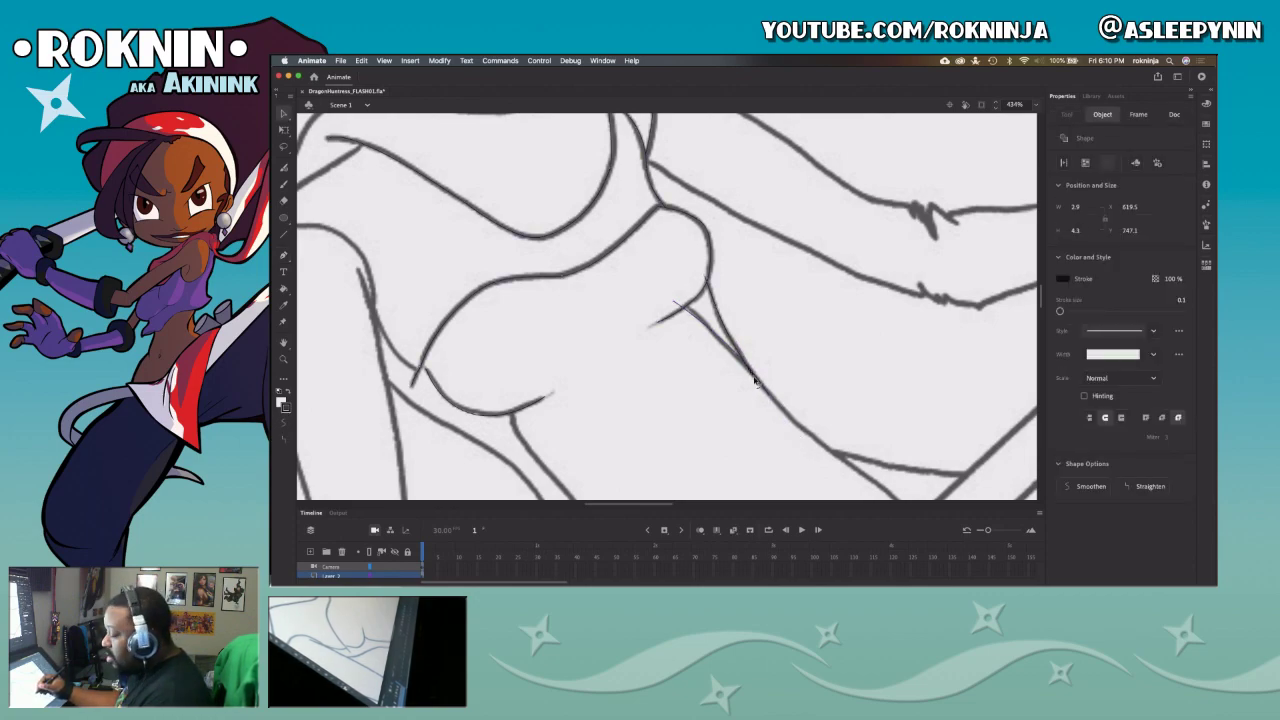
pyautogui.press('Delete')
pyautogui.moveTo(773, 405); pyautogui.dragTo(809, 427)
pyautogui.hotkey('ctrl', 'z')
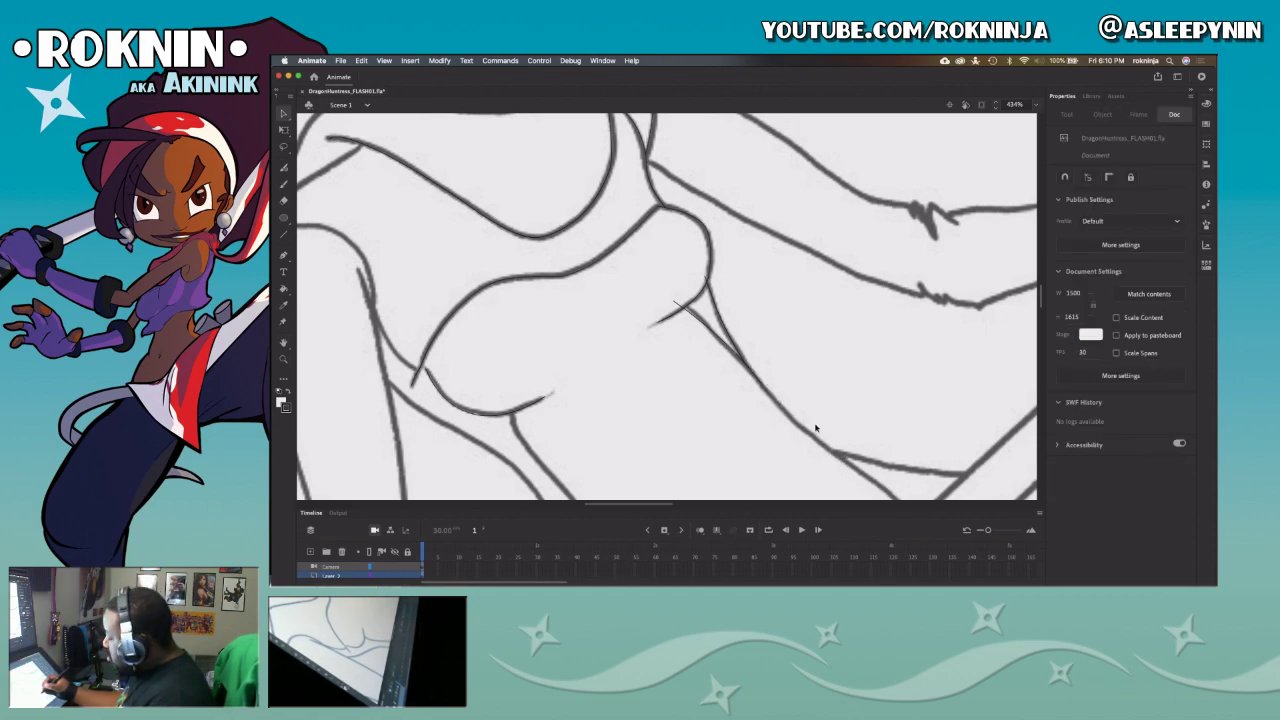
# Step: Continue the right torso contour with the Pen tool past the sword to just above the hip
pyautogui.moveTo(769, 398)
pyautogui.mouseDown()
pyautogui.moveTo(848, 479)
pyautogui.moveTo(763, 294)
pyautogui.mouseUp()
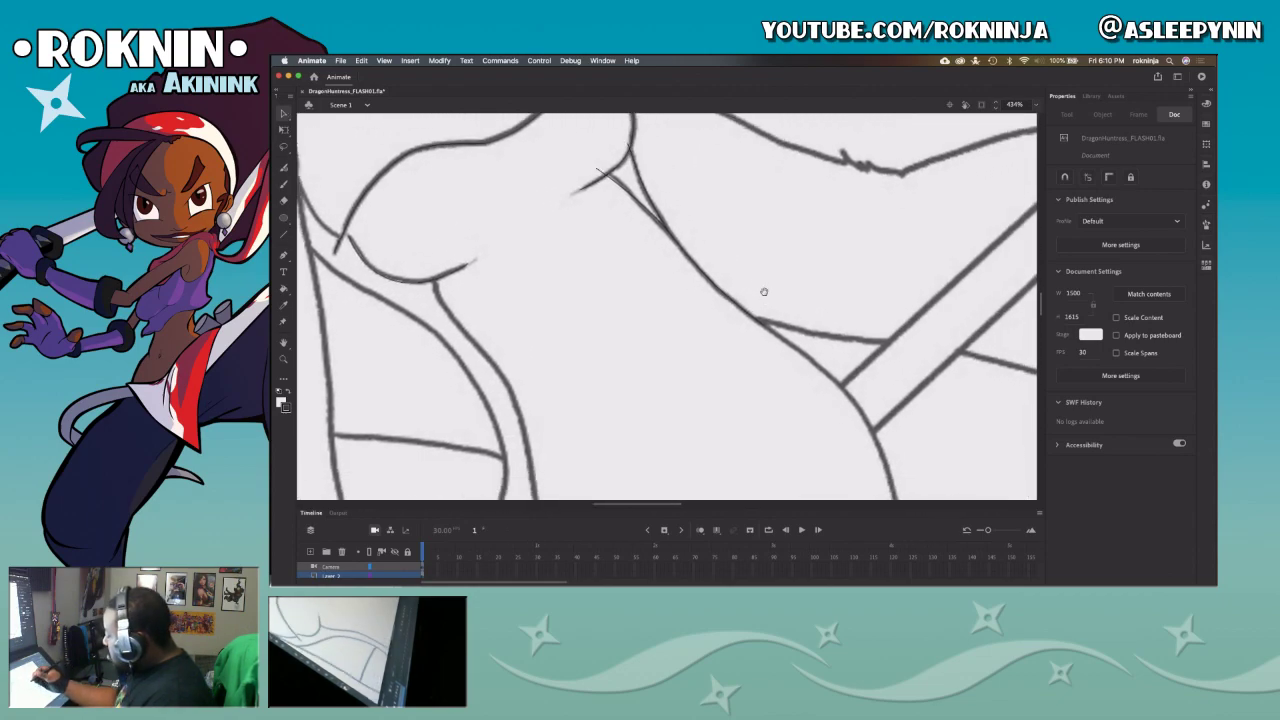
pyautogui.moveTo(823, 400); pyautogui.dragTo(796, 338)
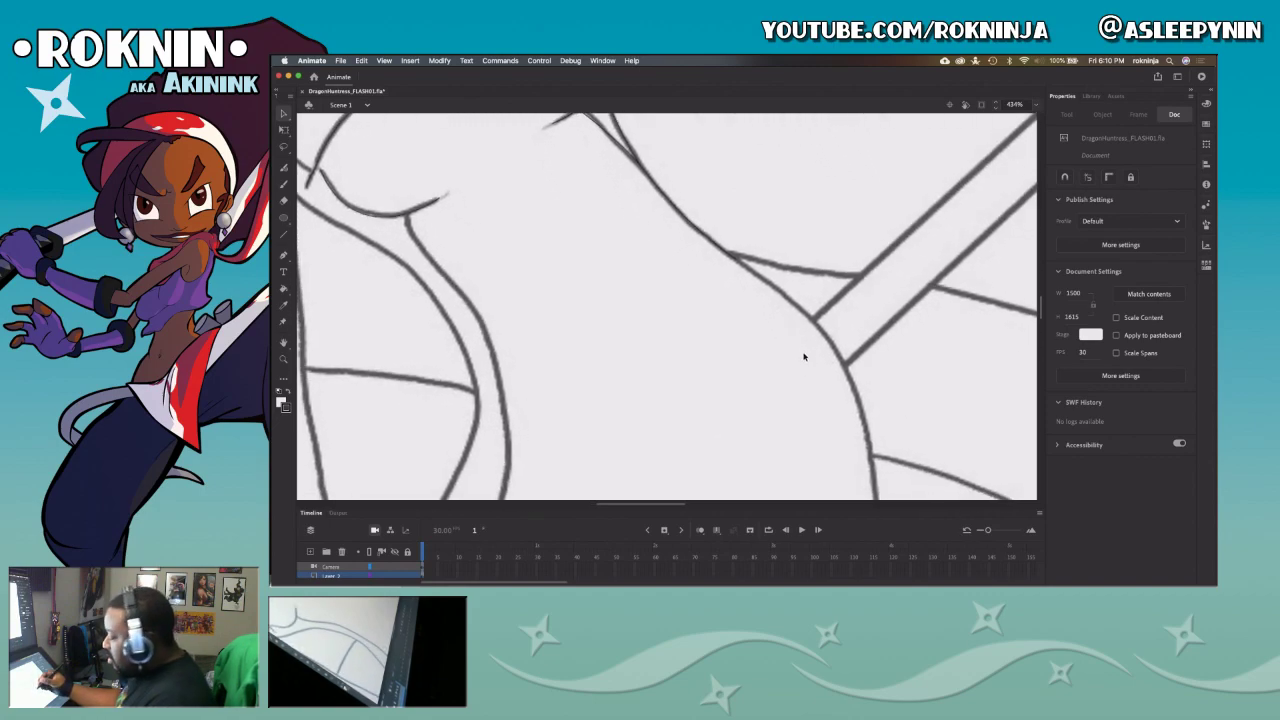
pyautogui.press('p')
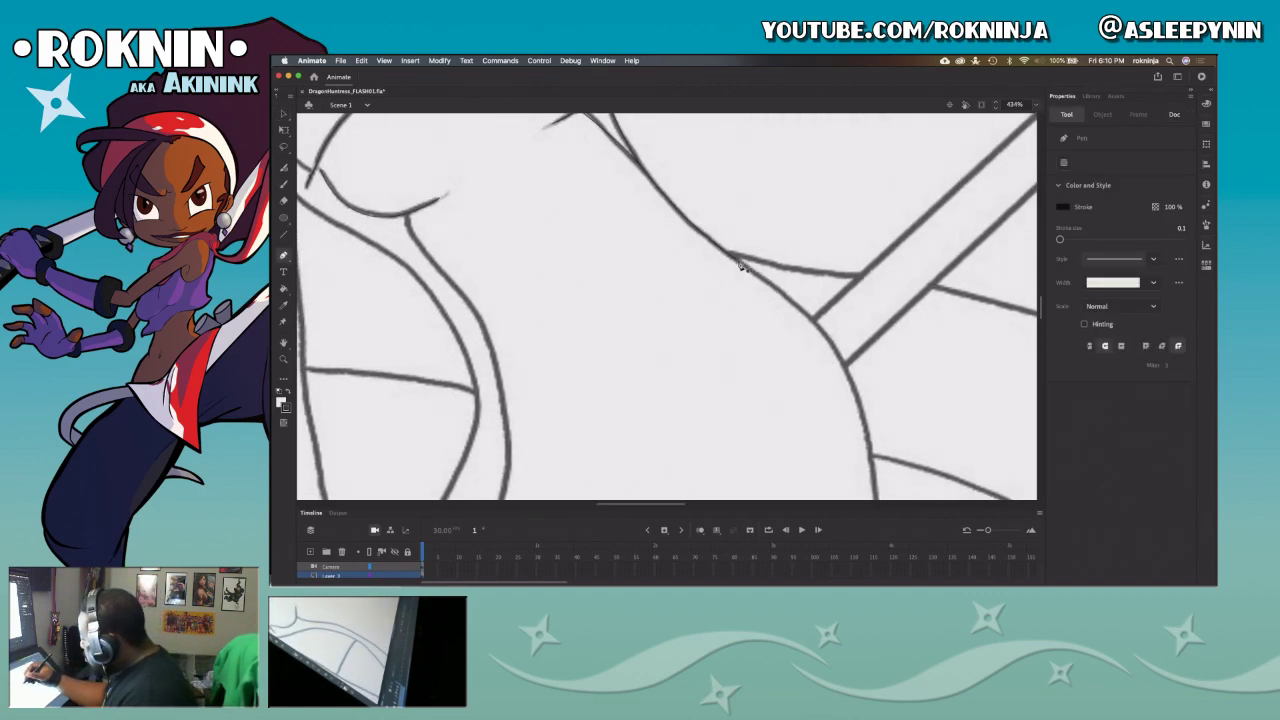
pyautogui.moveTo(865, 418); pyautogui.dragTo(891, 528)
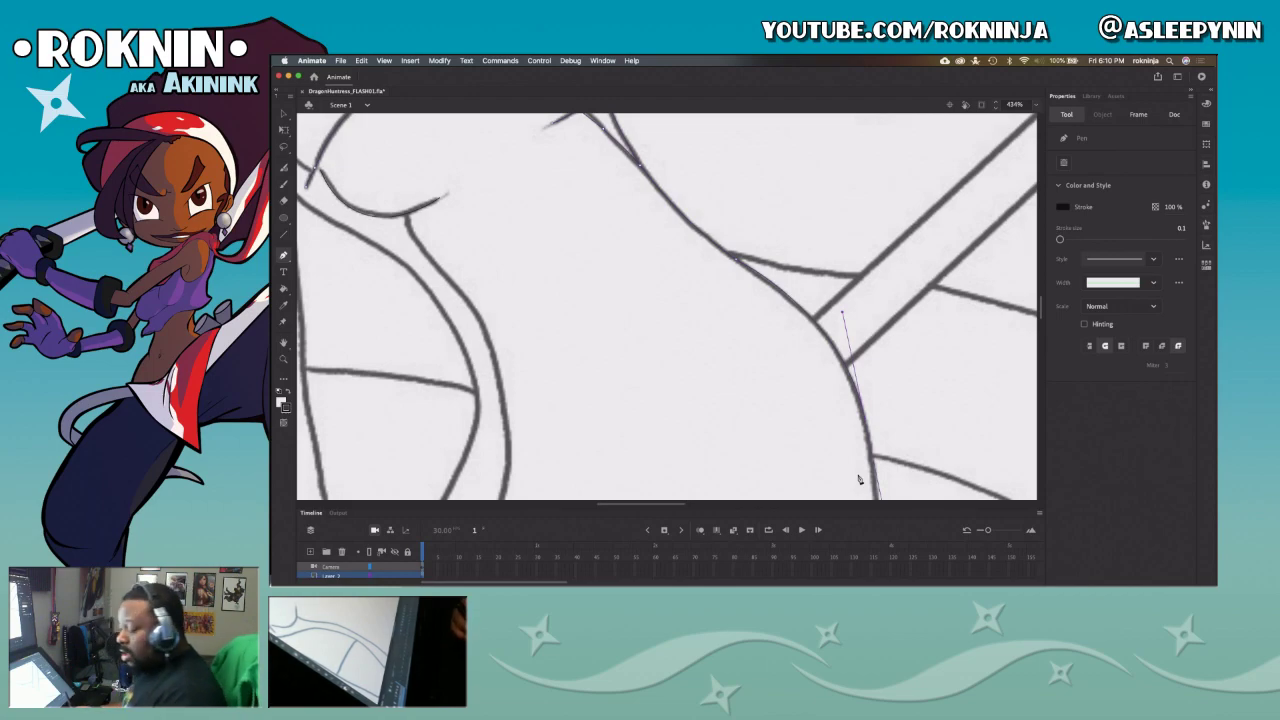
pyautogui.moveTo(854, 443); pyautogui.dragTo(778, 315)
pyautogui.click(810, 396)
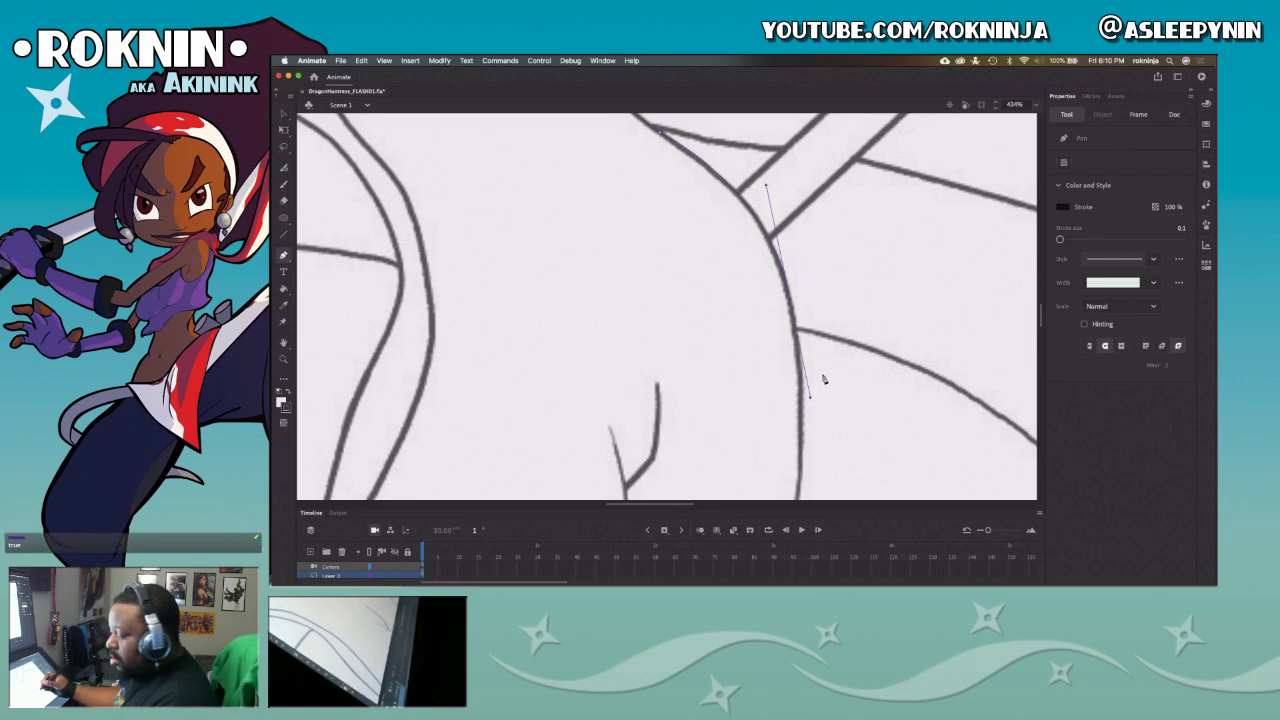
pyautogui.press('v')
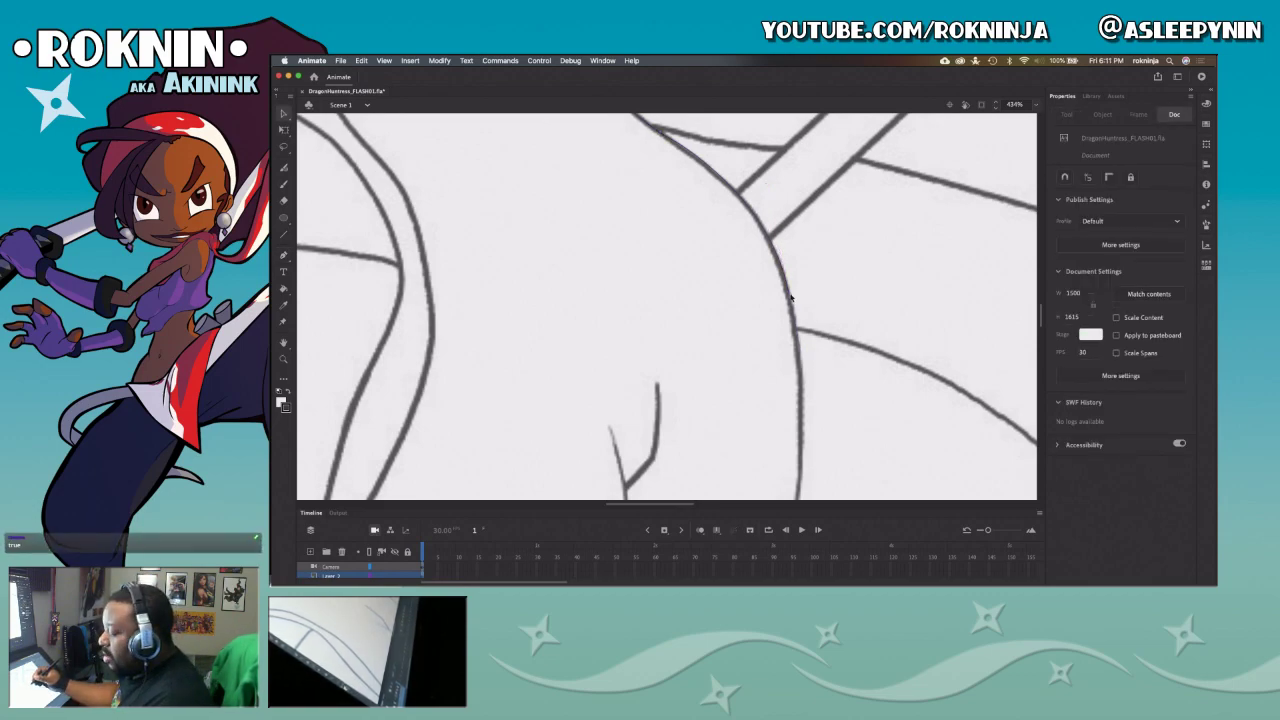
pyautogui.press('p')
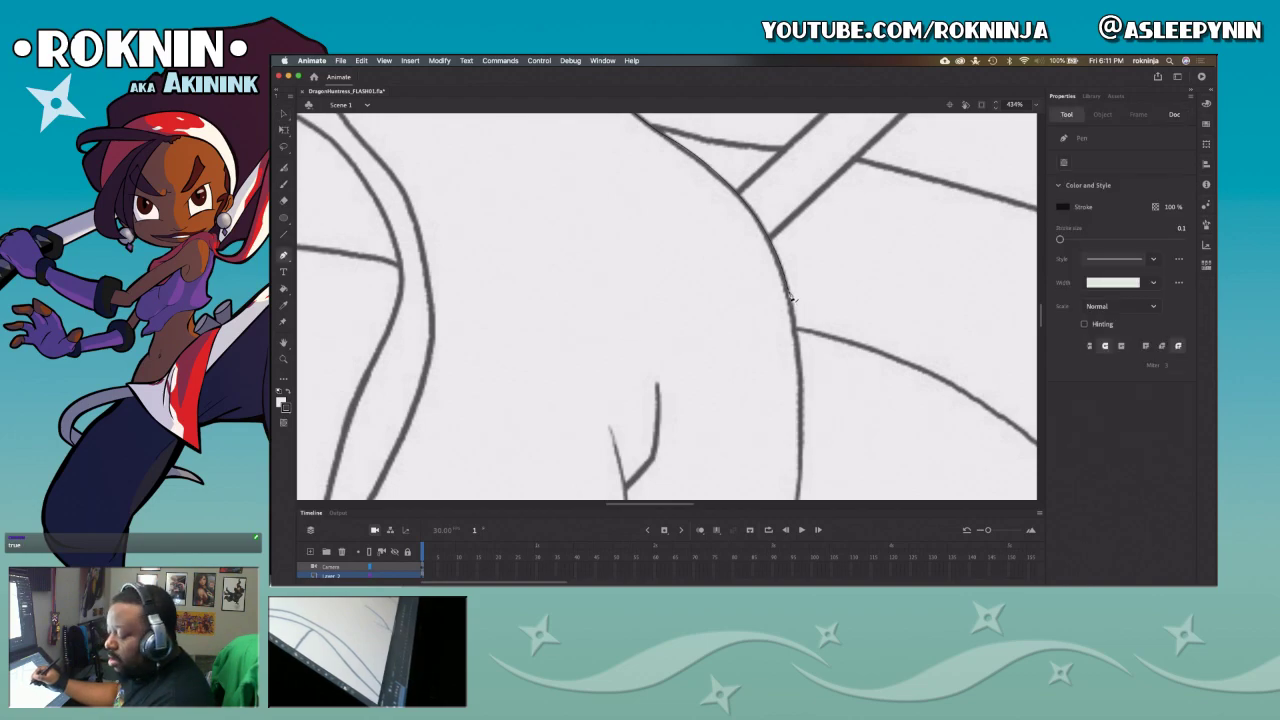
# Step: Extend the right contour from the waist around the hip and along the outer thigh with a curved Pen segment
pyautogui.press('z')
pyautogui.keyDown('alt'); pyautogui.click(790, 298); pyautogui.keyUp('alt')
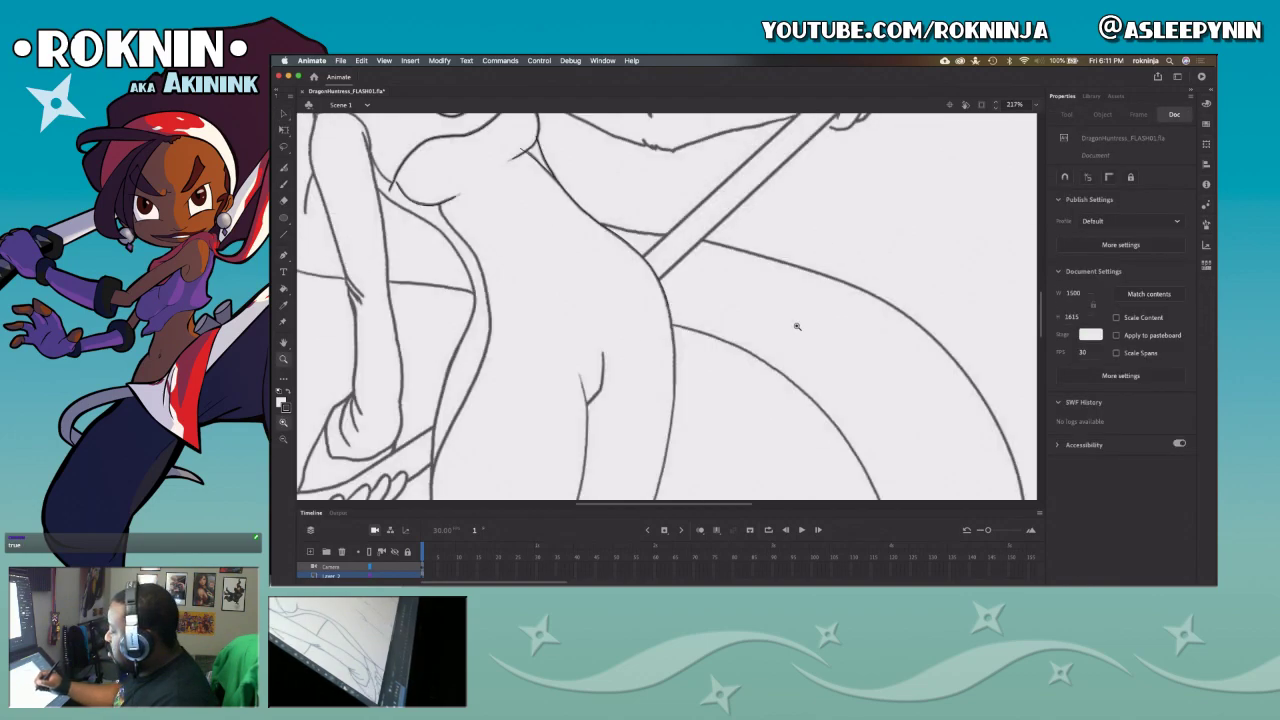
pyautogui.press('p')
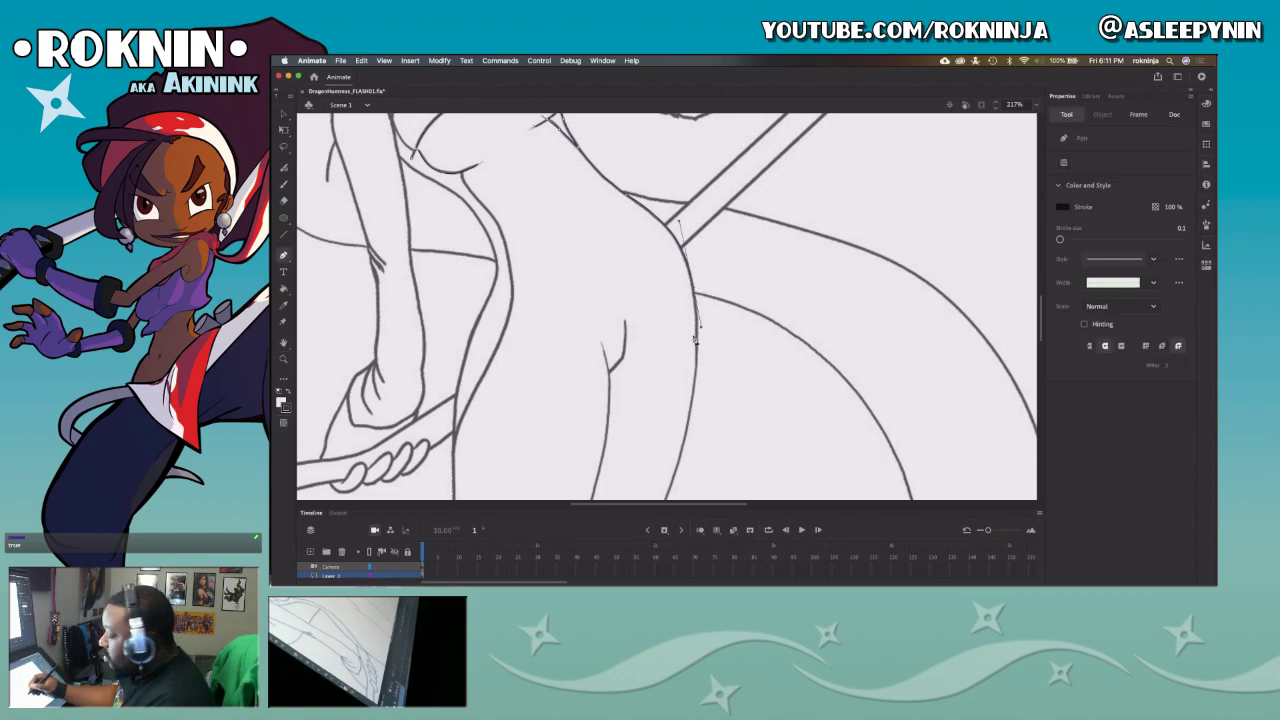
pyautogui.moveTo(712, 443); pyautogui.dragTo(799, 337)
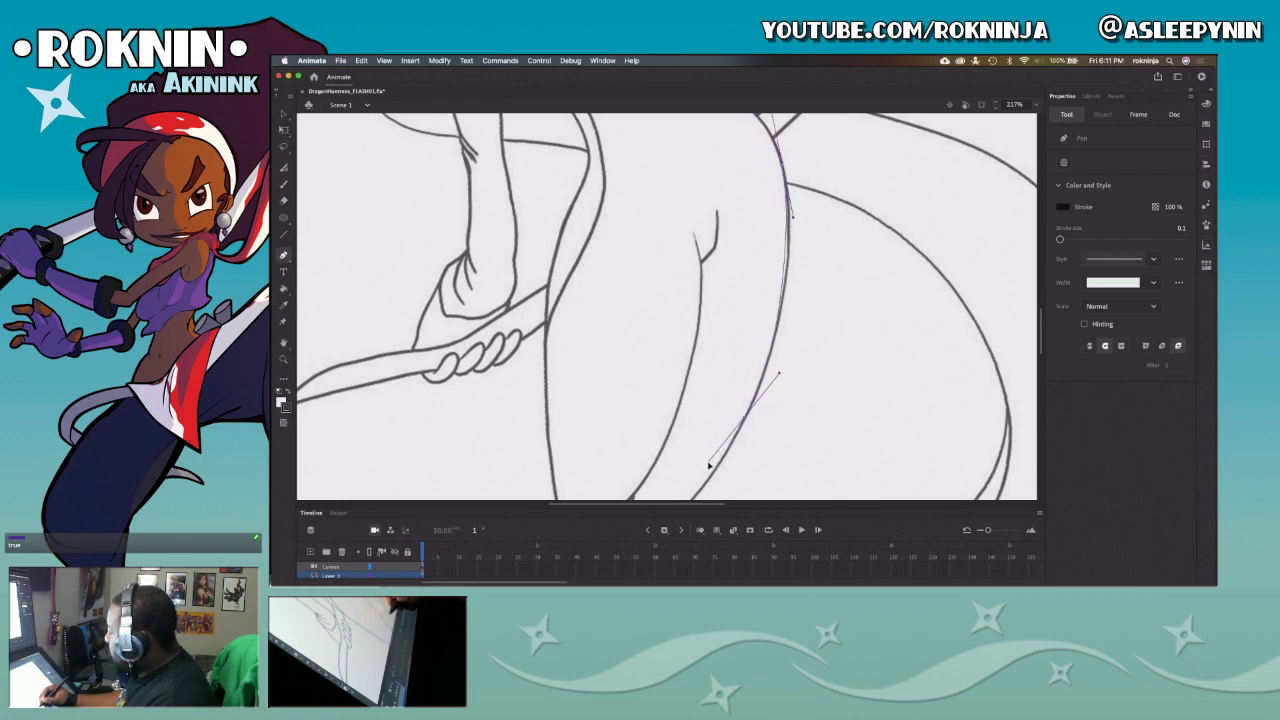
pyautogui.moveTo(796, 325); pyautogui.dragTo(691, 534)
pyautogui.moveTo(757, 466); pyautogui.dragTo(816, 353)
pyautogui.press('v')
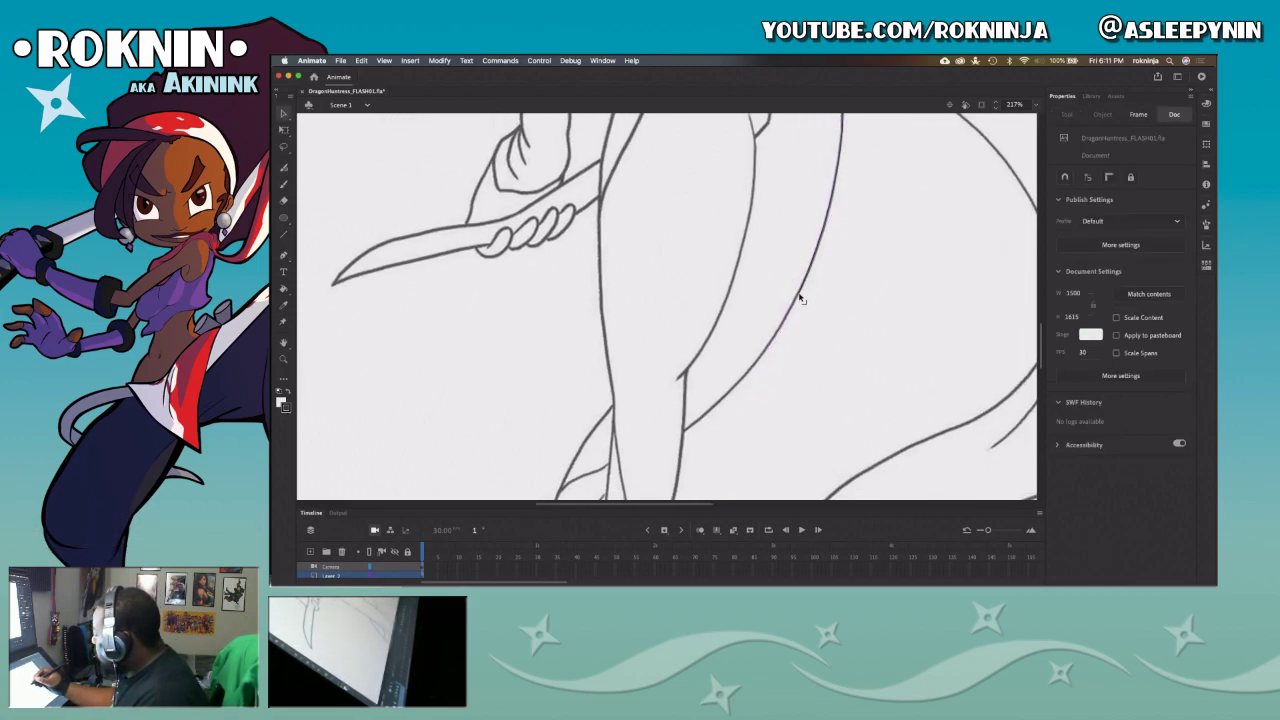
# Step: Finish the rear leg's outer thigh contour down to where it meets the front leg's line
pyautogui.moveTo(828, 281)
pyautogui.mouseDown()
pyautogui.moveTo(810, 404)
pyautogui.moveTo(817, 346)
pyautogui.mouseUp()
pyautogui.press('p')
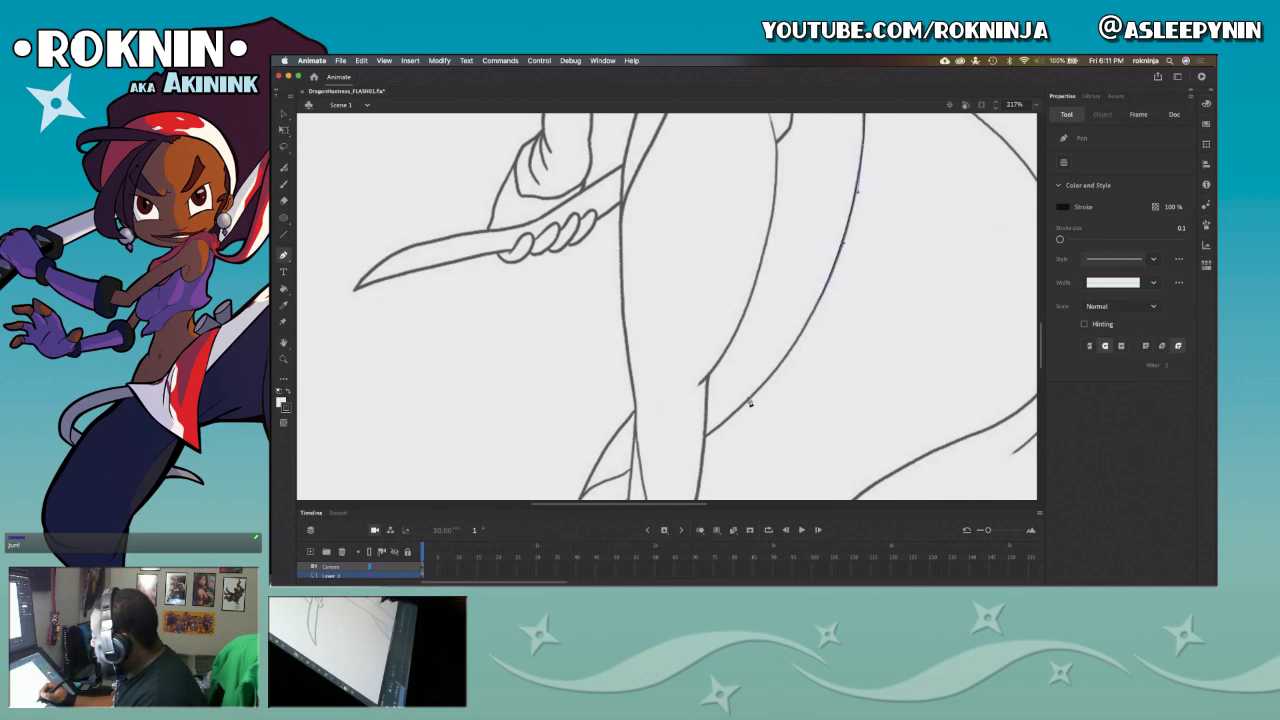
pyautogui.moveTo(706, 436); pyautogui.dragTo(626, 496)
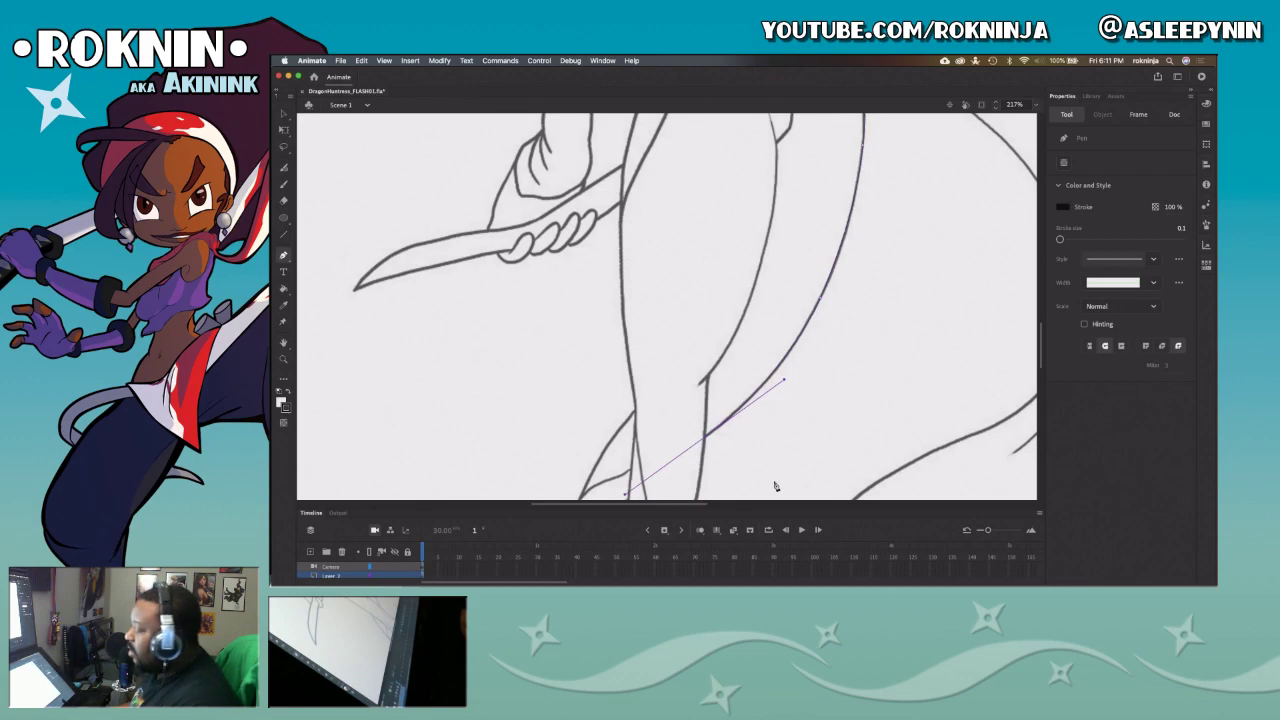
pyautogui.press('v')
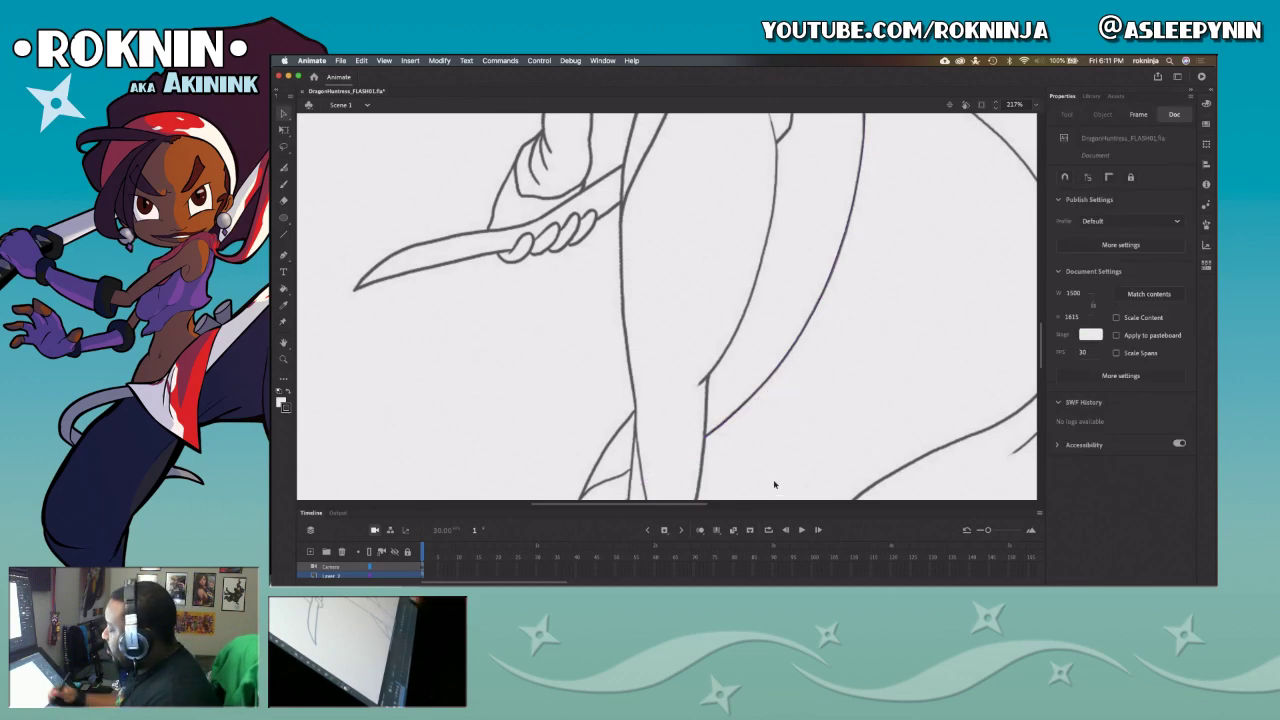
# Step: Trace the inner thigh line from its lower end near the knee up to the fork between the legs
pyautogui.moveTo(775, 297); pyautogui.dragTo(767, 385)
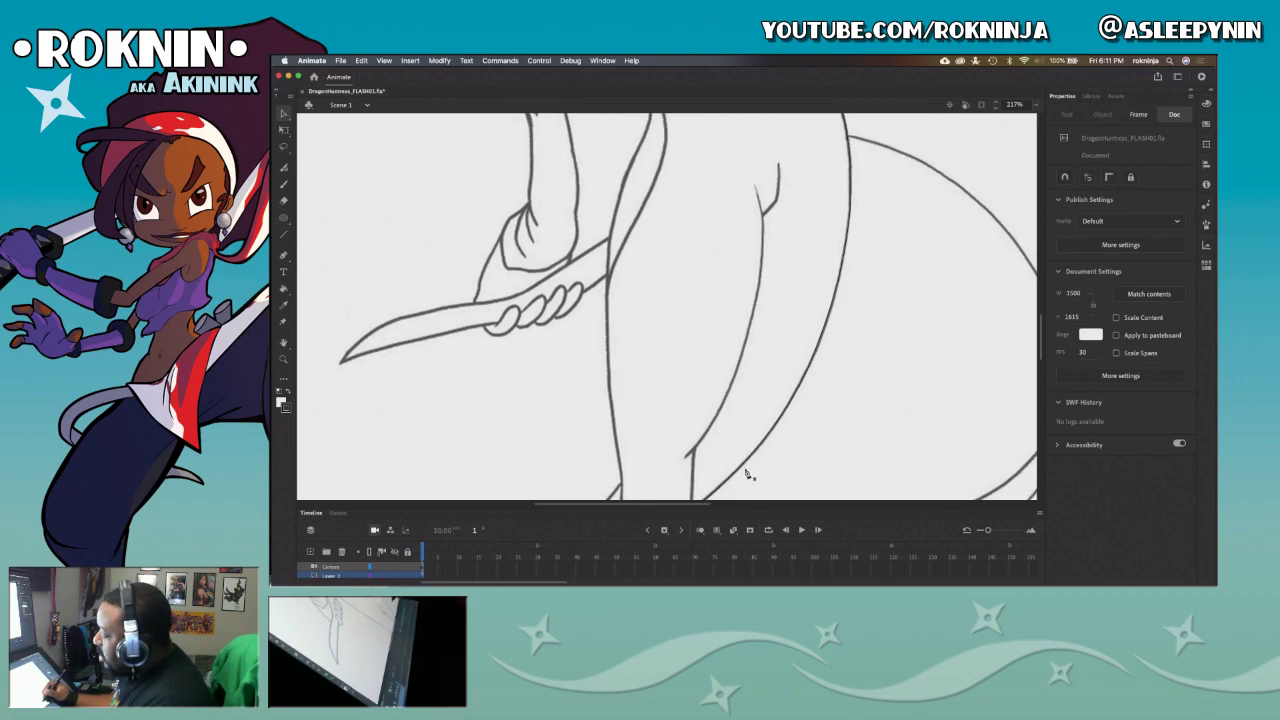
pyautogui.press('p')
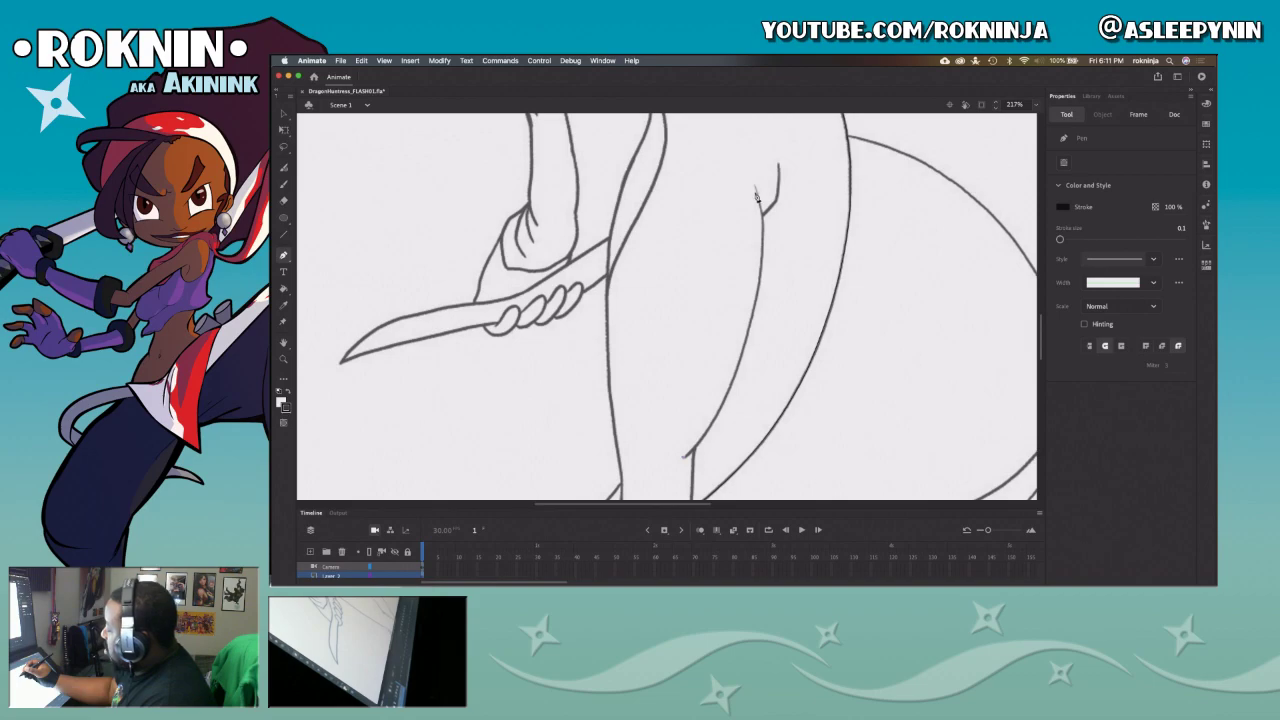
pyautogui.moveTo(760, 205); pyautogui.dragTo(724, 56)
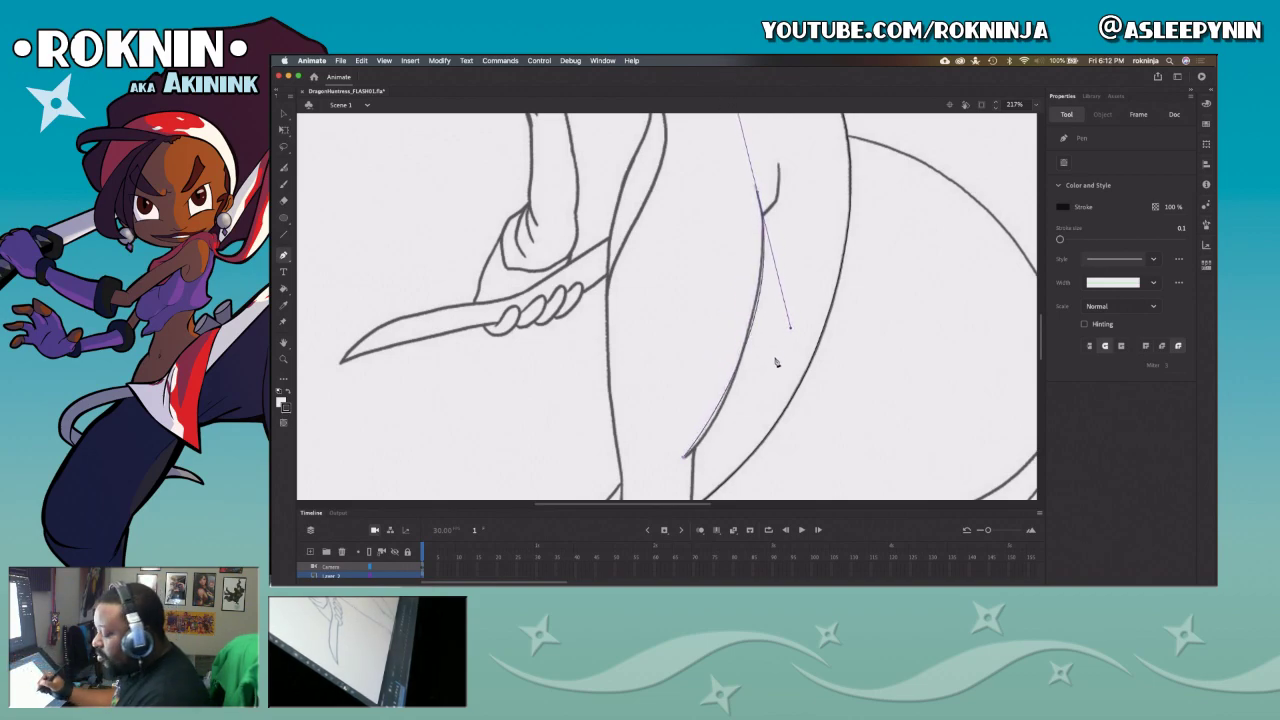
pyautogui.scroll(5, 780, 349)
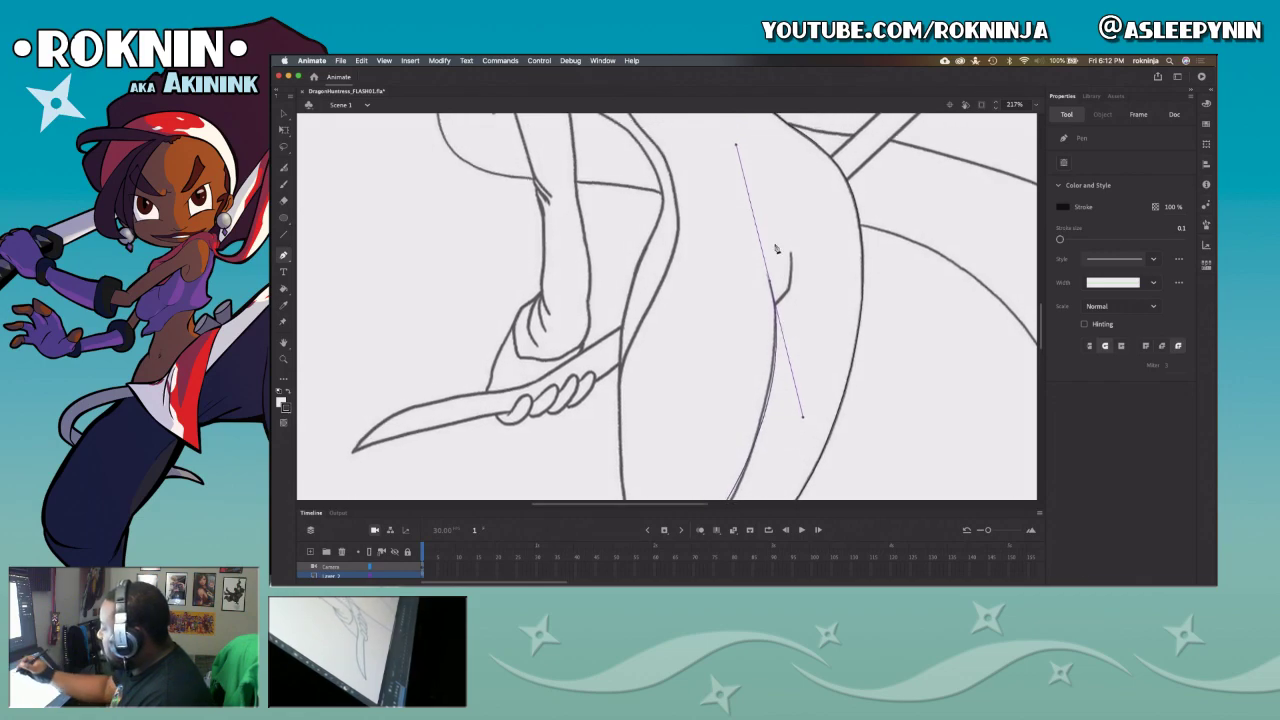
pyautogui.click(736, 145)
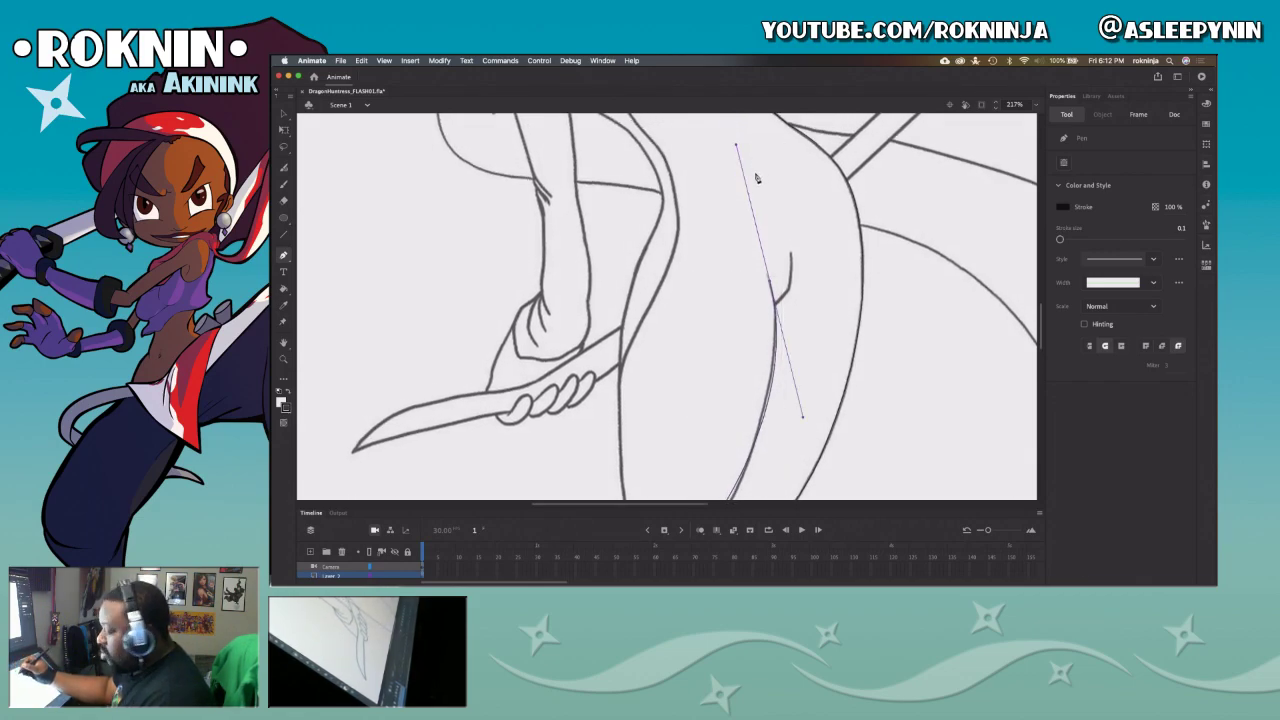
pyautogui.press('v')
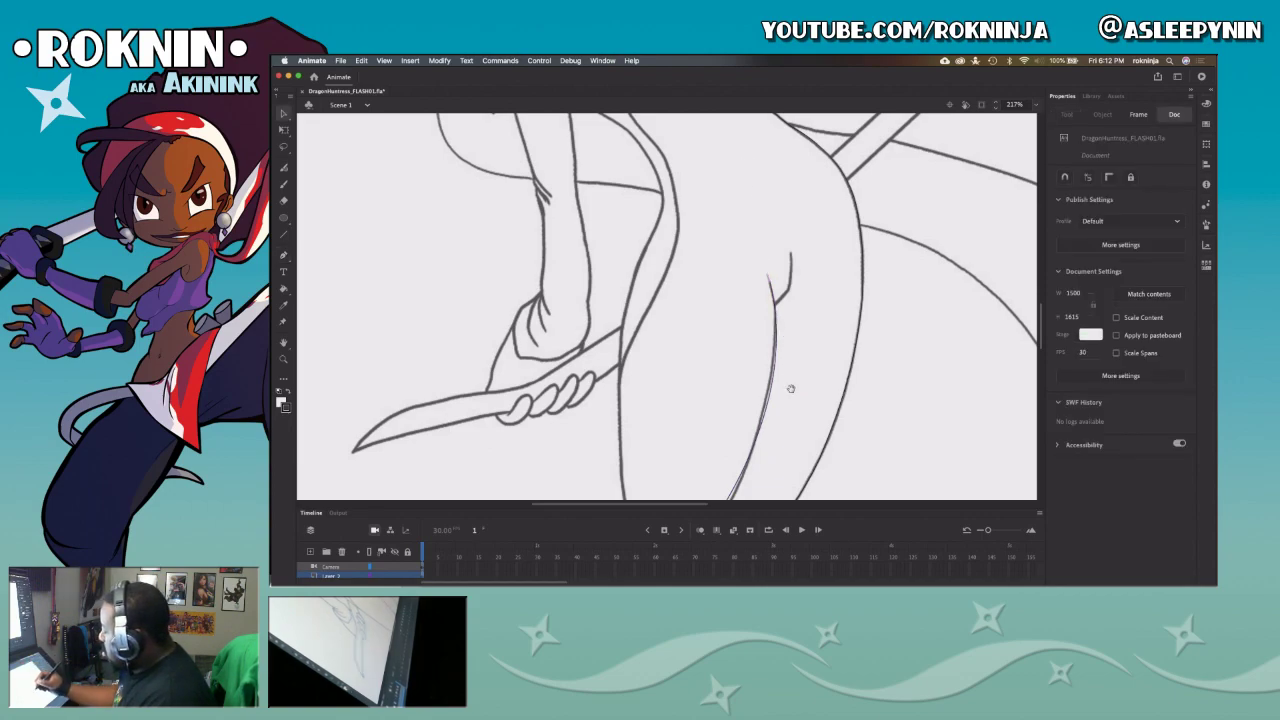
# Step: Bend the inner thigh line onto the sketch and delete its stray end near the knee
pyautogui.scroll(-4, 759, 242)
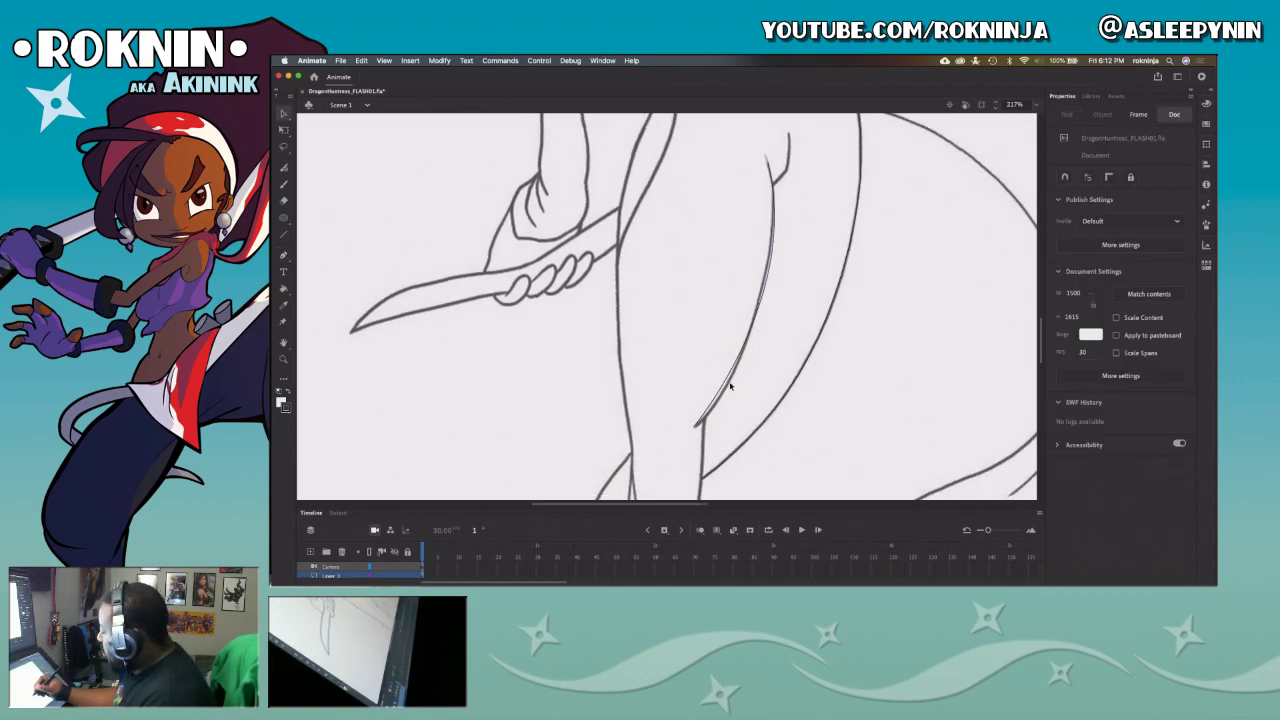
pyautogui.moveTo(728, 381); pyautogui.dragTo(725, 391)
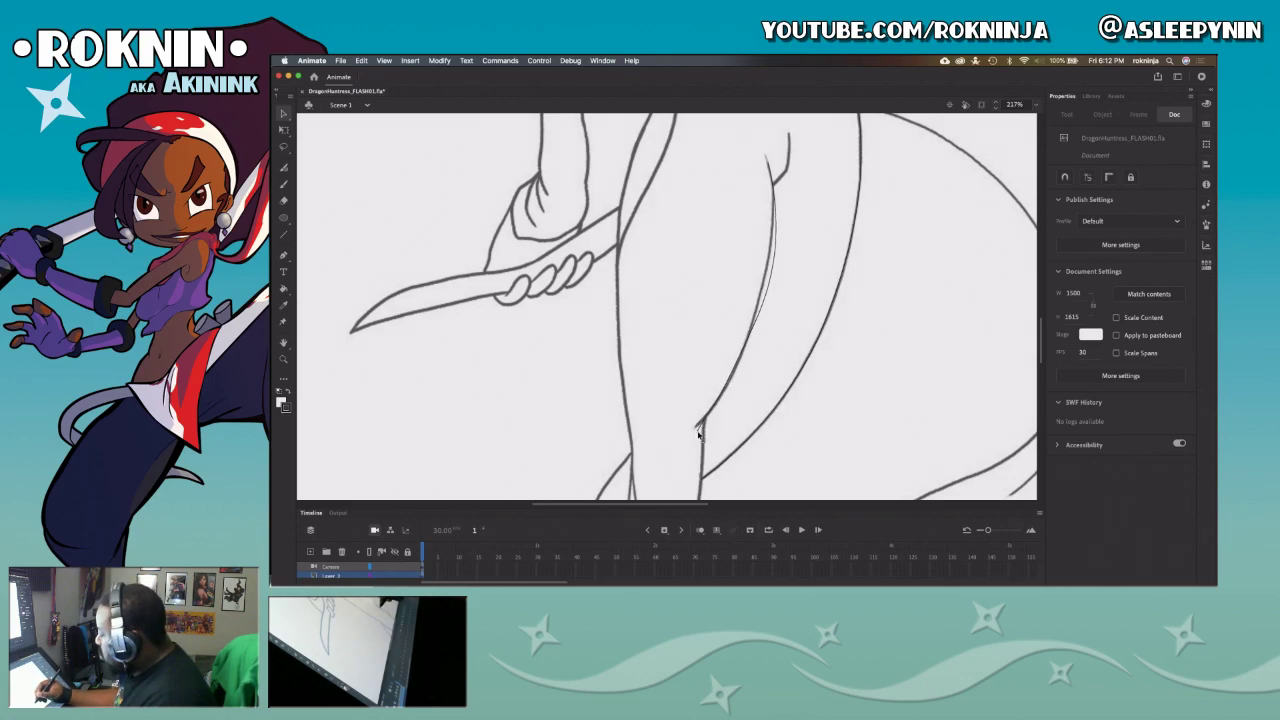
pyautogui.click(693, 432)
pyautogui.press('Delete')
pyautogui.moveTo(771, 287); pyautogui.dragTo(764, 291)
pyautogui.moveTo(739, 351); pyautogui.dragTo(738, 362)
pyautogui.moveTo(700, 426)
pyautogui.mouseDown()
pyautogui.moveTo(692, 440)
pyautogui.moveTo(697, 426)
pyautogui.mouseUp()
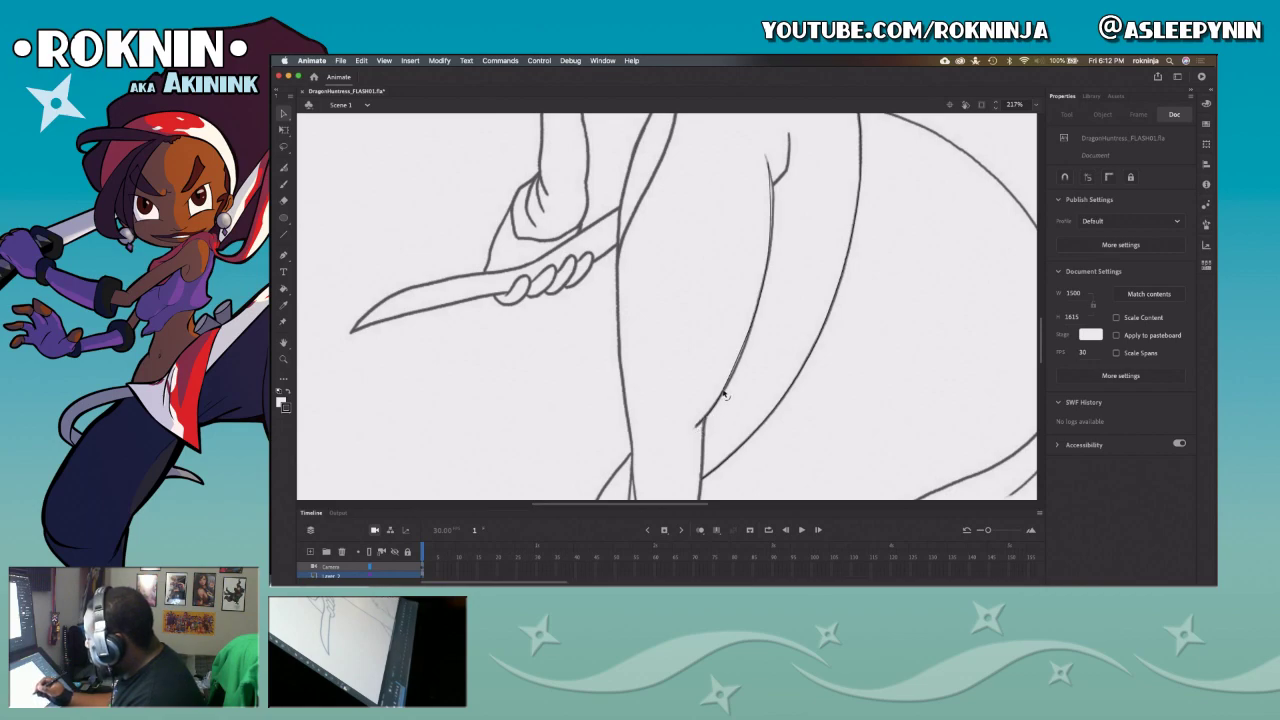
# Step: Fine-tune the inner thigh line's curvature along its middle and lower segments until it follows the sketch line
pyautogui.moveTo(738, 362); pyautogui.dragTo(743, 363)
pyautogui.moveTo(746, 338); pyautogui.dragTo(748, 341)
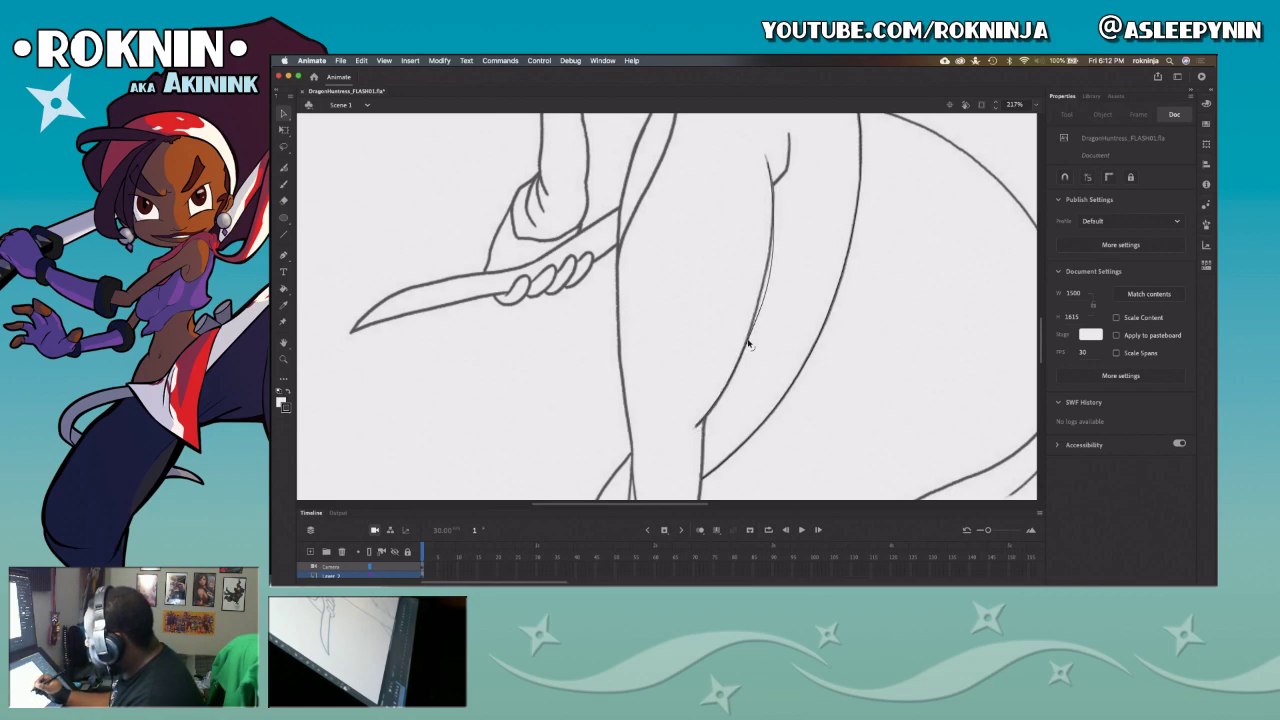
pyautogui.moveTo(770, 277); pyautogui.dragTo(763, 288)
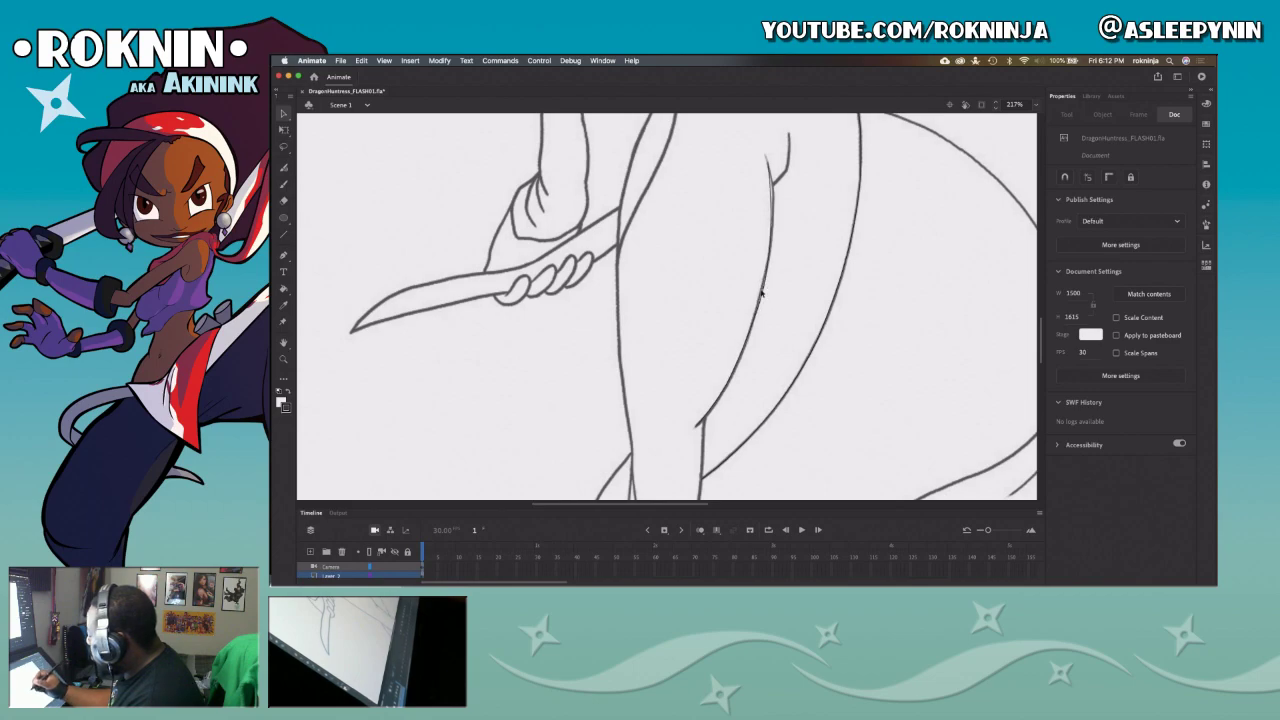
pyautogui.moveTo(748, 340); pyautogui.dragTo(752, 329)
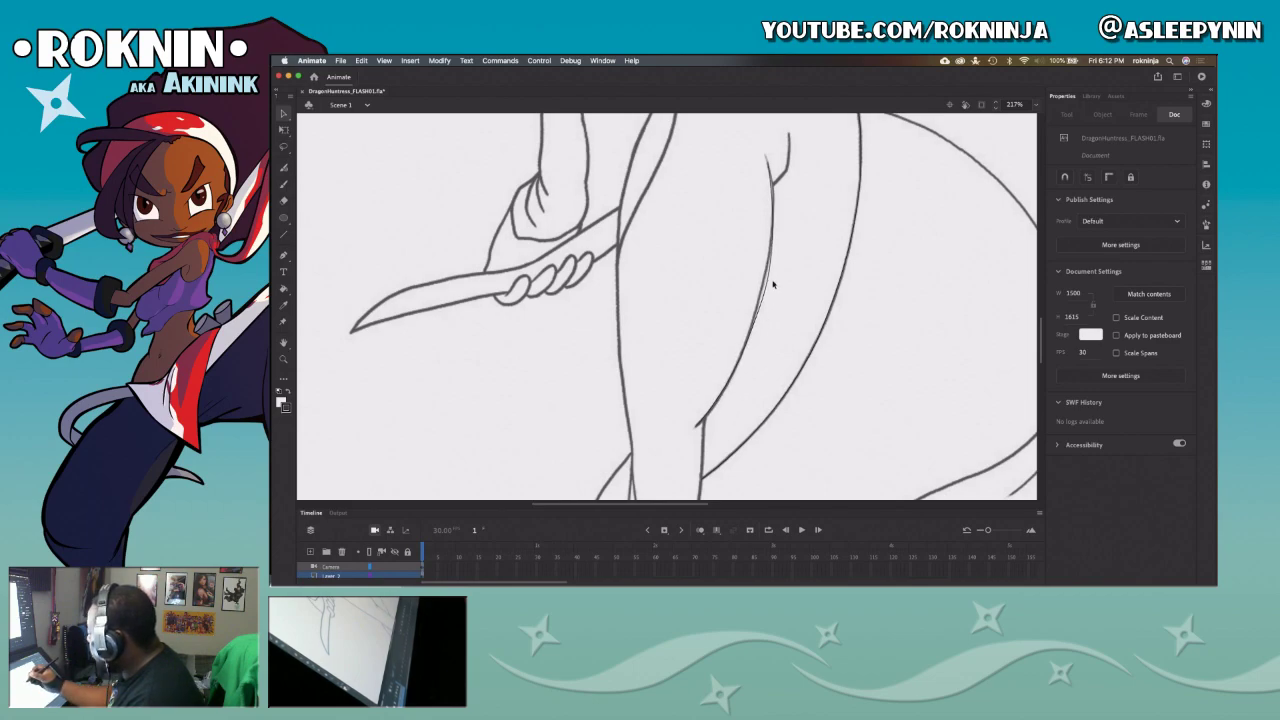
pyautogui.moveTo(770, 266); pyautogui.dragTo(772, 250)
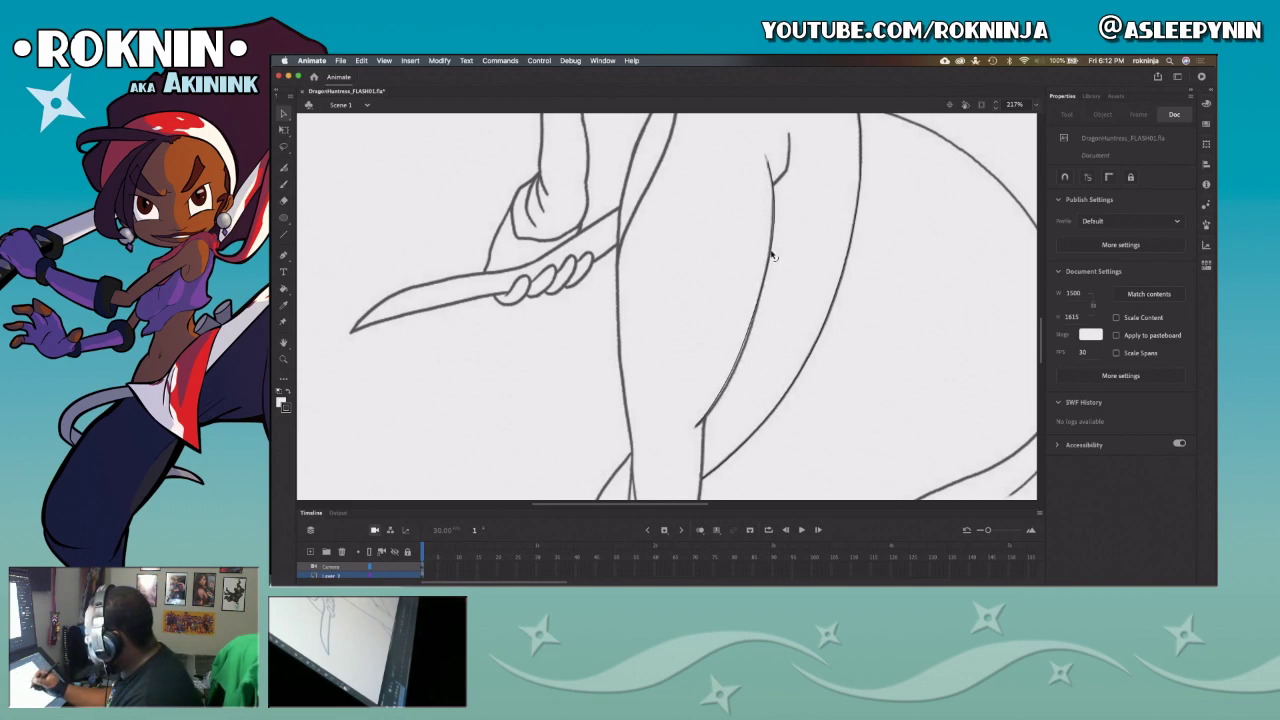
pyautogui.moveTo(736, 366); pyautogui.dragTo(738, 371)
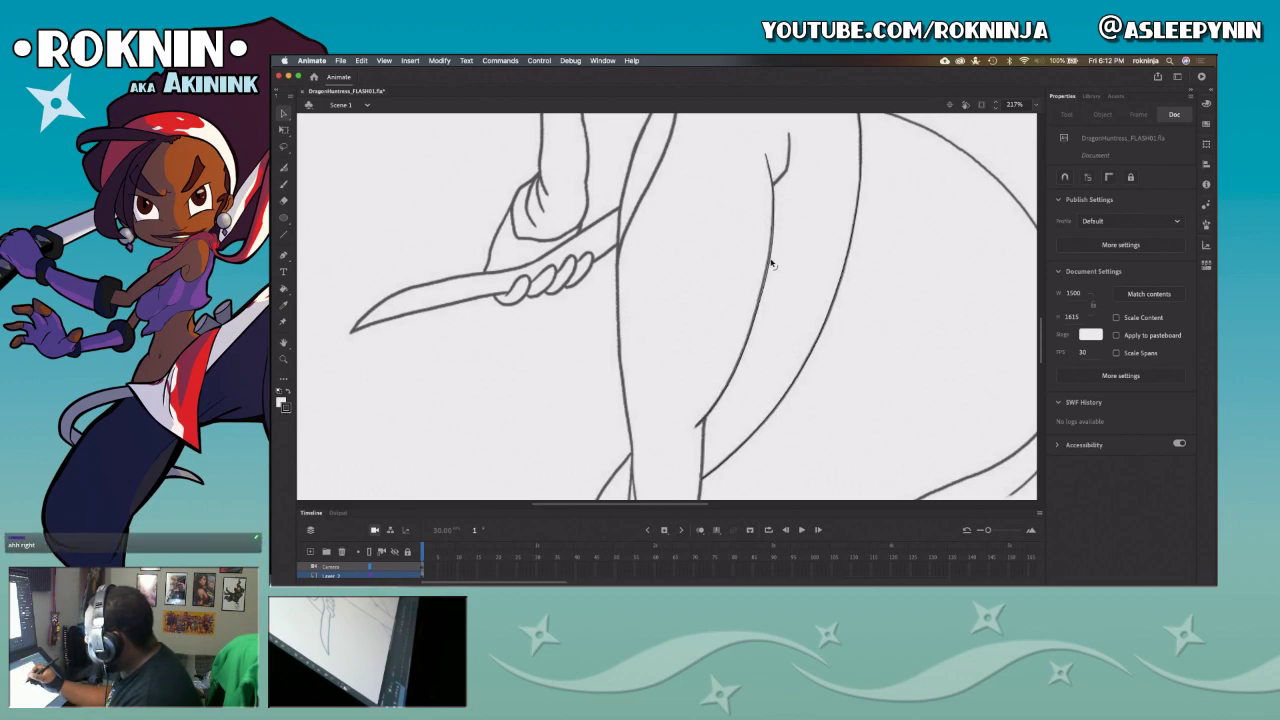
pyautogui.moveTo(769, 263); pyautogui.dragTo(771, 260)
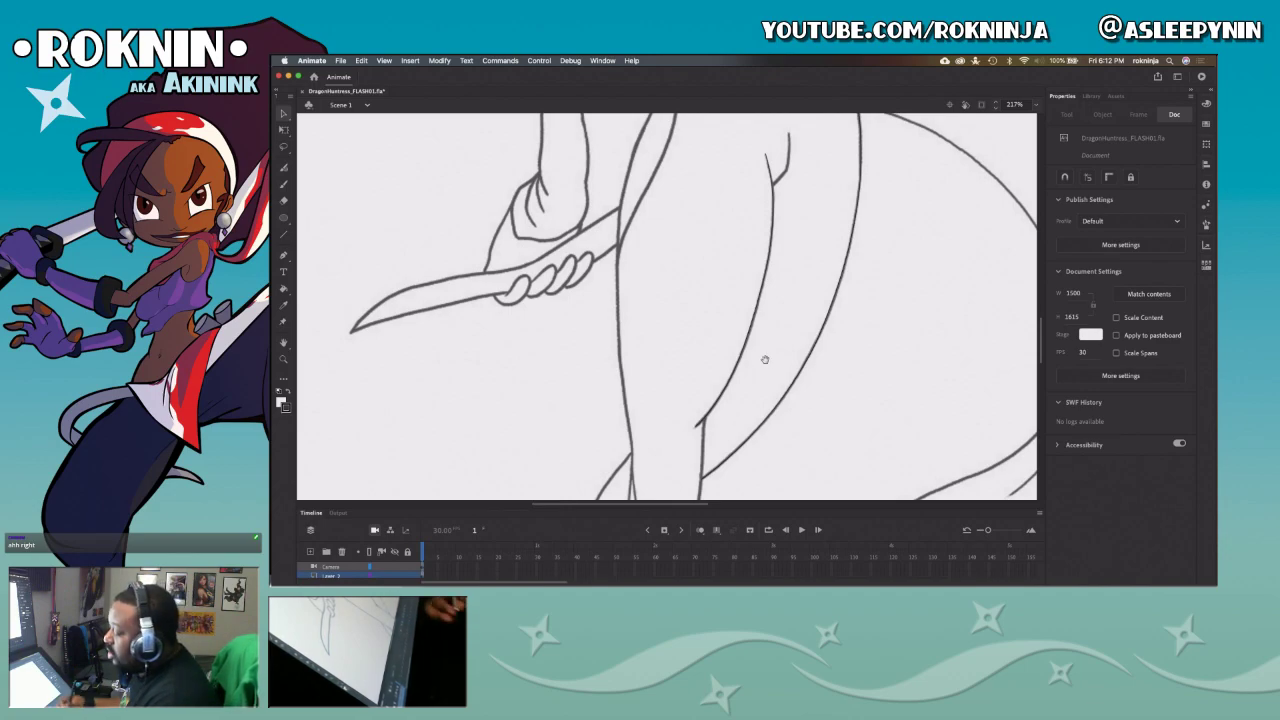
# Step: Trace the short curved crease at the fork between the legs with the Pen tool and delete its excess end
pyautogui.scroll(5, 765, 360)
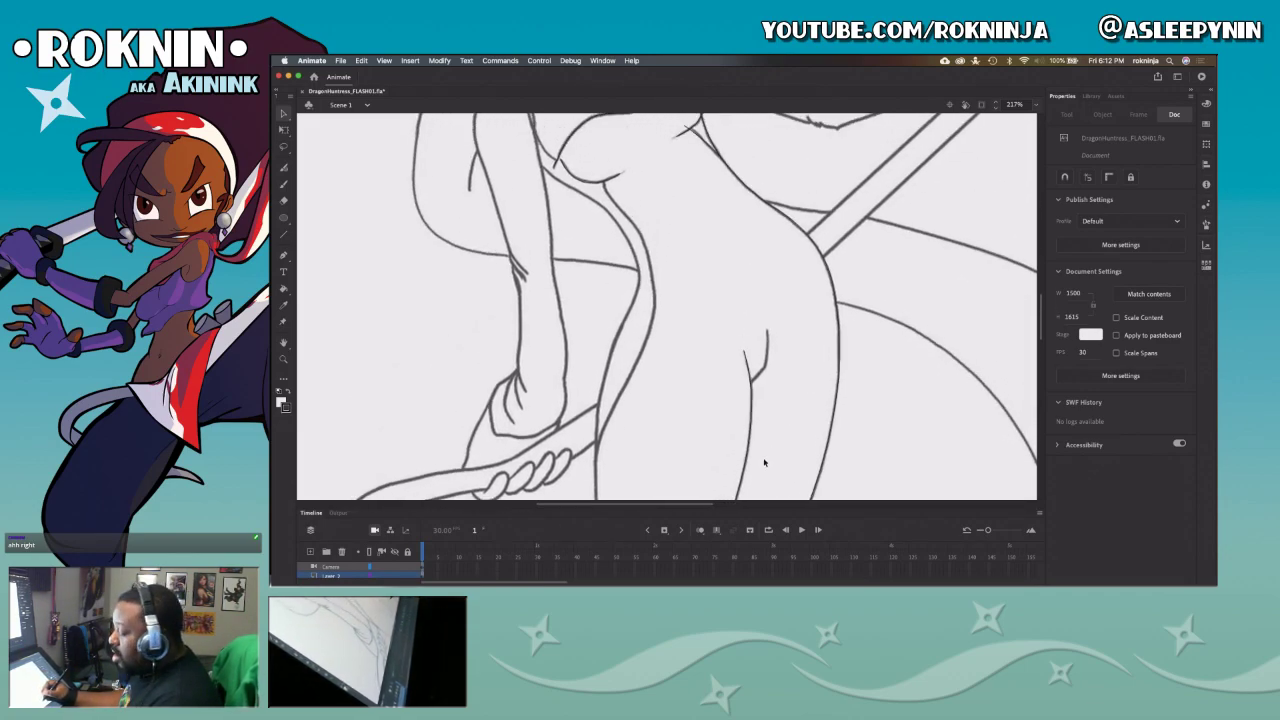
pyautogui.press('p')
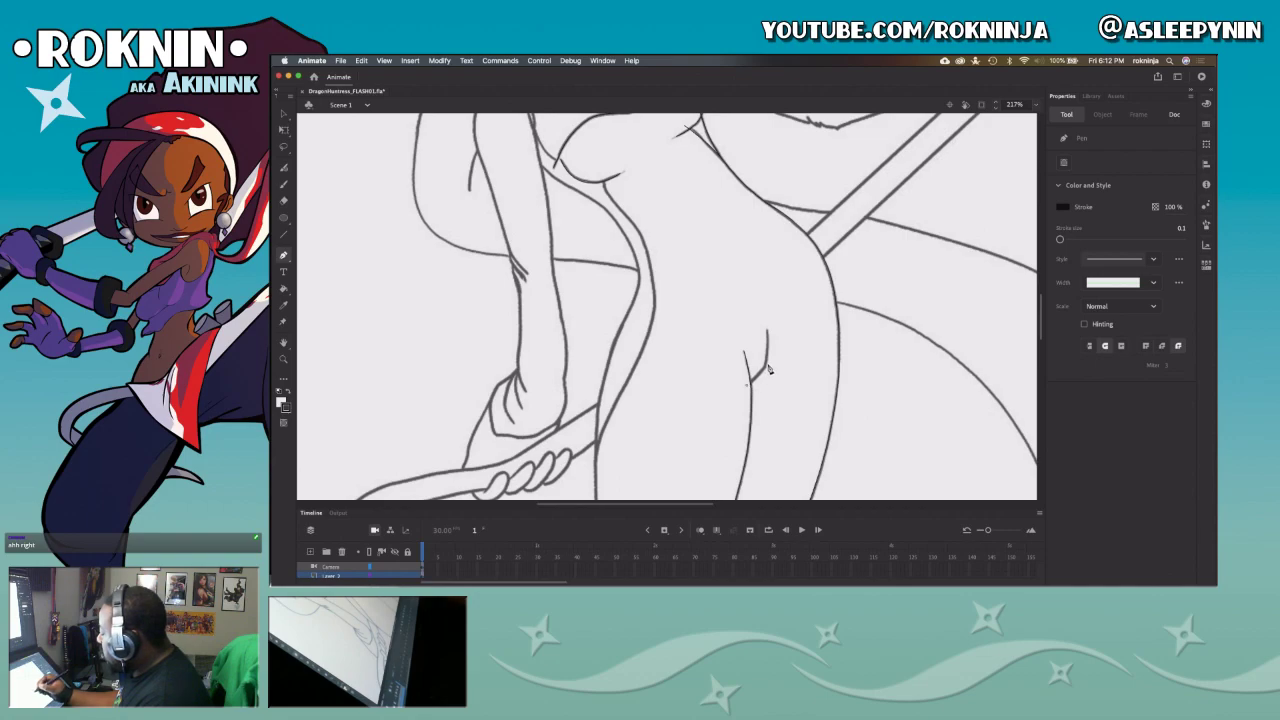
pyautogui.click(768, 362)
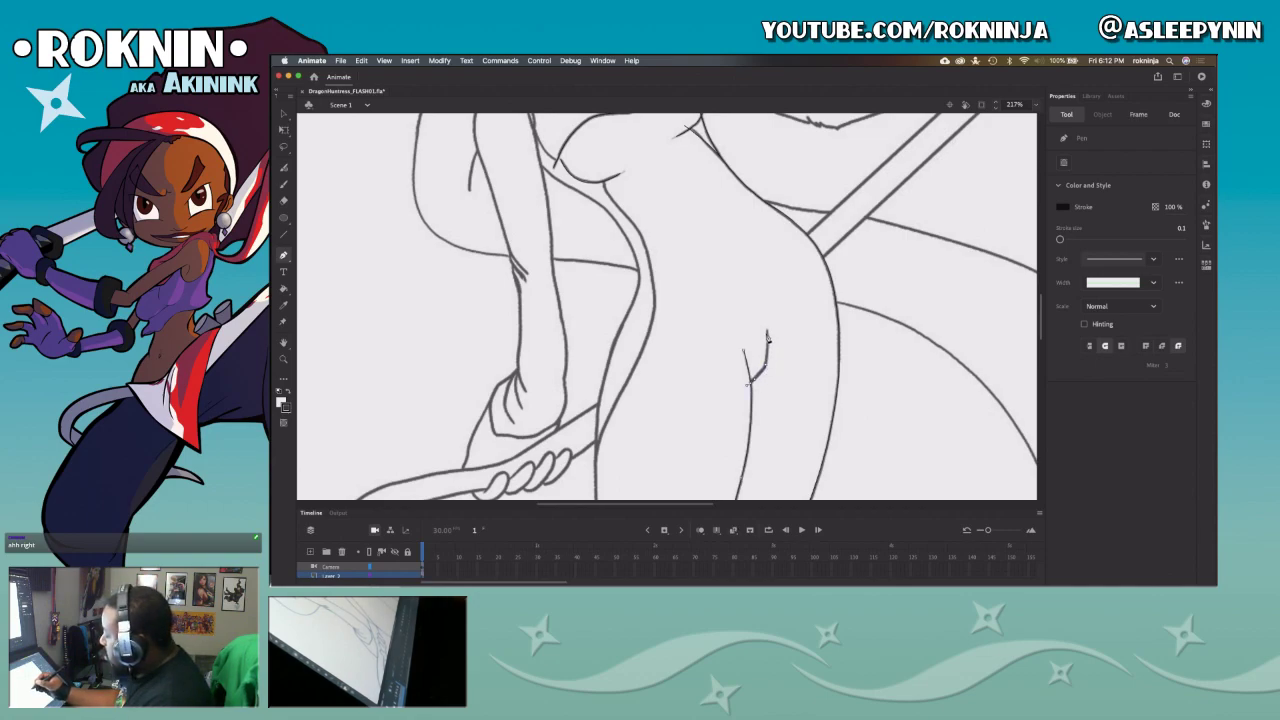
pyautogui.moveTo(764, 323); pyautogui.dragTo(760, 308)
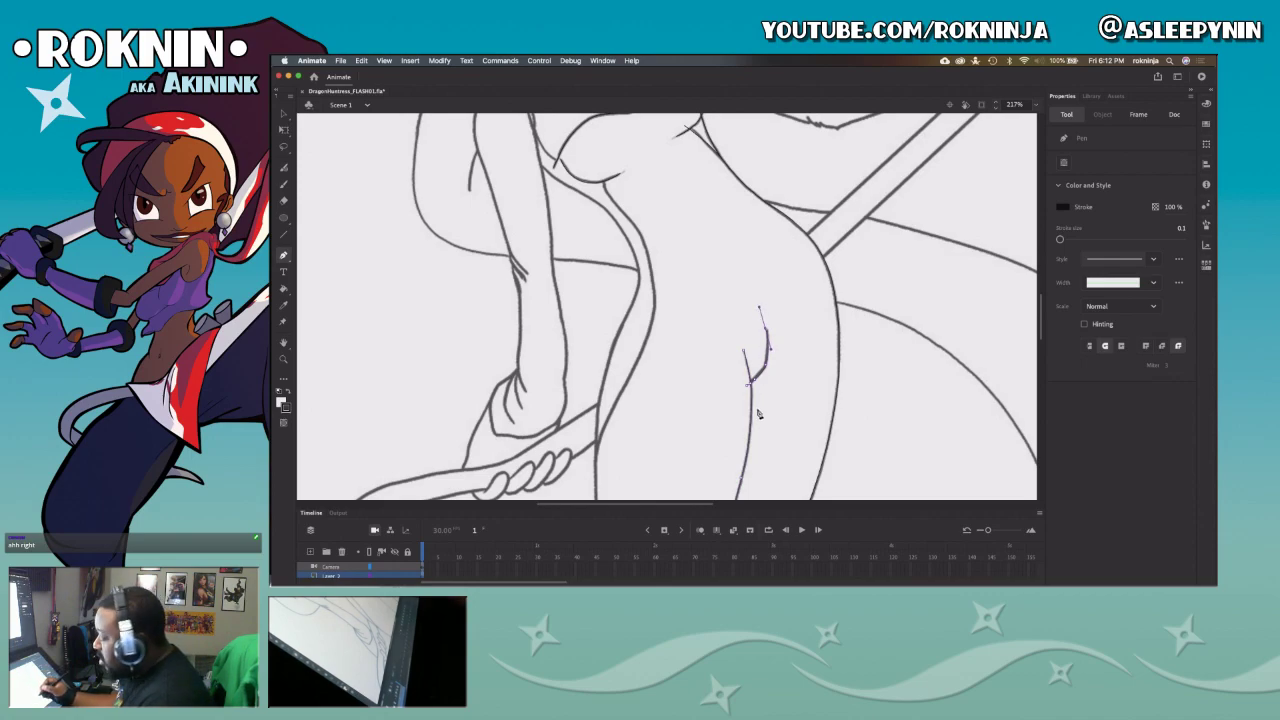
pyautogui.press('v')
pyautogui.click(750, 385)
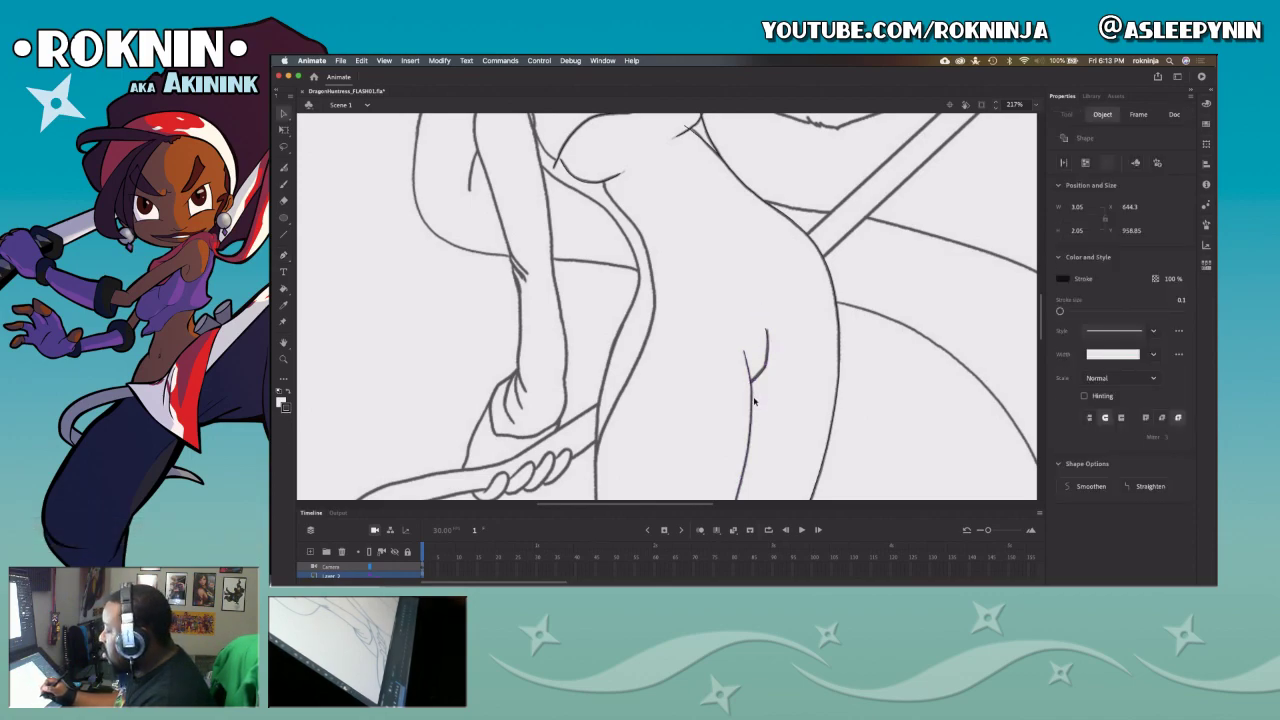
pyautogui.press('Delete')
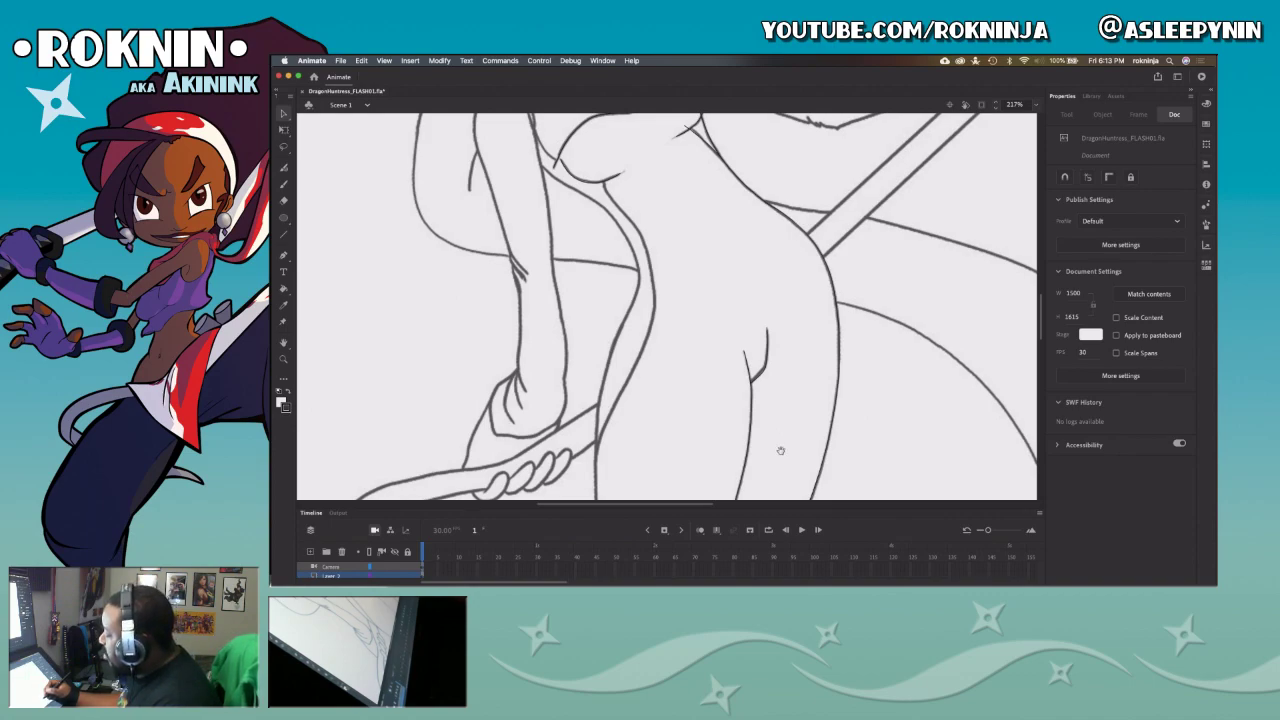
# Step: Trace the front lower leg's right contour with curved Pen segments from the knee down to the ankle cuff
pyautogui.scroll(-5, 776, 446)
pyautogui.scroll(-4, 778, 441)
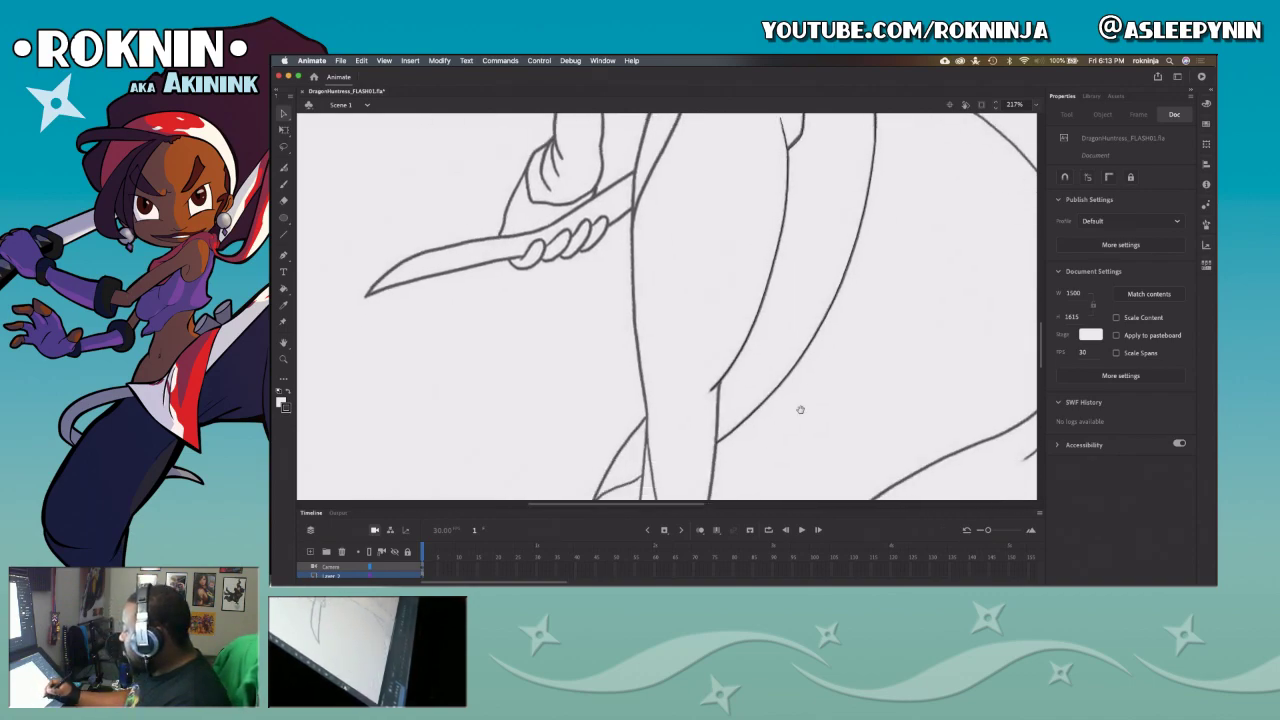
pyautogui.moveTo(798, 443); pyautogui.dragTo(783, 309)
pyautogui.press('p')
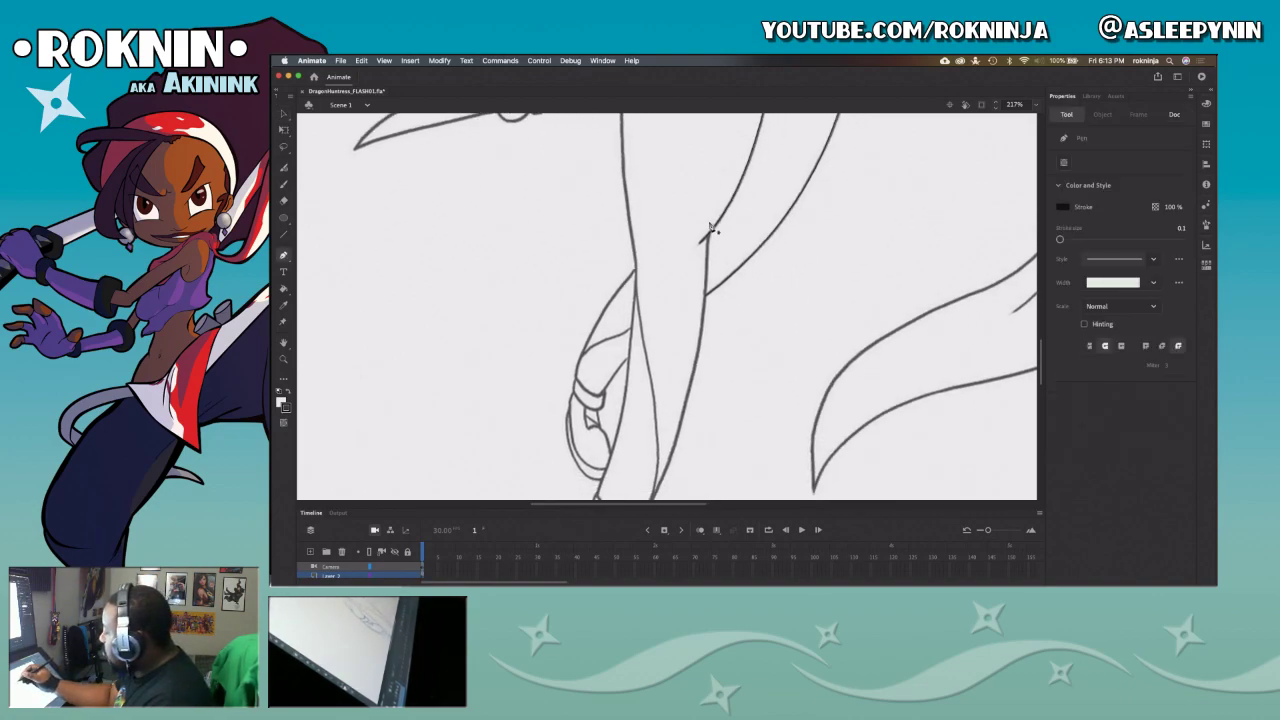
pyautogui.moveTo(672, 451); pyautogui.dragTo(634, 548)
pyautogui.moveTo(717, 434); pyautogui.dragTo(749, 346)
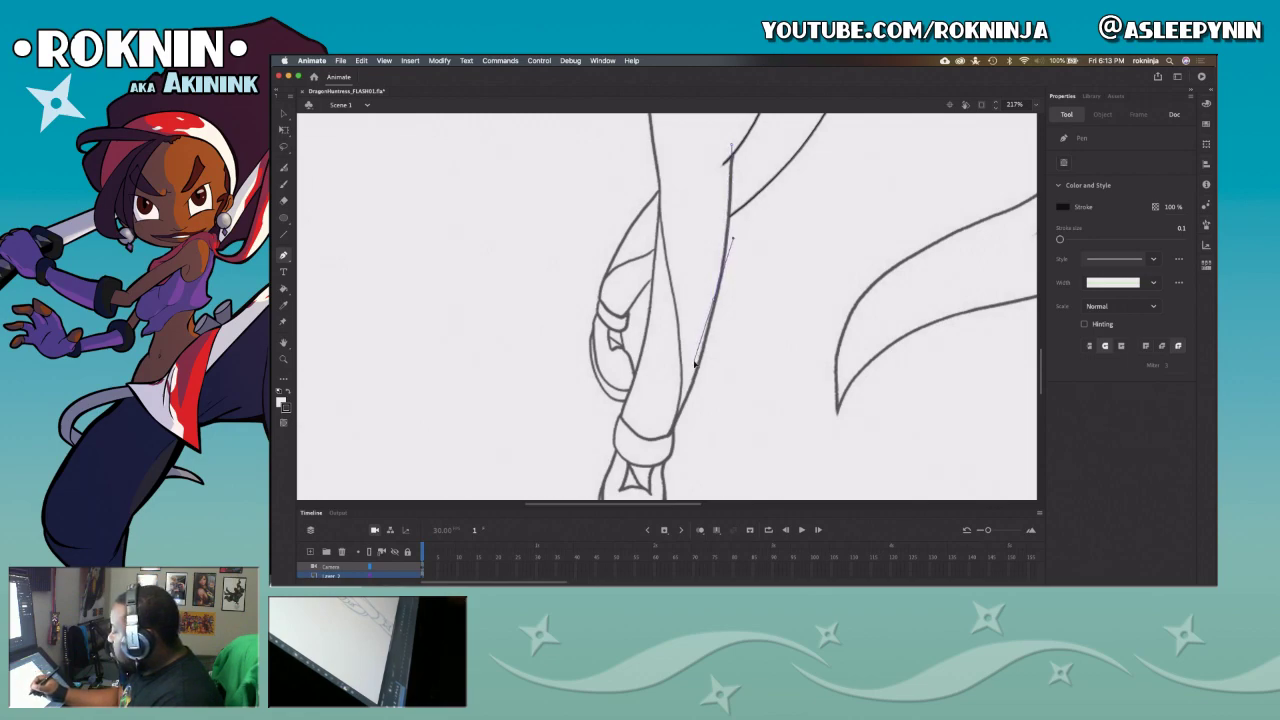
pyautogui.press('v')
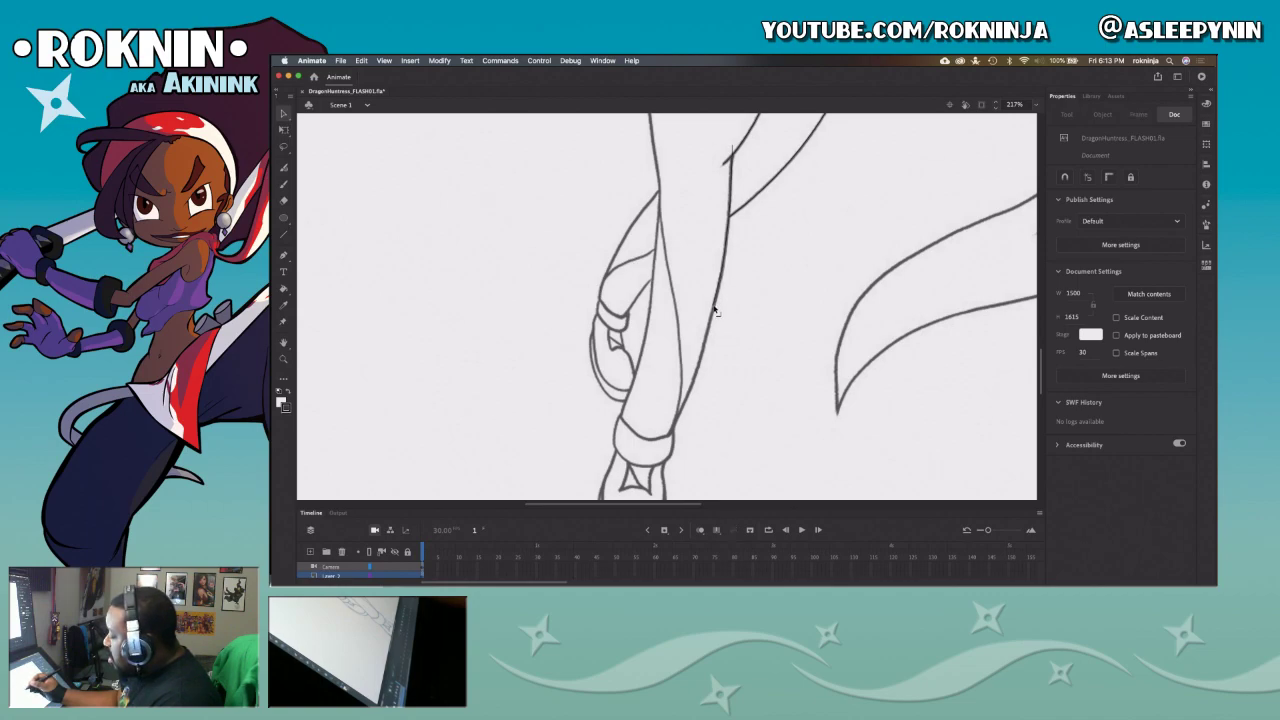
pyautogui.press('p')
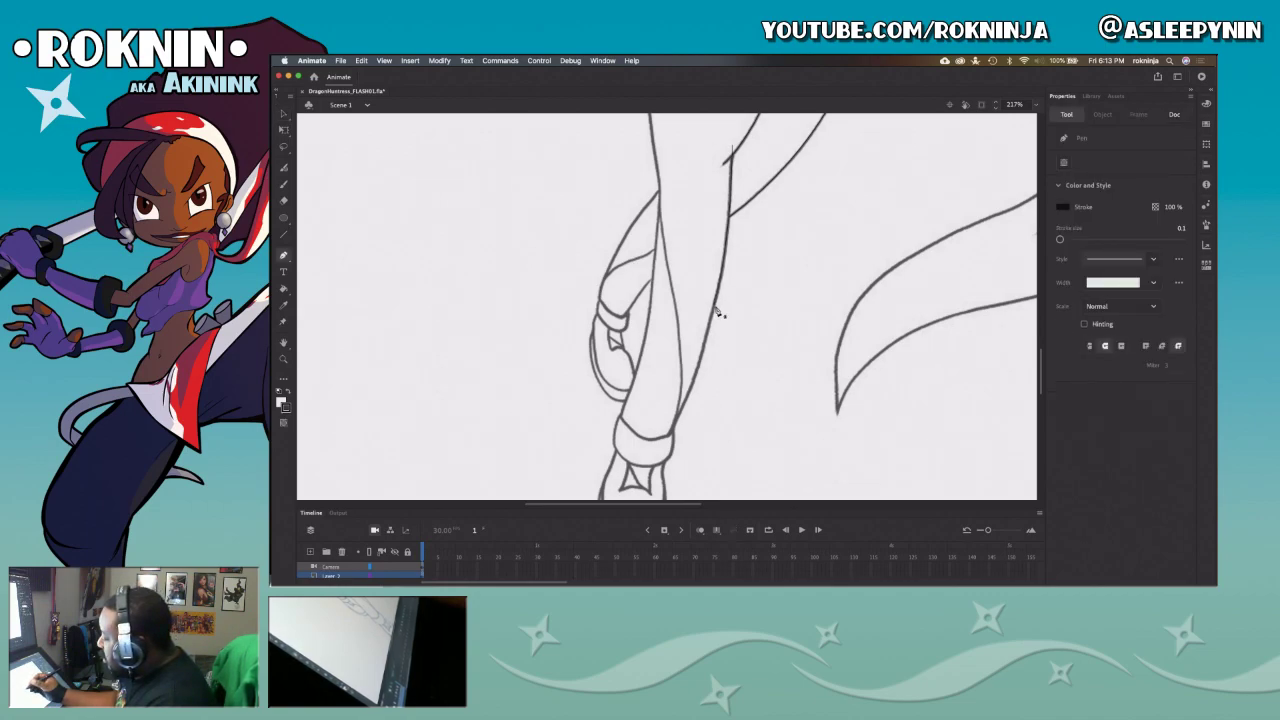
pyautogui.moveTo(670, 433); pyautogui.dragTo(644, 468)
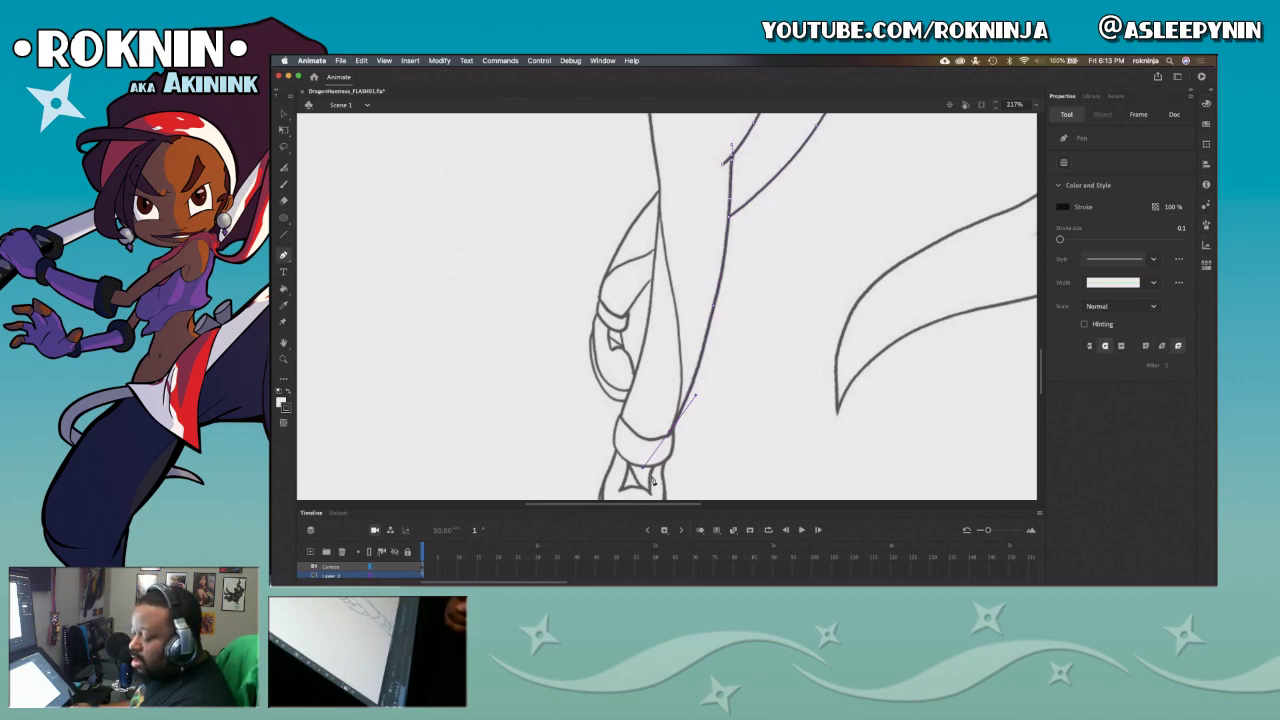
pyautogui.press('v')
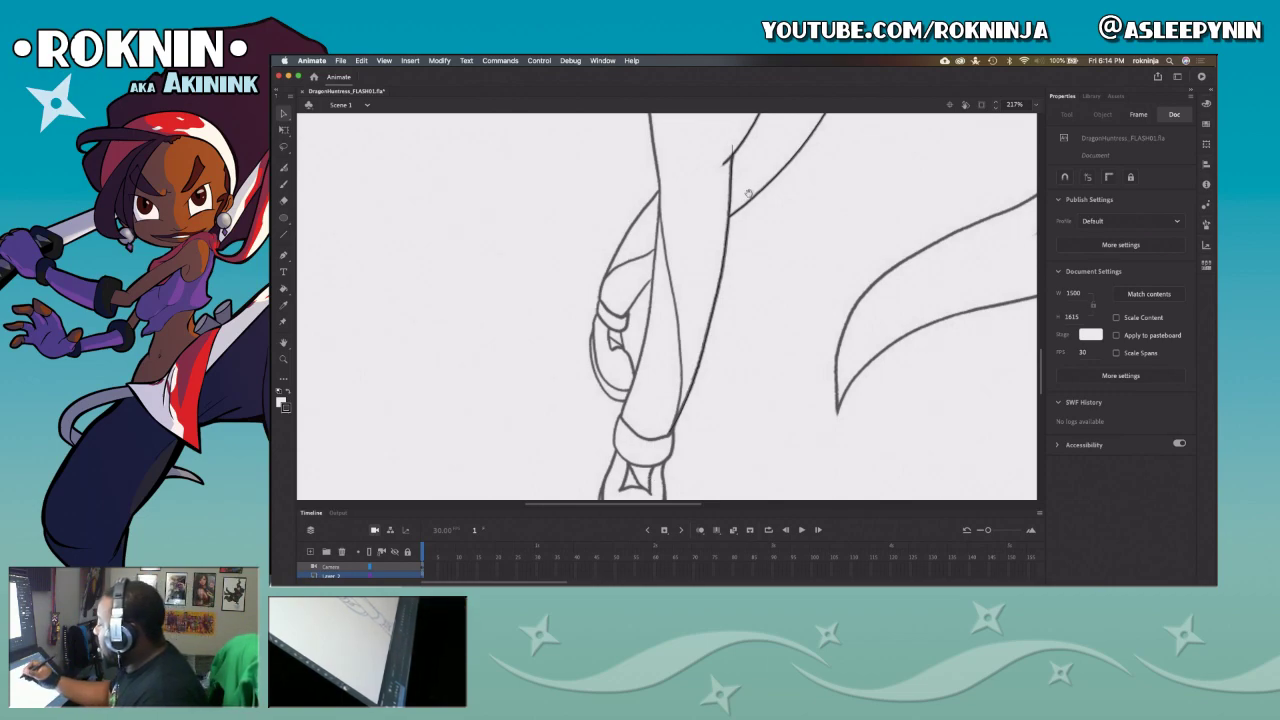
# Step: Trim the overshooting upper end of the lower leg contour where it meets the inner thigh line
pyautogui.scroll(5, 746, 270)
pyautogui.click(745, 275)
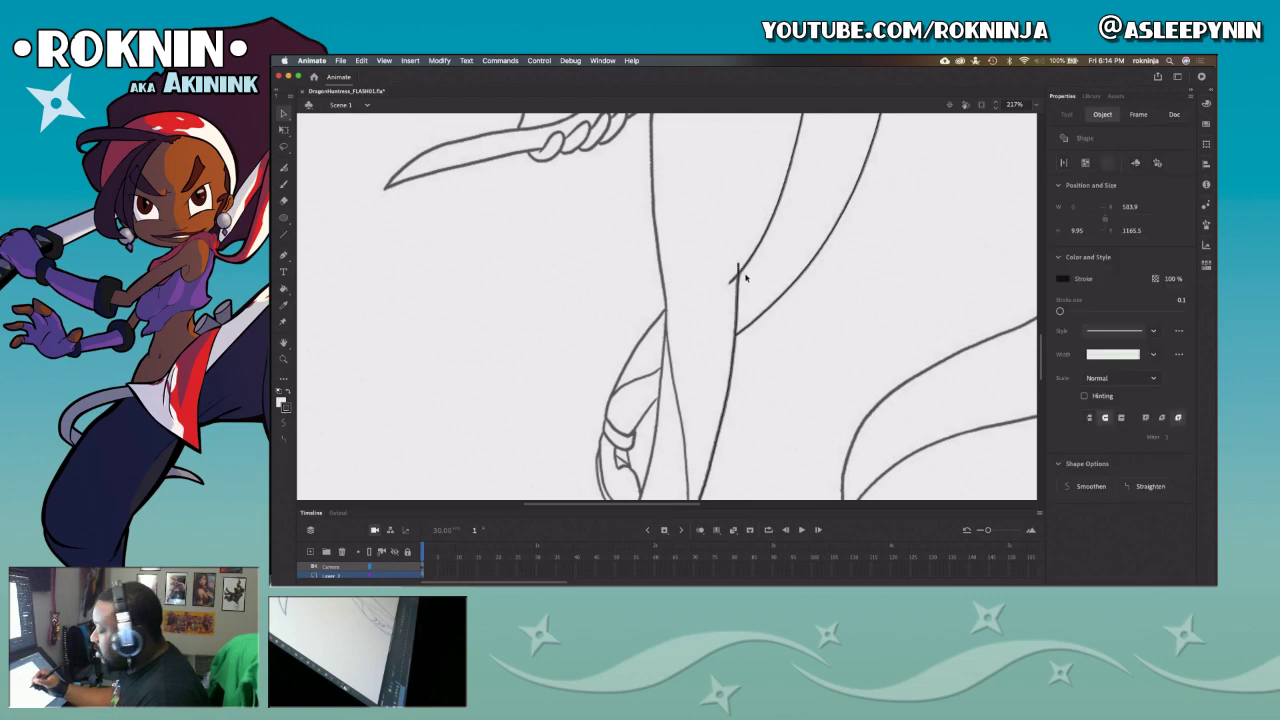
pyautogui.click(746, 344)
# Step: Start the left torso contour with a short Pen segment beneath the breast and delete its overshooting end
pyautogui.moveTo(750, 366)
pyautogui.mouseDown()
pyautogui.moveTo(732, 330)
pyautogui.moveTo(729, 474)
pyautogui.moveTo(741, 340)
pyautogui.moveTo(743, 490)
pyautogui.moveTo(737, 454)
pyautogui.moveTo(738, 466)
pyautogui.mouseUp()
pyautogui.moveTo(747, 393); pyautogui.dragTo(753, 495)
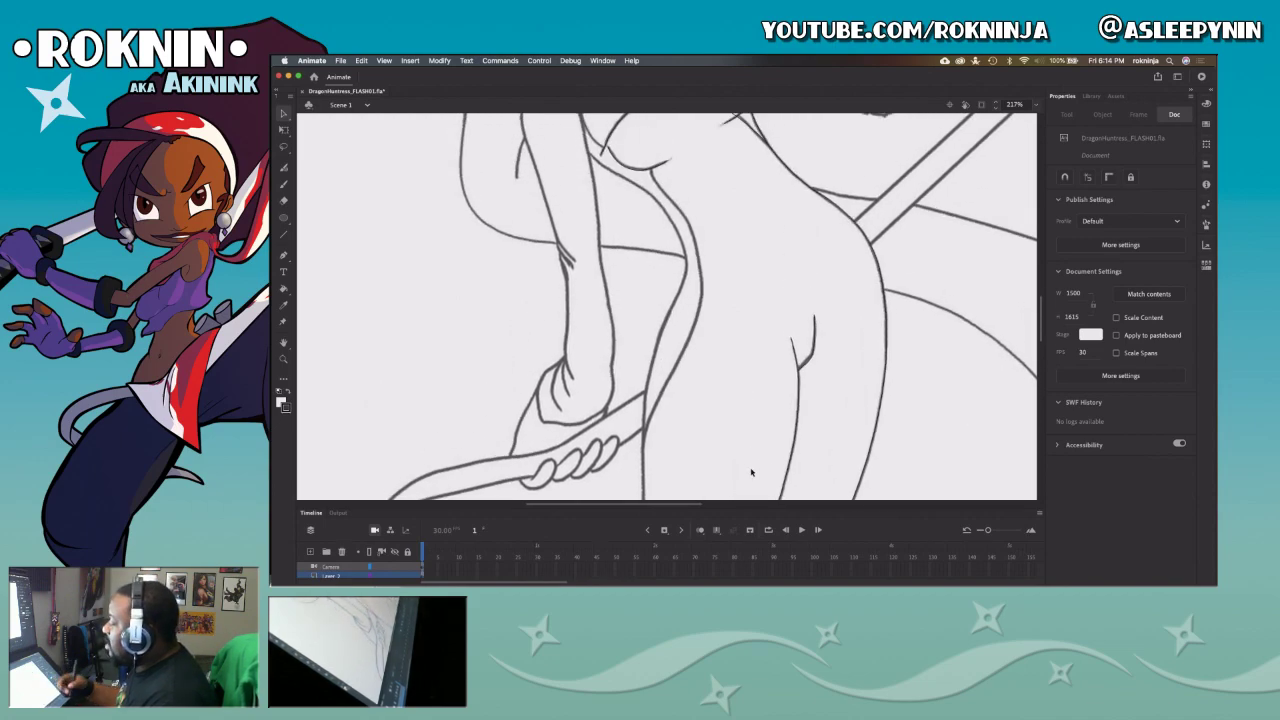
pyautogui.press('p')
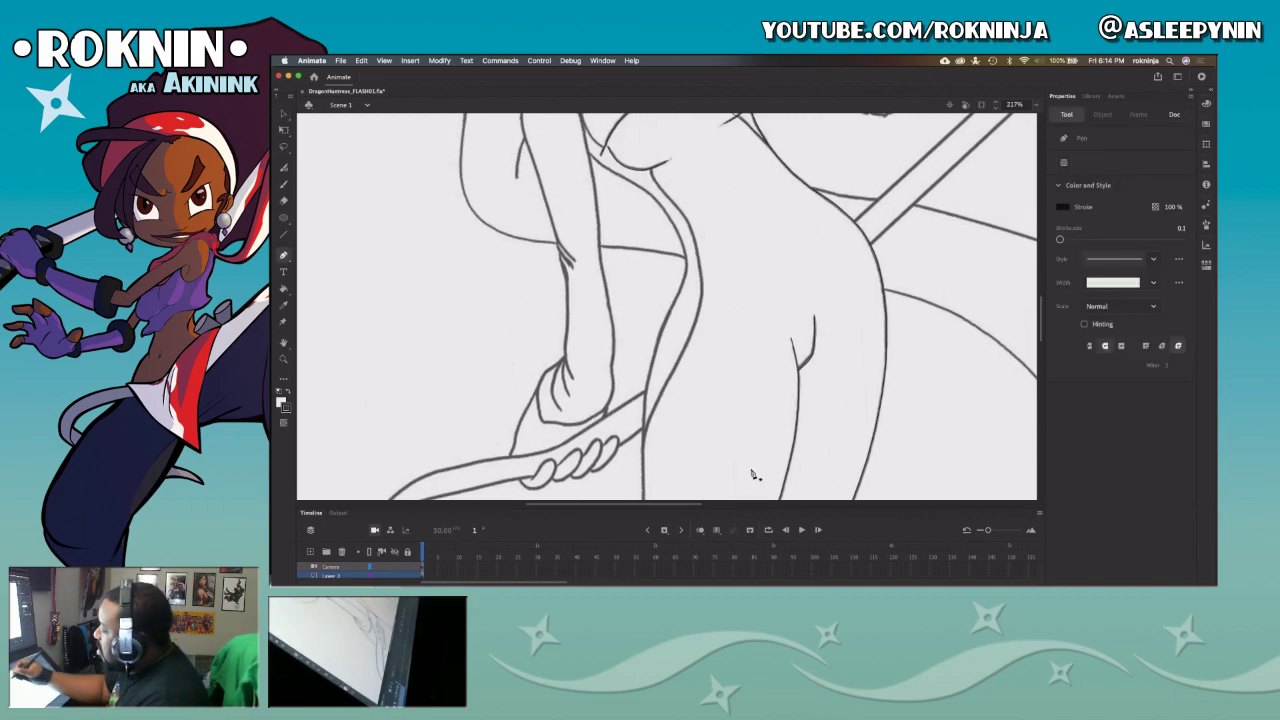
pyautogui.moveTo(651, 170); pyautogui.dragTo(654, 179)
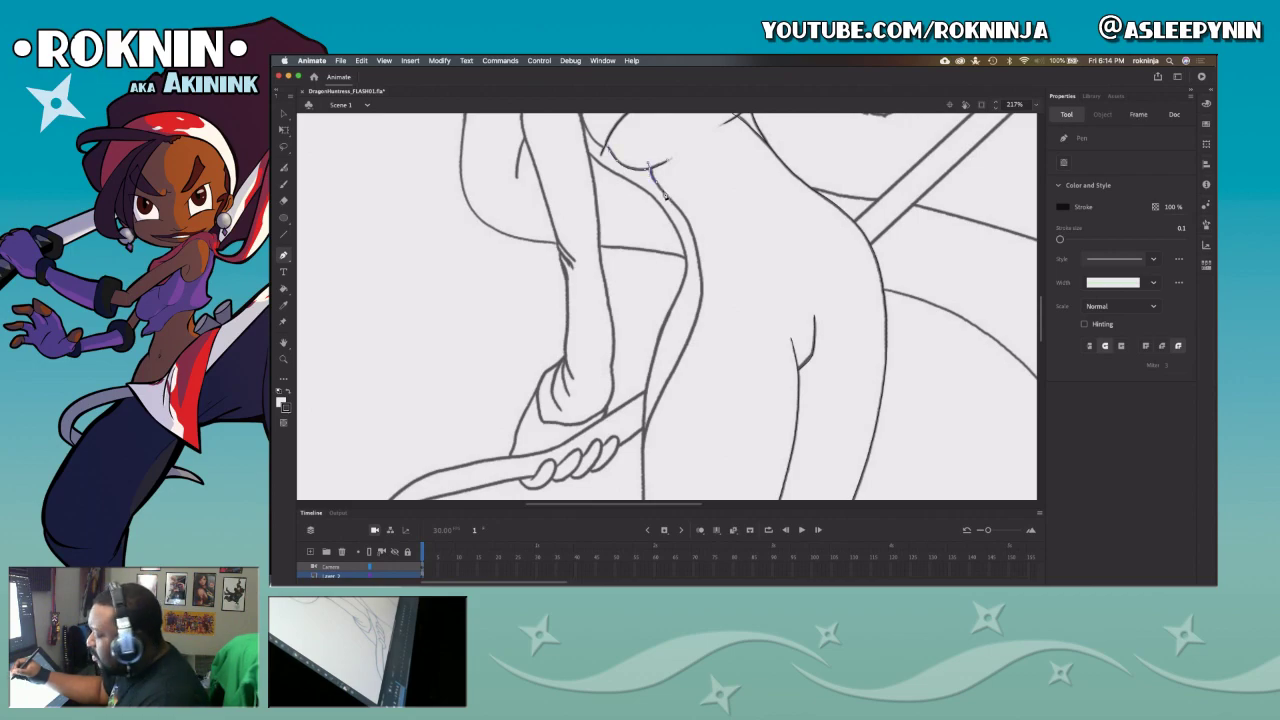
pyautogui.press('v')
pyautogui.click(660, 191)
pyautogui.click(650, 167)
pyautogui.press('Delete')
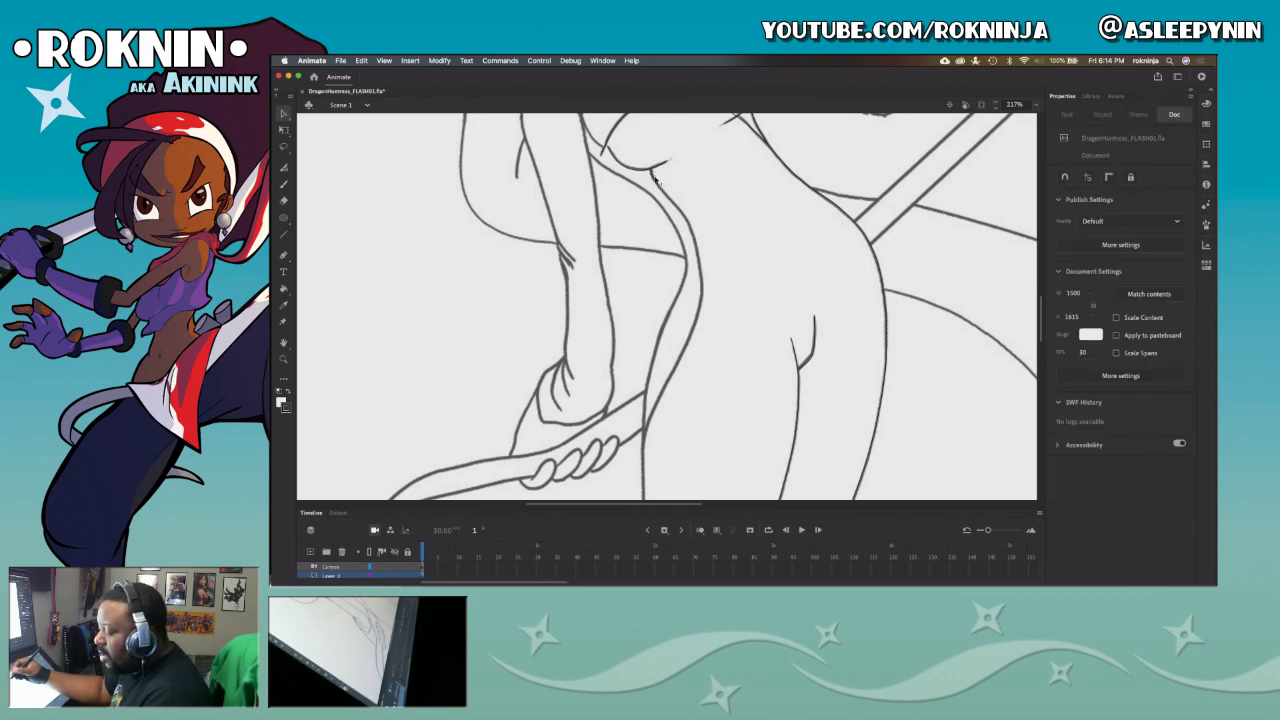
# Step: Continue the left torso contour with the Pen tool around the waist and down to the hip beside the blade hand
pyautogui.press('p')
pyautogui.moveTo(696, 245); pyautogui.dragTo(699, 277)
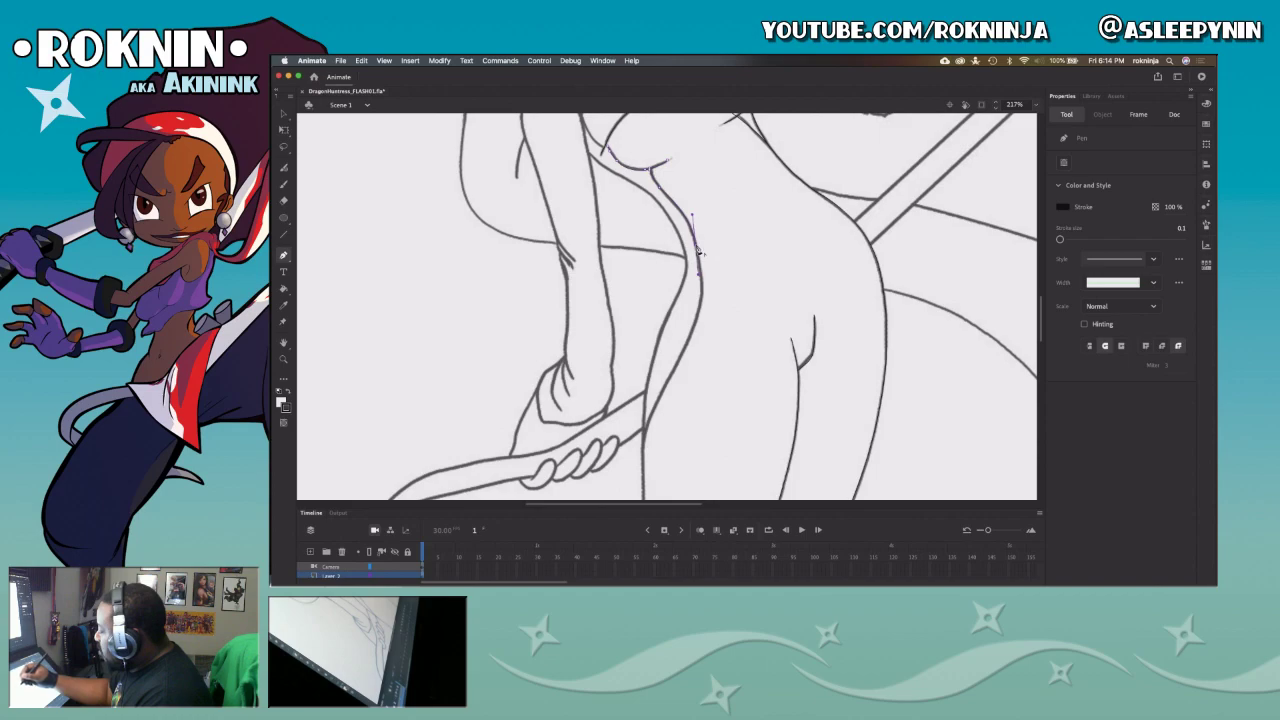
pyautogui.moveTo(712, 372); pyautogui.dragTo(751, 257)
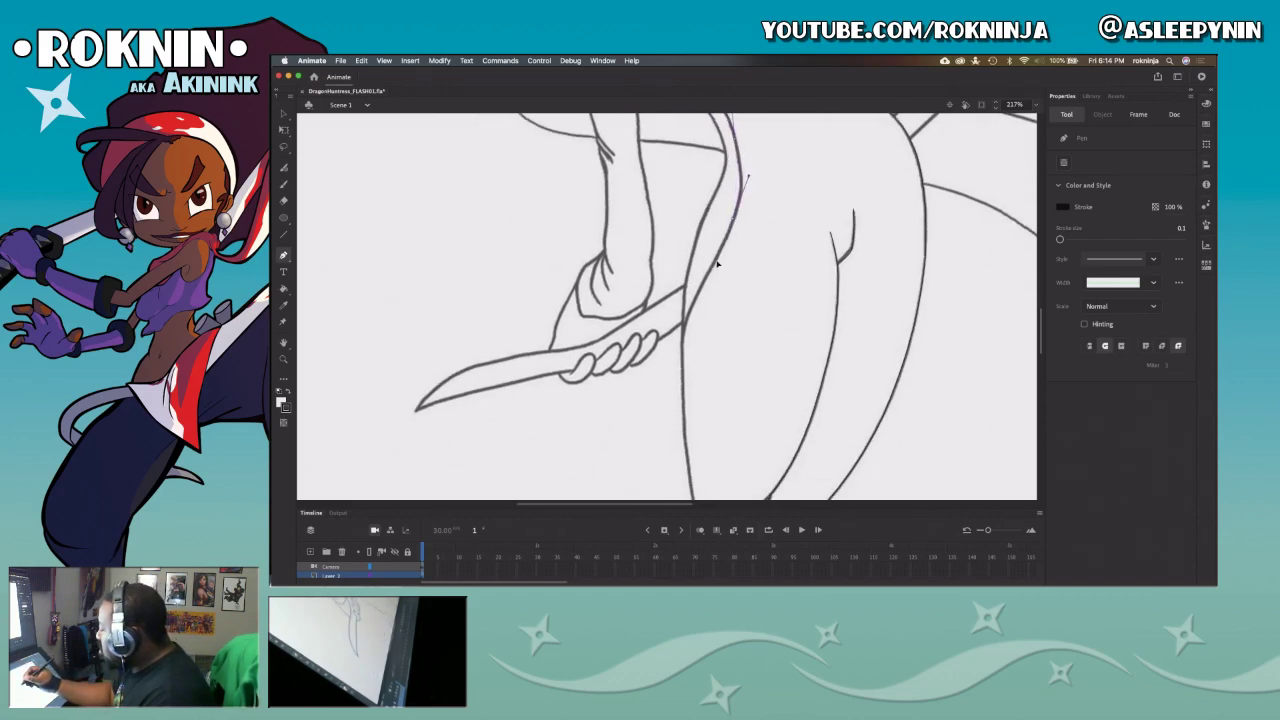
pyautogui.press('v')
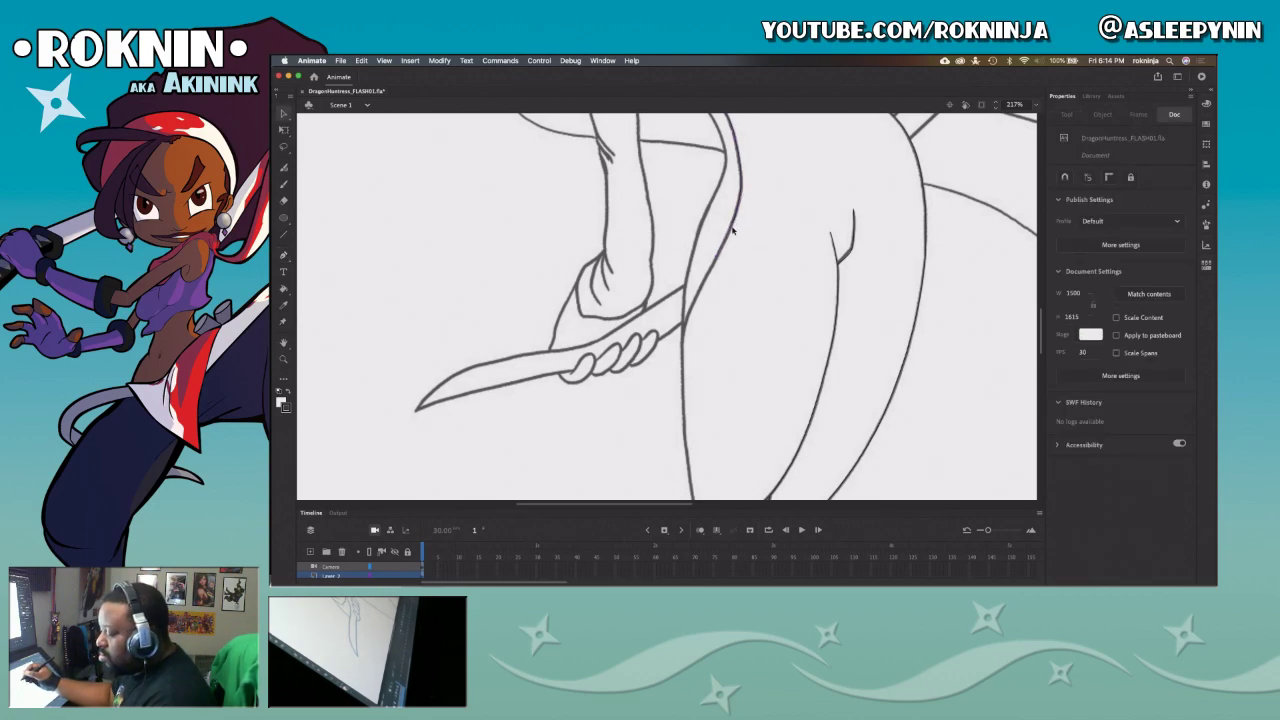
pyautogui.press('p')
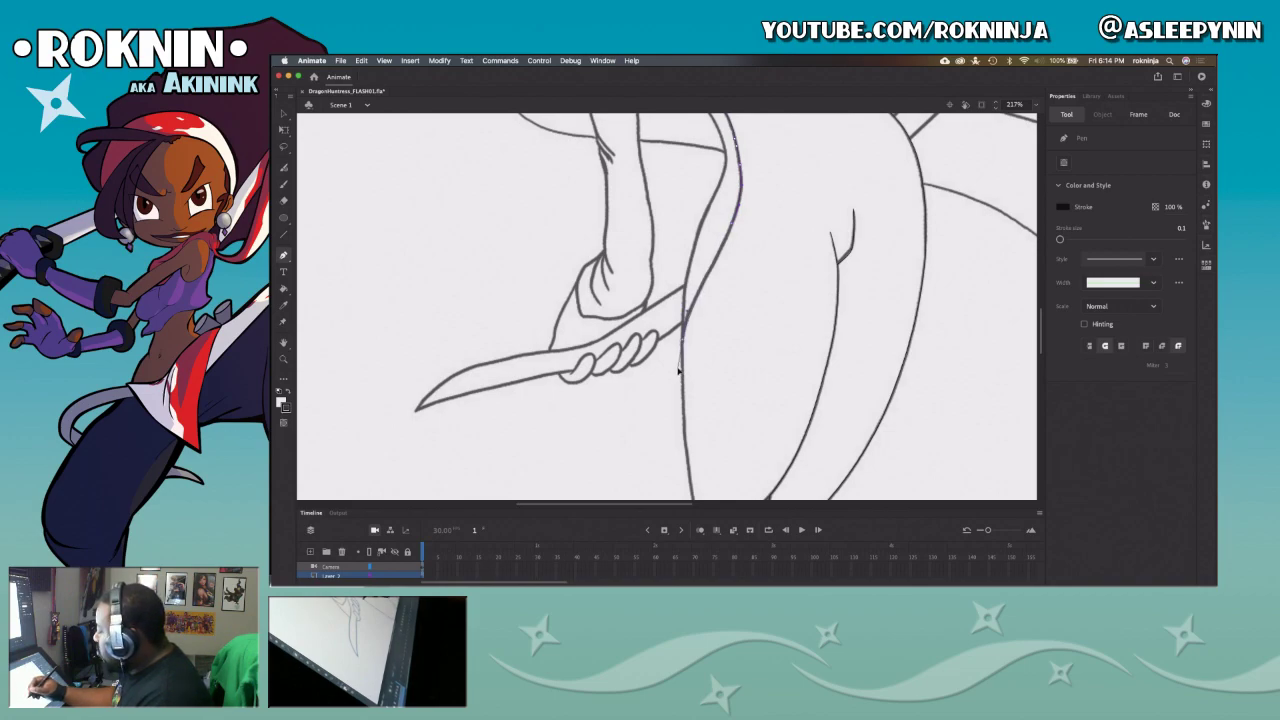
# Step: Reshape the left hip contour beside the blade hand and adjust its lower end to follow the thigh line
pyautogui.press('v')
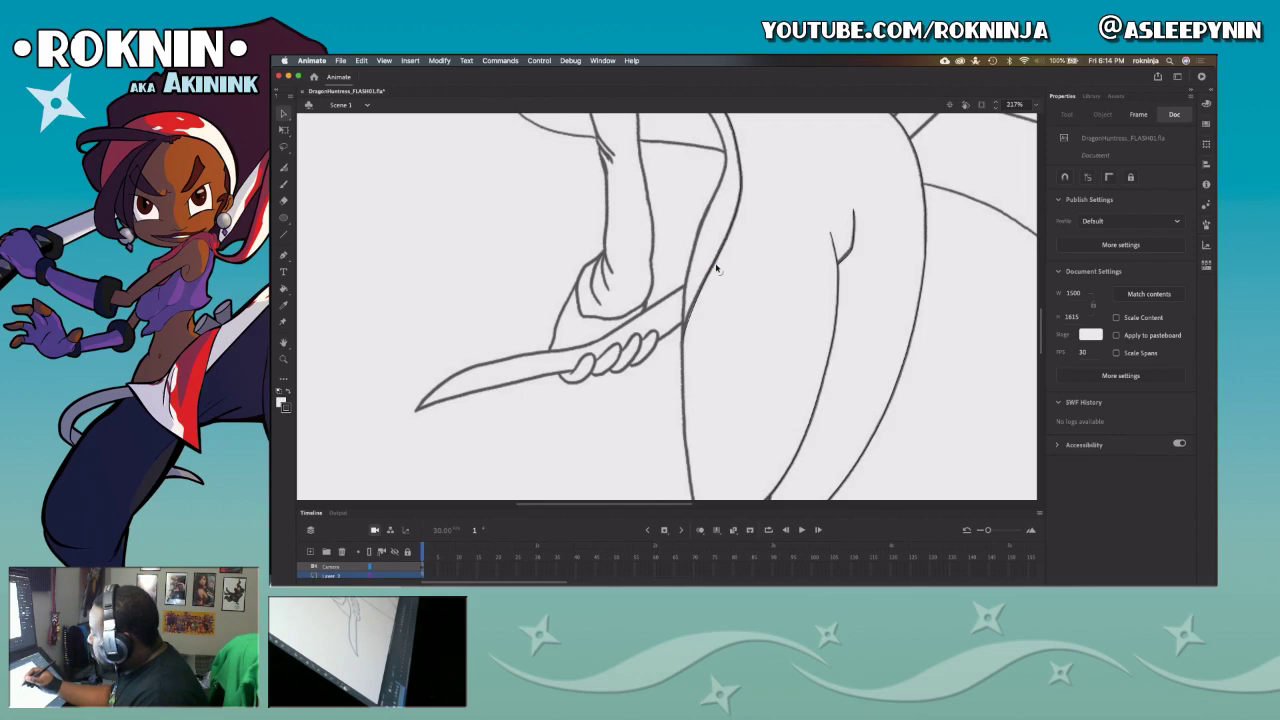
pyautogui.click(715, 269)
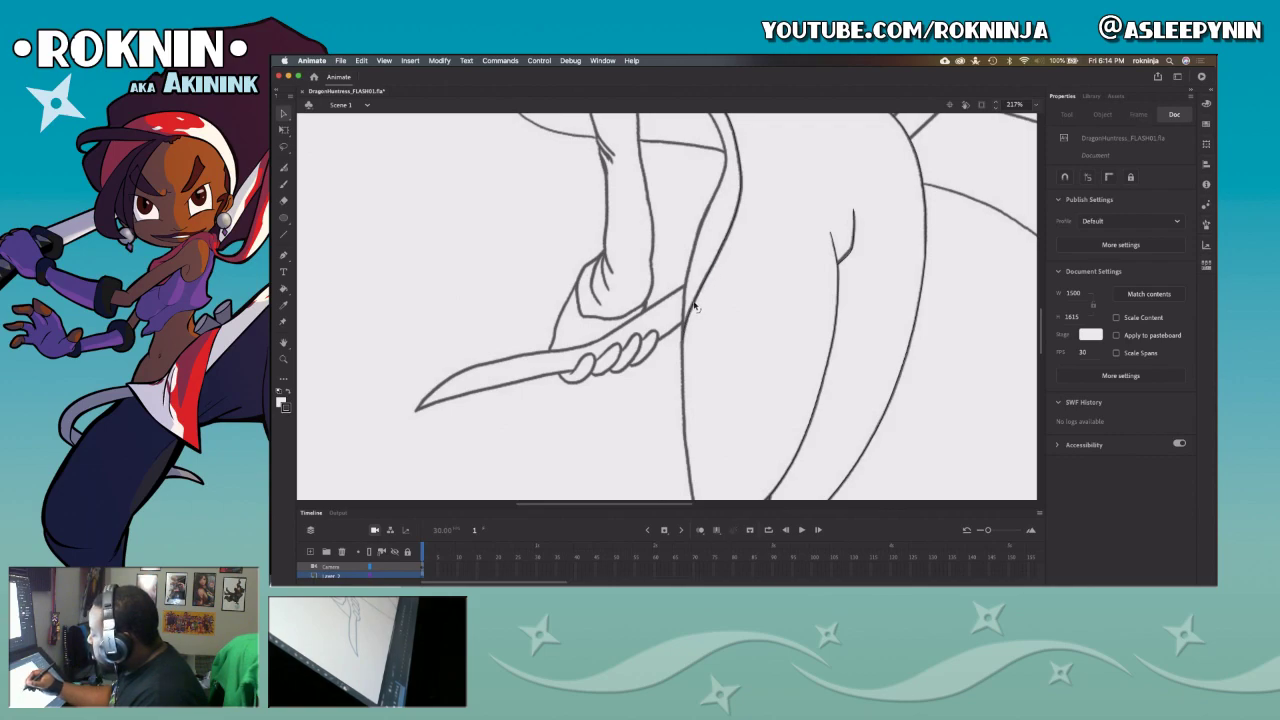
pyautogui.moveTo(688, 408); pyautogui.dragTo(637, 329)
pyautogui.moveTo(632, 261); pyautogui.dragTo(632, 276)
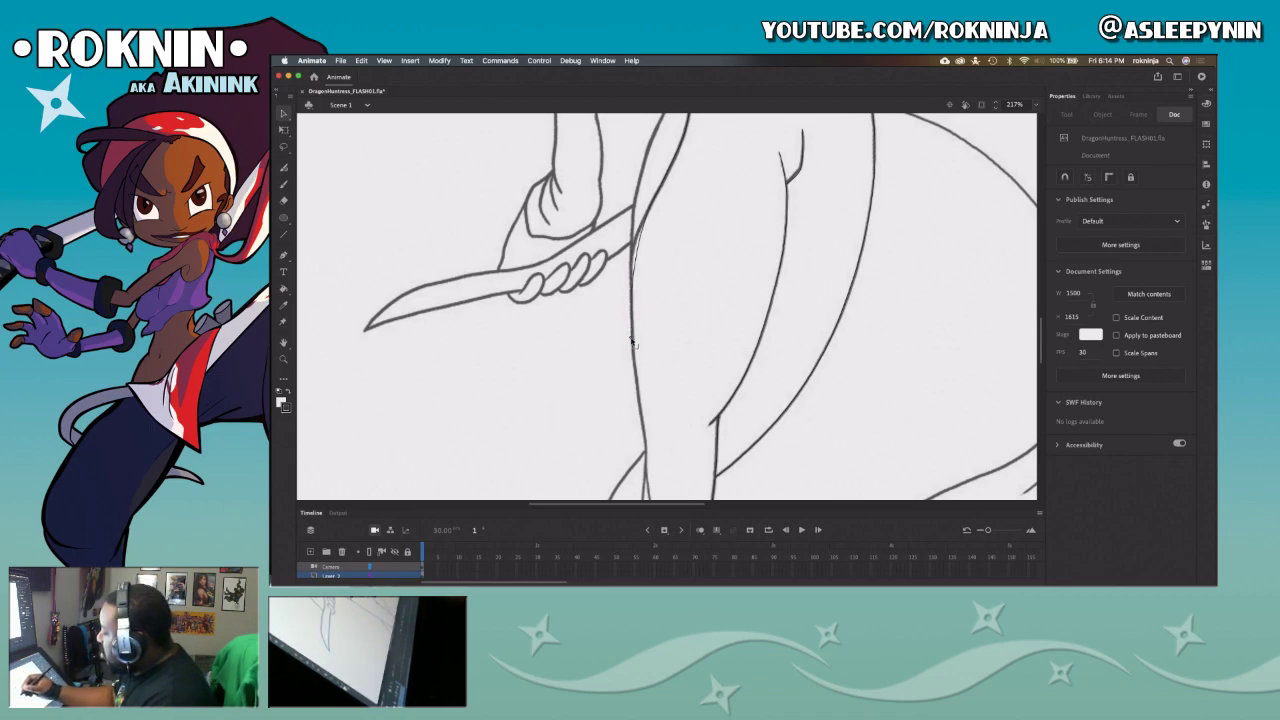
pyautogui.click(631, 272)
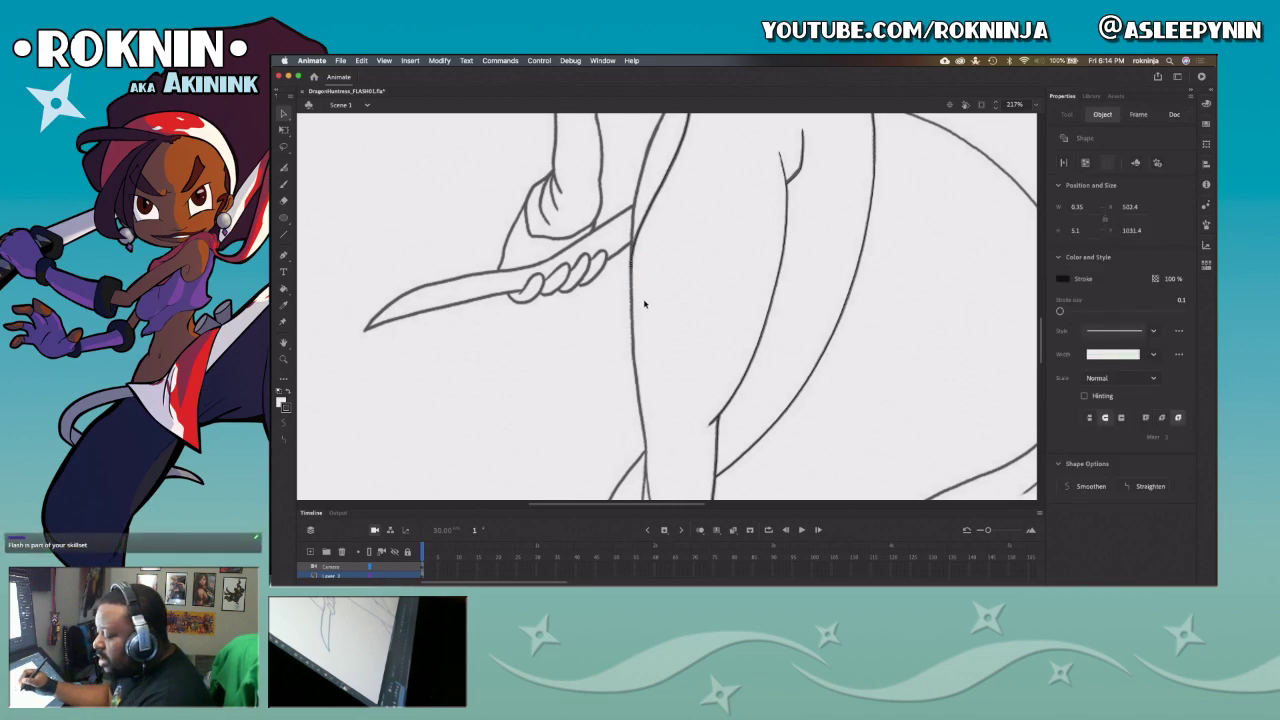
# Step: Trace the front thigh's left contour with a curved Pen segment from the hip down to the knee
pyautogui.press('p')
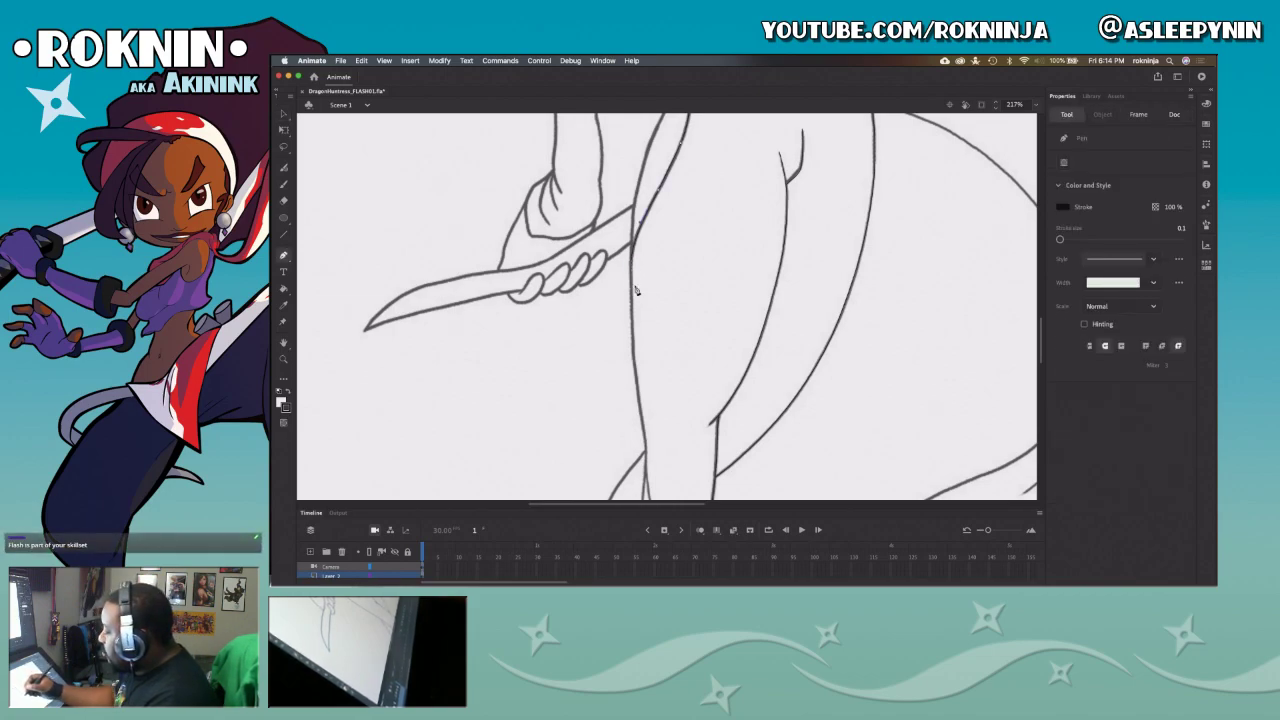
pyautogui.moveTo(669, 412)
pyautogui.mouseDown()
pyautogui.moveTo(668, 309)
pyautogui.moveTo(655, 383)
pyautogui.moveTo(664, 468)
pyautogui.mouseUp()
pyautogui.click(664, 468)
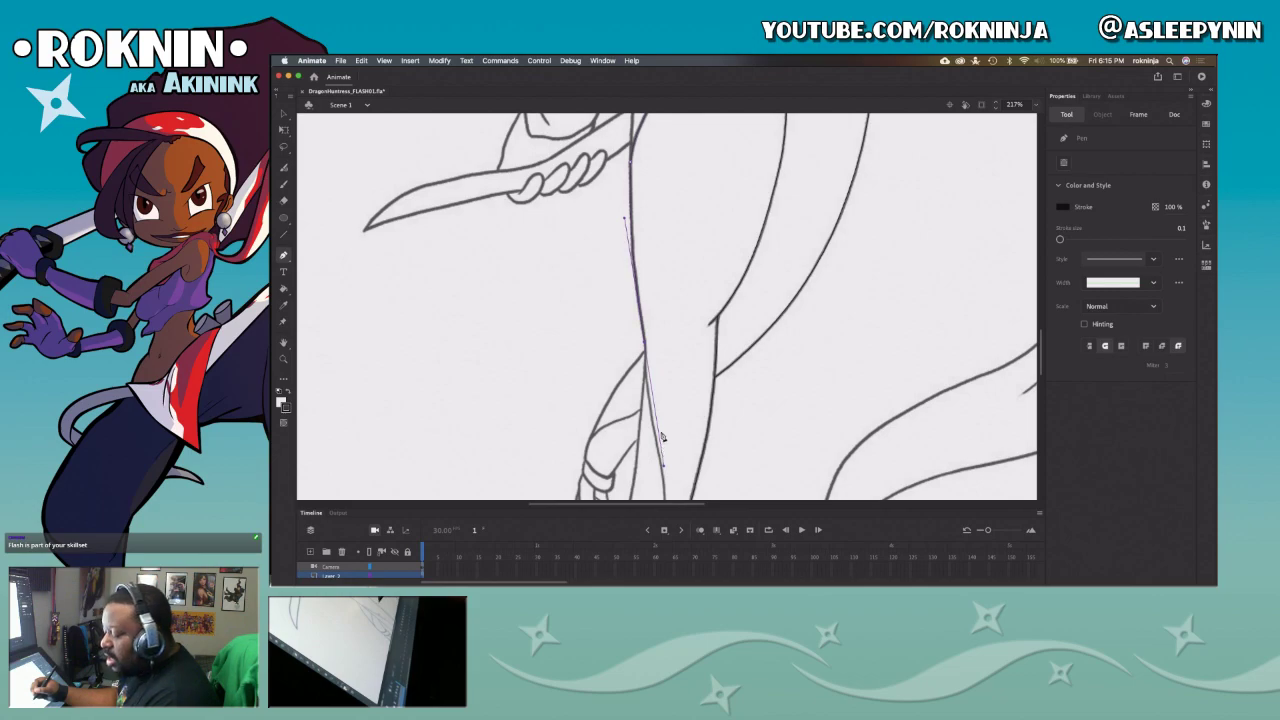
# Step: Trace the front lower leg's left contour with a curved Pen segment from the knee toward the ankle cuff
pyautogui.press('v')
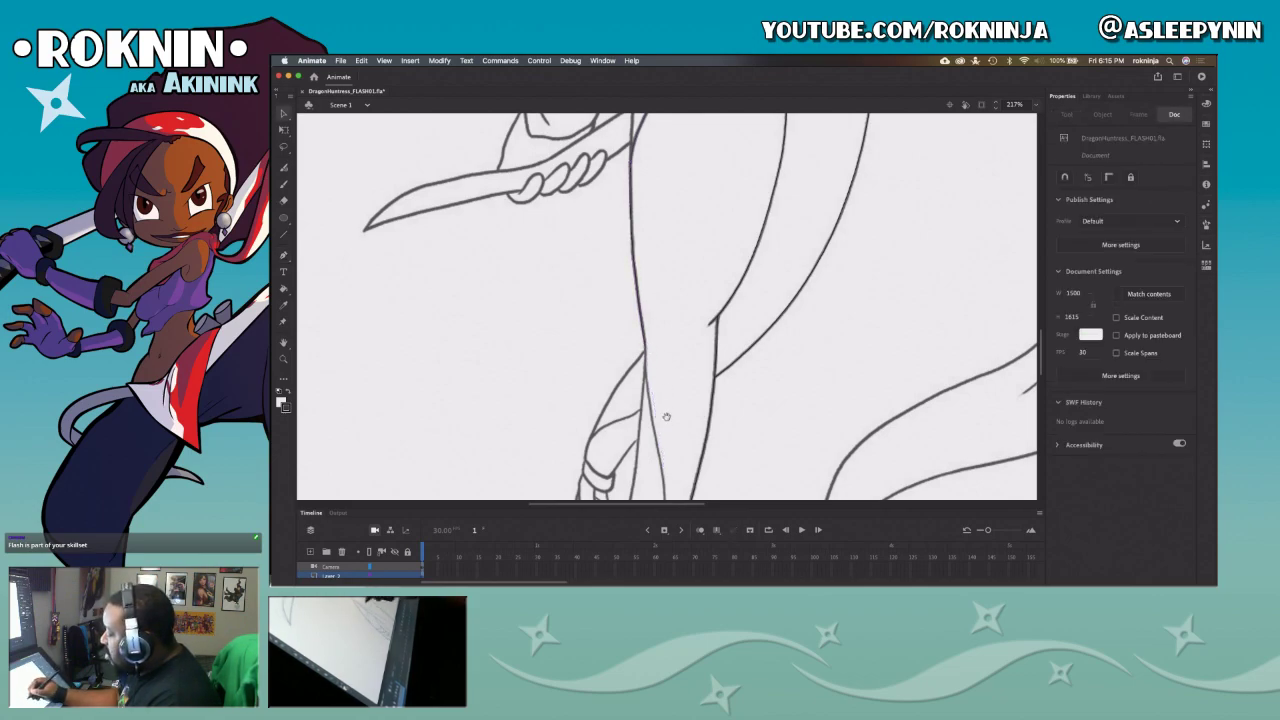
pyautogui.moveTo(666, 417); pyautogui.dragTo(654, 306)
pyautogui.press('p')
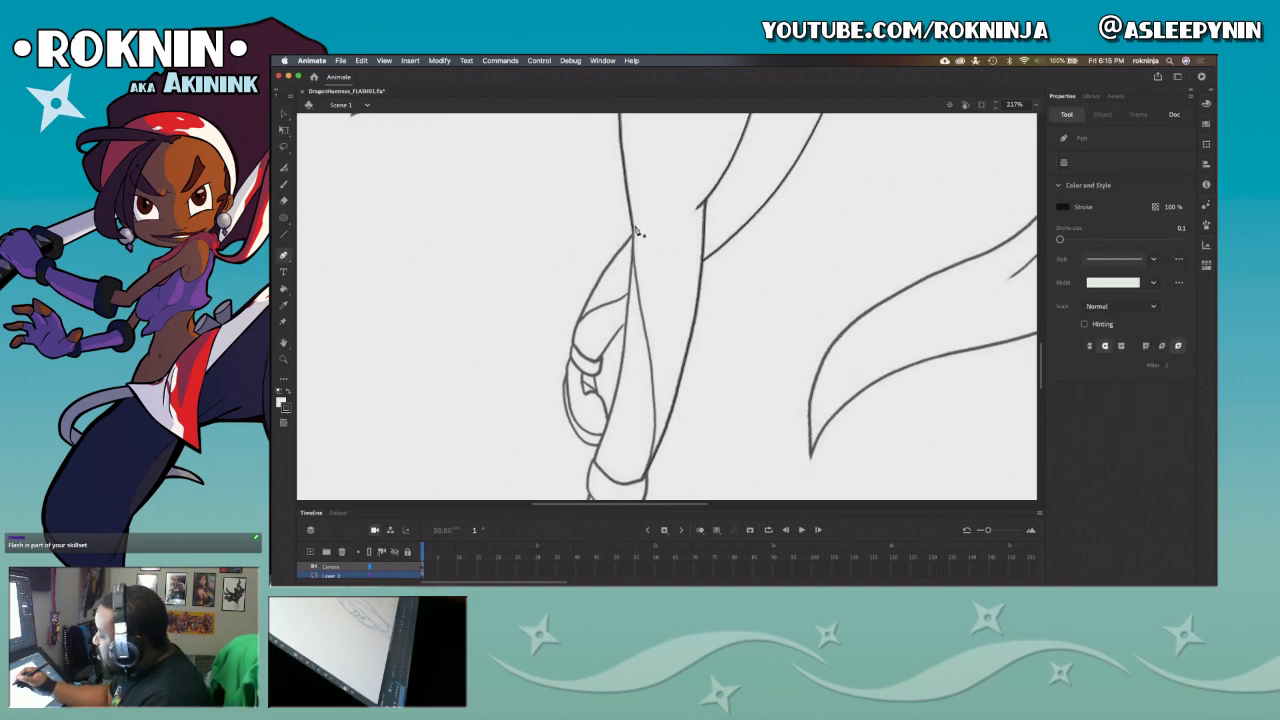
pyautogui.click(633, 233)
pyautogui.moveTo(614, 402); pyautogui.dragTo(598, 479)
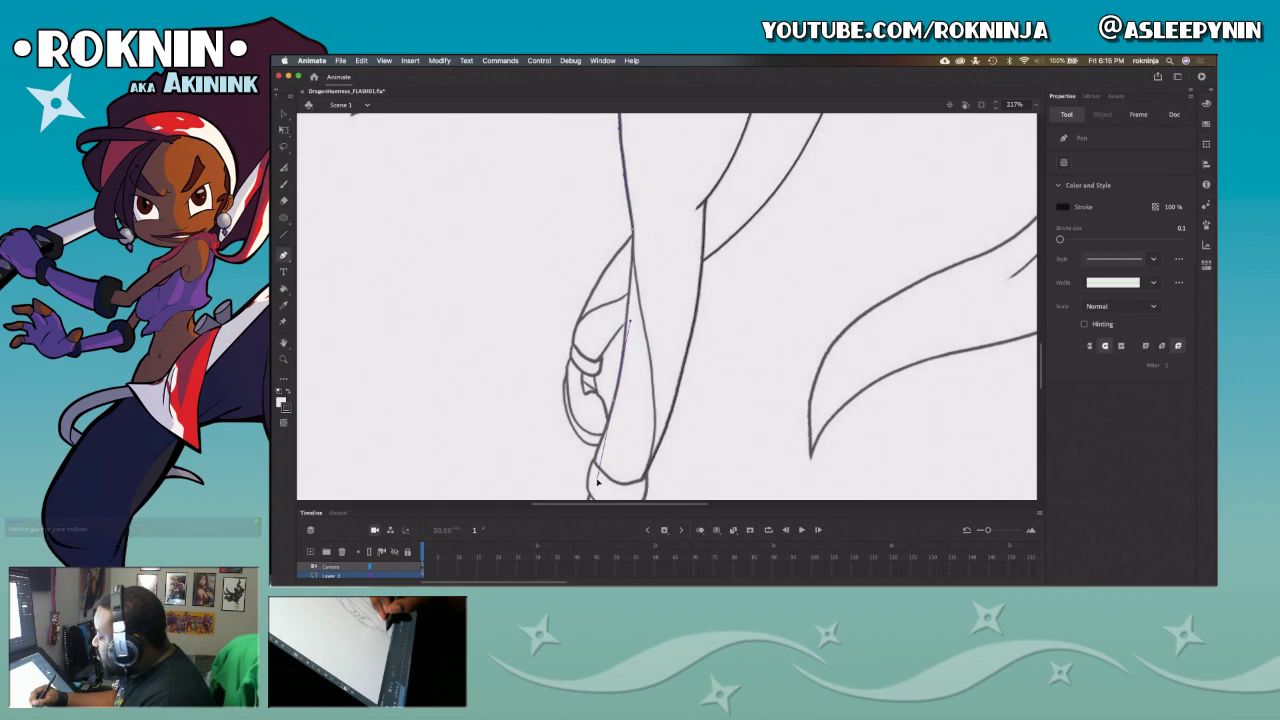
pyautogui.click(615, 402)
pyautogui.press('super+z')
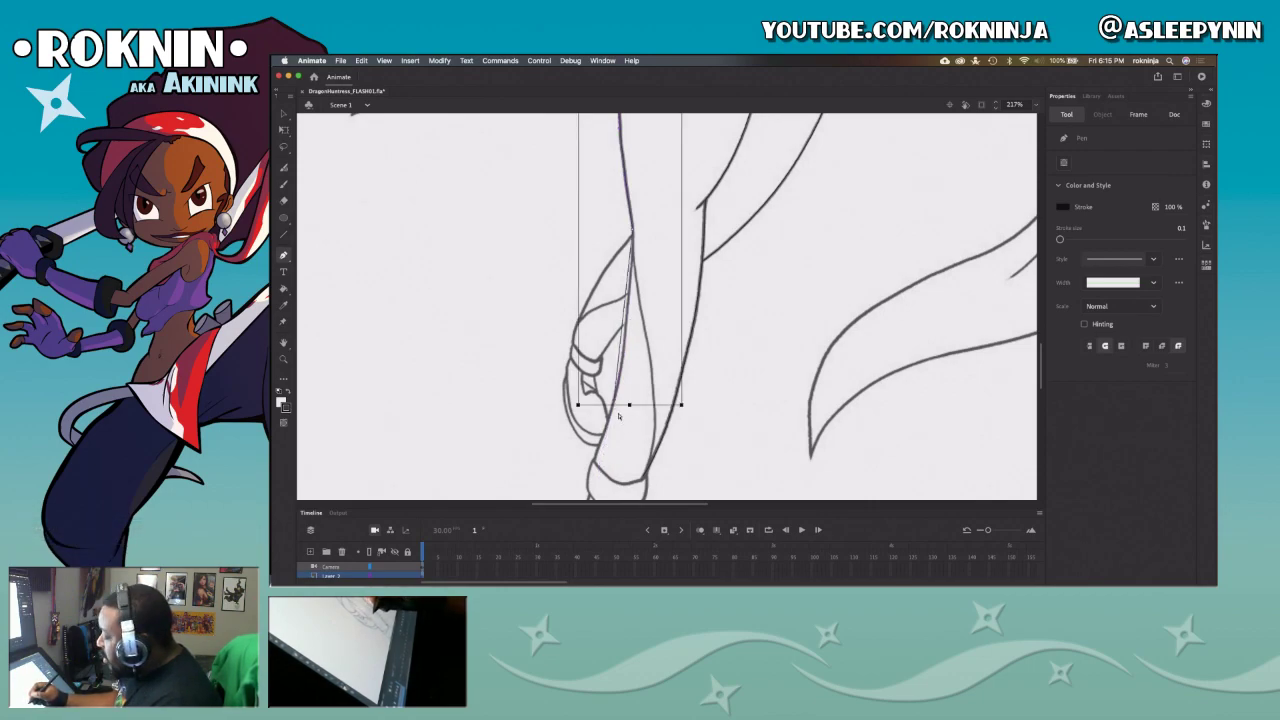
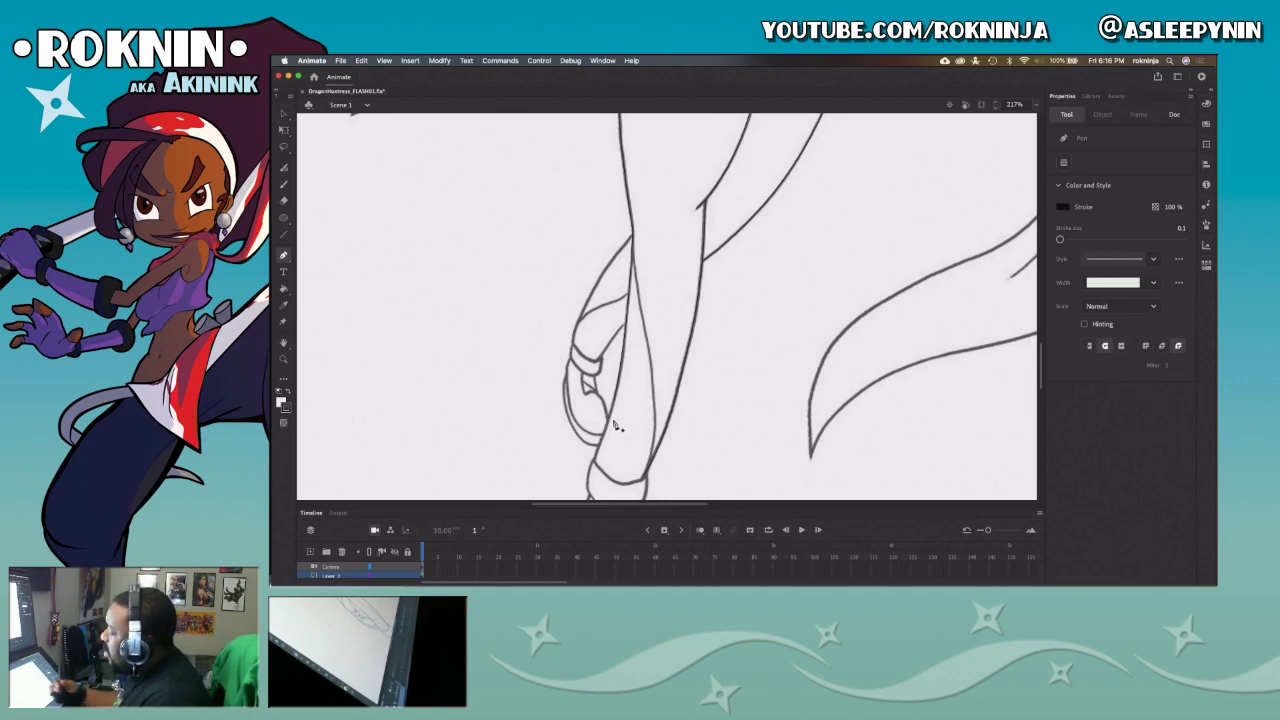
# Step: Trace the inner fold line of the front lower leg with a Pencil stroke from the knee to the ankle cuff
pyautogui.press('y')
pyautogui.hotkey('shift', 'y')
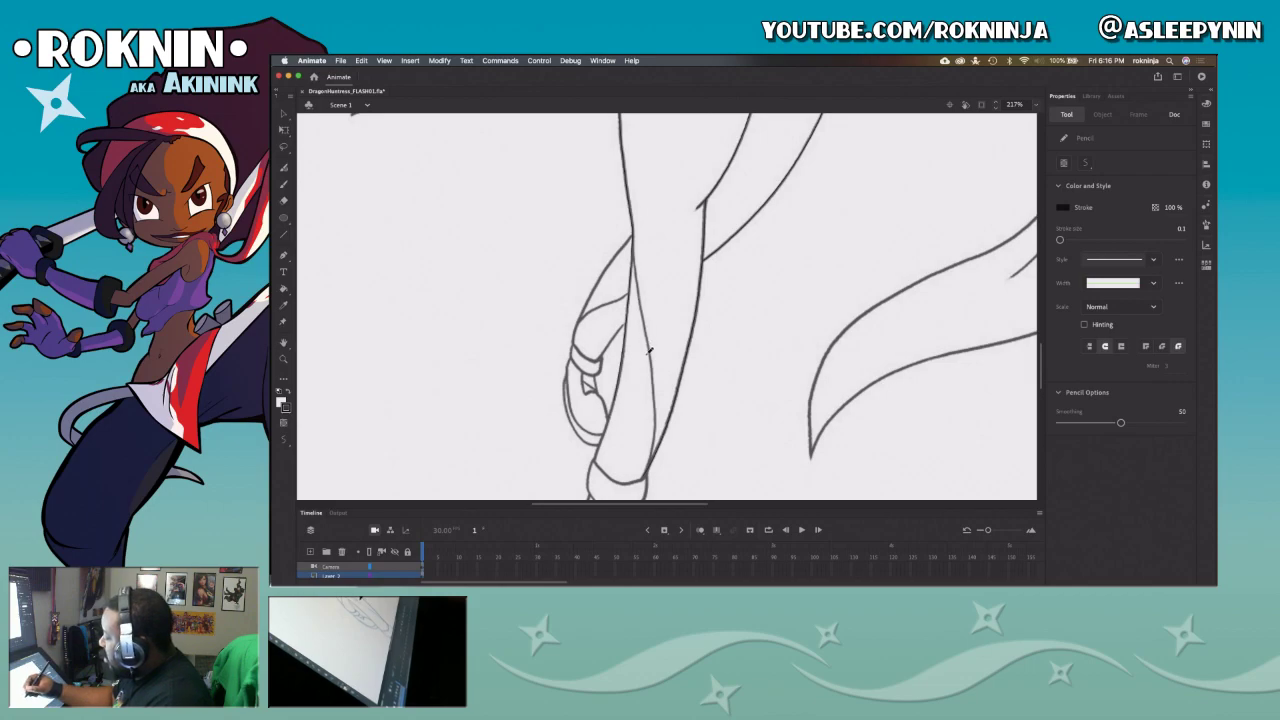
pyautogui.moveTo(652, 357); pyautogui.dragTo(663, 384)
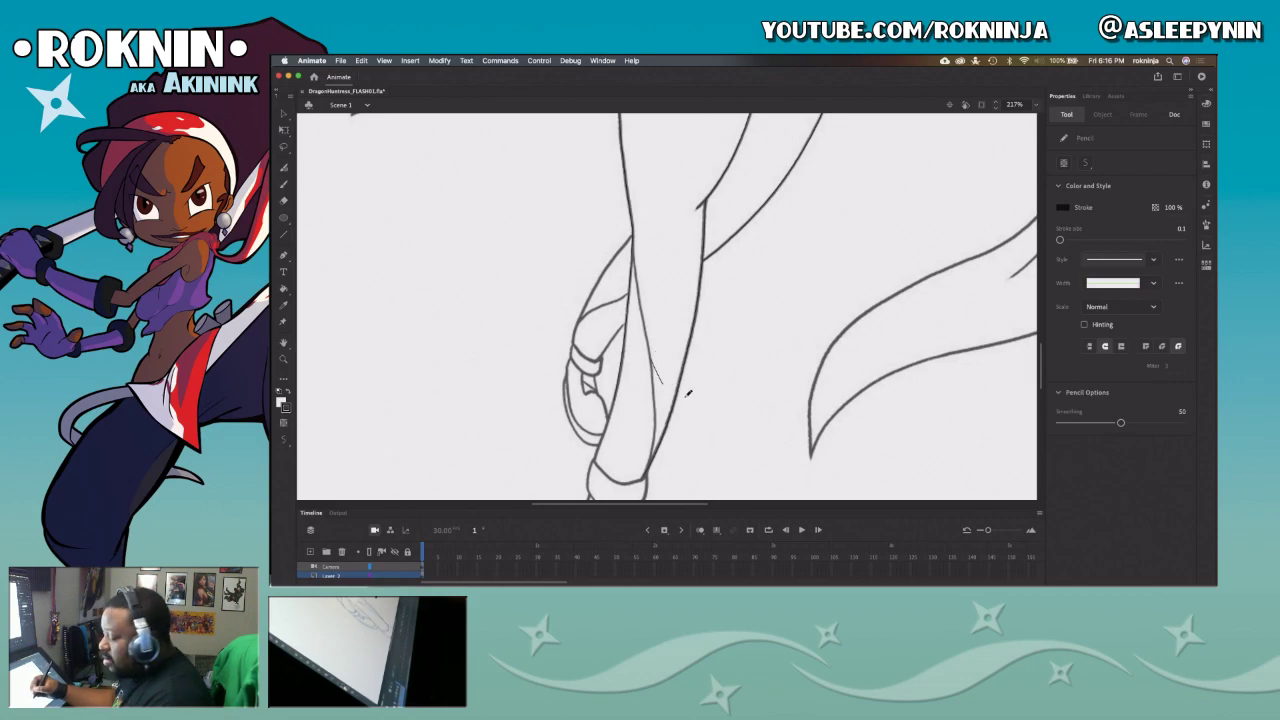
pyautogui.press('super+z')
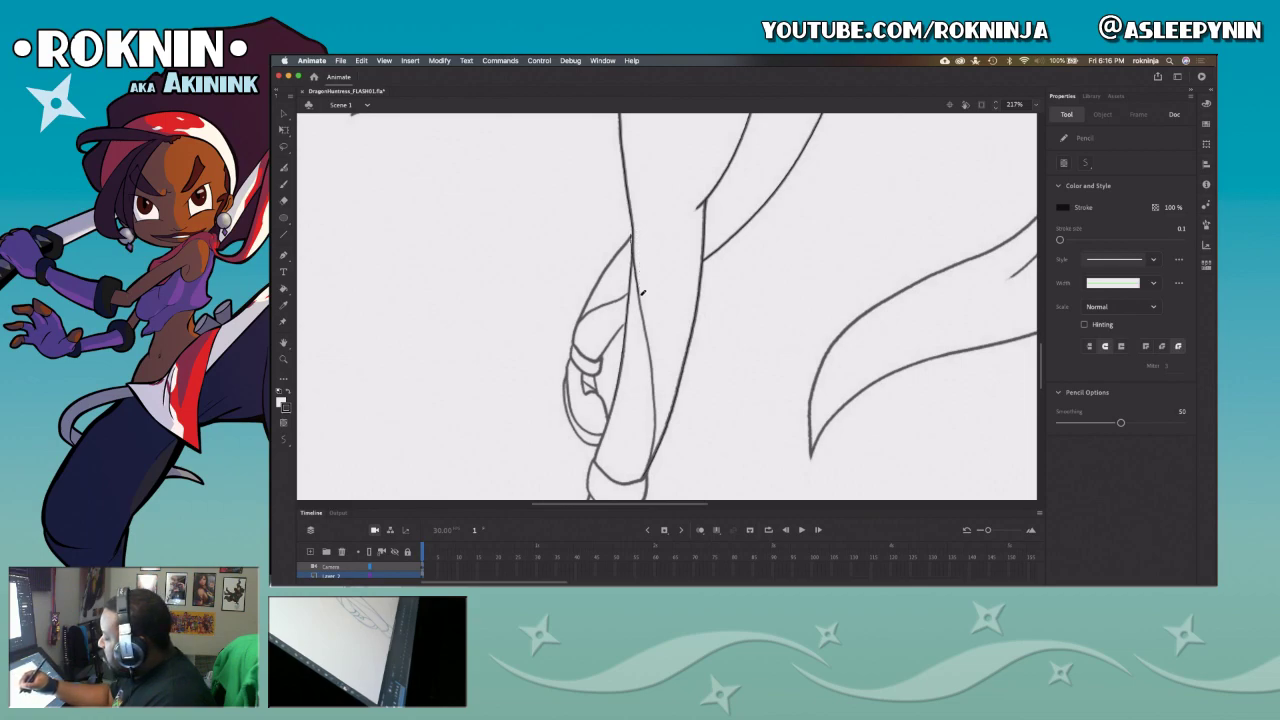
pyautogui.moveTo(647, 323); pyautogui.dragTo(659, 470)
# Step: Trim the fold line's overshooting lower end at the ankle cuff and refine its curve along the shin
pyautogui.press('v')
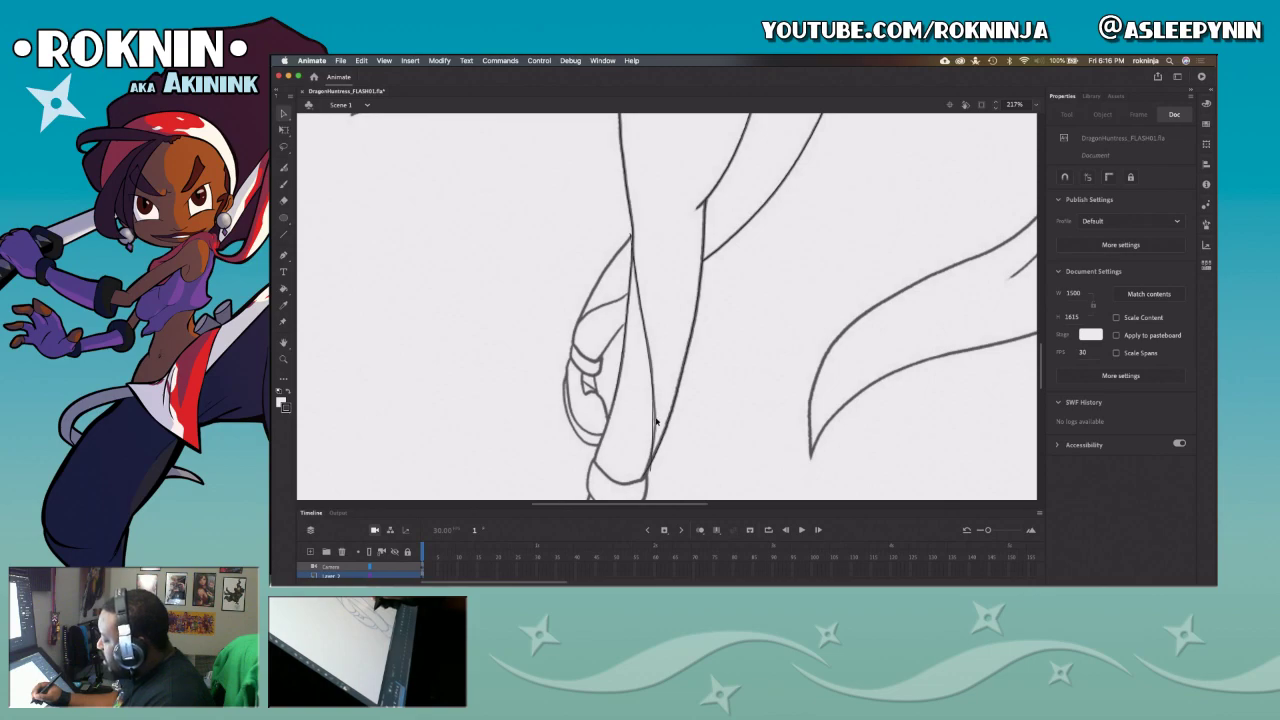
pyautogui.click(653, 471)
pyautogui.click(658, 422)
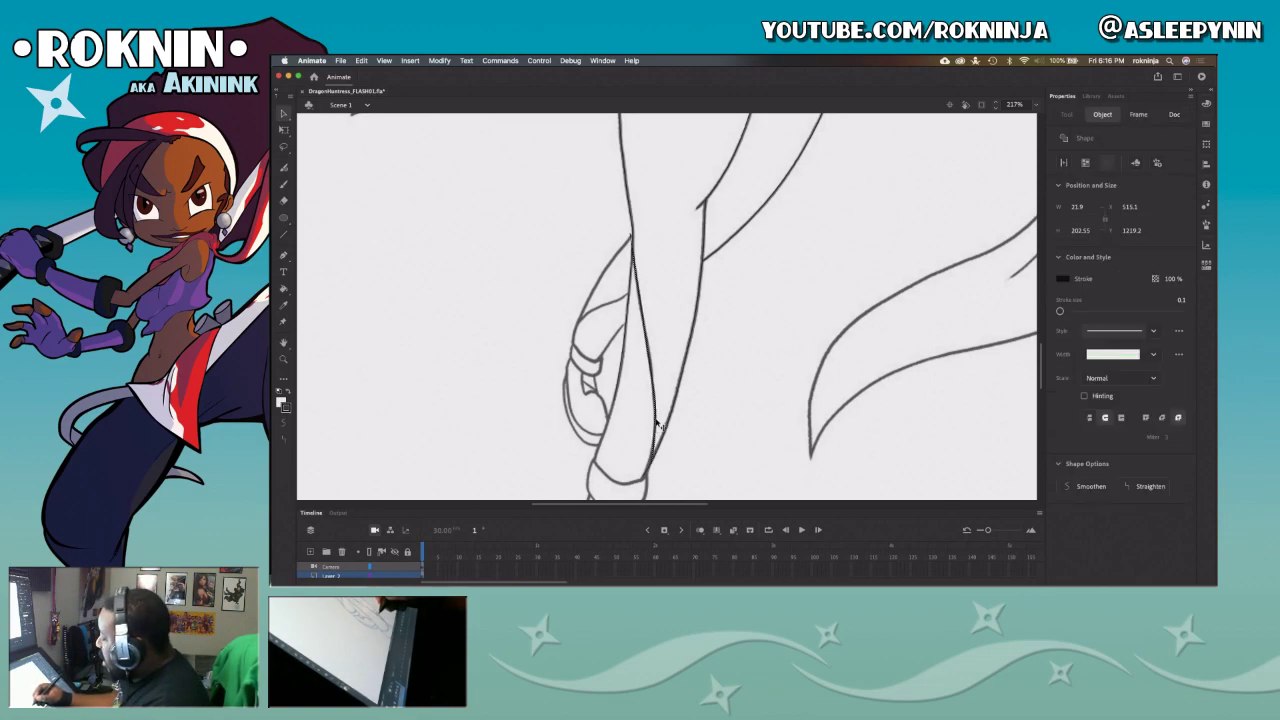
pyautogui.click(630, 238)
pyautogui.click(653, 326)
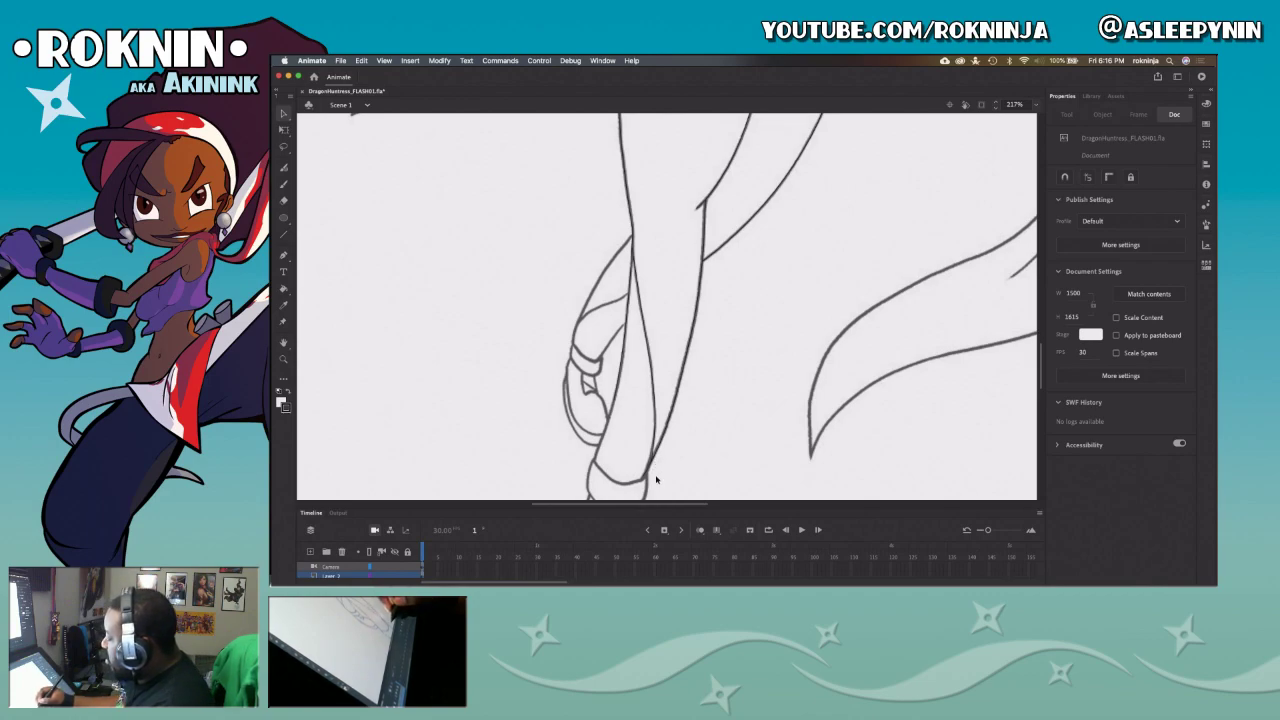
# Step: Extend the lower leg's left contour to the ankle cuff's corner and bend it to match the sketch
pyautogui.moveTo(700, 490); pyautogui.dragTo(752, 393)
pyautogui.moveTo(658, 372); pyautogui.dragTo(652, 371)
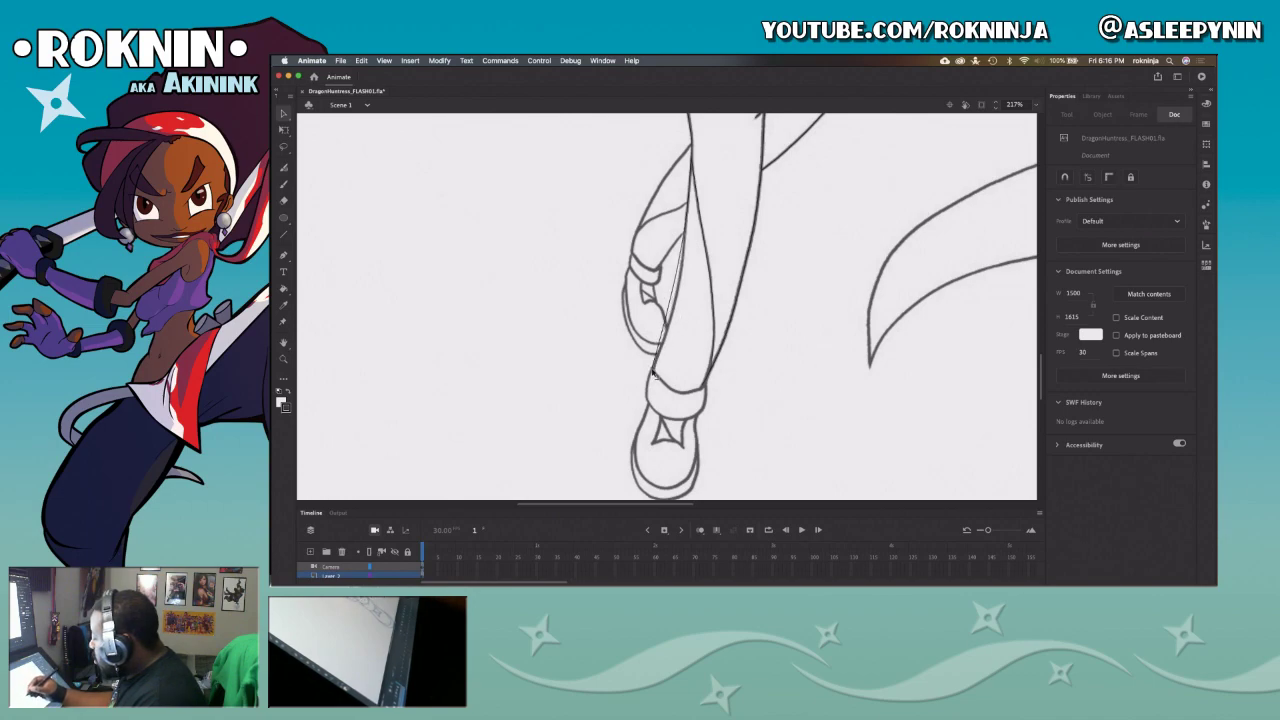
pyautogui.moveTo(673, 306); pyautogui.dragTo(675, 308)
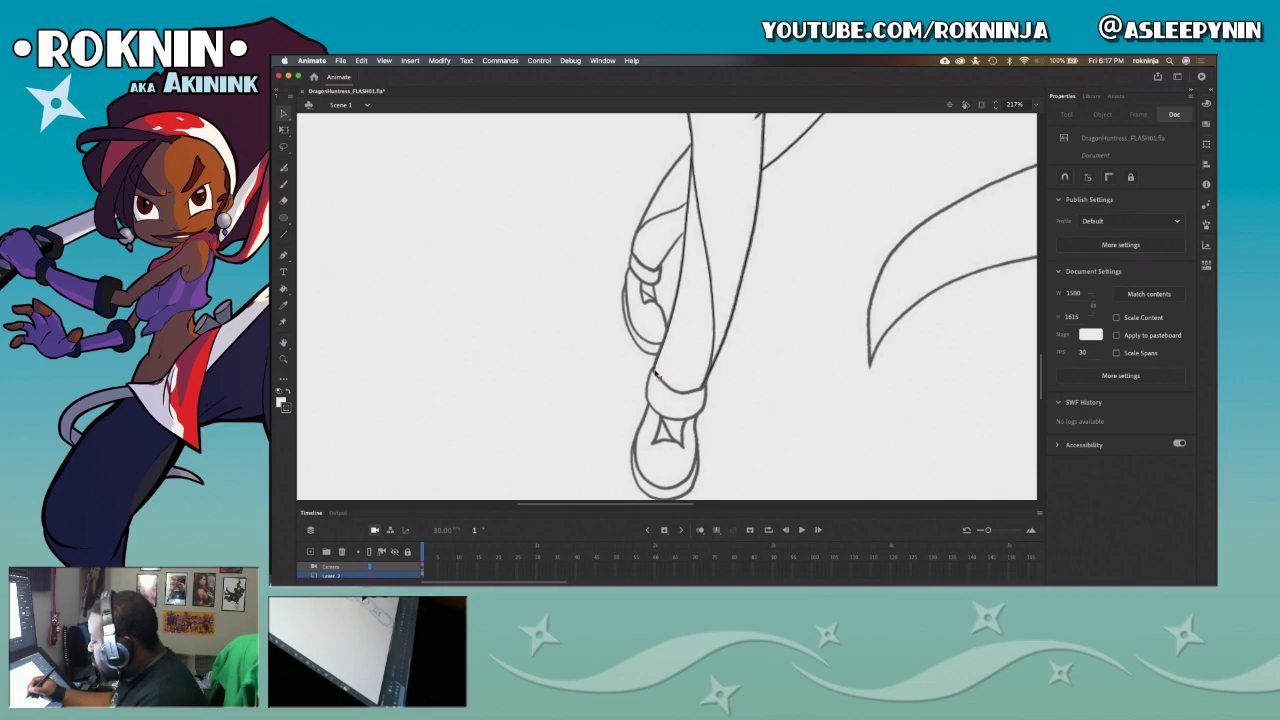
# Step: Trace the front ankle cuff's top edge, left side and bottom edge with curved Pen segments
pyautogui.press('p')
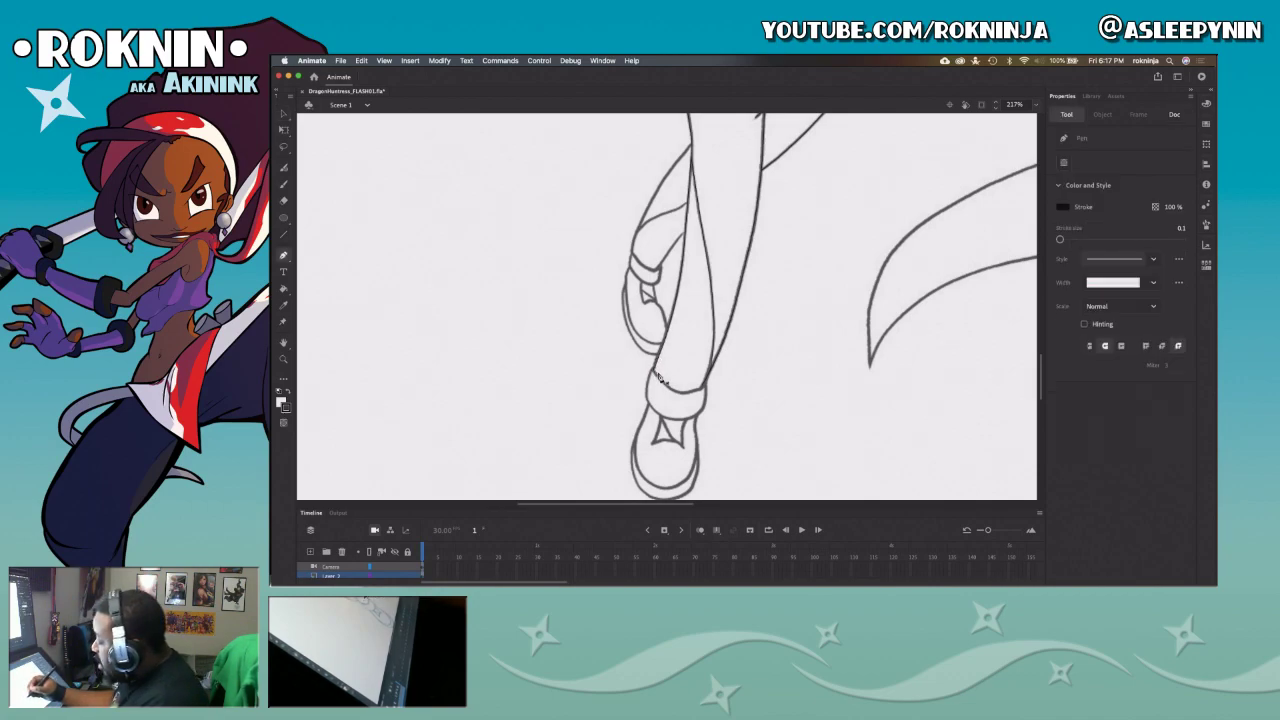
pyautogui.moveTo(705, 388)
pyautogui.mouseDown()
pyautogui.moveTo(738, 353)
pyautogui.moveTo(706, 408)
pyautogui.mouseUp()
pyautogui.keyDown('super'); pyautogui.click(711, 411); pyautogui.keyUp('super')
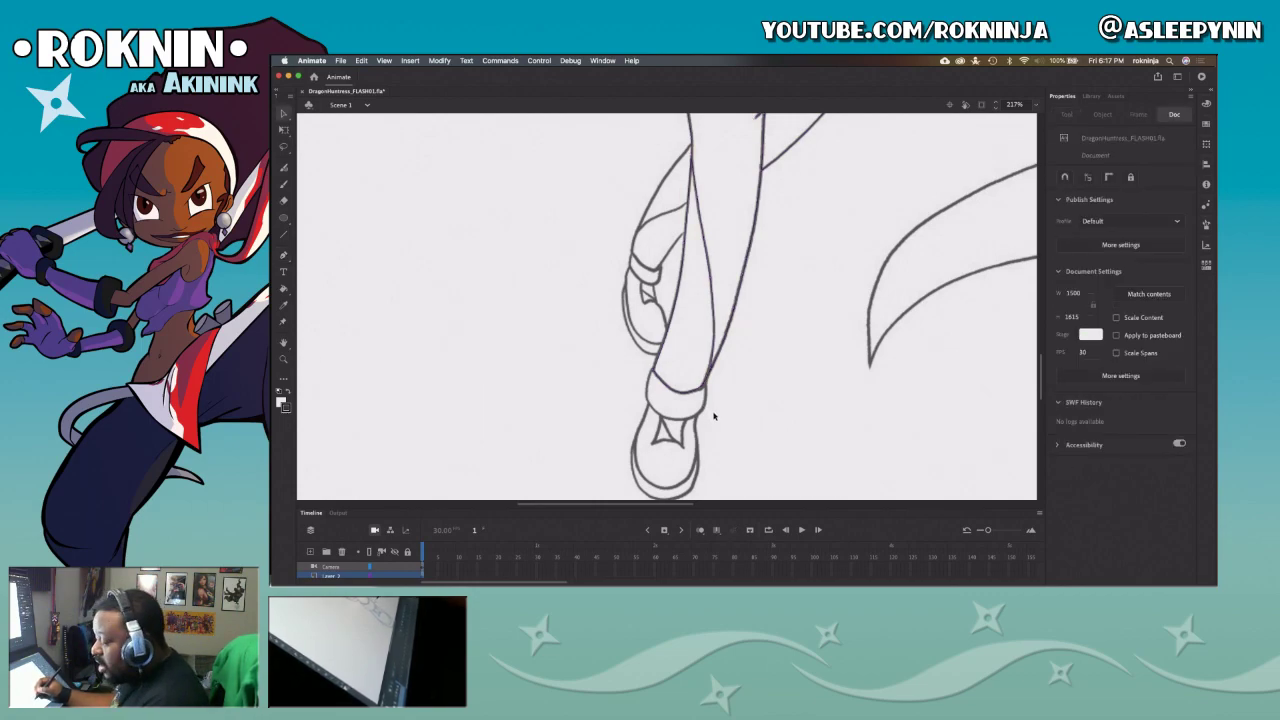
pyautogui.click(651, 373)
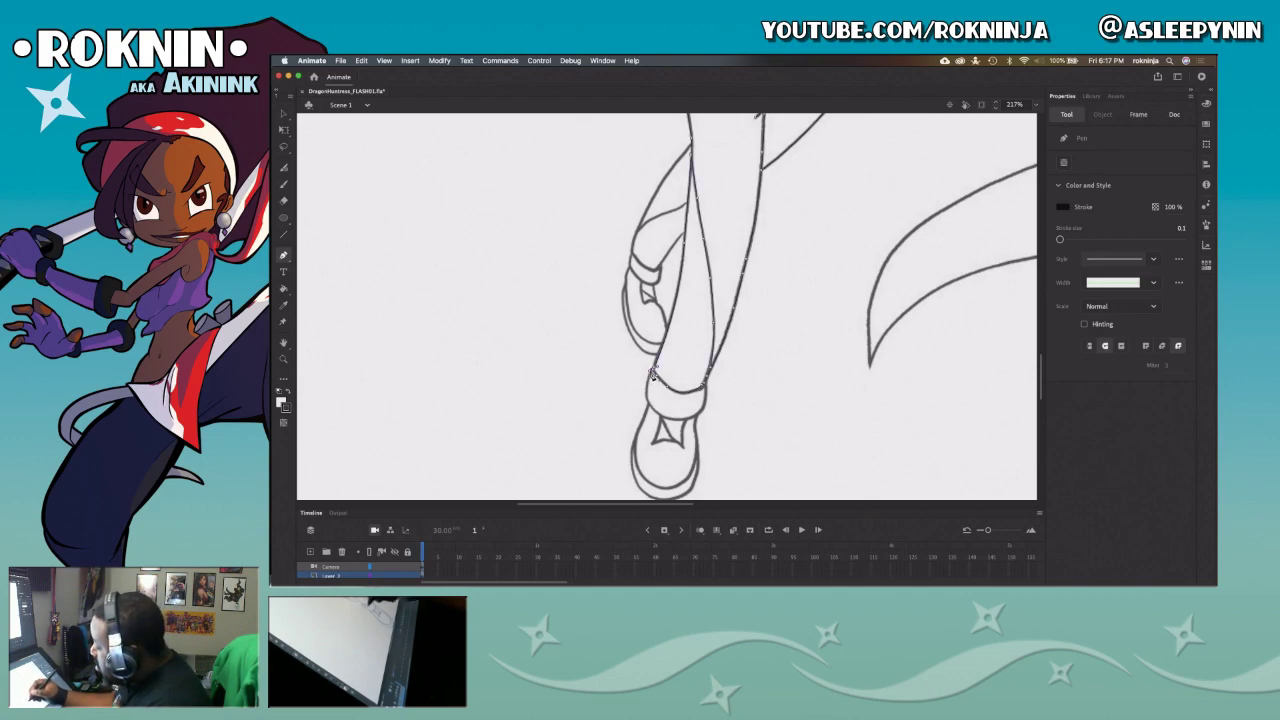
pyautogui.moveTo(650, 403); pyautogui.dragTo(656, 411)
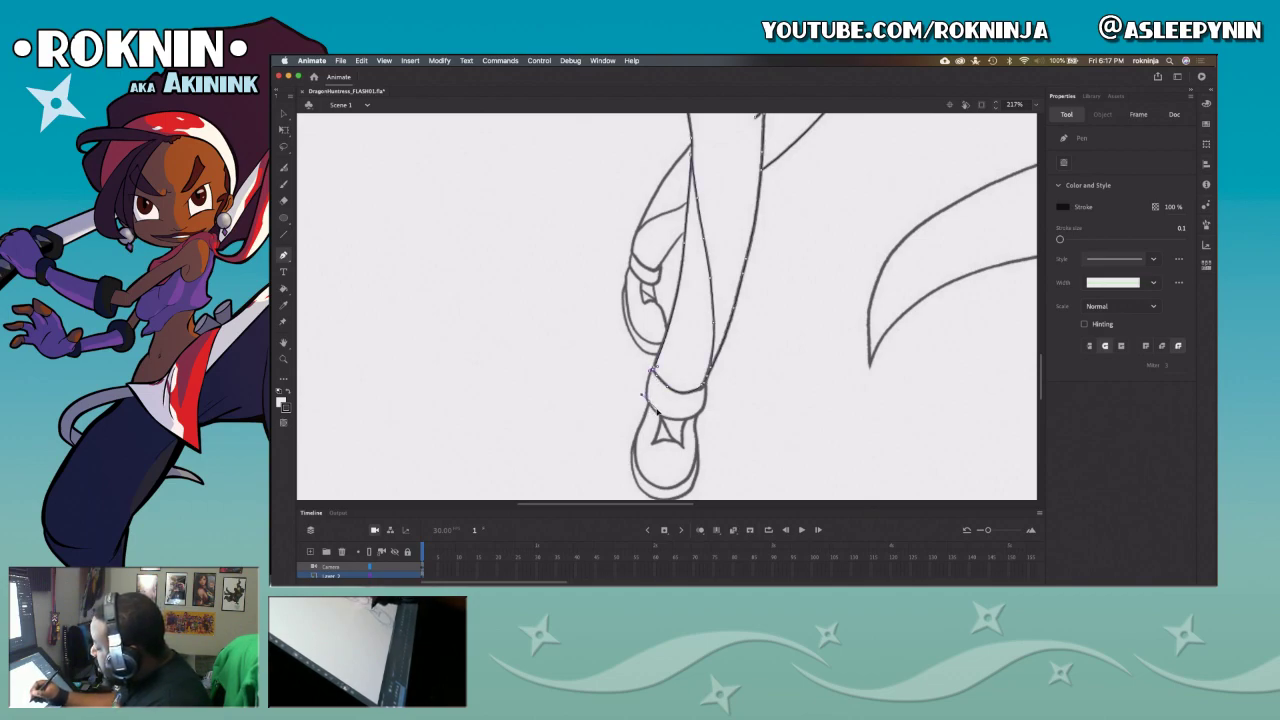
pyautogui.moveTo(685, 419); pyautogui.dragTo(704, 413)
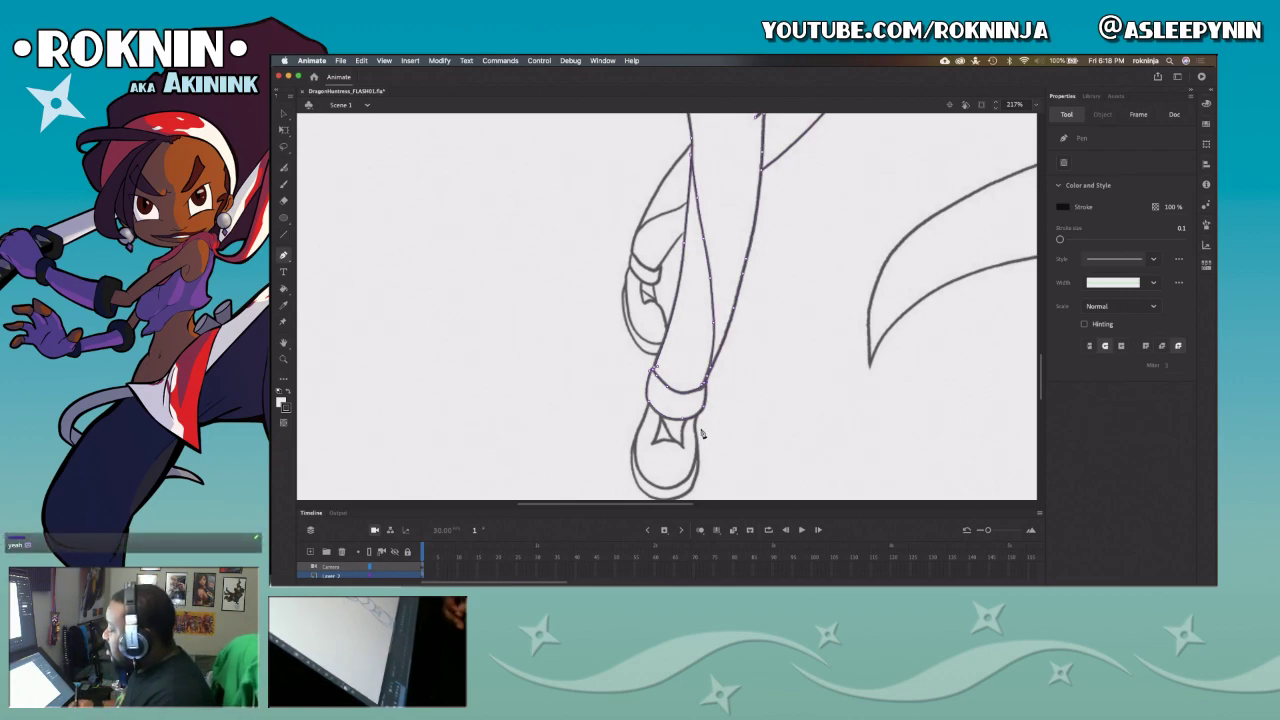
# Step: Trace the front shoe's inner outline with curved Pen segments from the cuff's left side around the toe and up to its right side
pyautogui.scroll(-3, 714, 318)
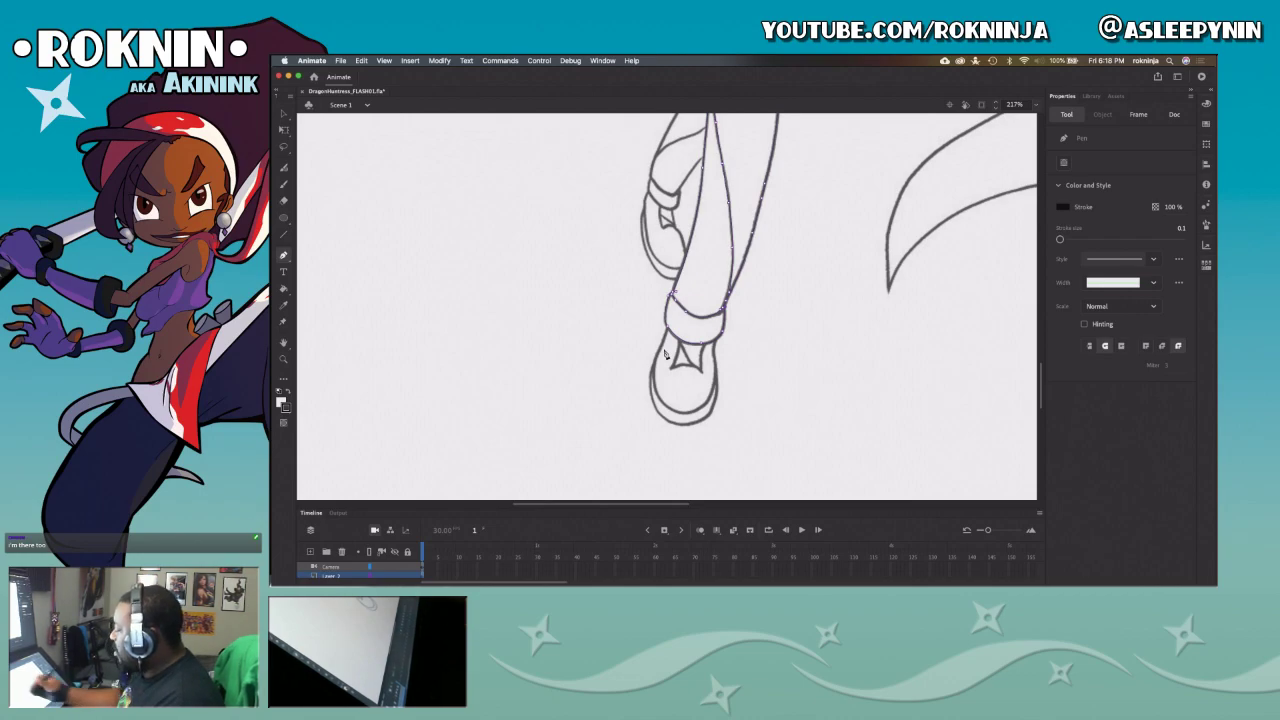
pyautogui.click(669, 327)
pyautogui.moveTo(659, 397); pyautogui.dragTo(674, 421)
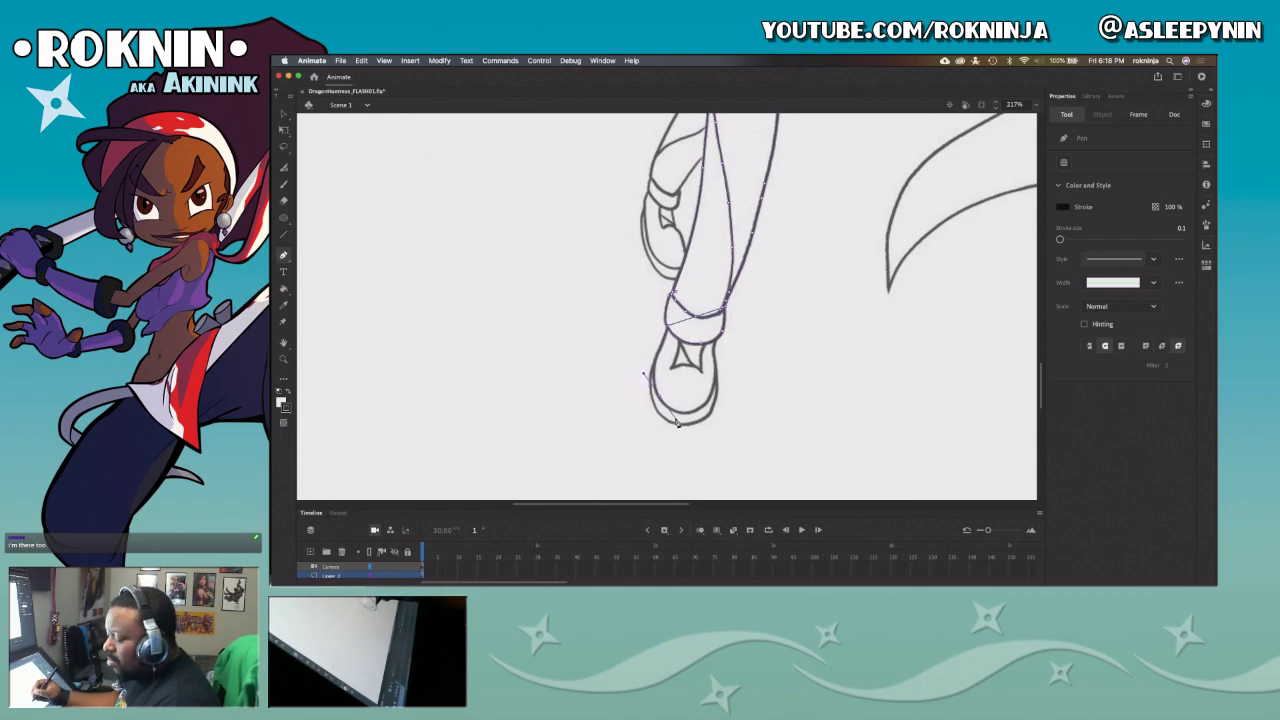
pyautogui.press('v')
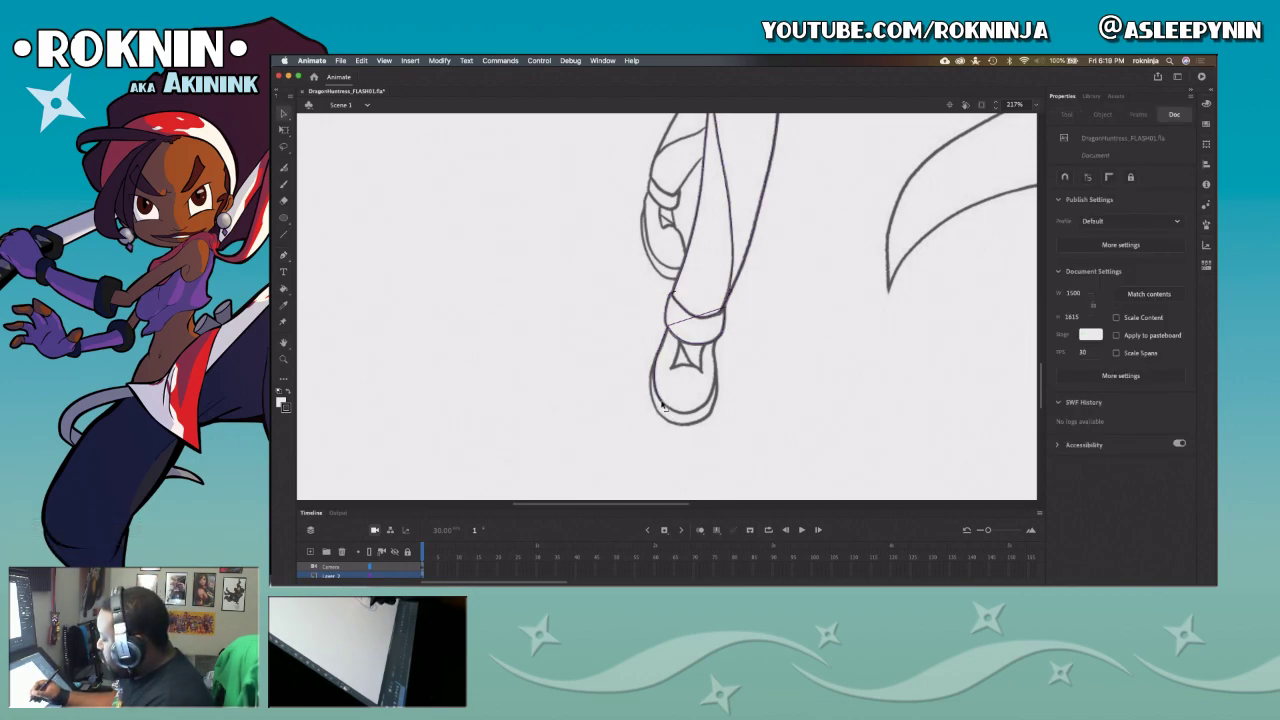
pyautogui.press('p')
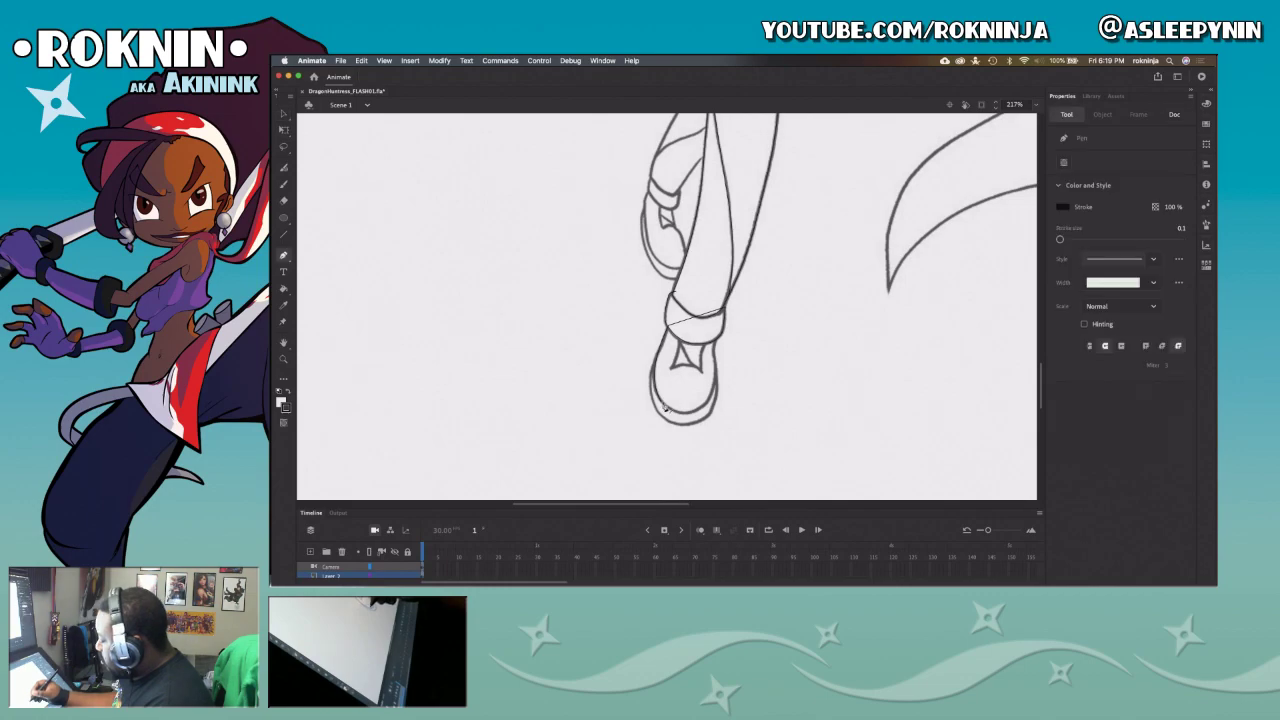
pyautogui.moveTo(706, 405); pyautogui.dragTo(730, 382)
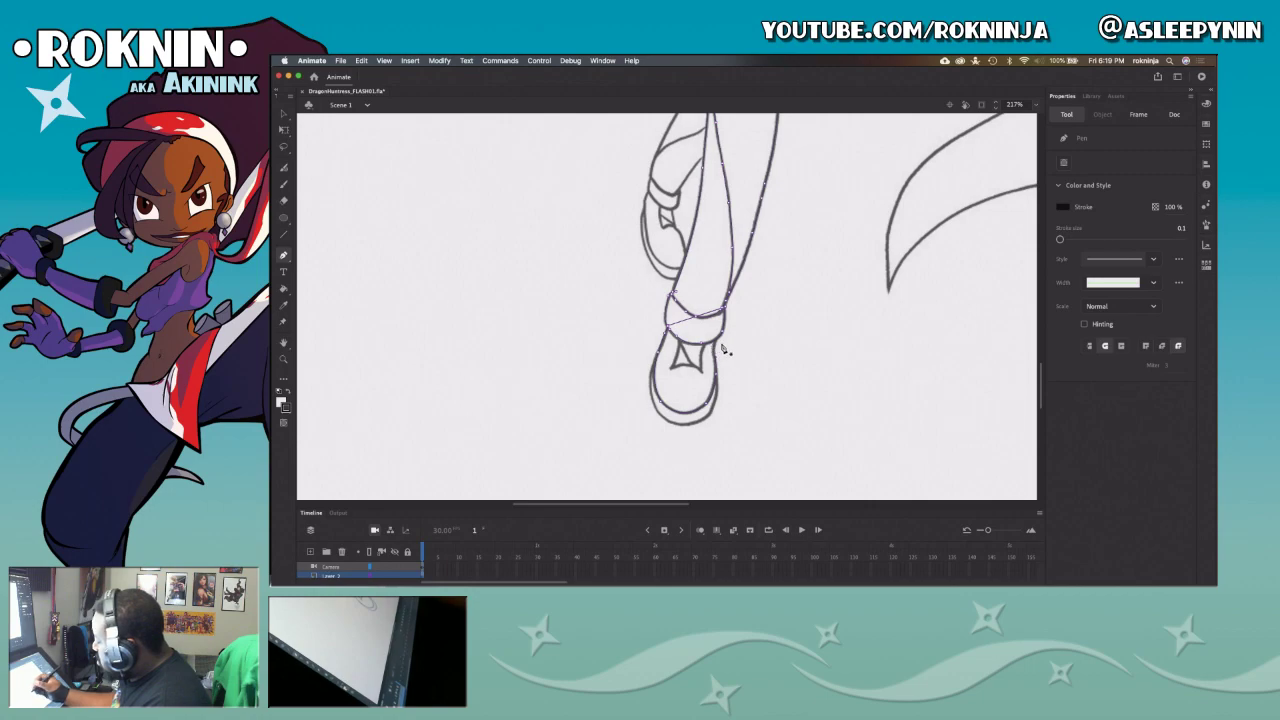
pyautogui.press('v')
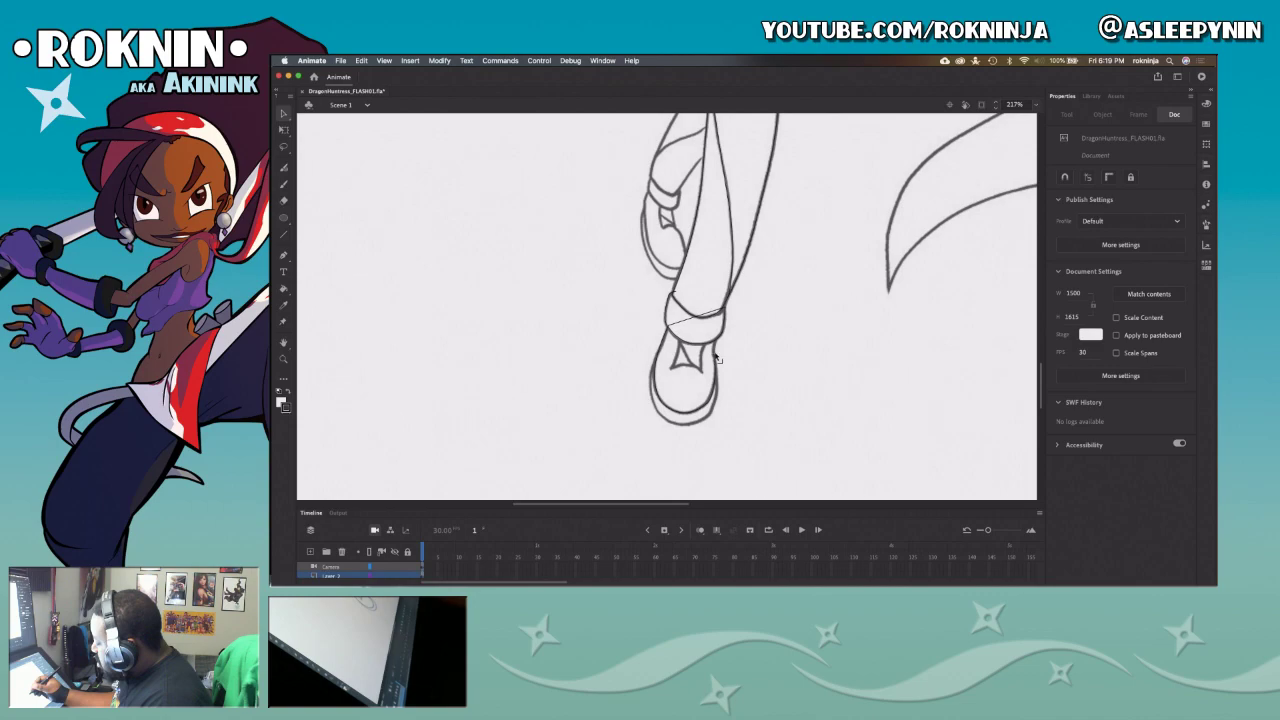
pyautogui.press('p')
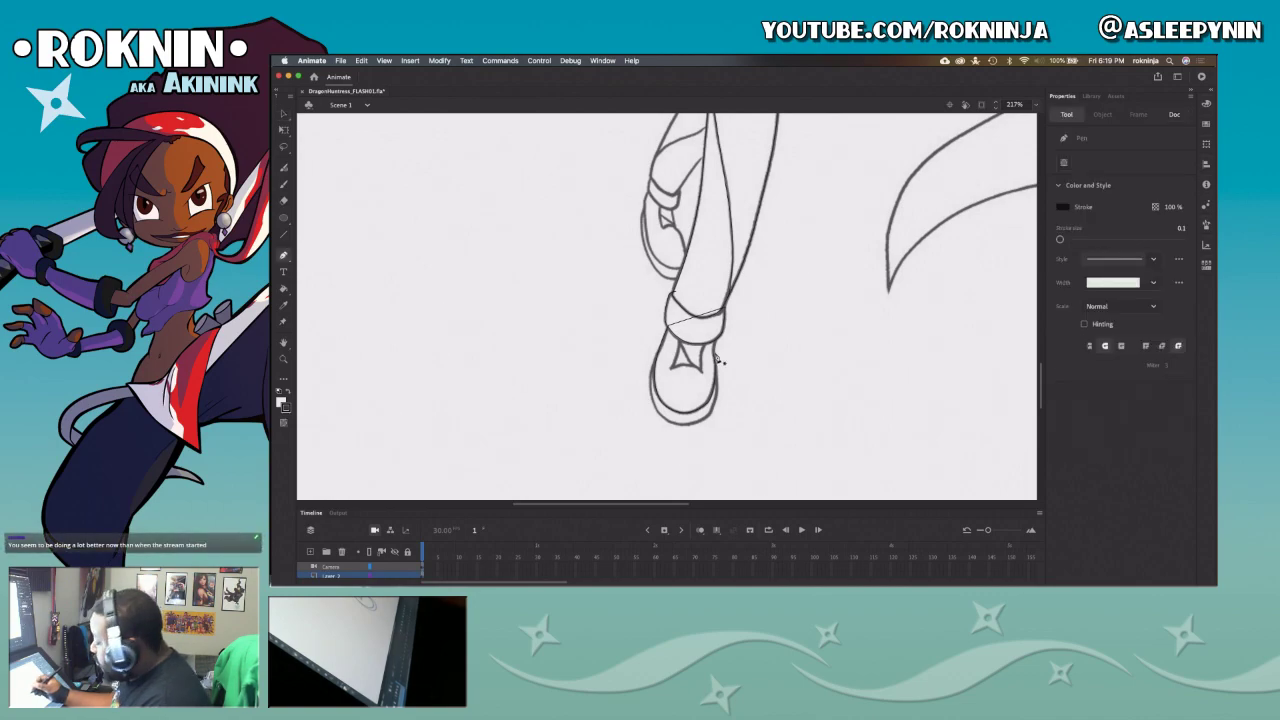
pyautogui.click(716, 353)
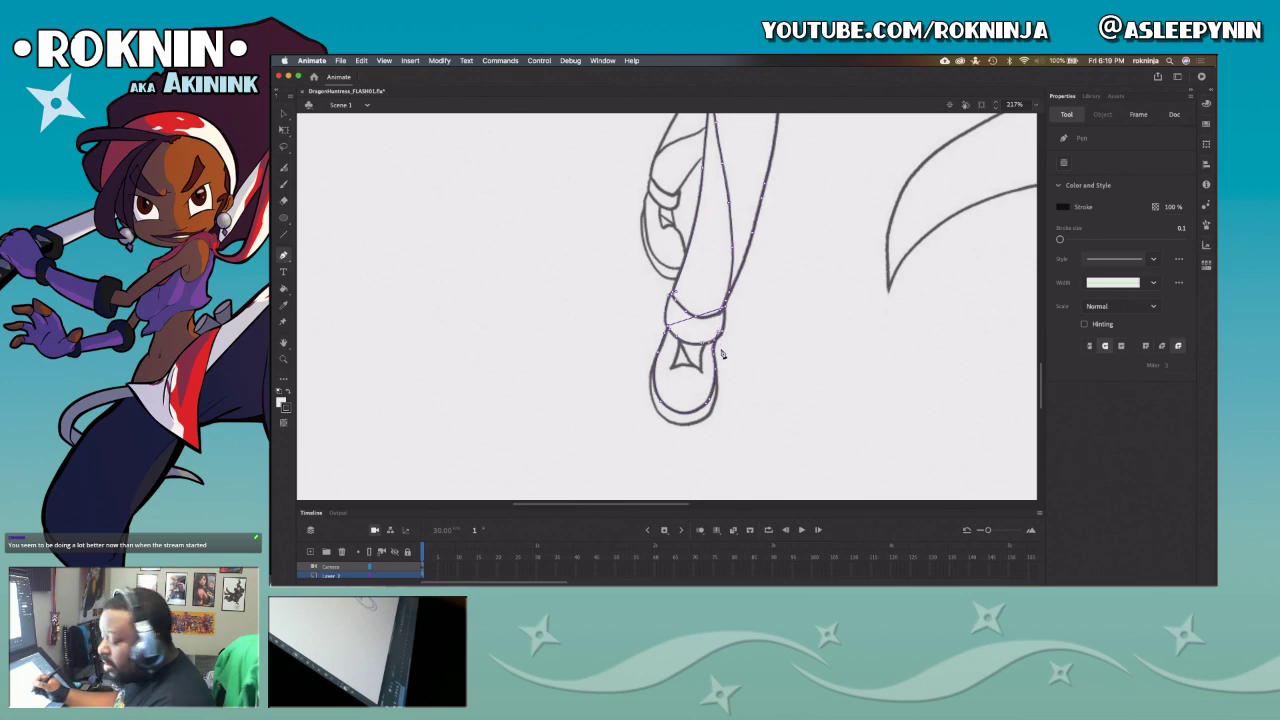
# Step: Delete the stray Pen lines crossing the front ankle cuff and tidy the cuff's left corner
pyautogui.press('v')
pyautogui.click(690, 323)
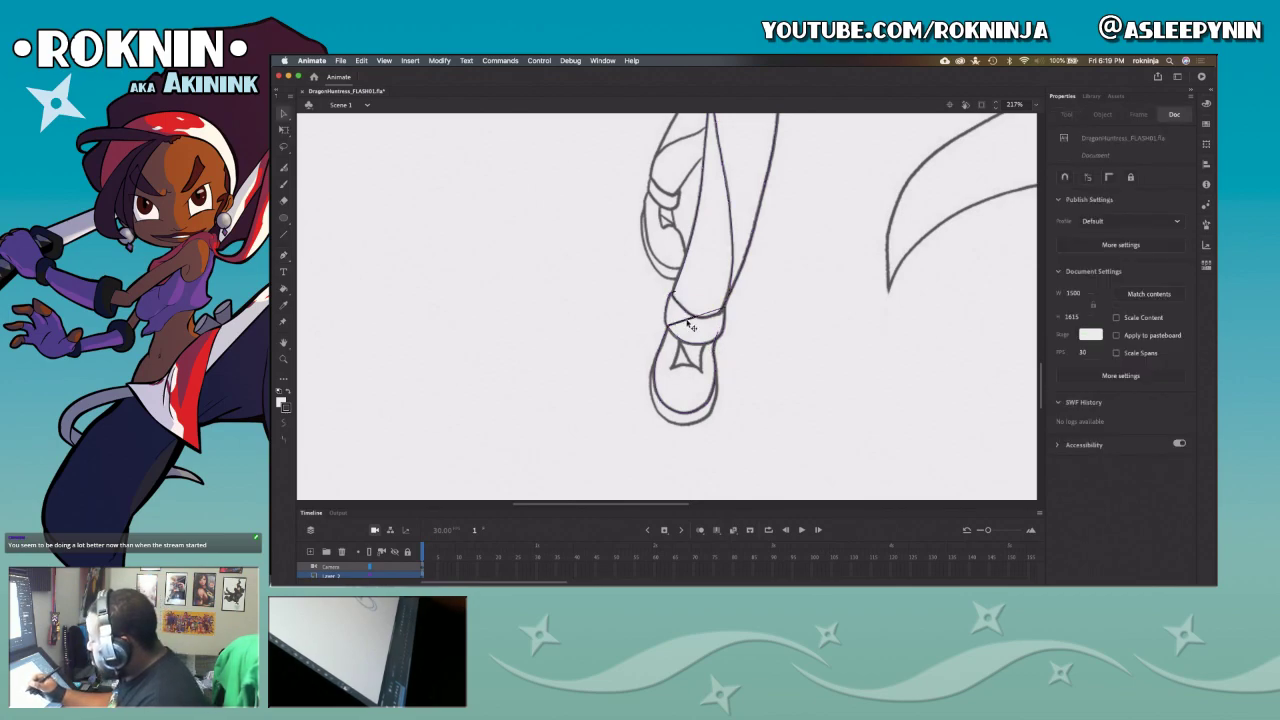
pyautogui.press('Delete')
pyautogui.click(709, 314)
pyautogui.press('Delete')
pyautogui.click(677, 295)
pyautogui.click(679, 298)
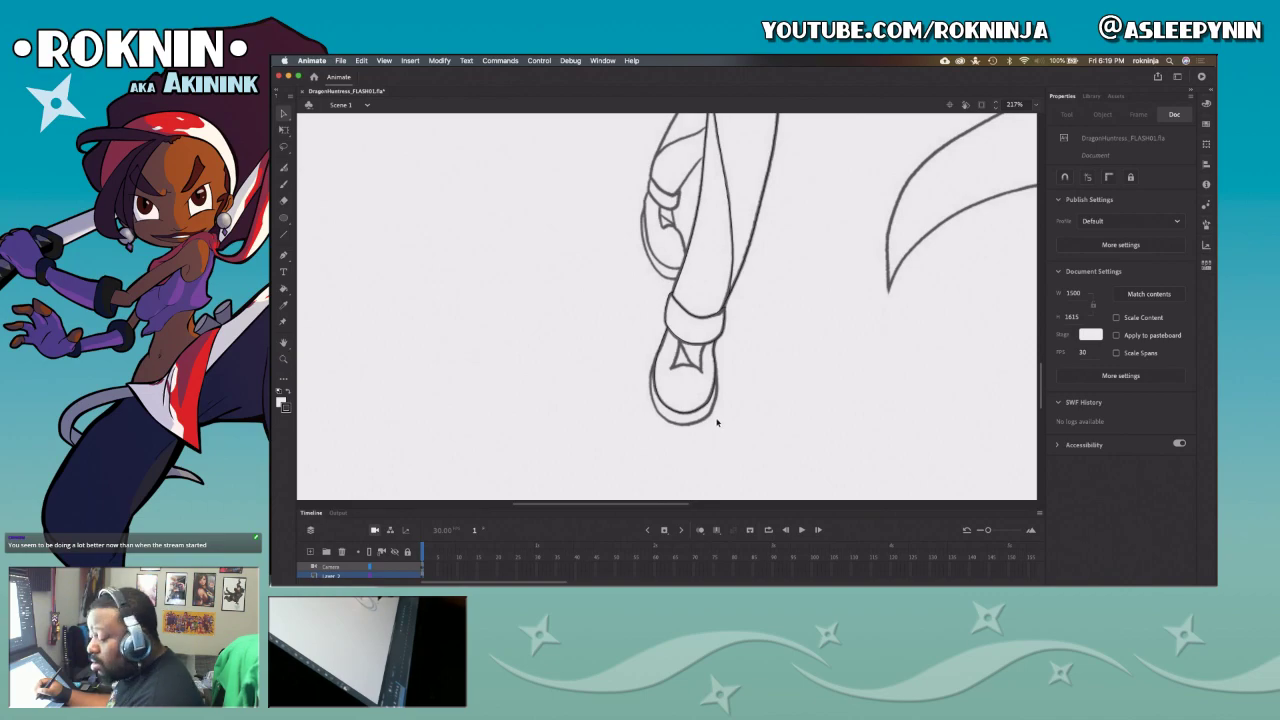
# Step: Trace the front shoe's outer sole edge with curved Pen segments from its left side around the toe to its right side
pyautogui.press('p')
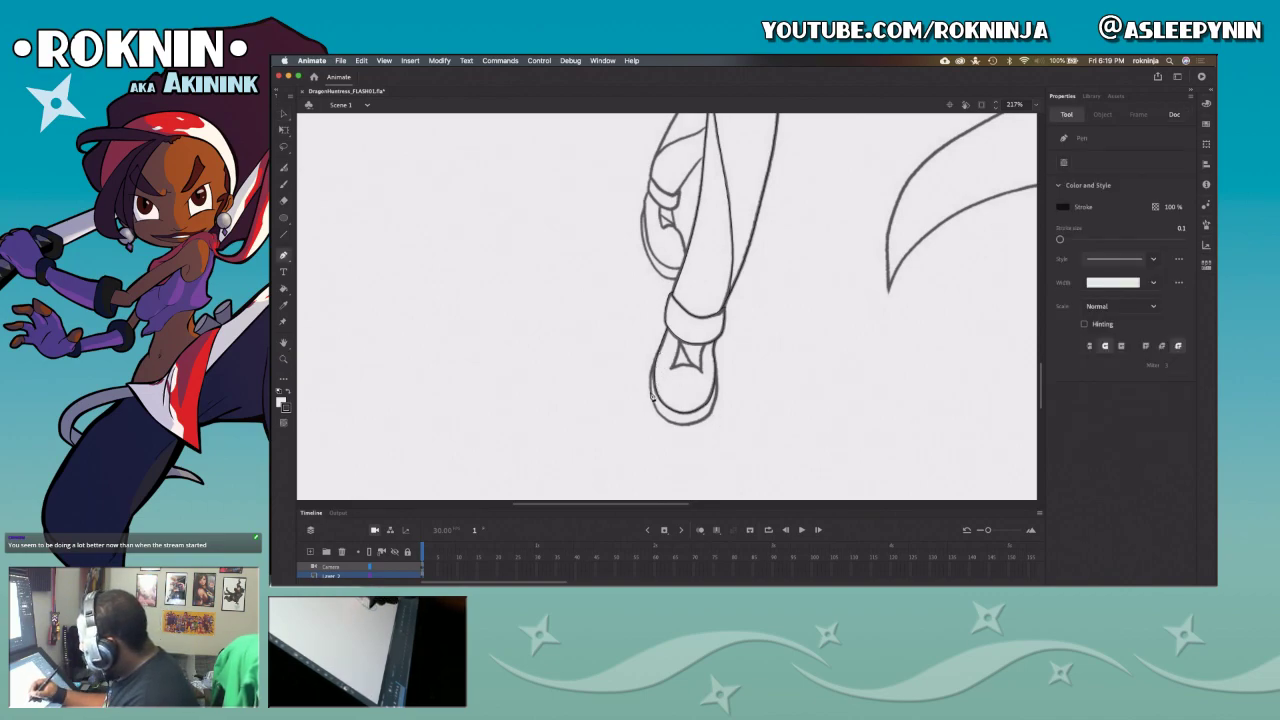
pyautogui.moveTo(650, 414); pyautogui.dragTo(651, 419)
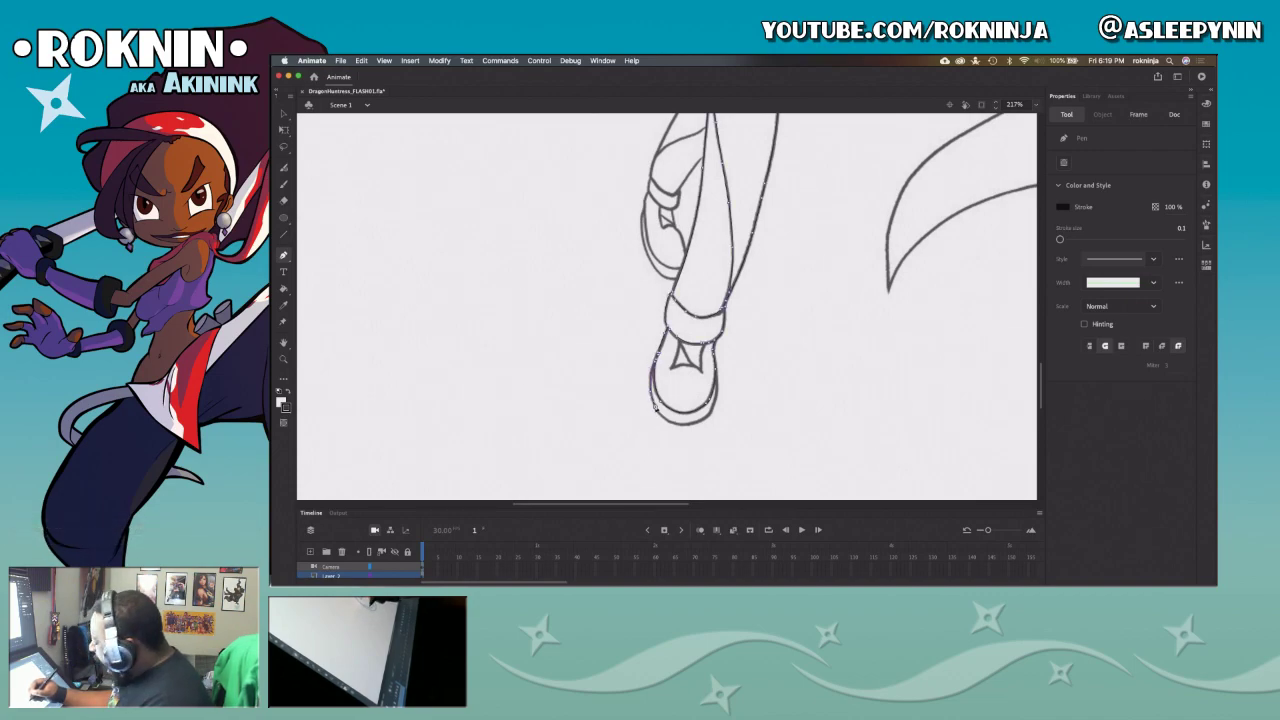
pyautogui.moveTo(685, 428); pyautogui.dragTo(716, 425)
pyautogui.click(685, 425)
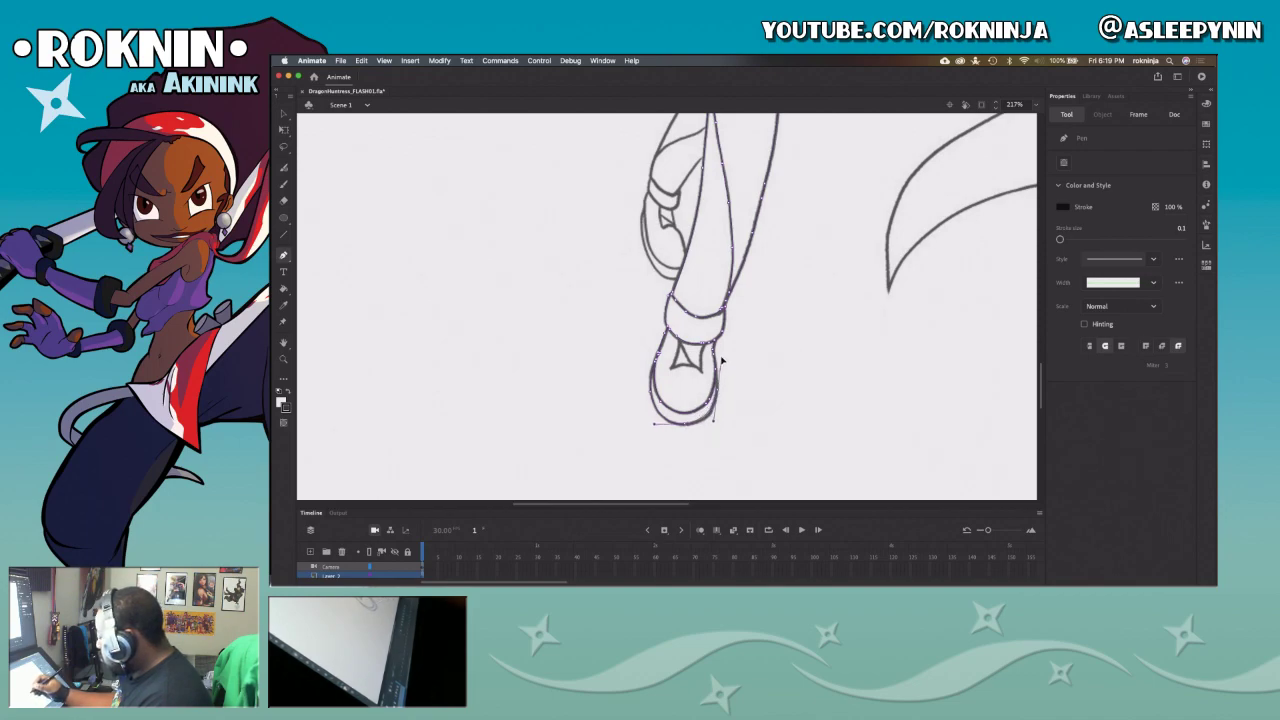
pyautogui.moveTo(724, 355); pyautogui.dragTo(724, 356)
pyautogui.click(717, 391)
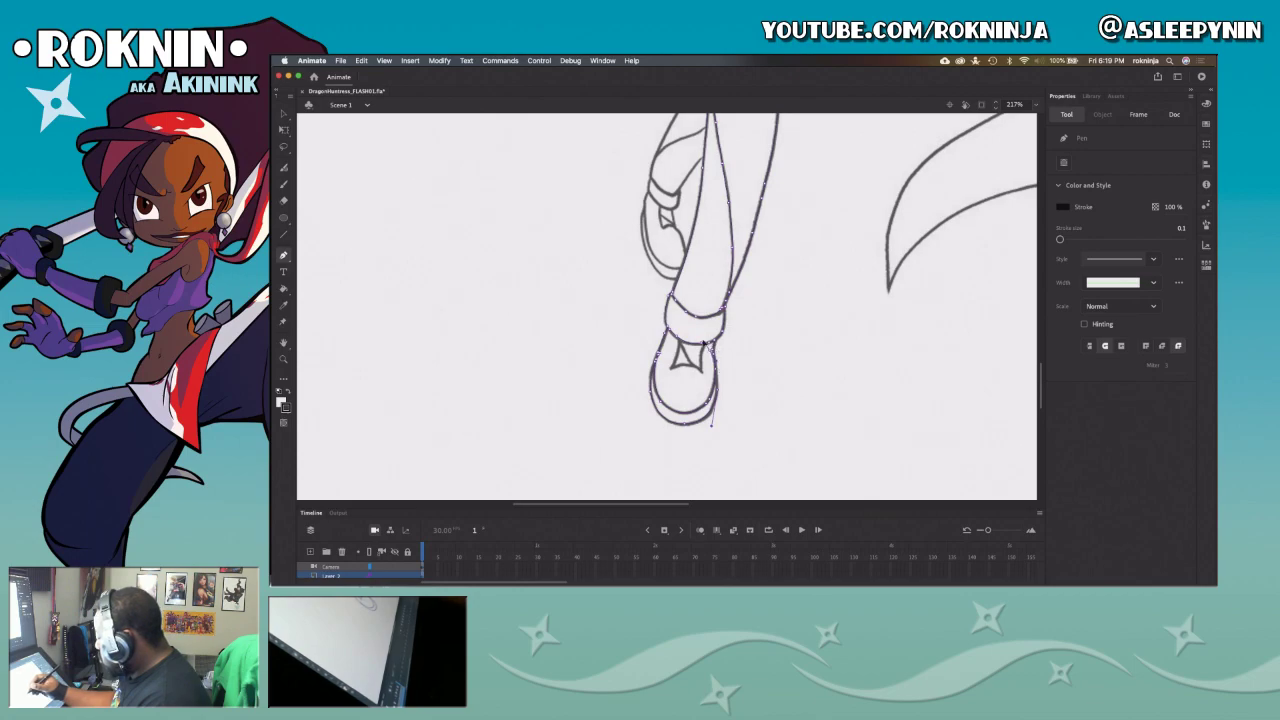
pyautogui.press('v')
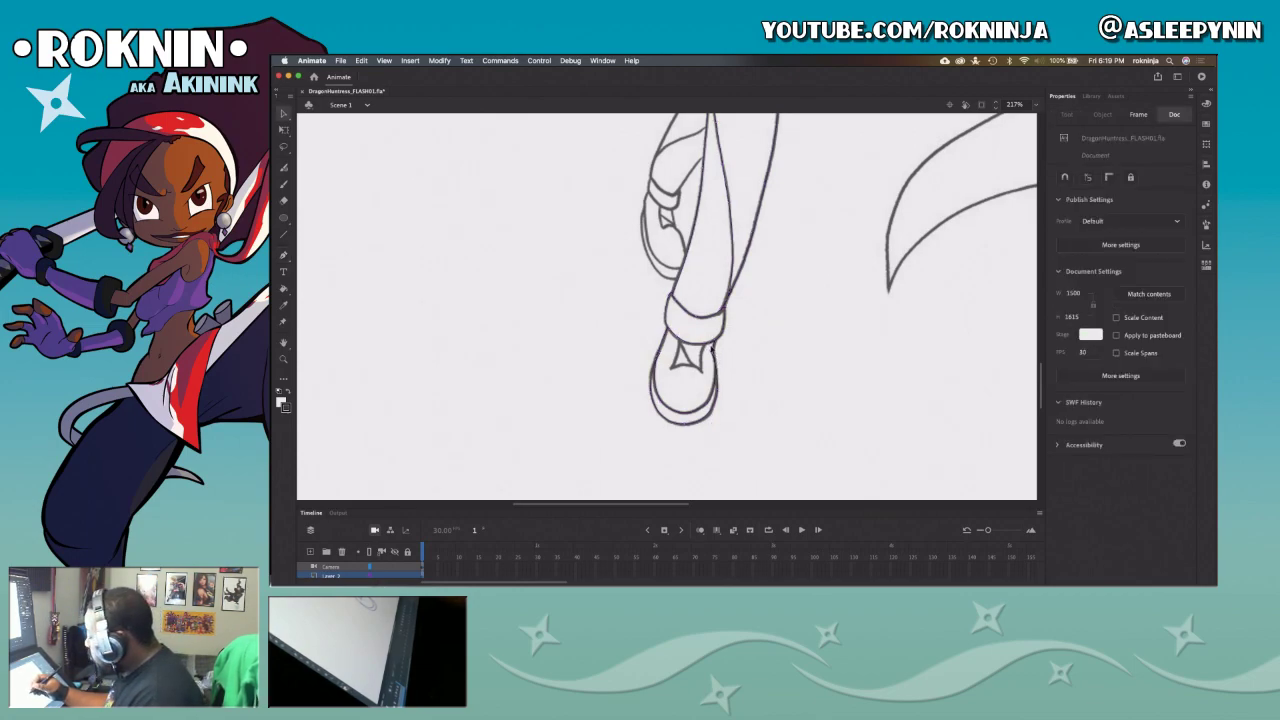
pyautogui.click(713, 355)
pyautogui.click(675, 353)
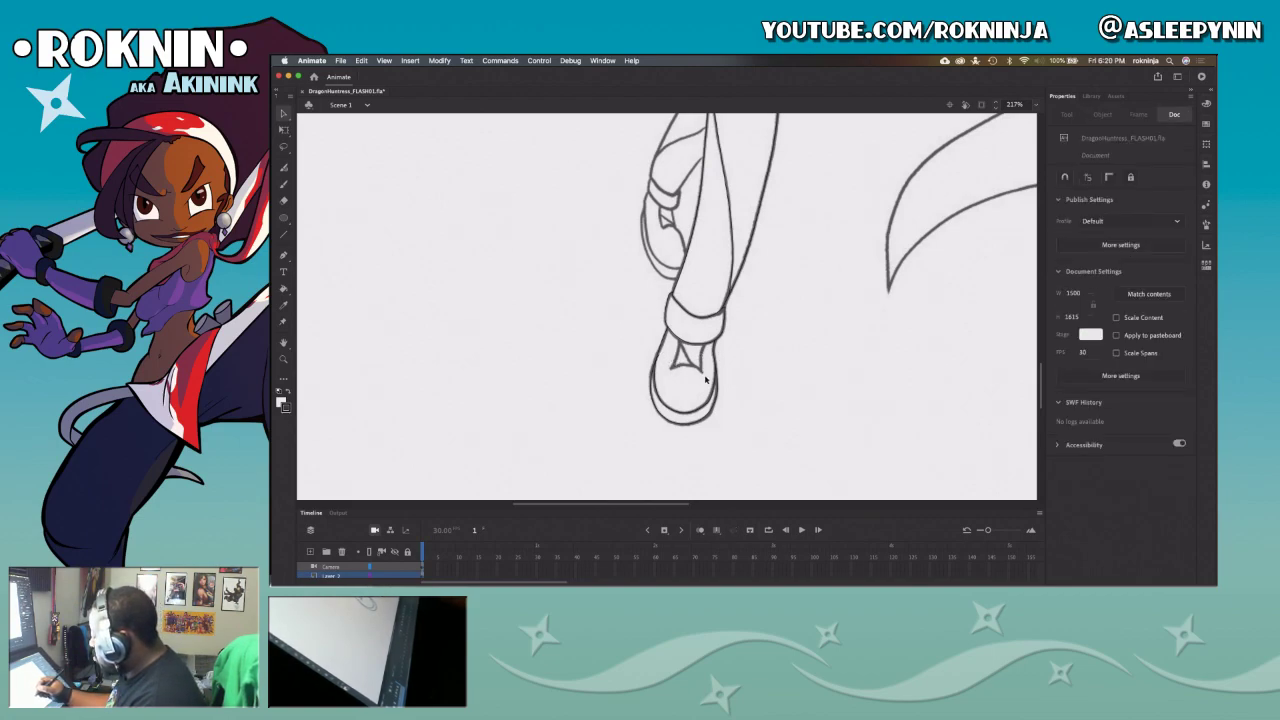
pyautogui.click(715, 407)
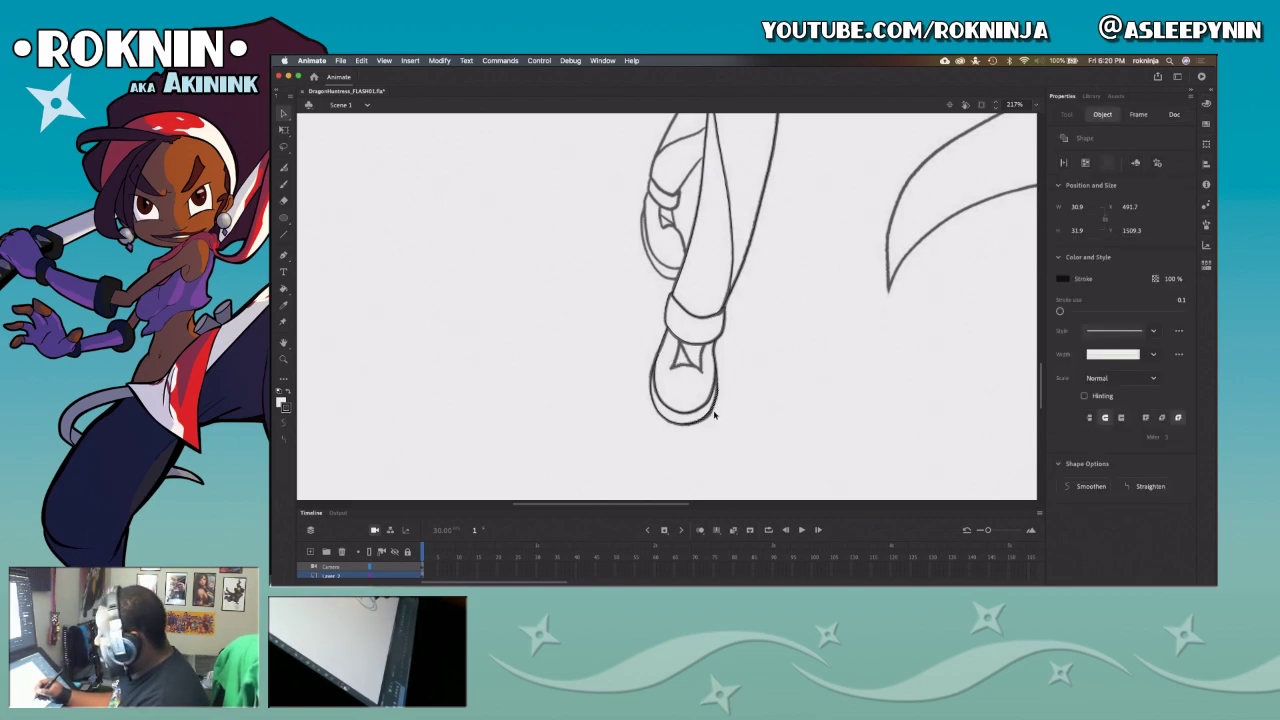
pyautogui.click(717, 398)
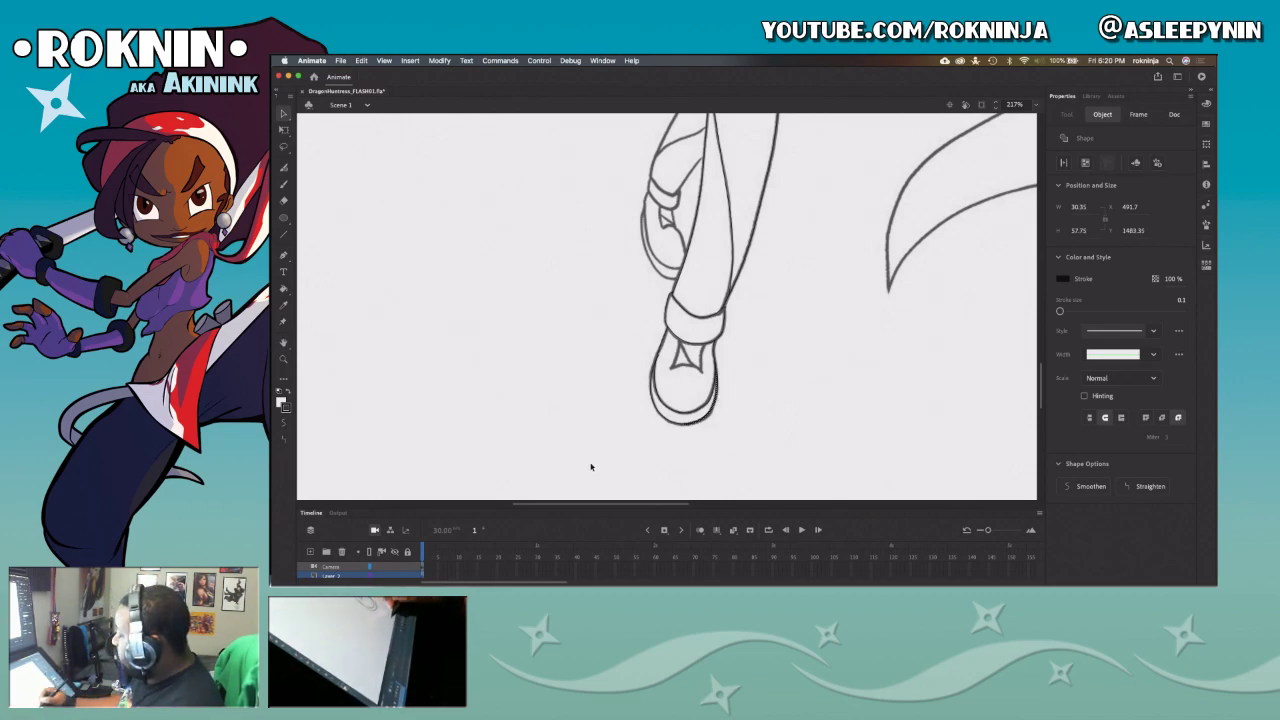
# Step: Trace the star-shaped tongue detail below the front ankle cuff with Pen segments along its left, bottom and right edges
pyautogui.press('p')
pyautogui.click(678, 334)
pyautogui.moveTo(670, 369); pyautogui.dragTo(661, 383)
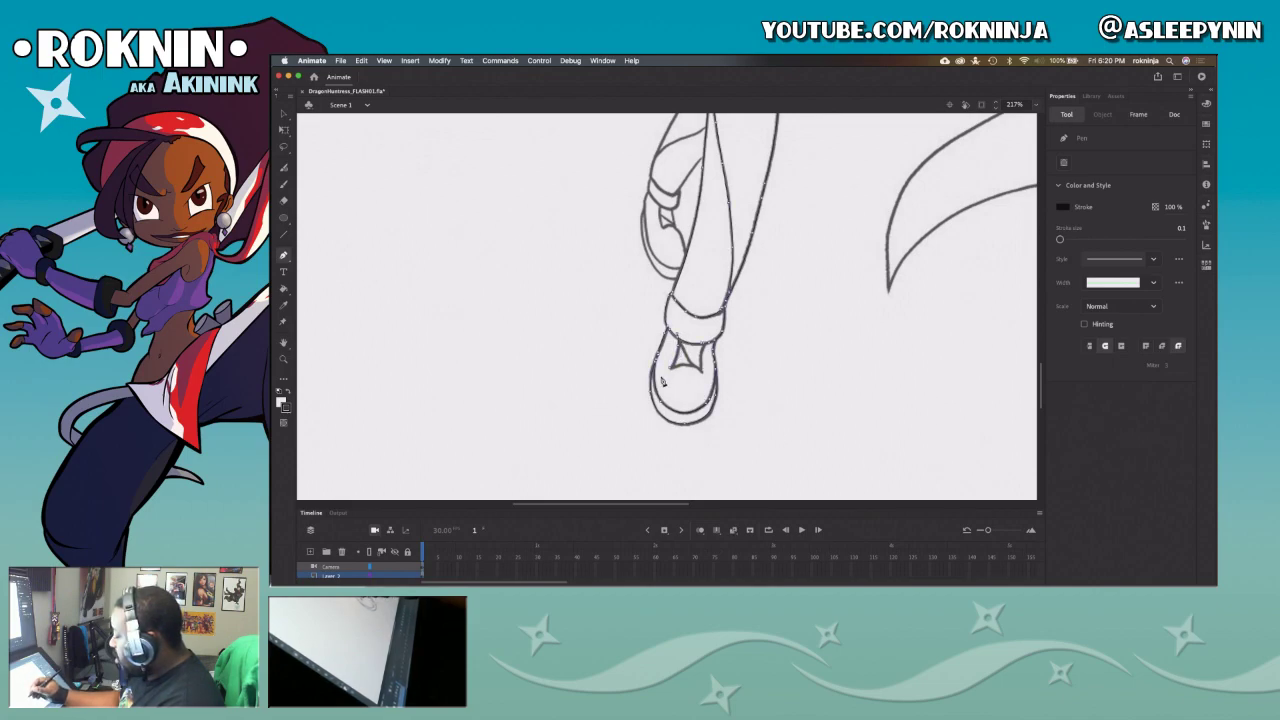
pyautogui.click(672, 369)
pyautogui.press('v')
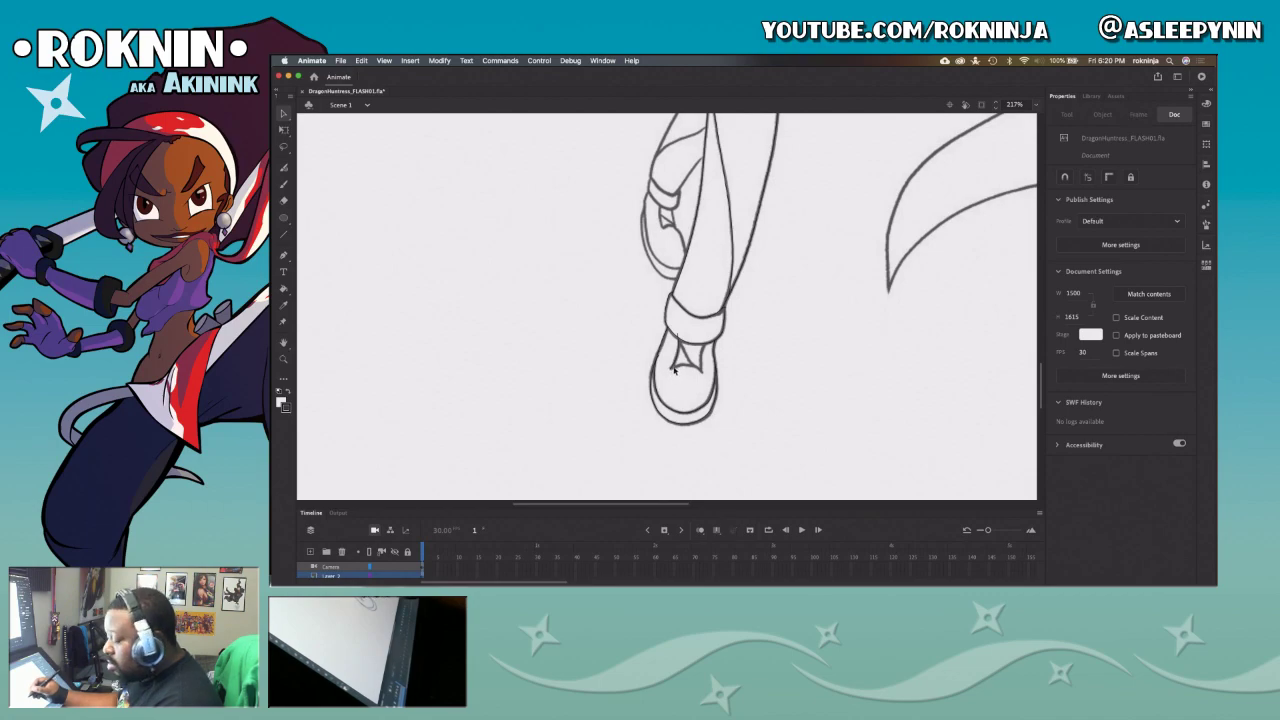
pyautogui.press('p')
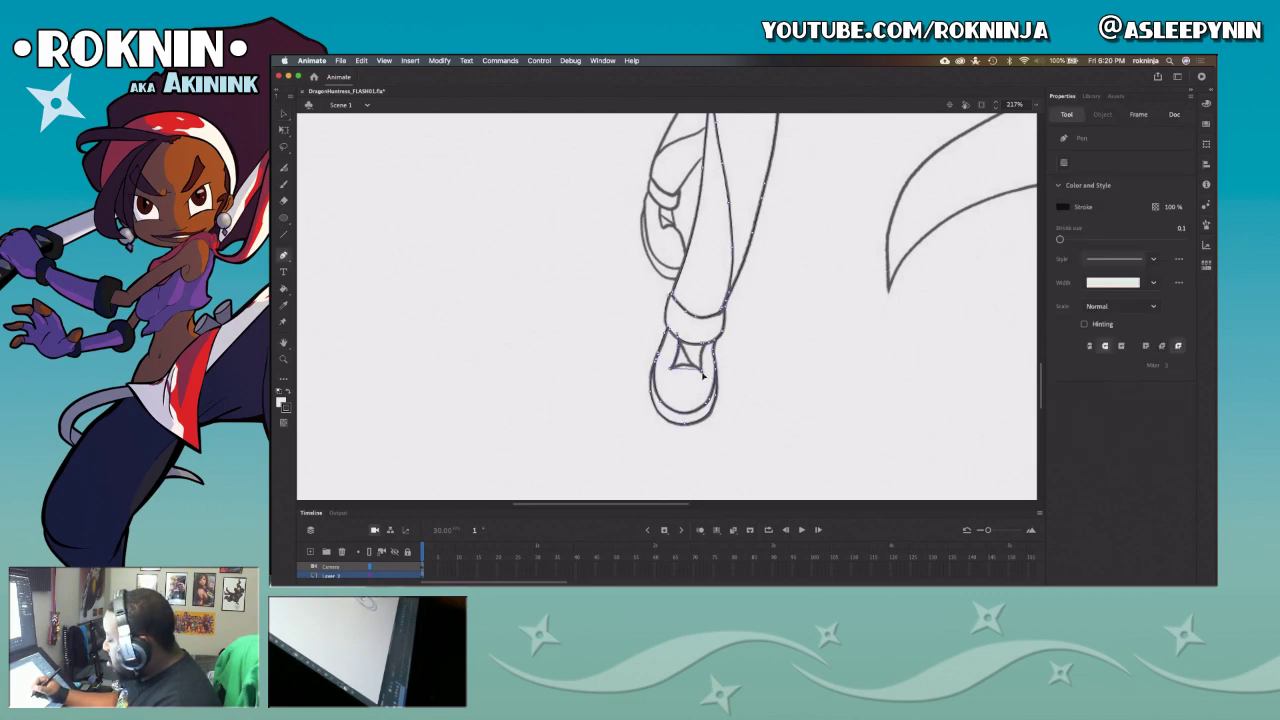
pyautogui.moveTo(705, 343); pyautogui.dragTo(722, 326)
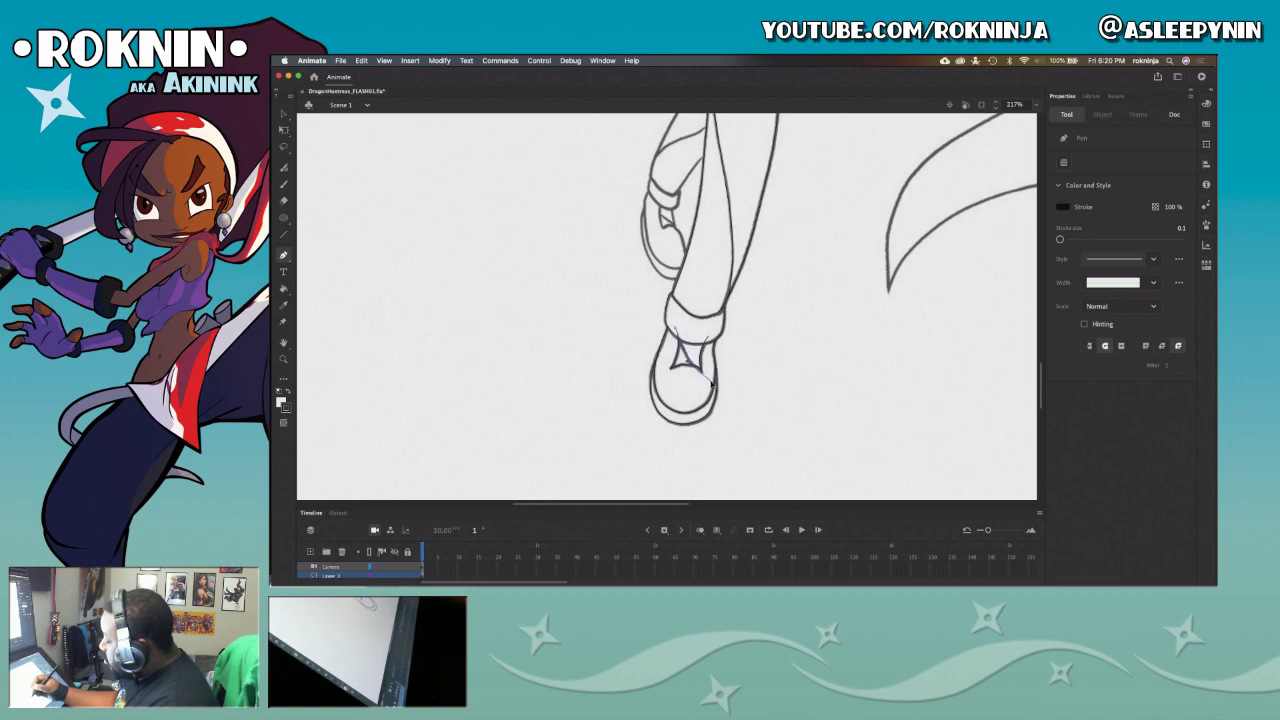
pyautogui.press('v')
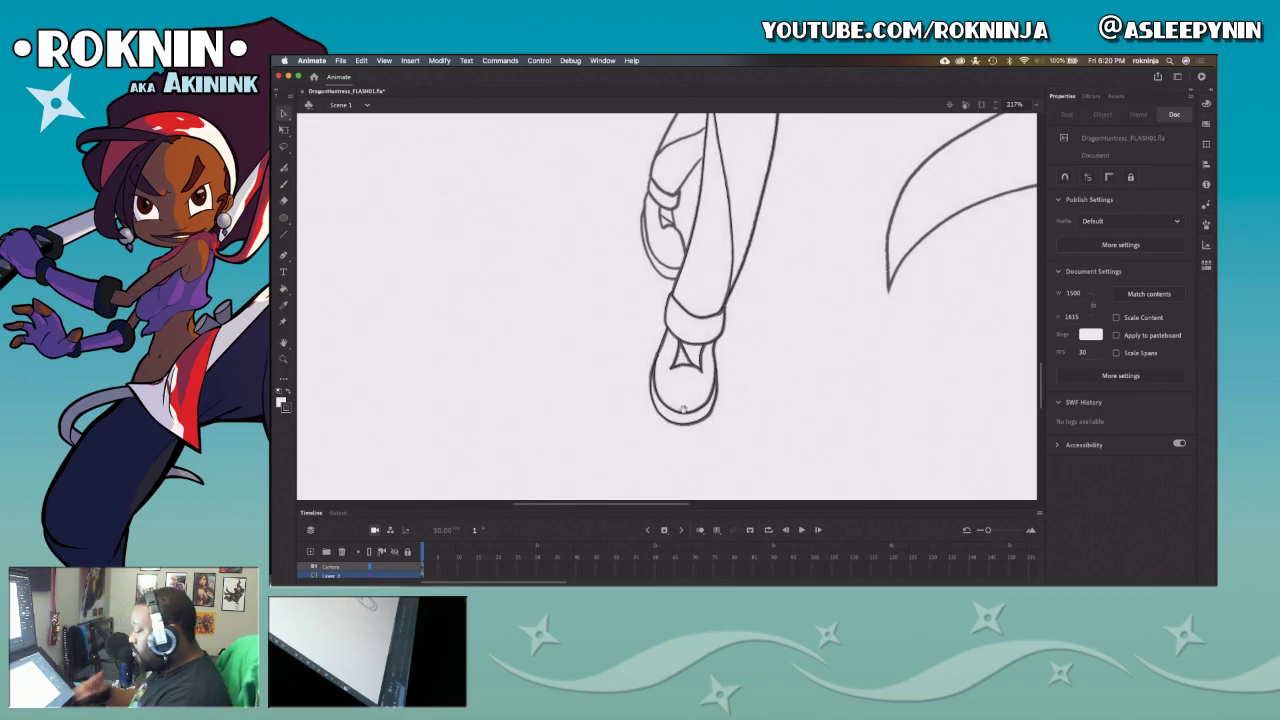
pyautogui.press('b')
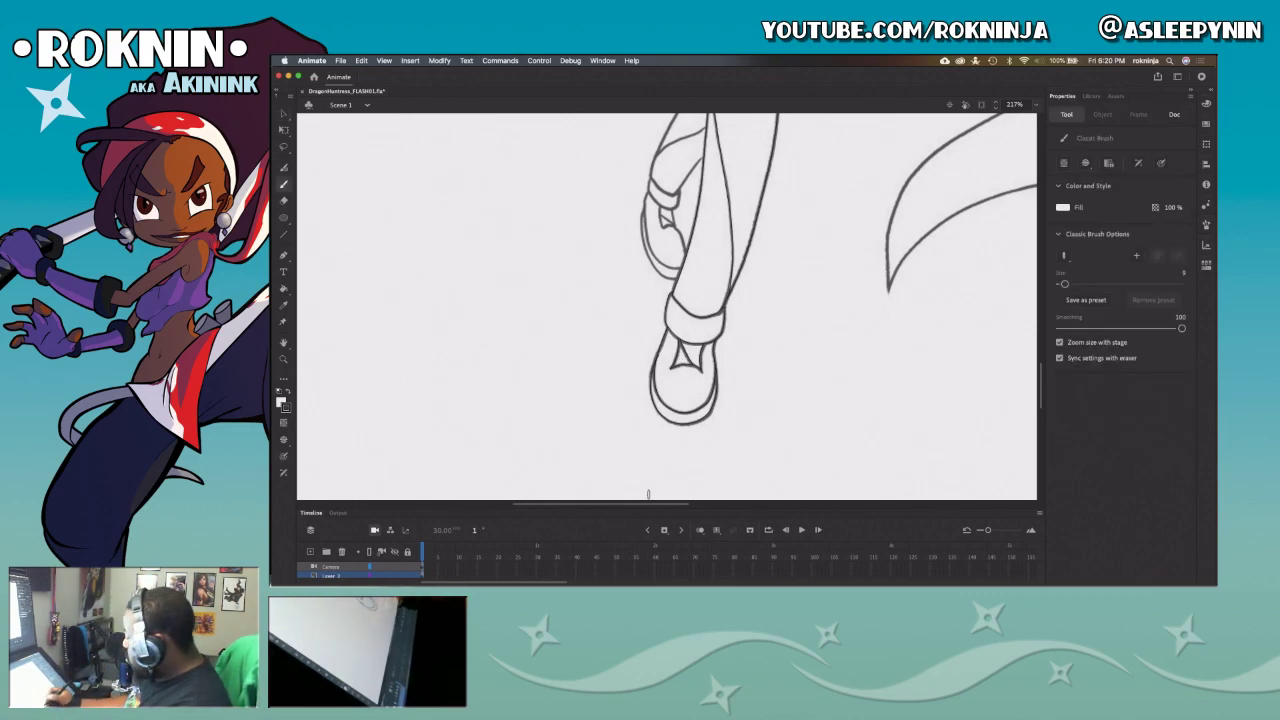
pyautogui.click(597, 505)
pyautogui.moveTo(866, 343)
pyautogui.mouseDown()
pyautogui.moveTo(814, 359)
pyautogui.moveTo(506, 380)
pyautogui.mouseUp()
pyautogui.press('super+z')
pyautogui.press('space')
pyautogui.moveTo(830, 355); pyautogui.dragTo(556, 356)
pyautogui.moveTo(718, 416); pyautogui.dragTo(614, 387)
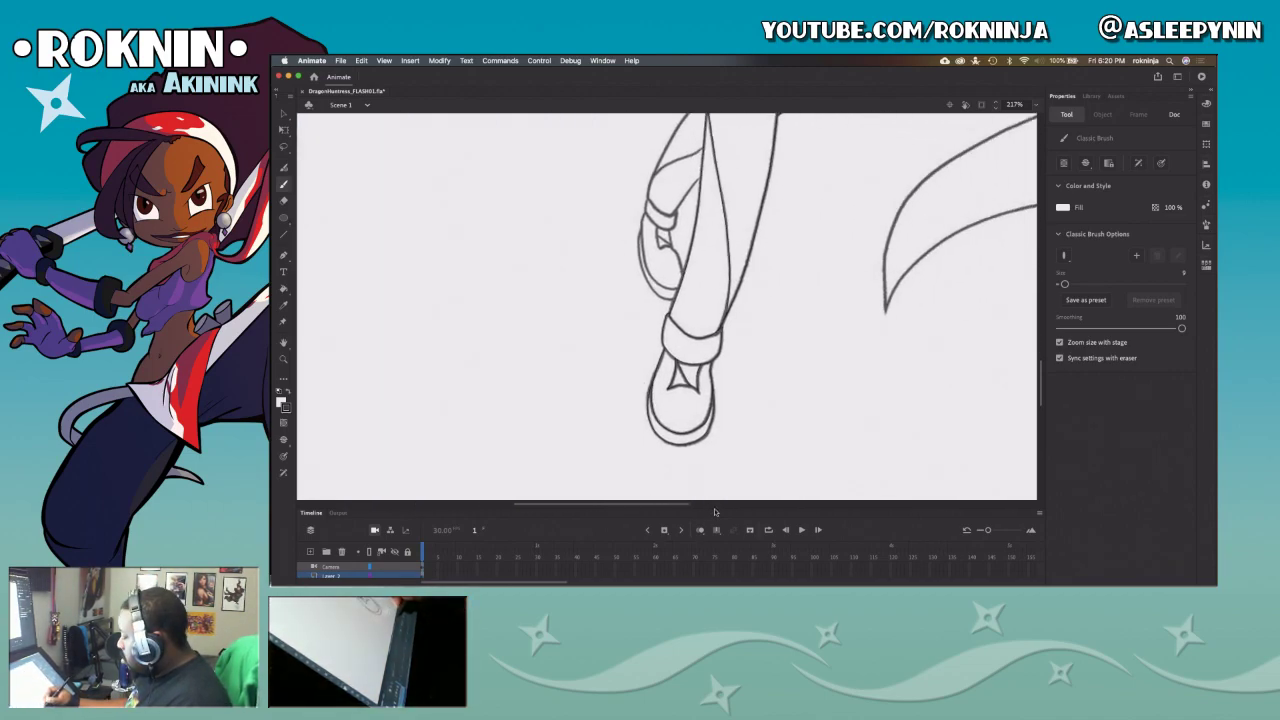
# Step: Enlarge the timeline, hide the sketch layer to review the traced line art from shoe to head, and show the sketch again
pyautogui.moveTo(714, 510); pyautogui.dragTo(712, 450)
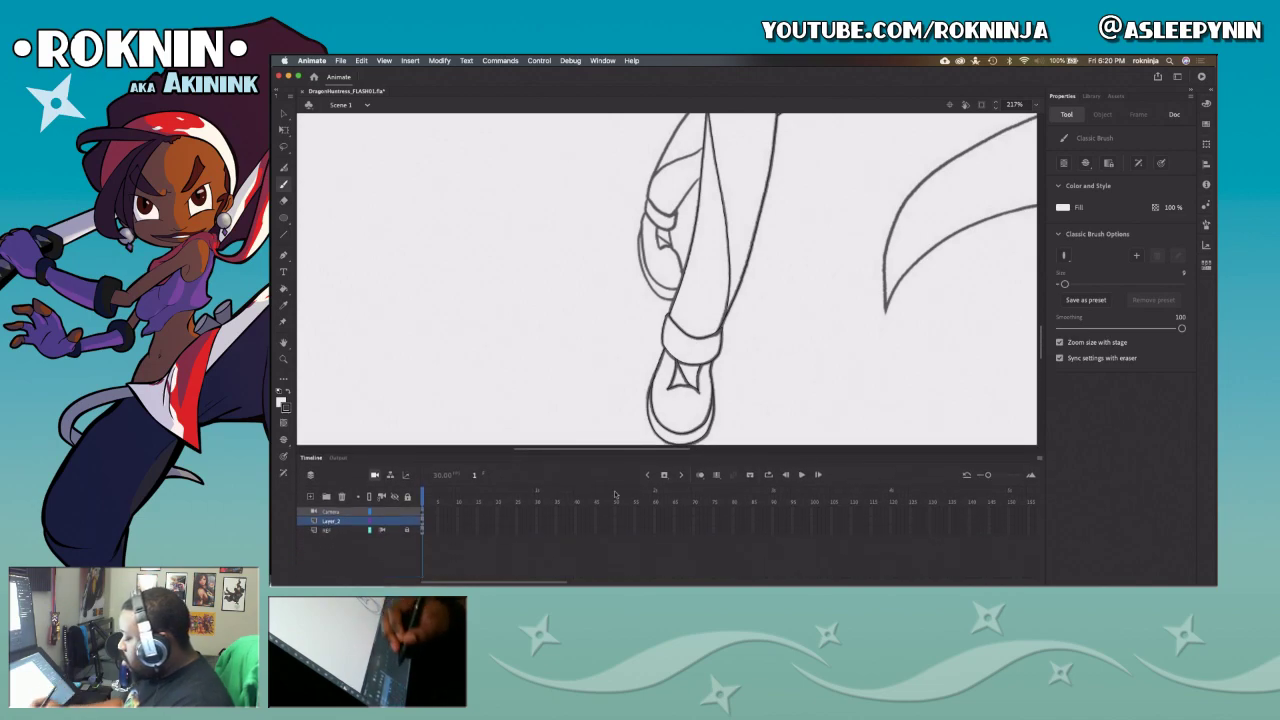
pyautogui.click(396, 530)
pyautogui.press('z')
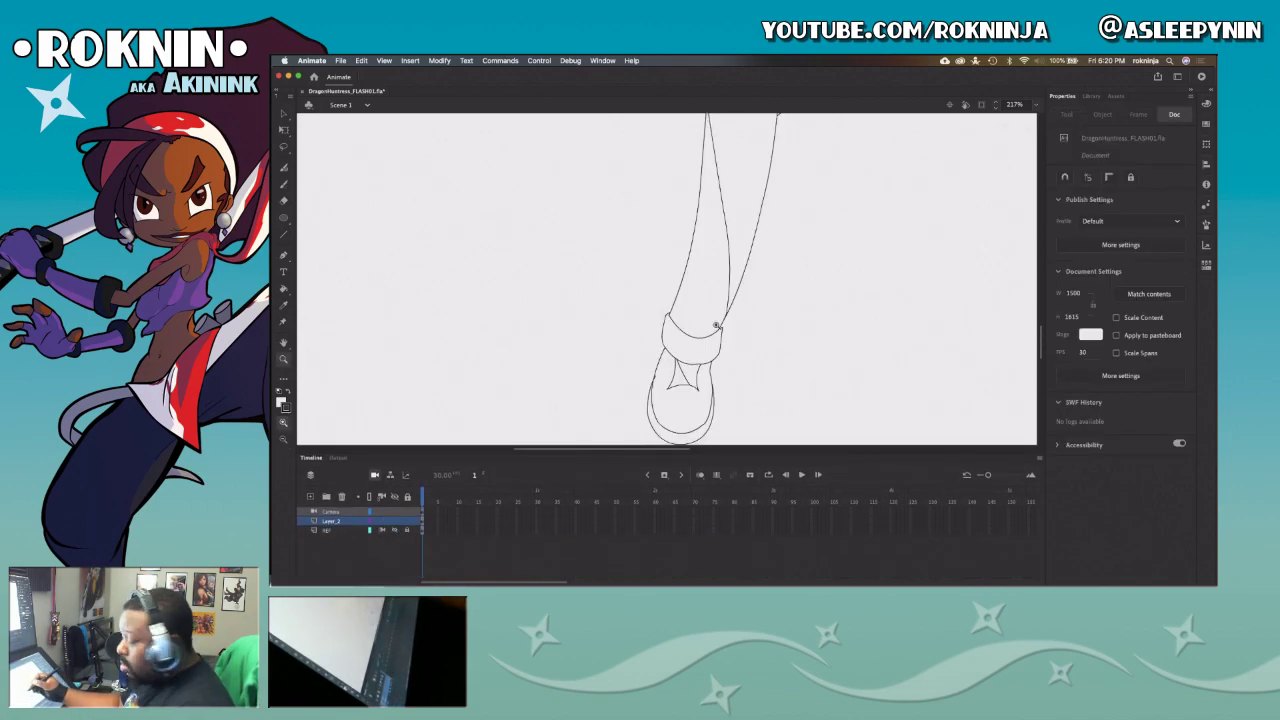
pyautogui.keyDown('alt'); pyautogui.click(718, 326); pyautogui.keyUp('alt')
pyautogui.moveTo(718, 324); pyautogui.dragTo(706, 438)
pyautogui.moveTo(727, 308); pyautogui.dragTo(706, 435)
pyautogui.moveTo(717, 351); pyautogui.dragTo(714, 412)
pyautogui.moveTo(714, 356); pyautogui.dragTo(719, 425)
pyautogui.moveTo(715, 375); pyautogui.dragTo(718, 410)
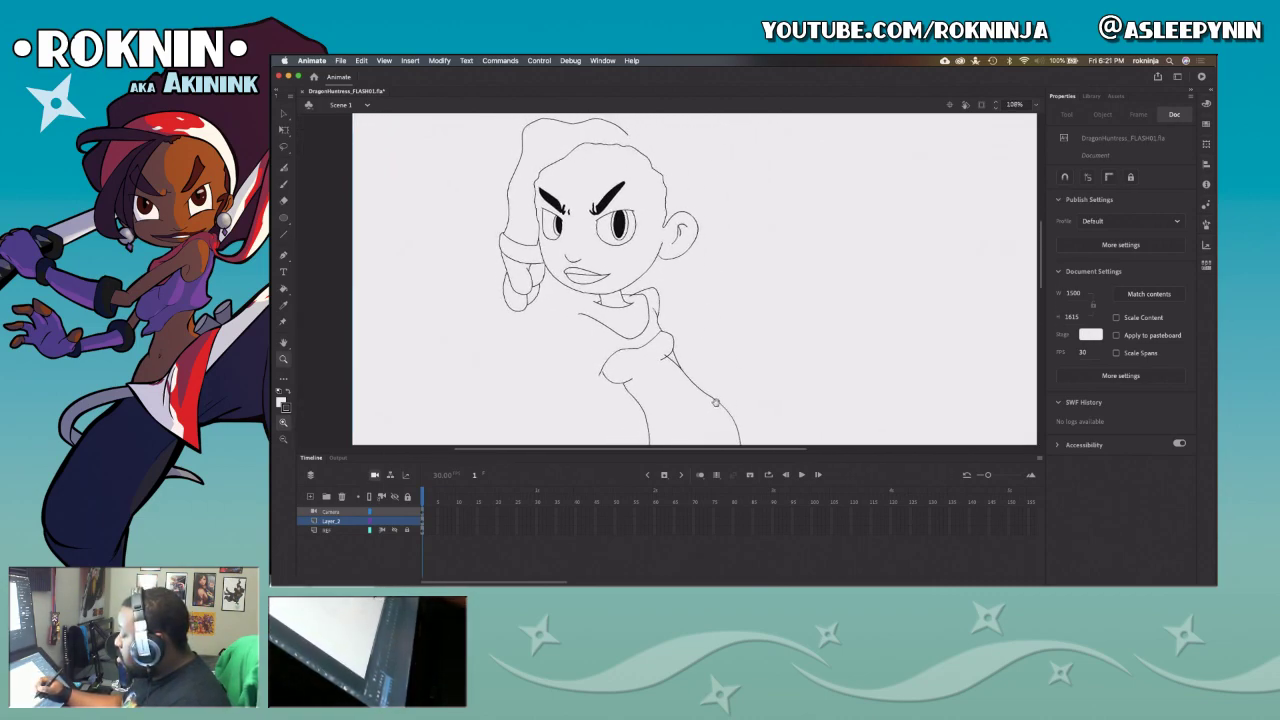
pyautogui.click(395, 529)
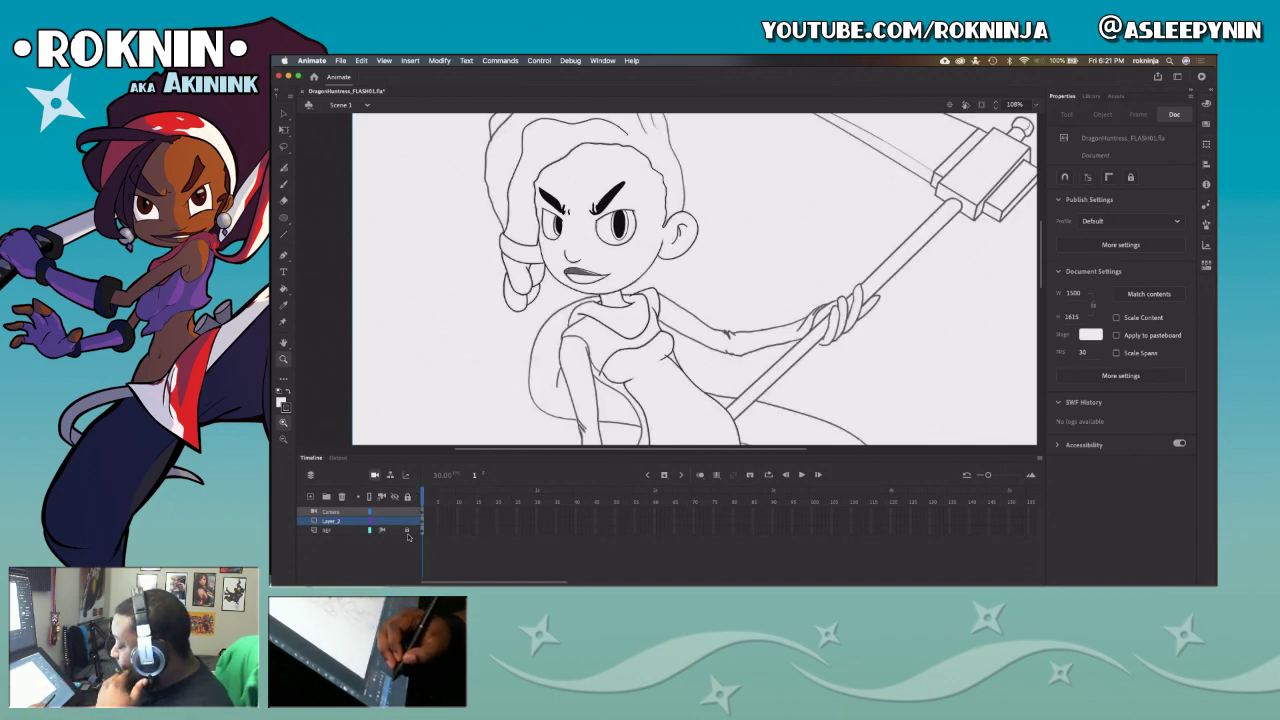
# Step: Unlock the sketch layer and select its Ref movie clip on the stage
pyautogui.click(368, 530)
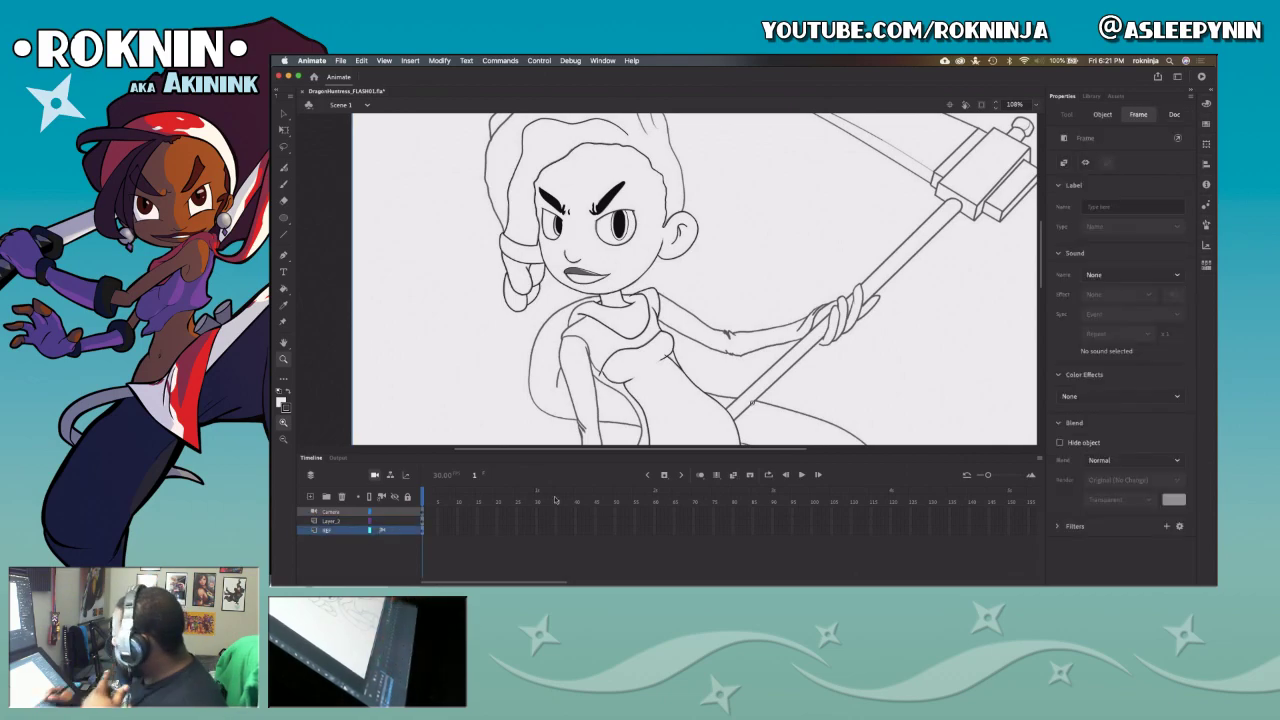
pyautogui.press('v')
pyautogui.click(958, 366)
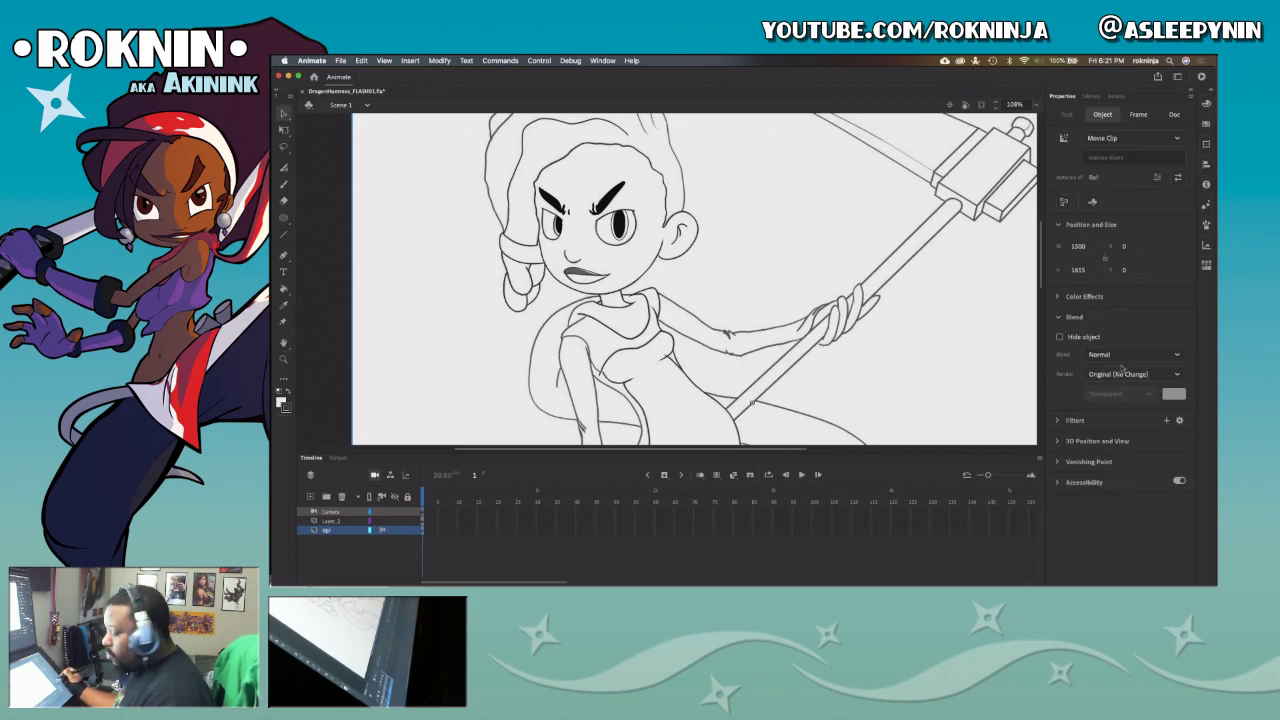
# Step: Switch to Safari and view the full description and tracklist of the Rainy Days In Tokyo lofi mix
pyautogui.press('super+Tab')
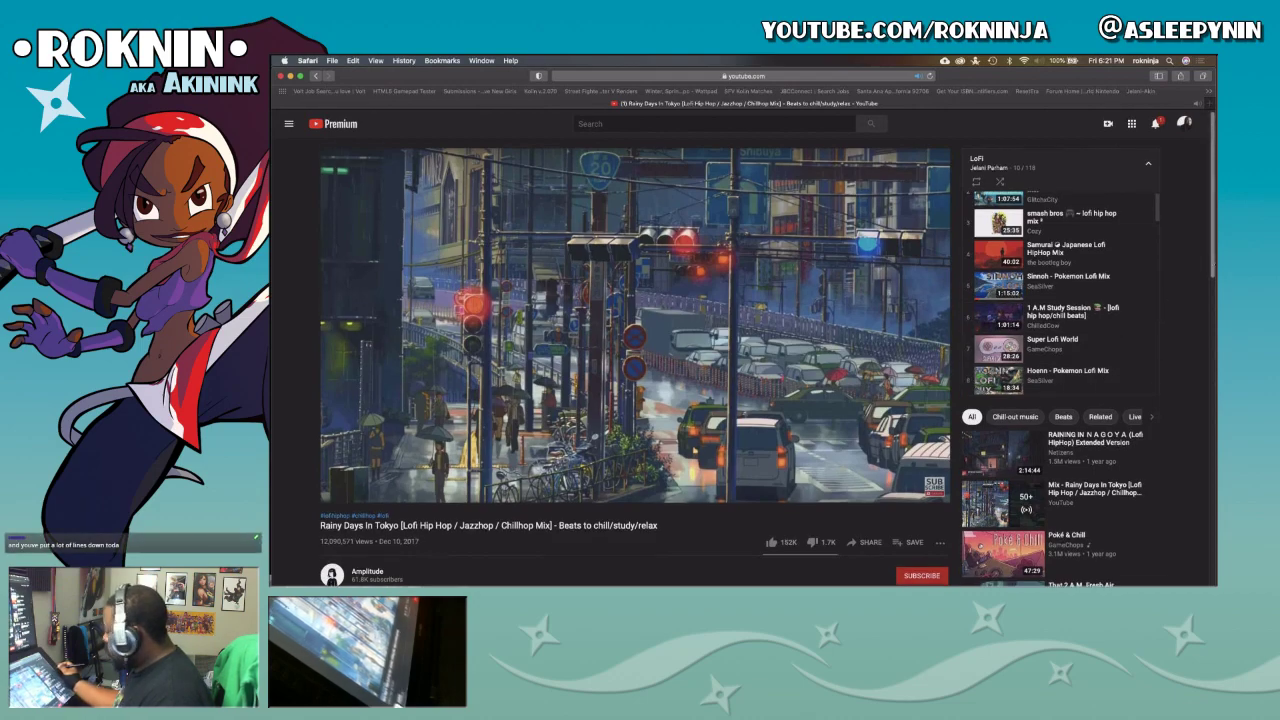
pyautogui.scroll(-4, 1208, 338)
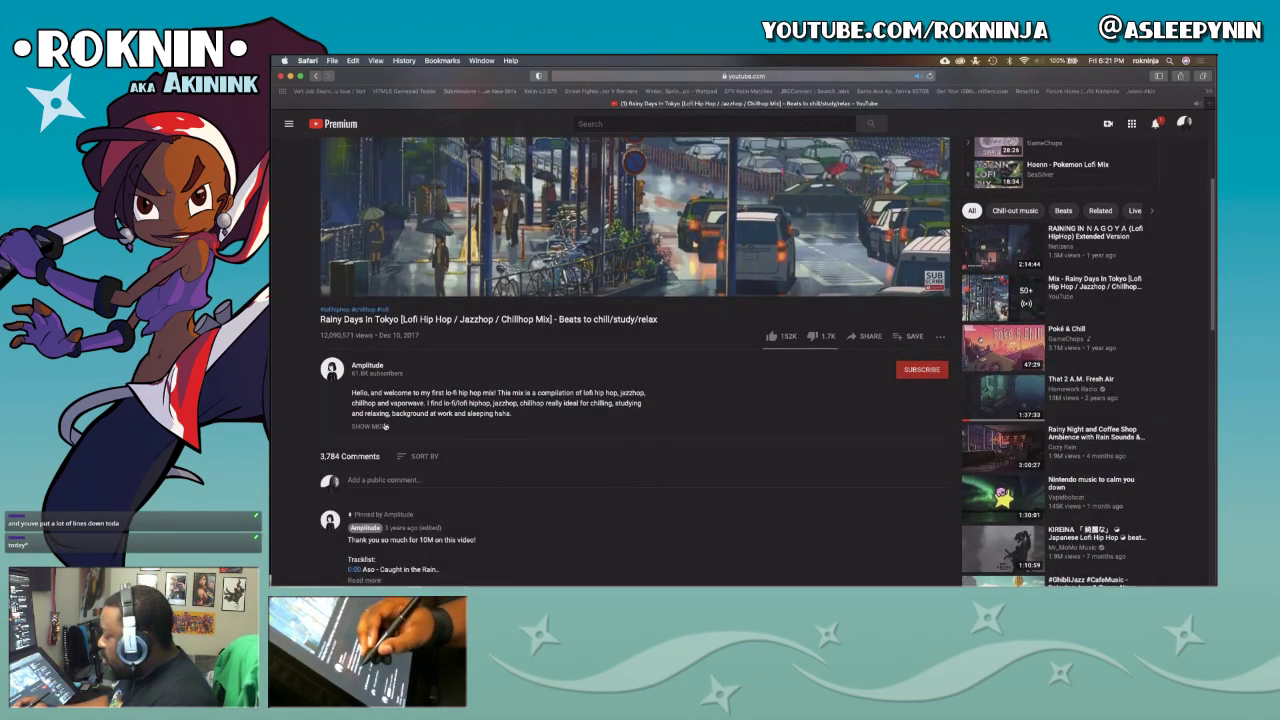
pyautogui.click(378, 428)
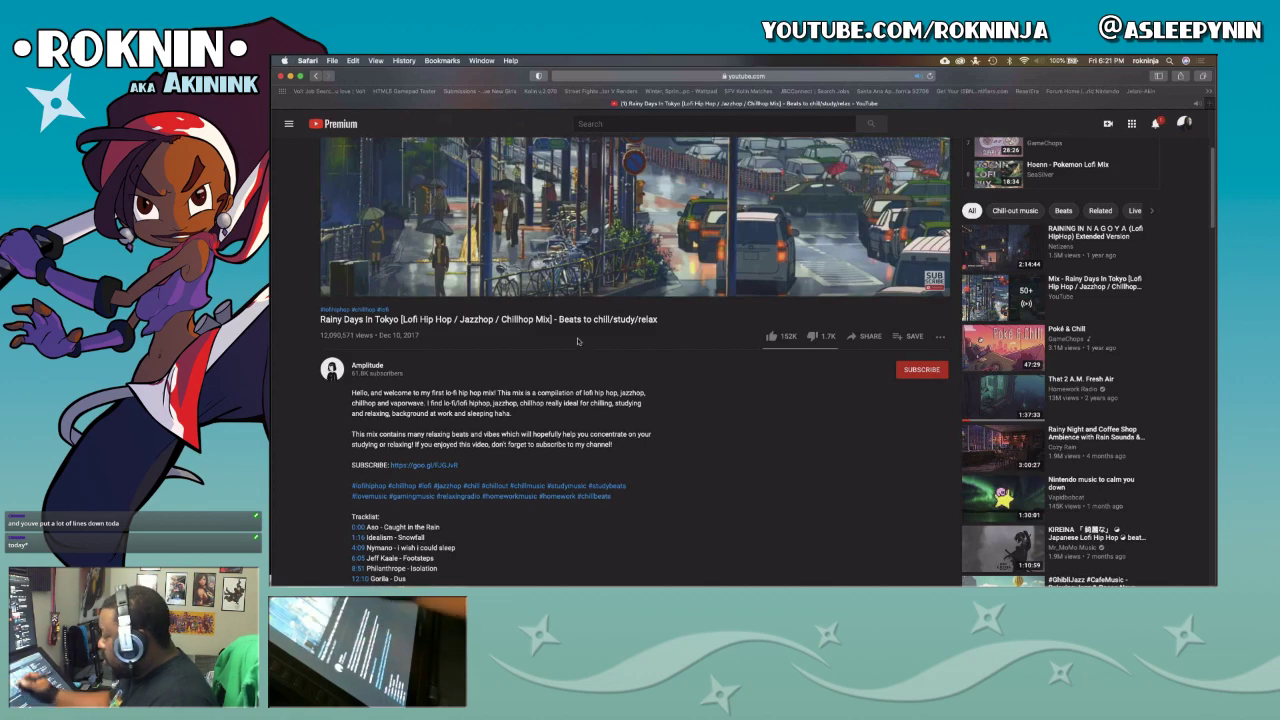
pyautogui.moveTo(645, 217)
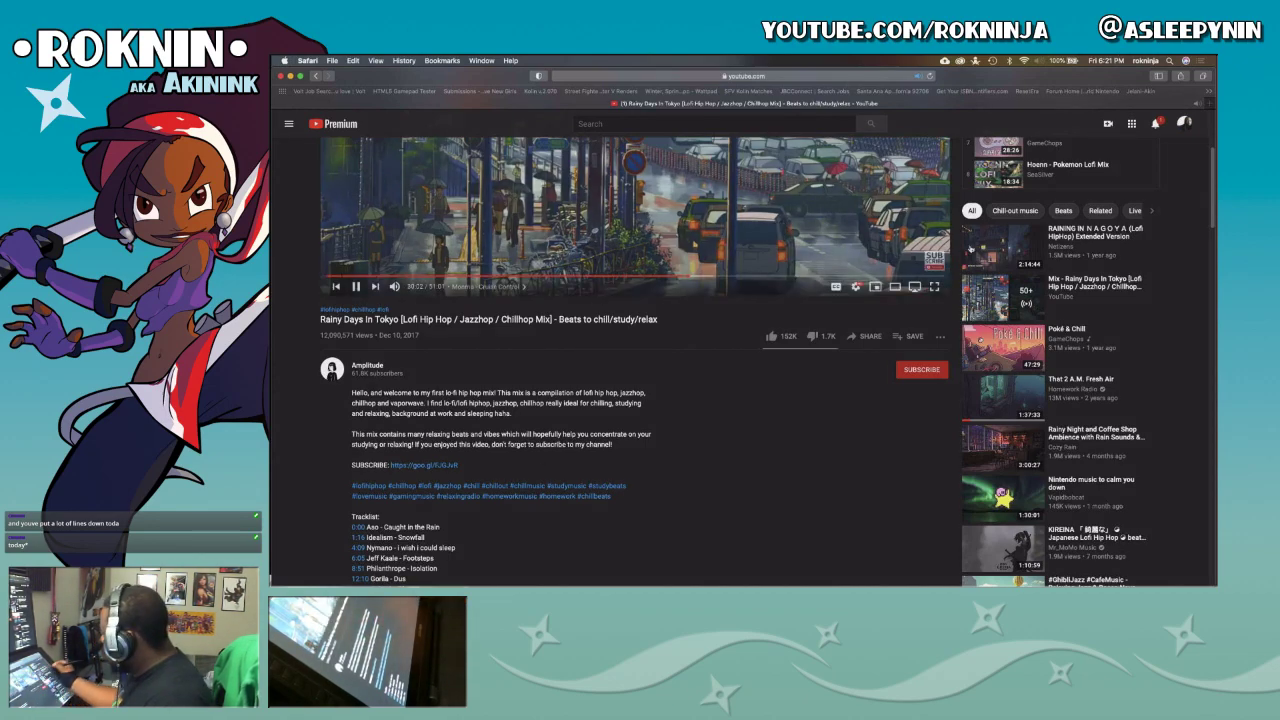
pyautogui.moveTo(1210, 222); pyautogui.dragTo(1210, 268)
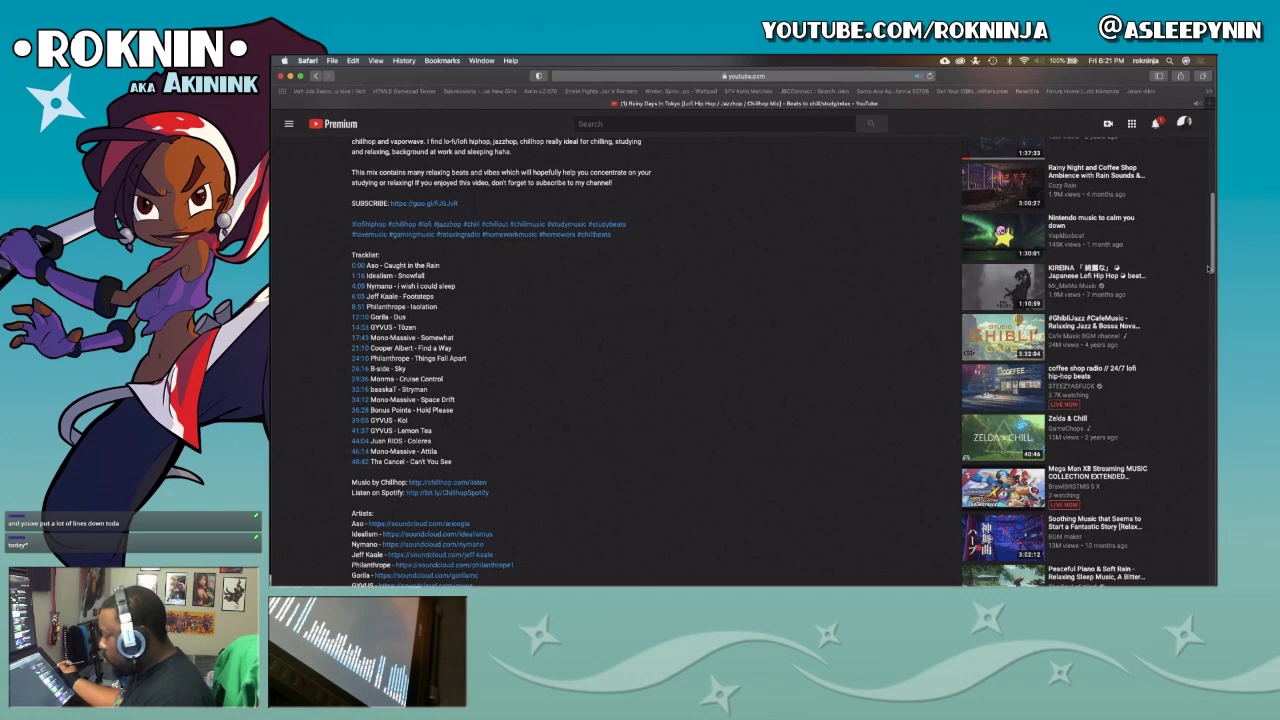
pyautogui.moveTo(1207, 267); pyautogui.dragTo(1204, 265)
pyautogui.press('XF86AudioRaiseVolume')
pyautogui.scroll(10, 1205, 267)
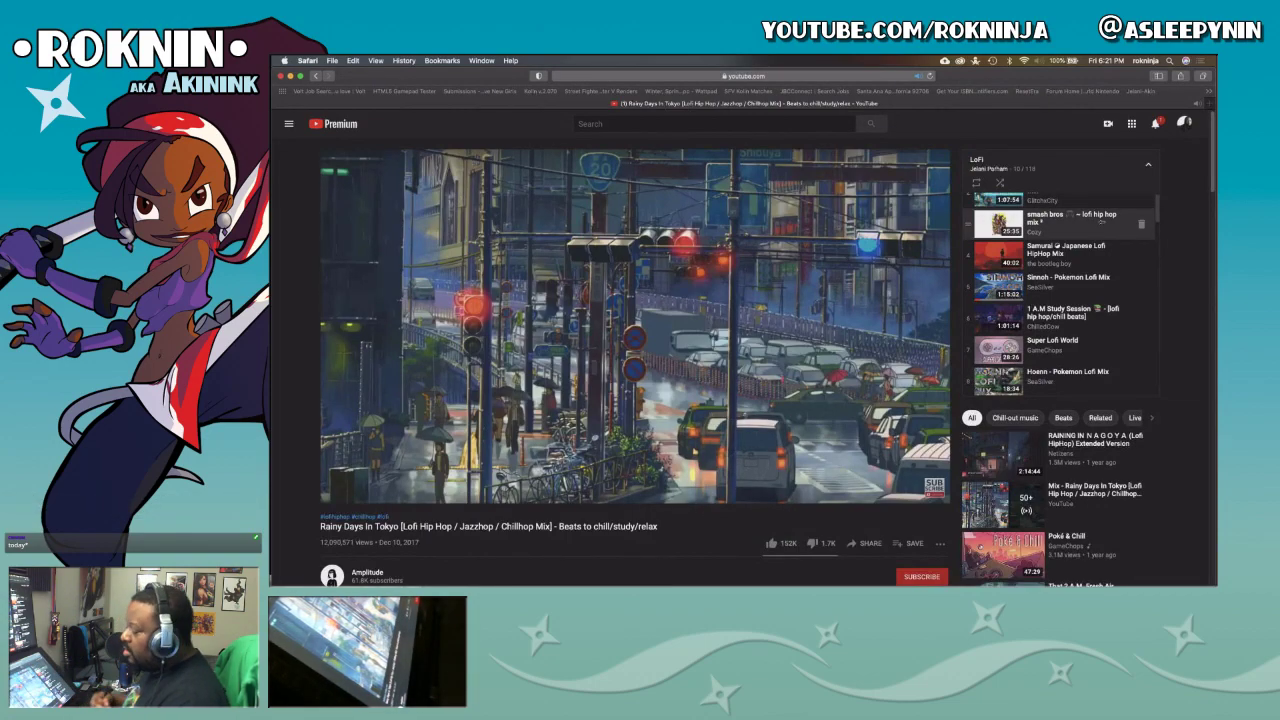
# Step: Switch back to Animate and set the alpha of the Ref sketch movie clip to 16%
pyautogui.press('super+Tab')
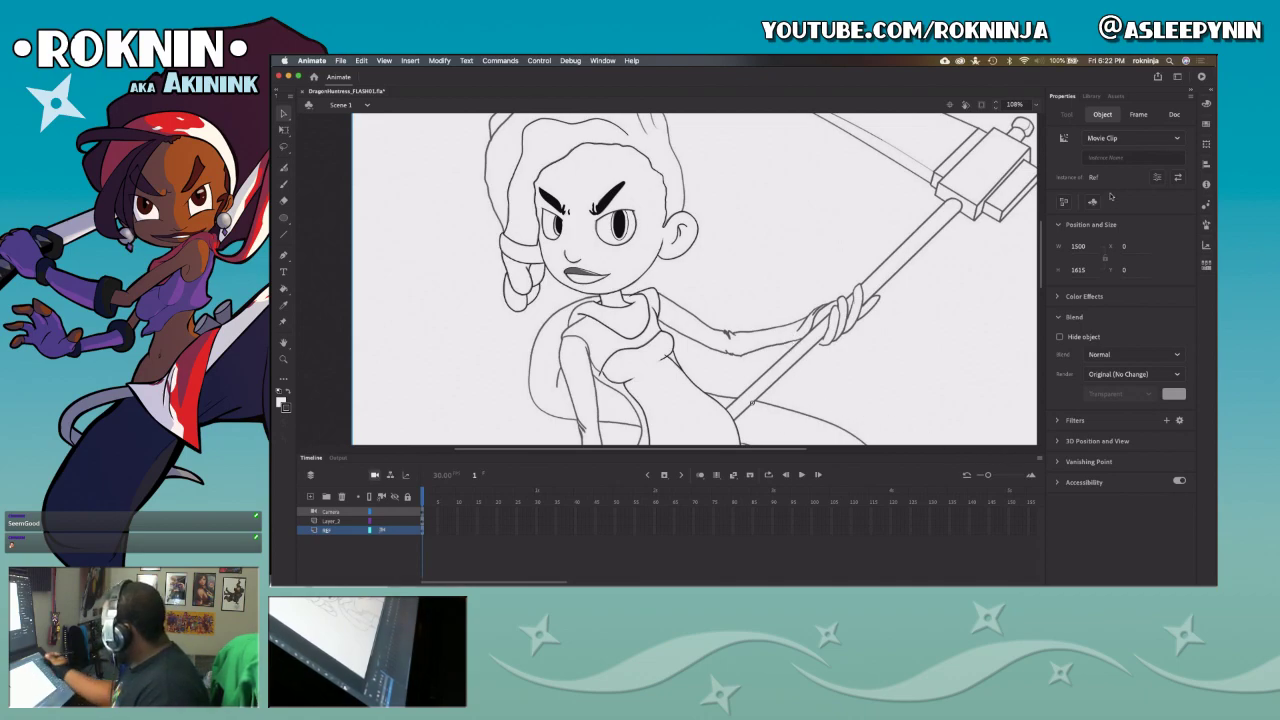
pyautogui.press('z')
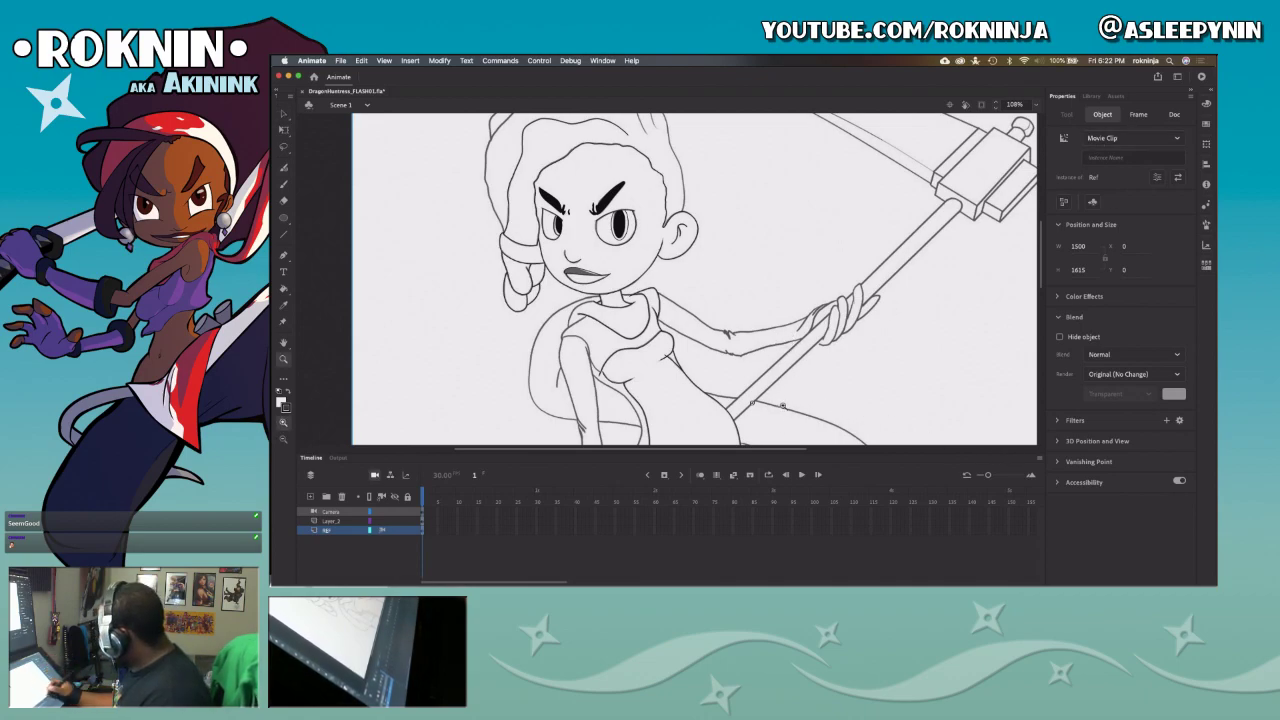
pyautogui.press('v')
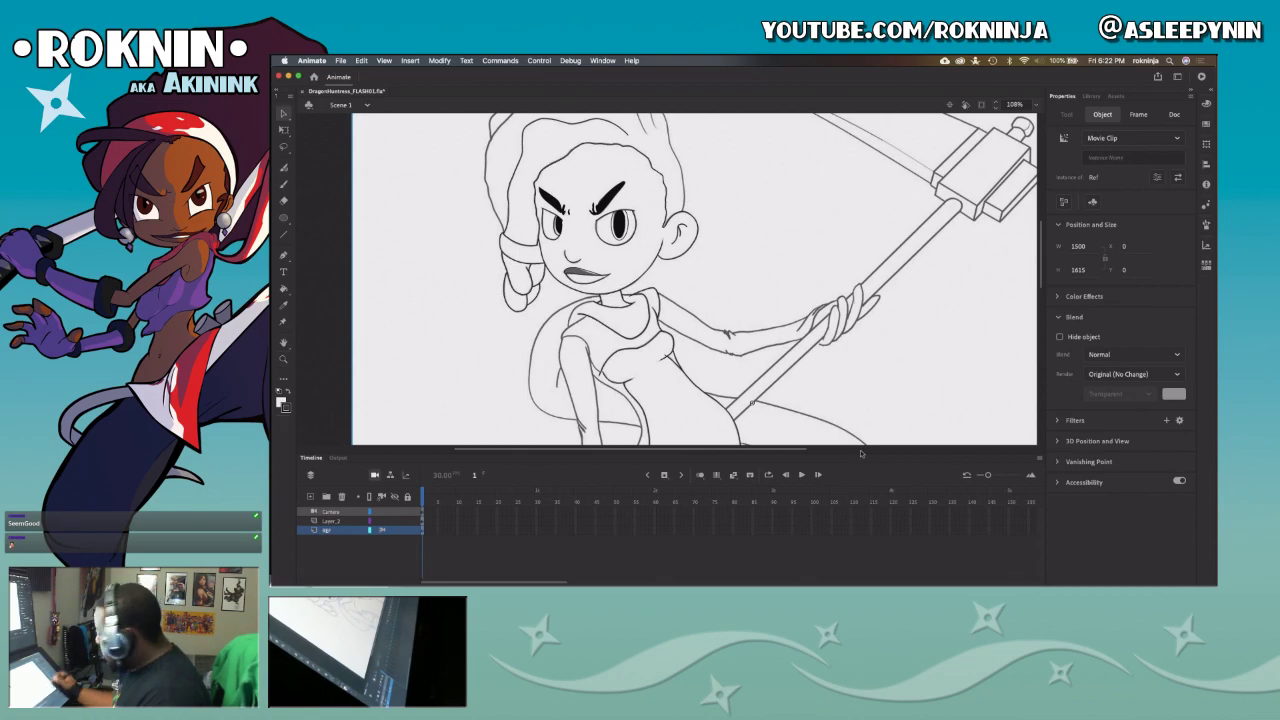
pyautogui.click(1066, 297)
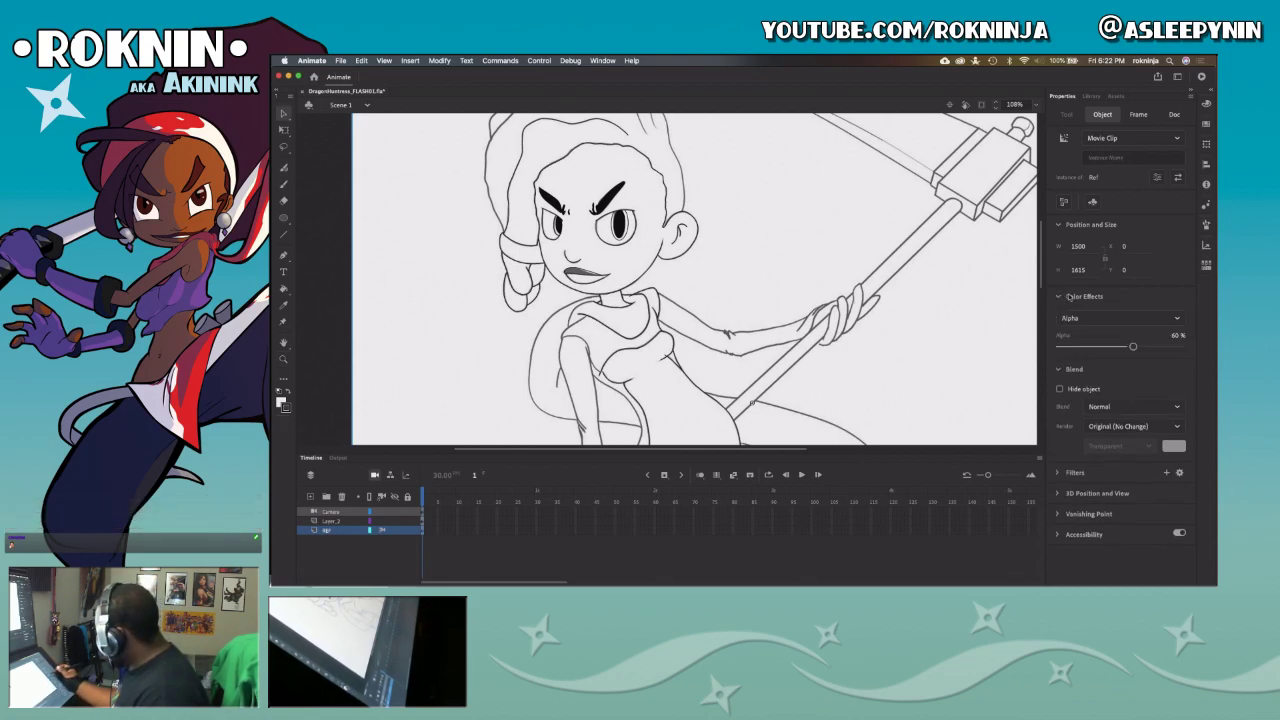
pyautogui.moveTo(1136, 352); pyautogui.dragTo(1080, 366)
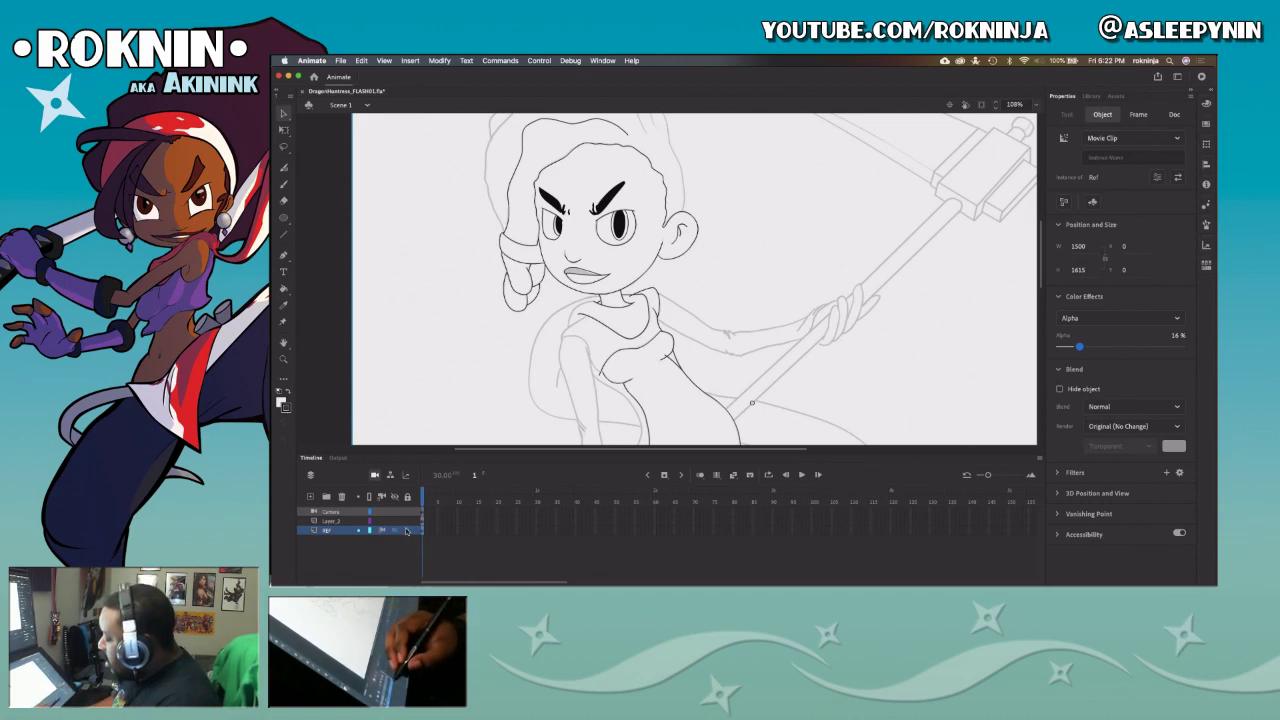
# Step: Lock the faded sketch layer and make the Camera layer active
pyautogui.click(408, 531)
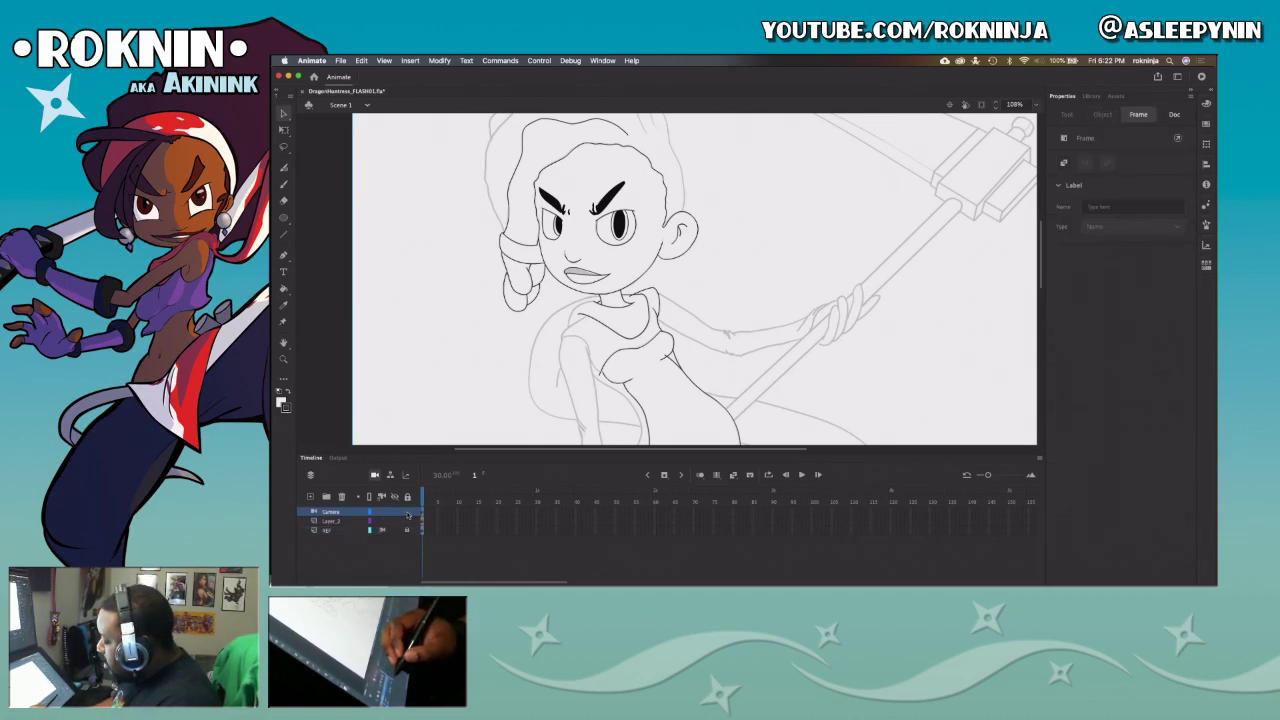
pyautogui.click(410, 520)
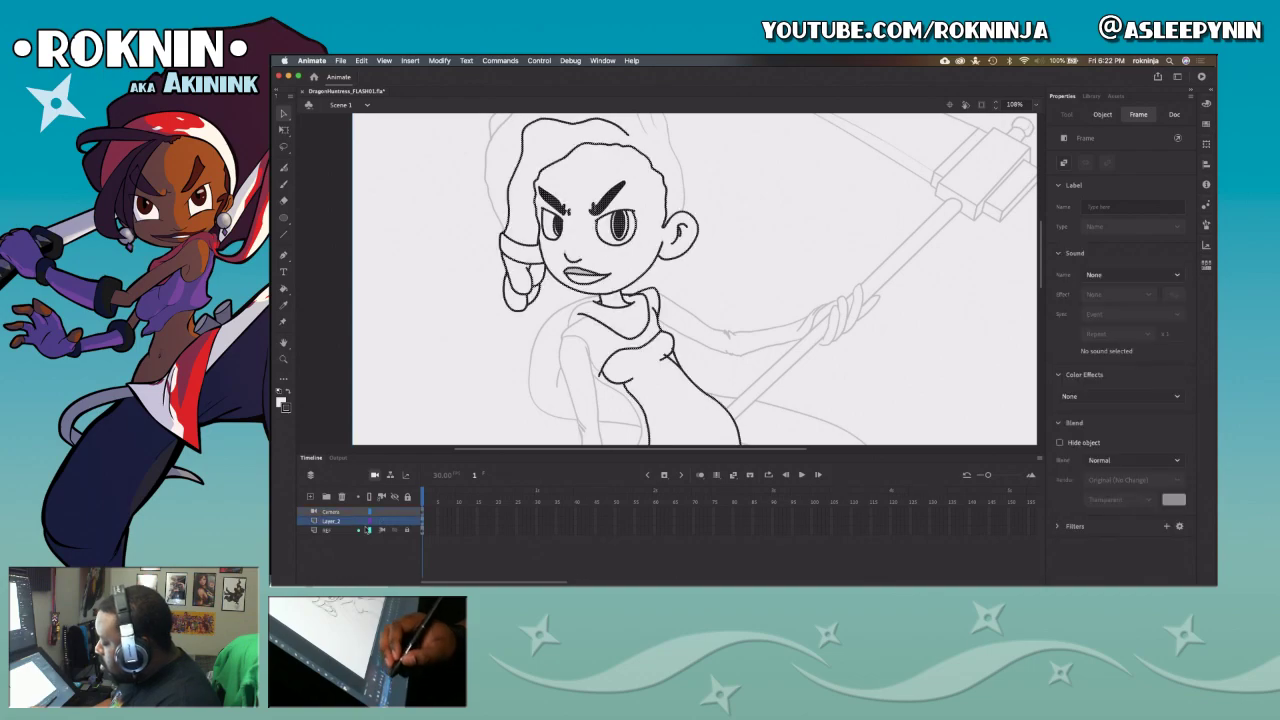
pyautogui.click(410, 512)
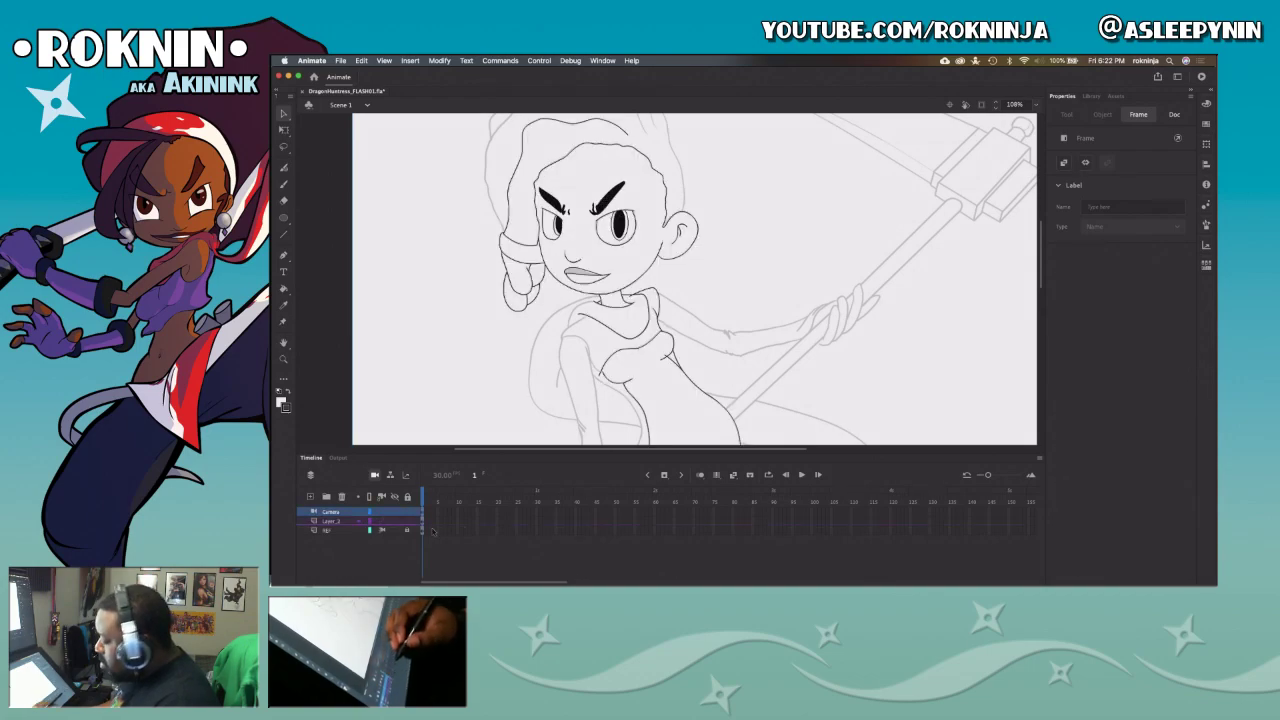
# Step: Hide all the panels and view the whole traced character at 54% zoom
pyautogui.press('z')
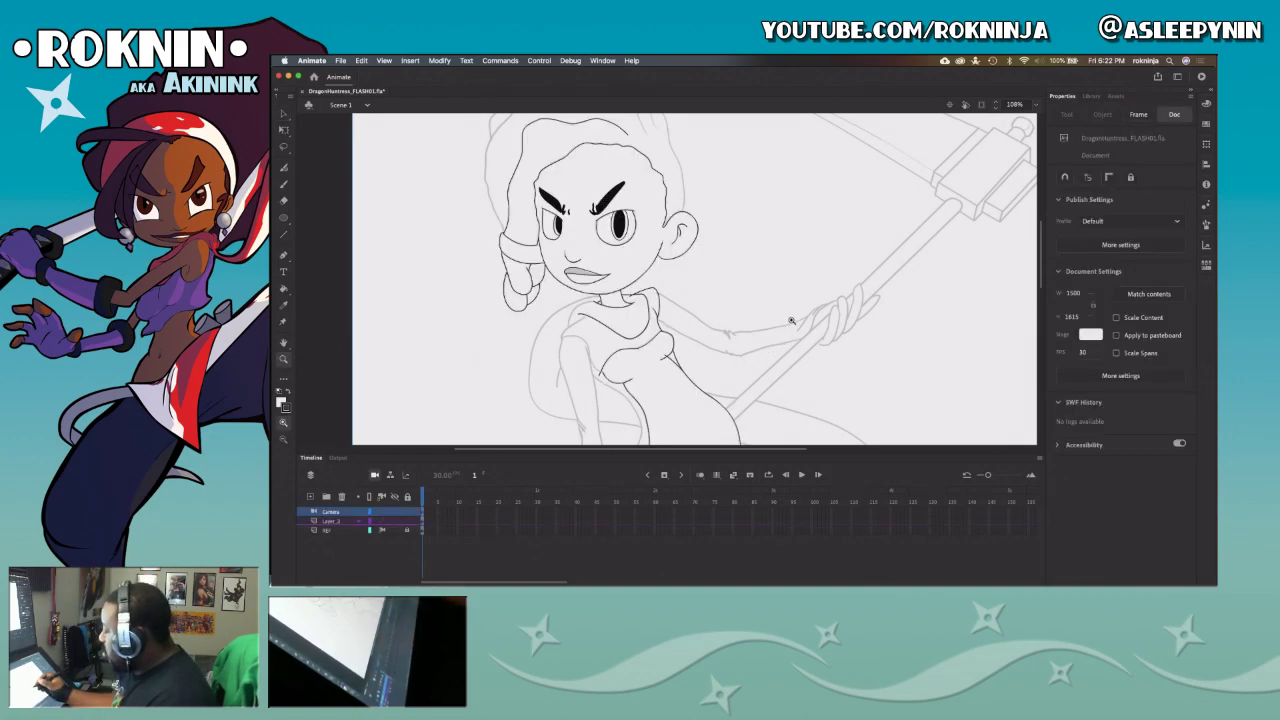
pyautogui.keyDown('alt'); pyautogui.click(792, 326); pyautogui.keyUp('alt')
pyautogui.moveTo(730, 372); pyautogui.dragTo(725, 360)
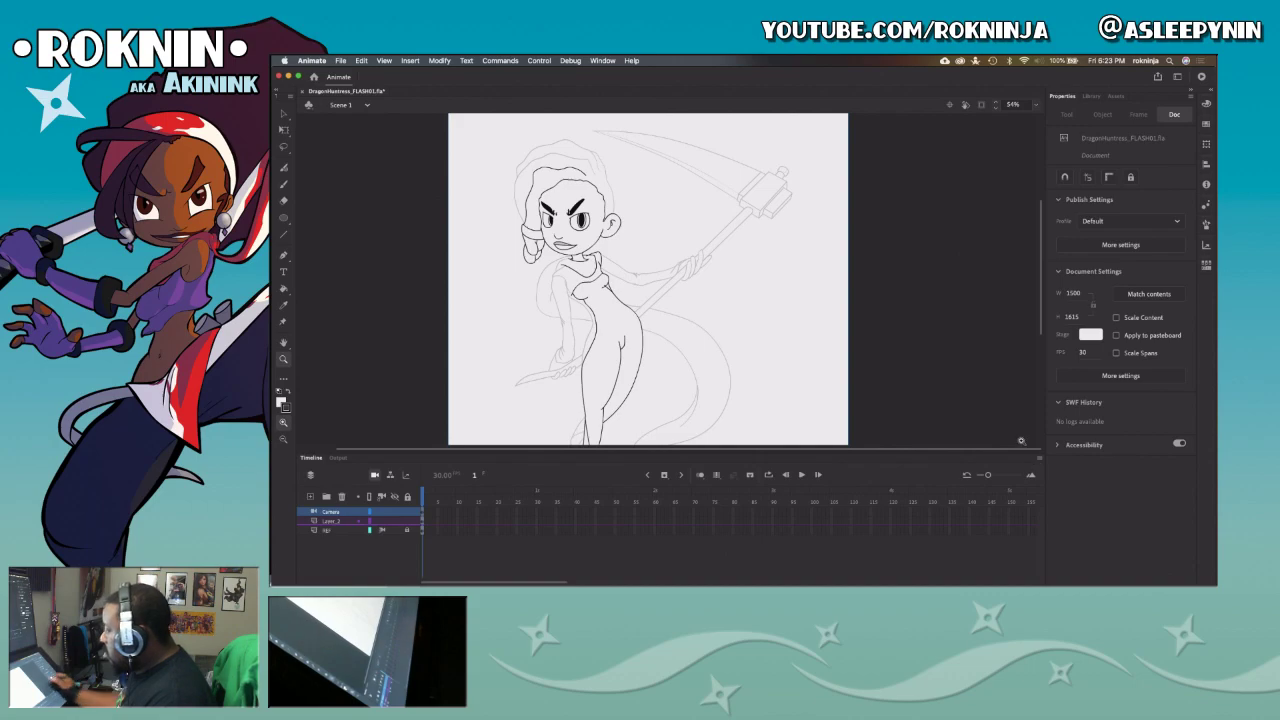
pyautogui.click(602, 60)
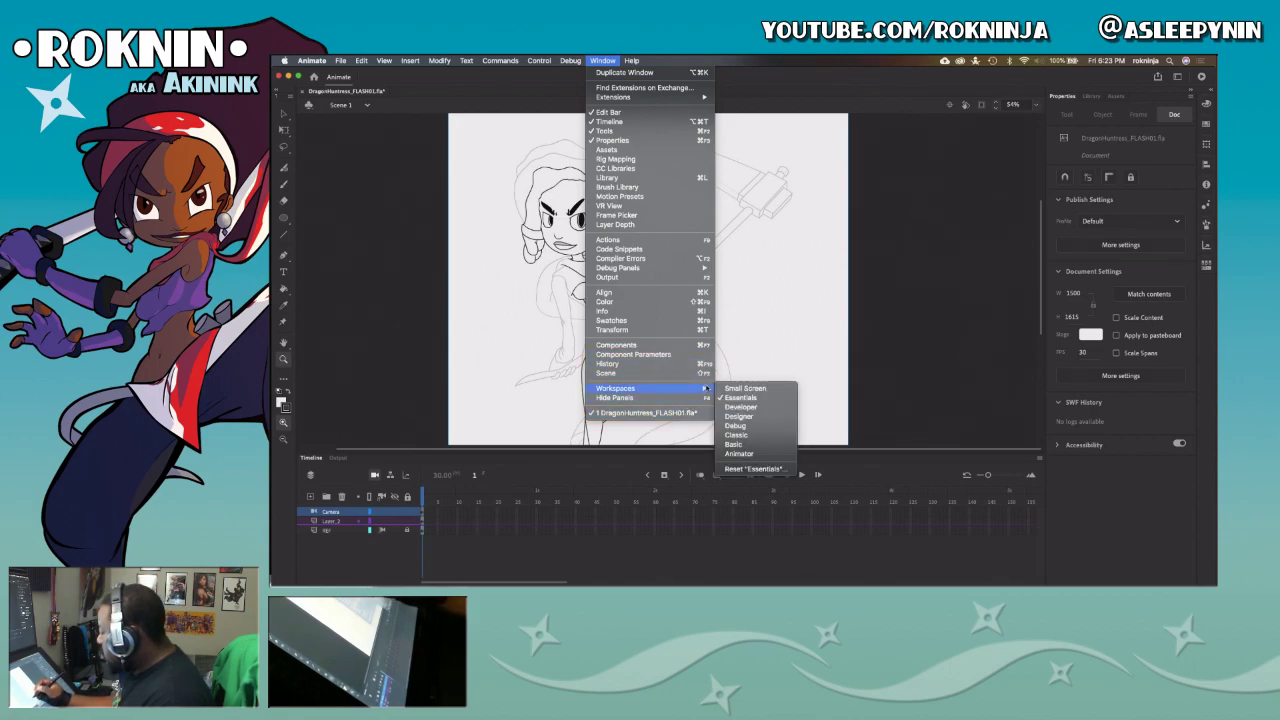
pyautogui.click(630, 397)
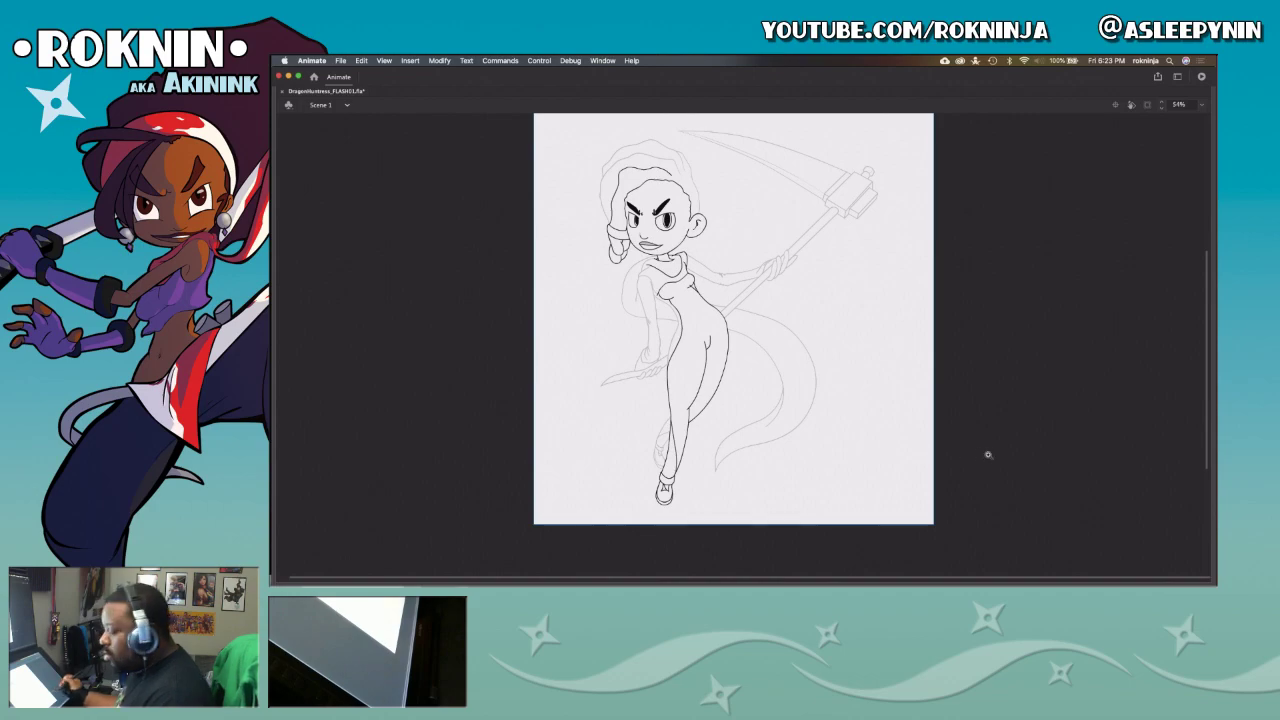
pyautogui.scroll(2, 877, 358)
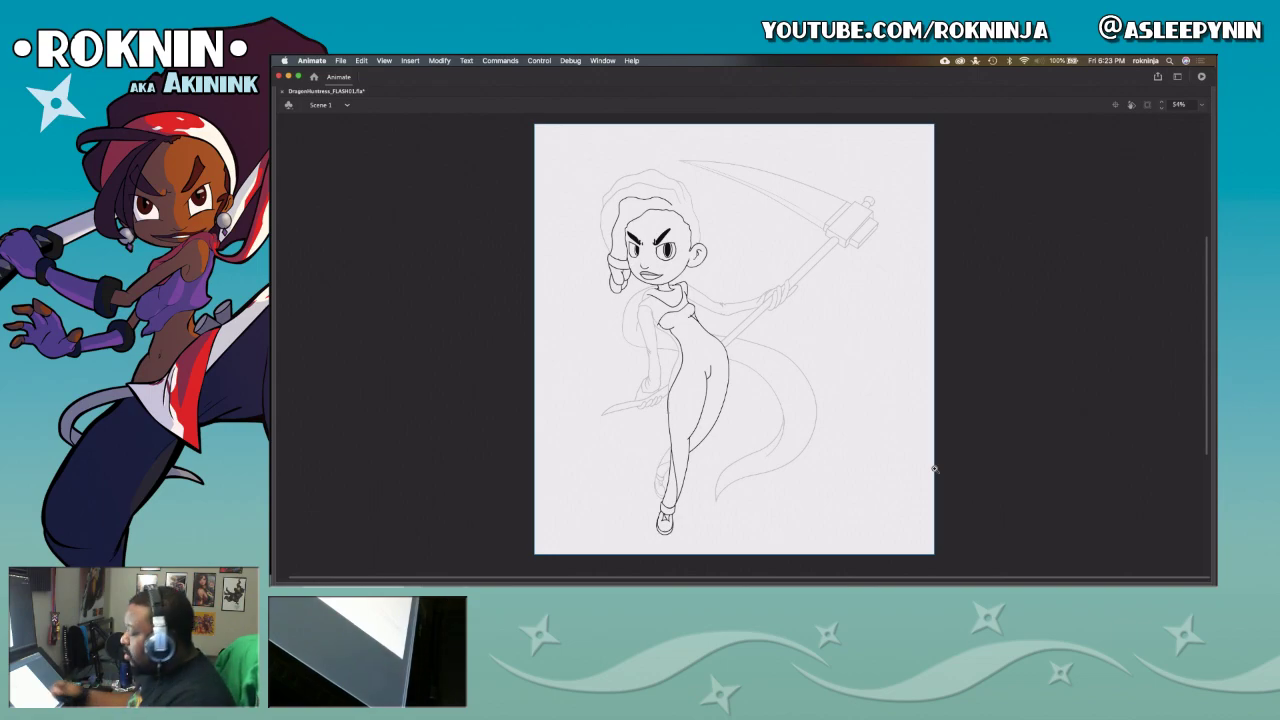
# Step: Remove the overshooting end of the short side line below the bust and curve the remaining segment toward the torso contour
pyautogui.moveTo(678, 301); pyautogui.dragTo(761, 379)
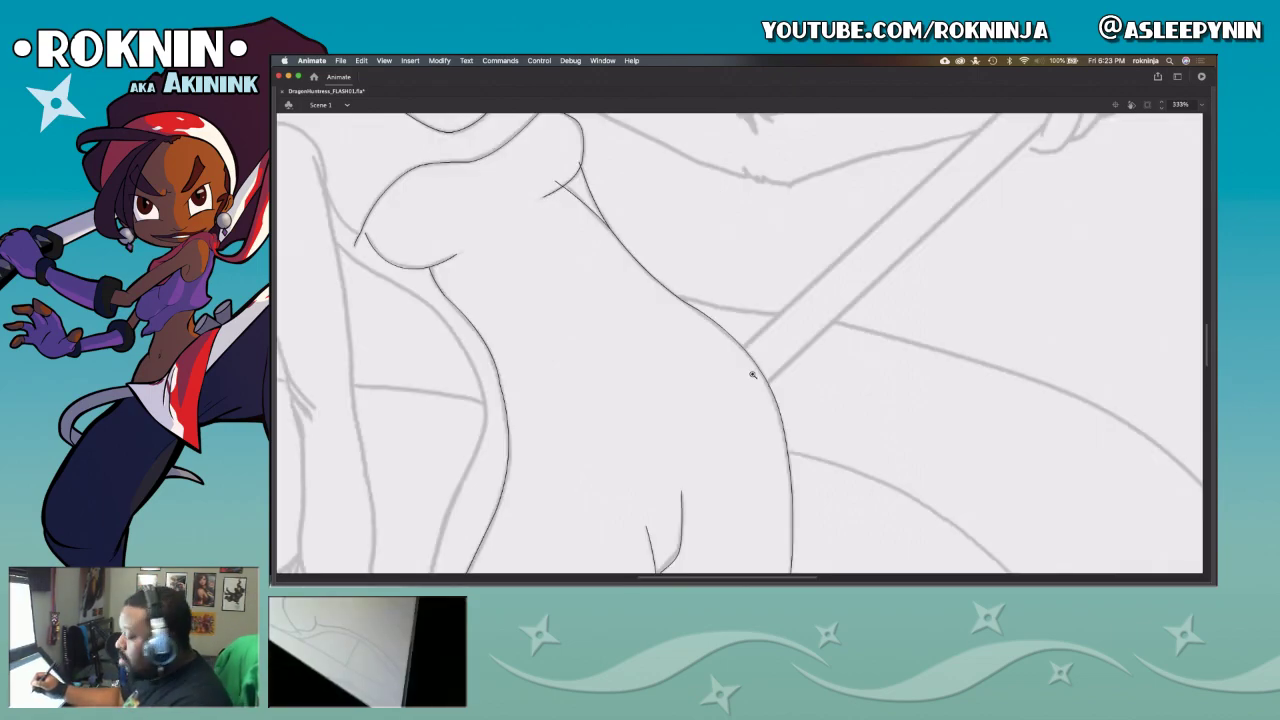
pyautogui.click(562, 185)
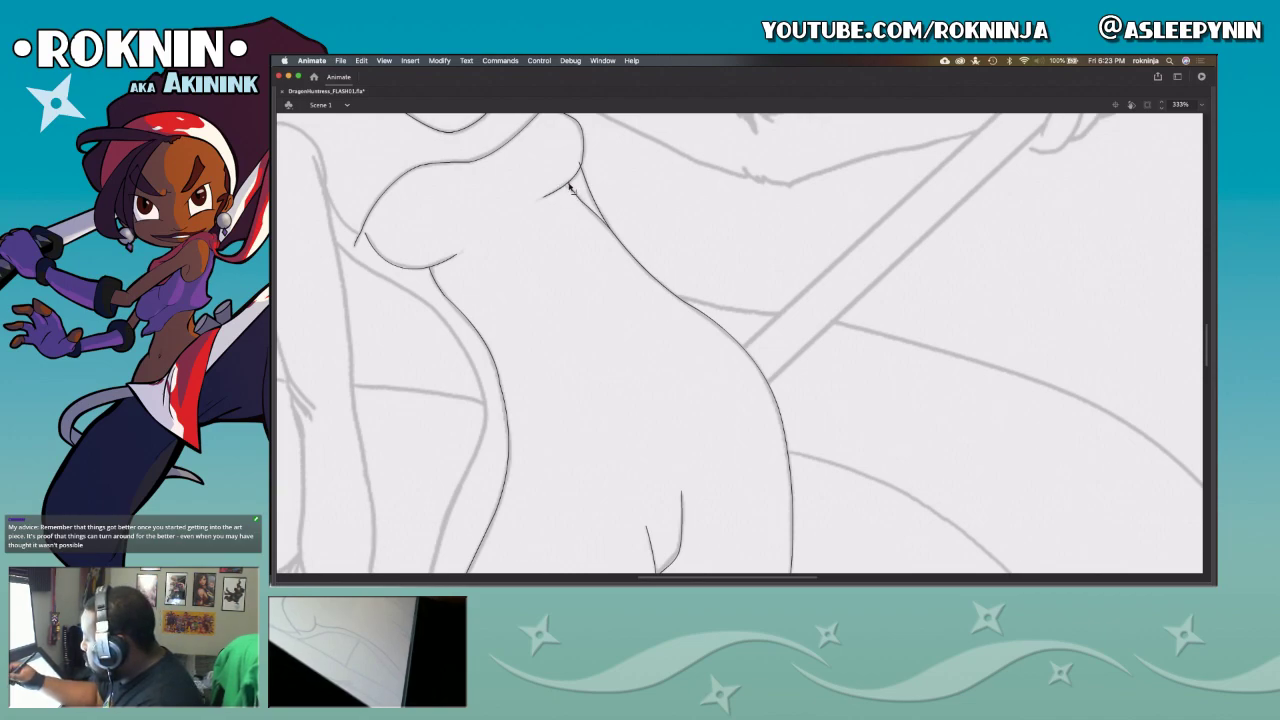
pyautogui.moveTo(579, 198); pyautogui.dragTo(588, 204)
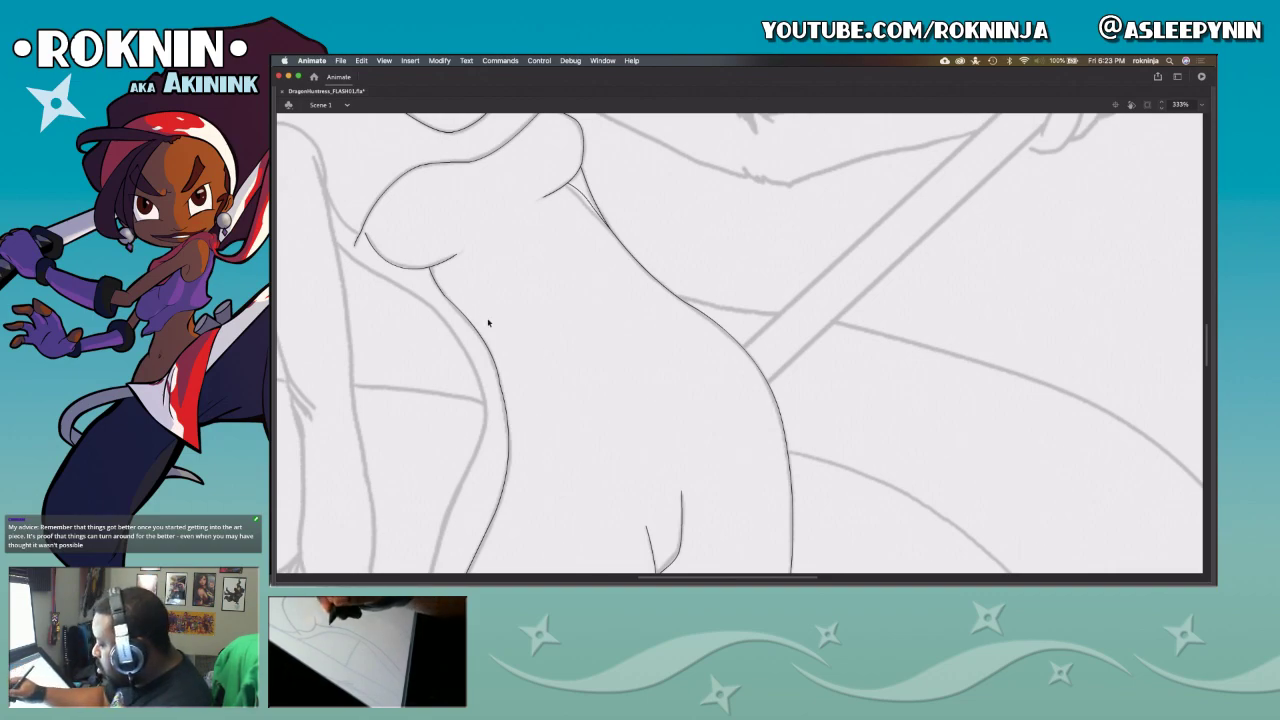
# Step: Show the panels again and check the stroke segments along the inner waist contour
pyautogui.moveTo(448, 355)
pyautogui.mouseDown()
pyautogui.moveTo(465, 270)
pyautogui.moveTo(422, 359)
pyautogui.mouseUp()
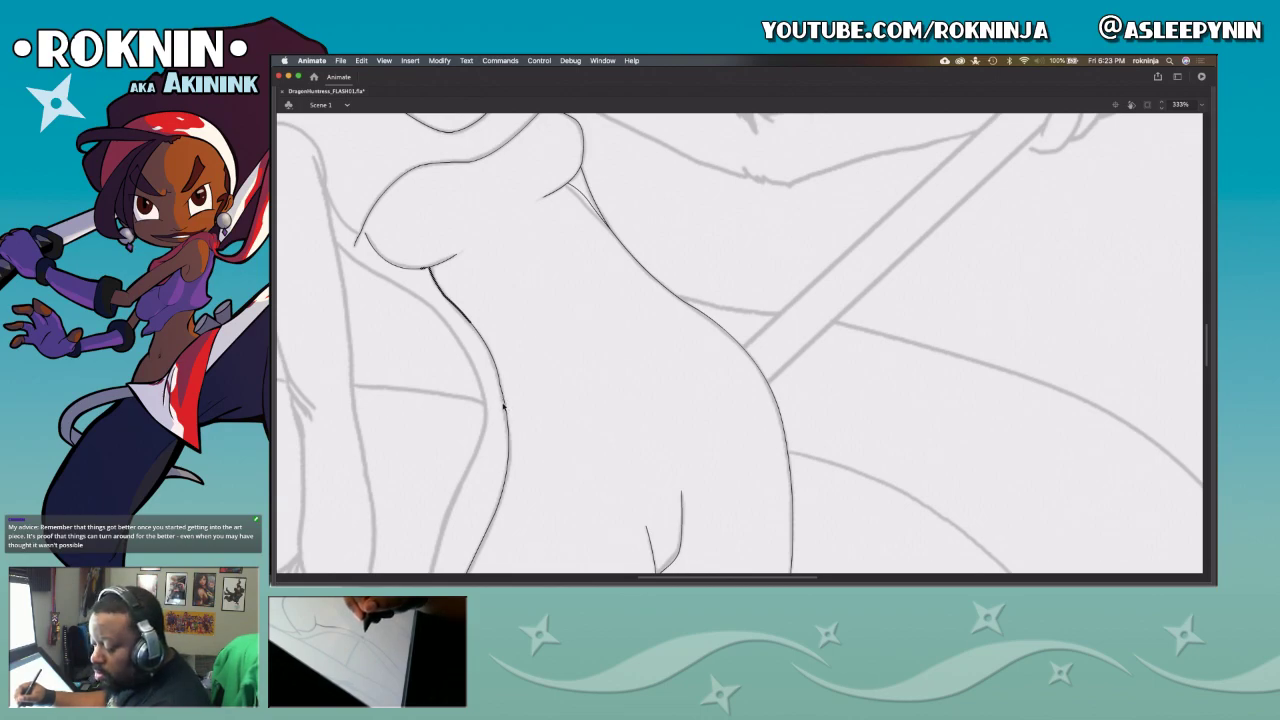
pyautogui.press('F4')
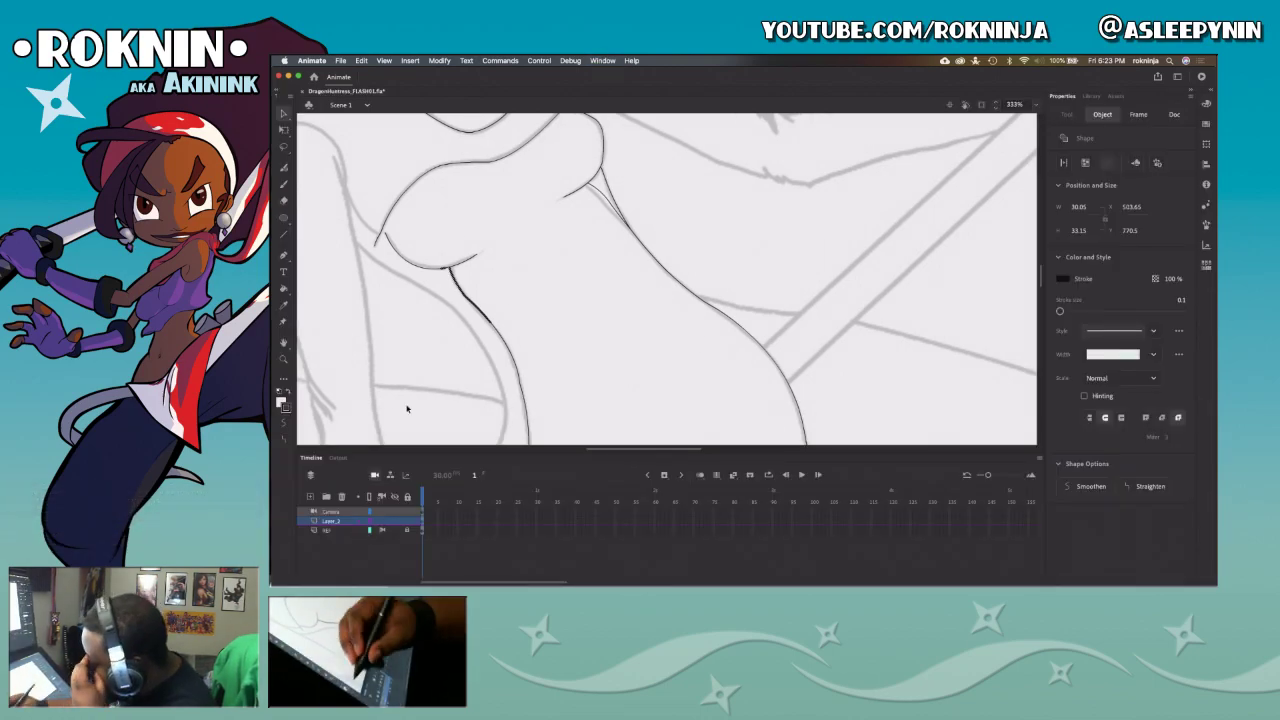
pyautogui.click(575, 342)
pyautogui.moveTo(480, 292); pyautogui.dragTo(535, 428)
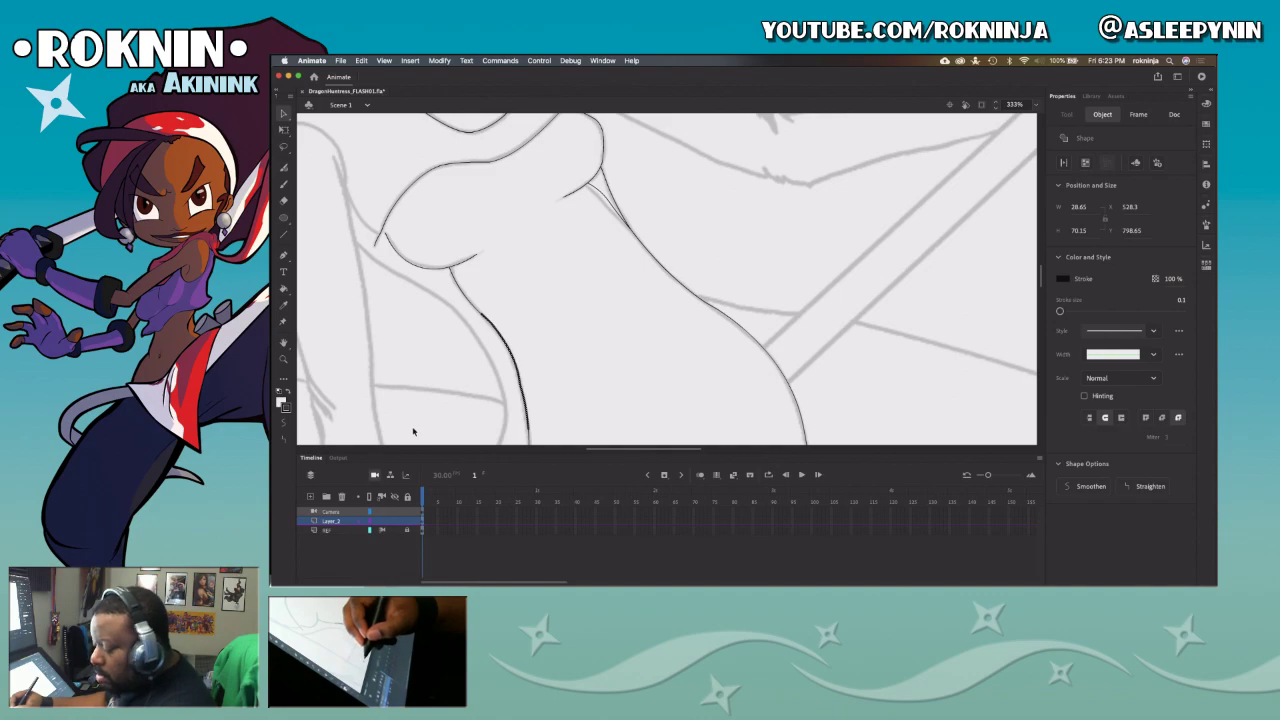
pyautogui.click(577, 314)
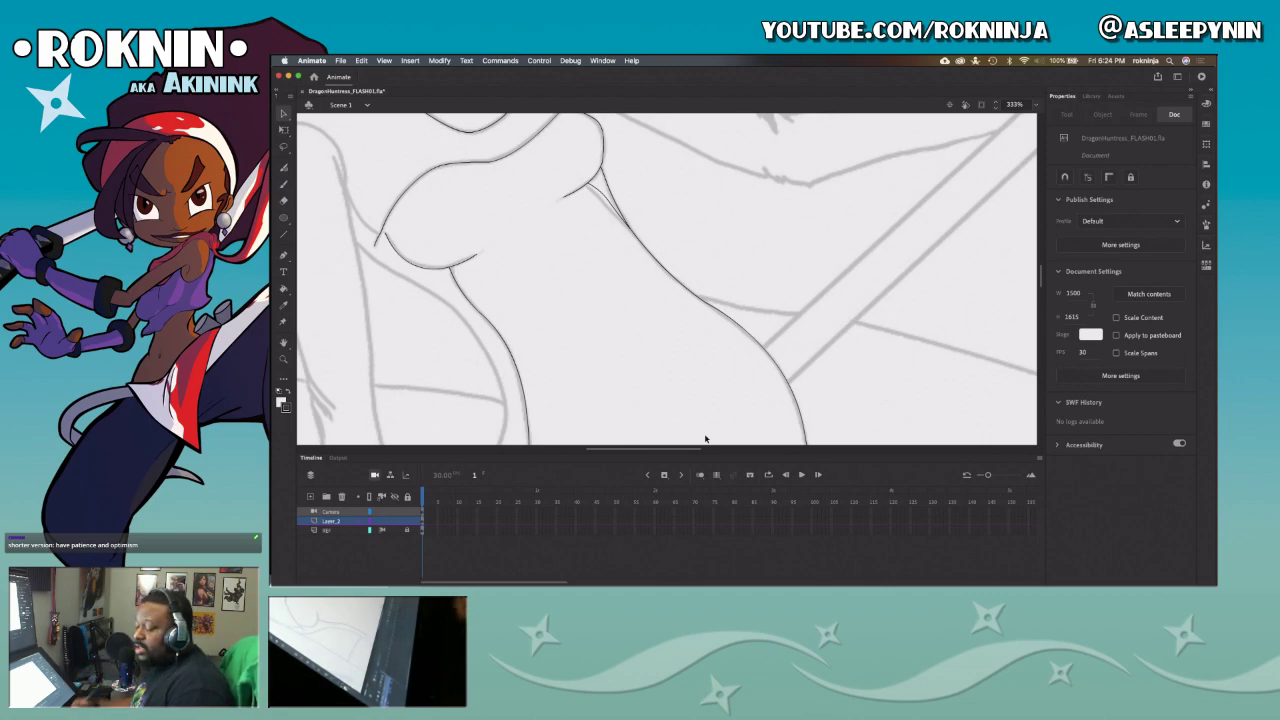
# Step: Join the loose end of the under-bust curve to the bust outline beside the arm
pyautogui.moveTo(514, 263); pyautogui.dragTo(614, 343)
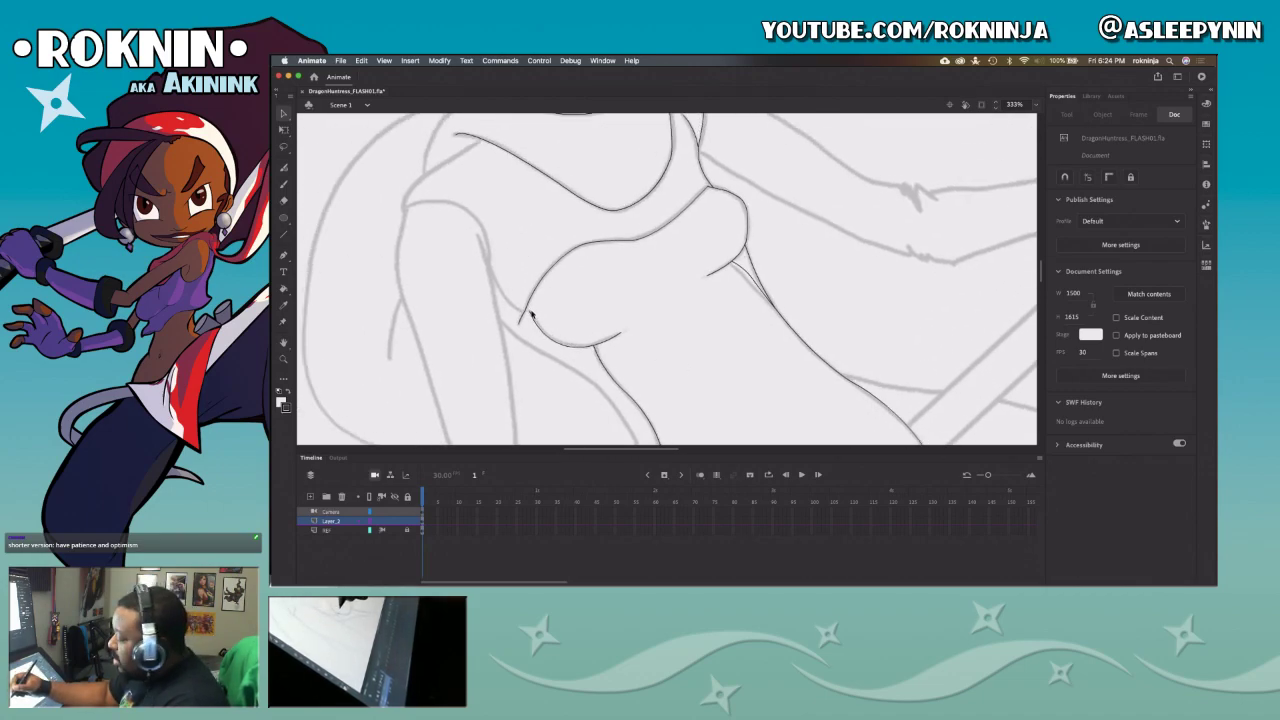
pyautogui.moveTo(527, 307); pyautogui.dragTo(540, 321)
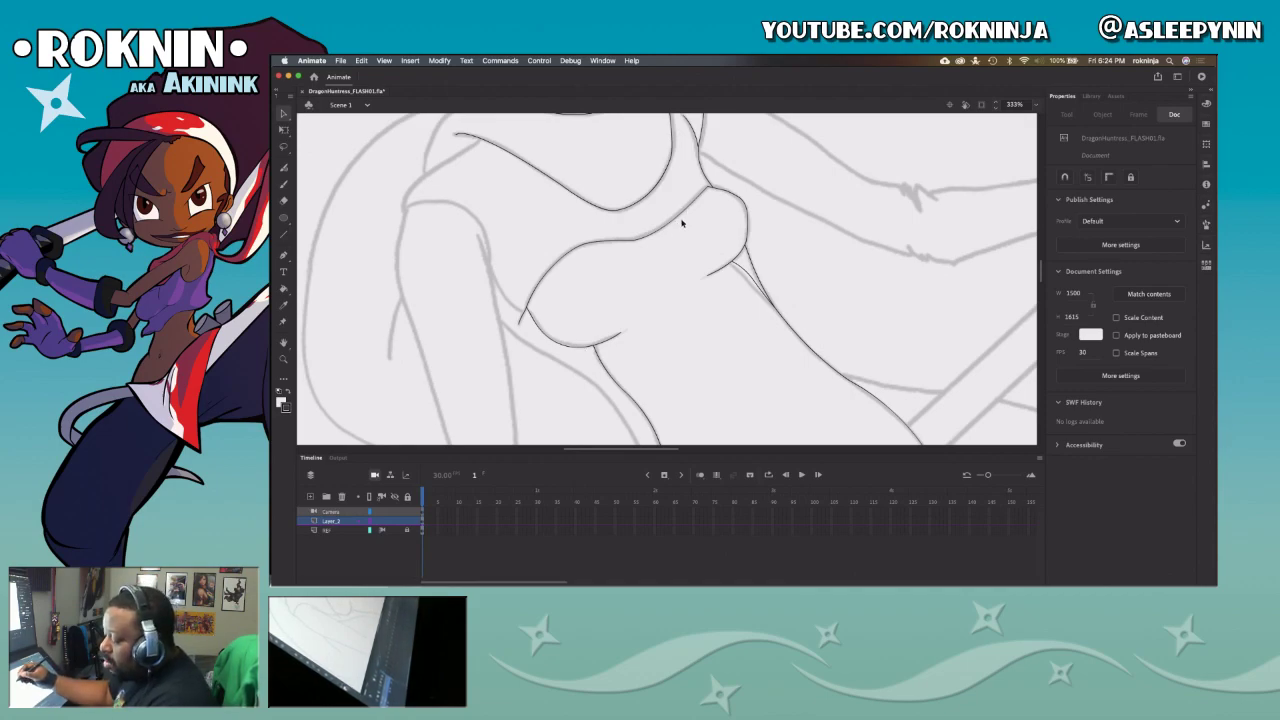
pyautogui.press('p')
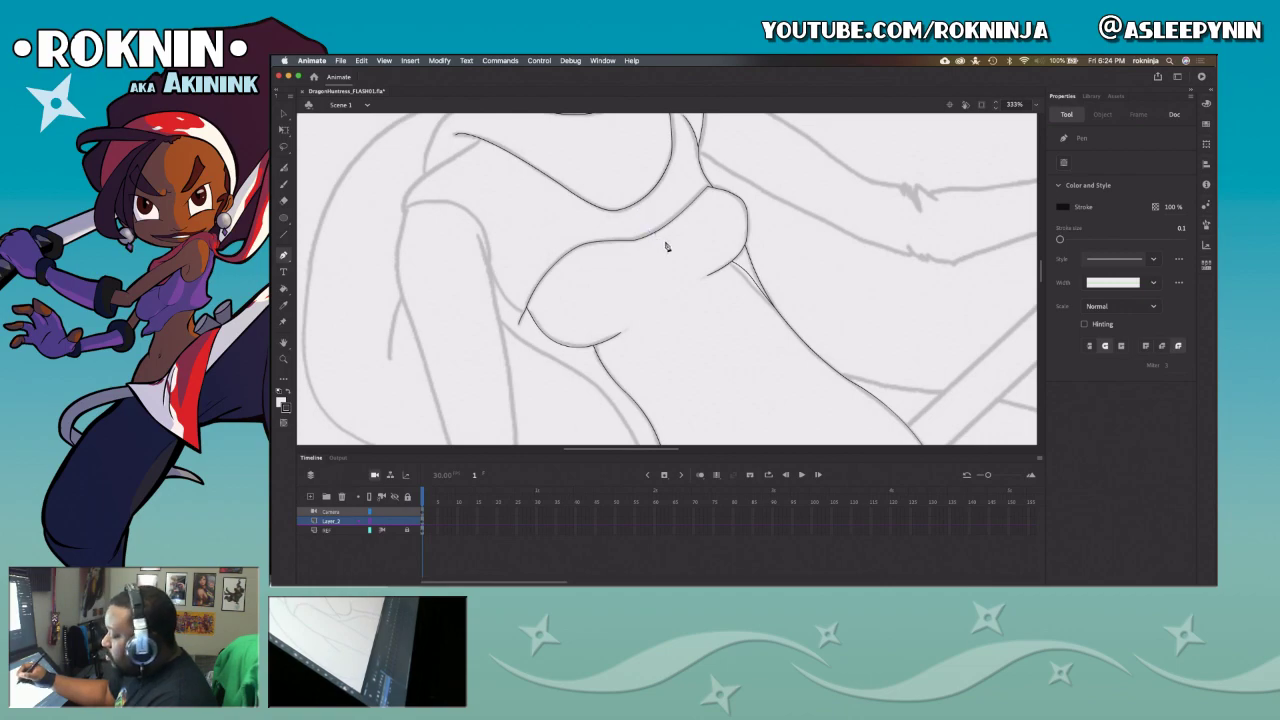
# Step: Reshape the upper bust line at its dip and delete the surplus segment rising toward the far shoulder
pyautogui.press('v')
pyautogui.moveTo(660, 230); pyautogui.dragTo(671, 238)
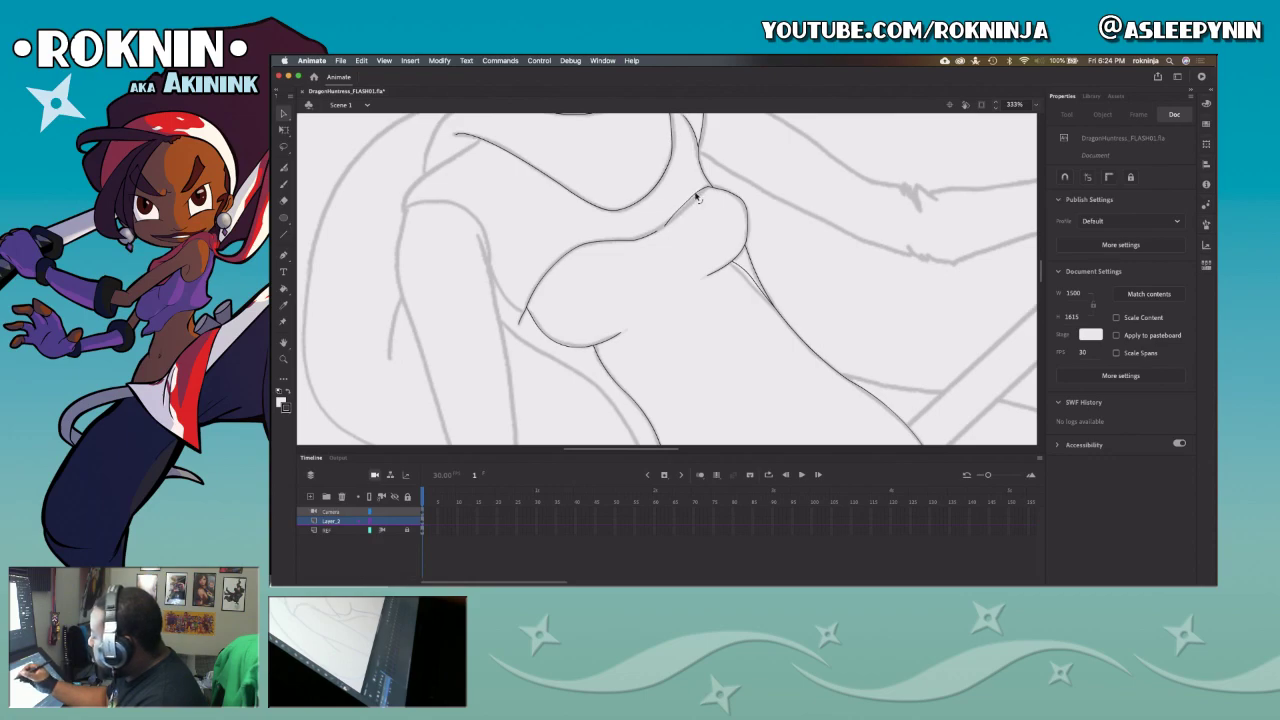
pyautogui.click(692, 201)
pyautogui.keyDown('shift'); pyautogui.click(684, 209); pyautogui.keyUp('shift')
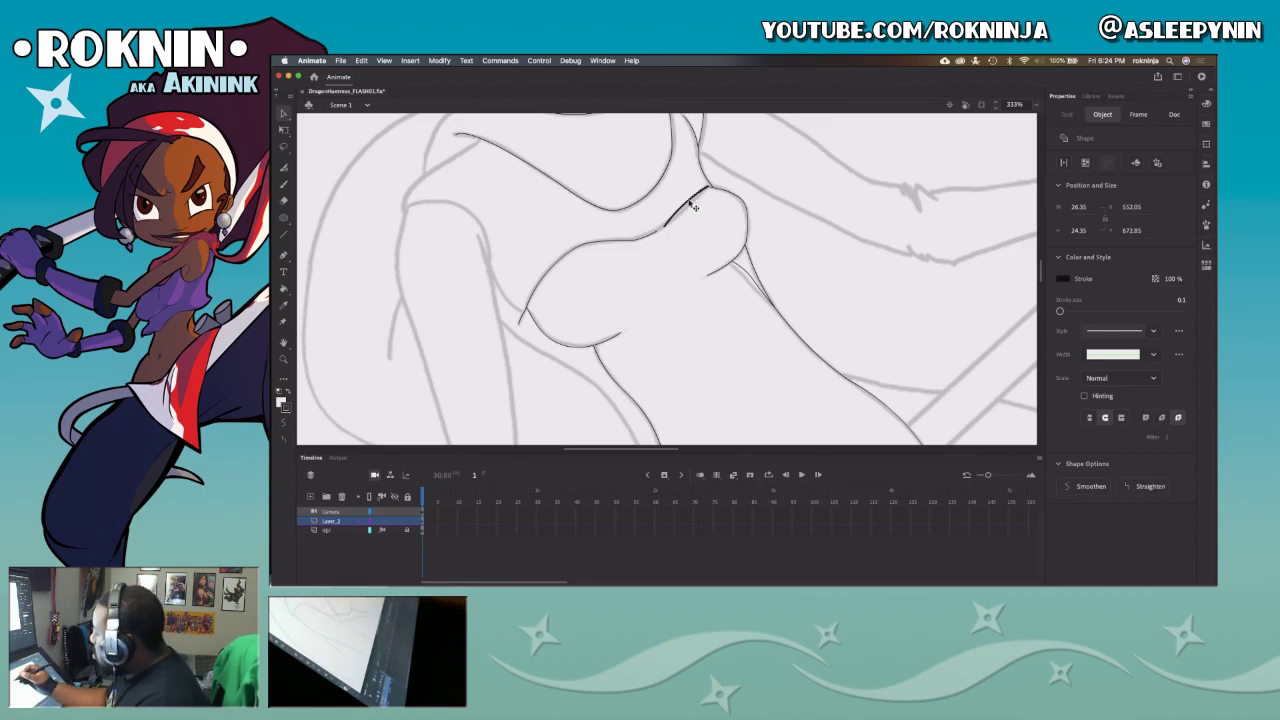
pyautogui.press('Delete')
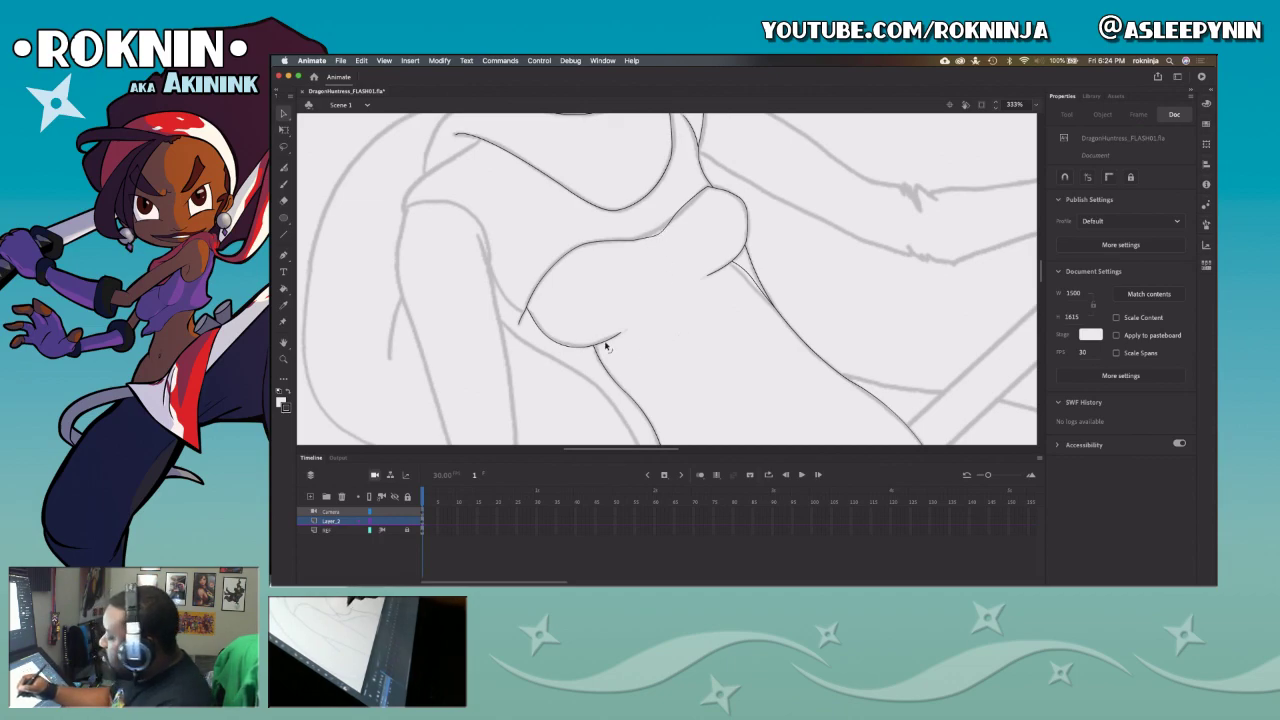
# Step: Draw a straight Pen line from the lowered arm's armpit to the edge of the bust outline
pyautogui.press('p')
pyautogui.click(487, 260)
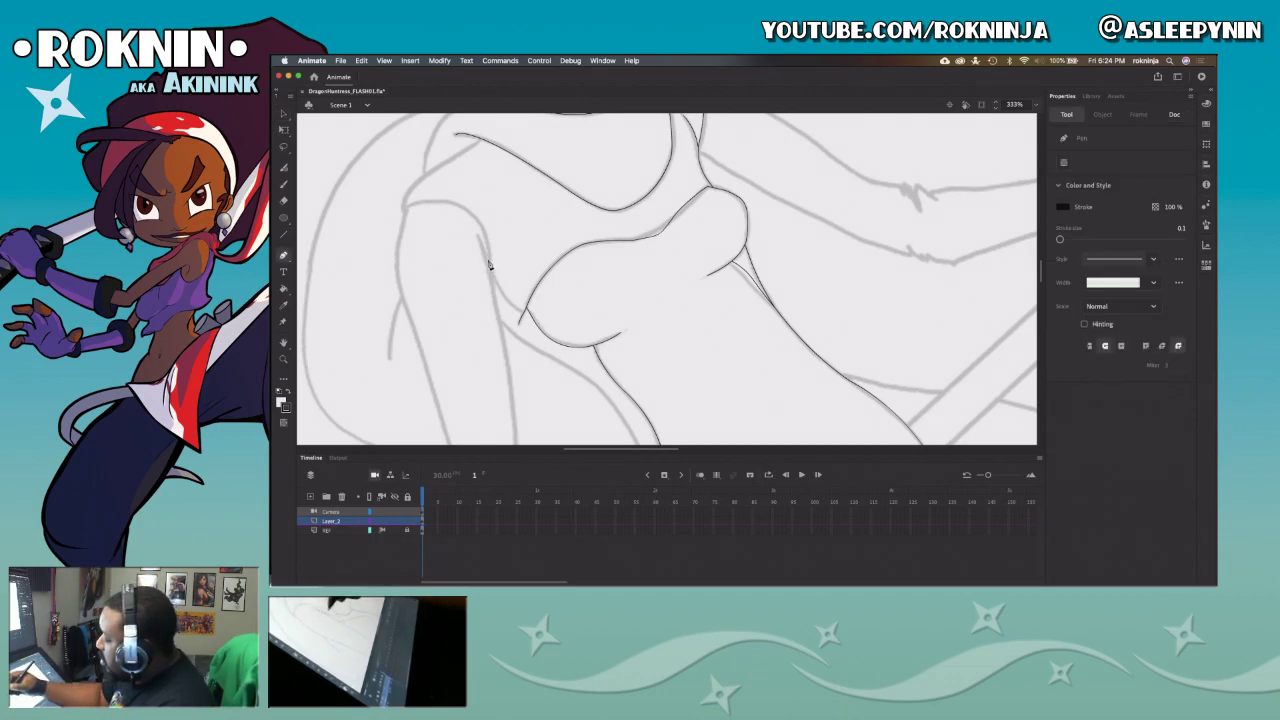
pyautogui.click(528, 318)
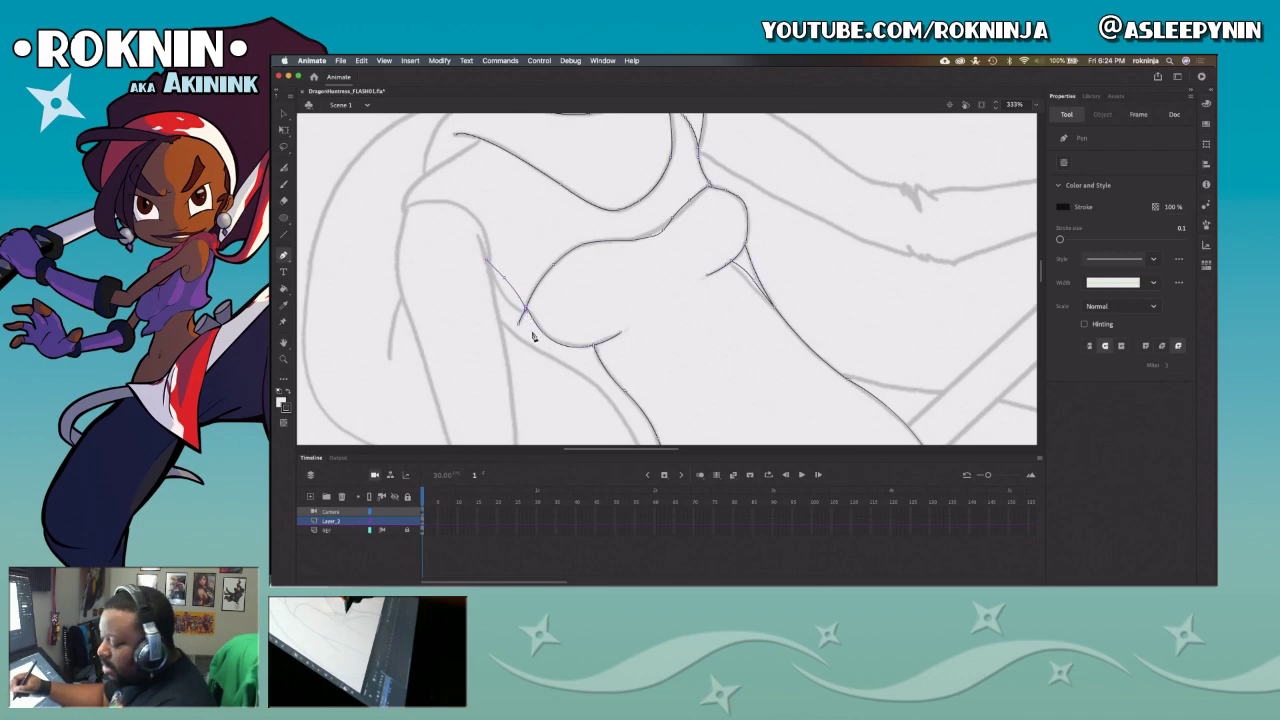
pyautogui.press('v')
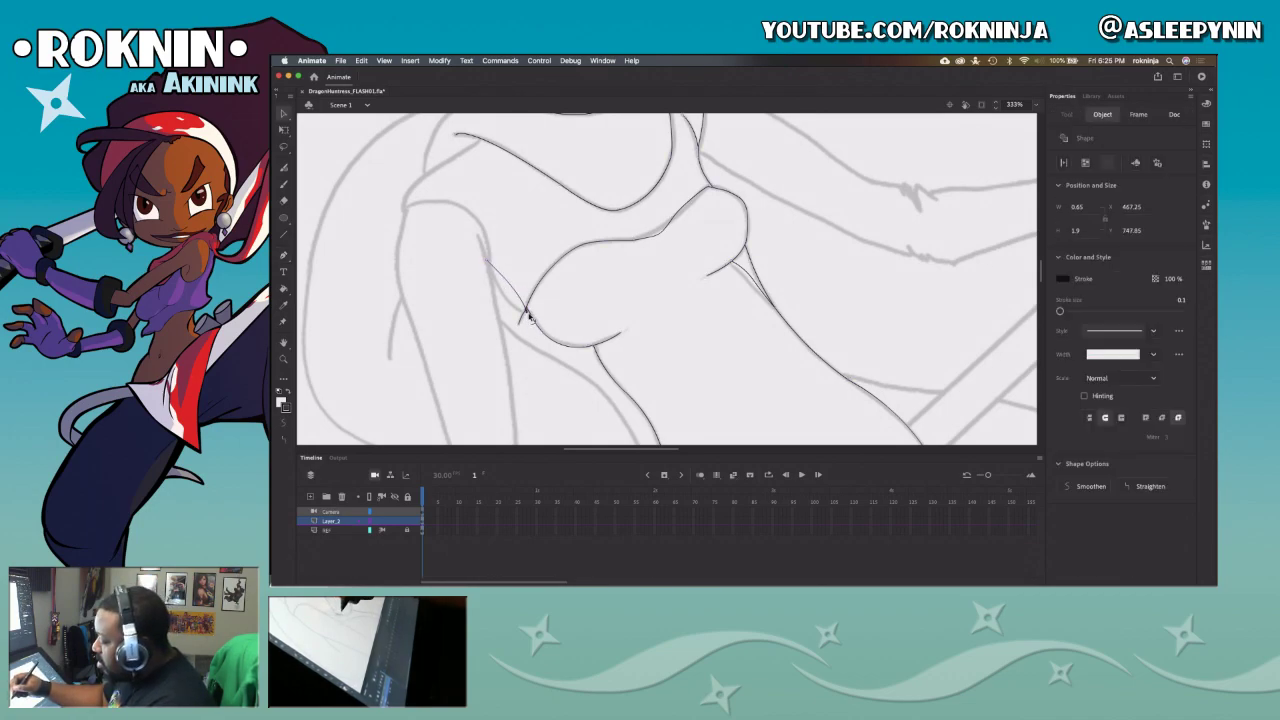
# Step: Switch to Safari to check the Rainy Days In Tokyo lofi mix, and return to Animate
pyautogui.press('super+Tab')
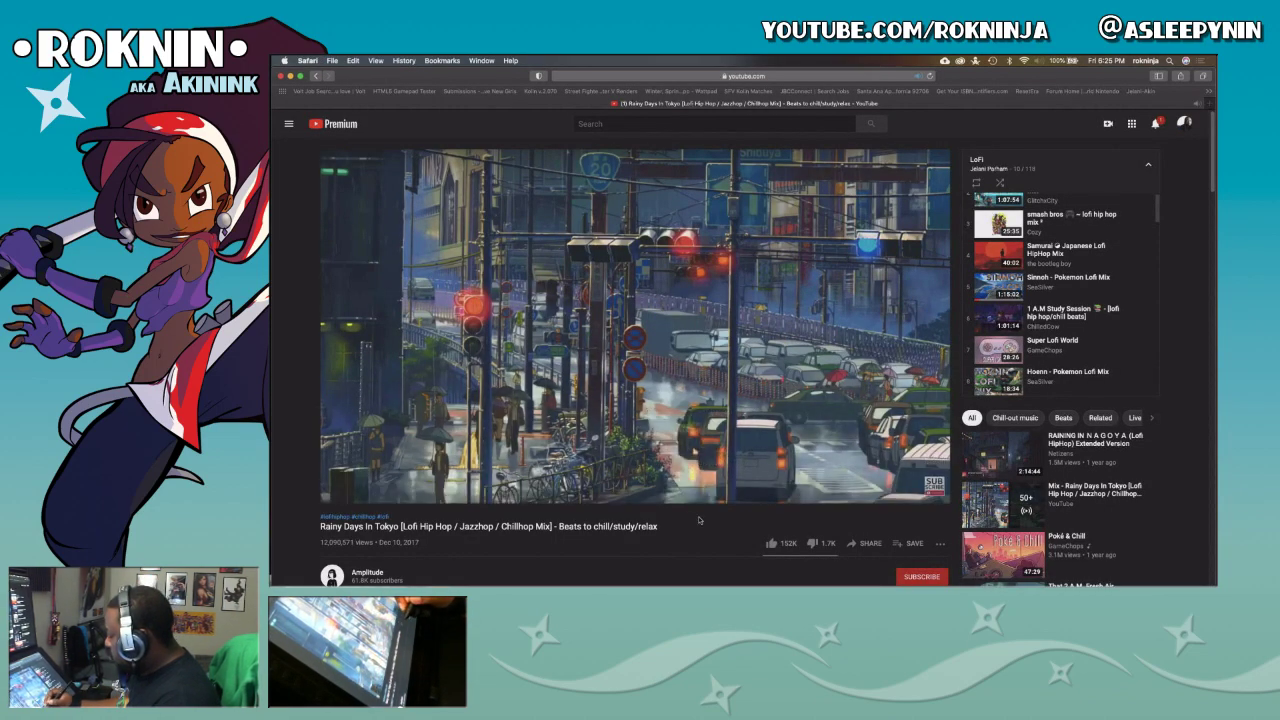
pyautogui.press('super+Tab')
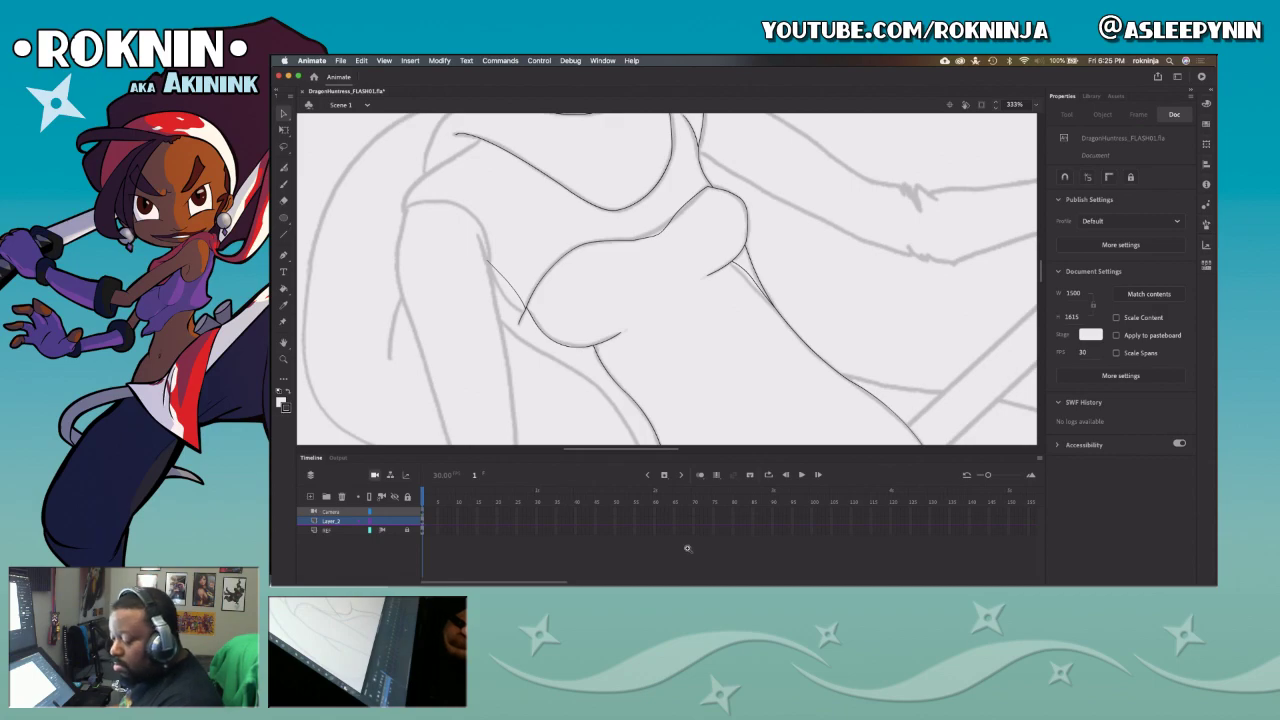
# Step: Draw the outer collar line from the neck down to the near shoulder with the Pen tool and curve it along the sketch
pyautogui.press('z')
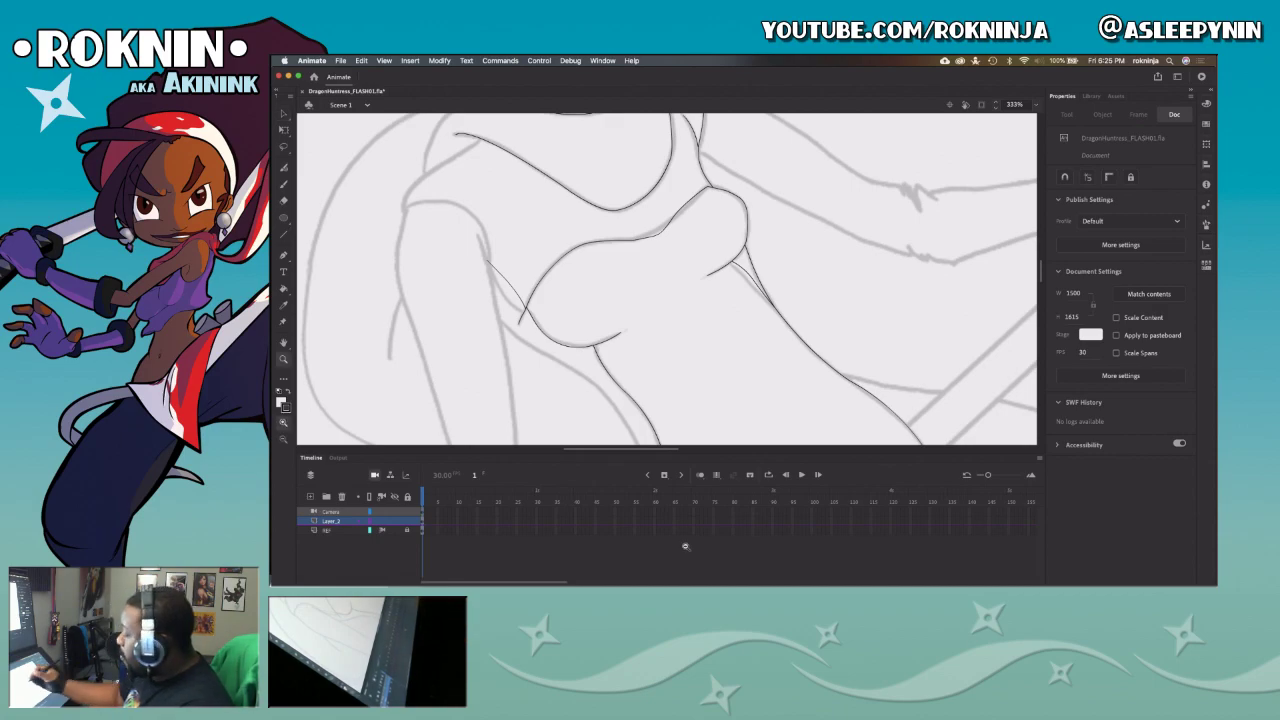
pyautogui.keyDown('alt'); pyautogui.click(765, 338); pyautogui.keyUp('alt')
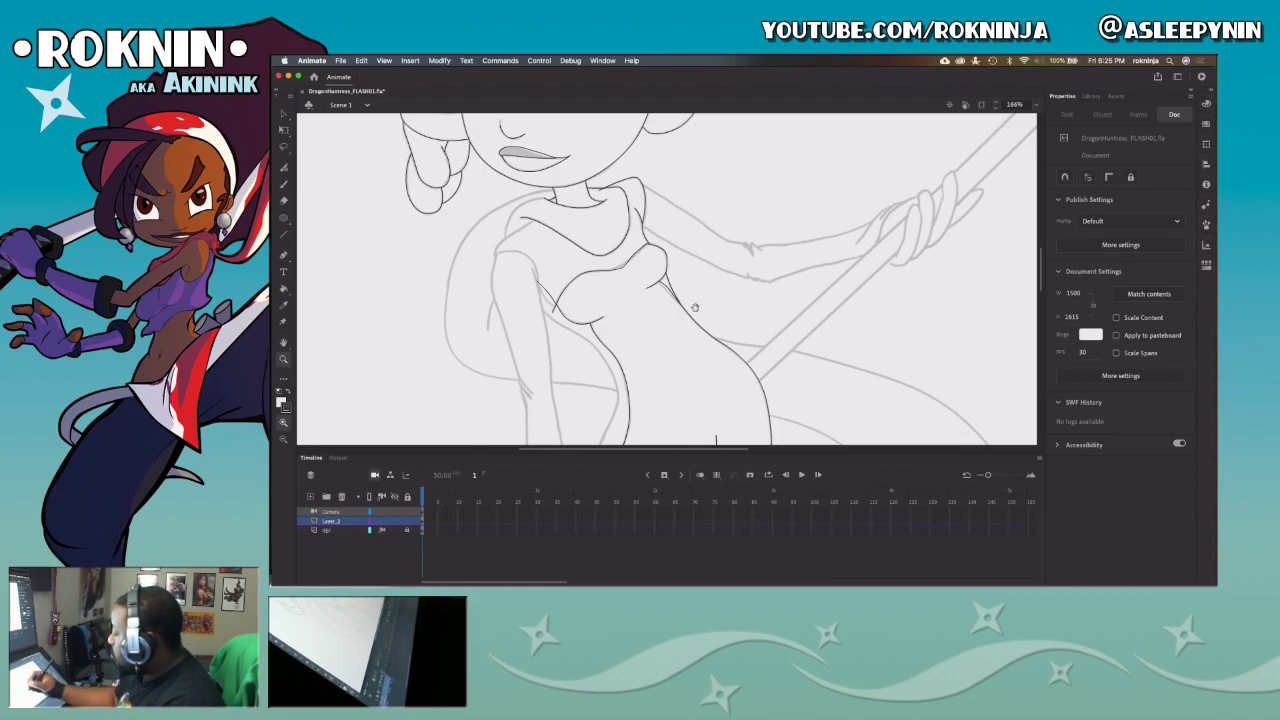
pyautogui.scroll(4, 771, 383)
pyautogui.press('p')
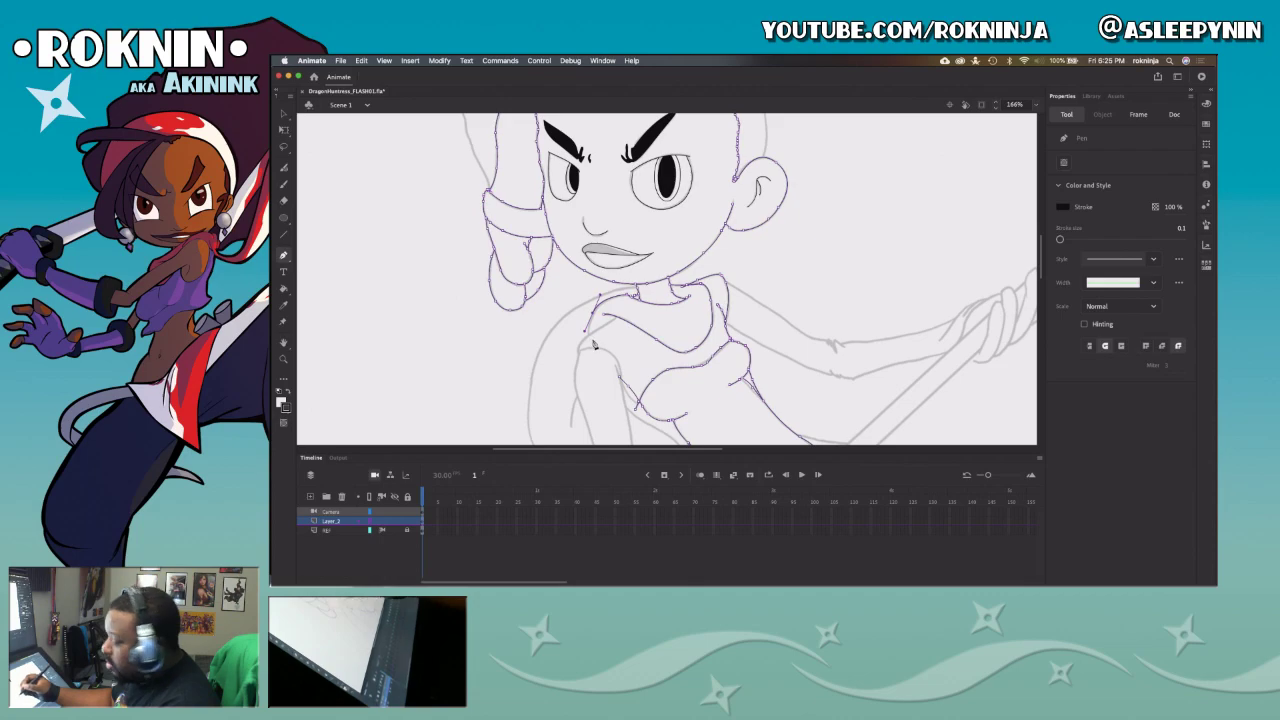
pyautogui.press('v')
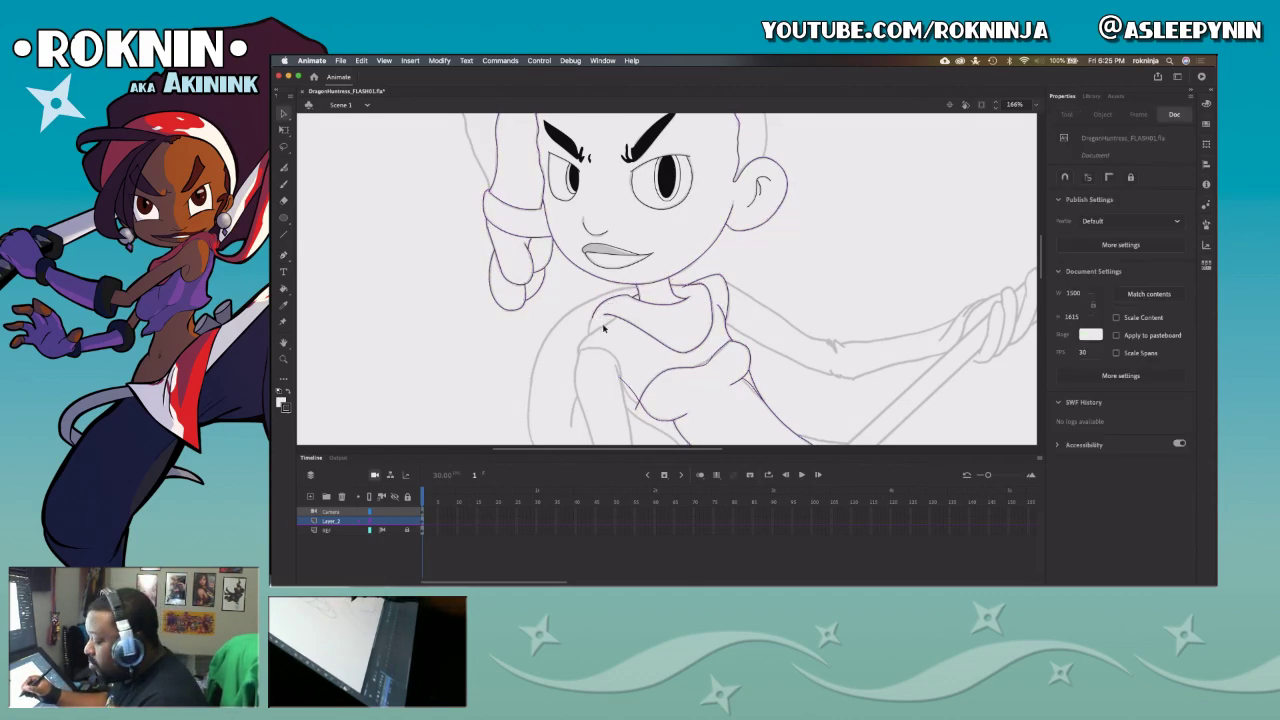
pyautogui.press('p')
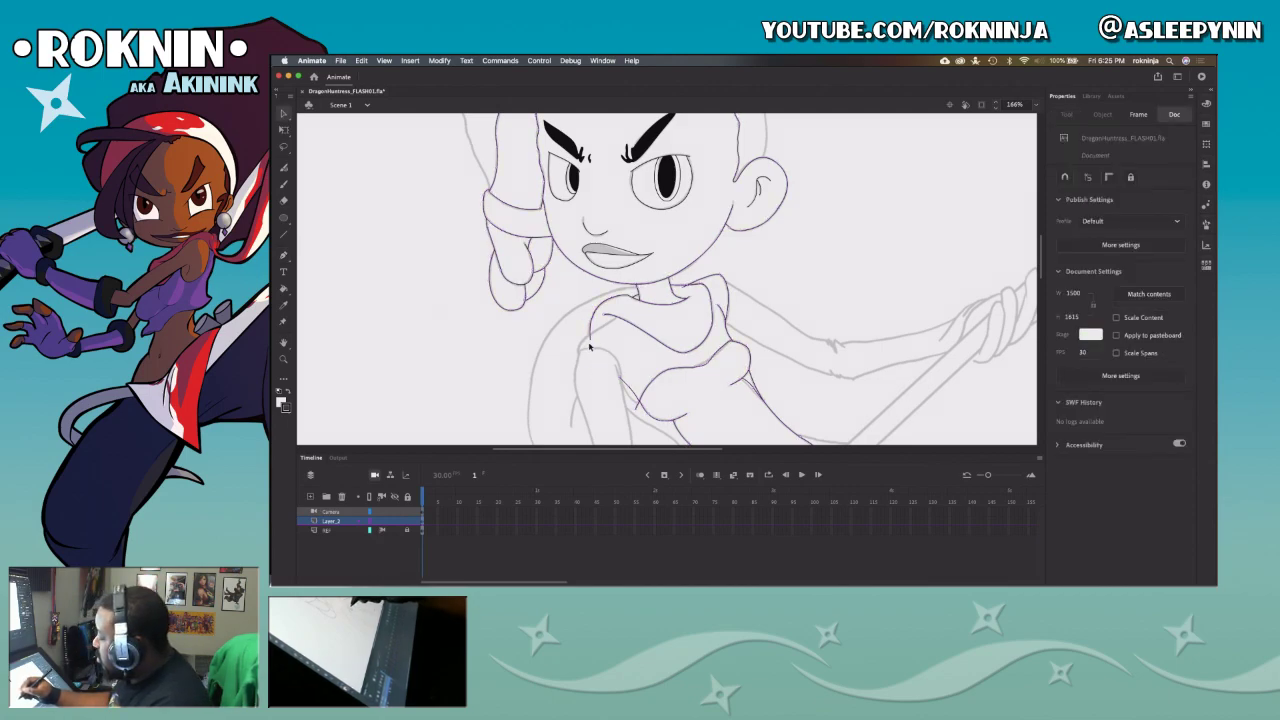
# Step: Delete the small overshooting stubs at the shoulder end of the outer collar line
pyautogui.click(591, 337)
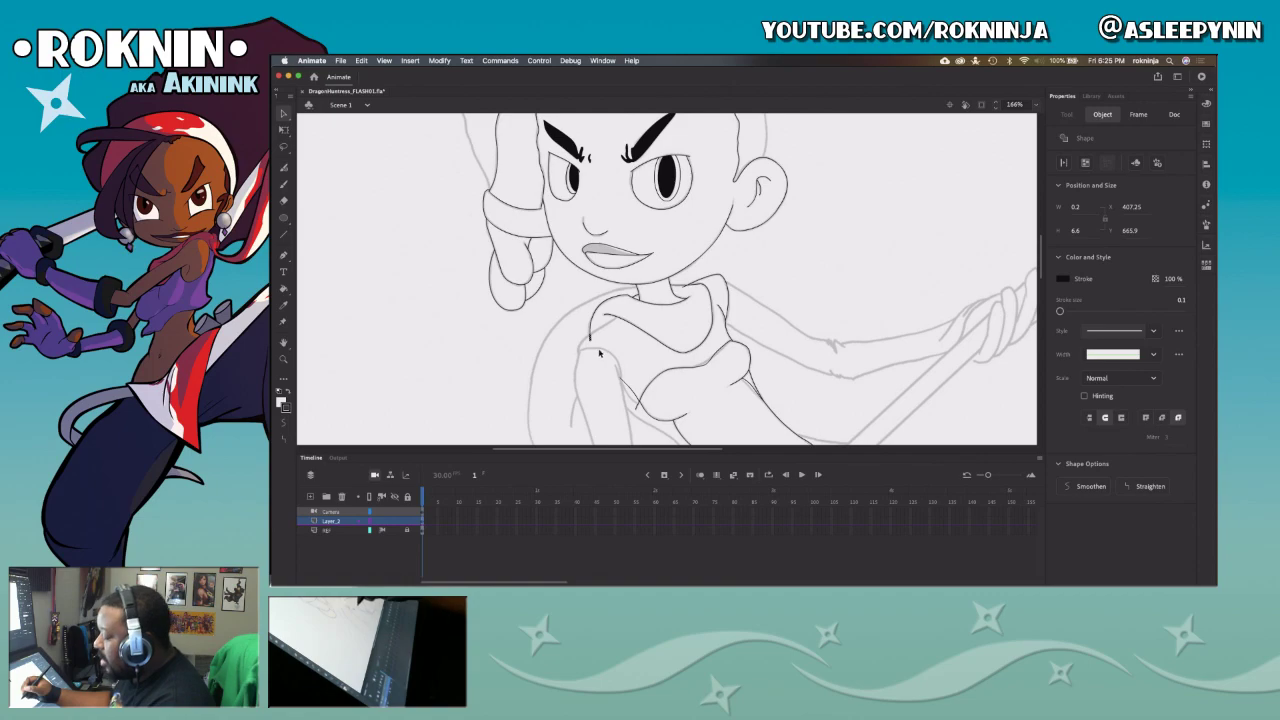
pyautogui.click(588, 381)
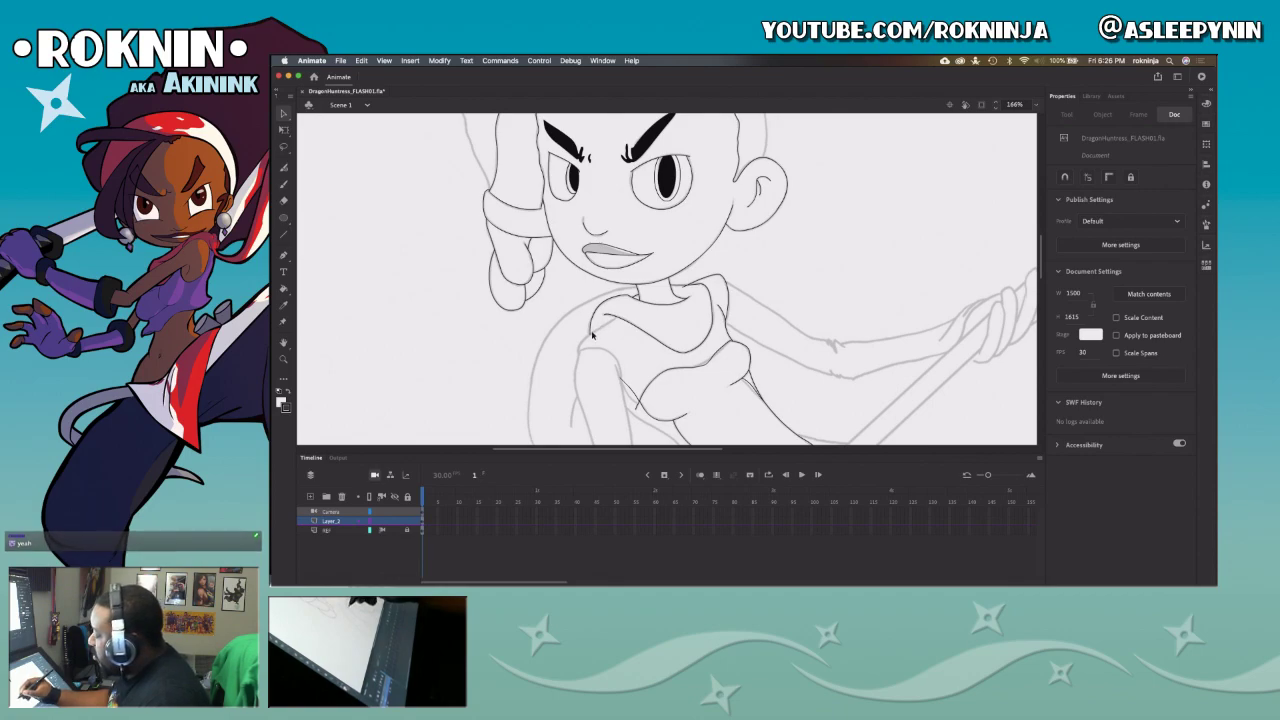
pyautogui.click(594, 338)
pyautogui.press('Delete')
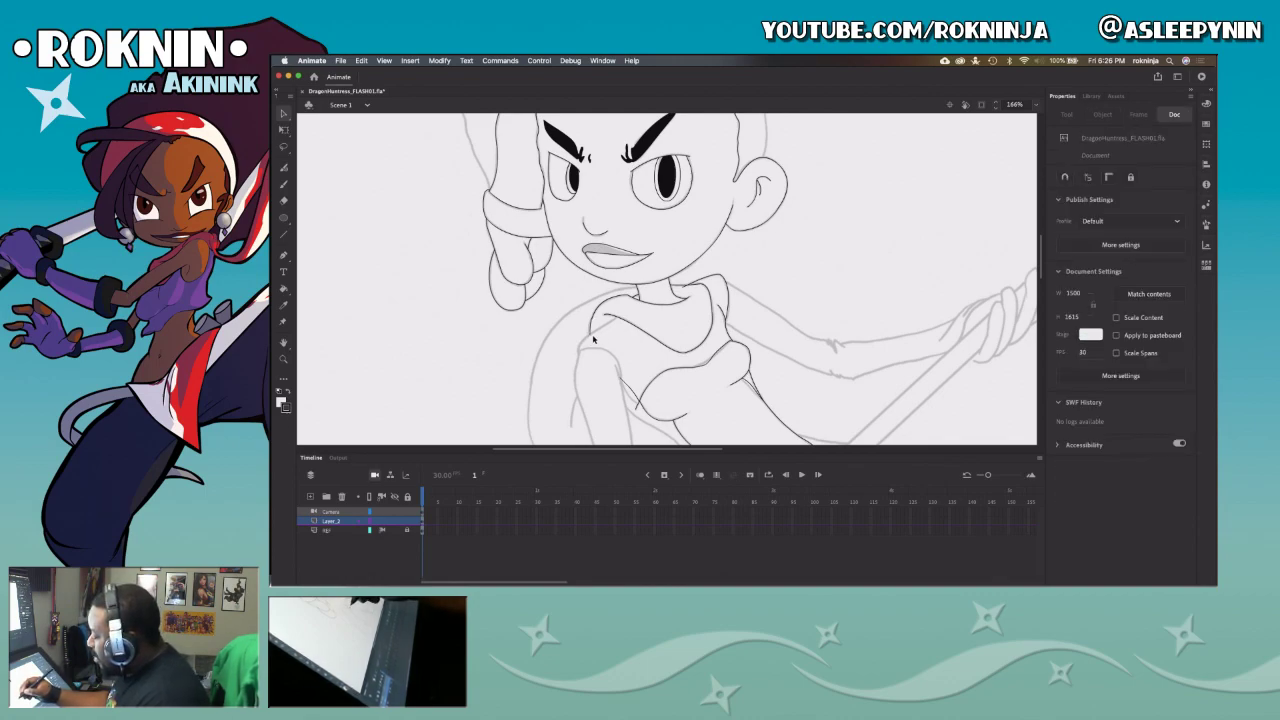
pyautogui.click(590, 344)
pyautogui.click(596, 343)
pyautogui.moveTo(583, 335)
pyautogui.mouseDown()
pyautogui.moveTo(600, 354)
pyautogui.moveTo(590, 338)
pyautogui.mouseUp()
pyautogui.press('Delete')
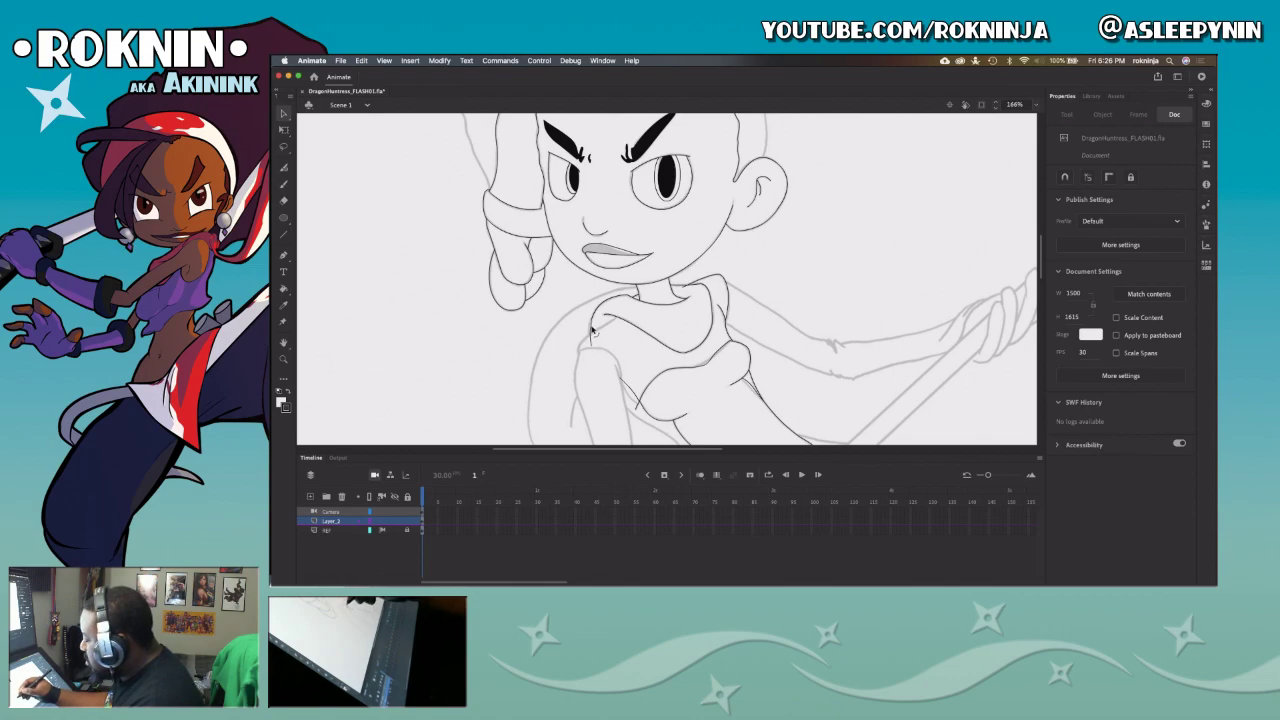
# Step: Refine the curve of the collar line at the near shoulder and delete the stray stroke end beside the neck
pyautogui.click(590, 333)
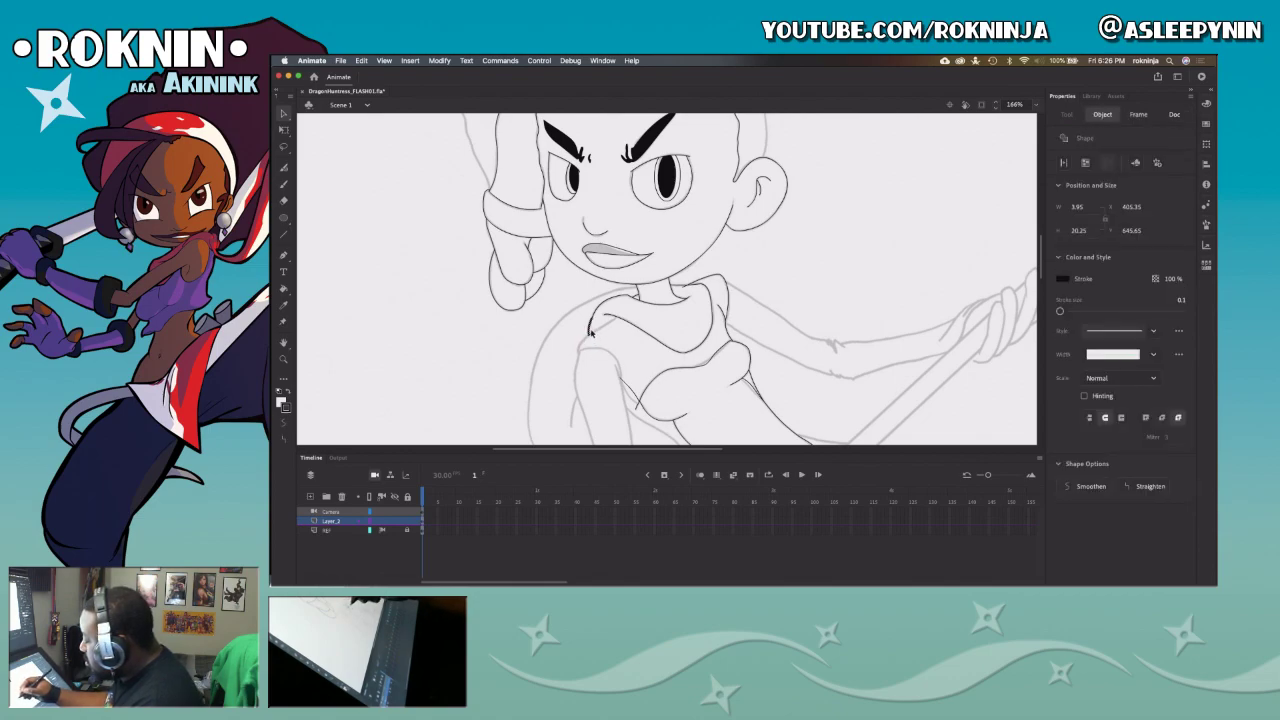
pyautogui.moveTo(592, 322); pyautogui.dragTo(628, 296)
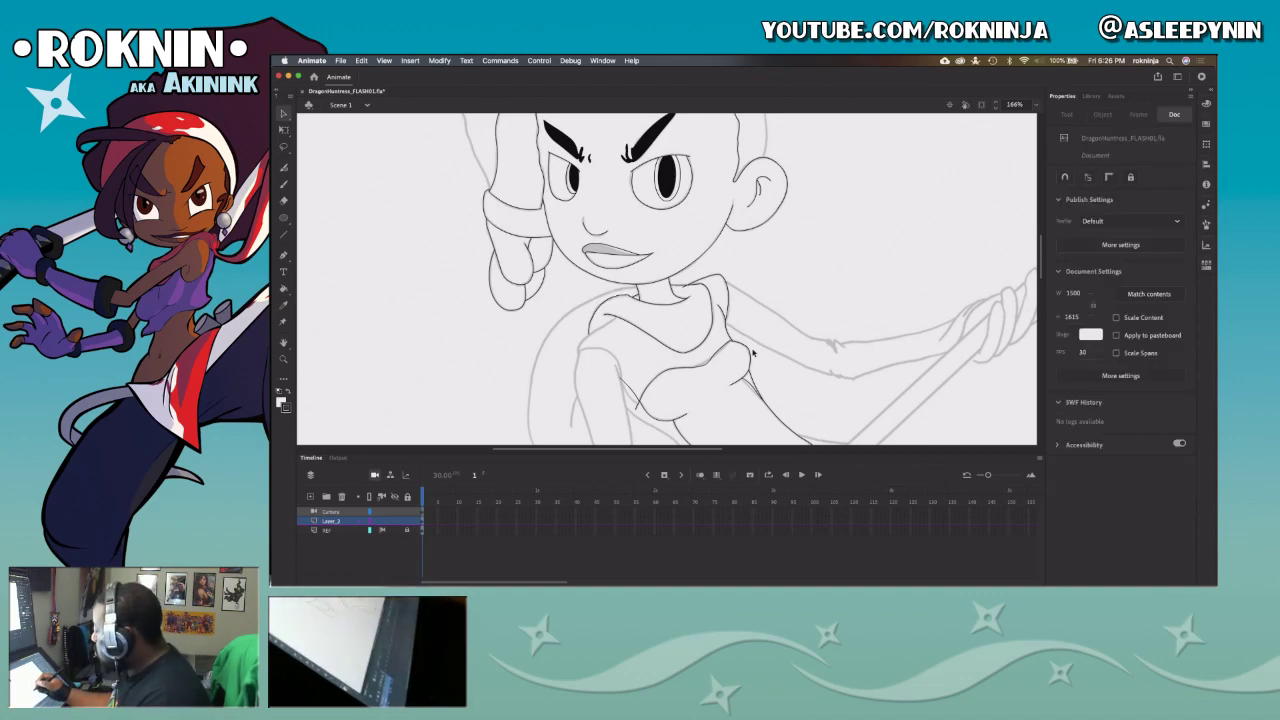
pyautogui.moveTo(684, 289); pyautogui.dragTo(691, 292)
pyautogui.press('Delete')
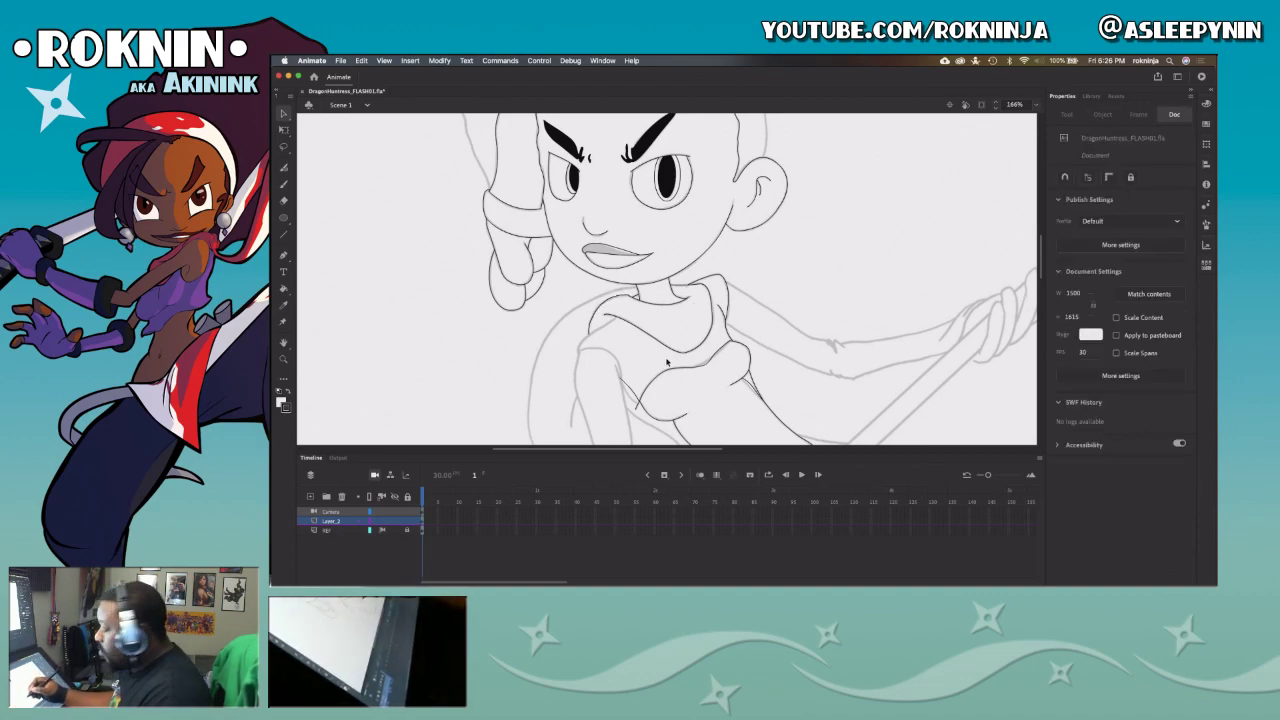
# Step: Start the large rounded outline behind the near shoulder with the Pen tool, curving it from the neck base along the sketch
pyautogui.moveTo(645, 378); pyautogui.dragTo(788, 304)
pyautogui.press('z')
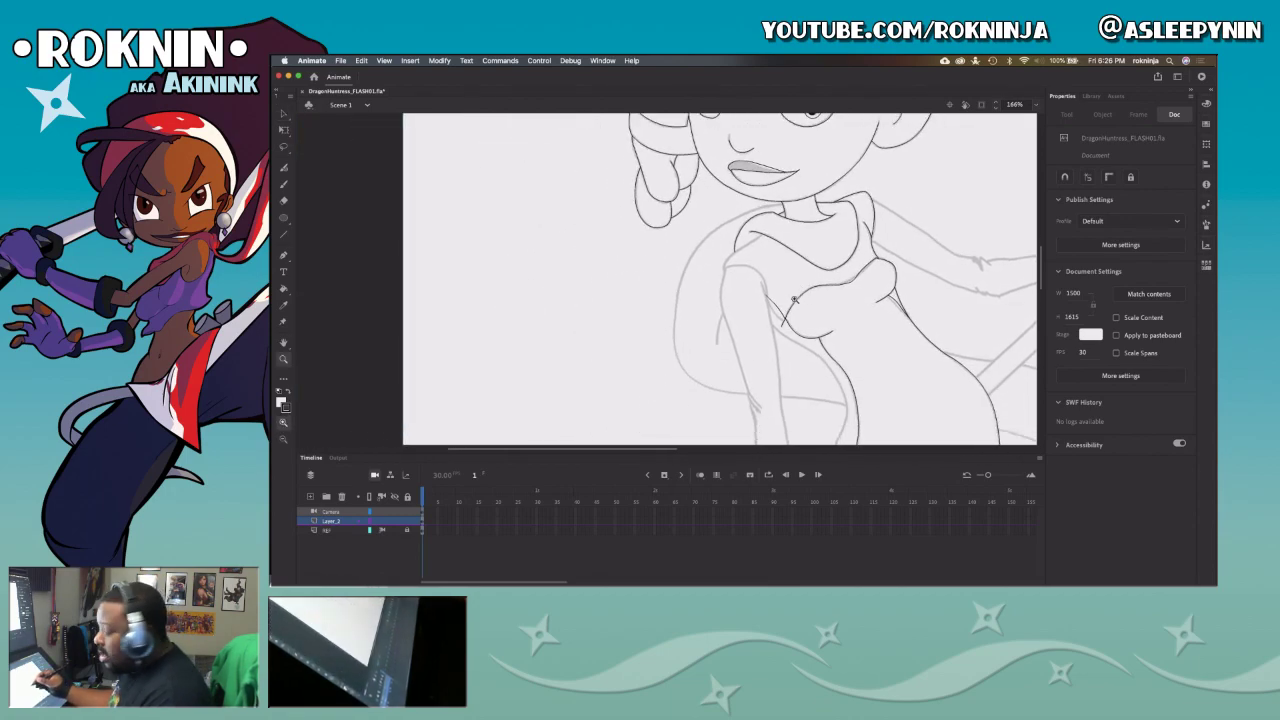
pyautogui.keyDown('alt'); pyautogui.click(776, 310); pyautogui.keyUp('alt')
pyautogui.moveTo(692, 281); pyautogui.dragTo(686, 348)
pyautogui.press('p')
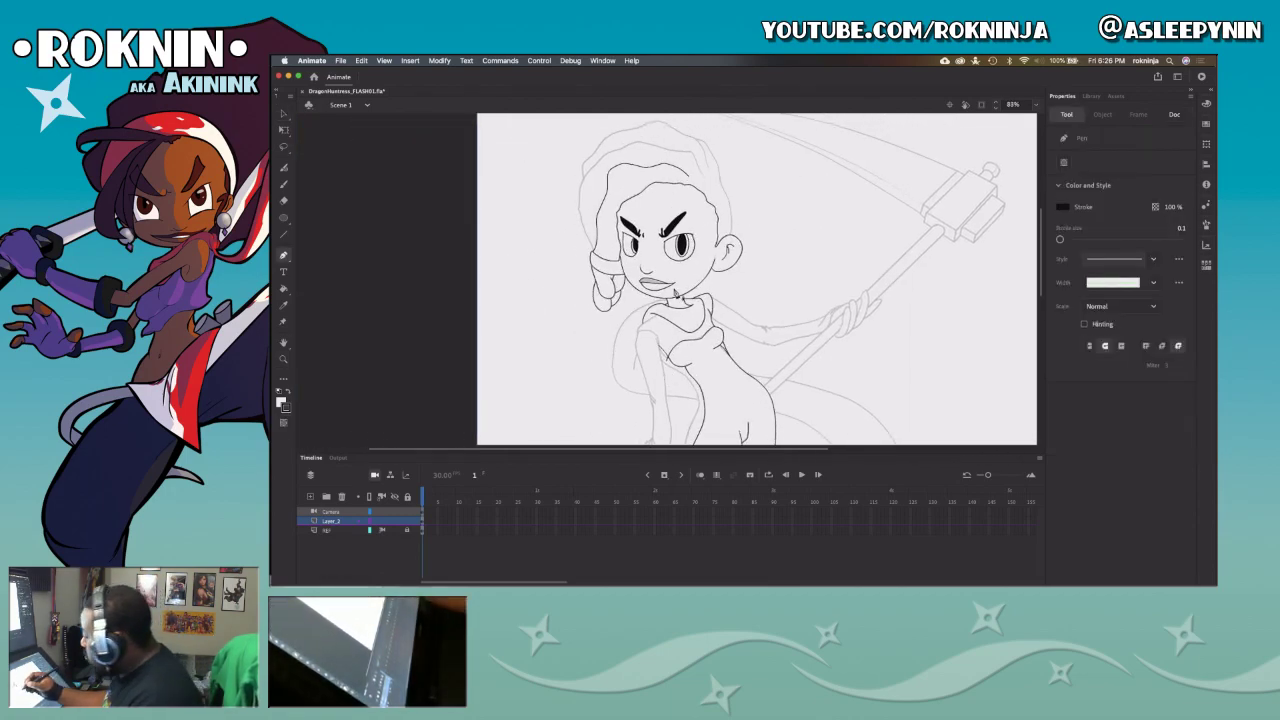
pyautogui.press('z')
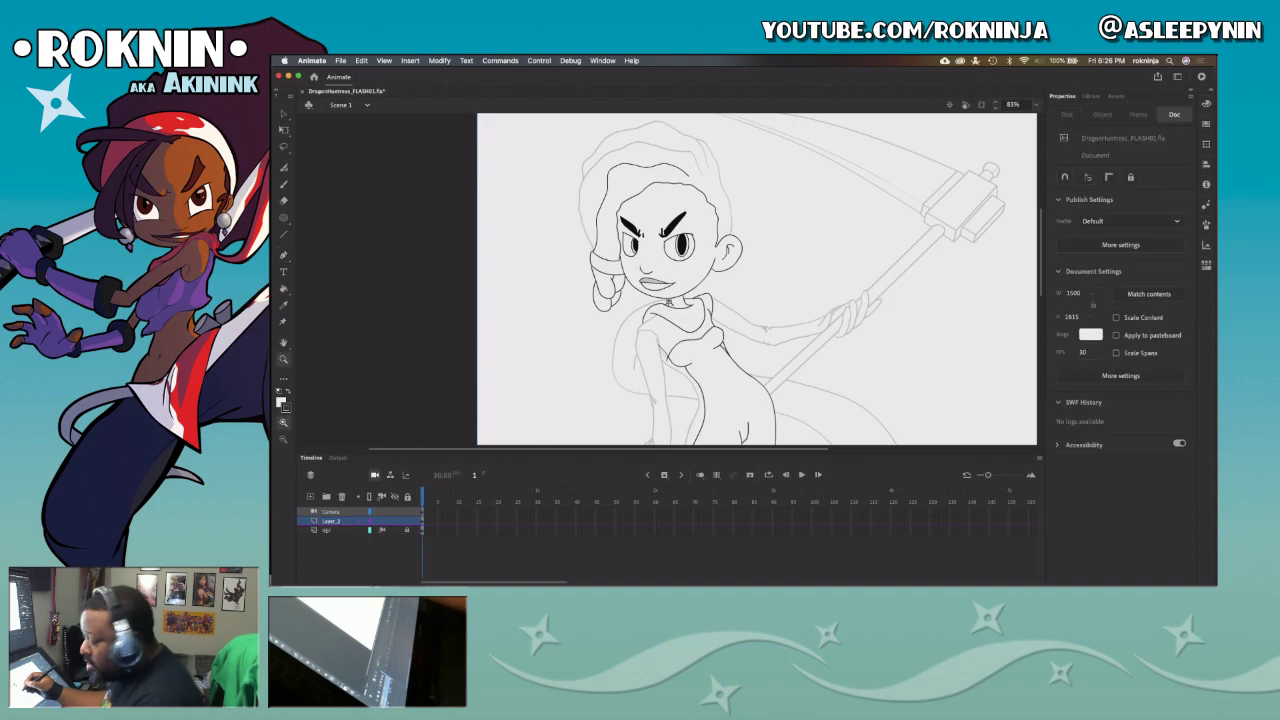
pyautogui.moveTo(586, 280); pyautogui.dragTo(722, 404)
pyautogui.hscroll(2, 726, 372)
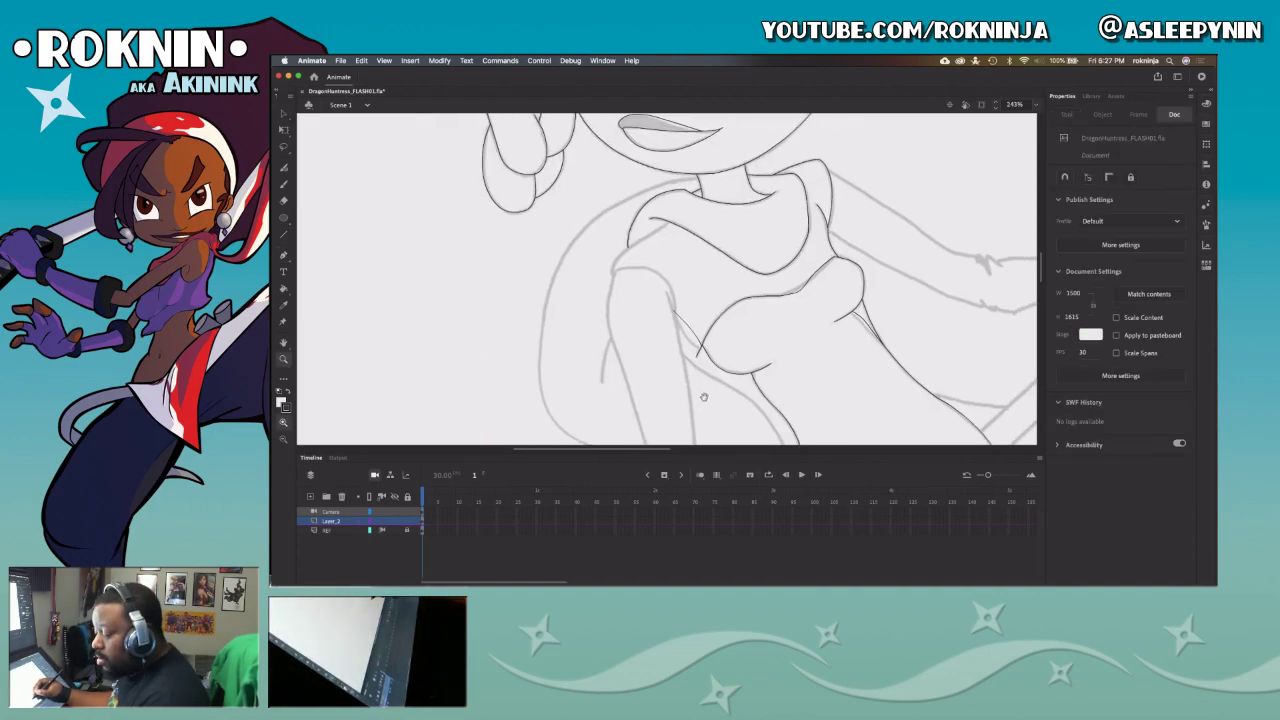
pyautogui.press('p')
pyautogui.click(702, 179)
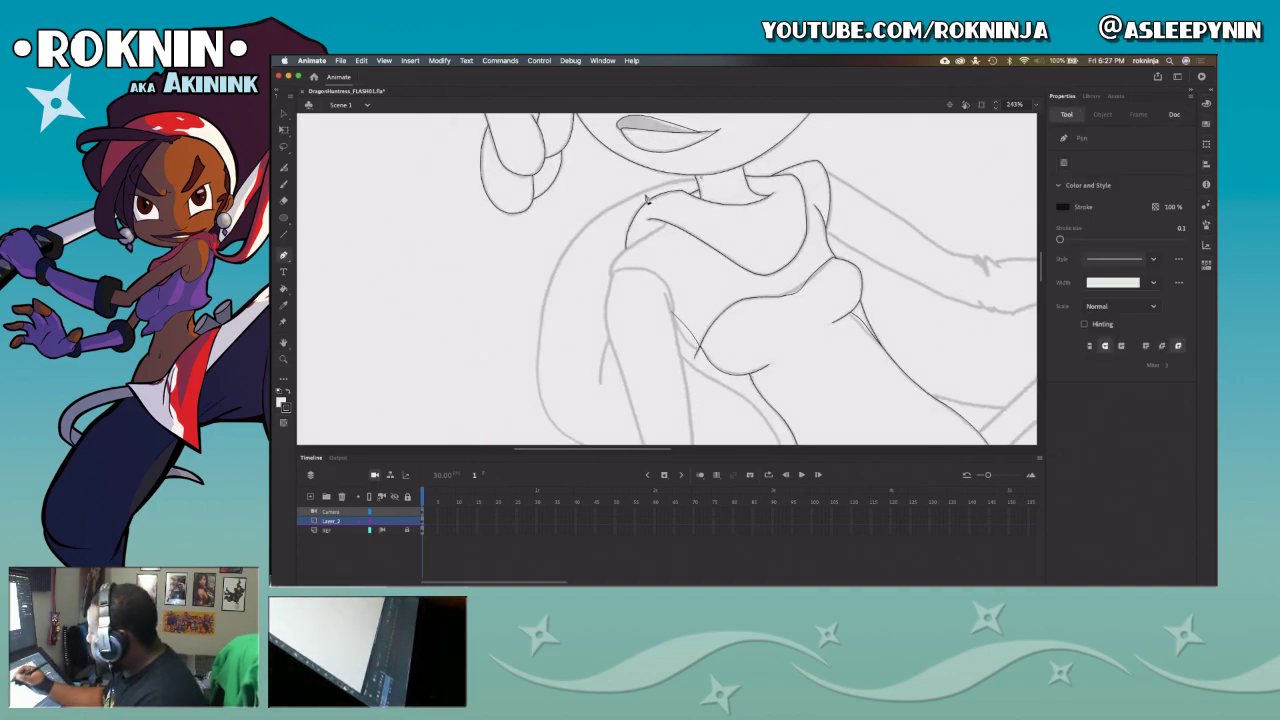
pyautogui.moveTo(594, 219); pyautogui.dragTo(547, 264)
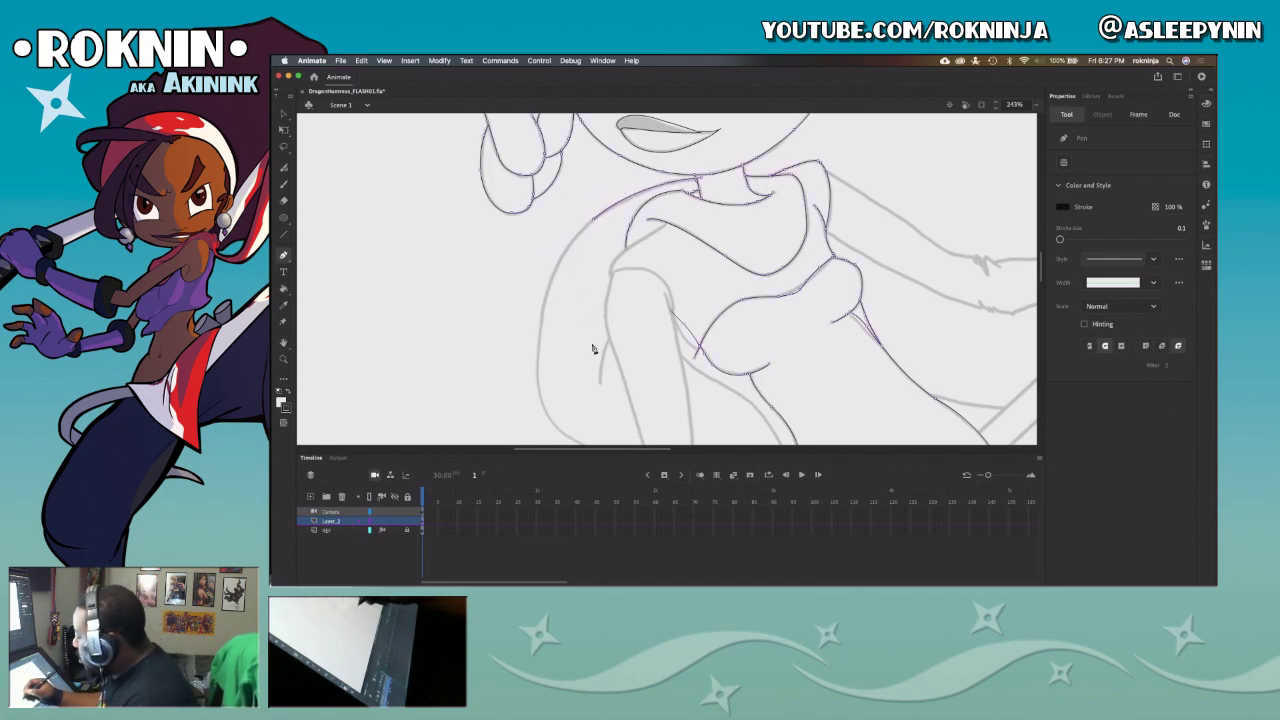
# Step: Continue the rounded outline down behind the near arm and around its lower bend, ending it at the forearm
pyautogui.moveTo(627, 370); pyautogui.dragTo(602, 270)
pyautogui.click(505, 192)
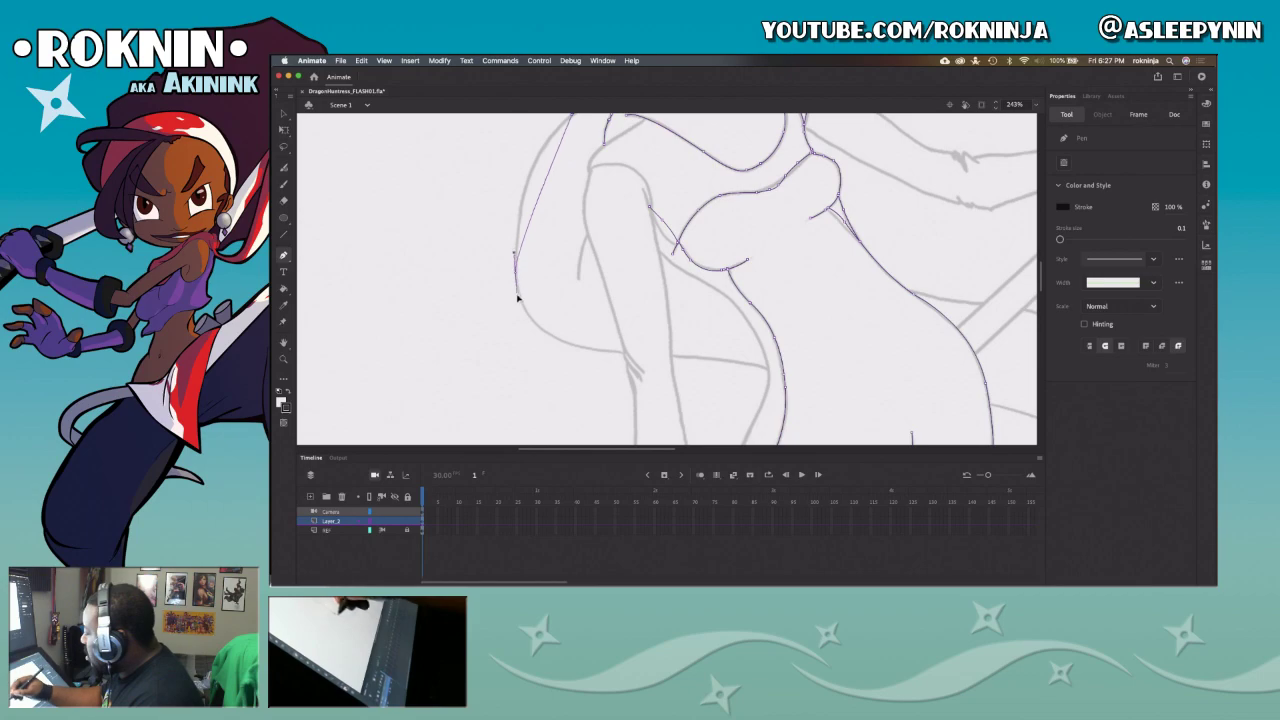
pyautogui.moveTo(526, 357); pyautogui.dragTo(519, 396)
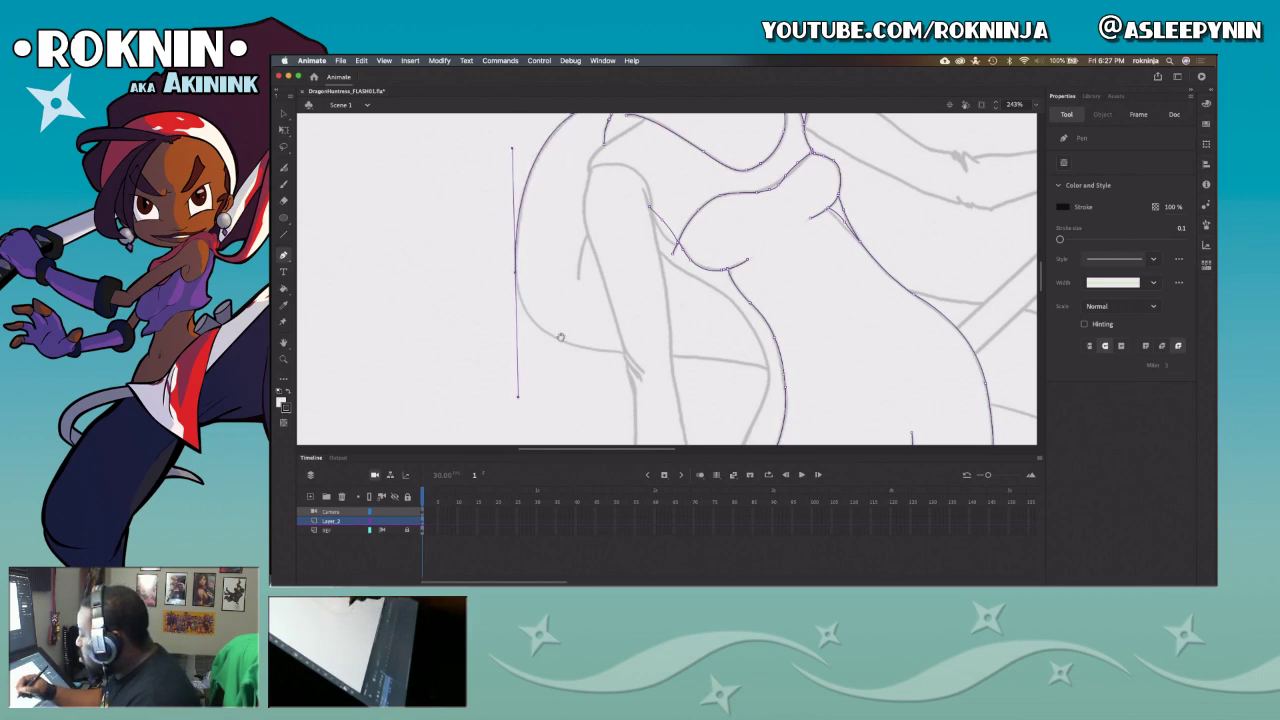
pyautogui.moveTo(576, 335); pyautogui.dragTo(544, 370)
pyautogui.click(484, 307)
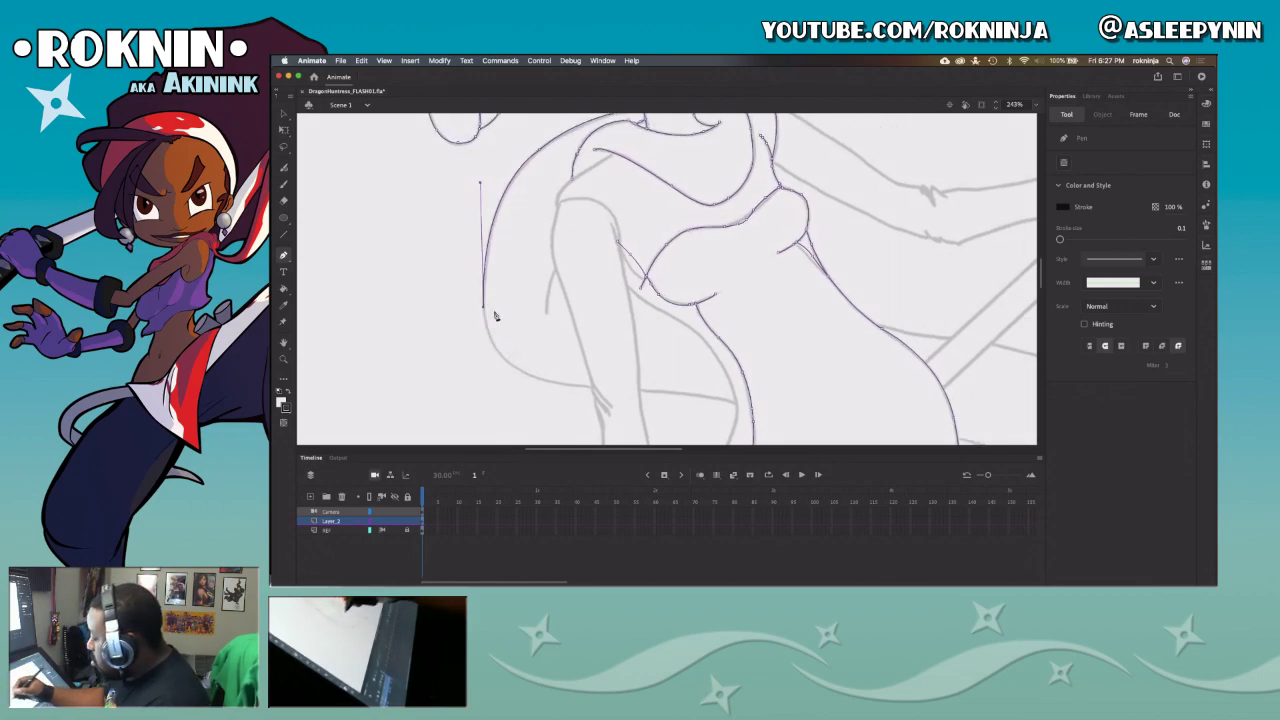
pyautogui.moveTo(600, 386); pyautogui.dragTo(719, 388)
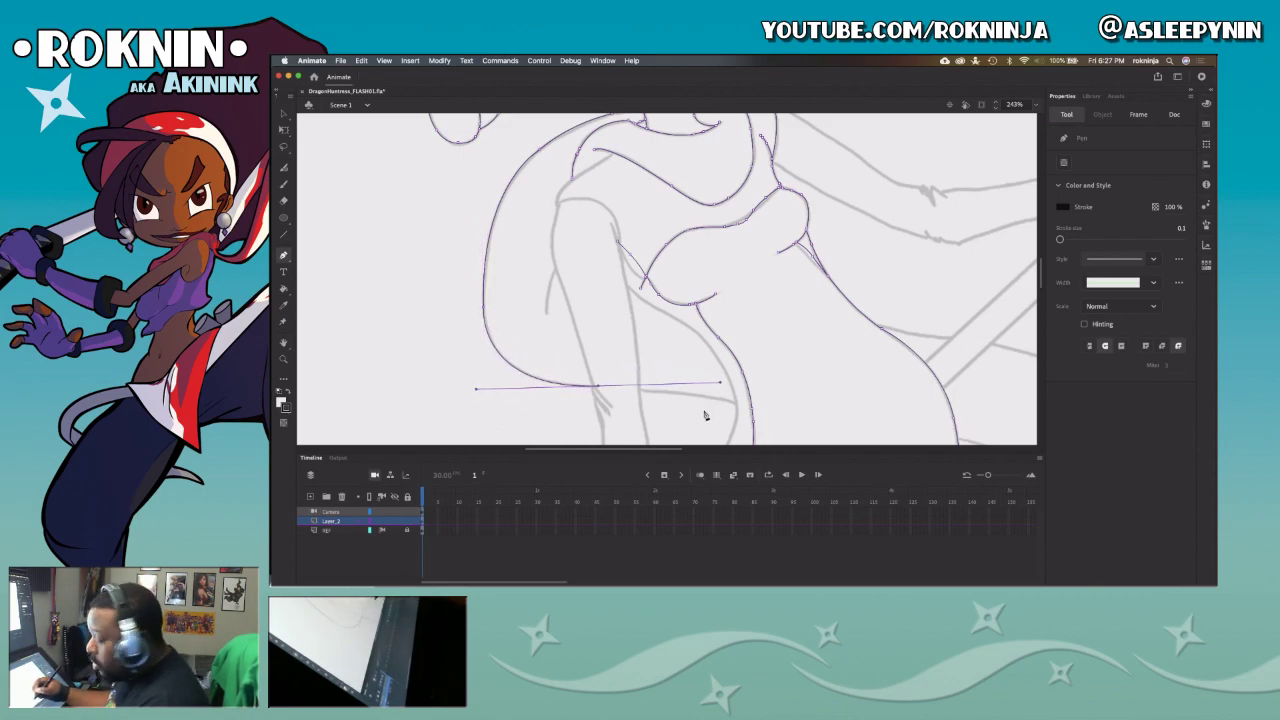
pyautogui.press('v')
pyautogui.click(658, 362)
pyautogui.press('p')
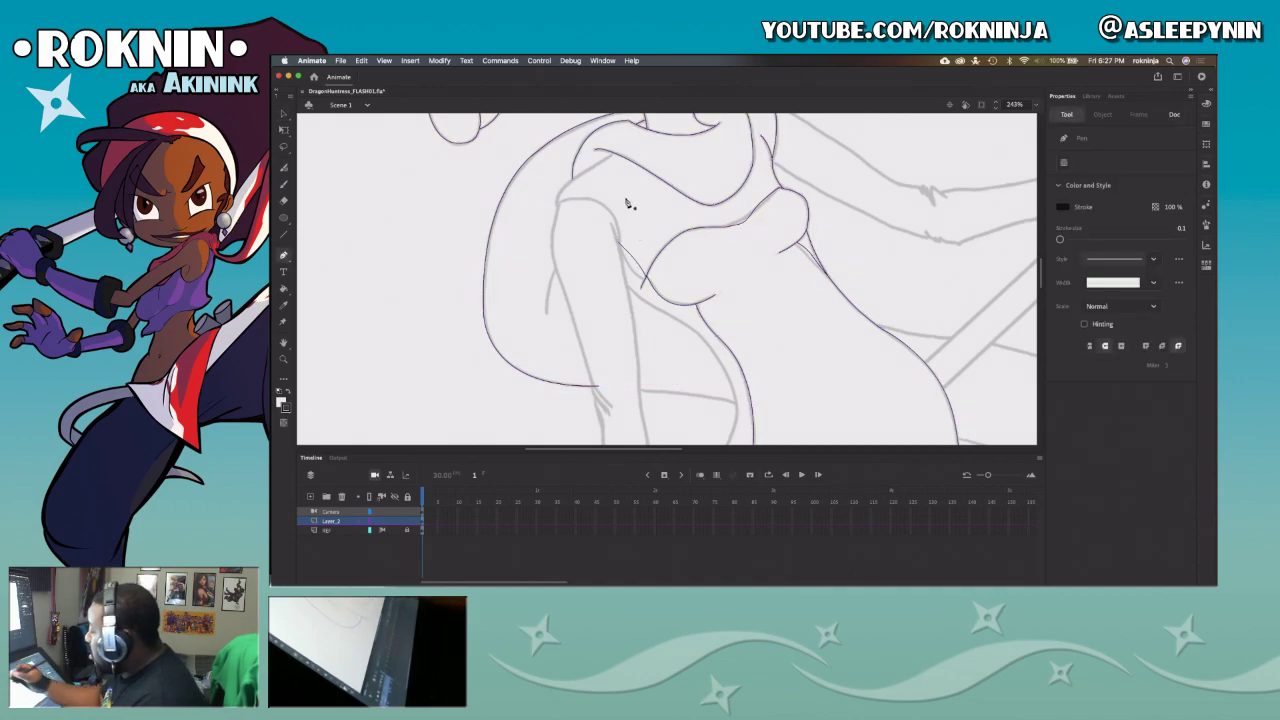
pyautogui.moveTo(561, 191)
pyautogui.mouseDown()
pyautogui.moveTo(548, 204)
pyautogui.moveTo(539, 191)
pyautogui.mouseUp()
pyautogui.press('super+z')
pyautogui.click(614, 146)
pyautogui.keyDown('super'); pyautogui.click(649, 197); pyautogui.keyUp('super')
pyautogui.press('super+z')
pyautogui.click(614, 148)
pyautogui.press('super+z')
pyautogui.moveTo(562, 187); pyautogui.dragTo(542, 198)
pyautogui.press('super+z')
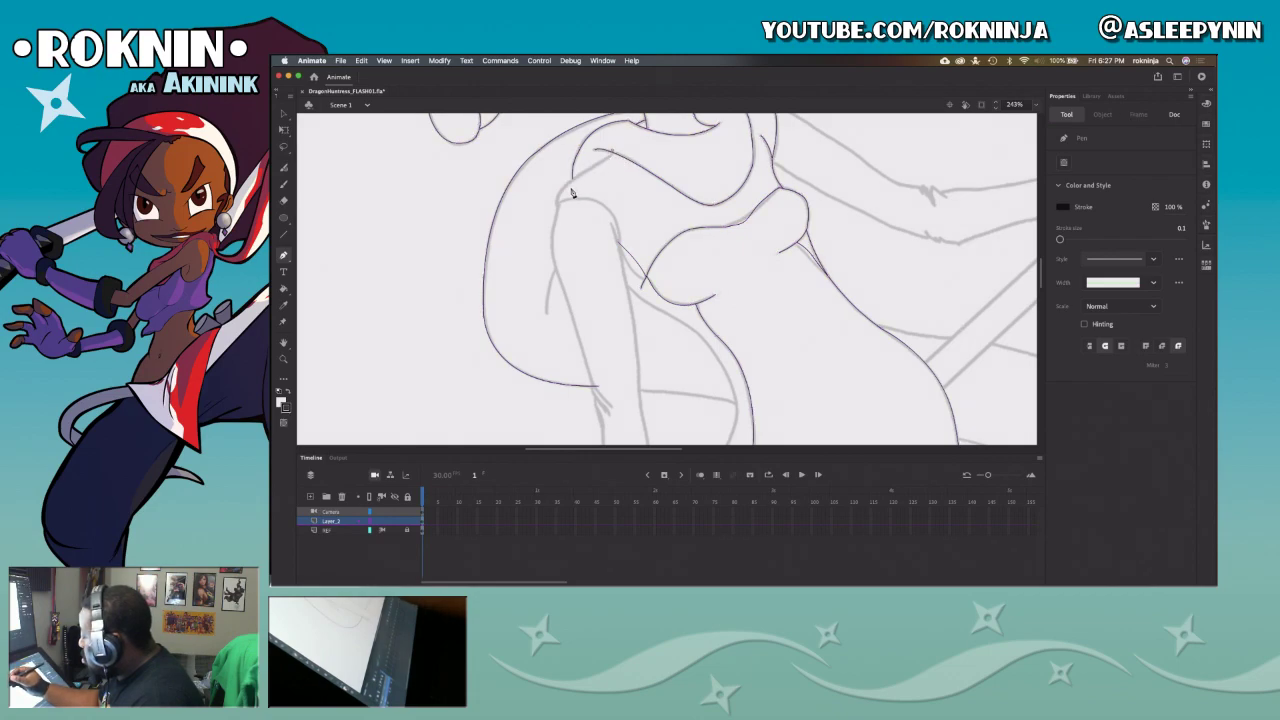
pyautogui.moveTo(565, 186); pyautogui.dragTo(554, 200)
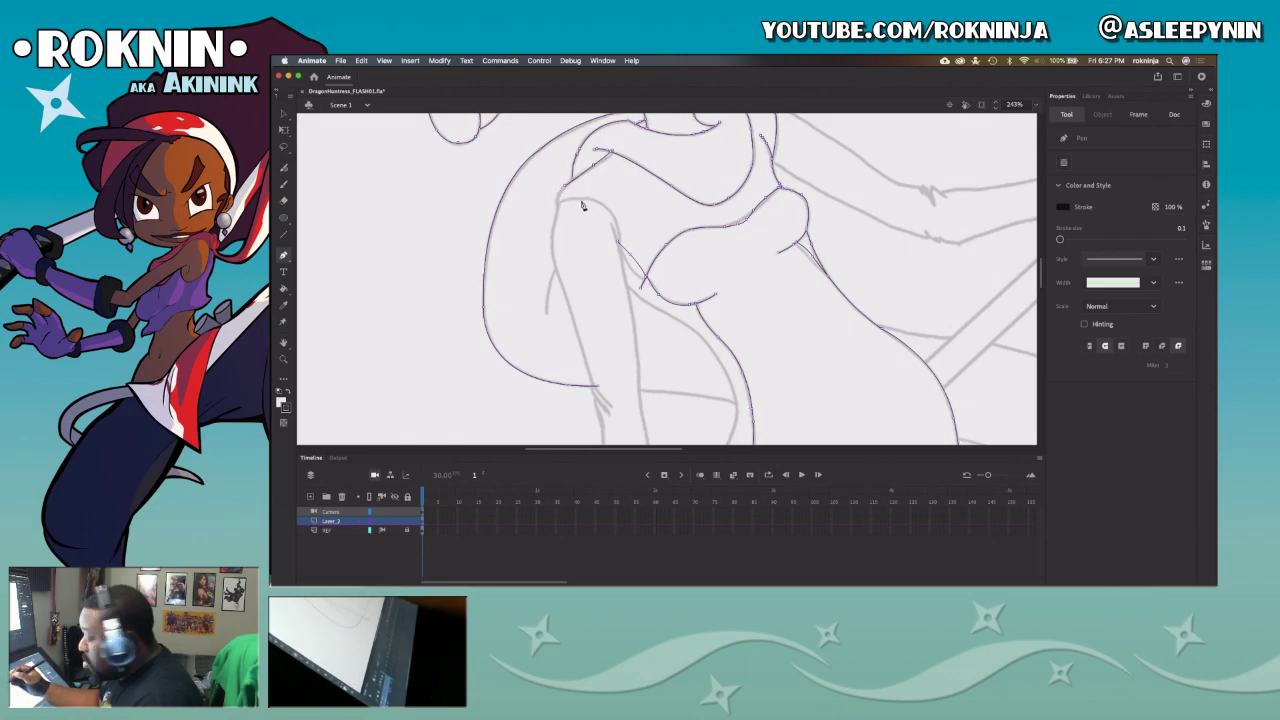
pyautogui.press('v')
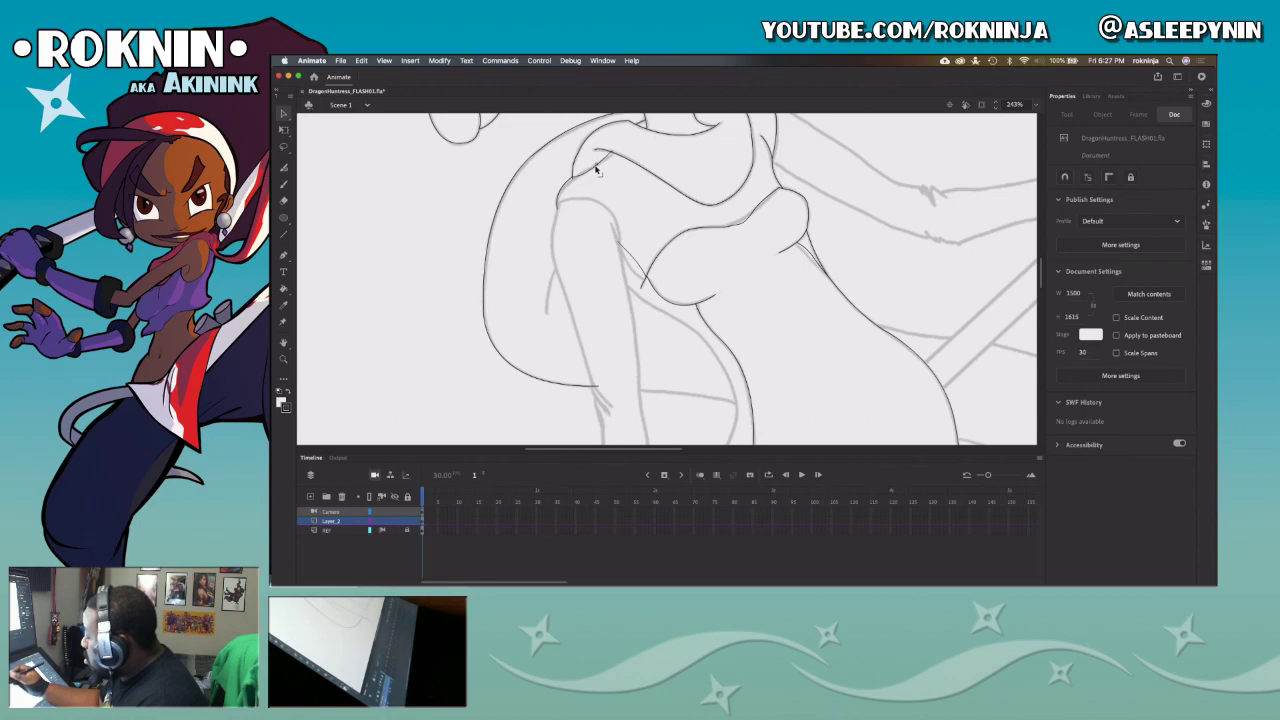
pyautogui.click(580, 180)
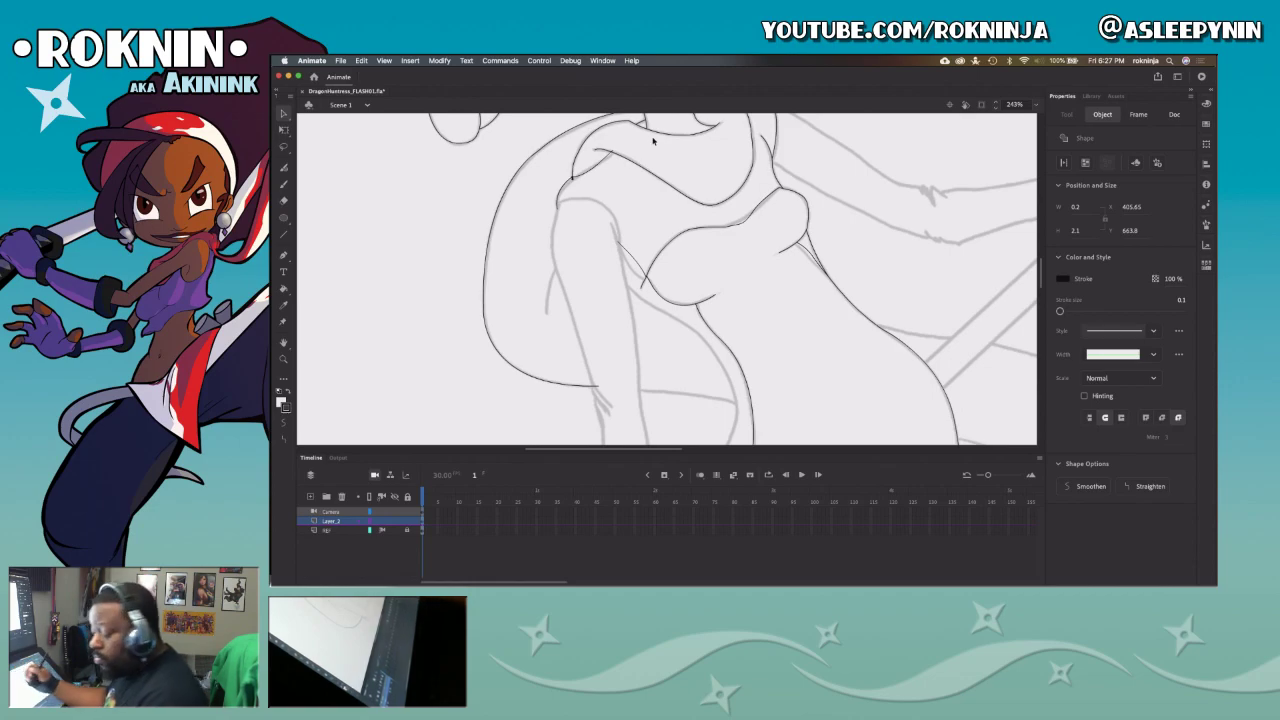
pyautogui.press('Delete')
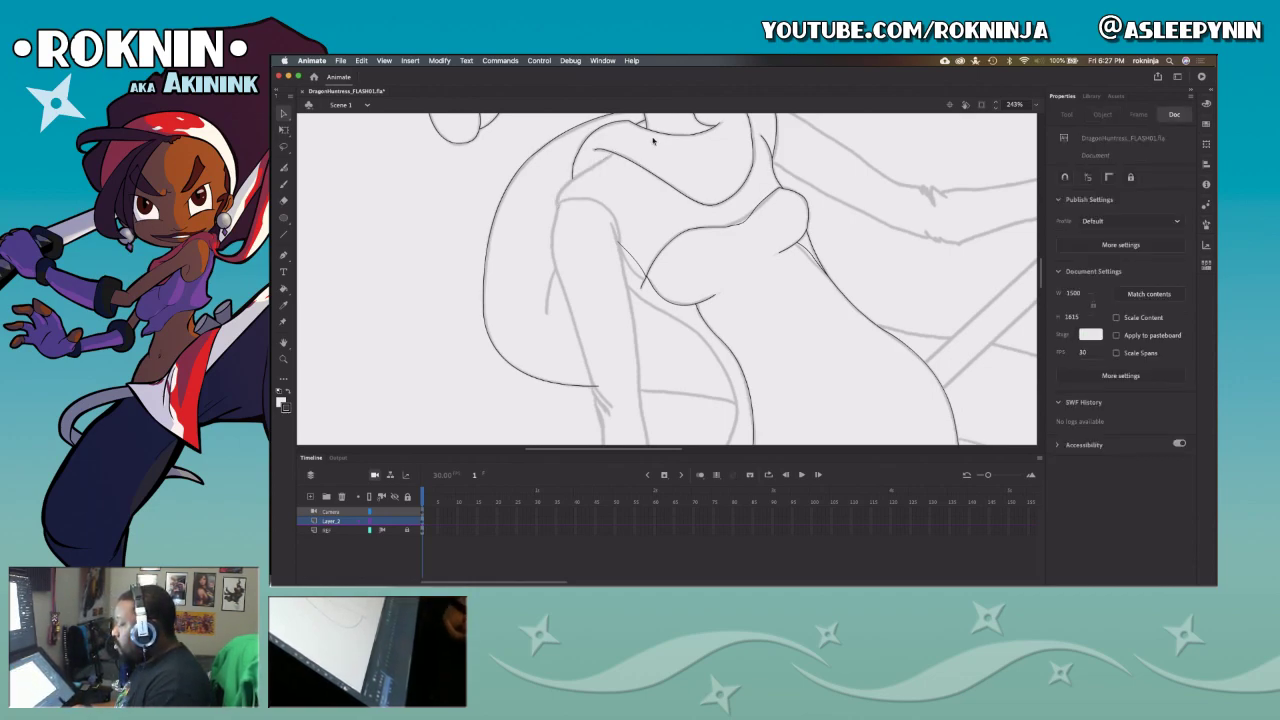
# Step: Draw the shoulder line from the inner collar's end toward the near arm with the Pen tool and clean up its collar end
pyautogui.moveTo(652, 137); pyautogui.dragTo(699, 256)
pyautogui.press('p')
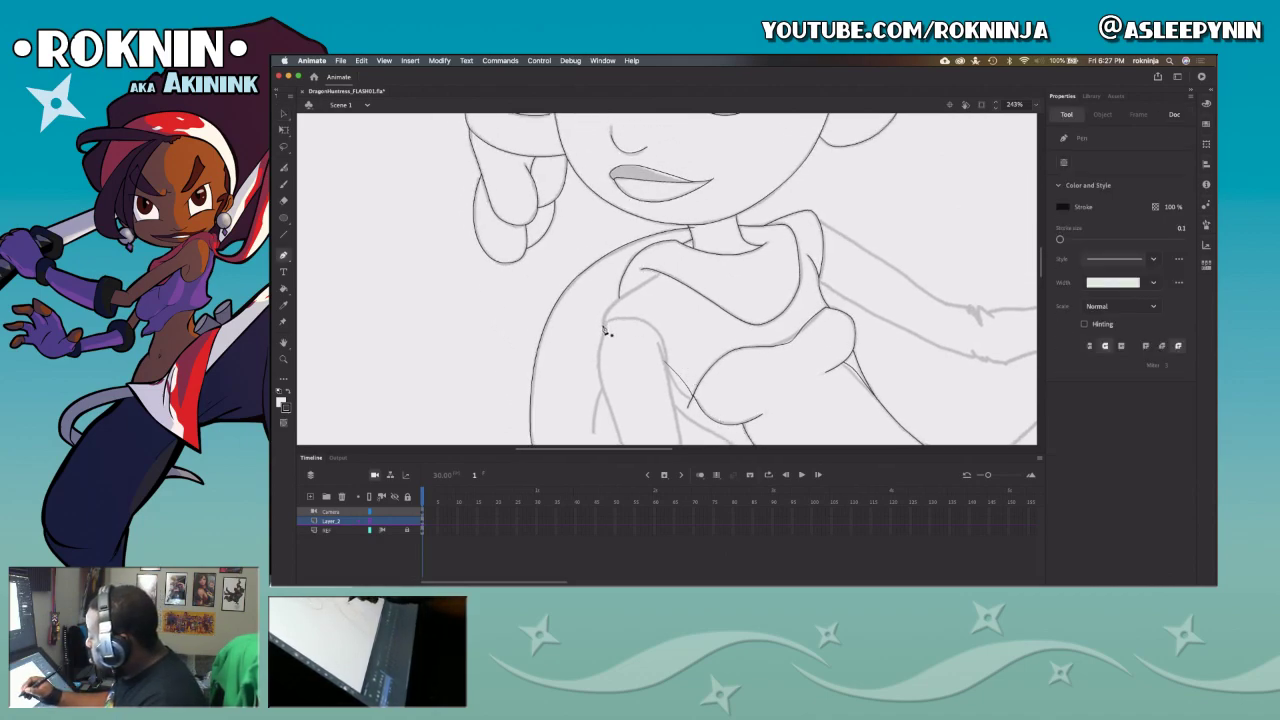
pyautogui.click(658, 268)
pyautogui.moveTo(609, 307); pyautogui.dragTo(567, 330)
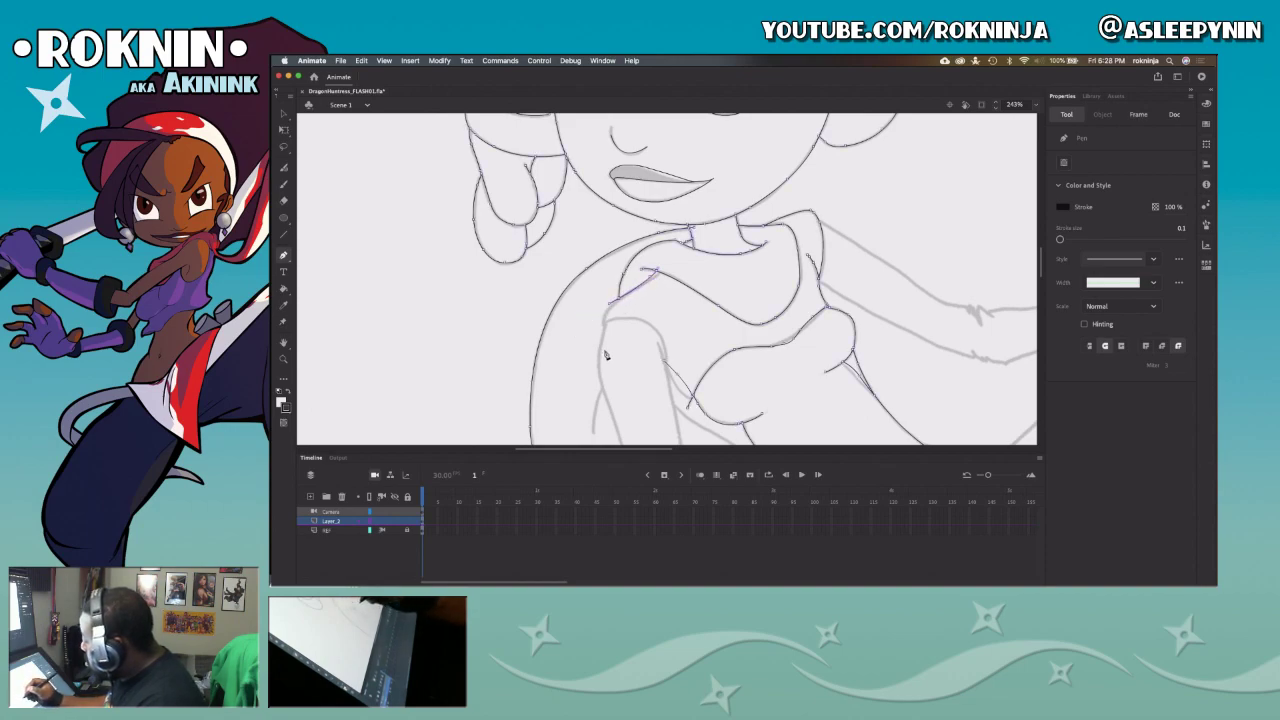
pyautogui.press('v')
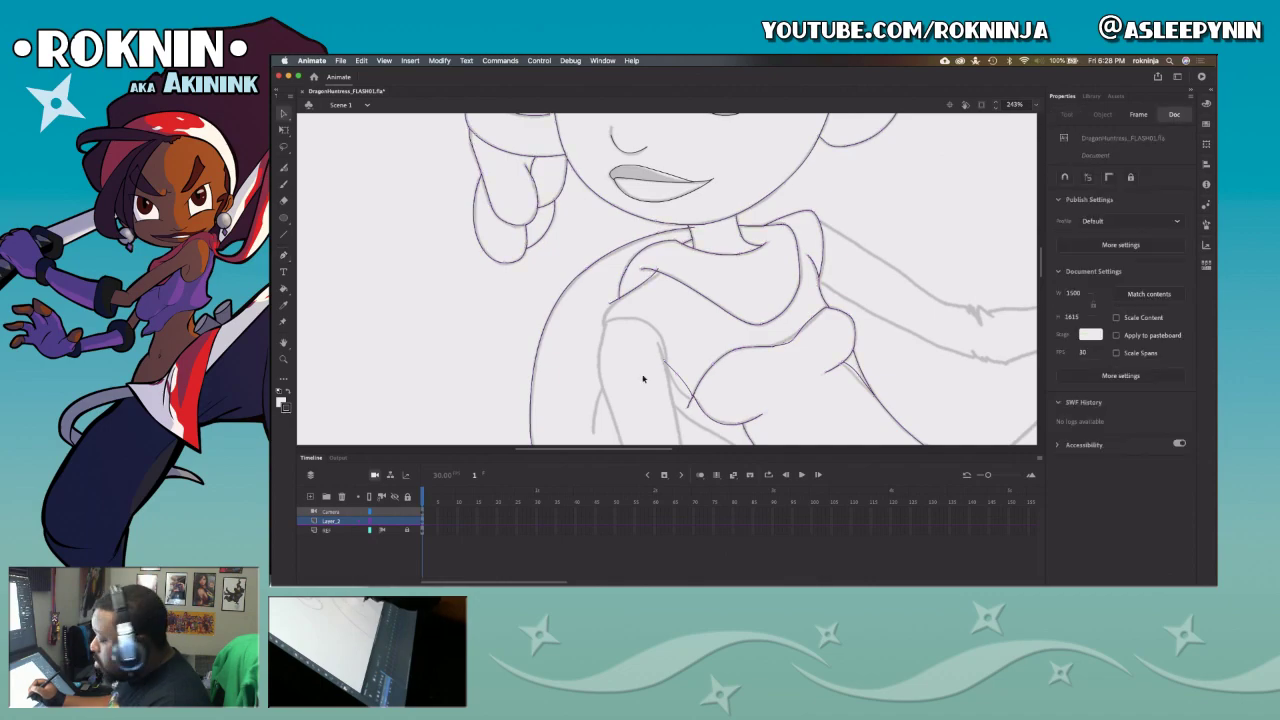
pyautogui.click(658, 271)
pyautogui.press('Delete')
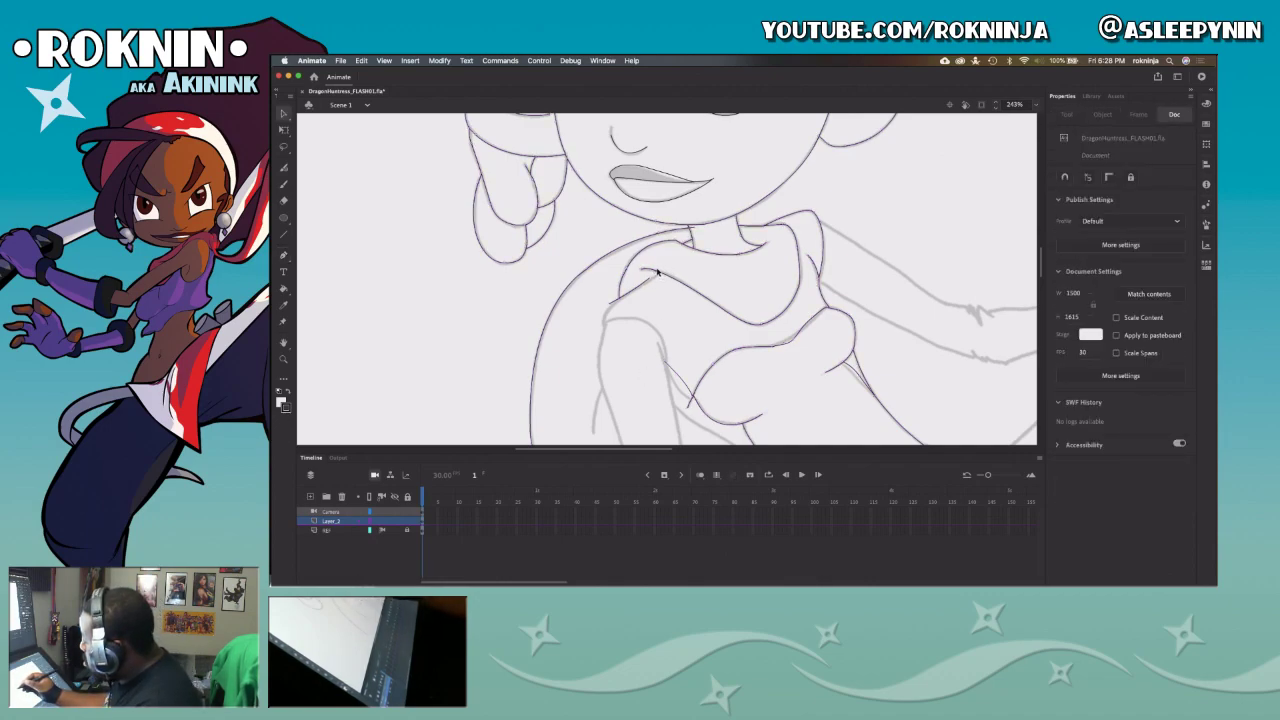
pyautogui.click(659, 273)
pyautogui.press('Delete')
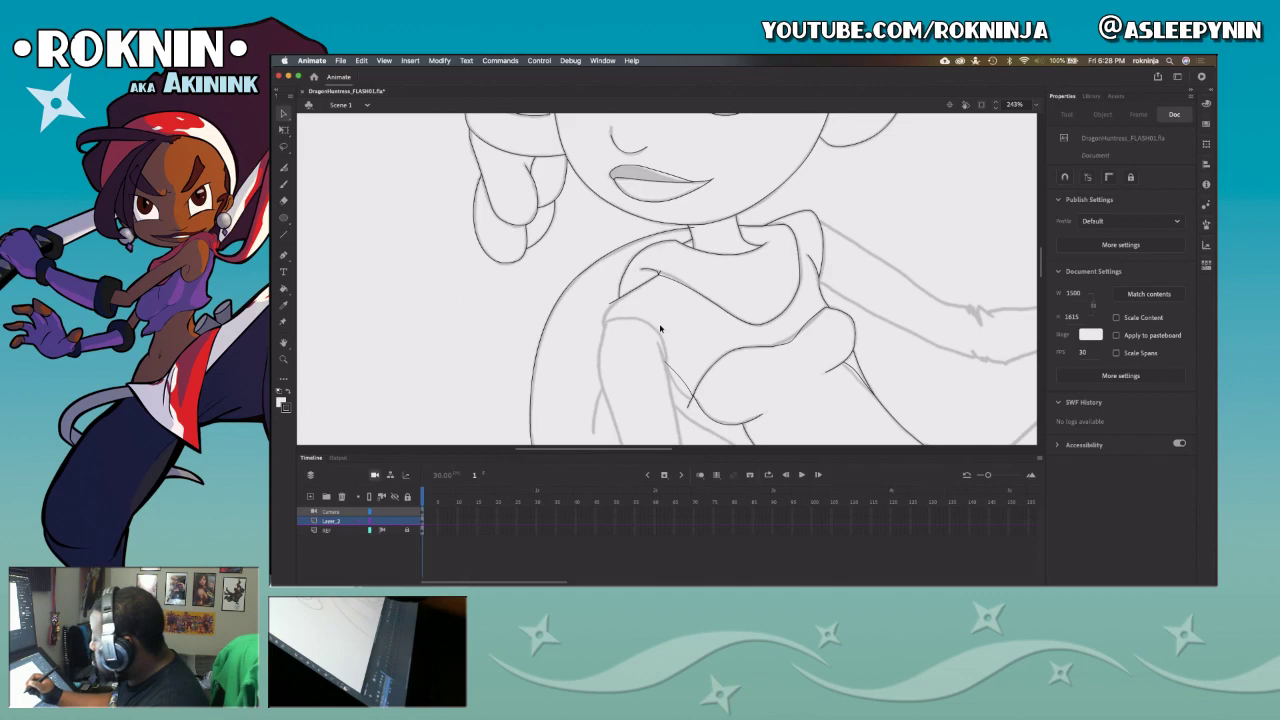
# Step: Trim and reshape the shoulder line so it curves from the collar to the top of the near arm
pyautogui.click(668, 272)
pyautogui.click(701, 313)
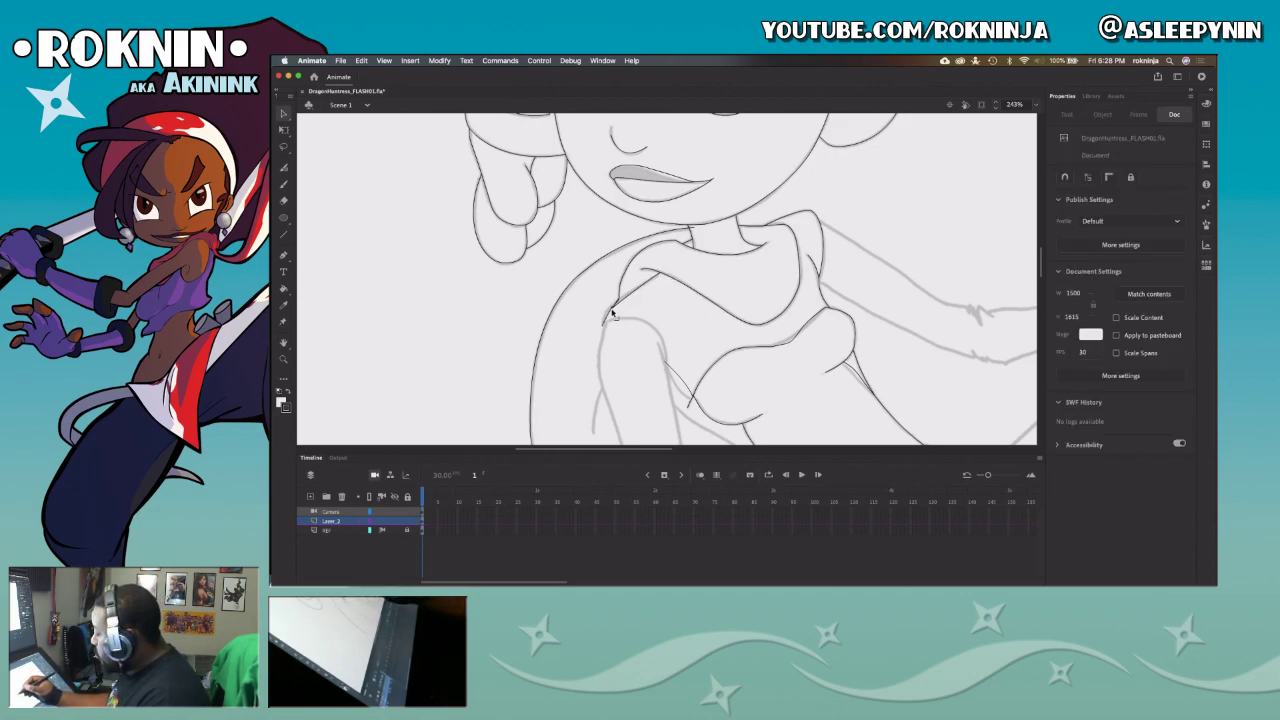
pyautogui.moveTo(620, 276); pyautogui.dragTo(632, 309)
pyautogui.press('Delete')
pyautogui.click(629, 303)
pyautogui.press('Delete')
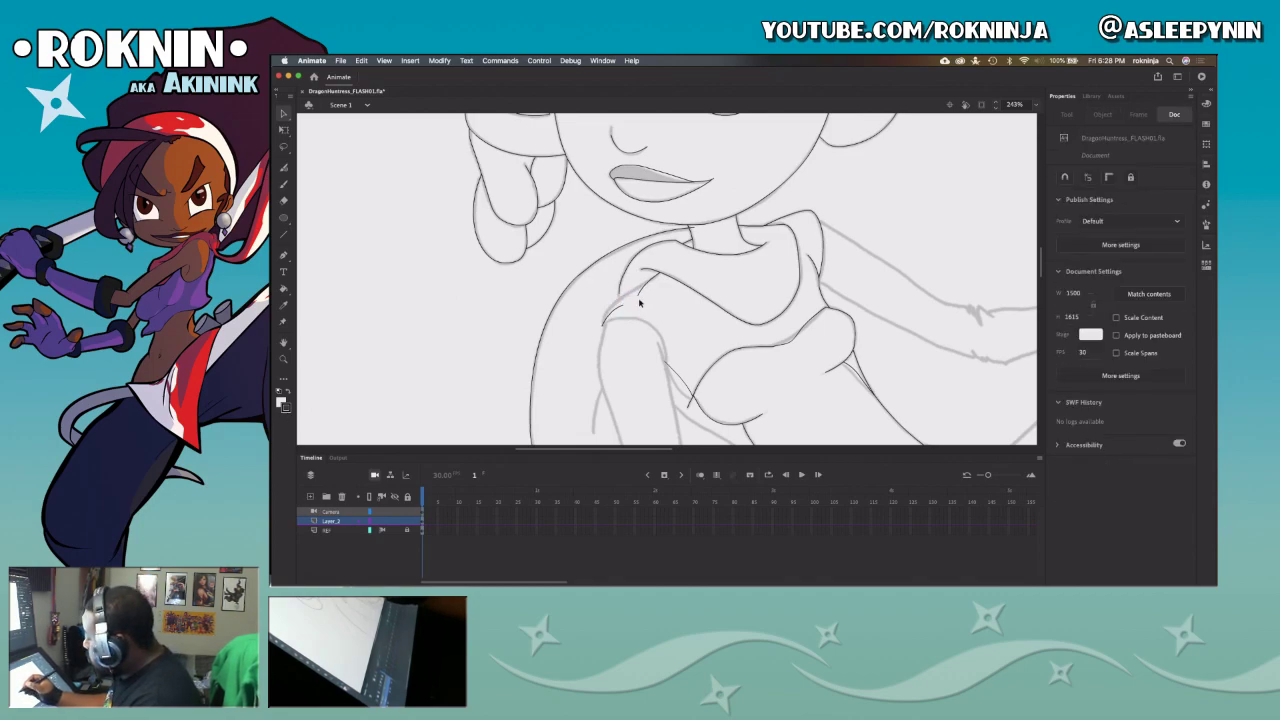
pyautogui.moveTo(636, 299)
pyautogui.mouseDown()
pyautogui.moveTo(607, 312)
pyautogui.moveTo(627, 297)
pyautogui.mouseUp()
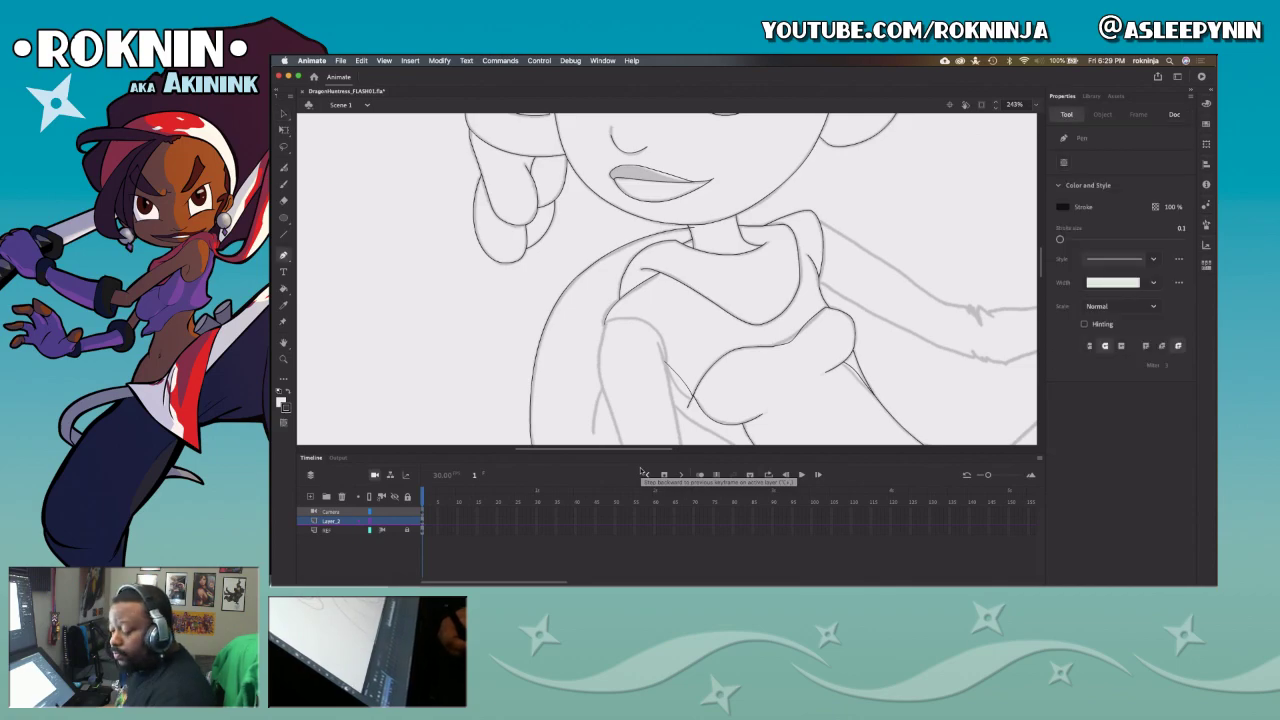
# Step: Hide the panels to enlarge the work area and bring the whole figure into view
pyautogui.press('z')
pyautogui.keyDown('alt'); pyautogui.click(717, 317); pyautogui.keyUp('alt')
pyautogui.keyDown('alt'); pyautogui.click(717, 317); pyautogui.keyUp('alt')
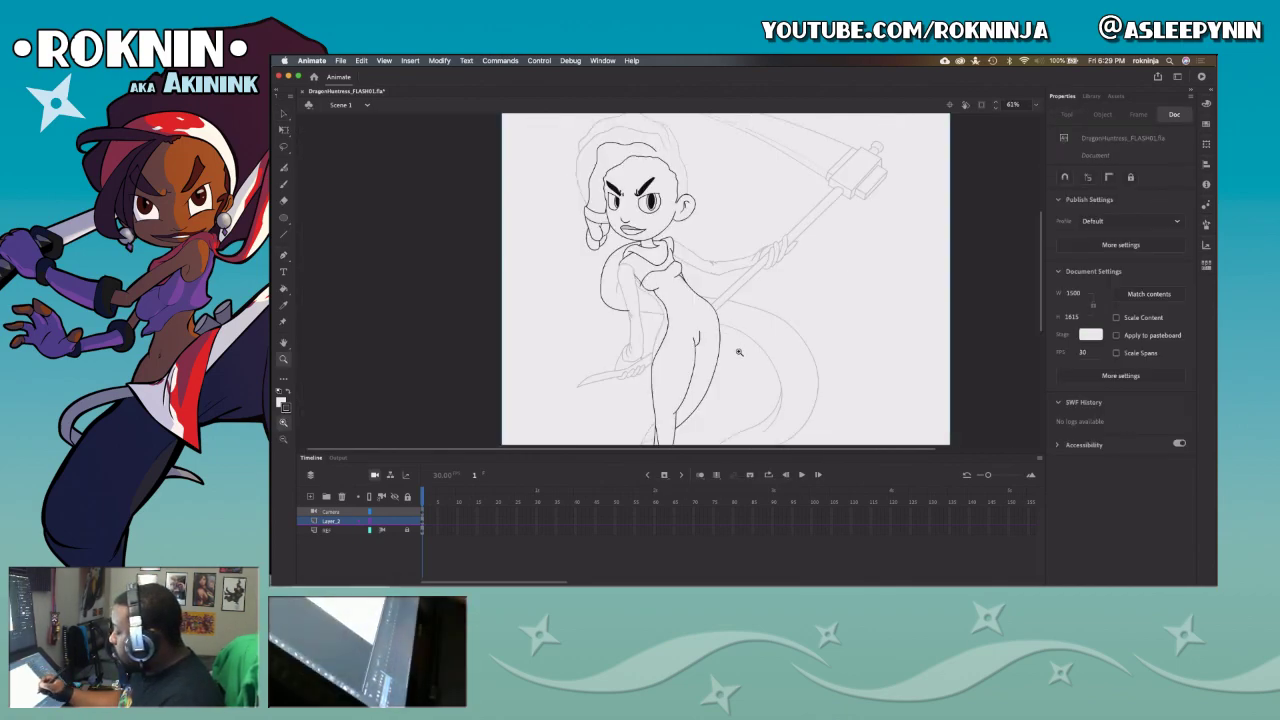
pyautogui.scroll(3, 800, 397)
pyautogui.moveTo(811, 368); pyautogui.dragTo(810, 368)
pyautogui.press('Up')
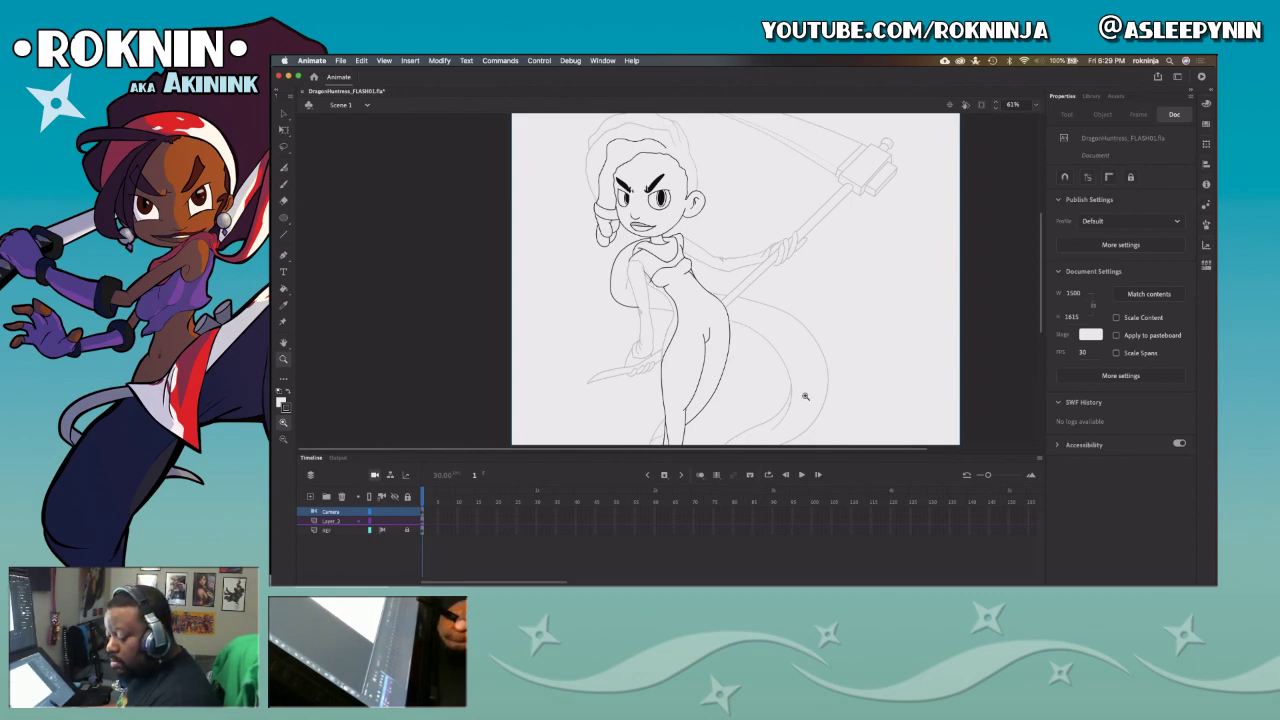
pyautogui.press('F4')
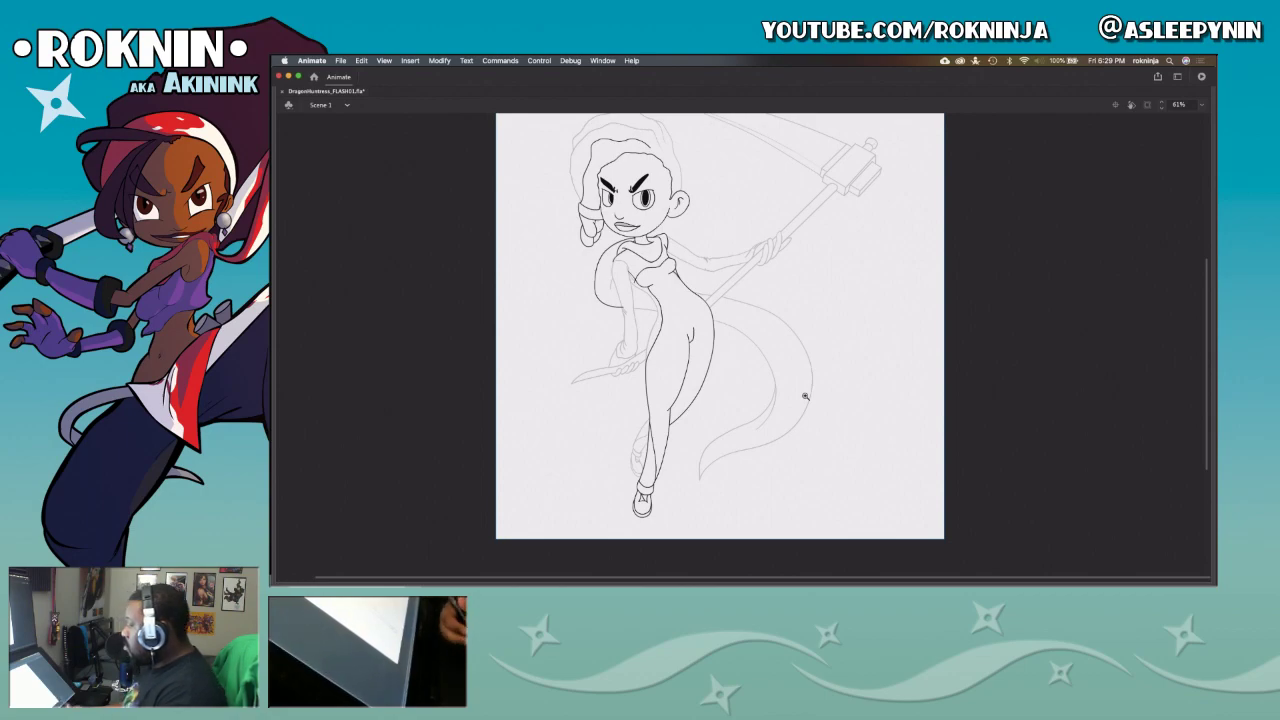
pyautogui.moveTo(816, 376); pyautogui.dragTo(835, 407)
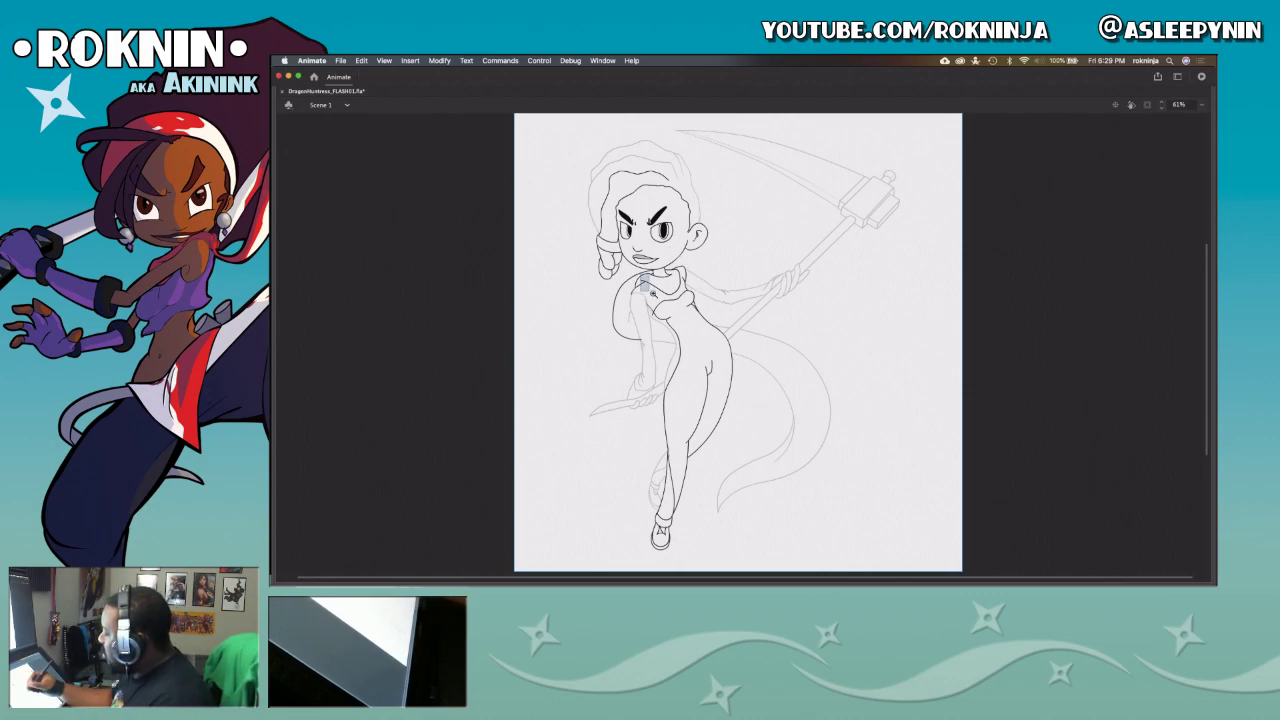
# Step: Select the connected bust outline strokes without the torso lines and move them slightly up and left off the sketch
pyautogui.moveTo(642, 273); pyautogui.dragTo(735, 362)
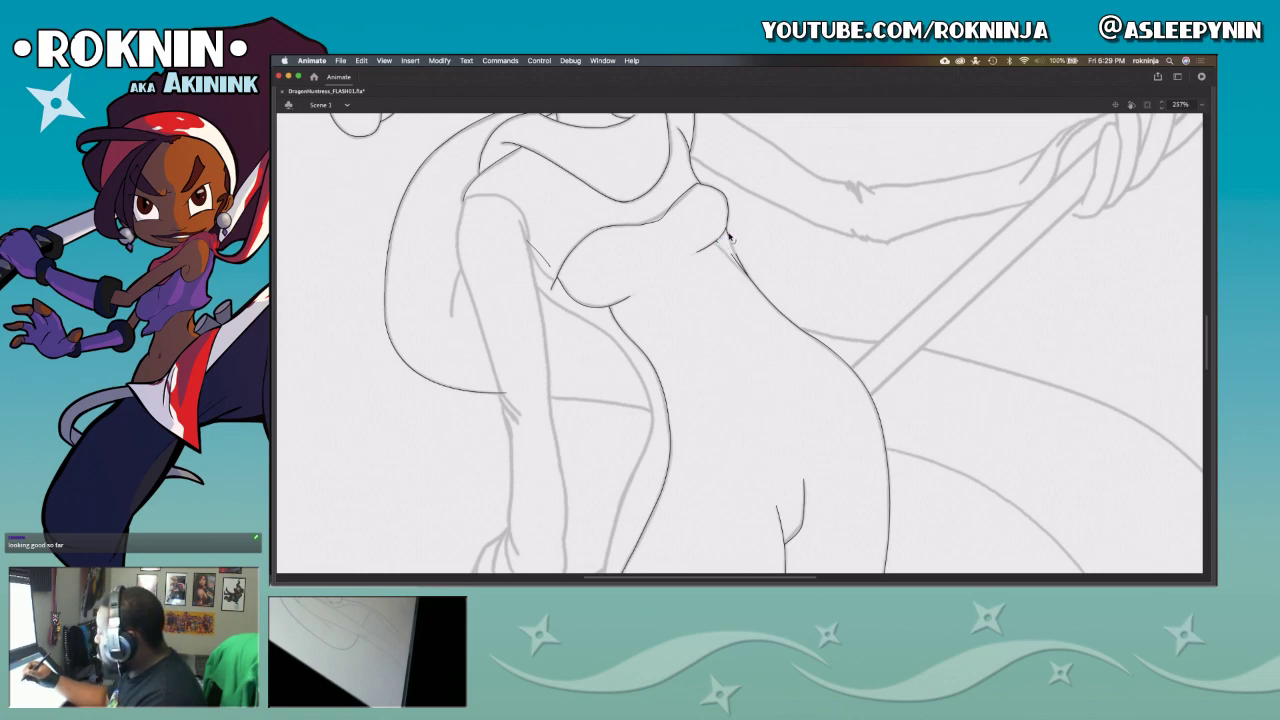
pyautogui.moveTo(727, 222); pyautogui.dragTo(698, 250)
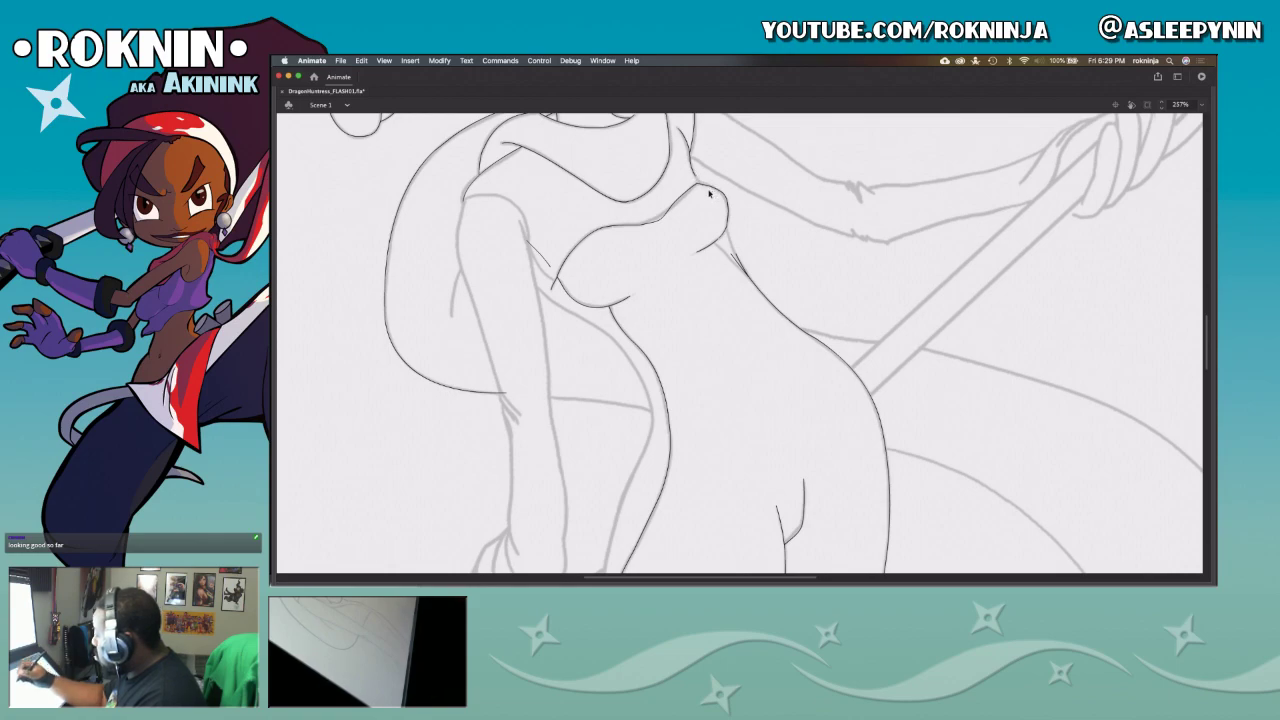
pyautogui.doubleClick(562, 269)
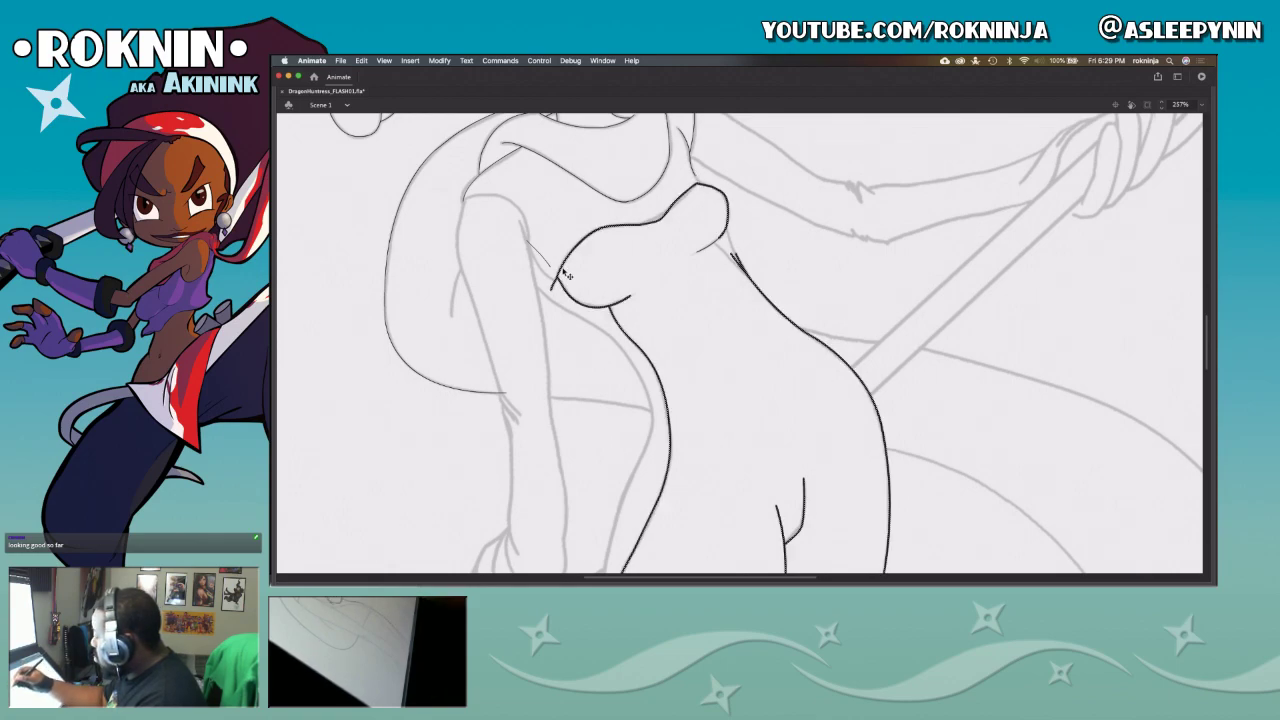
pyautogui.click(616, 318)
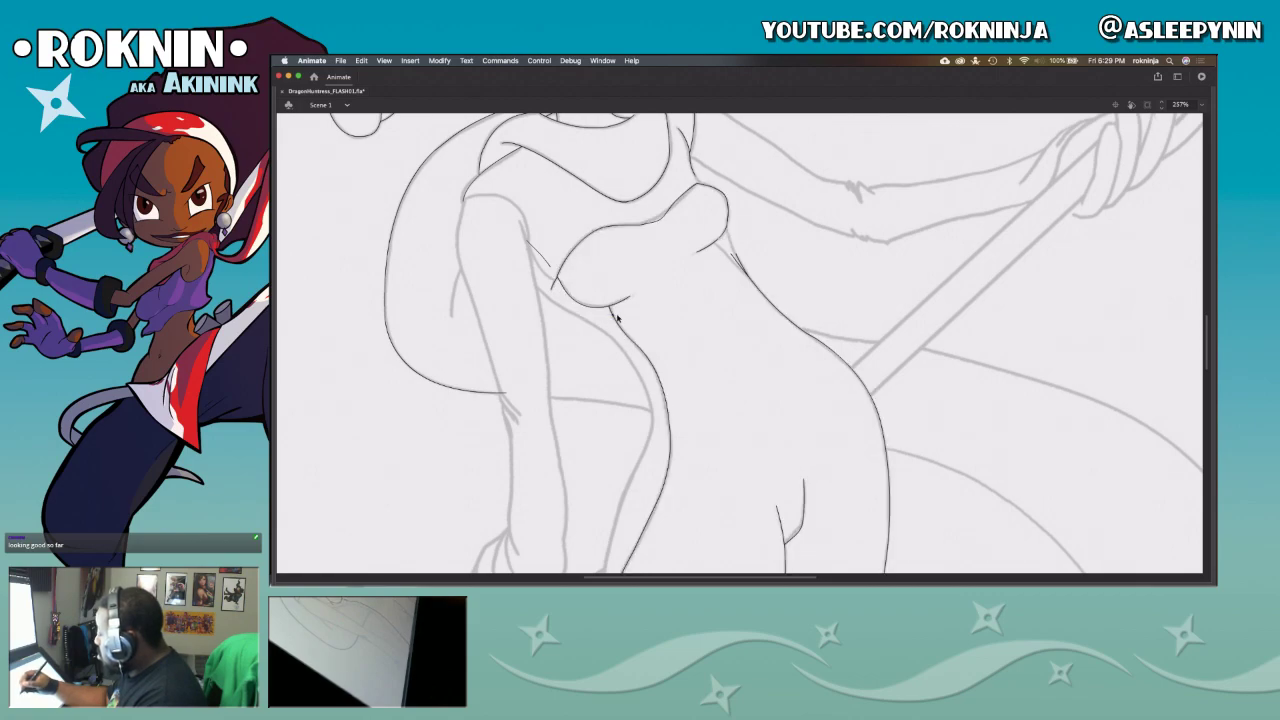
pyautogui.click(616, 310)
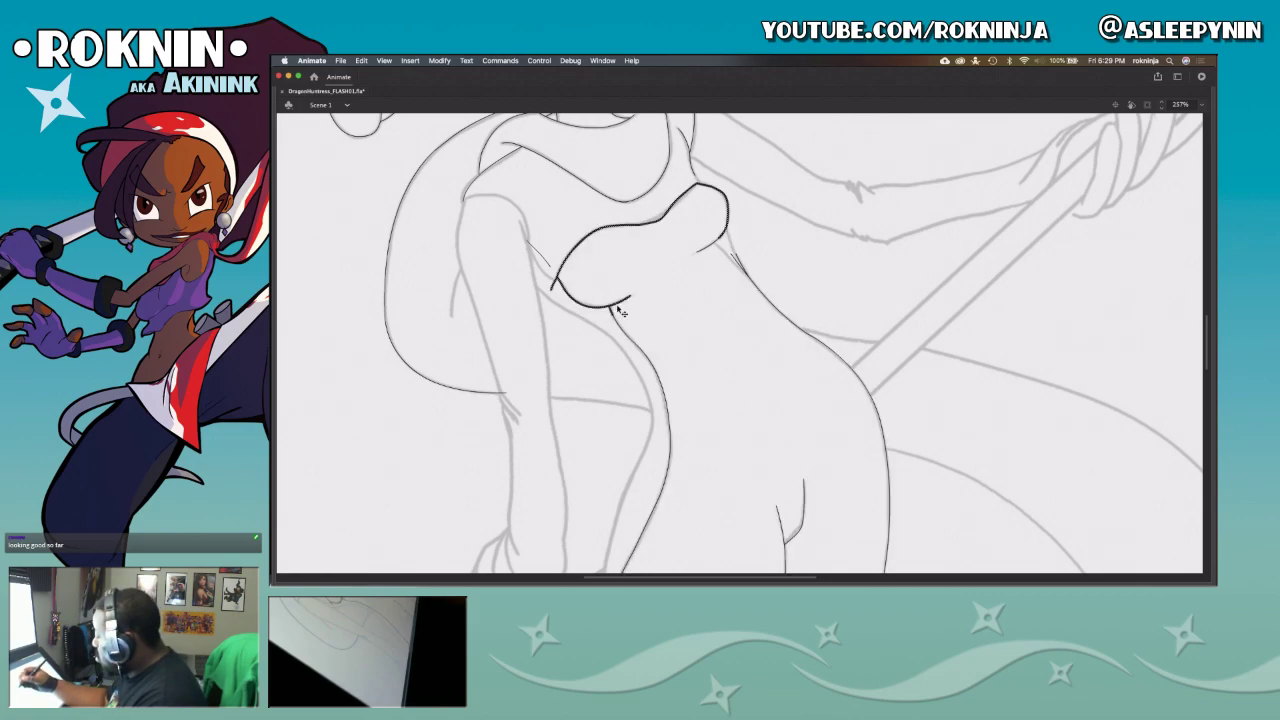
pyautogui.moveTo(698, 194); pyautogui.dragTo(689, 182)
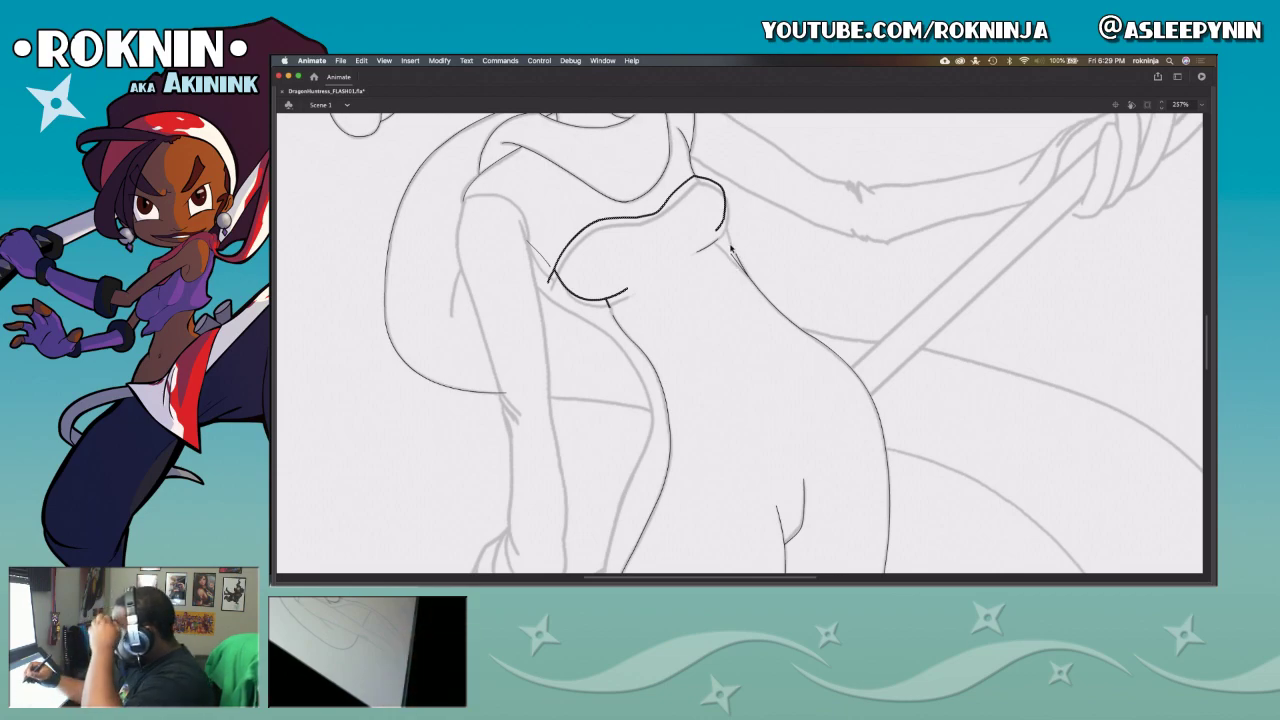
# Step: Move the short crease stroke under the far side of the bust slightly up to match the shifted outline
pyautogui.click(713, 244)
pyautogui.moveTo(713, 244); pyautogui.dragTo(712, 236)
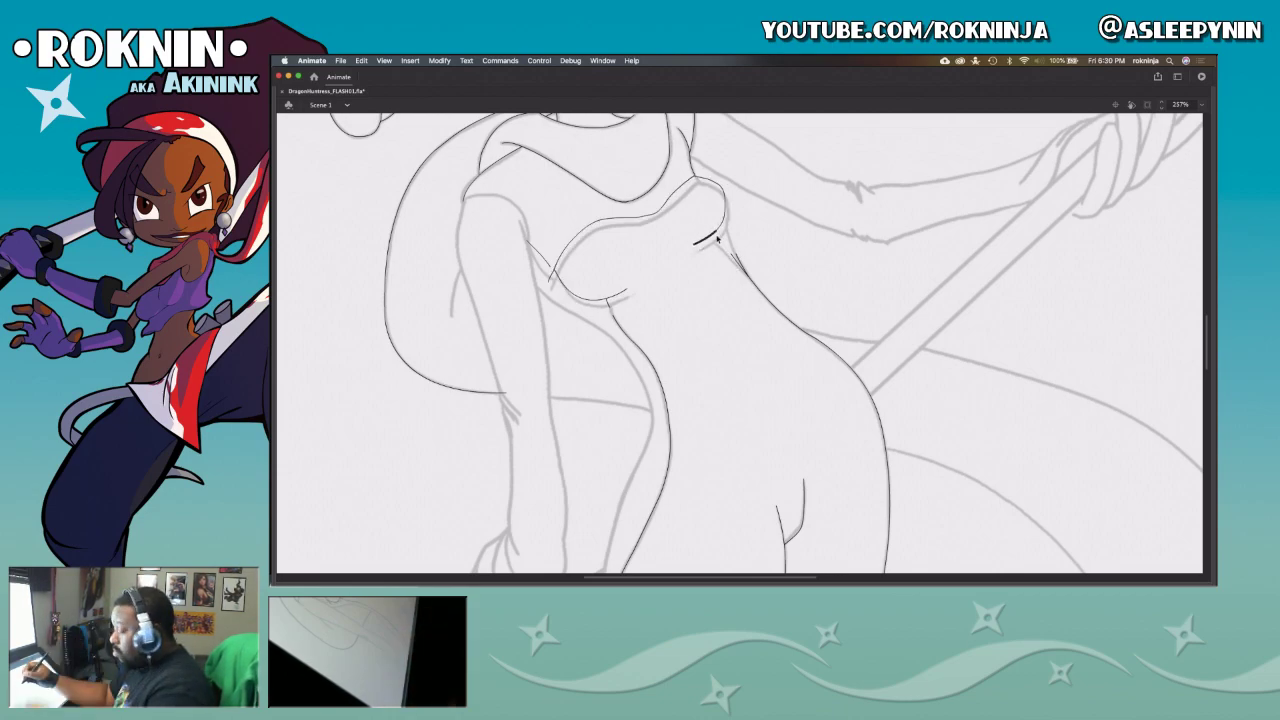
pyautogui.press('super+z')
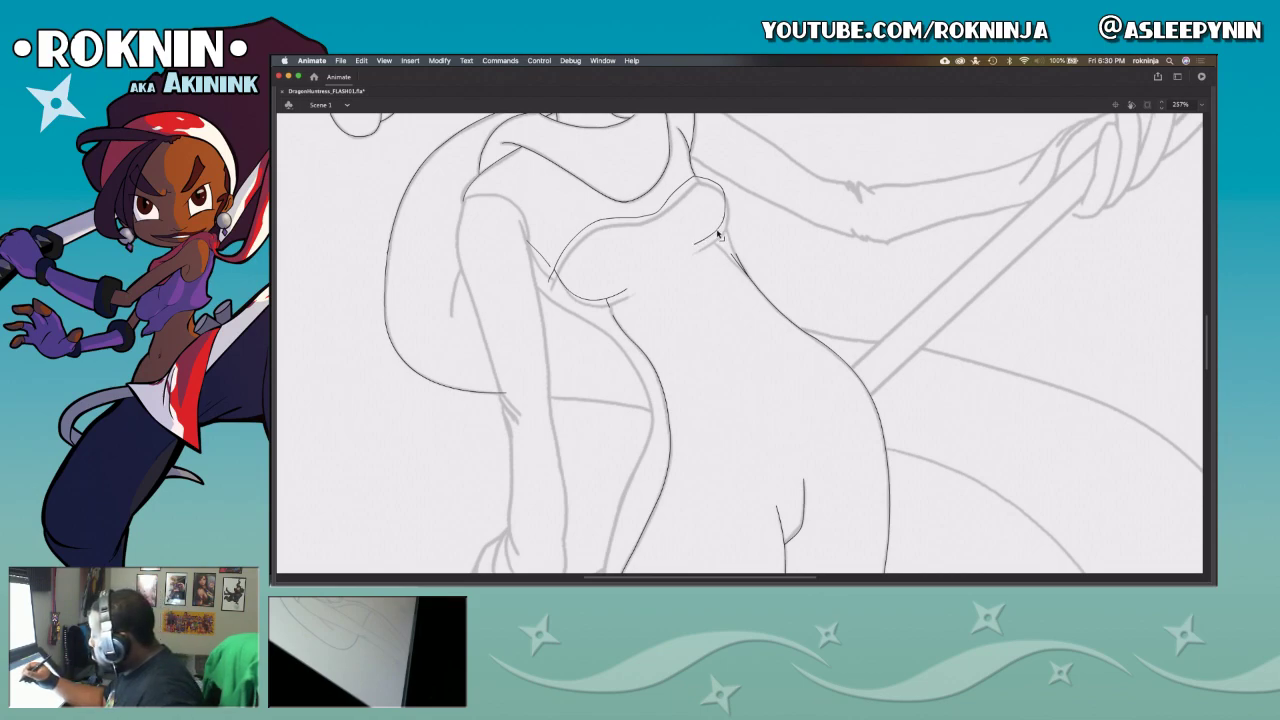